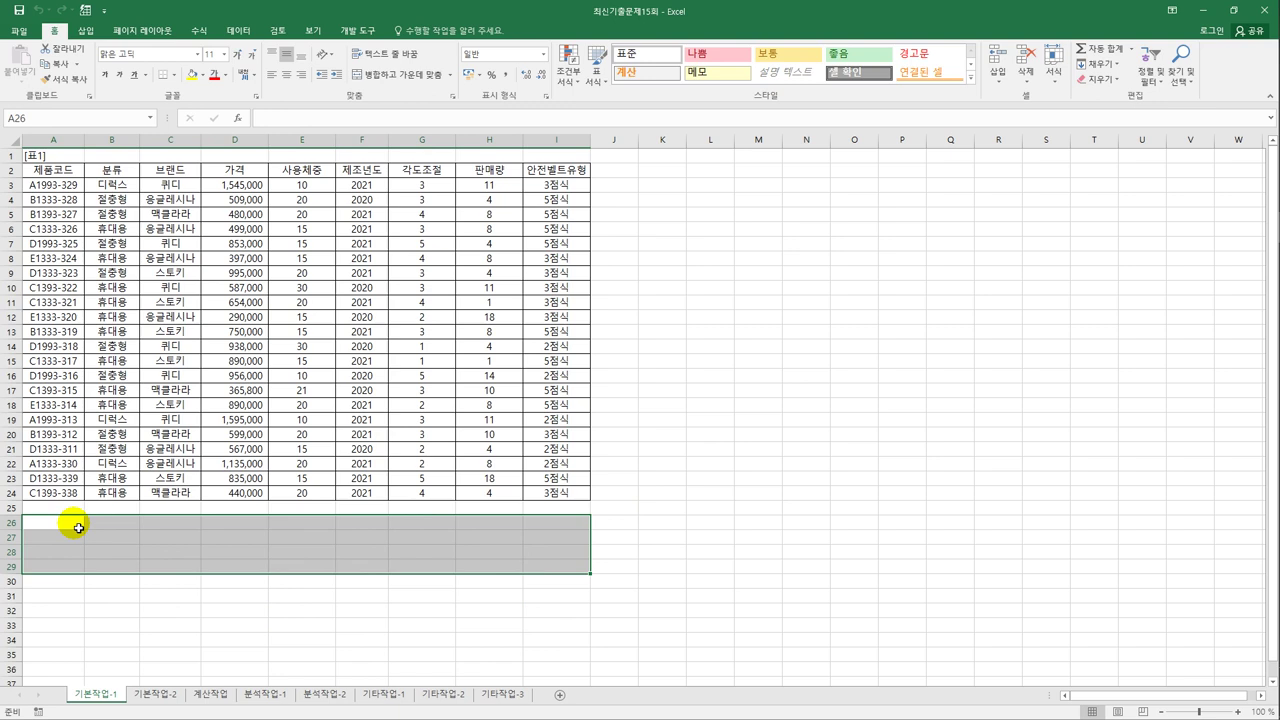
Enter the criteria heading 코드 in A26 and the condition formula =LEFT(A3,1)<>"B" in A27
{"action": "left_click", "coordinate": [78, 527]}
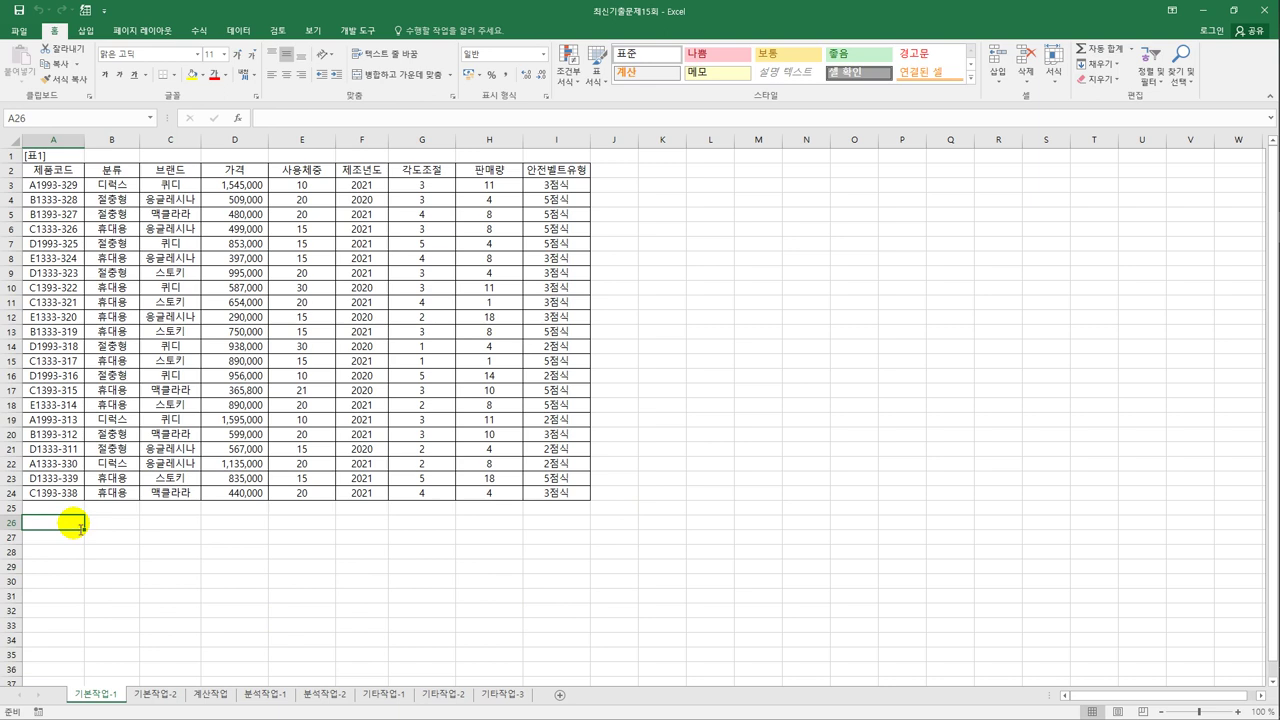
{"action": "type", "text": "코드"}
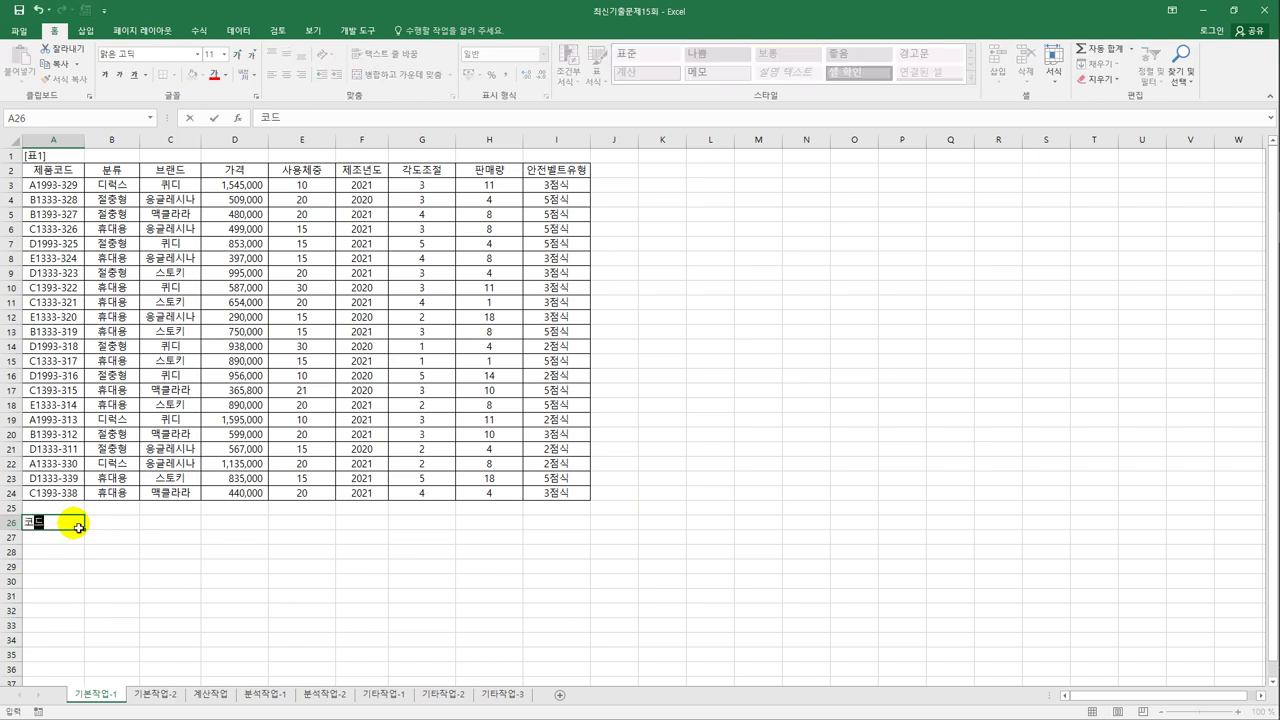
{"action": "key", "text": "Return"}
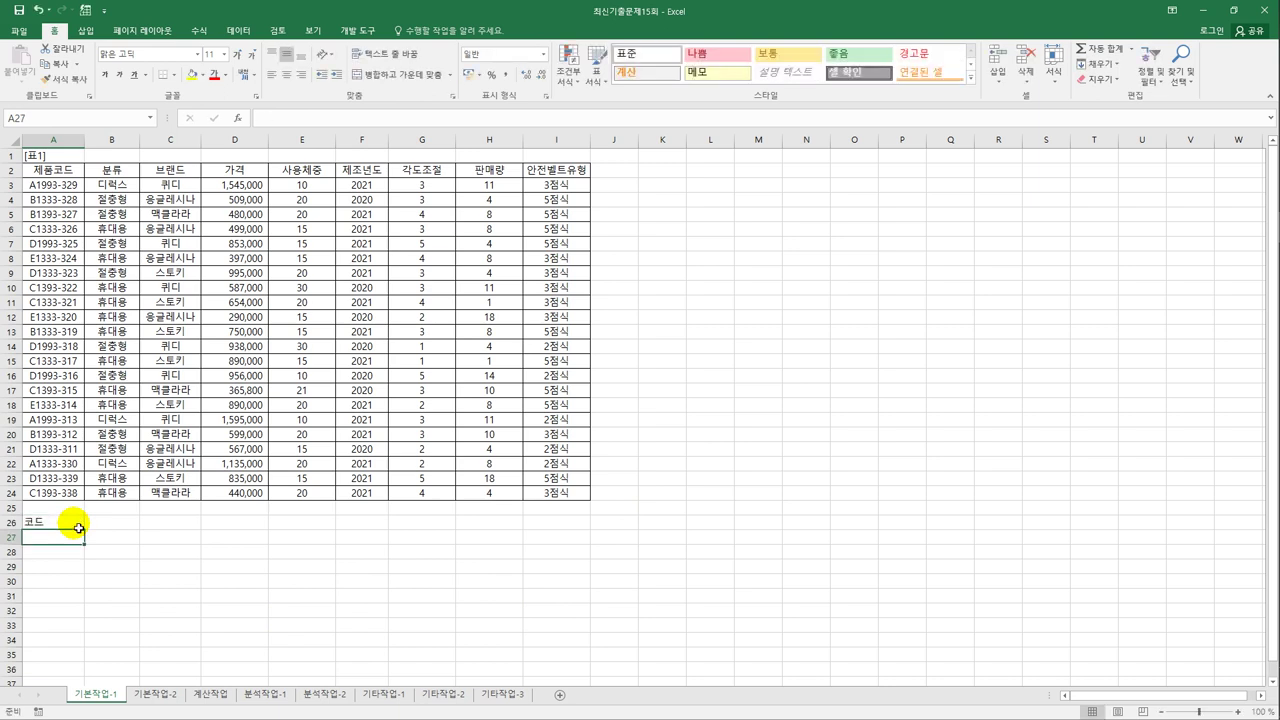
{"action": "type", "text": "="}
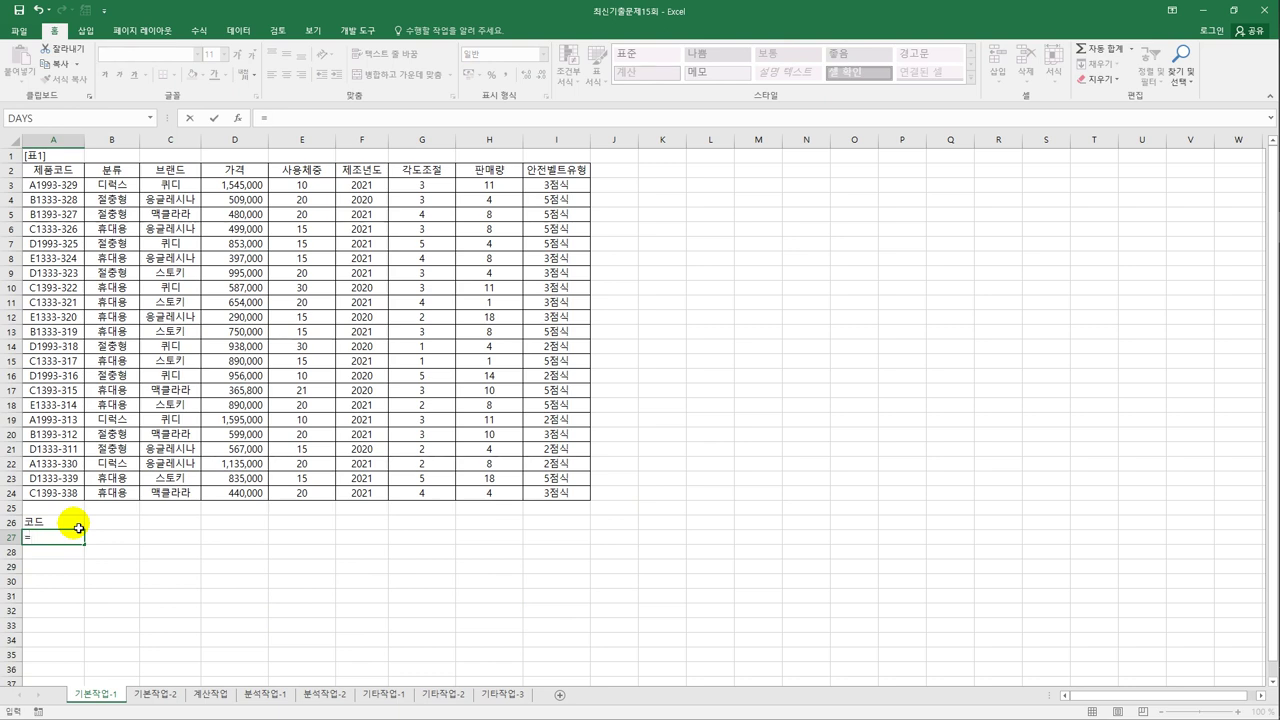
{"action": "type", "text": "left"}
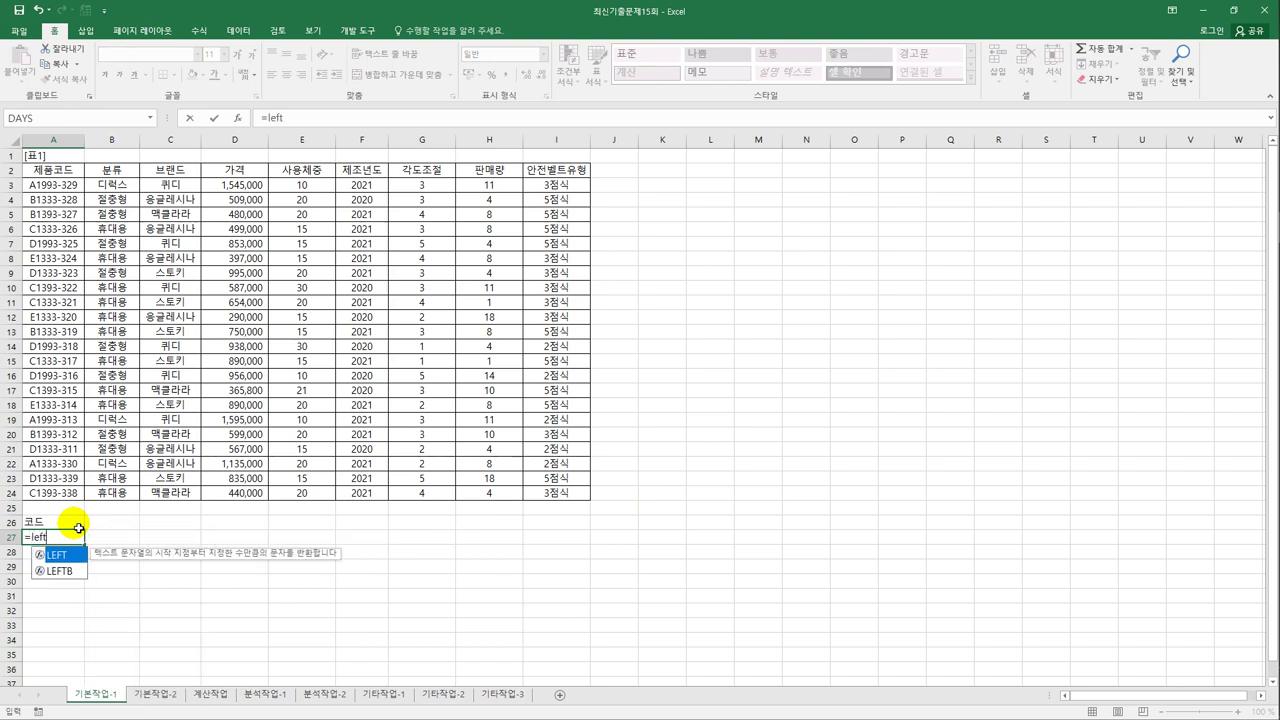
{"action": "key", "text": "Tab"}
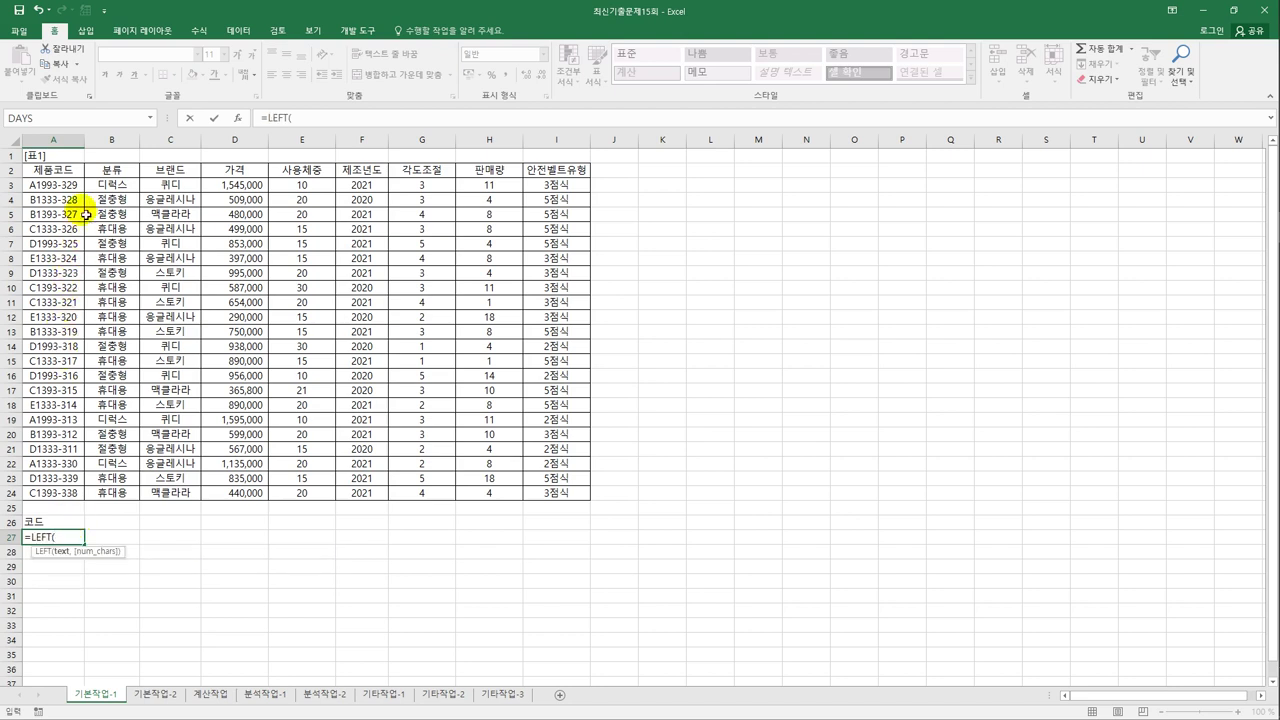
{"action": "left_click", "coordinate": [81, 187]}
{"action": "type", "text": ","}
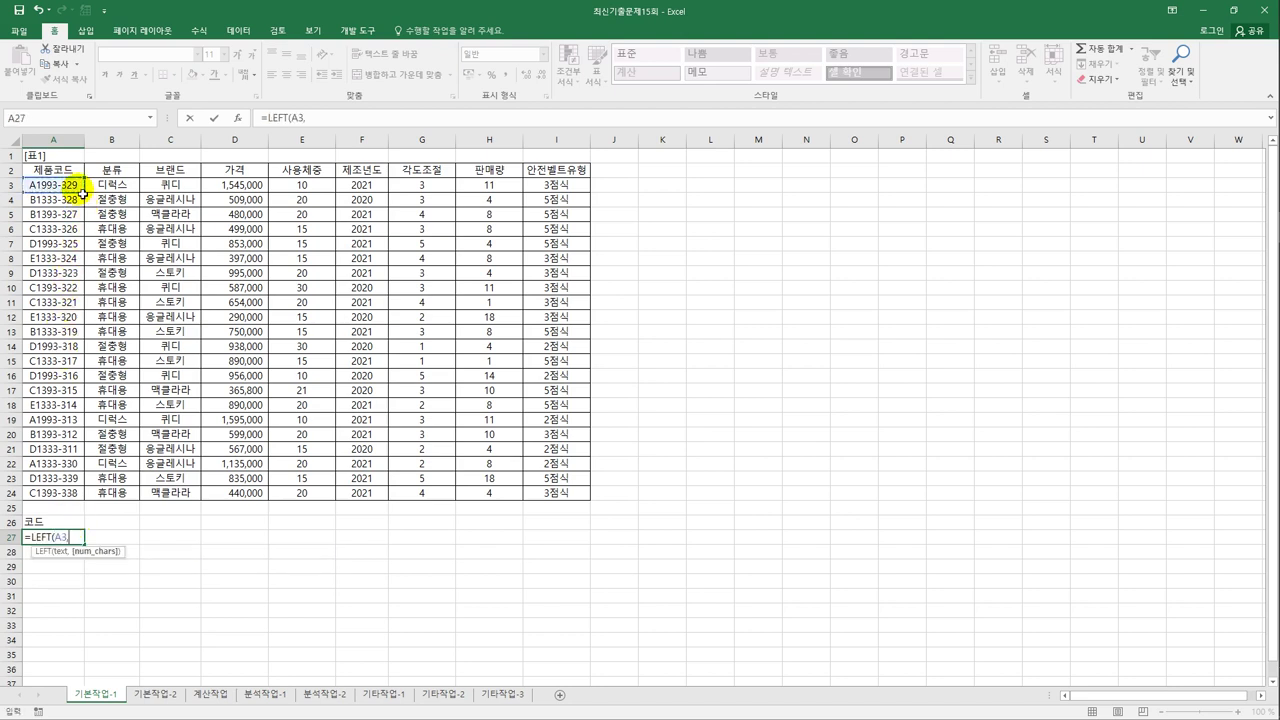
{"action": "type", "text": "1)"}
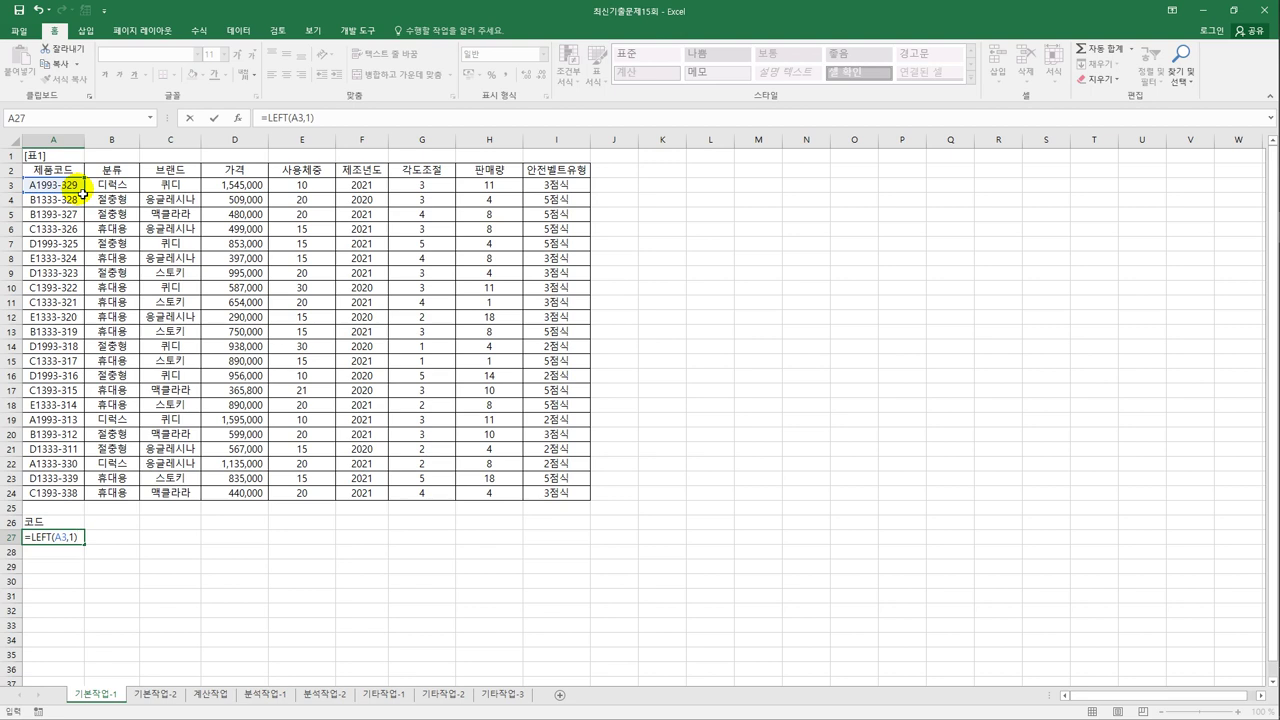
{"action": "type", "text": "<>\"B\""}
{"action": "key", "text": "Return"}
Enter the second criteria heading 체중 in cell B26
{"action": "key", "text": "Up"}
{"action": "key", "text": "Up"}
{"action": "key", "text": "Right"}
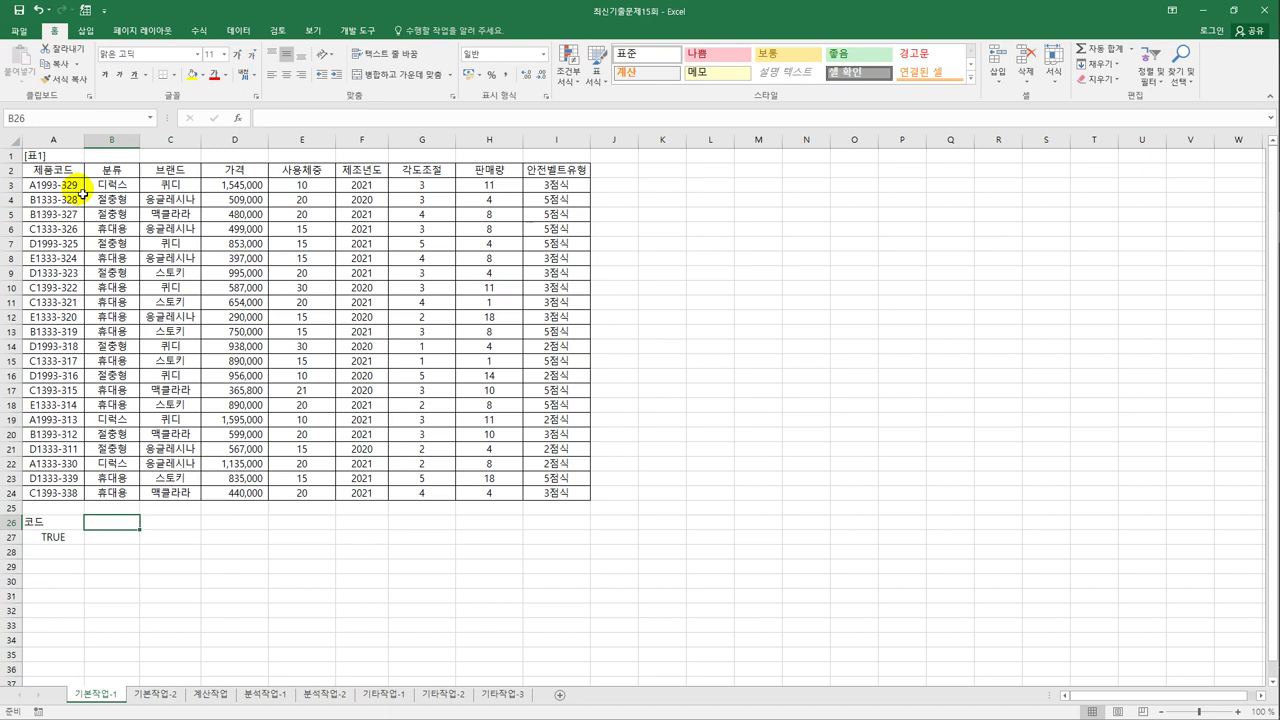
{"action": "type", "text": "=a"}
{"action": "key", "text": "BackSpace"}
{"action": "key", "text": "BackSpace"}
{"action": "type", "text": "체중"}
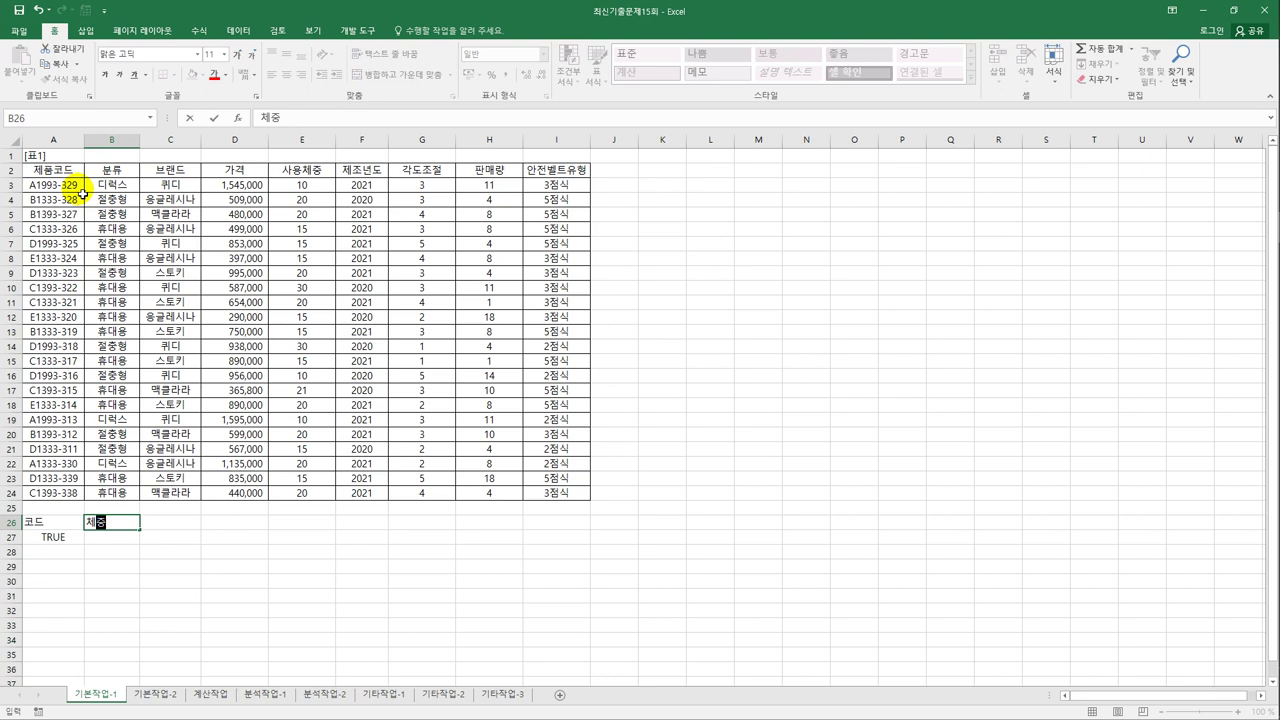
{"action": "key", "text": "Return"}
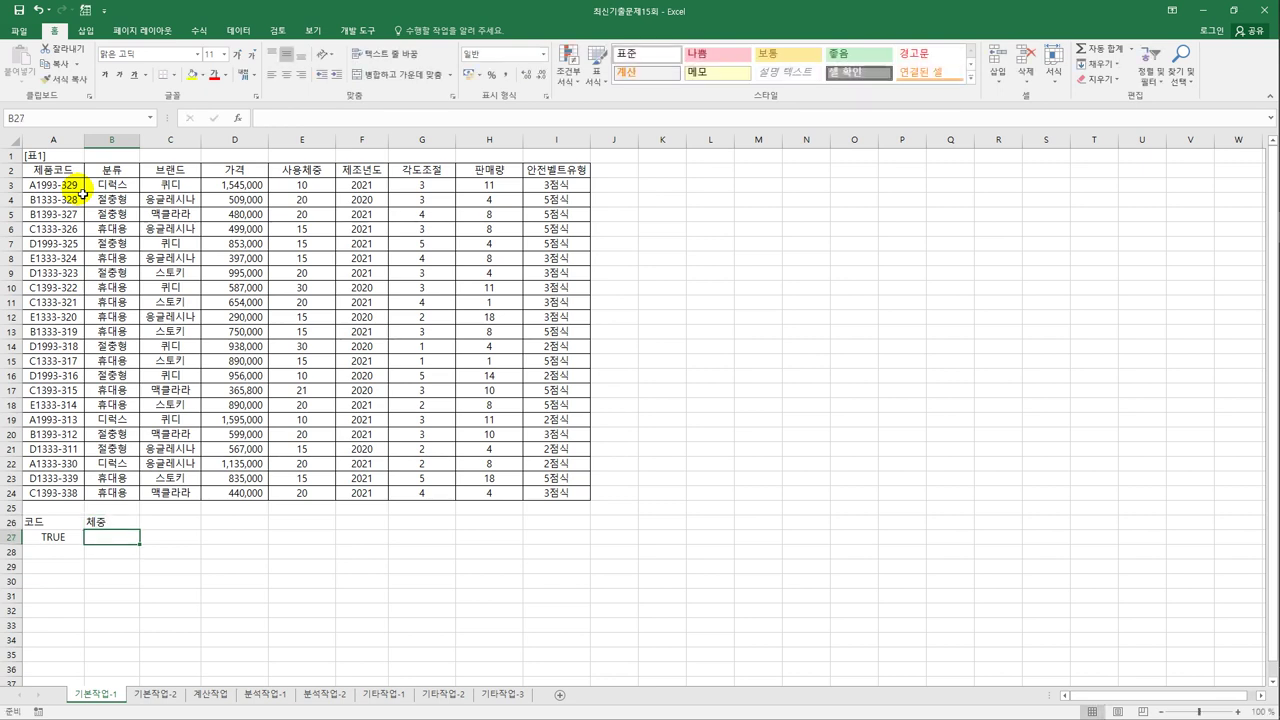
Enter the below-average weight condition =E3<AVERAGE($E$3:$E$24) in cell B27
{"action": "type", "text": "="}
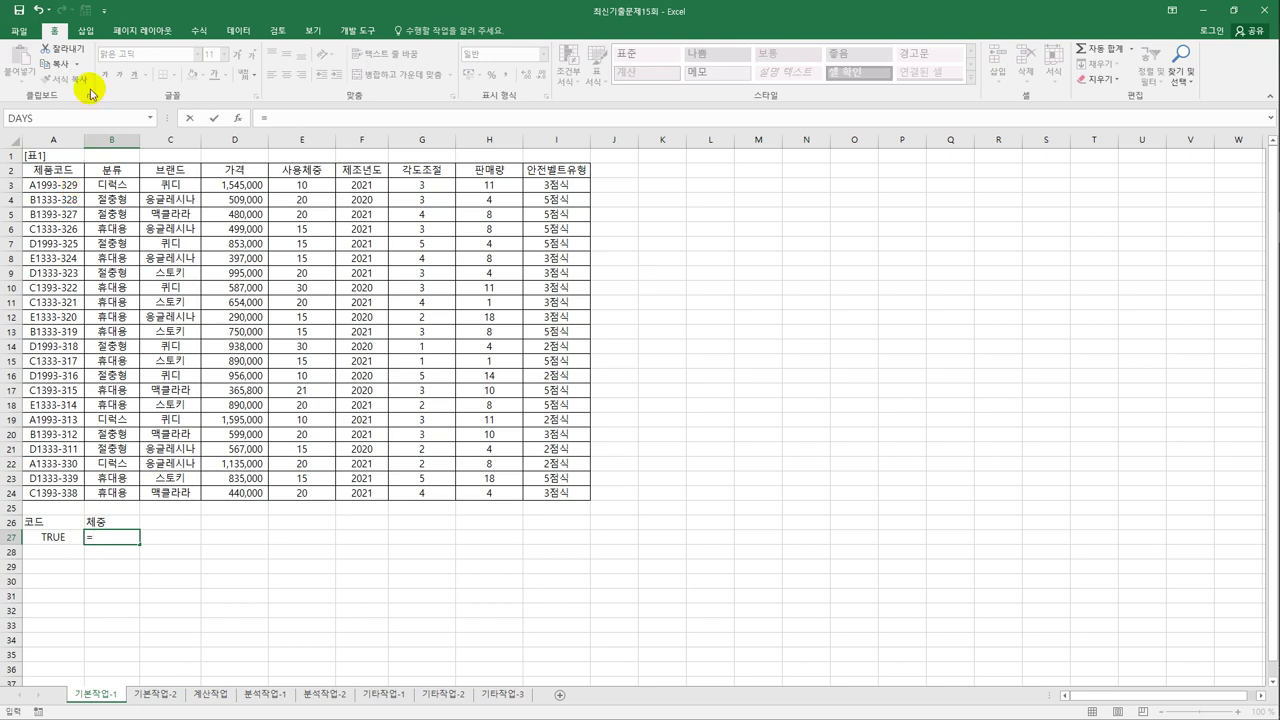
{"action": "left_click", "coordinate": [302, 186]}
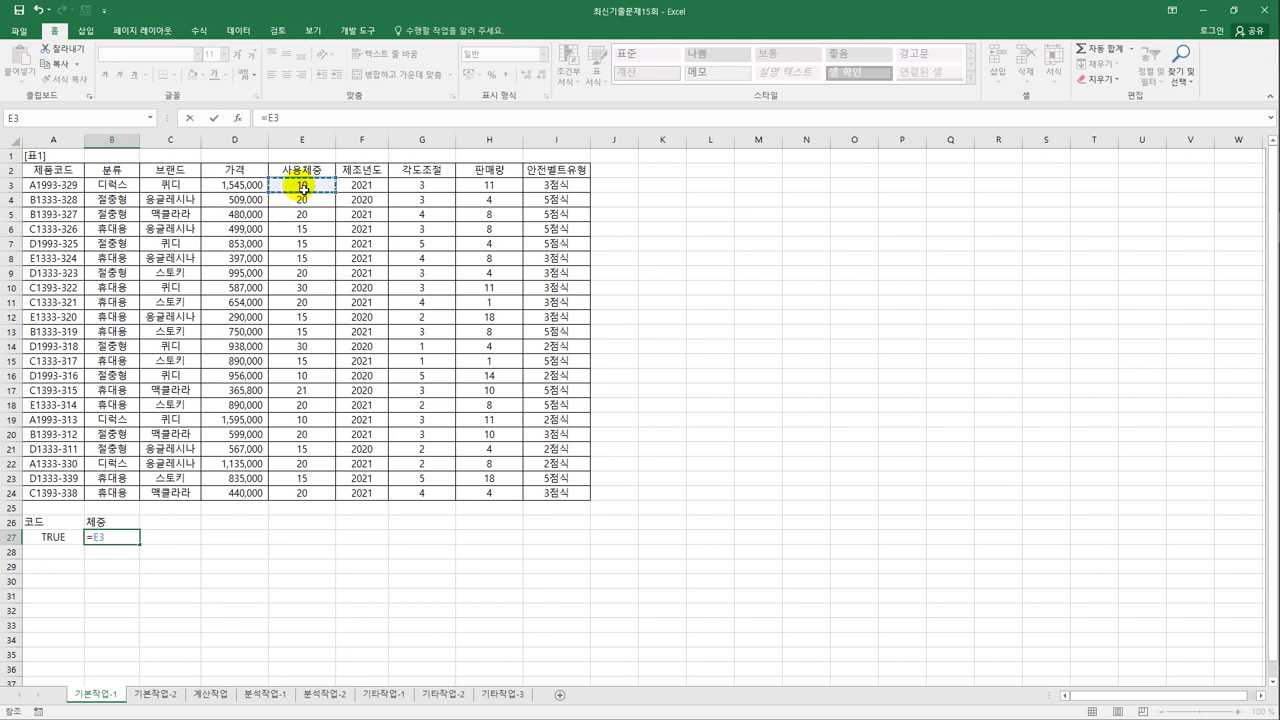
{"action": "type", "text": "<av"}
{"action": "key", "text": "Down"}
{"action": "key", "text": "Tab"}
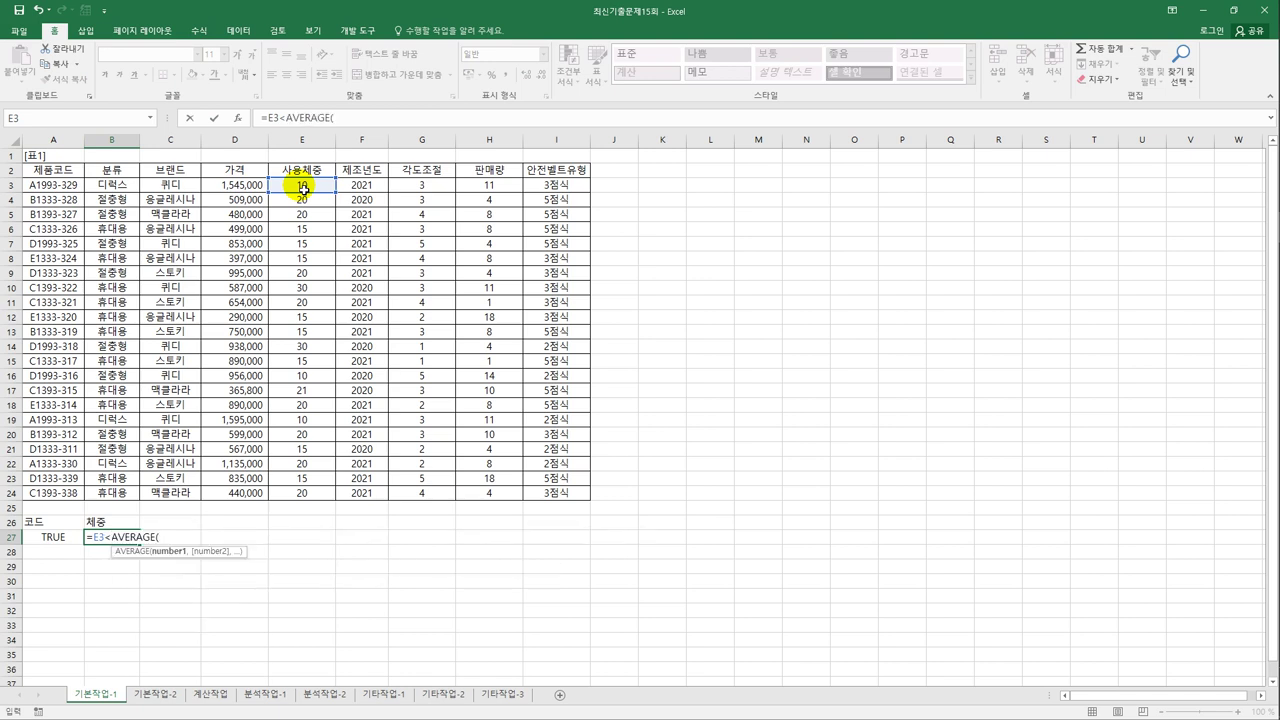
{"action": "left_click_drag", "start_coordinate": [302, 187], "coordinate": [300, 497]}
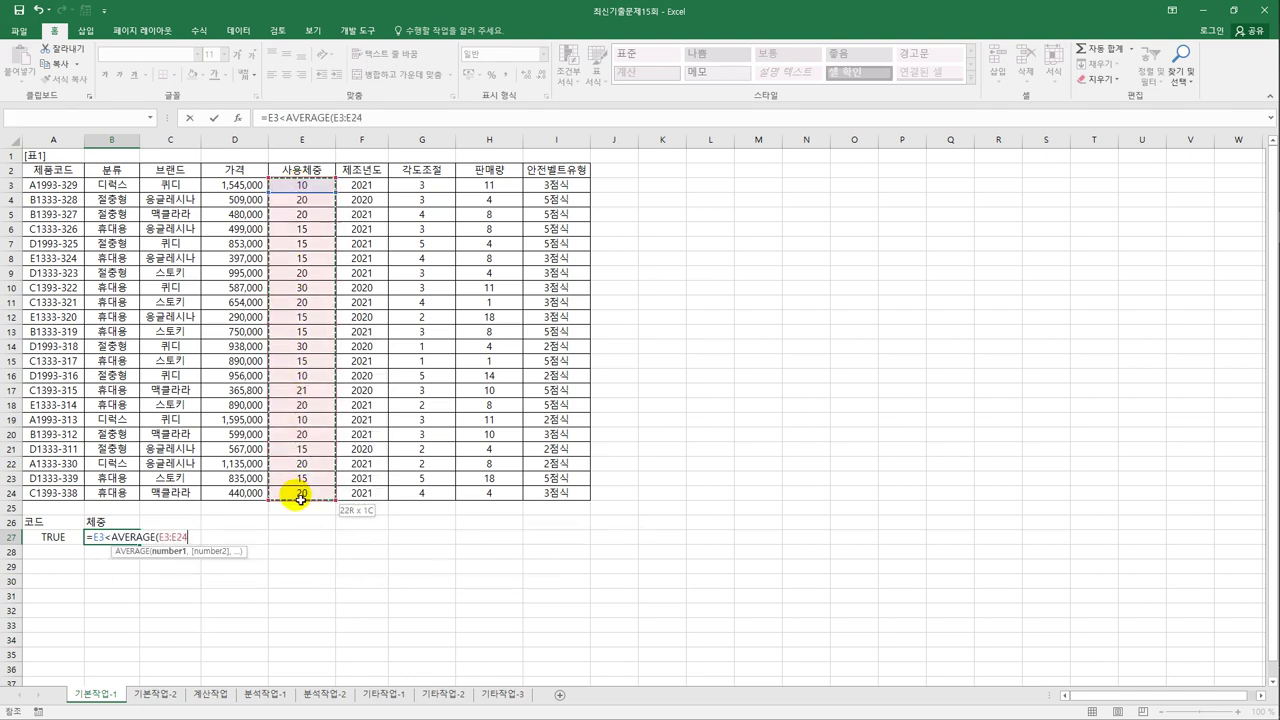
{"action": "key", "text": "F4"}
{"action": "type", "text": ")"}
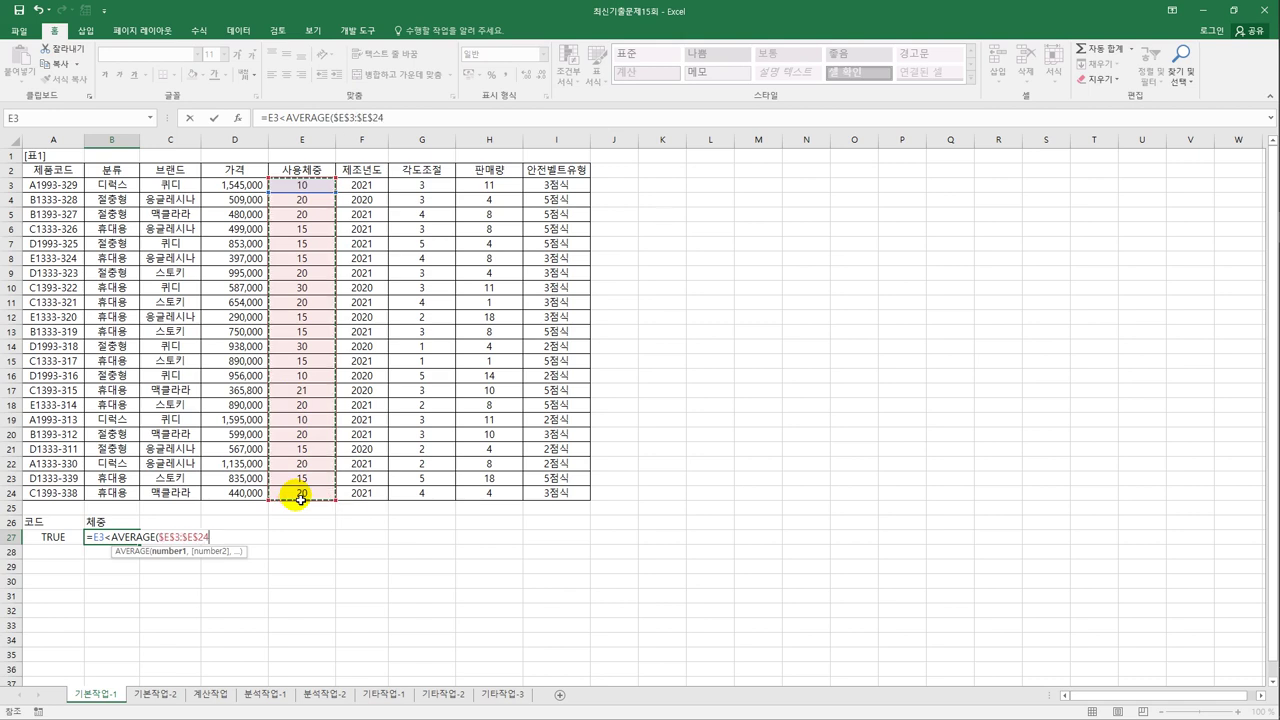
{"action": "key", "text": "Return"}
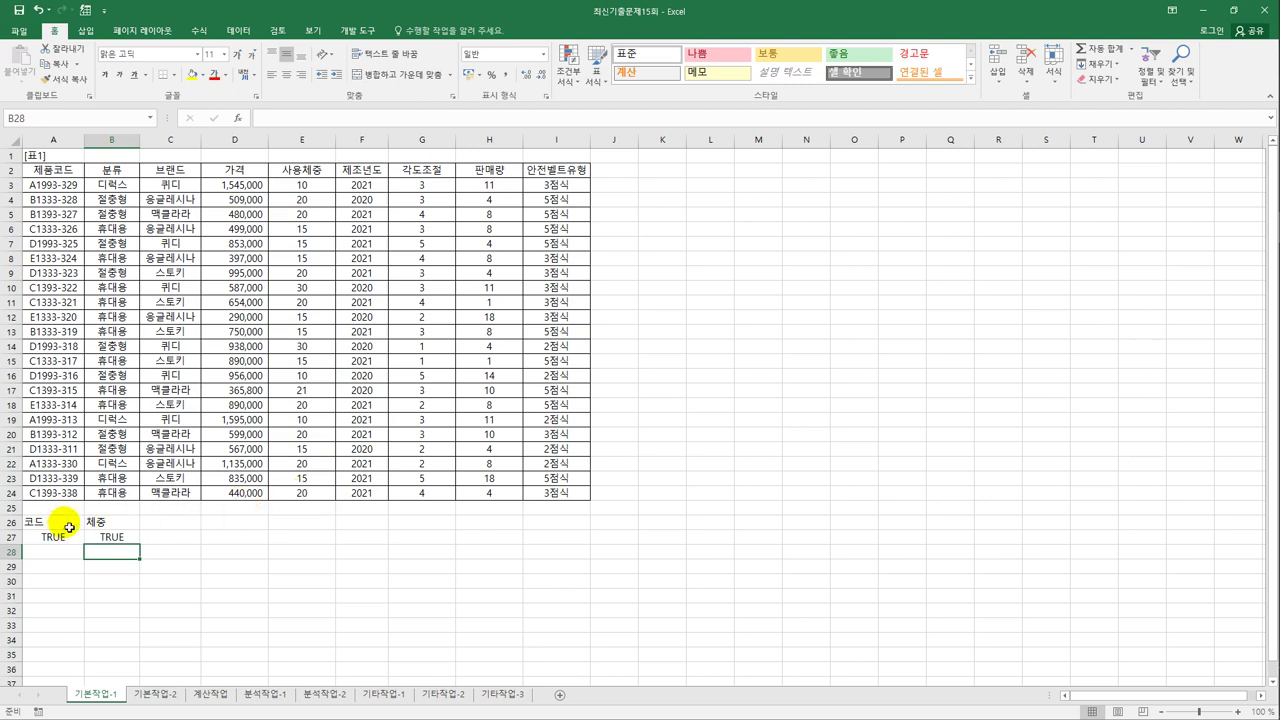
Copy the table headings 제품코드, 브랜드, 가격, 제조년도 and 판매량 into row 30, starting at A30
{"action": "left_click_drag", "start_coordinate": [63, 523], "coordinate": [97, 537]}
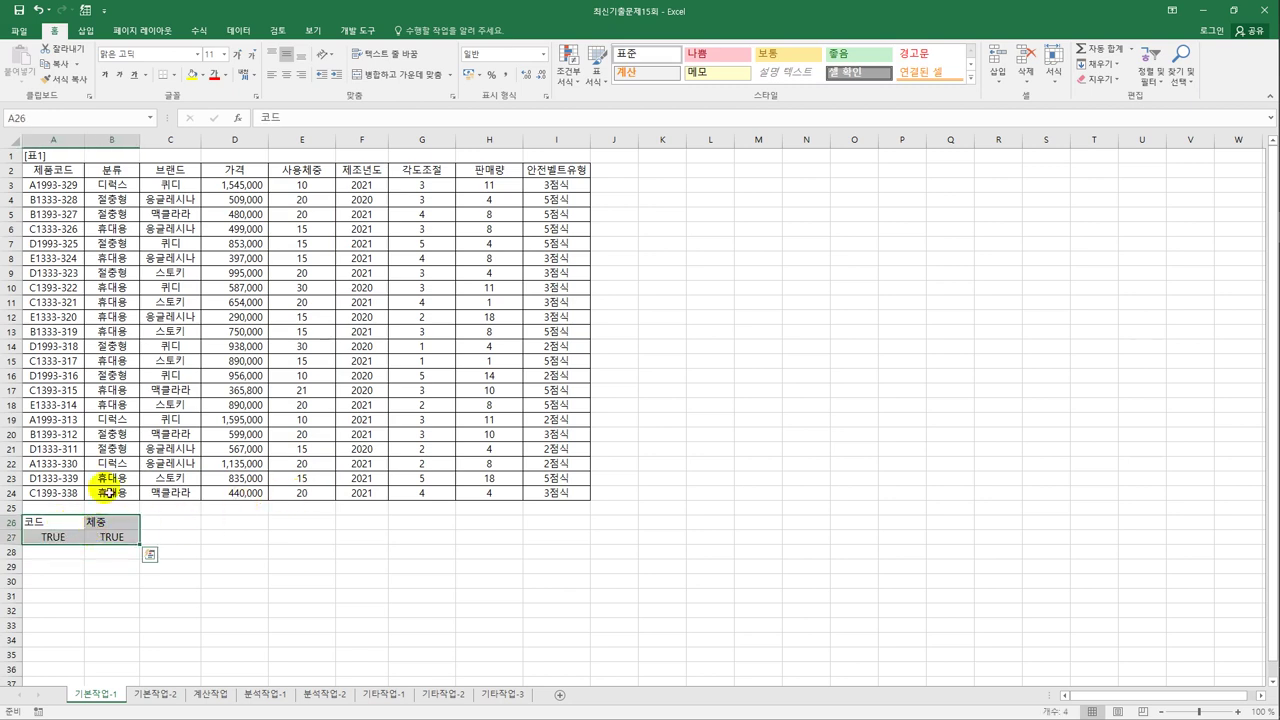
{"action": "left_click", "coordinate": [80, 177]}
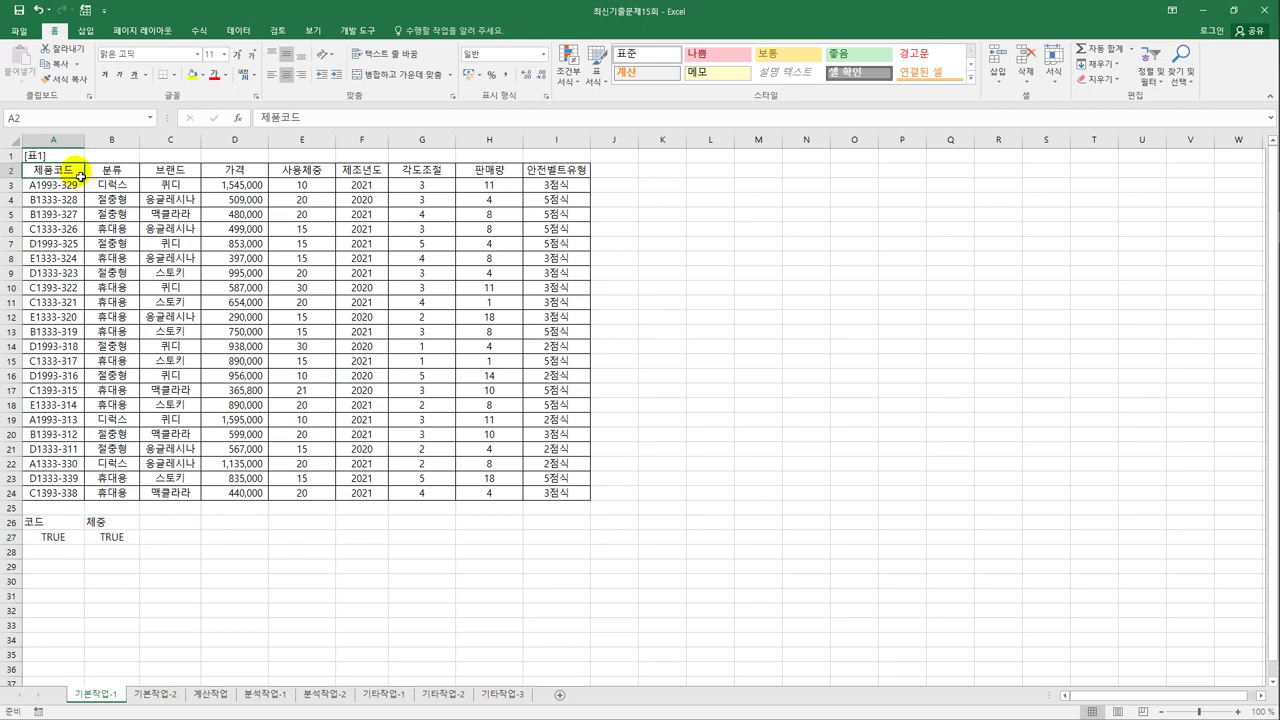
{"action": "left_click", "coordinate": [166, 174], "text": "ctrl"}
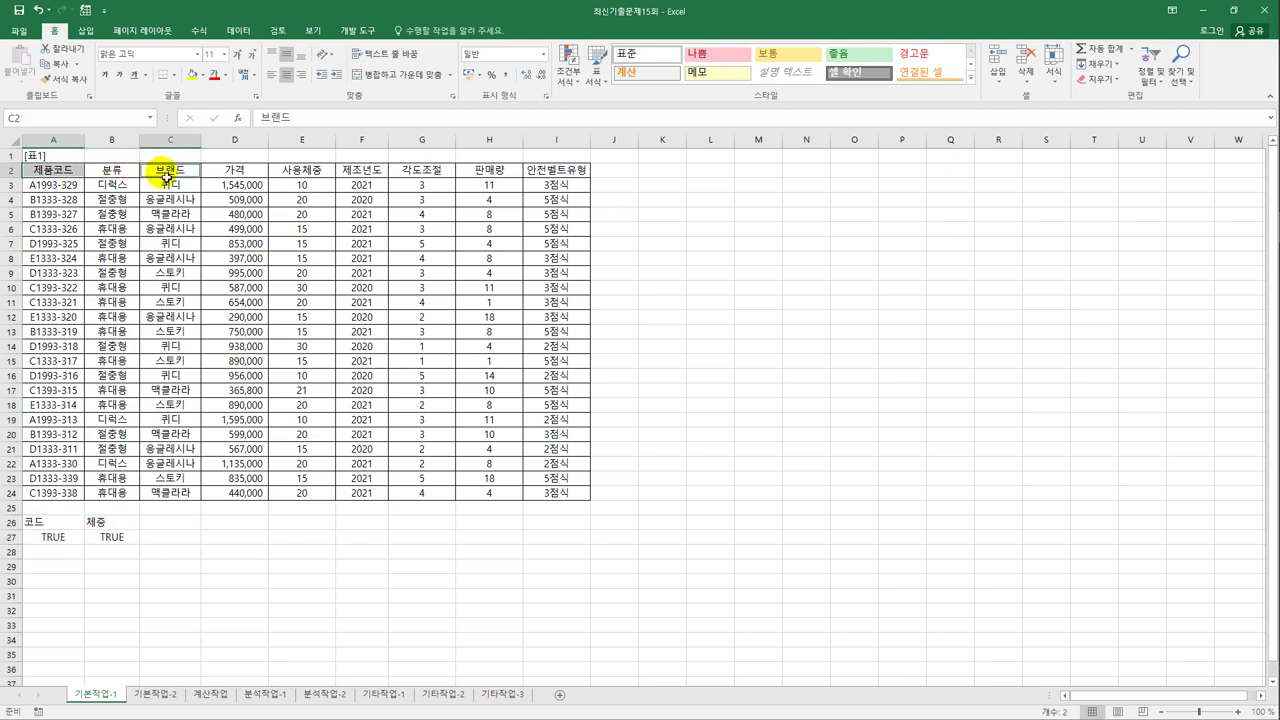
{"action": "left_click", "coordinate": [232, 174], "text": "ctrl"}
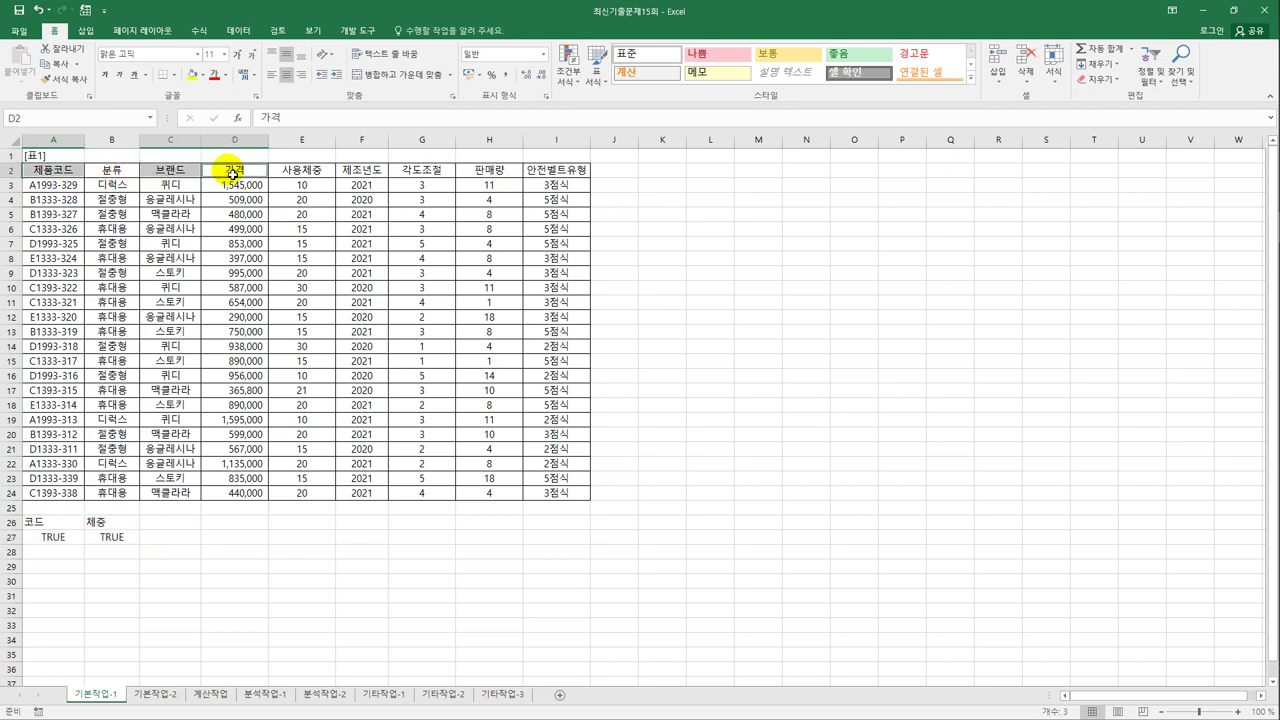
{"action": "left_click", "coordinate": [366, 176], "text": "ctrl"}
{"action": "left_click", "coordinate": [469, 177], "text": "ctrl"}
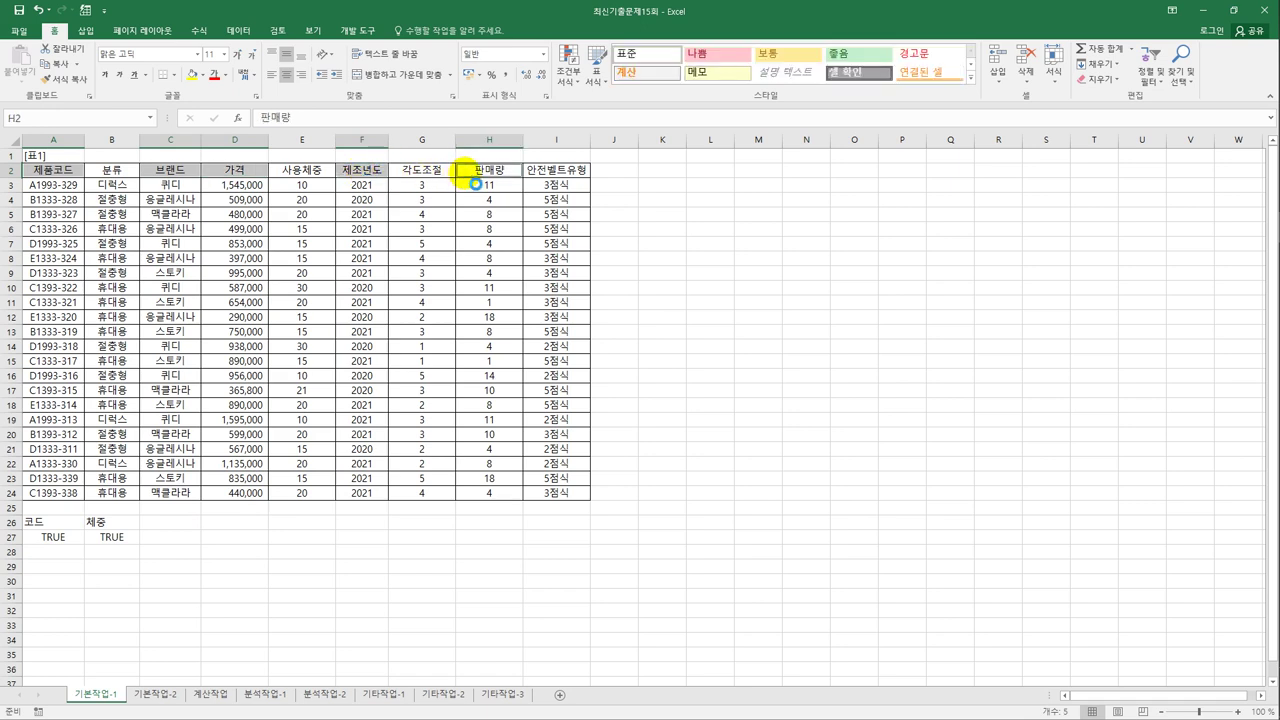
{"action": "key", "text": "ctrl+c"}
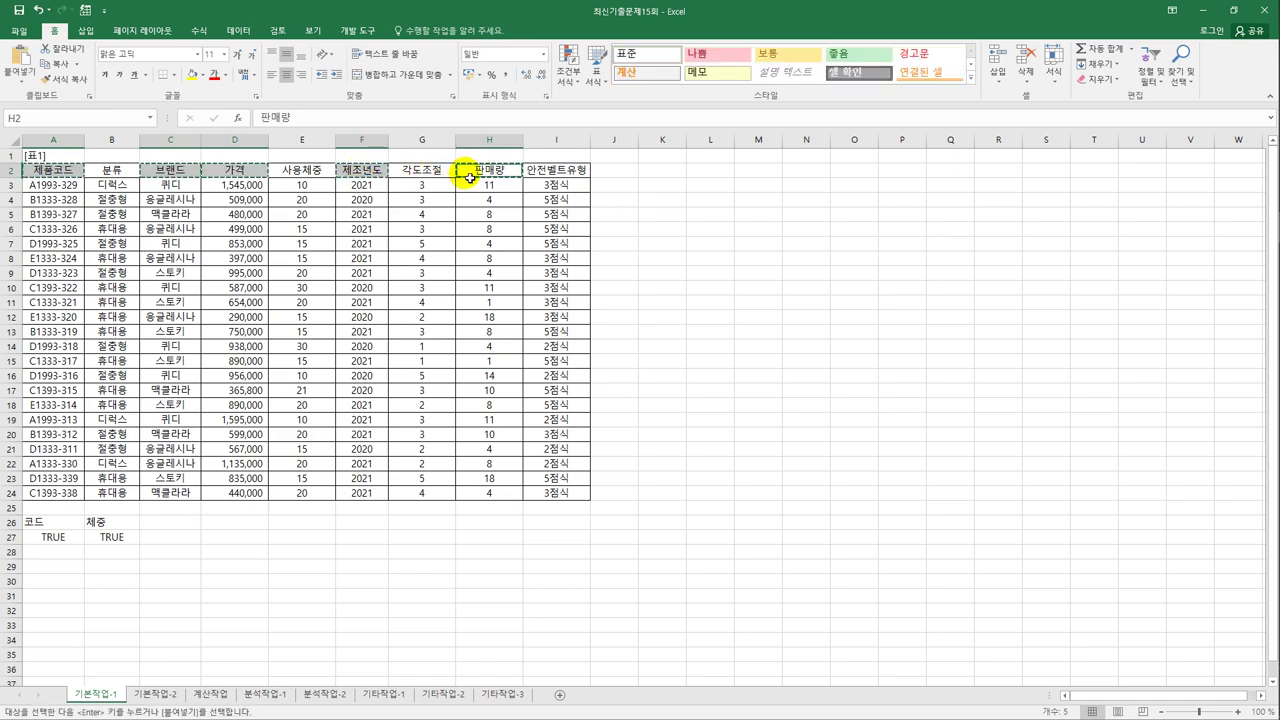
{"action": "left_click", "coordinate": [55, 582]}
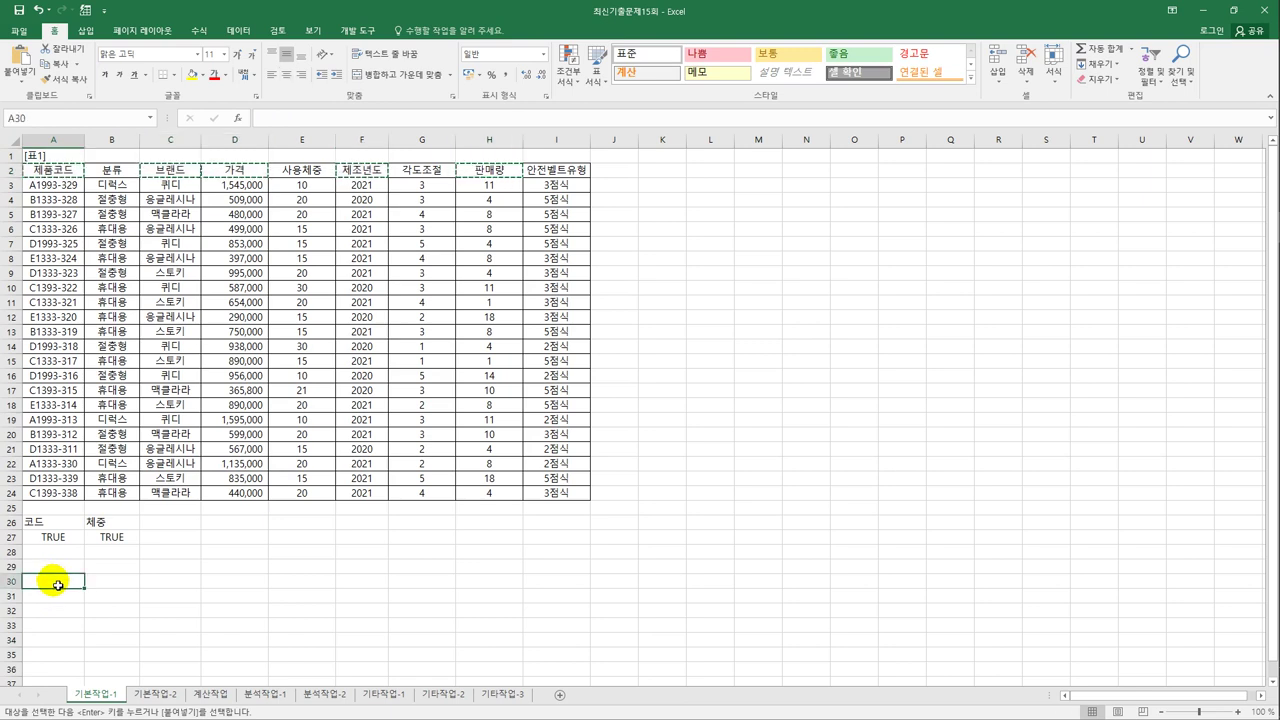
{"action": "key", "text": "ctrl+v"}
{"action": "key", "text": "ctrl"}
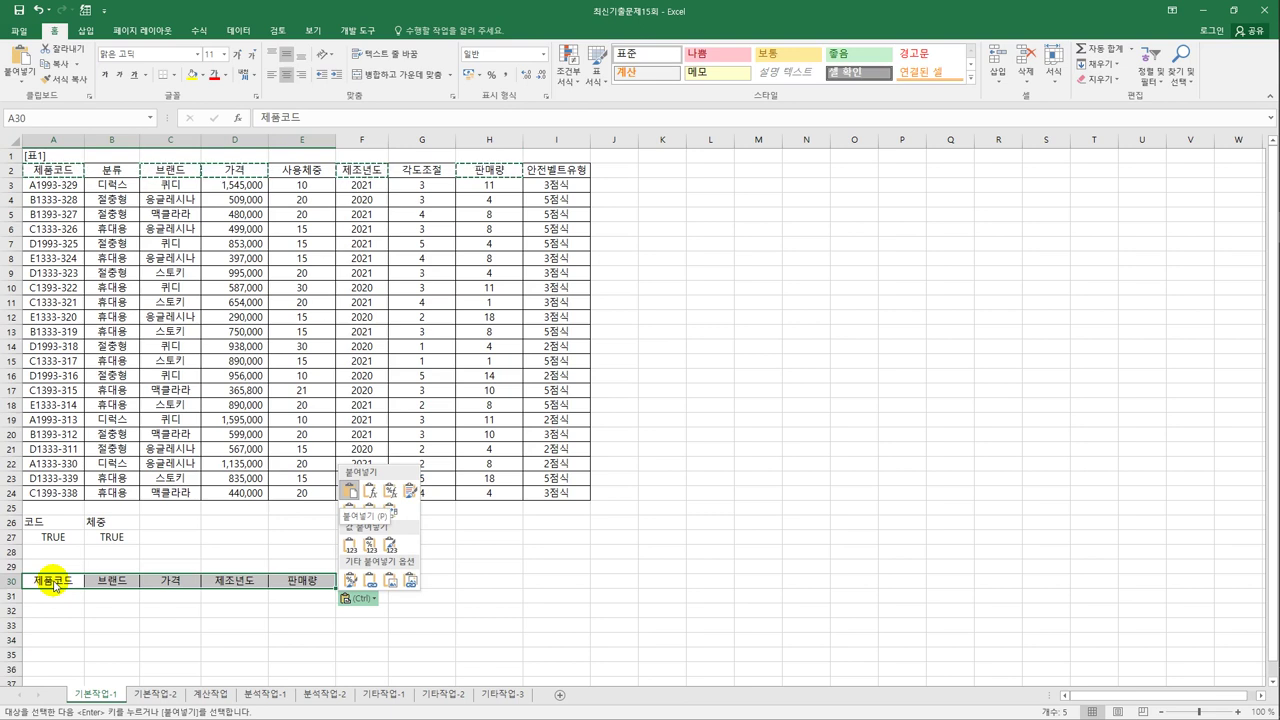
{"action": "key", "text": "Escape"}
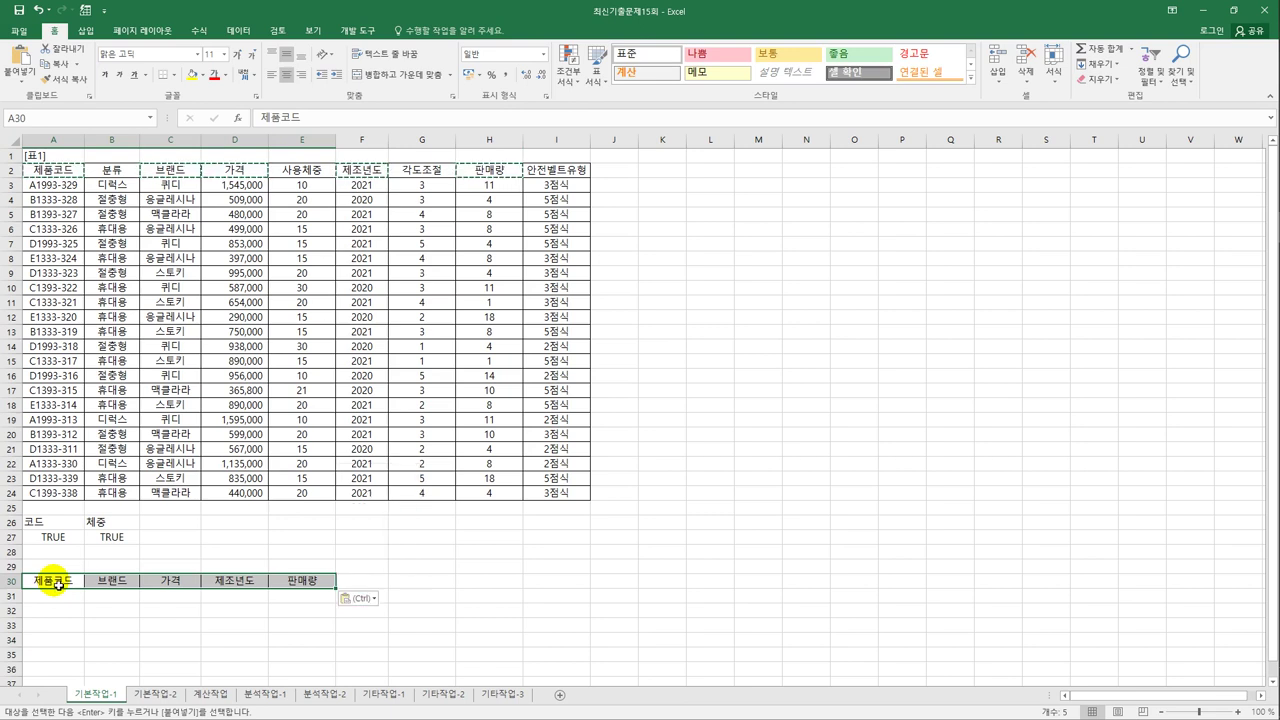
Run an advanced filter on A2:I24 with criteria range A26:B27, copying the matching records to A30:E30
{"action": "left_click", "coordinate": [128, 317]}
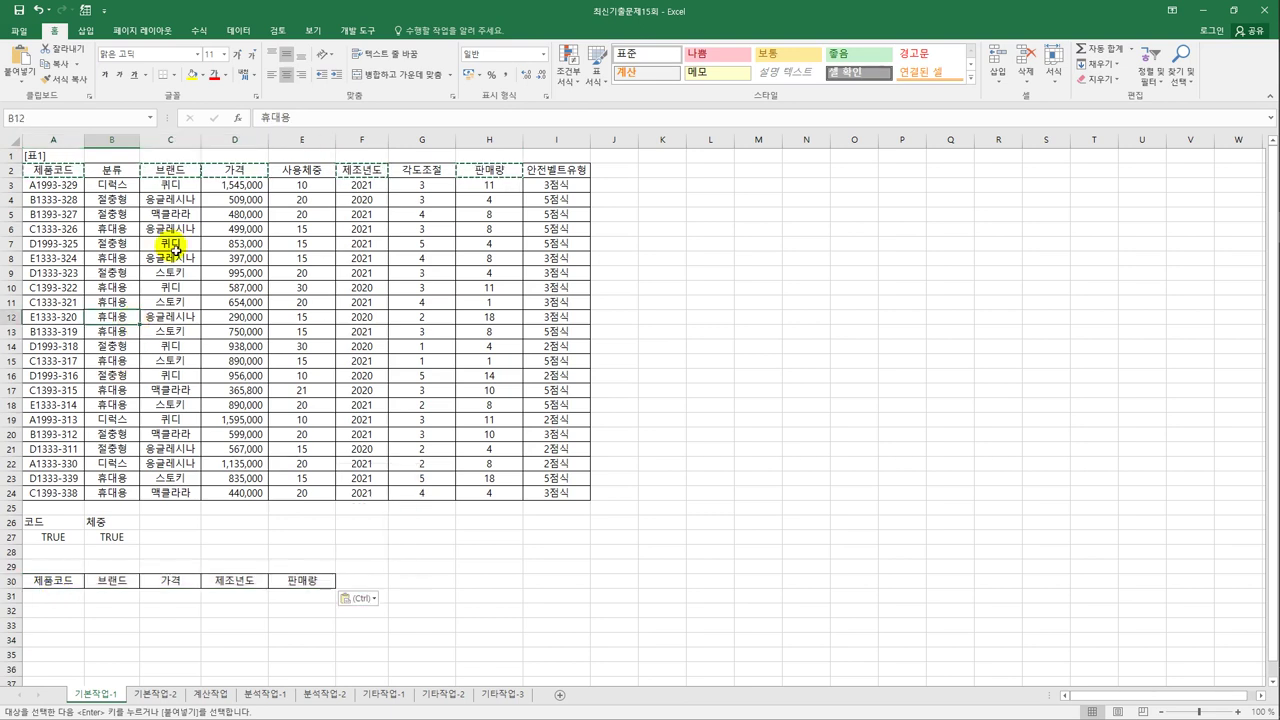
{"action": "left_click", "coordinate": [249, 27]}
{"action": "left_click", "coordinate": [479, 80]}
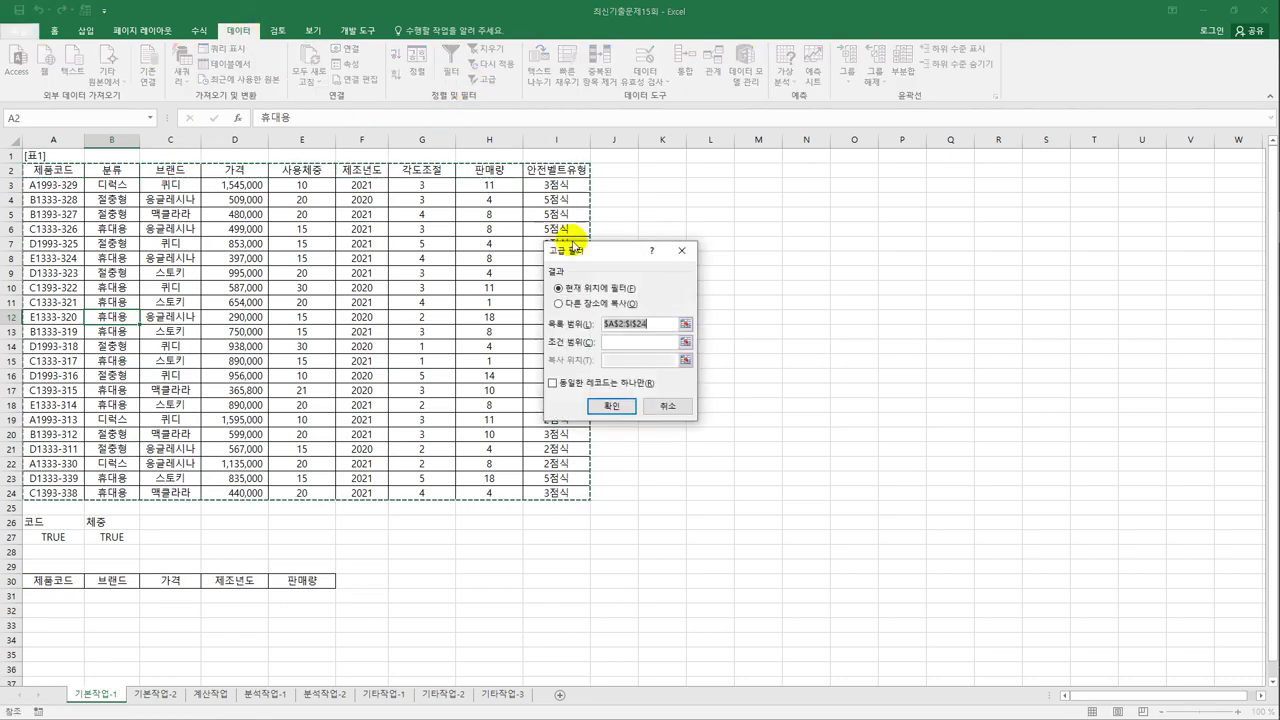
{"action": "left_click_drag", "start_coordinate": [611, 251], "coordinate": [714, 219]}
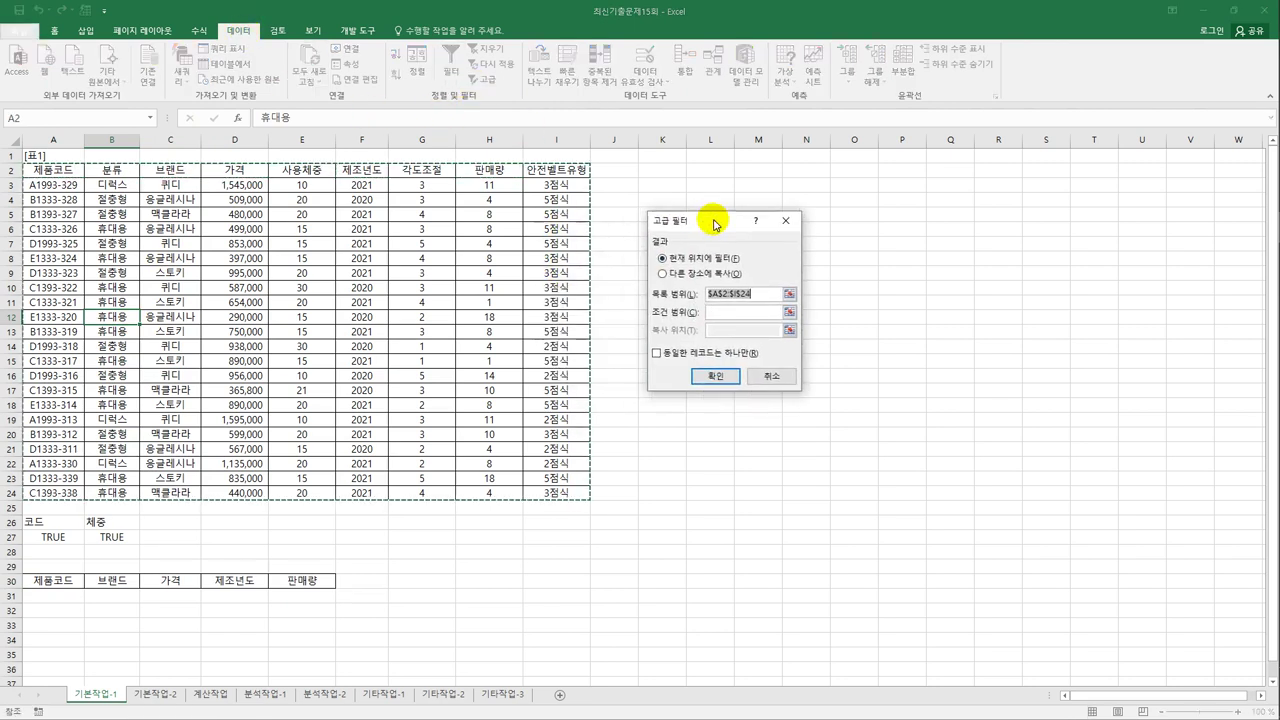
{"action": "left_click", "coordinate": [724, 314]}
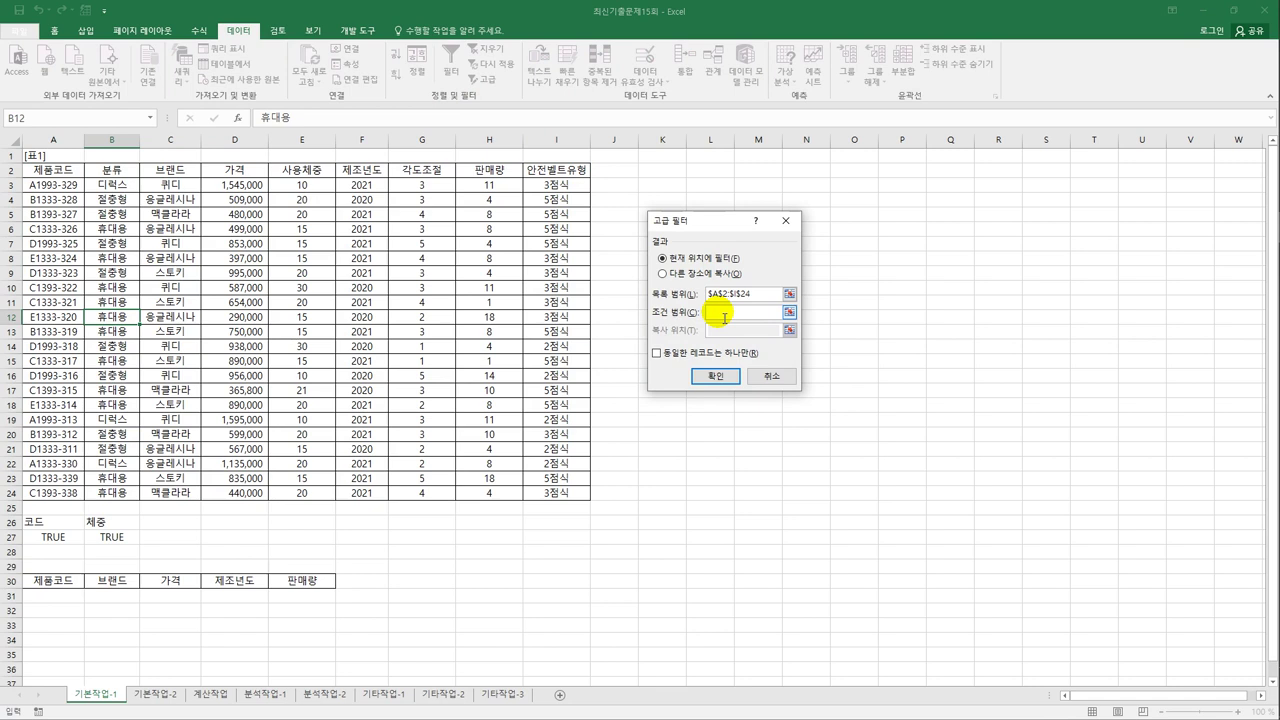
{"action": "left_click_drag", "start_coordinate": [36, 521], "coordinate": [120, 537]}
{"action": "left_click", "coordinate": [685, 274]}
{"action": "left_click", "coordinate": [727, 330]}
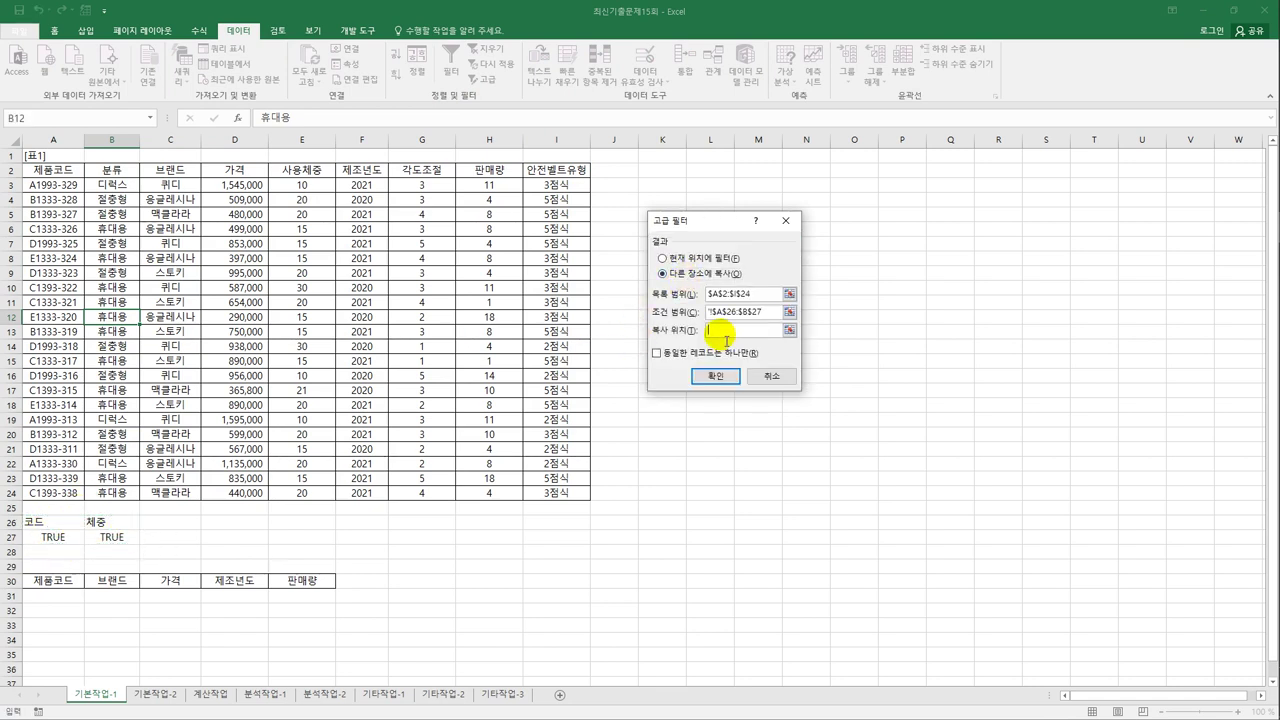
{"action": "left_click_drag", "start_coordinate": [55, 580], "coordinate": [307, 582]}
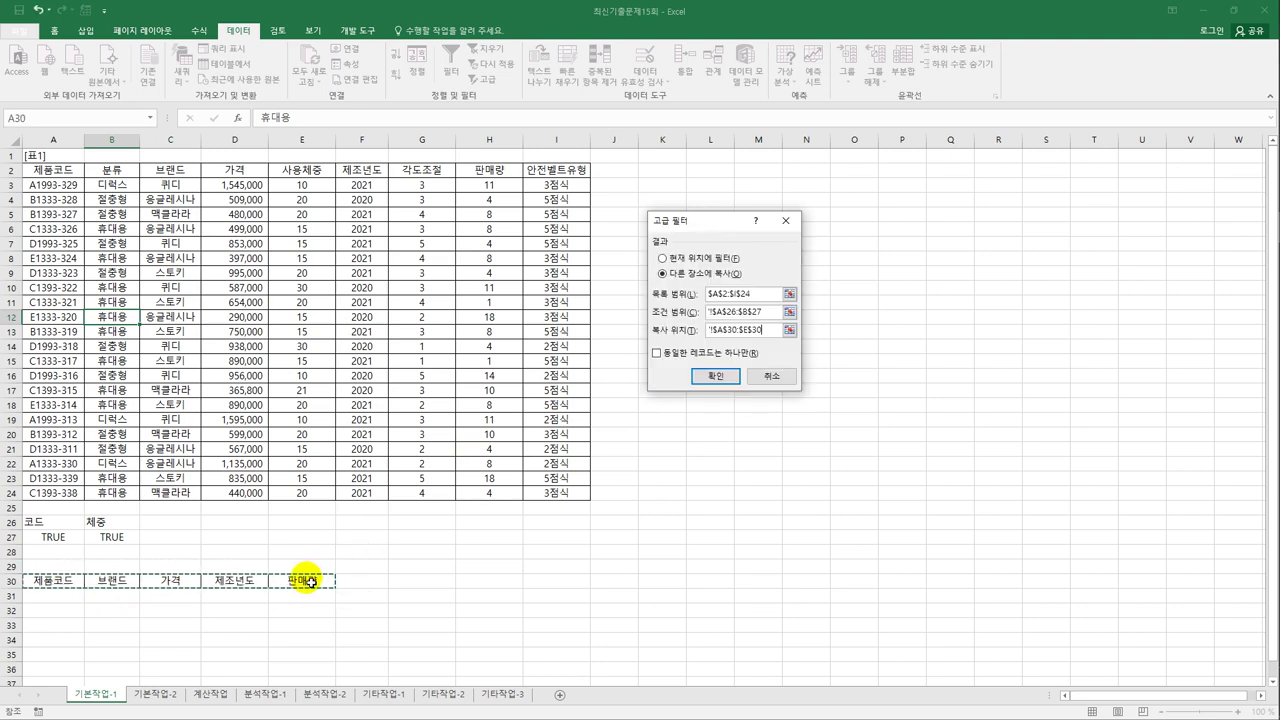
{"action": "left_click", "coordinate": [709, 381]}
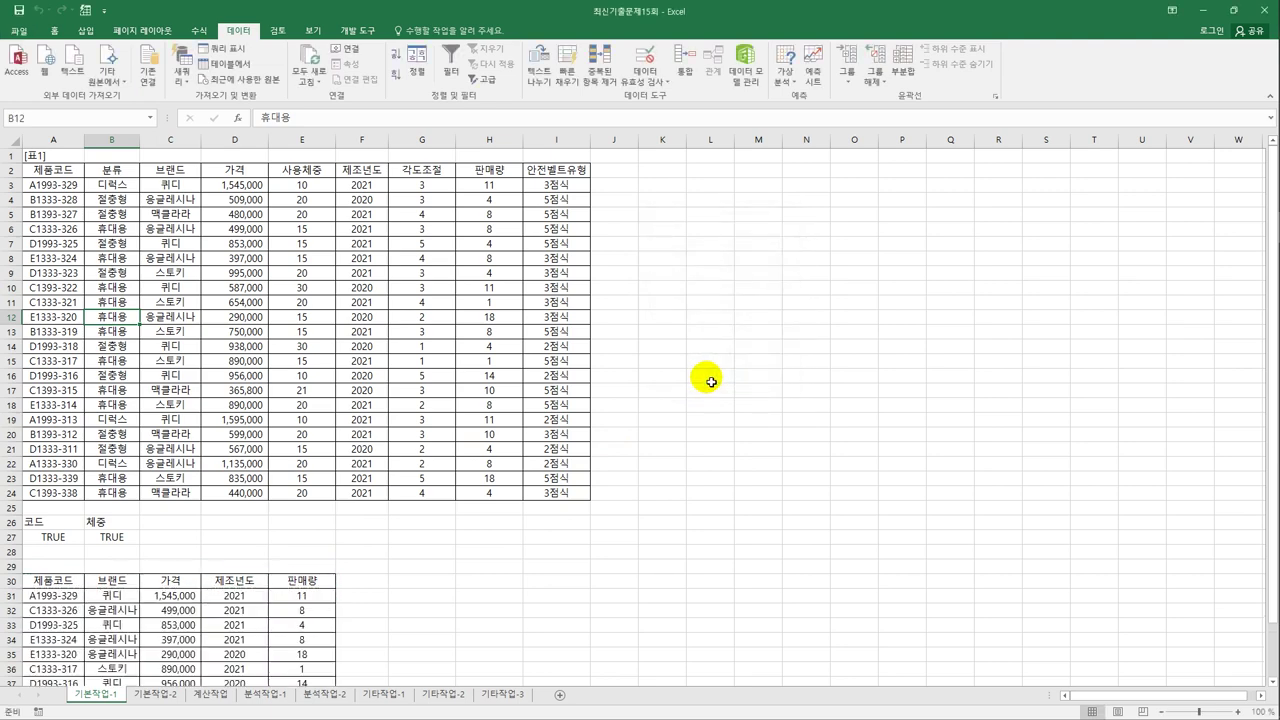
{"action": "scroll", "coordinate": [630, 428], "scroll_direction": "down", "scroll_amount": 2}
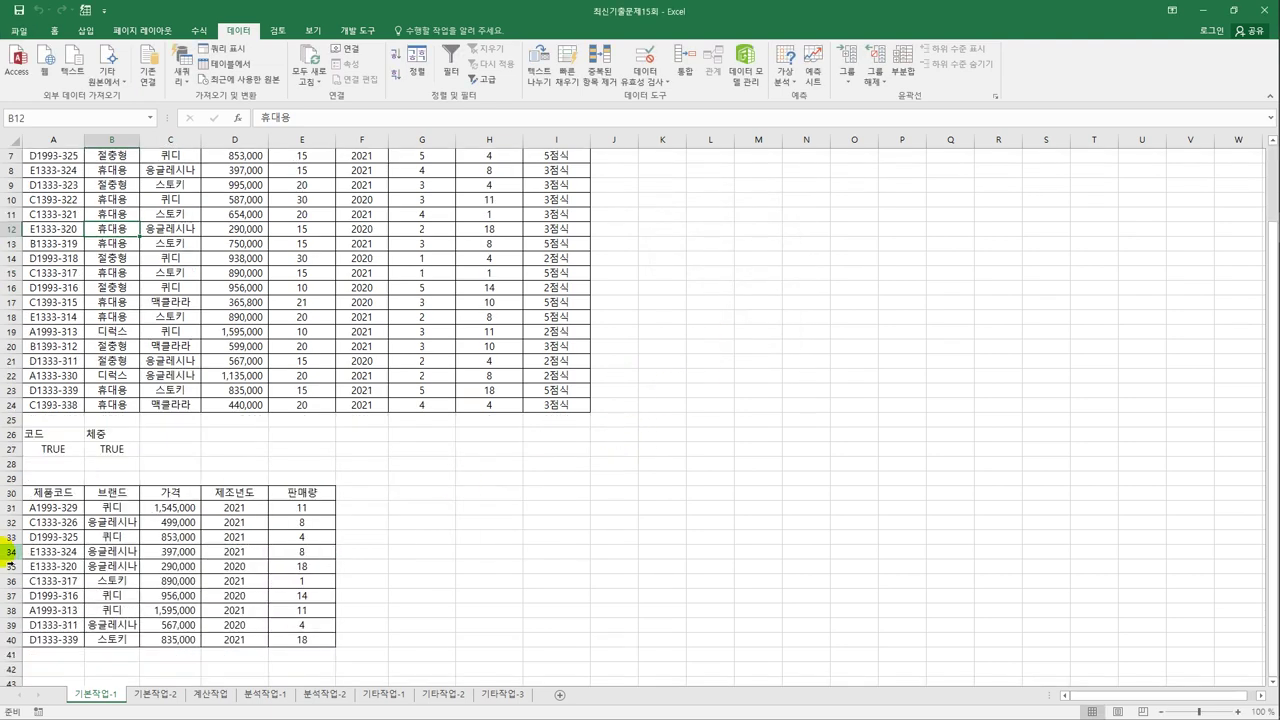
{"action": "left_click", "coordinate": [75, 509]}
{"action": "left_click_drag", "start_coordinate": [75, 509], "coordinate": [62, 643]}
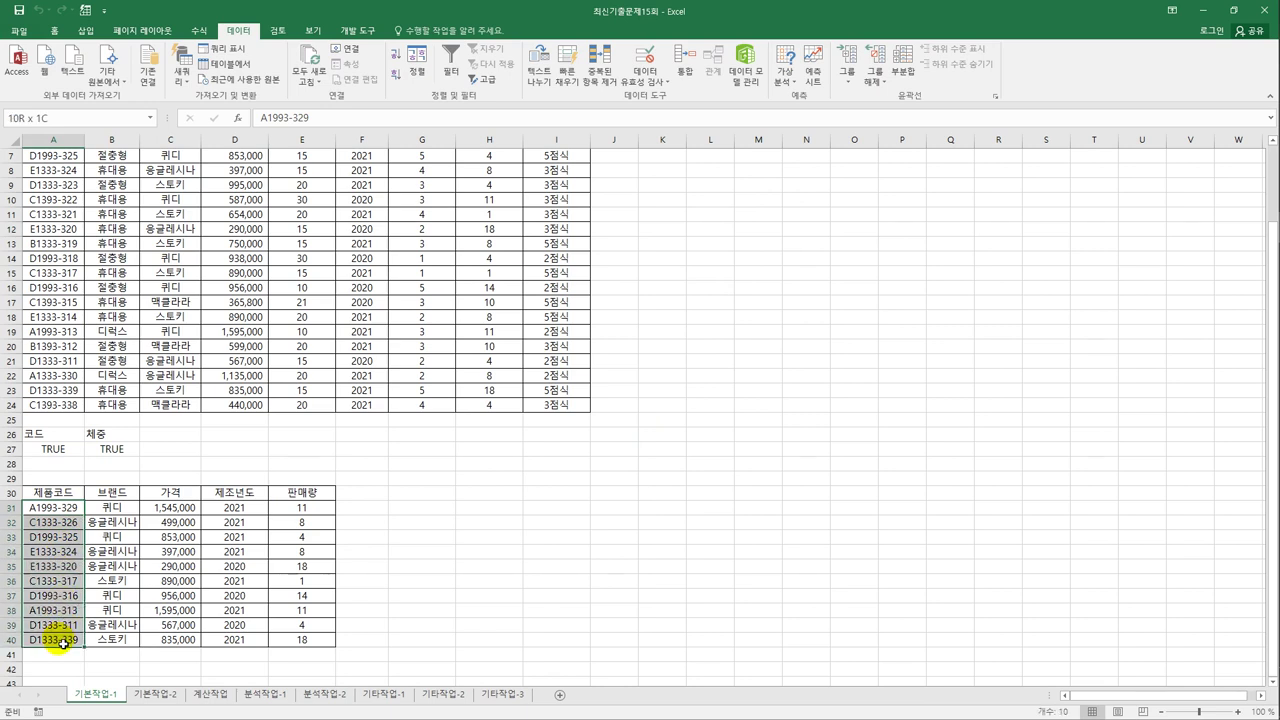
{"action": "left_click_drag", "start_coordinate": [62, 643], "coordinate": [62, 643]}
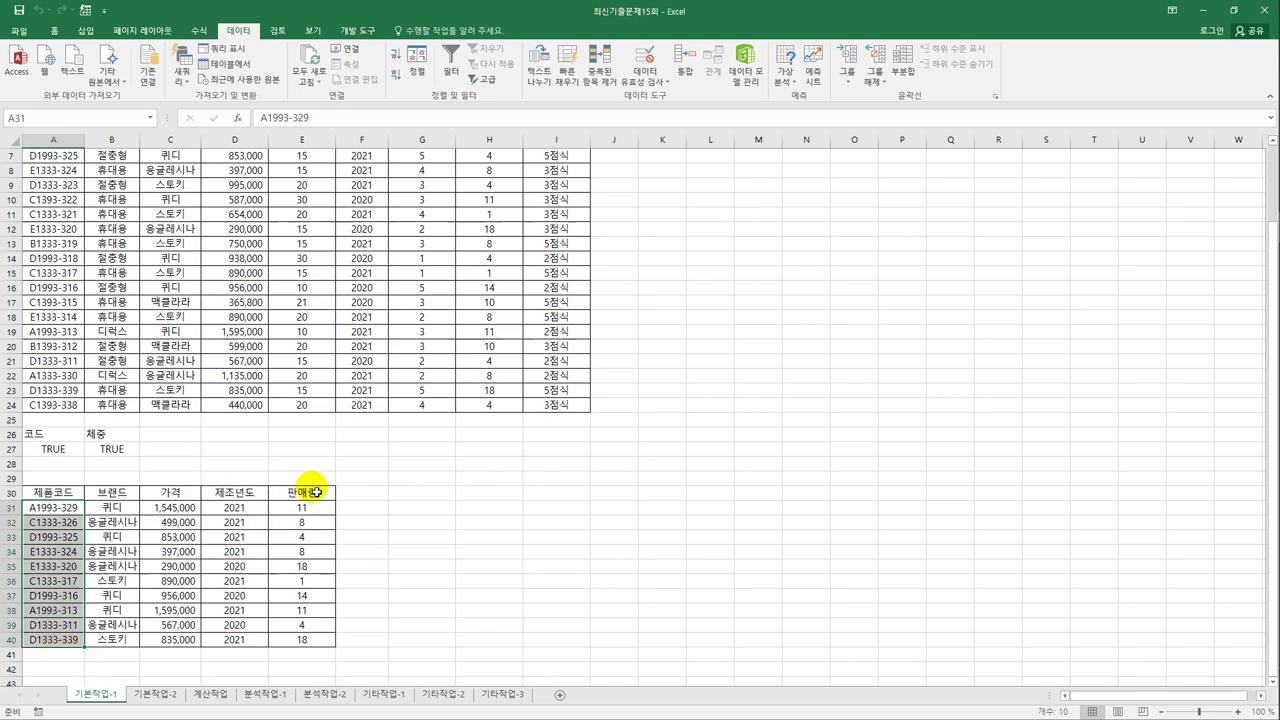
{"action": "scroll", "coordinate": [374, 380], "scroll_direction": "up", "scroll_amount": 2}
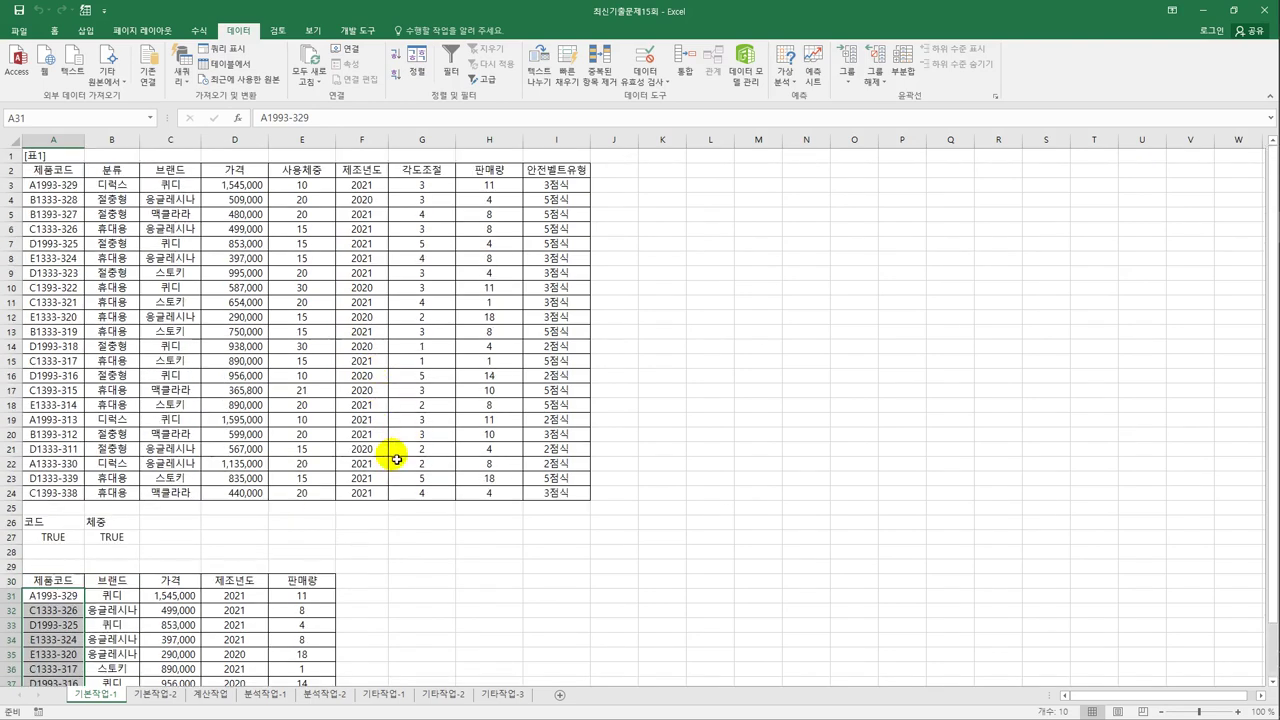
{"action": "left_click", "coordinate": [466, 583]}
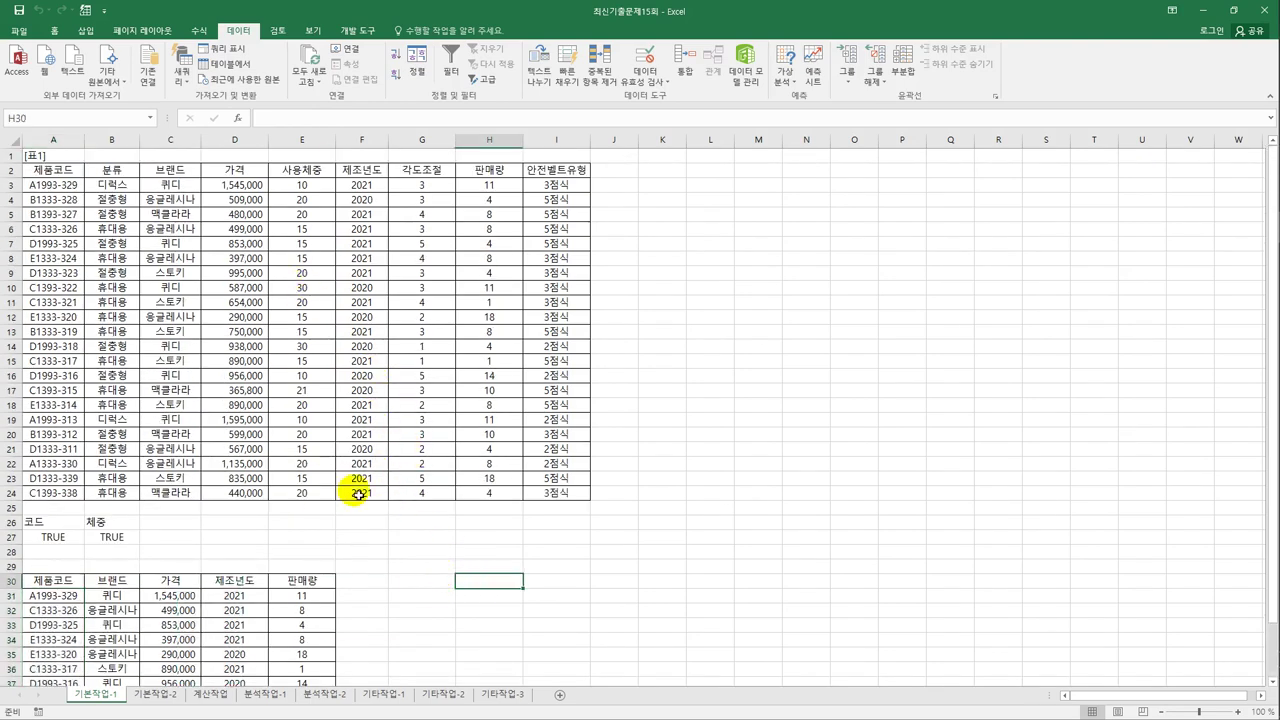
{"action": "scroll", "coordinate": [354, 491], "scroll_direction": "down", "scroll_amount": 1}
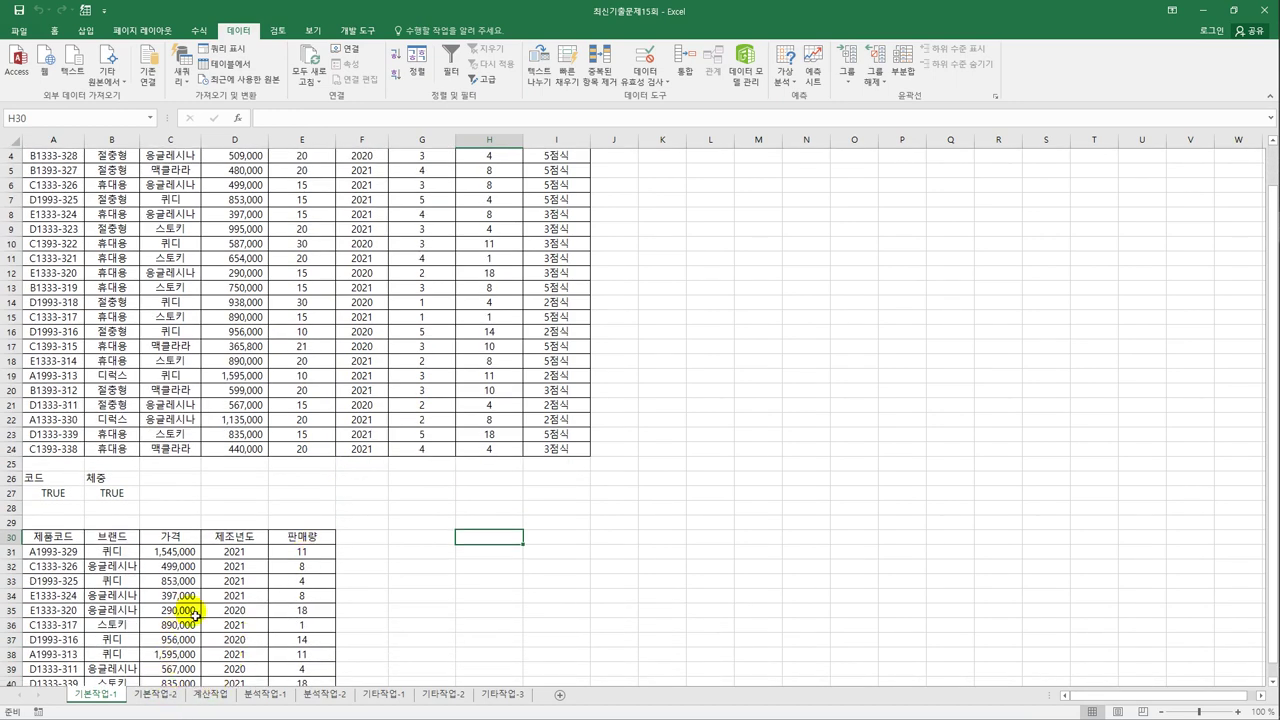
{"action": "scroll", "coordinate": [180, 560], "scroll_direction": "up", "scroll_amount": 1}
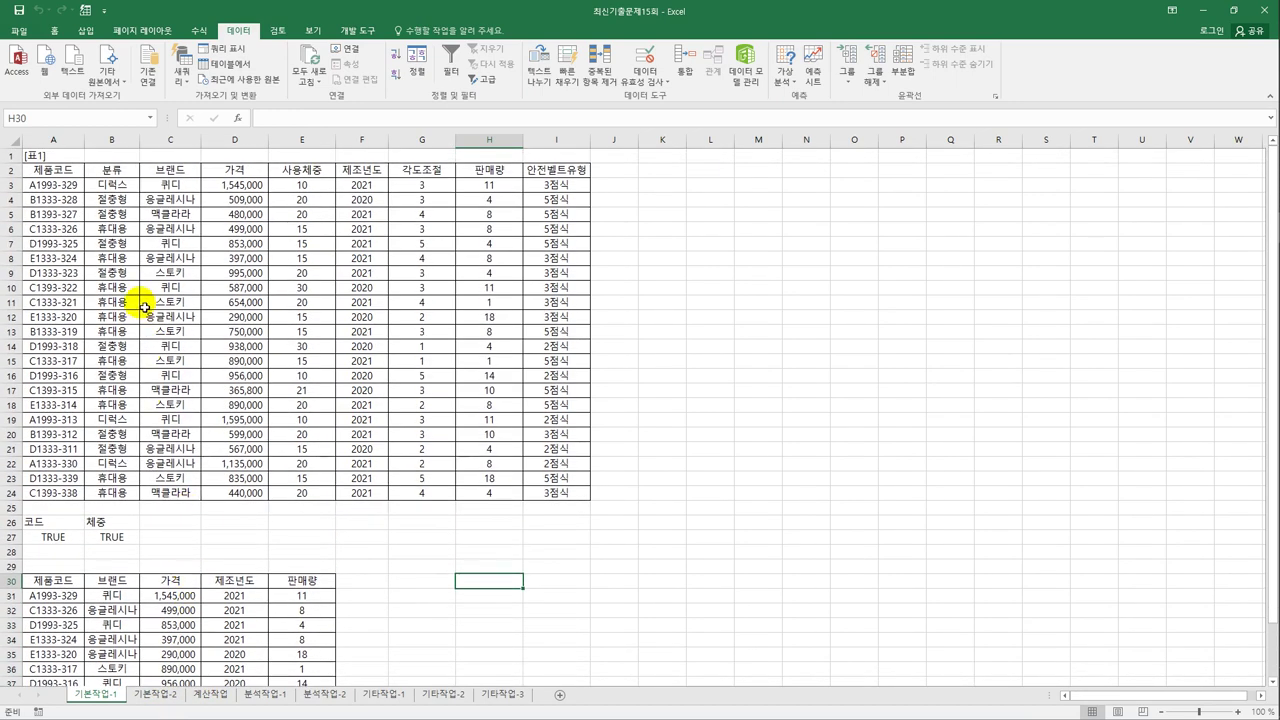
Start a new conditional formatting rule for A3:I24 that uses a formula to determine which cells to format
{"action": "left_click_drag", "start_coordinate": [53, 185], "coordinate": [540, 495]}
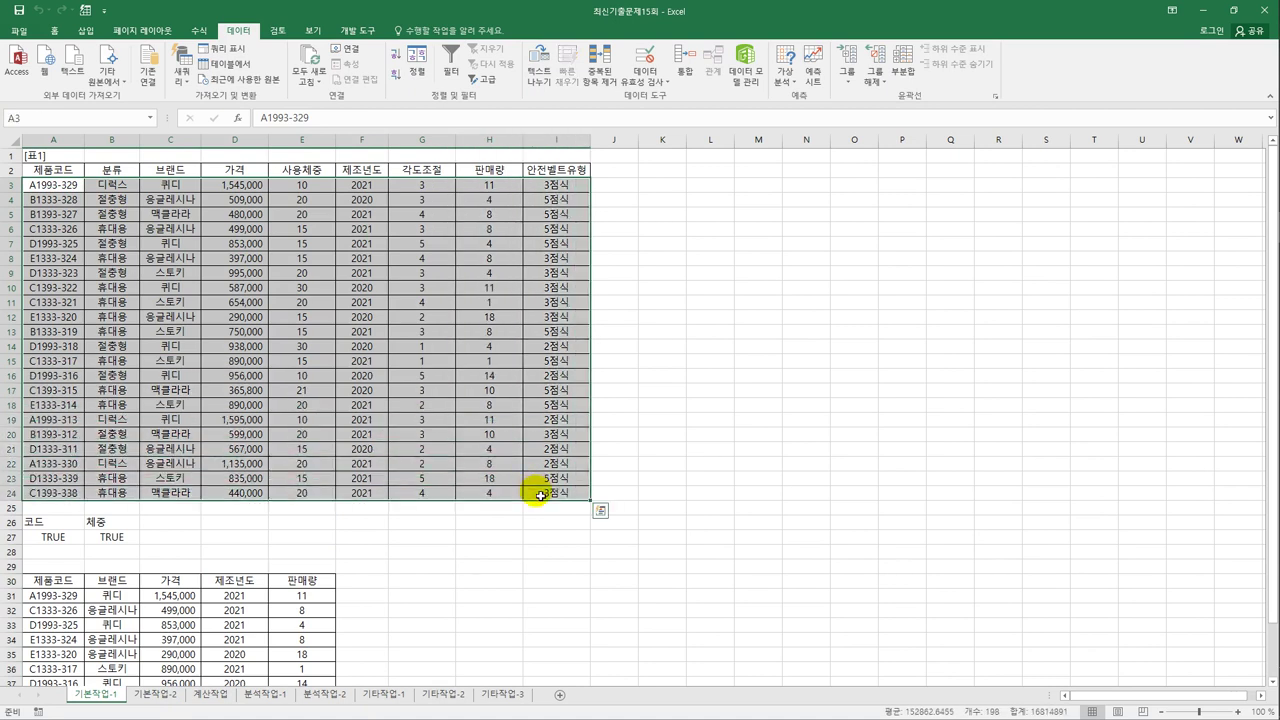
{"action": "left_click", "coordinate": [55, 30]}
{"action": "left_click", "coordinate": [568, 65]}
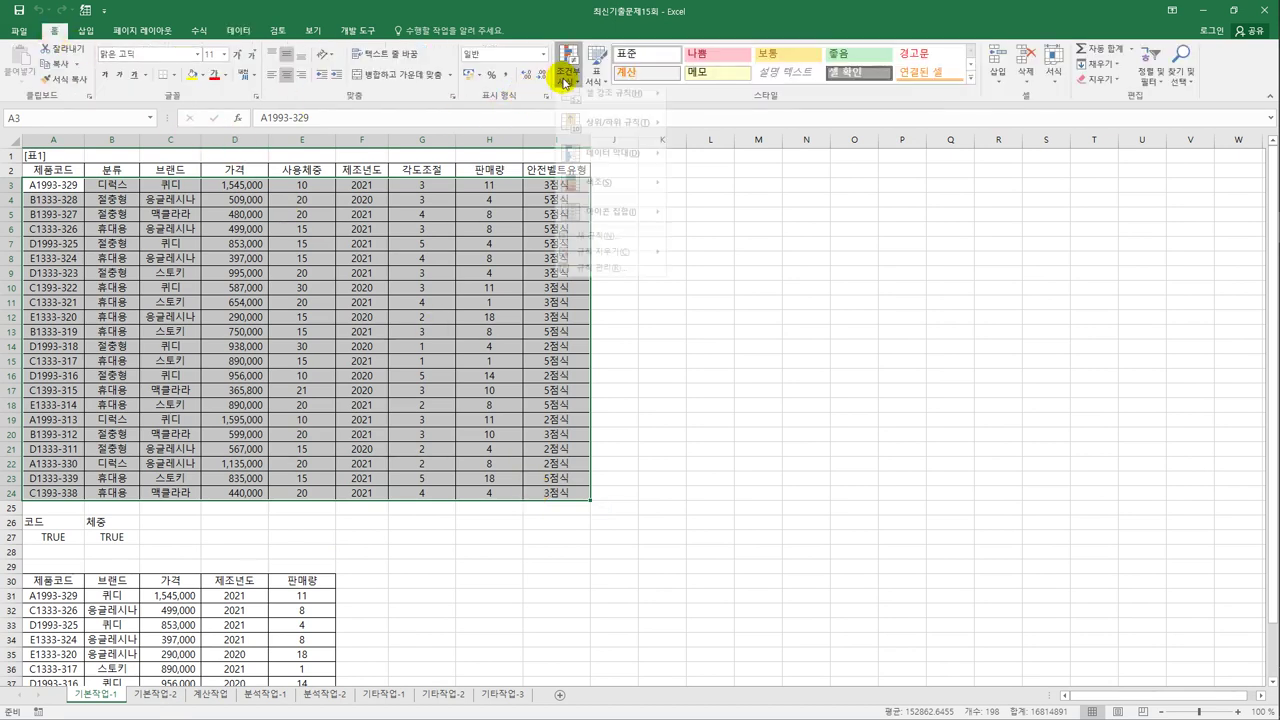
{"action": "left_click", "coordinate": [609, 246]}
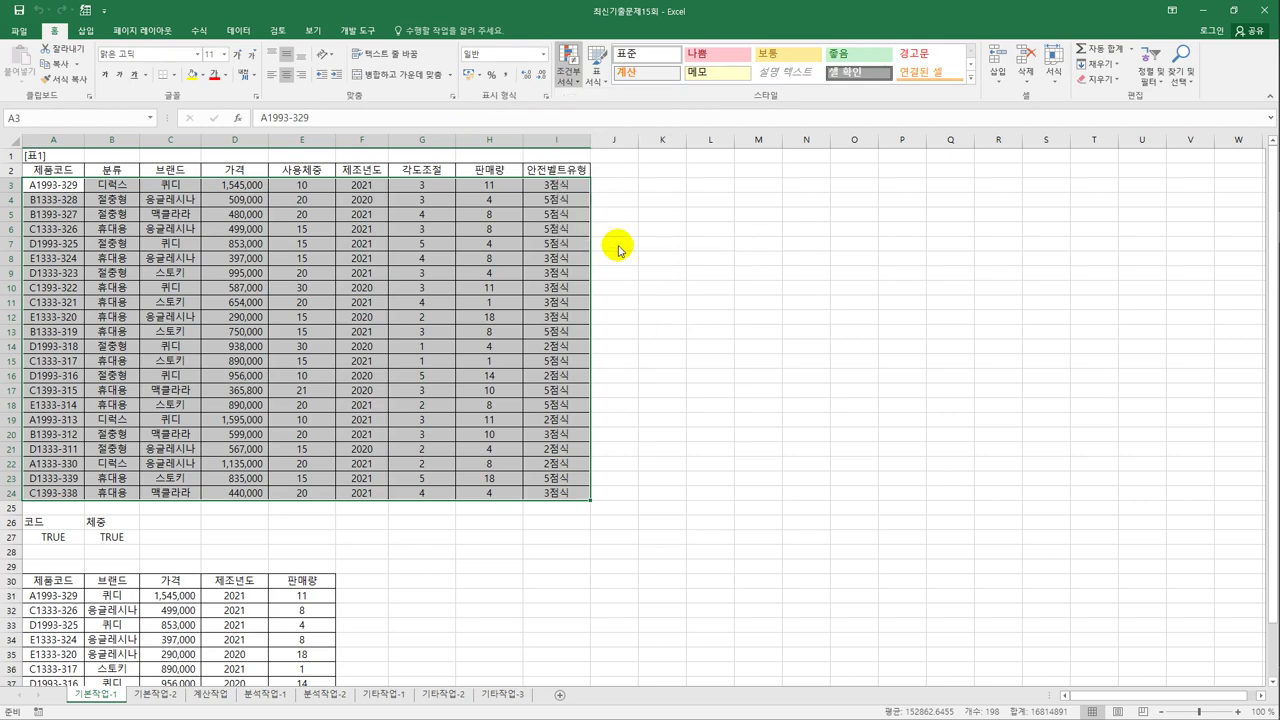
{"action": "left_click", "coordinate": [622, 291]}
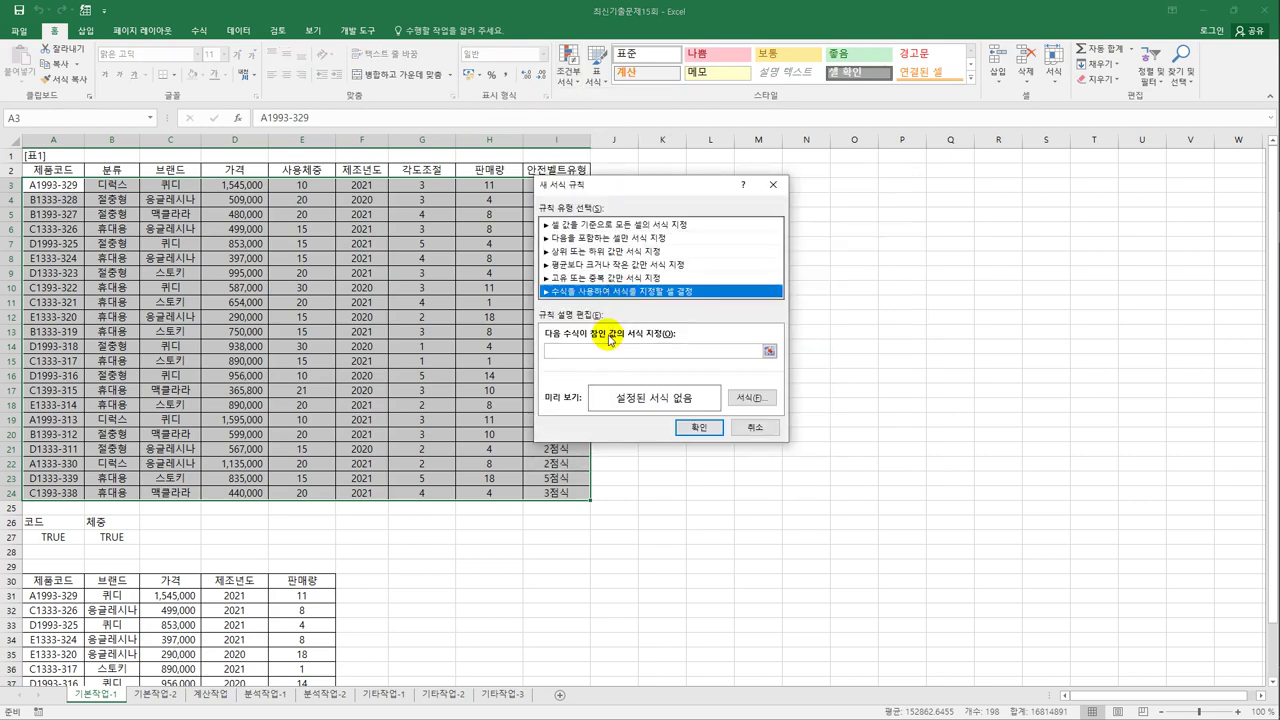
{"action": "left_click", "coordinate": [612, 353]}
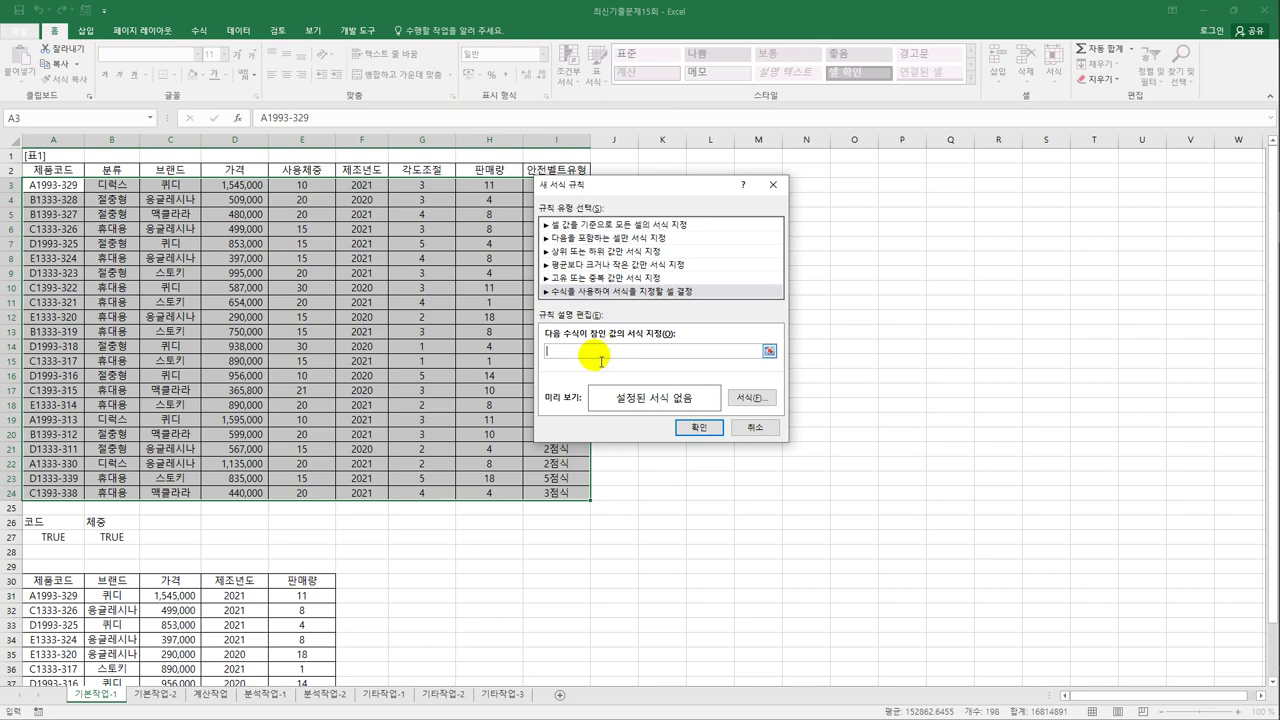
Begin the rule formula with =and(isodd(right($A3,1)) to test for an odd last digit in the product code
{"action": "type", "text": "="}
{"action": "type", "text": "and("}
{"action": "type", "text": "isodd(right("}
{"action": "left_click", "coordinate": [45, 186]}
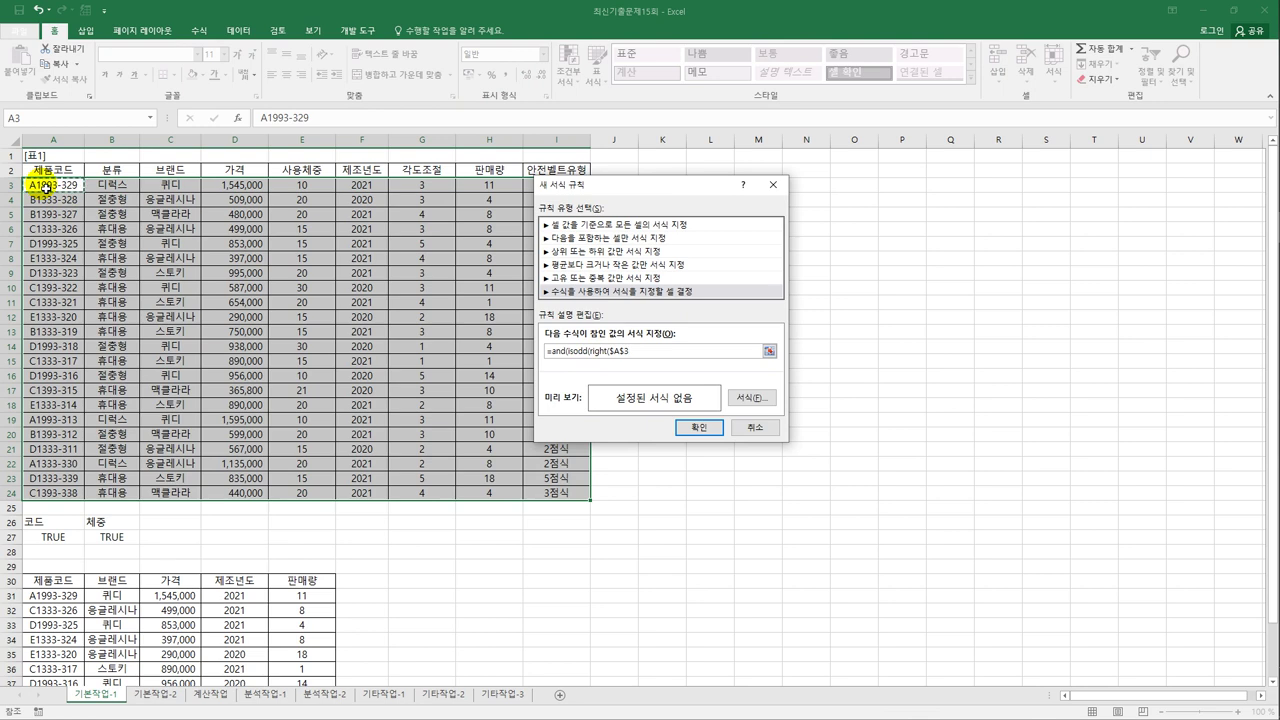
{"action": "type", "text": ",1"}
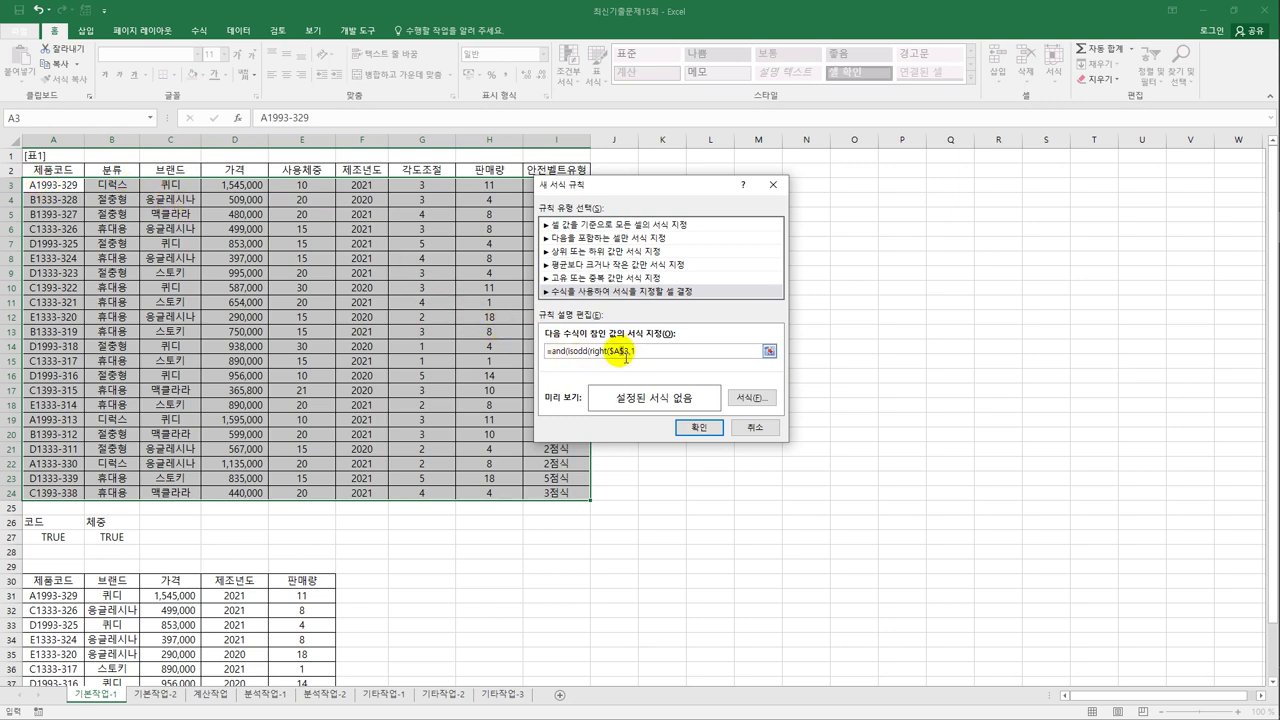
{"action": "left_click", "coordinate": [622, 351]}
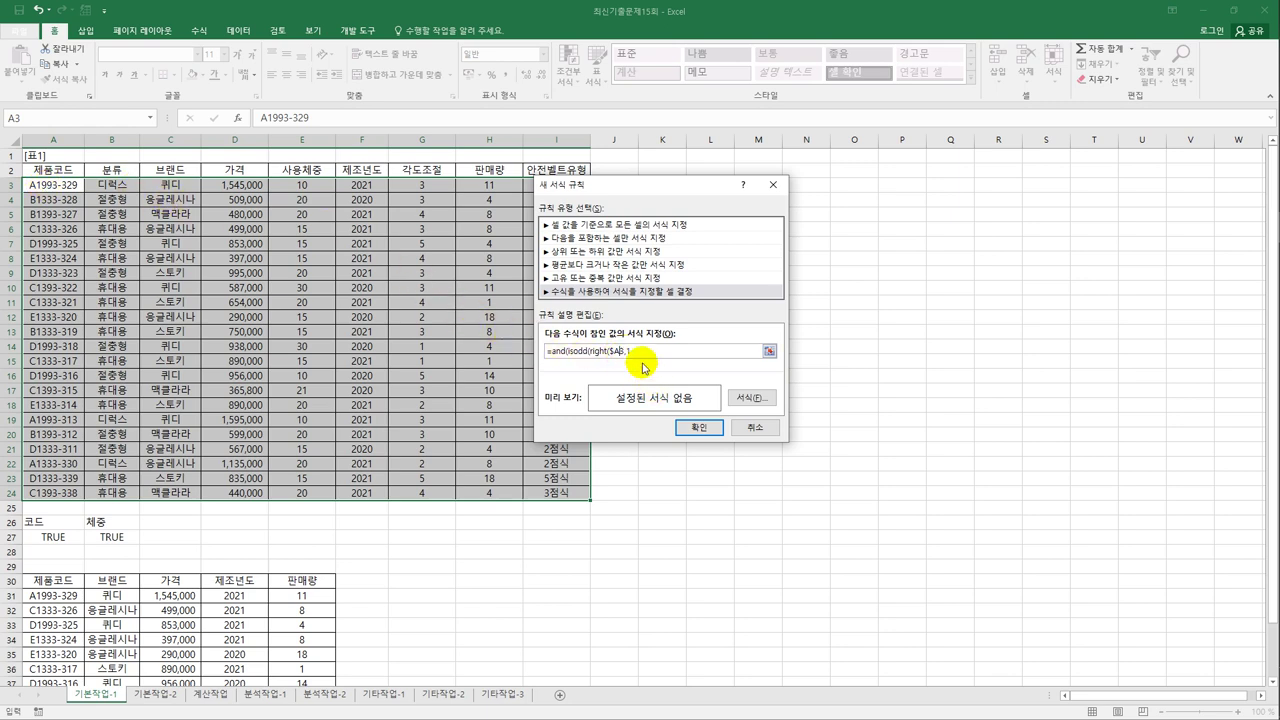
{"action": "key", "text": "BackSpace"}
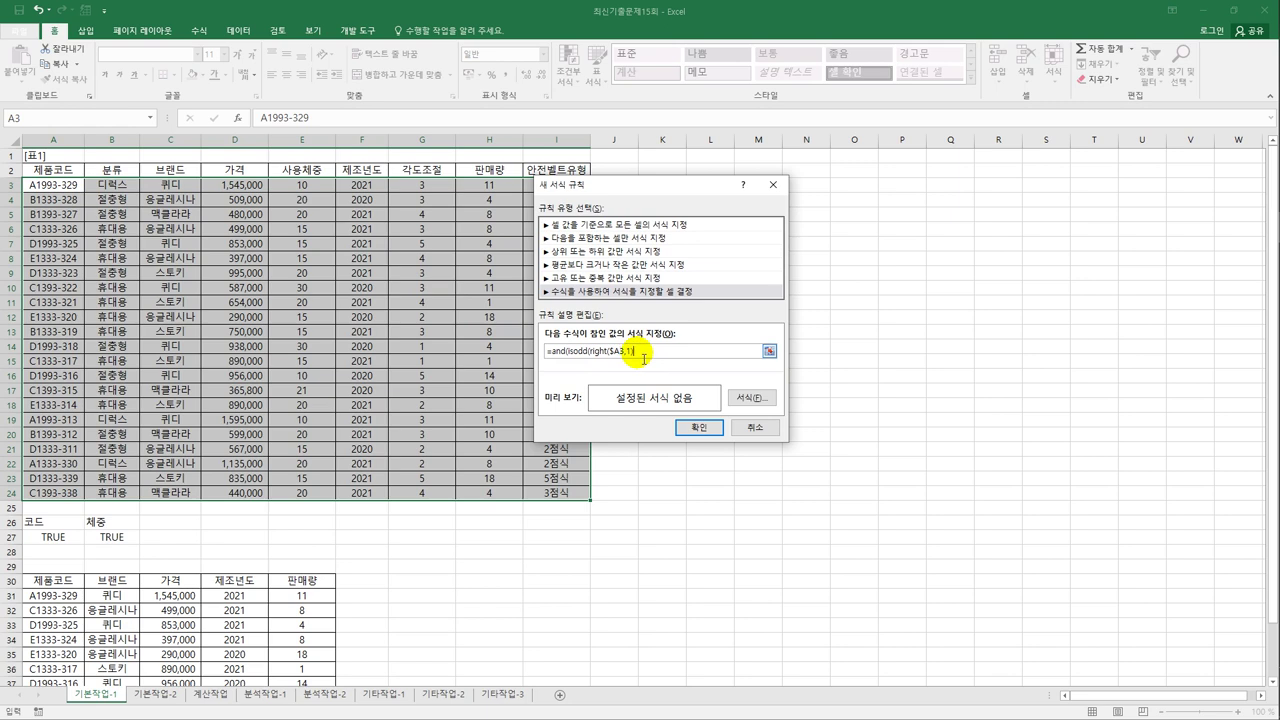
{"action": "type", "text": ")"}
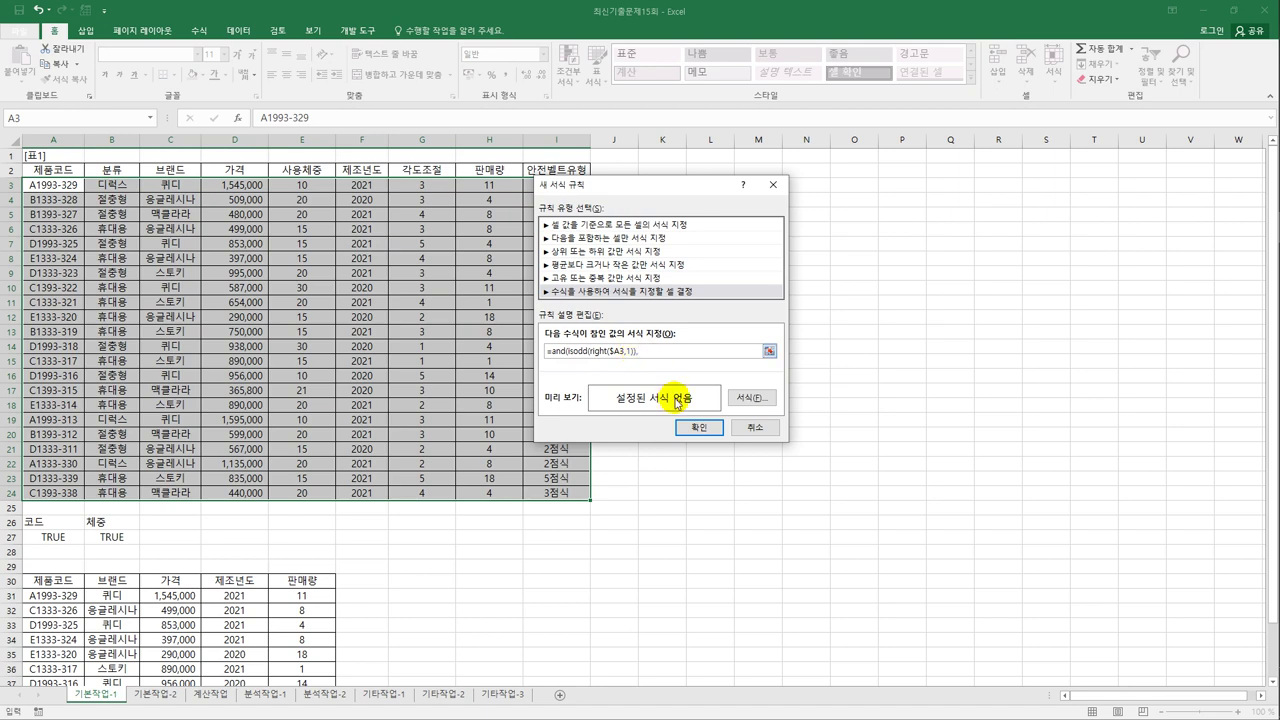
Add $F3=2020 as the second condition on the manufacturing year and close the AND formula
{"action": "type", "text": ","}
{"action": "left_click", "coordinate": [369, 186]}
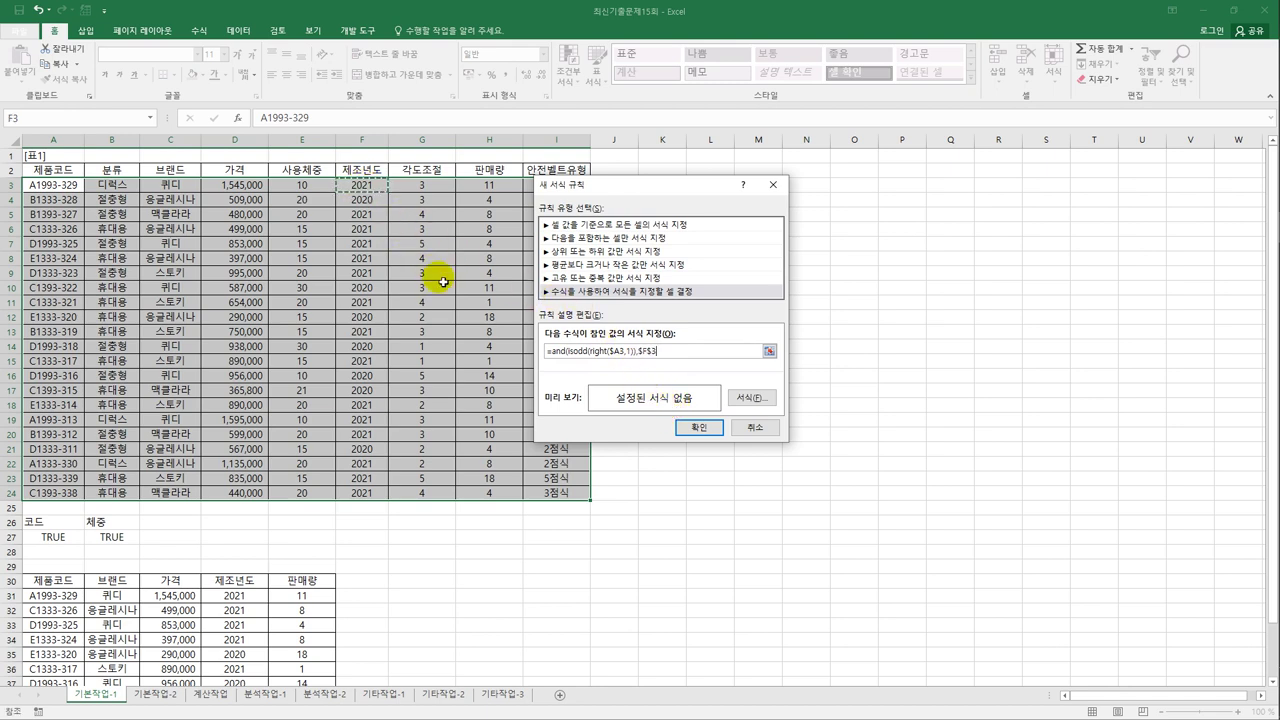
{"action": "left_click", "coordinate": [657, 355]}
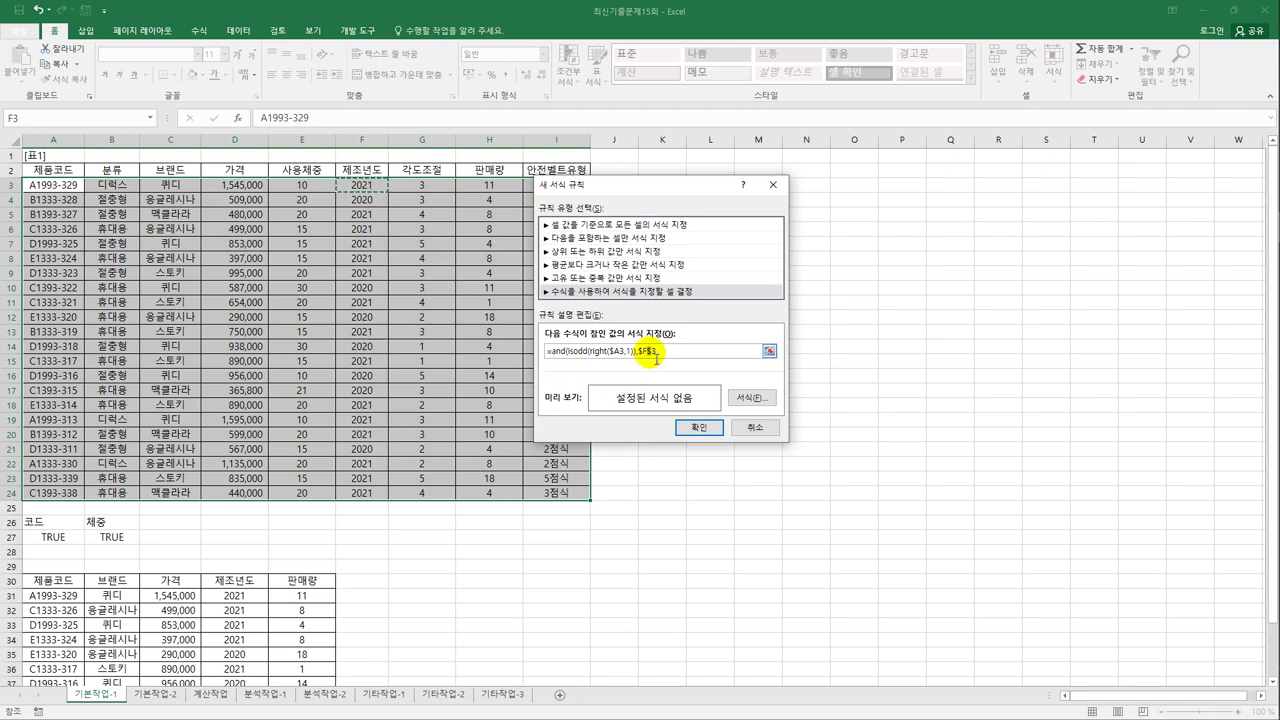
{"action": "key", "text": "BackSpace"}
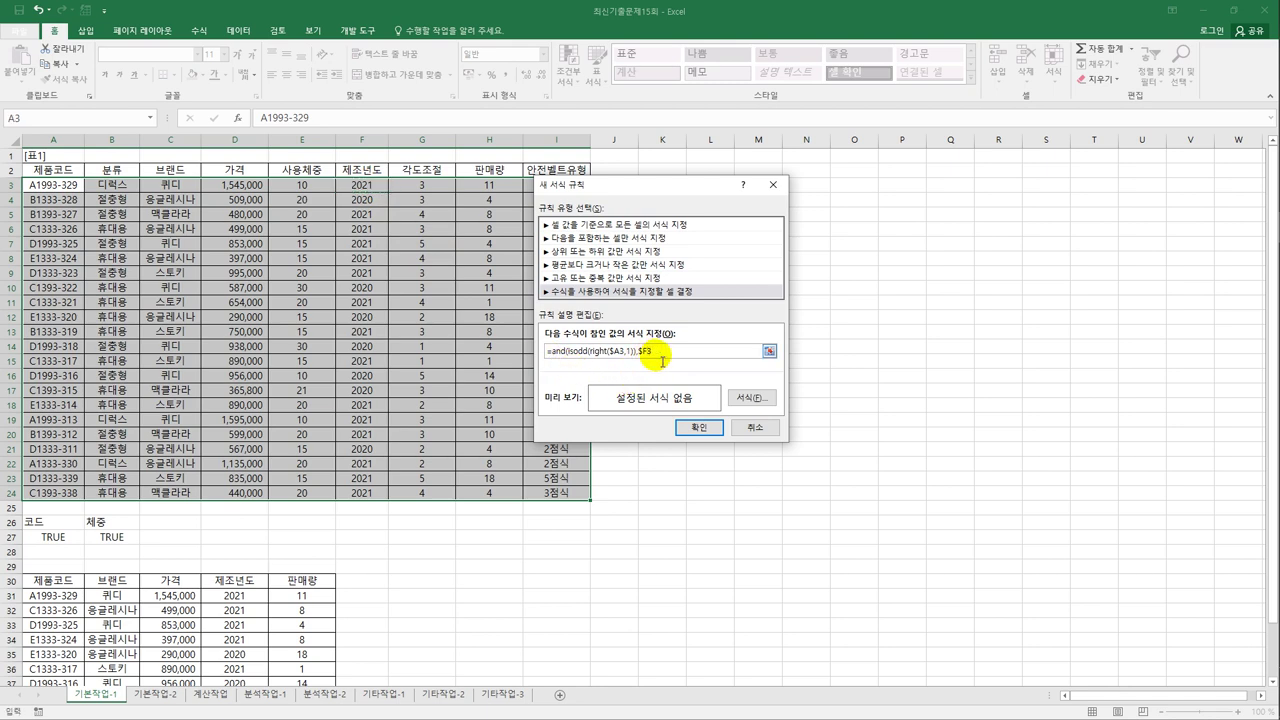
{"action": "type", "text": "=2020"}
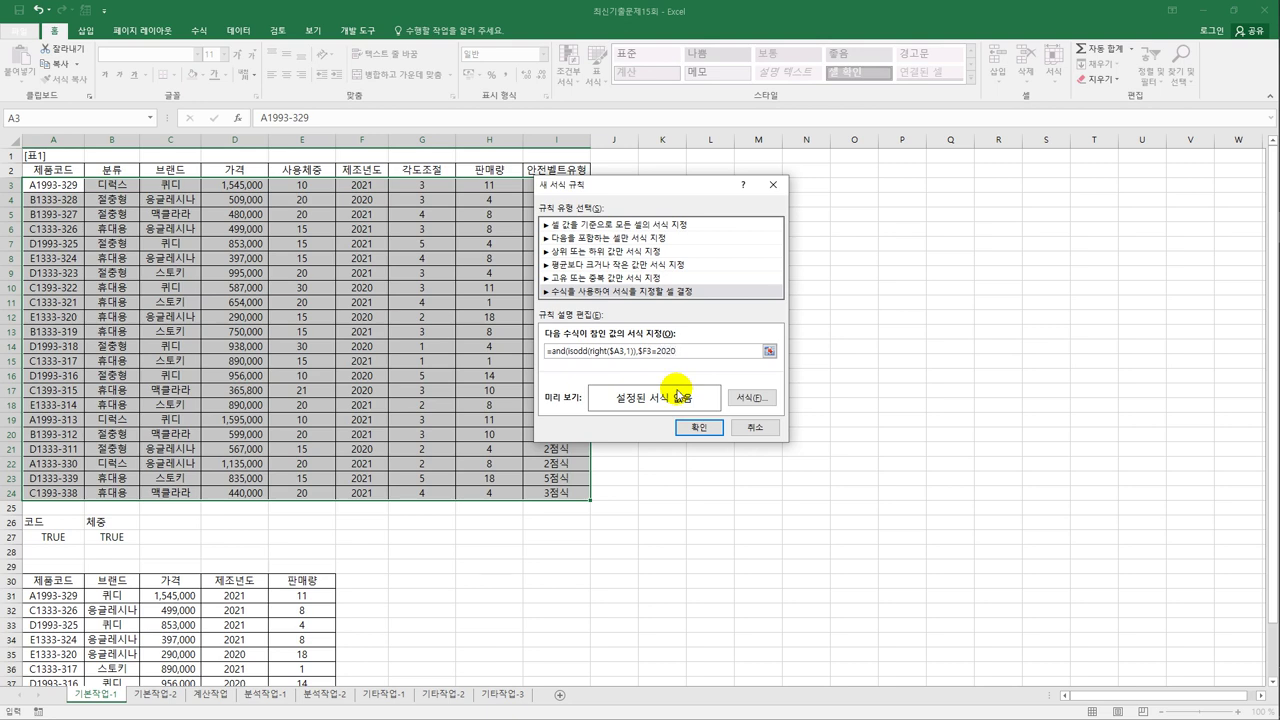
{"action": "type", "text": ")"}
Give the rule a bold font style with the standard blue font colour and apply it to the table
{"action": "left_click", "coordinate": [745, 398]}
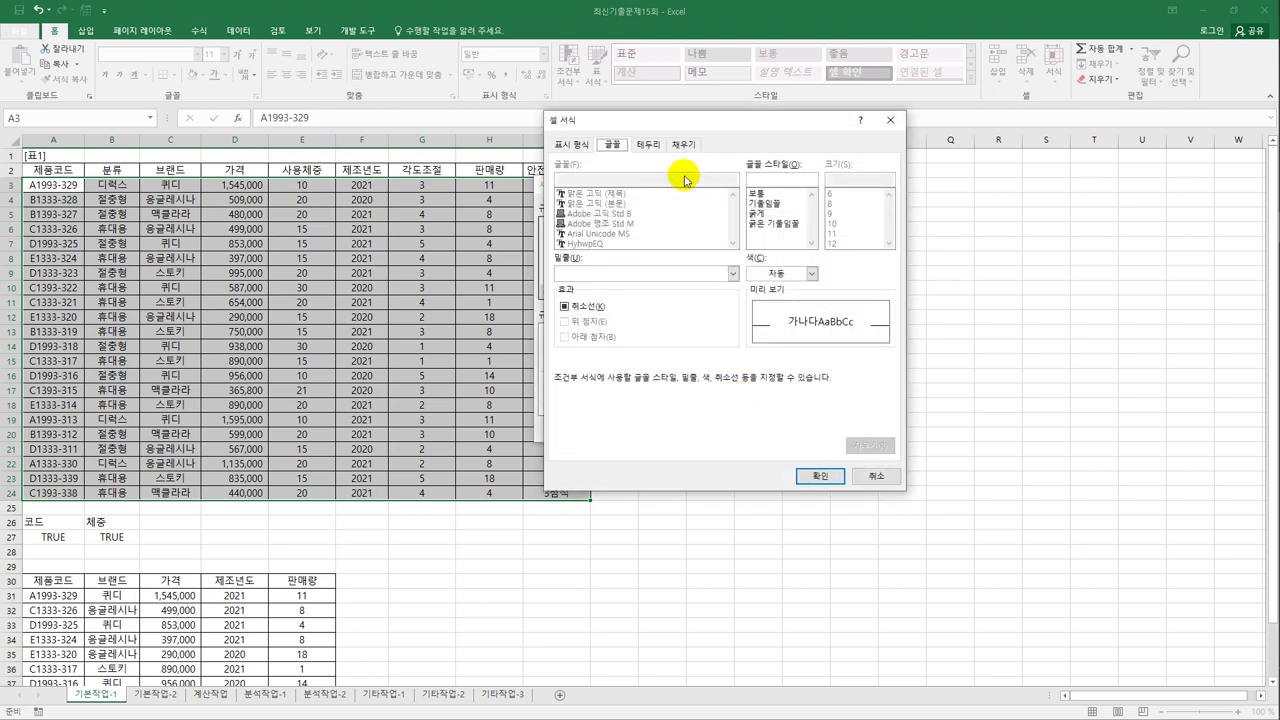
{"action": "left_click_drag", "start_coordinate": [687, 128], "coordinate": [758, 180]}
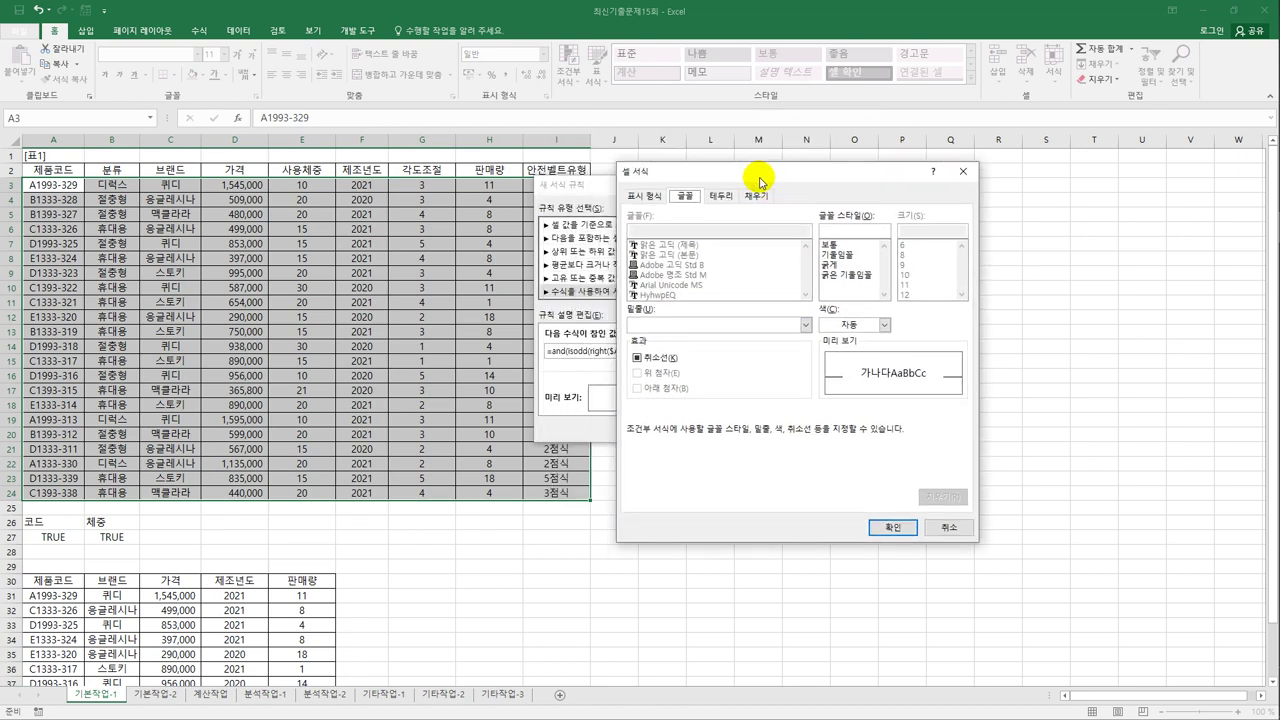
{"action": "left_click", "coordinate": [833, 266]}
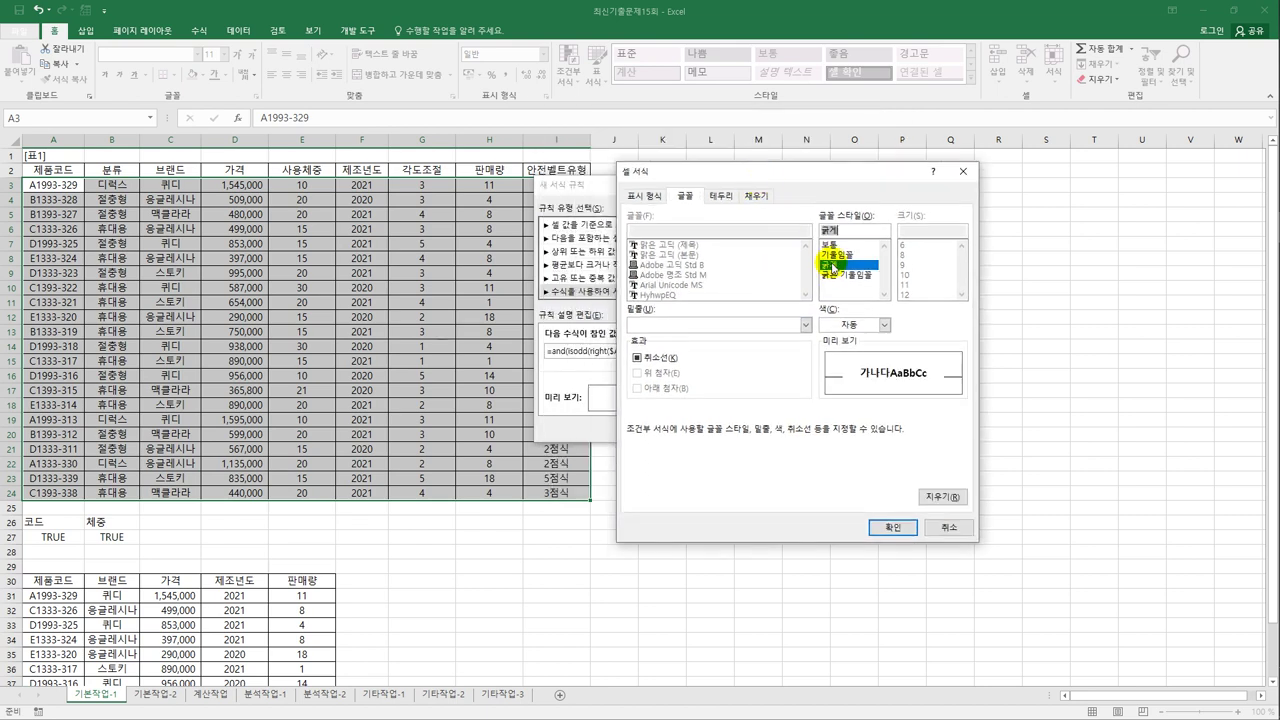
{"action": "left_click", "coordinate": [884, 324]}
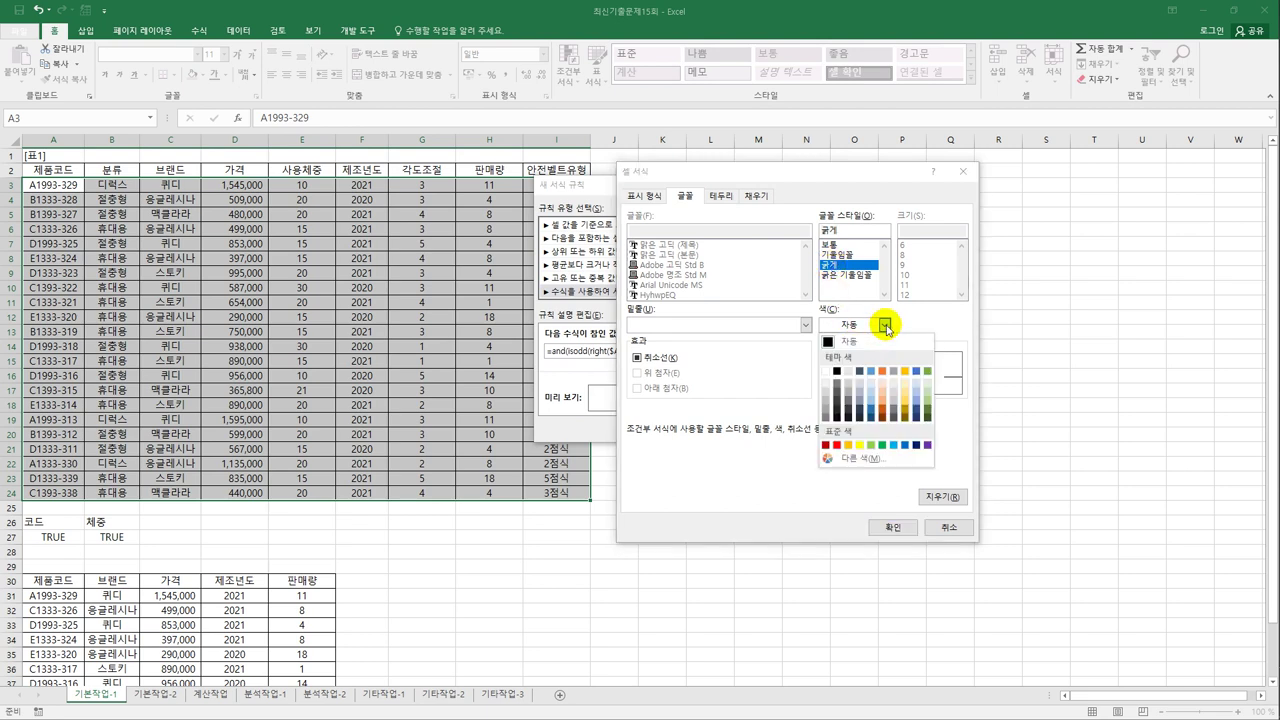
{"action": "left_click", "coordinate": [905, 445]}
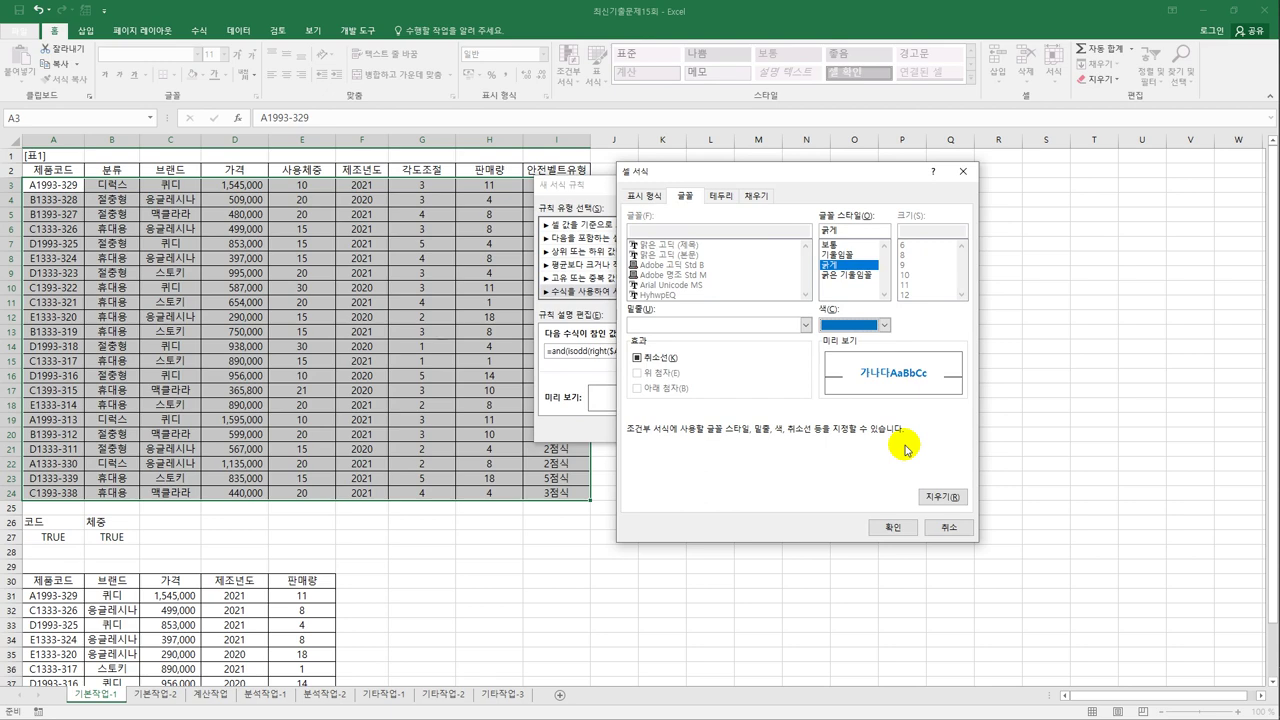
{"action": "left_click", "coordinate": [892, 527]}
{"action": "left_click", "coordinate": [698, 427]}
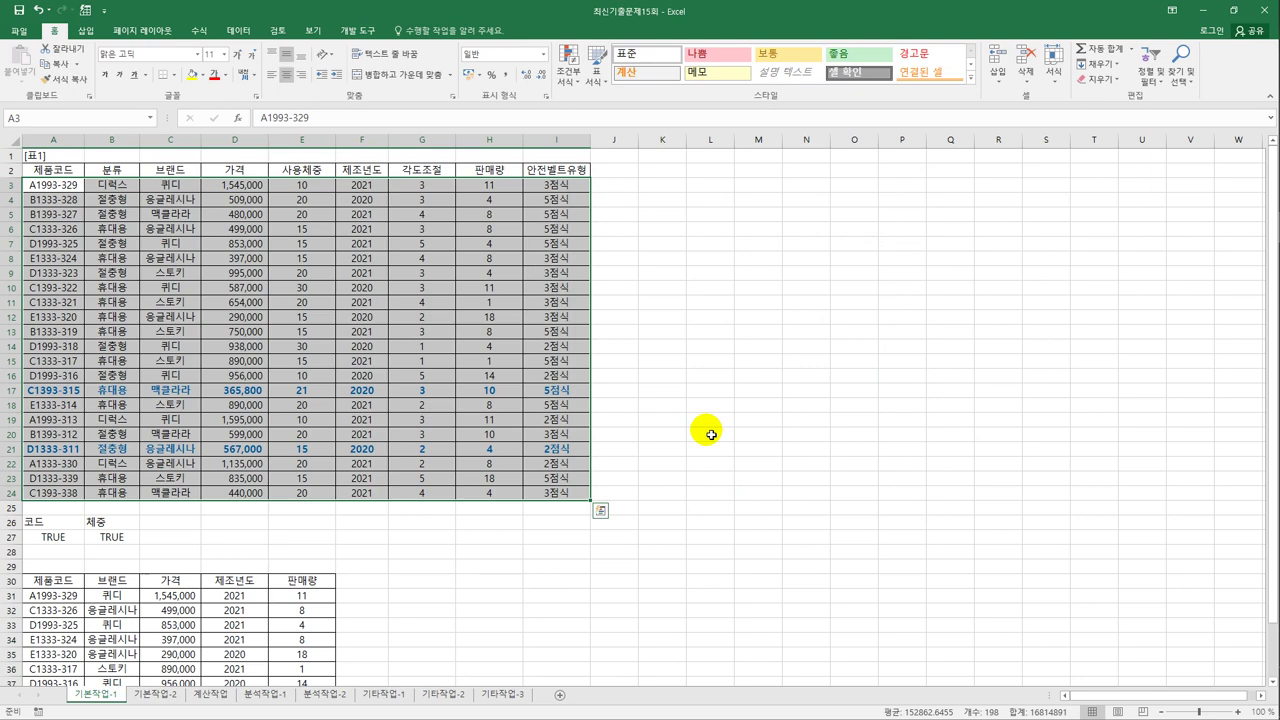
Set the table range A2:I24 on the 기본작업-2 sheet as the print area
{"action": "left_click", "coordinate": [171, 697]}
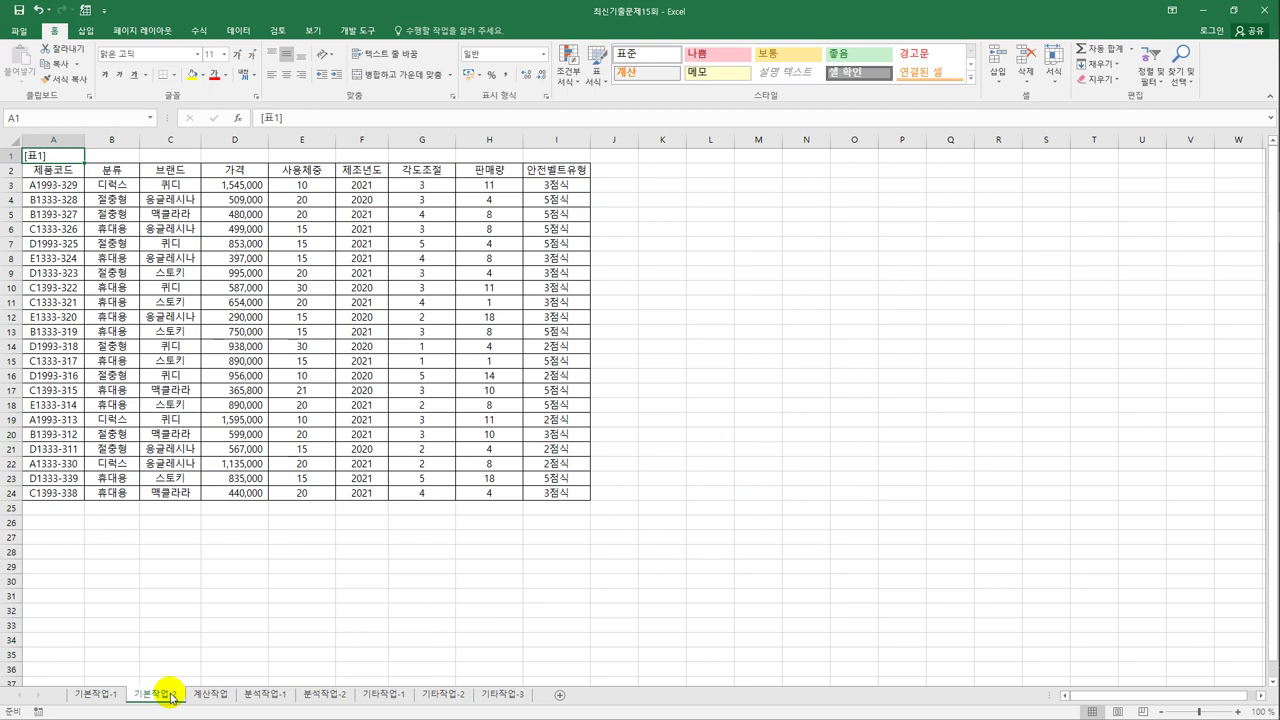
{"action": "left_click", "coordinate": [68, 172]}
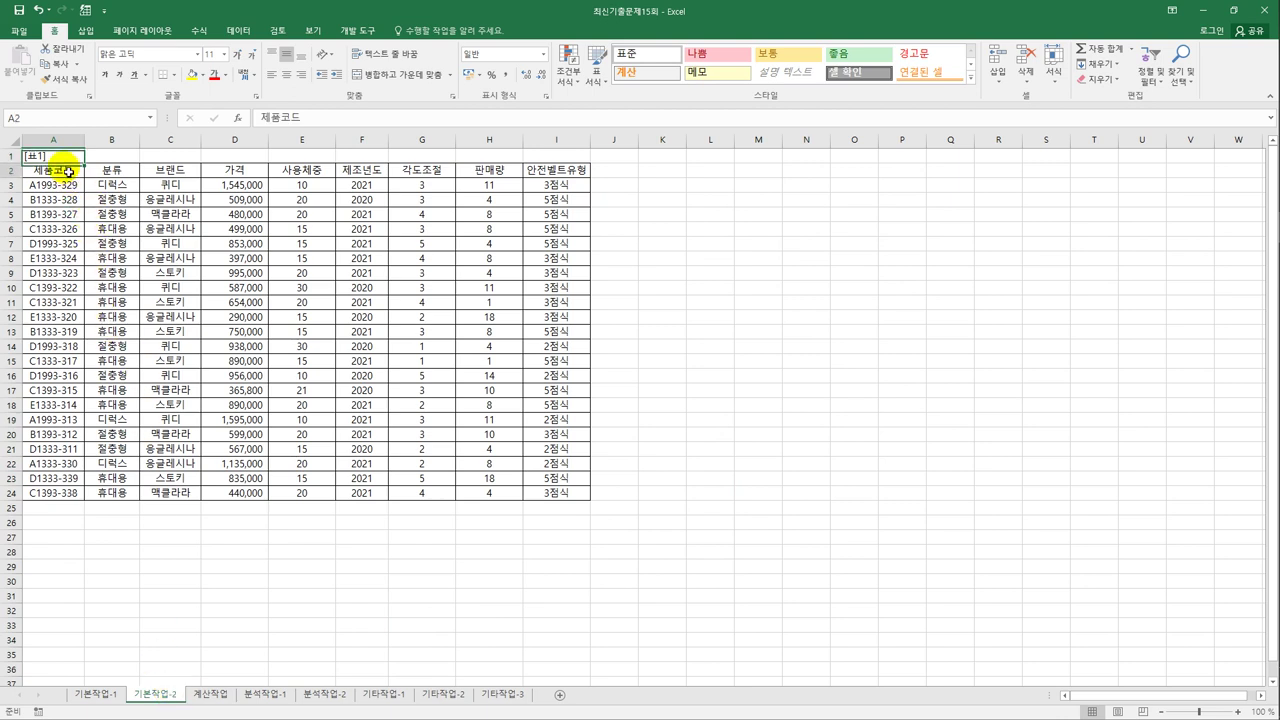
{"action": "left_click_drag", "start_coordinate": [68, 172], "coordinate": [552, 496]}
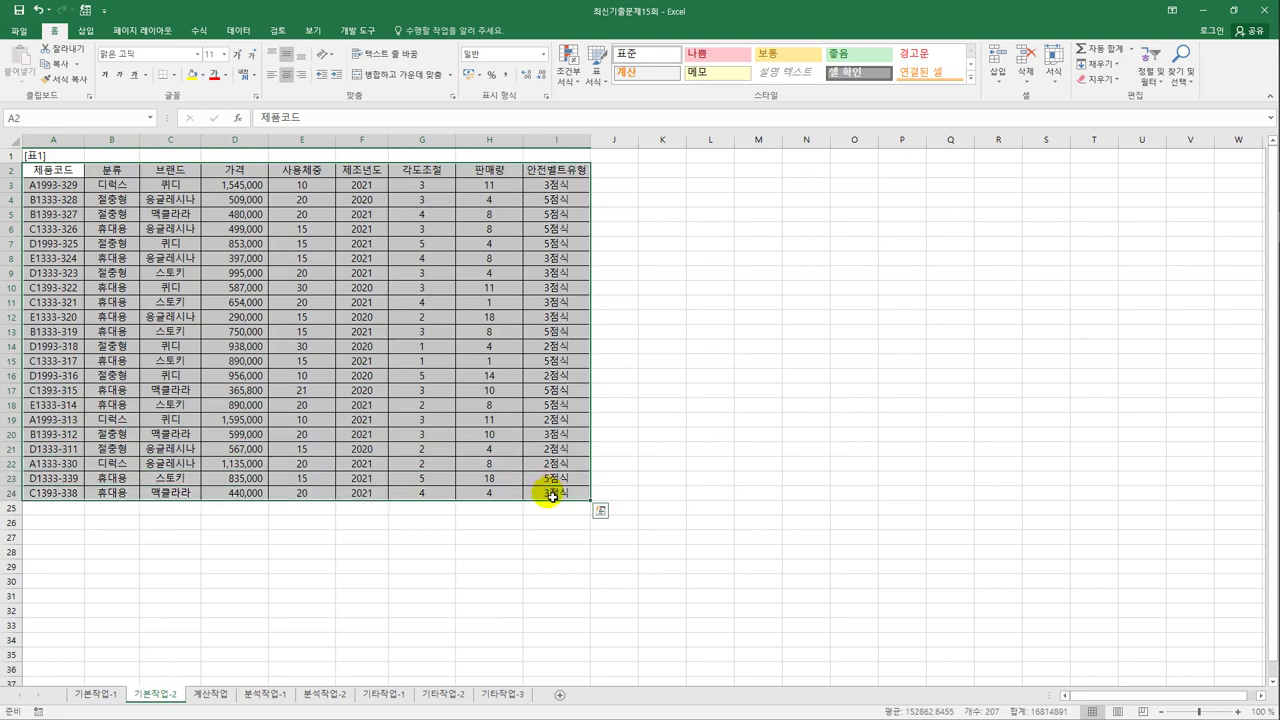
{"action": "left_click", "coordinate": [155, 33]}
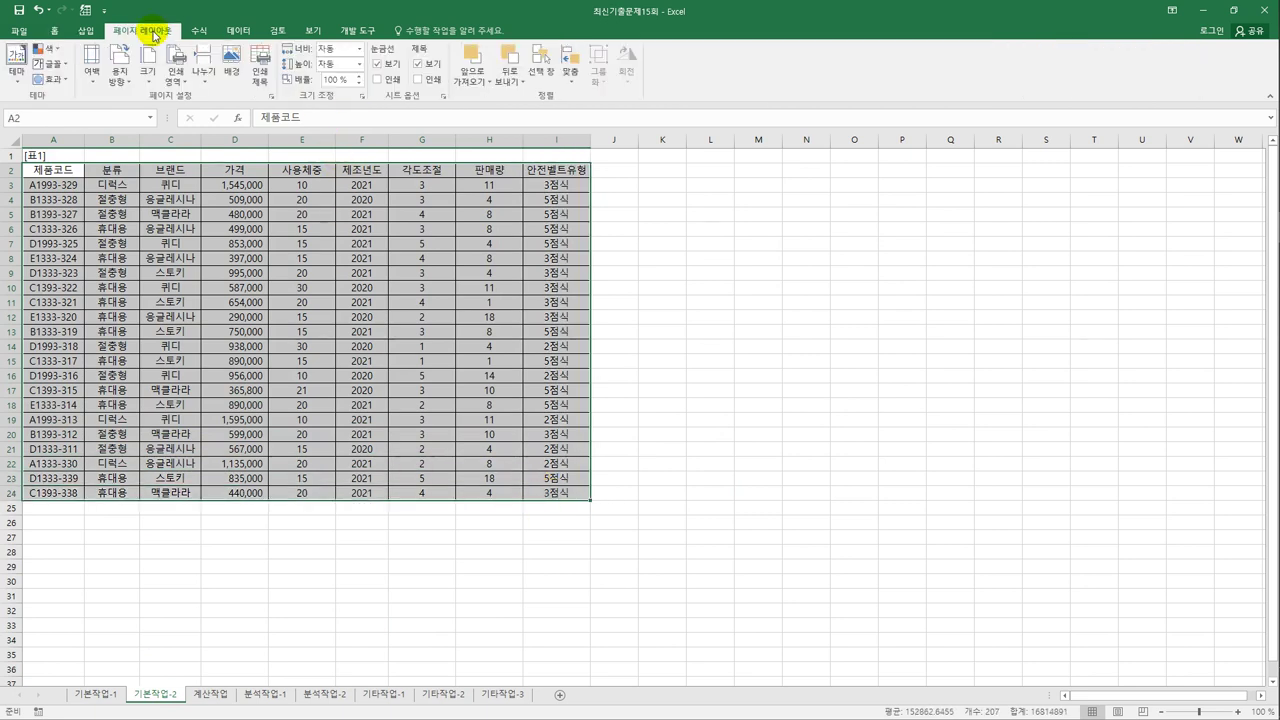
{"action": "left_click", "coordinate": [175, 70]}
{"action": "left_click", "coordinate": [182, 108]}
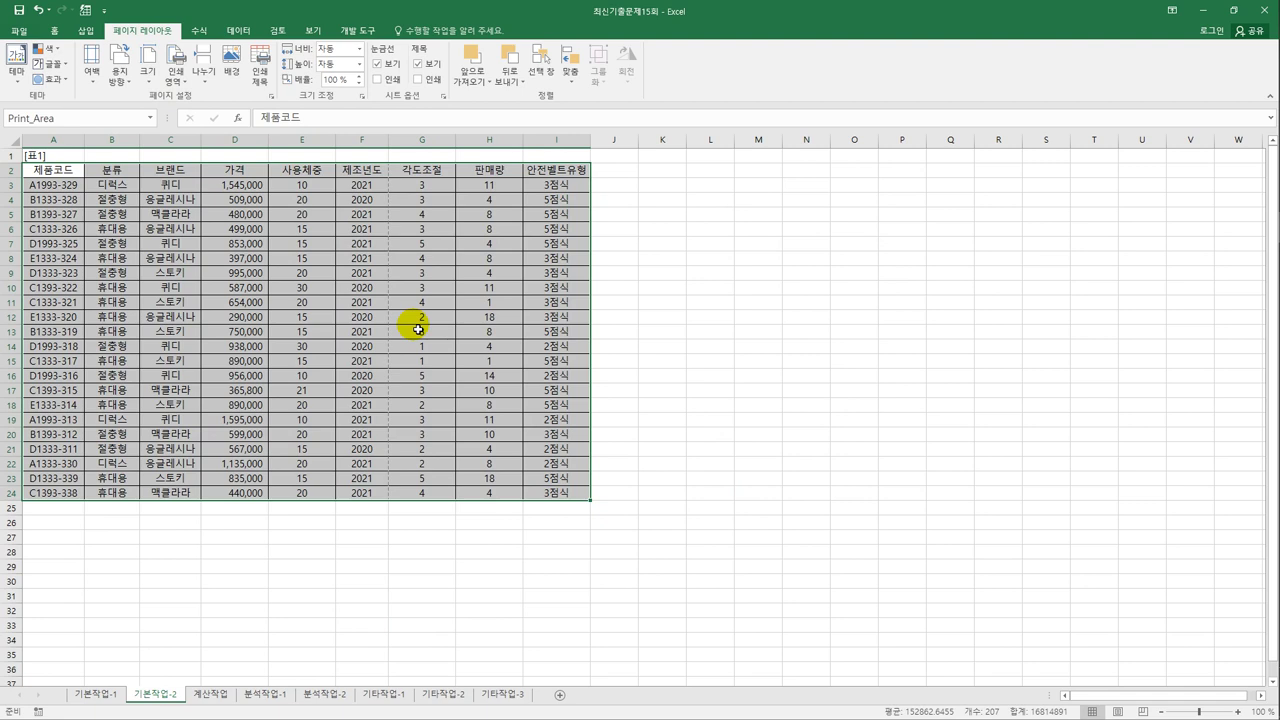
Apply the narrow margins preset to the 기본작업-2 sheet and centre its printout horizontally only
{"action": "left_click", "coordinate": [95, 72]}
{"action": "left_click", "coordinate": [127, 318]}
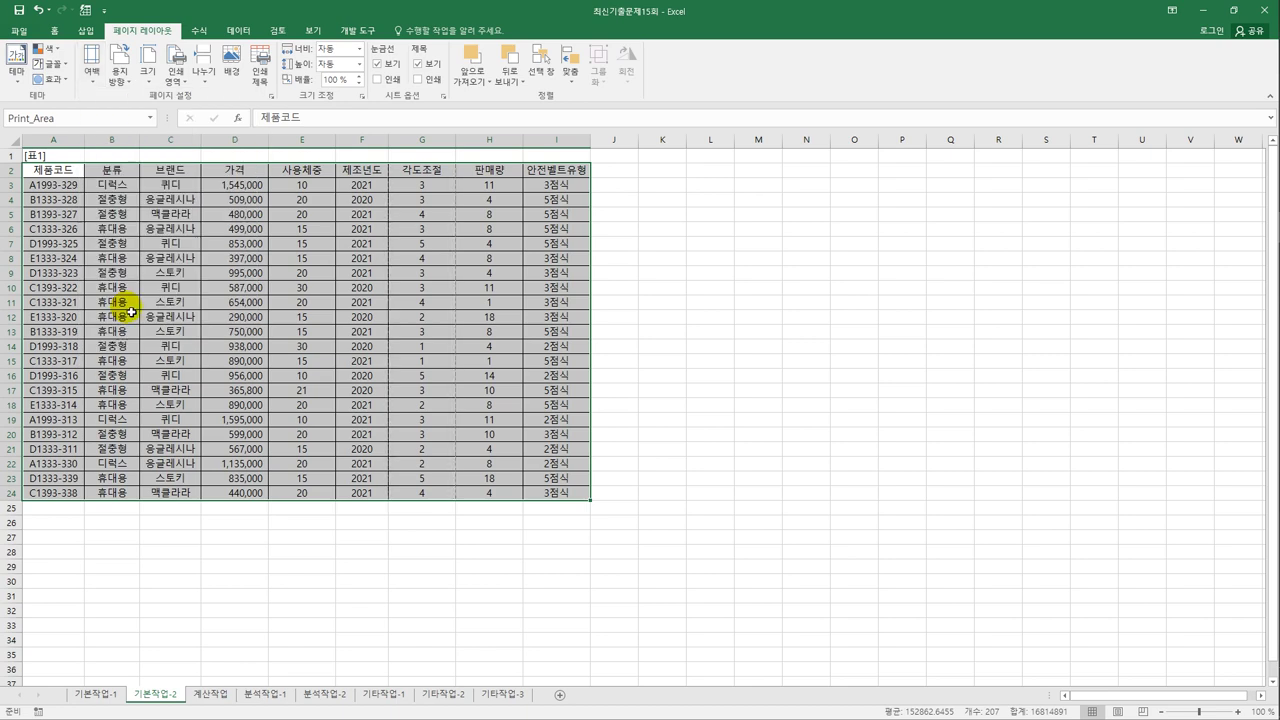
{"action": "left_click", "coordinate": [270, 96]}
{"action": "left_click", "coordinate": [579, 146]}
{"action": "left_click", "coordinate": [556, 363]}
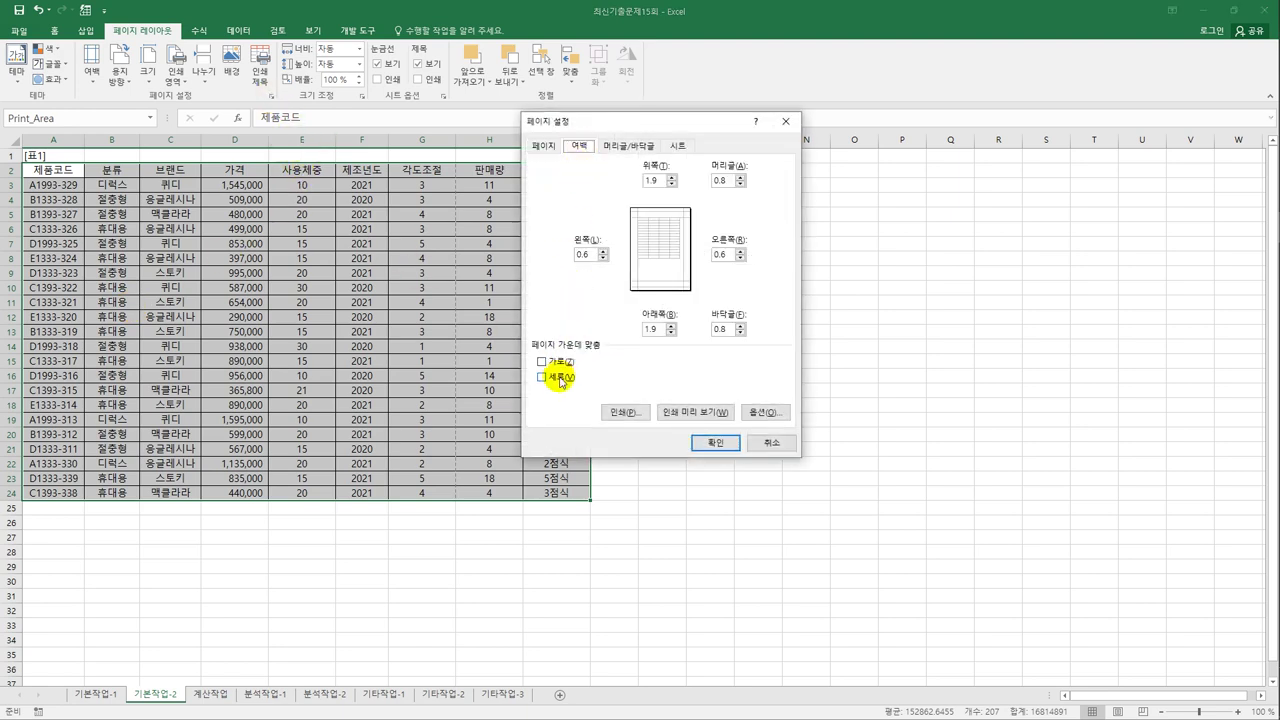
{"action": "left_click", "coordinate": [561, 378]}
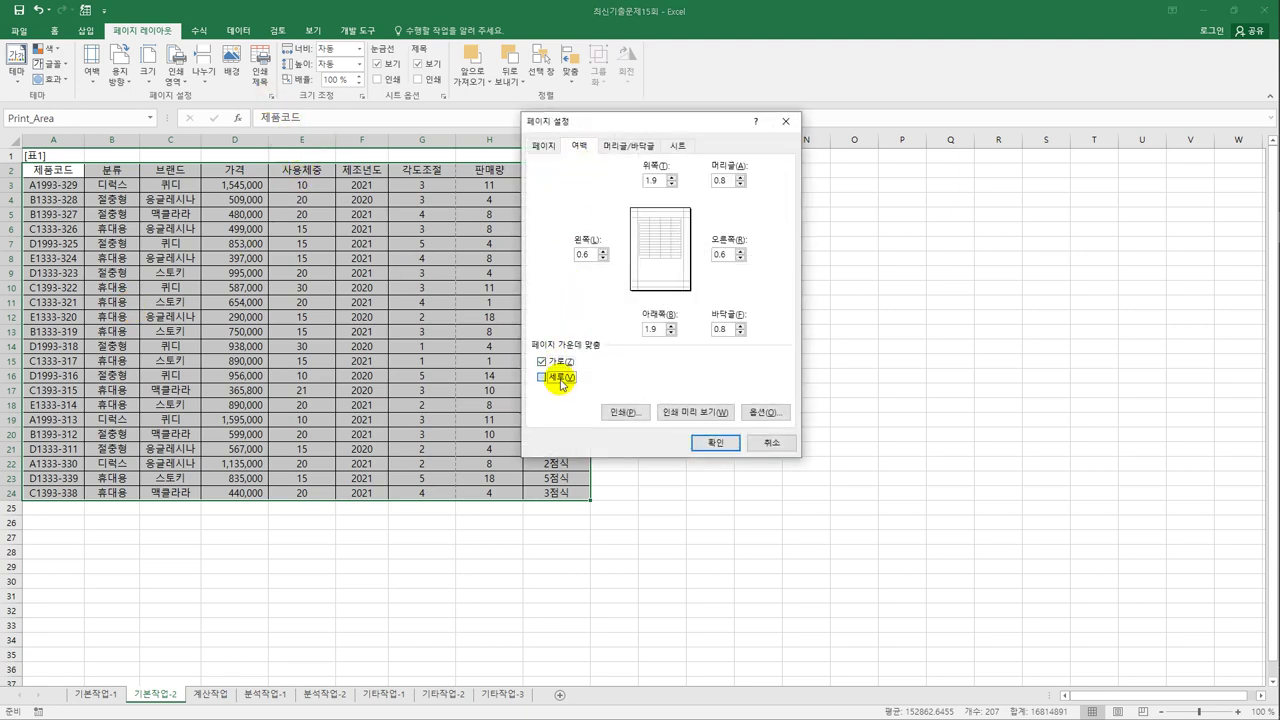
{"action": "left_click", "coordinate": [561, 380]}
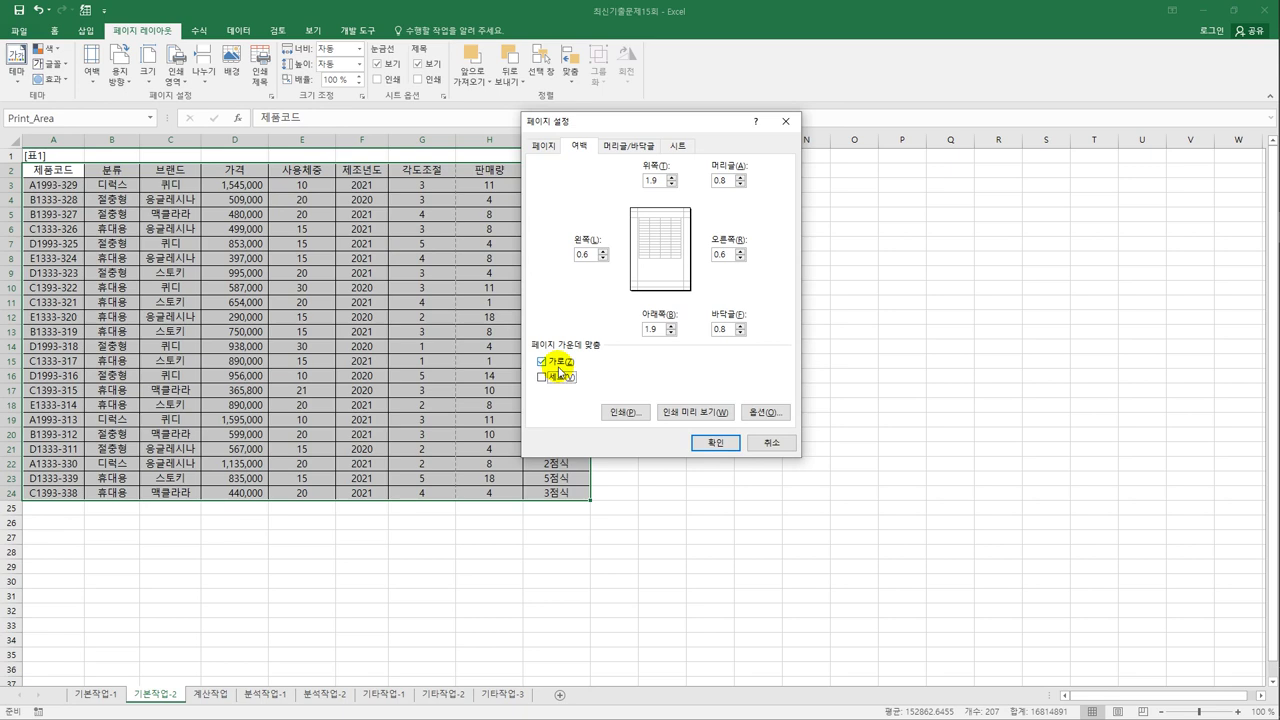
{"action": "left_click", "coordinate": [727, 447]}
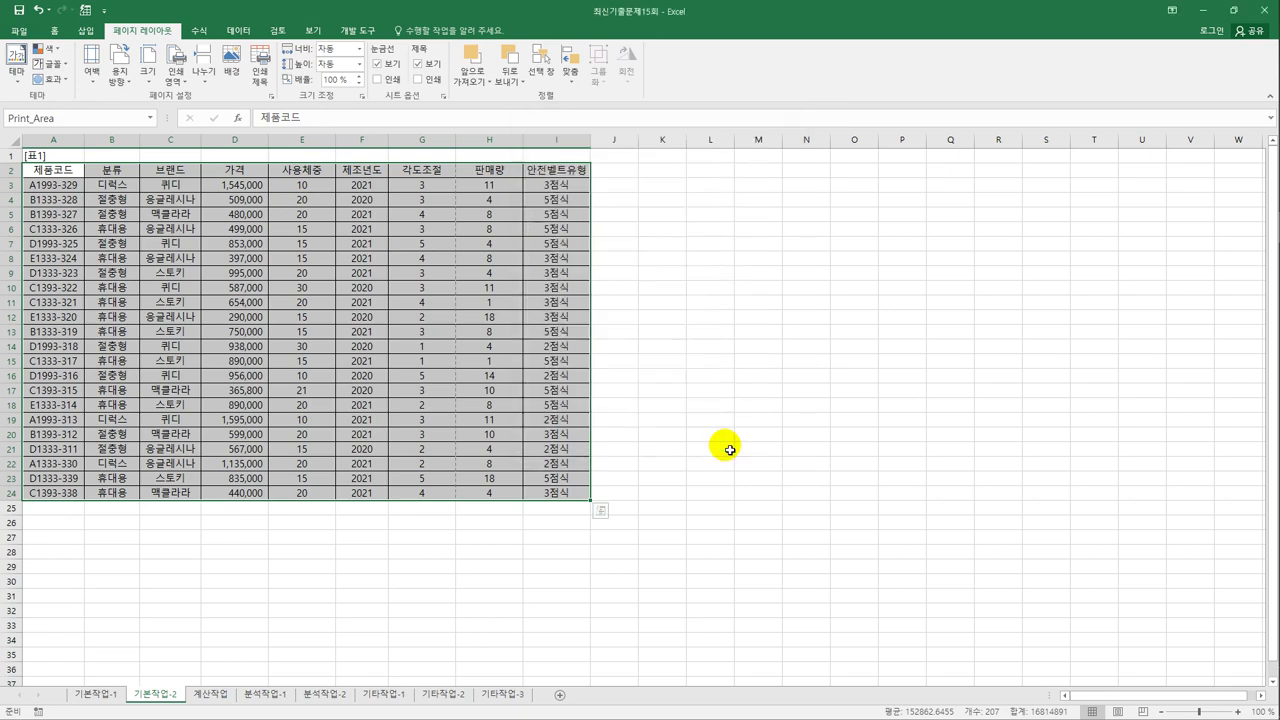
Preview the 기본작업-2 printout and scale it to fit all columns on one page
{"action": "left_click", "coordinate": [18, 30]}
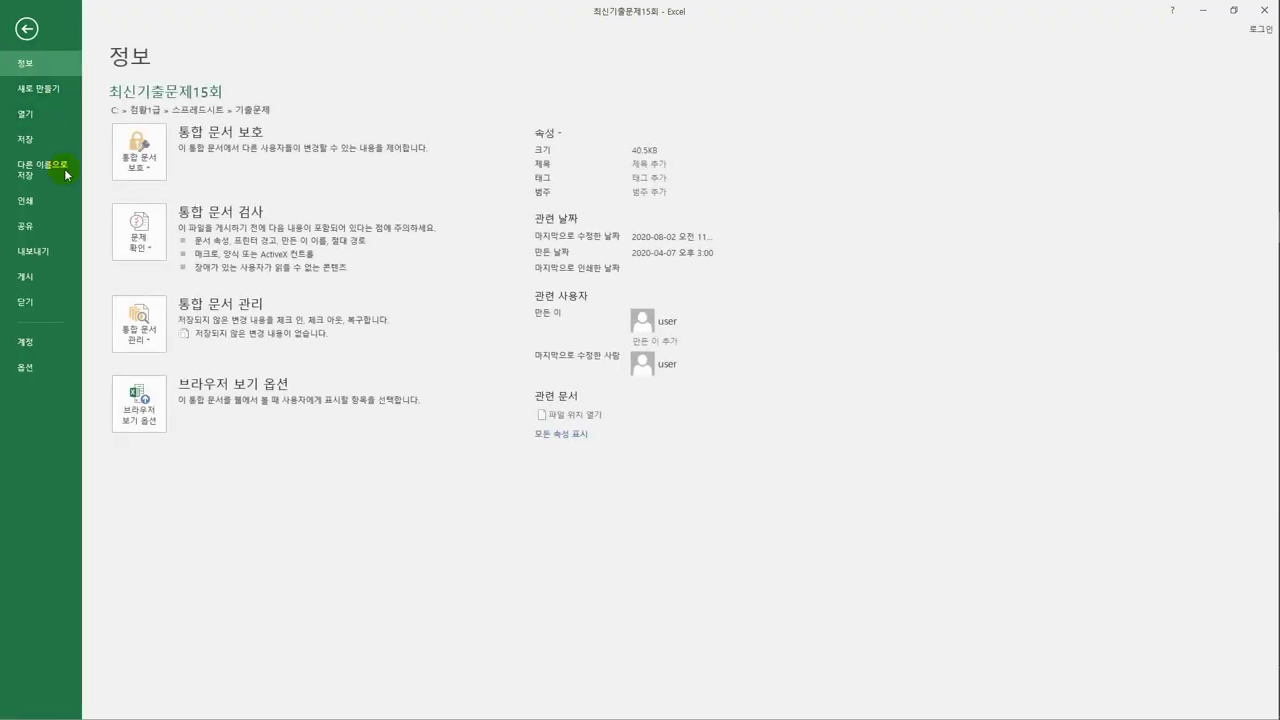
{"action": "left_click", "coordinate": [53, 203]}
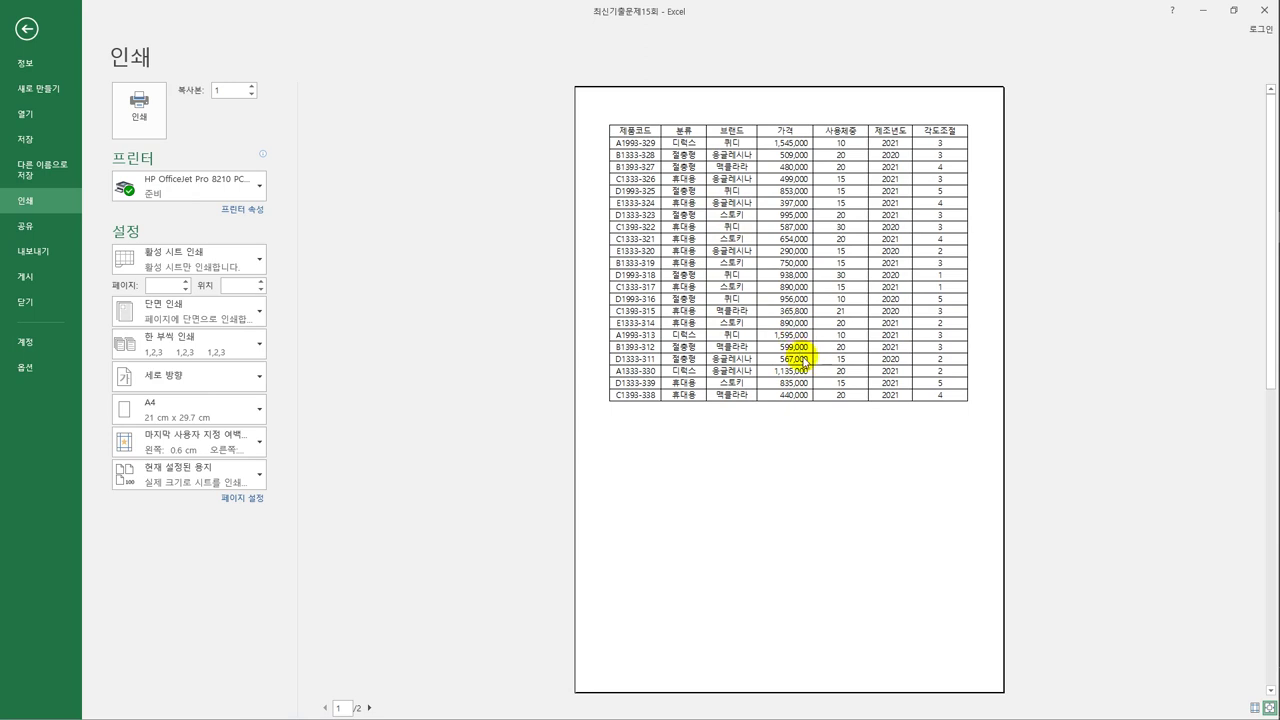
{"action": "left_click", "coordinate": [369, 707]}
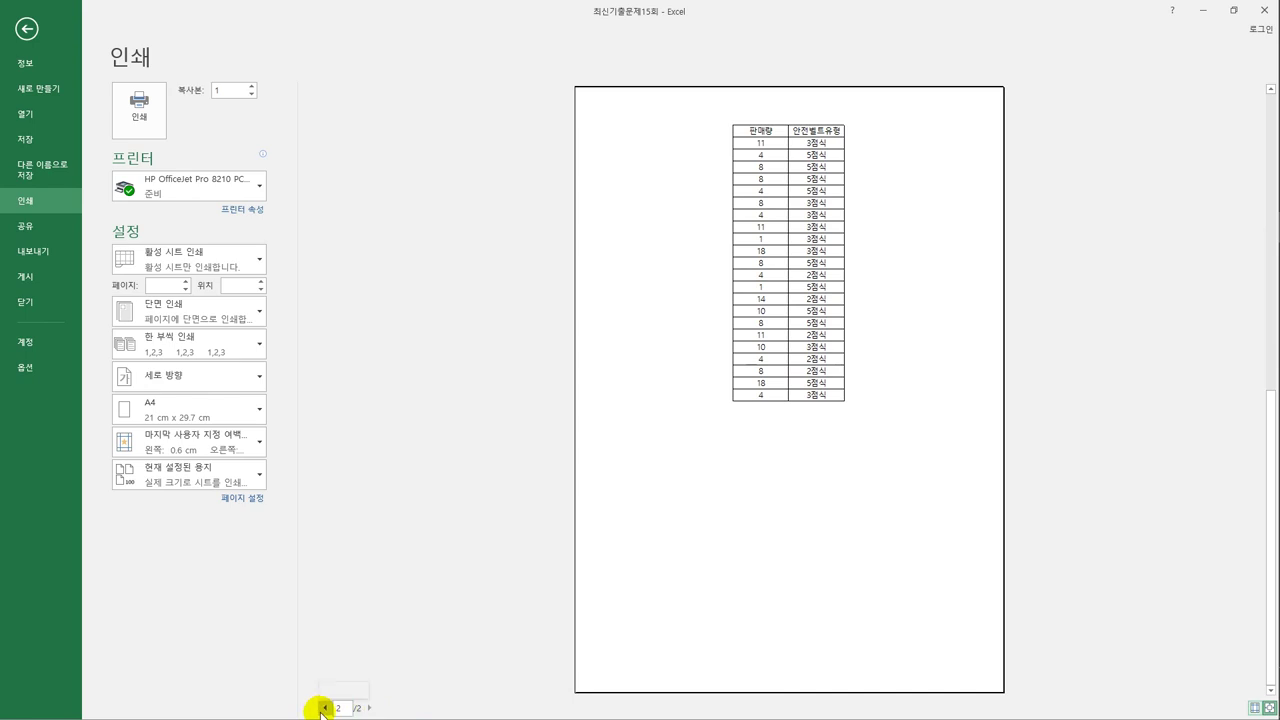
{"action": "left_click", "coordinate": [323, 708]}
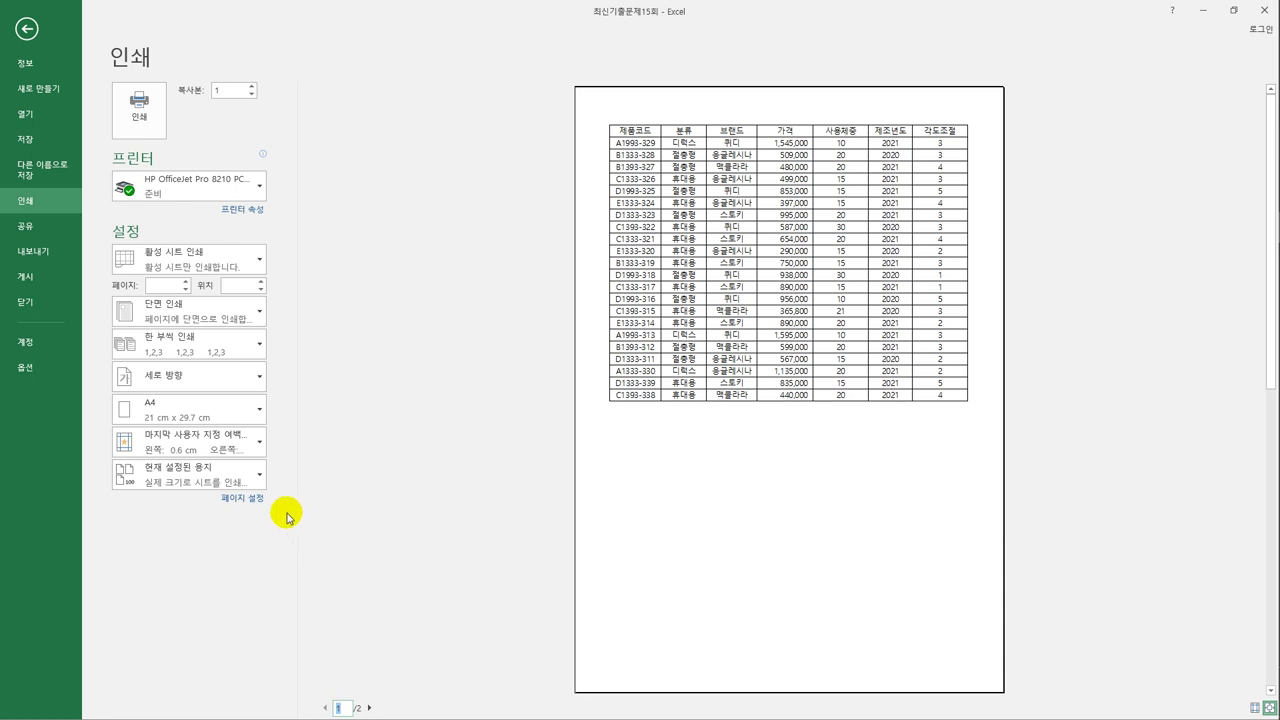
{"action": "left_click", "coordinate": [260, 443]}
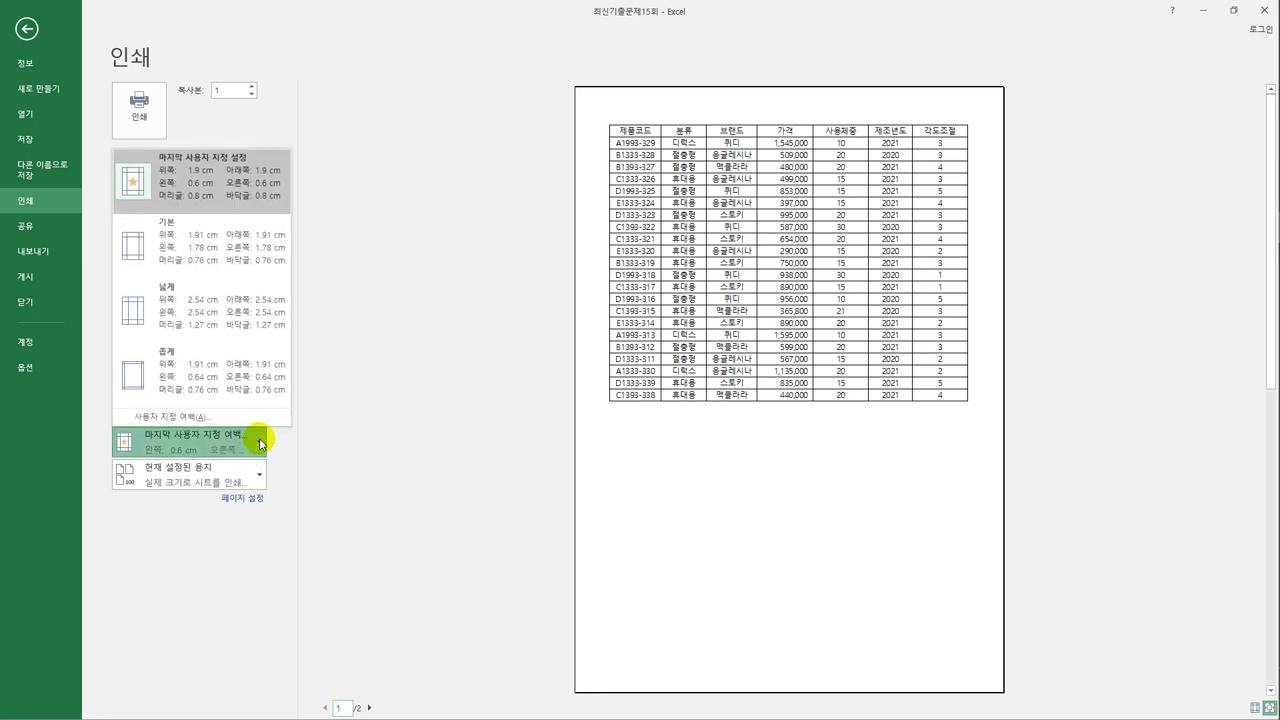
{"action": "left_click", "coordinate": [259, 474]}
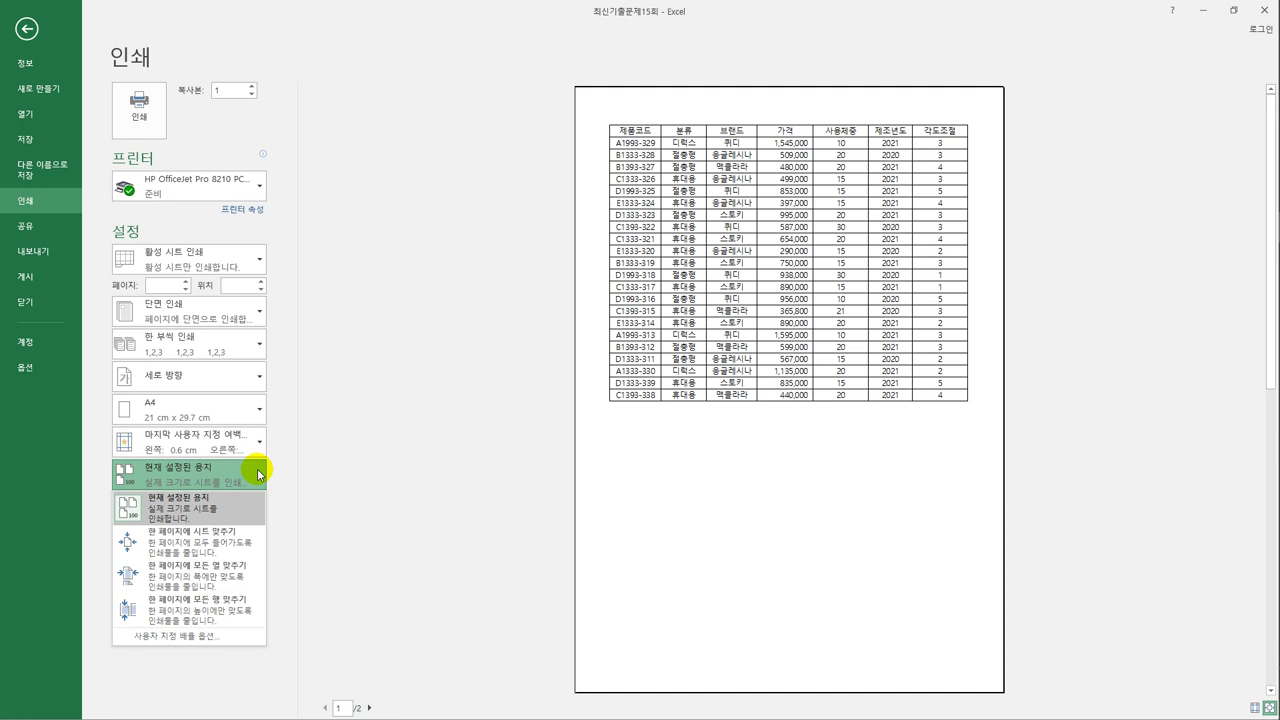
{"action": "left_click", "coordinate": [235, 579]}
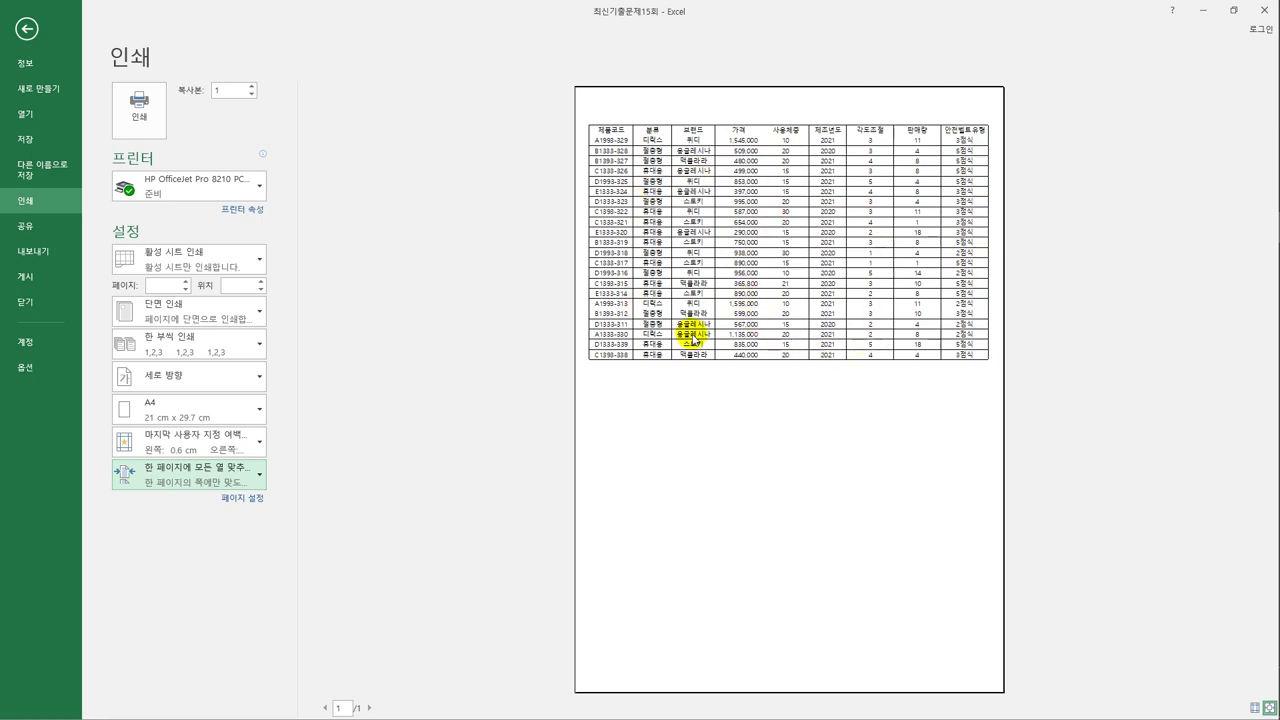
{"action": "left_click", "coordinate": [33, 38]}
{"action": "left_click", "coordinate": [676, 318]}
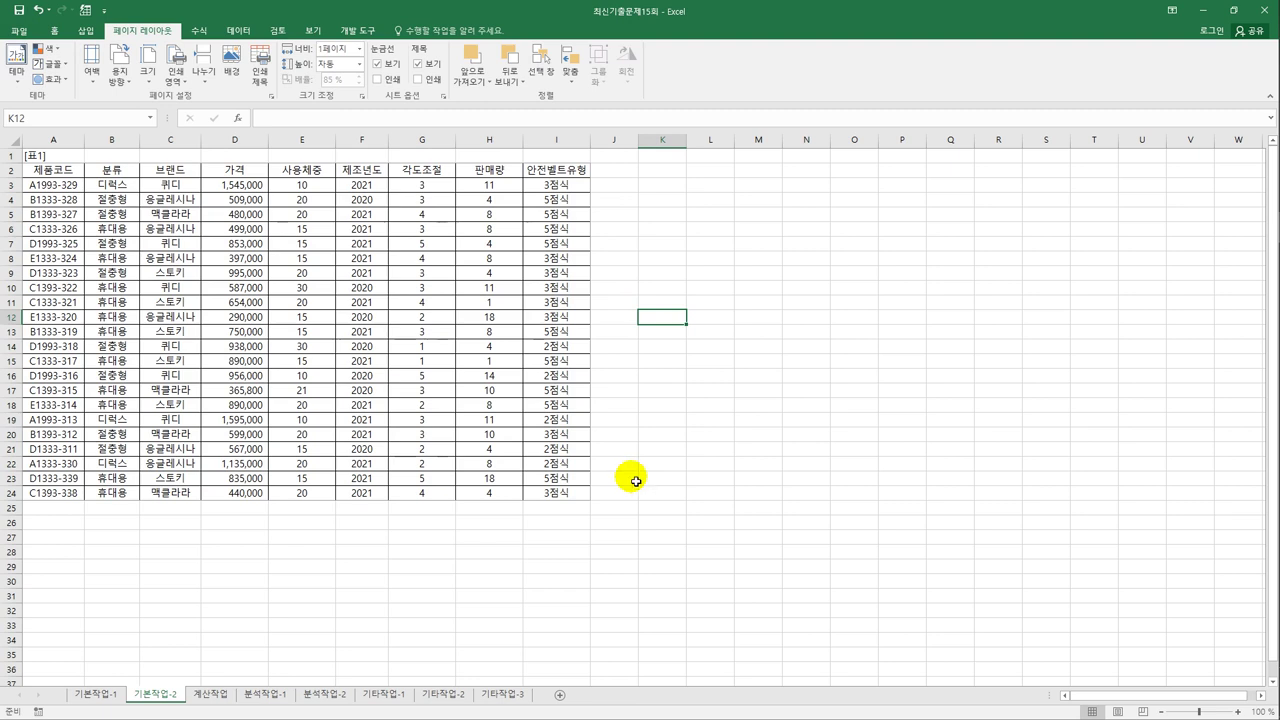
On the 계산작업 sheet, start a VLOOKUP formula in I4 with the manufacturing year F4 as the lookup value
{"action": "left_click", "coordinate": [214, 694]}
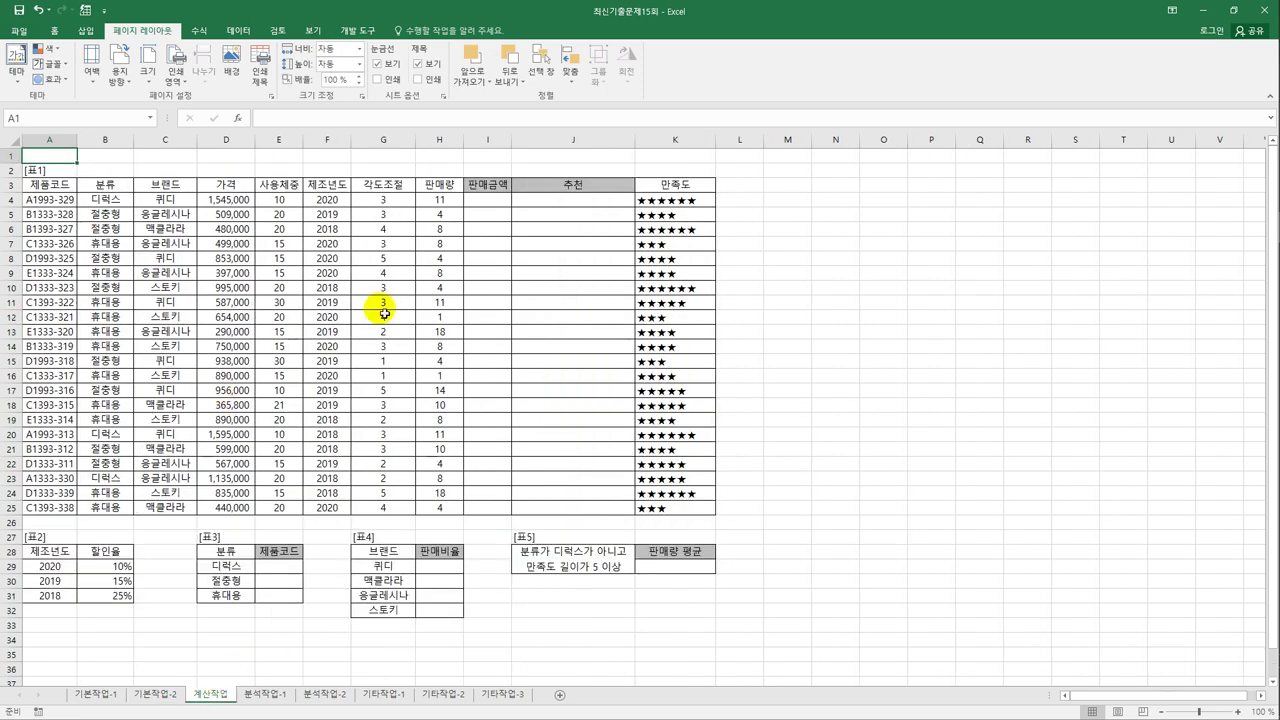
{"action": "left_click", "coordinate": [491, 205]}
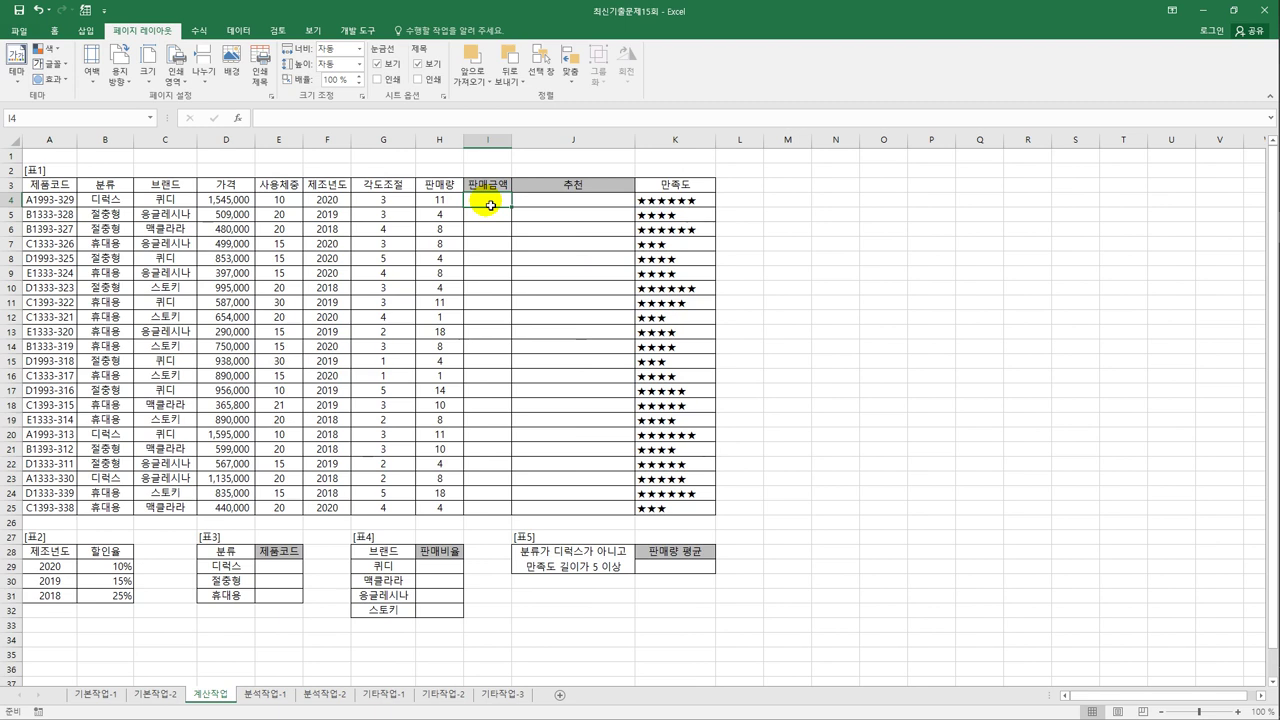
{"action": "left_click", "coordinate": [218, 205]}
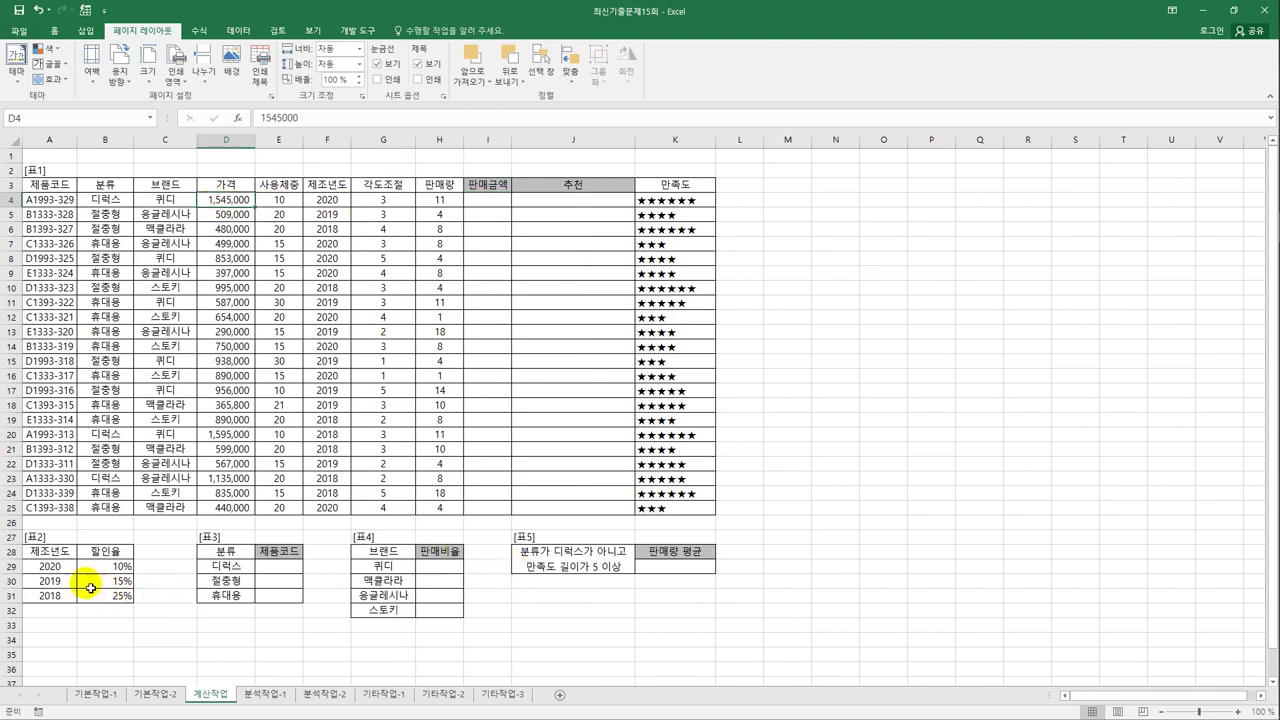
{"action": "left_click_drag", "start_coordinate": [44, 566], "coordinate": [101, 603]}
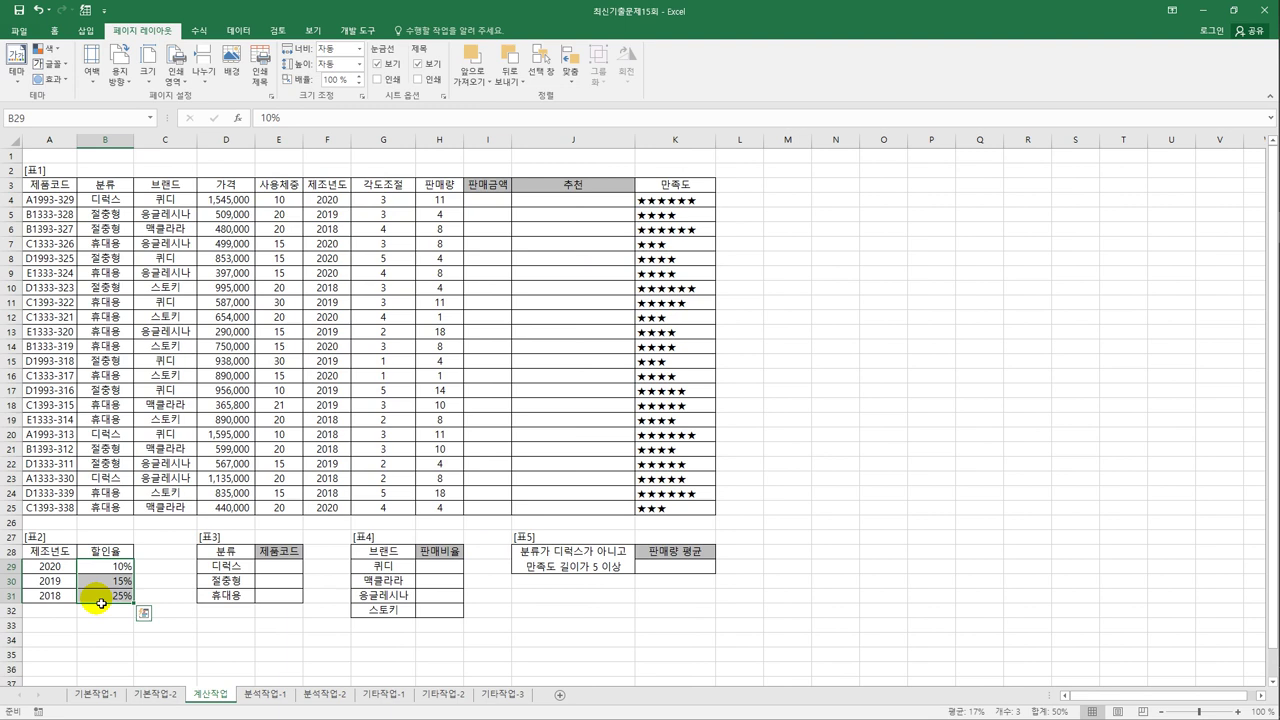
{"action": "left_click", "coordinate": [474, 204]}
{"action": "left_click", "coordinate": [351, 120]}
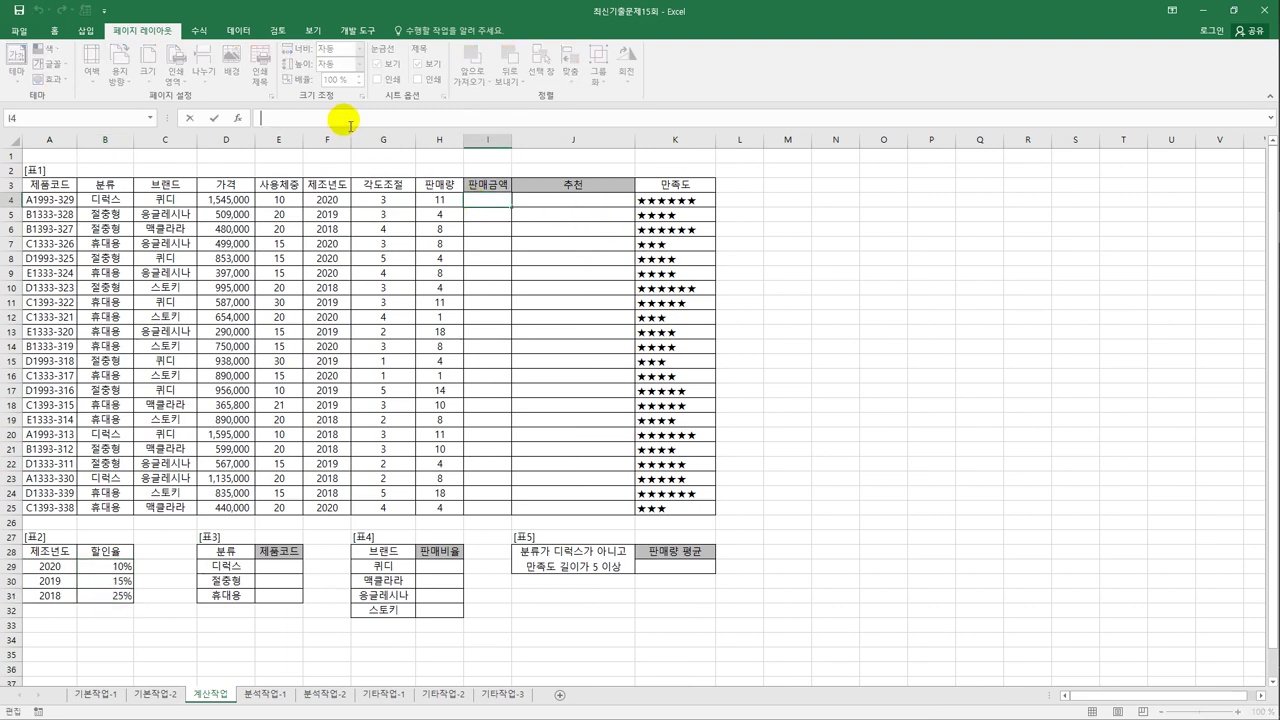
{"action": "type", "text": "=VL"}
{"action": "key", "text": "Tab"}
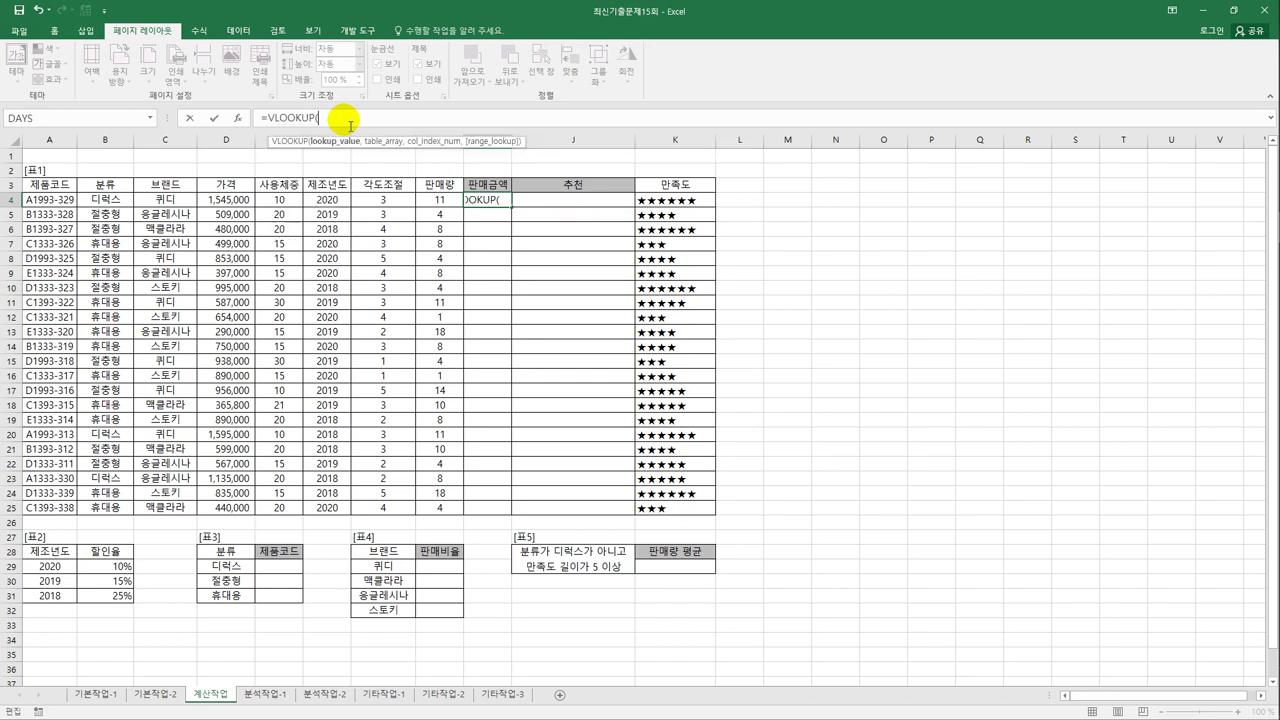
{"action": "left_click", "coordinate": [328, 203]}
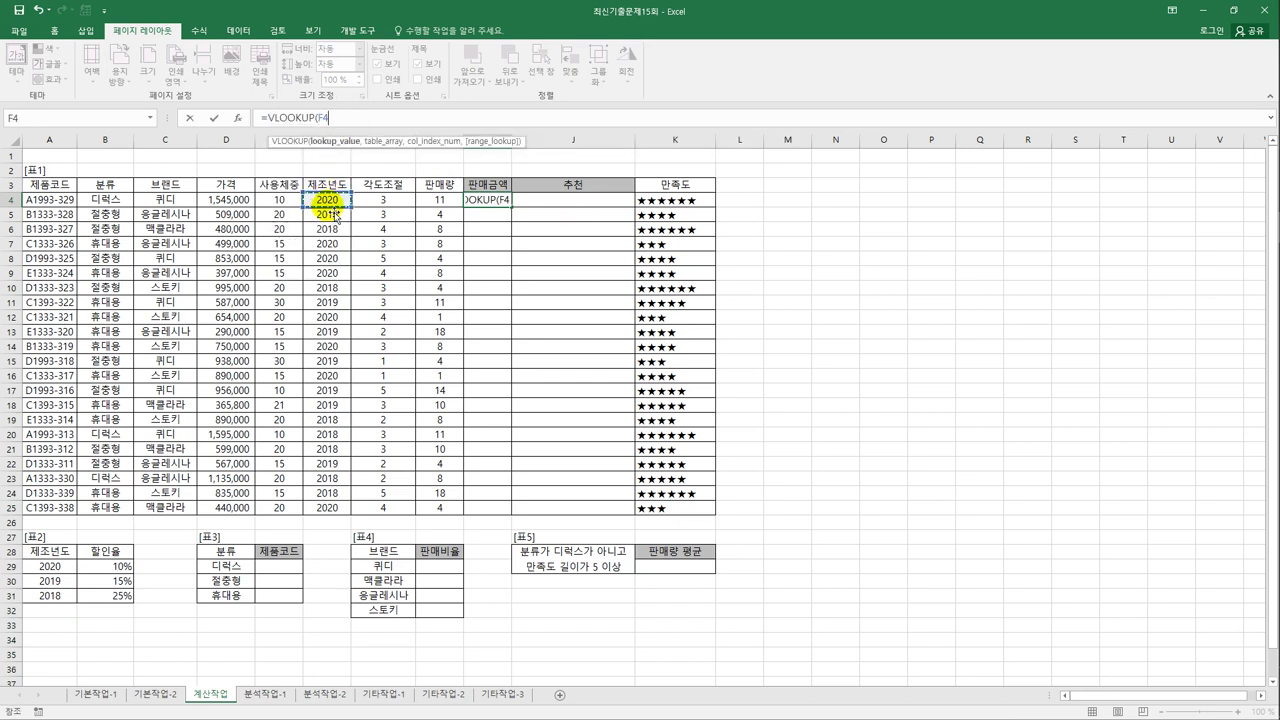
{"action": "type", "text": ","}
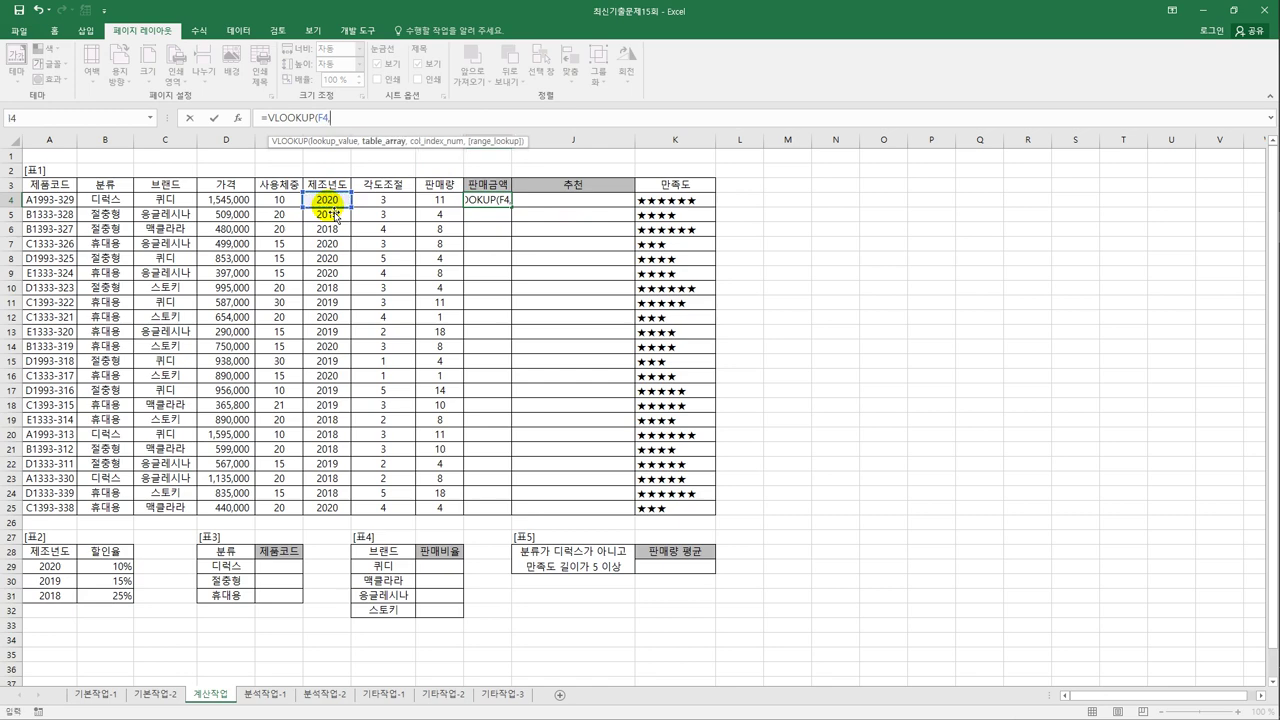
Complete the VLOOKUP with the absolute discount table range $A$29:$B$31, column 2 and FALSE for an exact match
{"action": "left_click_drag", "start_coordinate": [66, 571], "coordinate": [97, 605]}
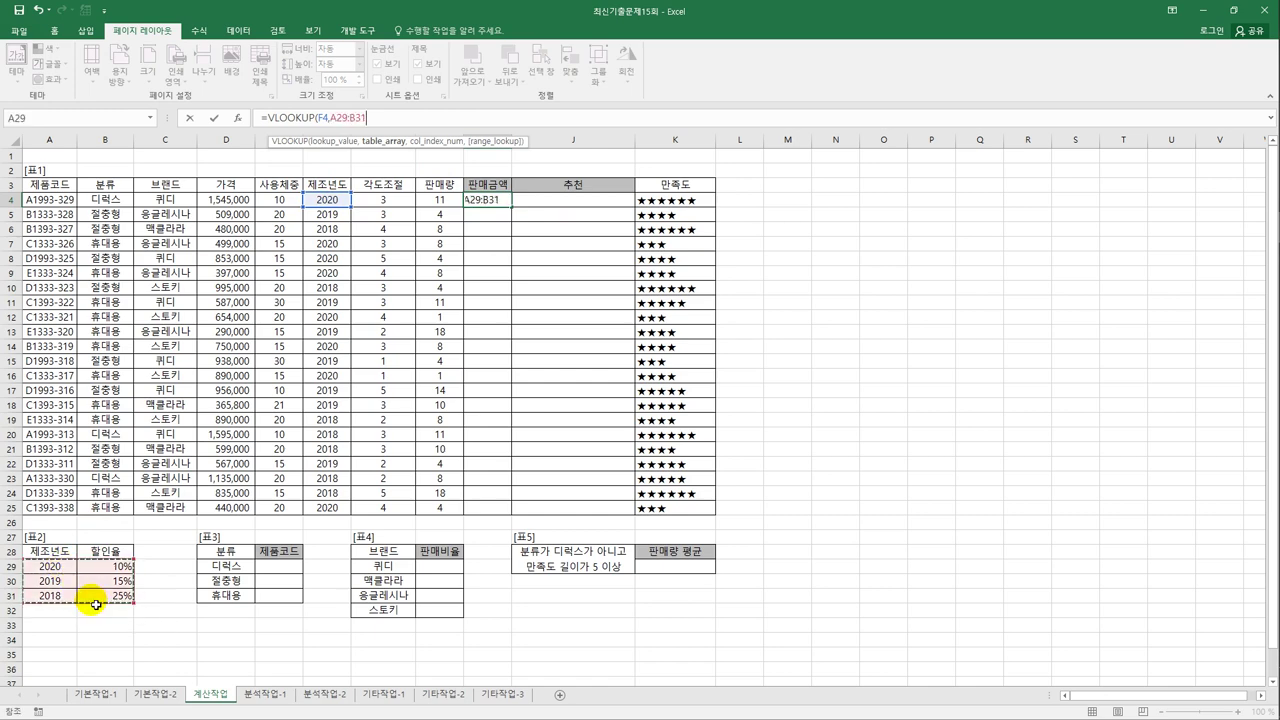
{"action": "key", "text": "F4"}
{"action": "type", "text": ","}
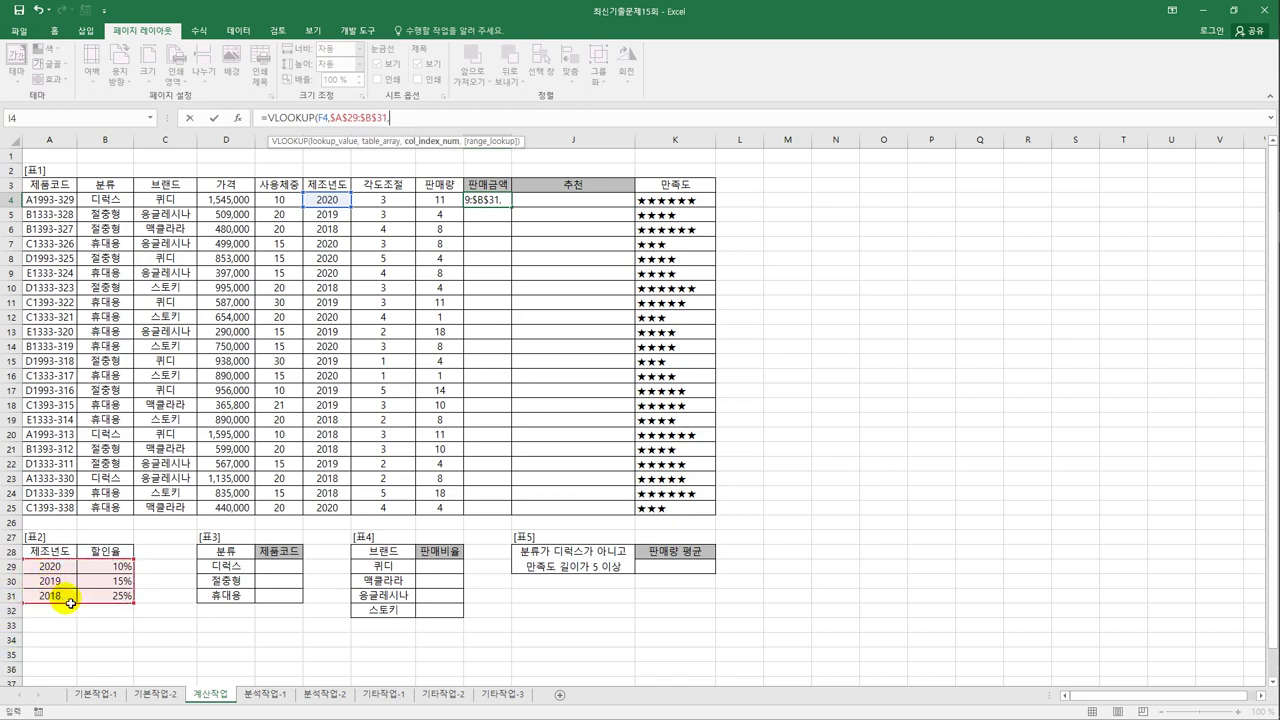
{"action": "type", "text": "2"}
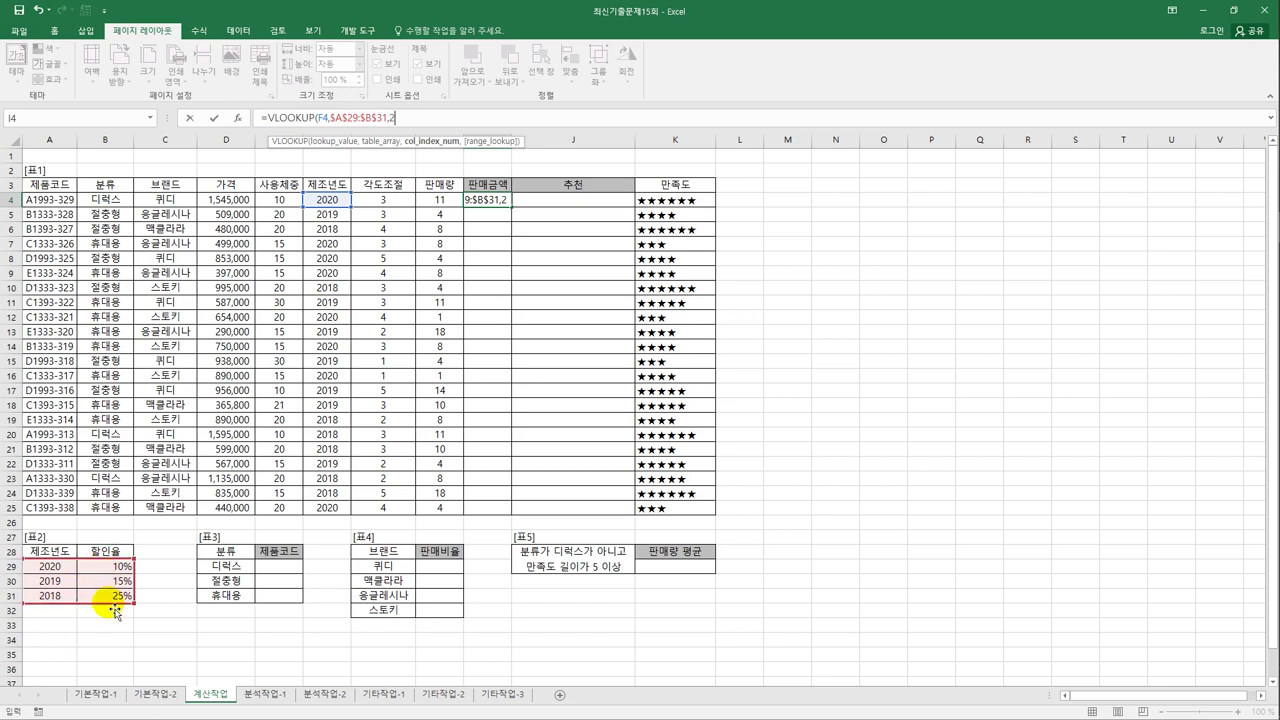
{"action": "type", "text": ","}
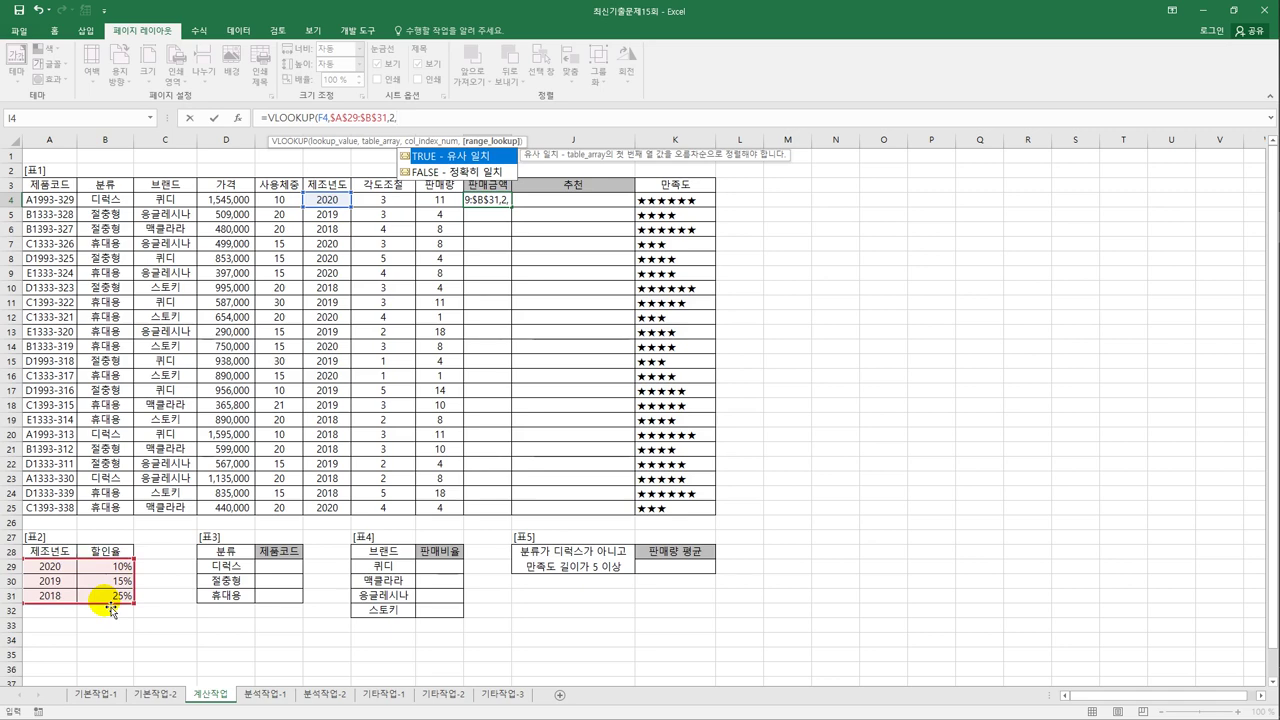
{"action": "double_click", "coordinate": [432, 173]}
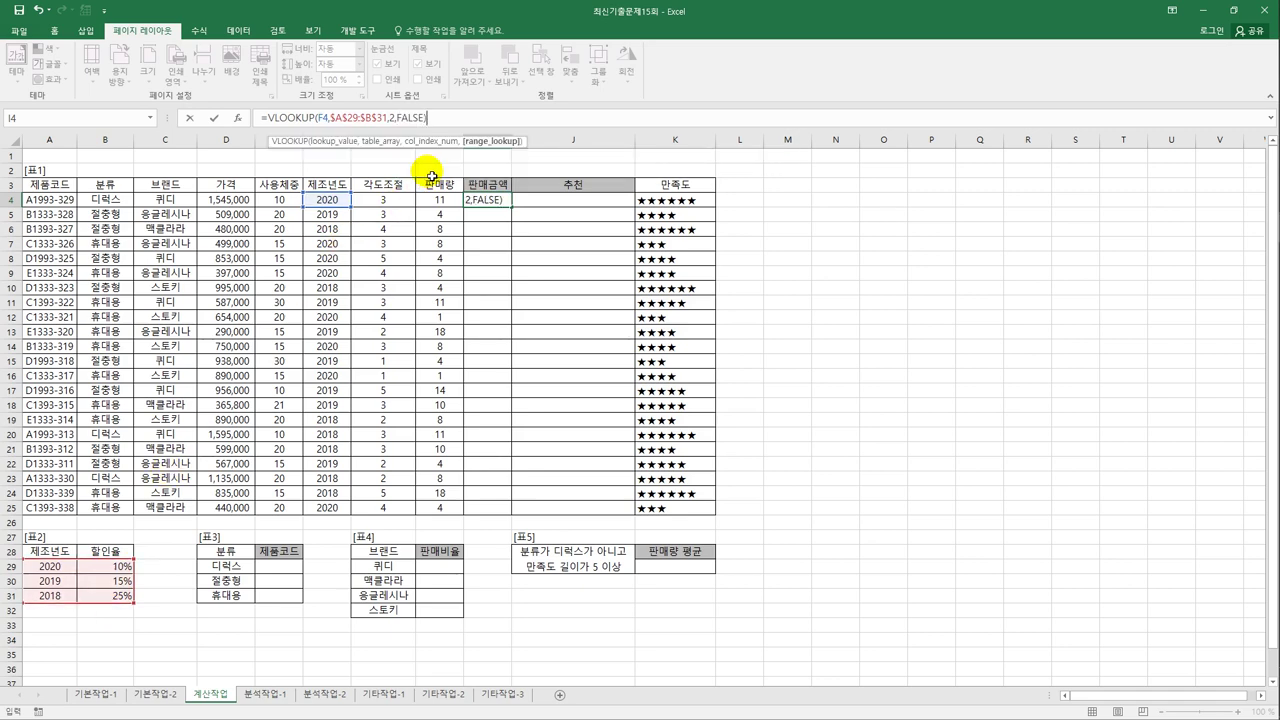
{"action": "type", "text": ")"}
{"action": "key", "text": "Return"}
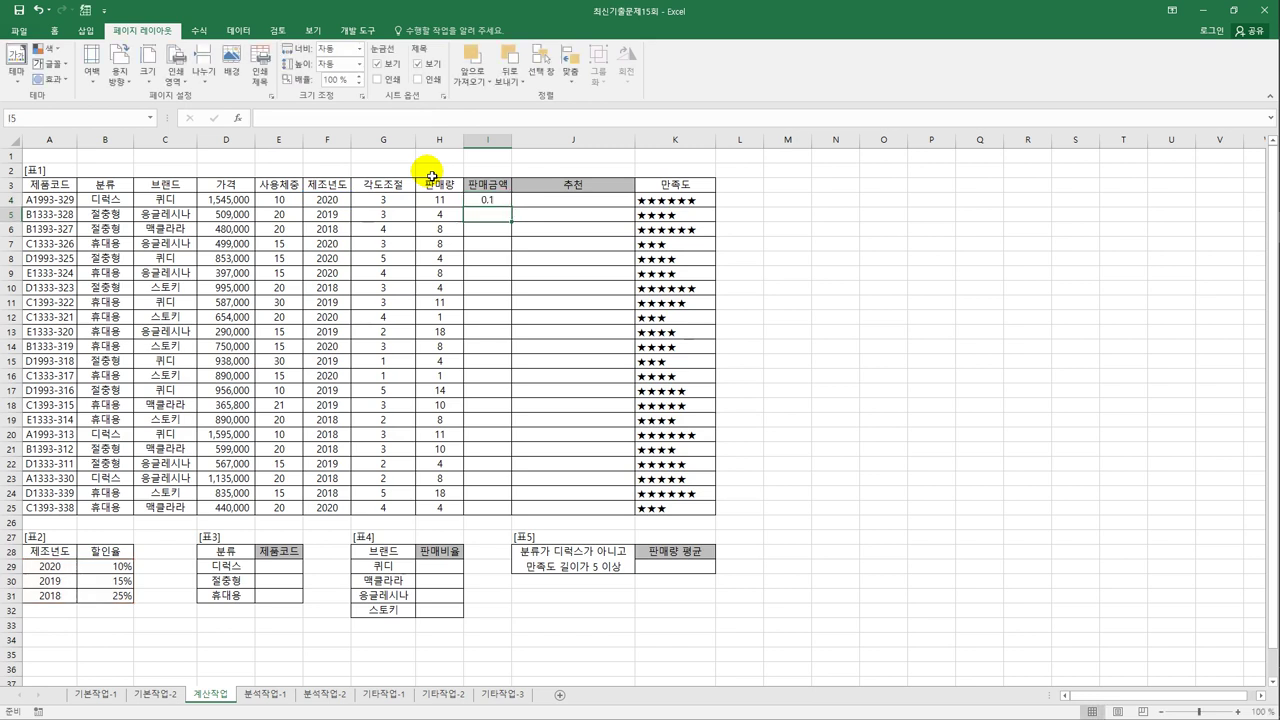
Extend the I4 formula to =D4*(1-VLOOKUP(F4,$A$29:$B$31,2,FALSE))*H4 and fill it down the 판매금액 column to I25
{"action": "key", "text": "Up"}
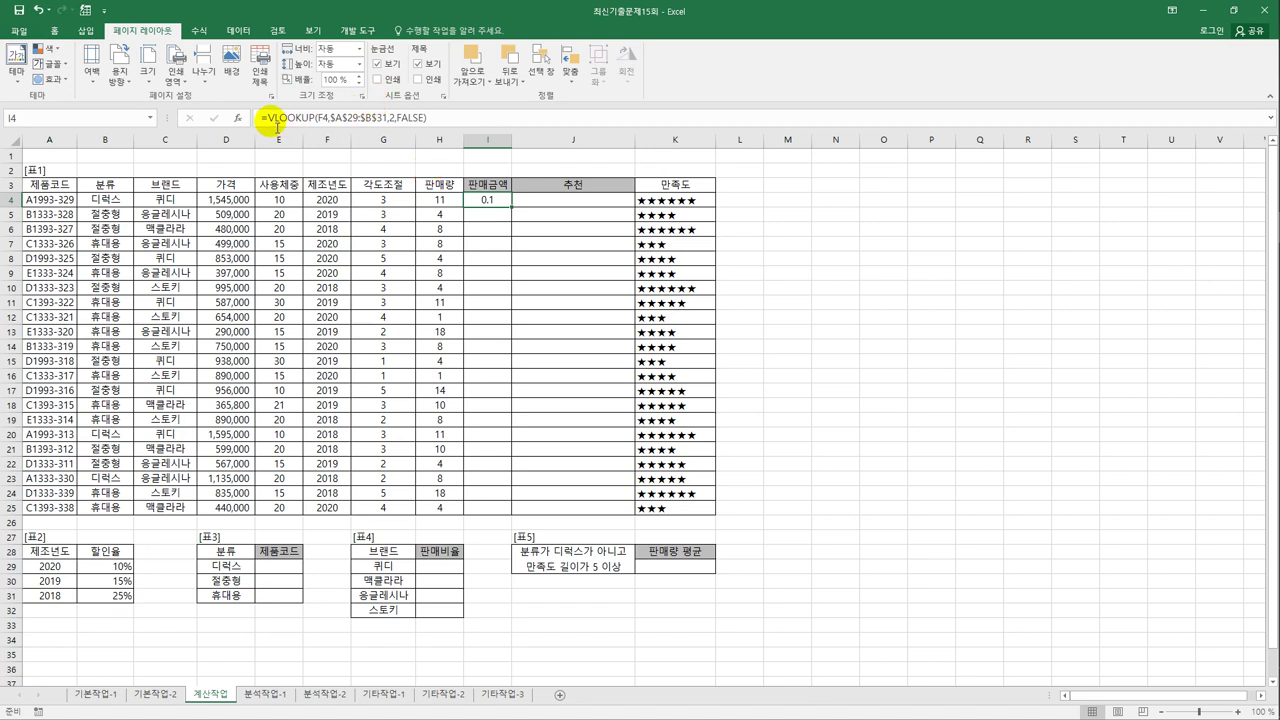
{"action": "left_click", "coordinate": [268, 118]}
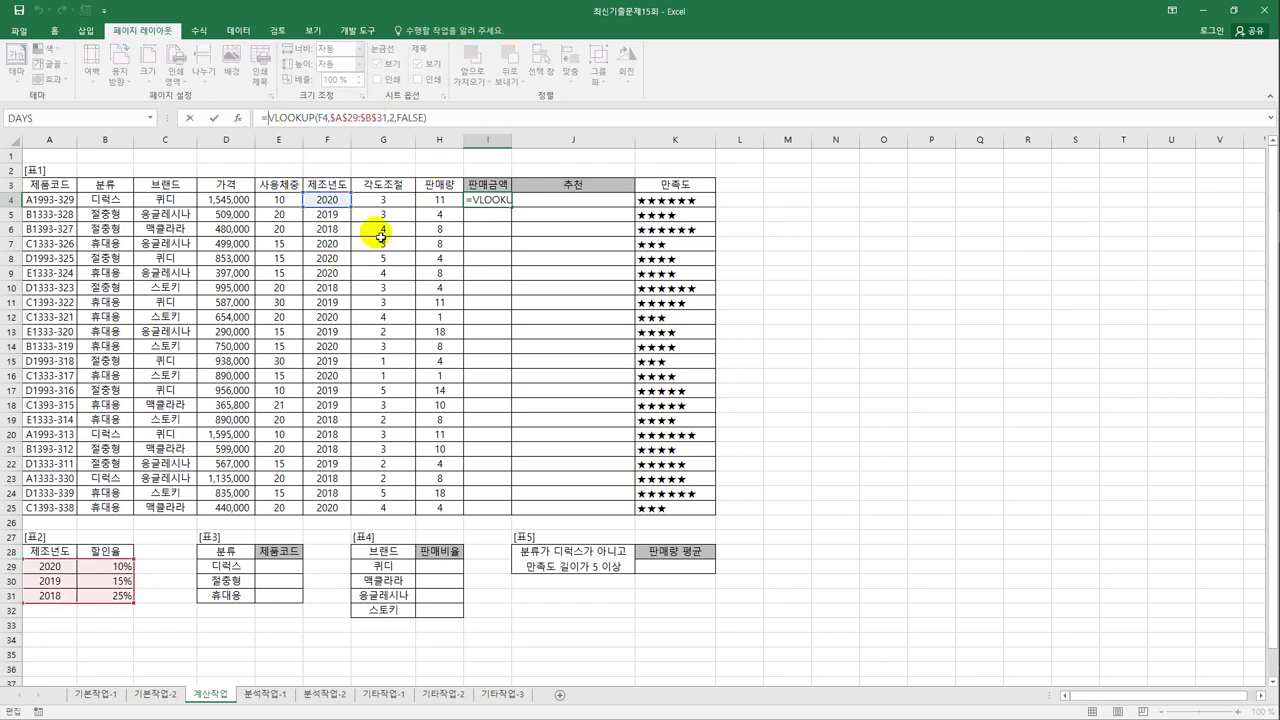
{"action": "left_click", "coordinate": [240, 203]}
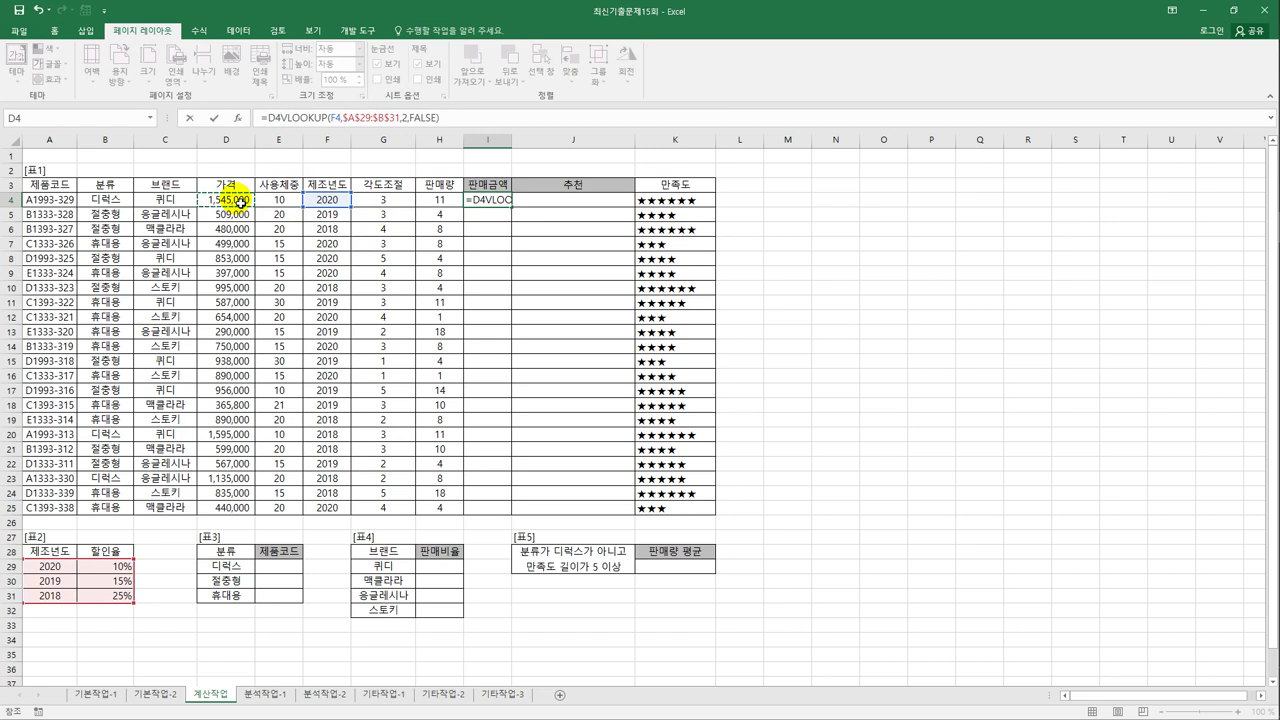
{"action": "type", "text": "*"}
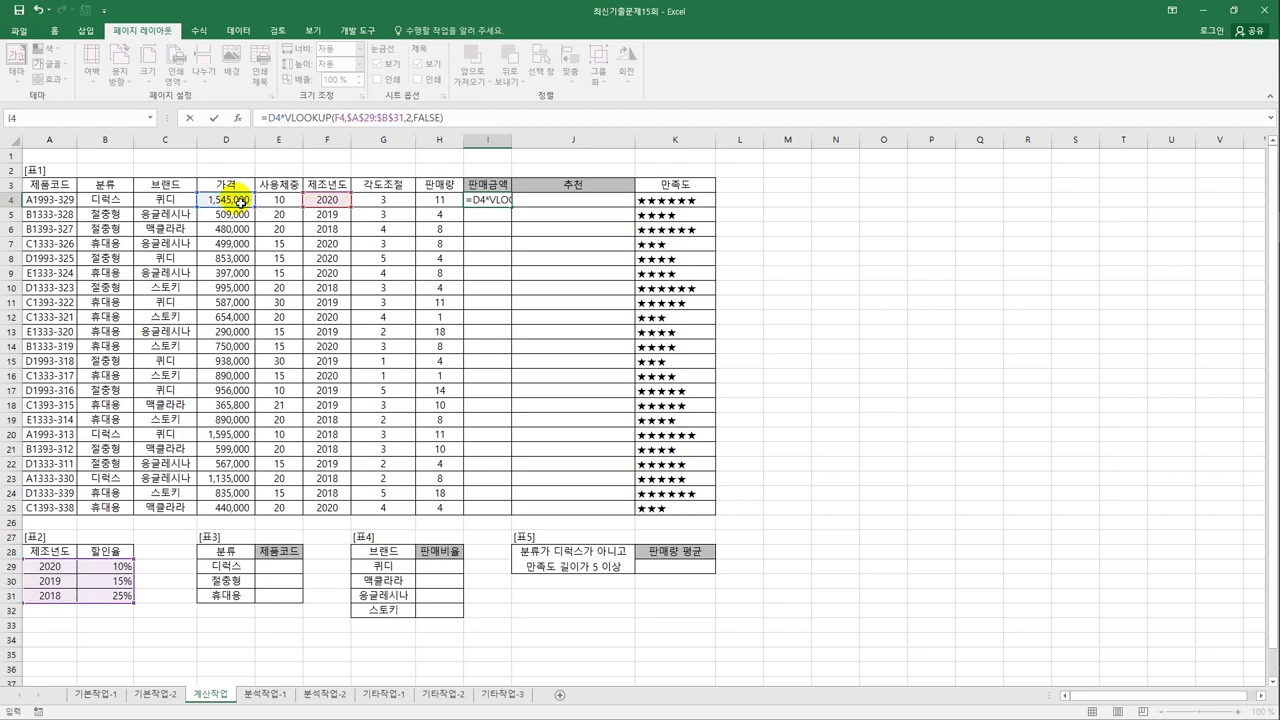
{"action": "type", "text": "(1-"}
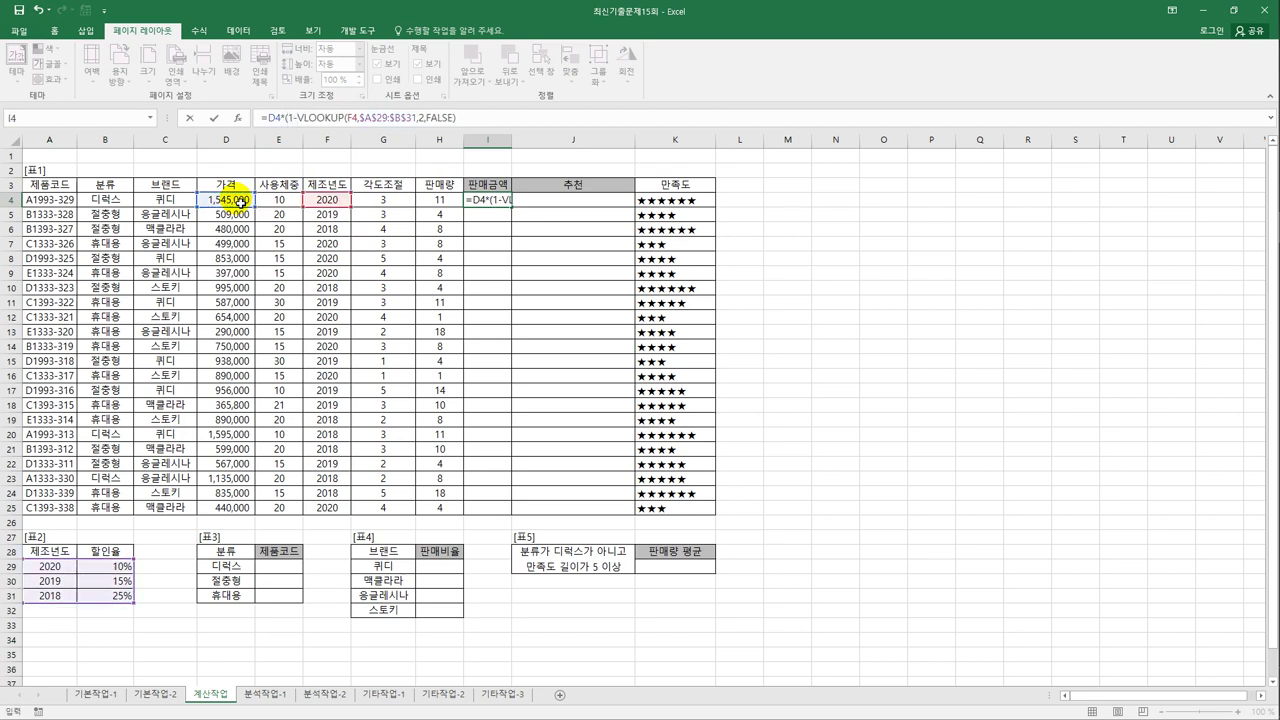
{"action": "left_click", "coordinate": [470, 119]}
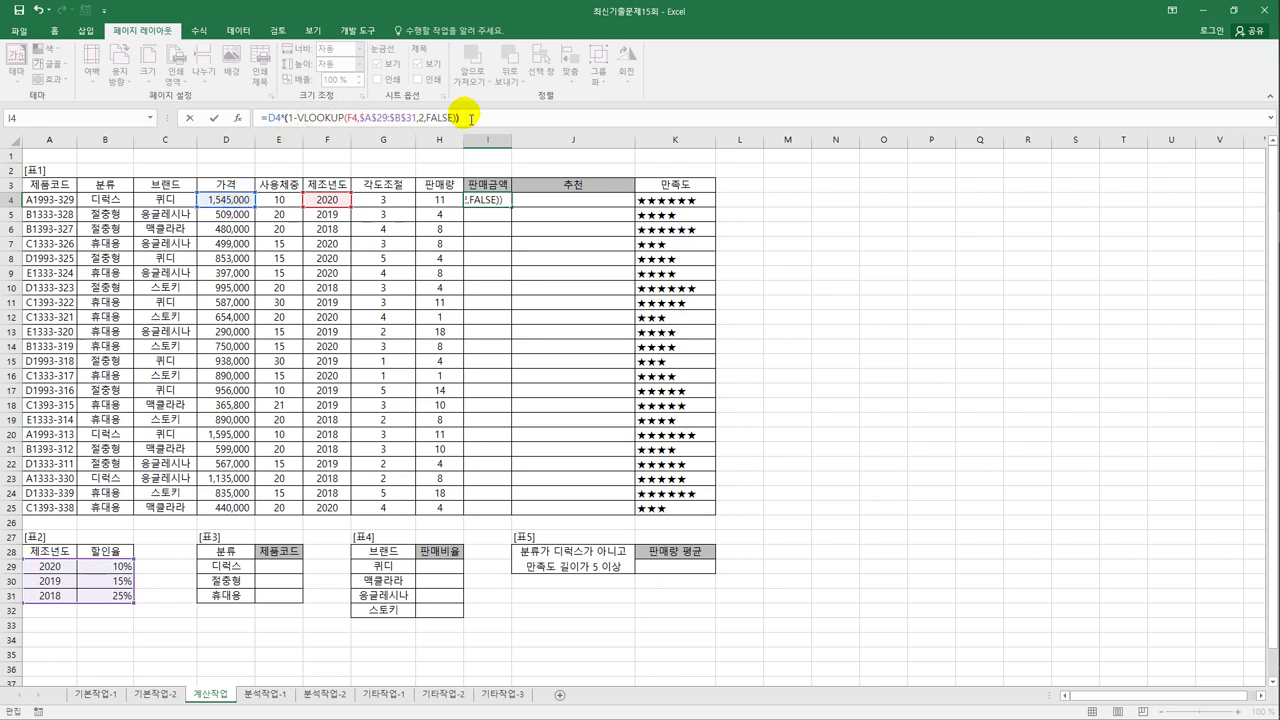
{"action": "type", "text": ")*"}
{"action": "left_click", "coordinate": [443, 201]}
{"action": "key", "text": "Return"}
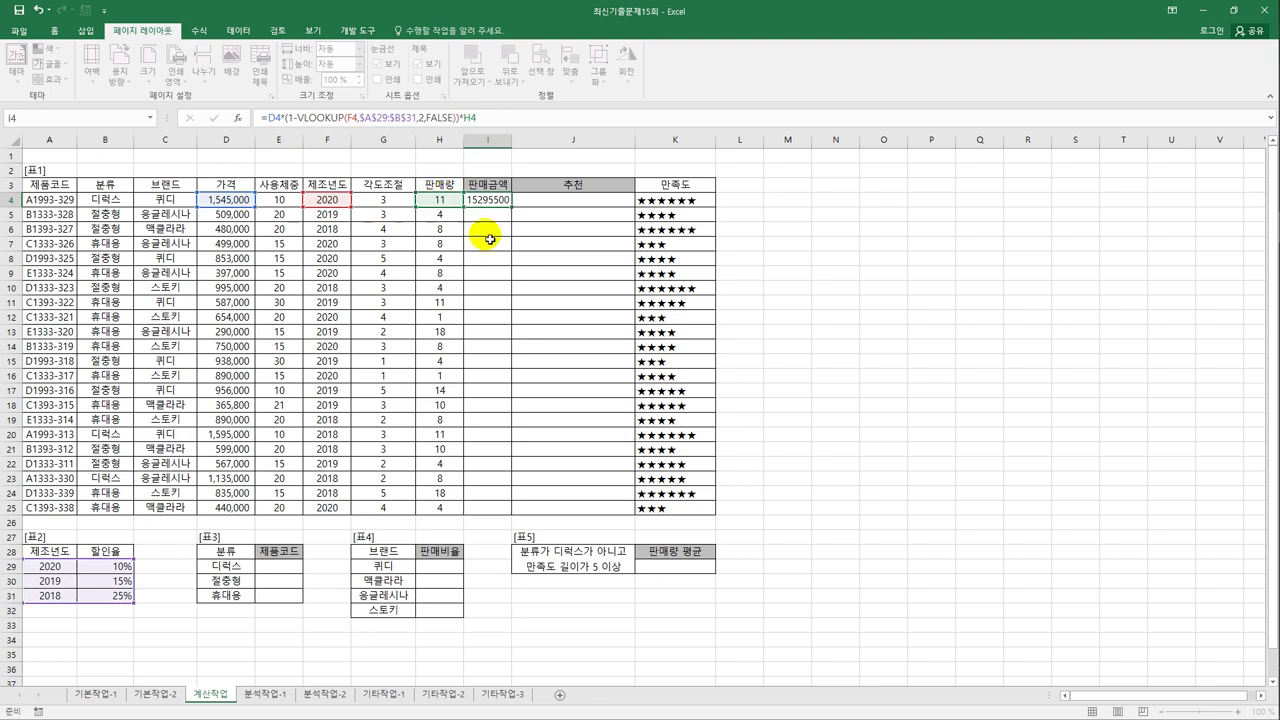
{"action": "left_click", "coordinate": [490, 200]}
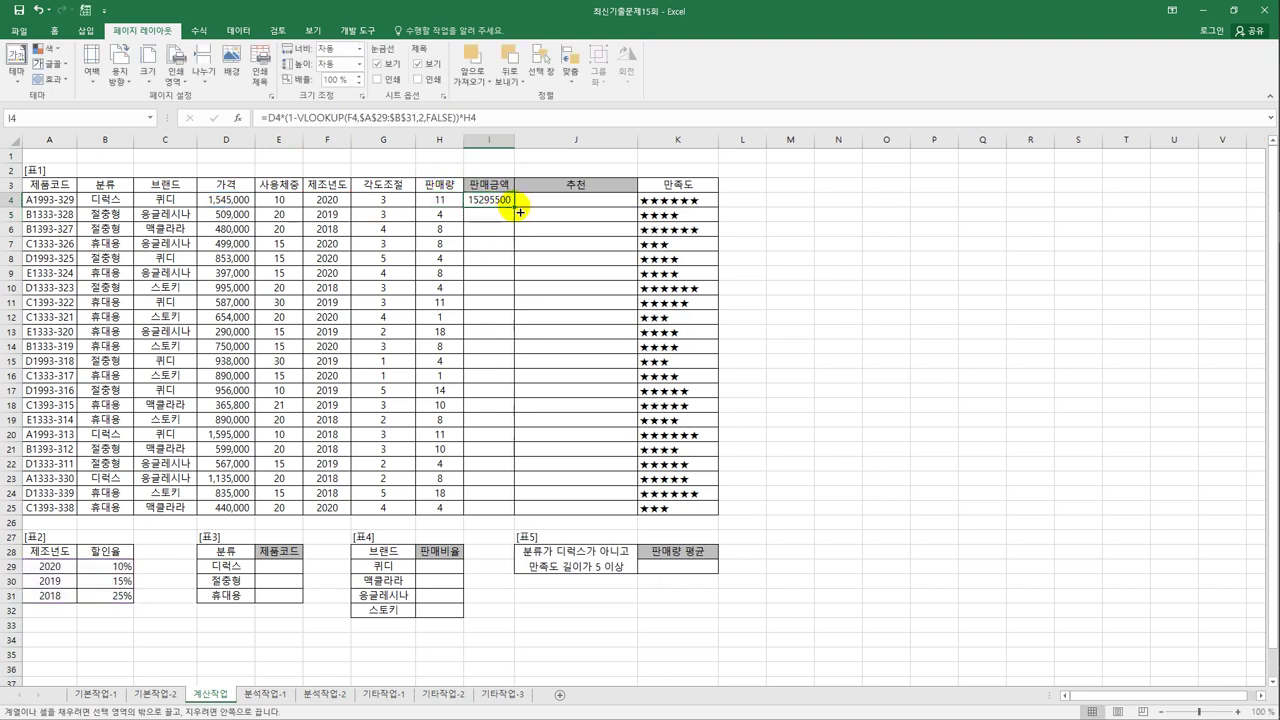
{"action": "double_click", "coordinate": [518, 211]}
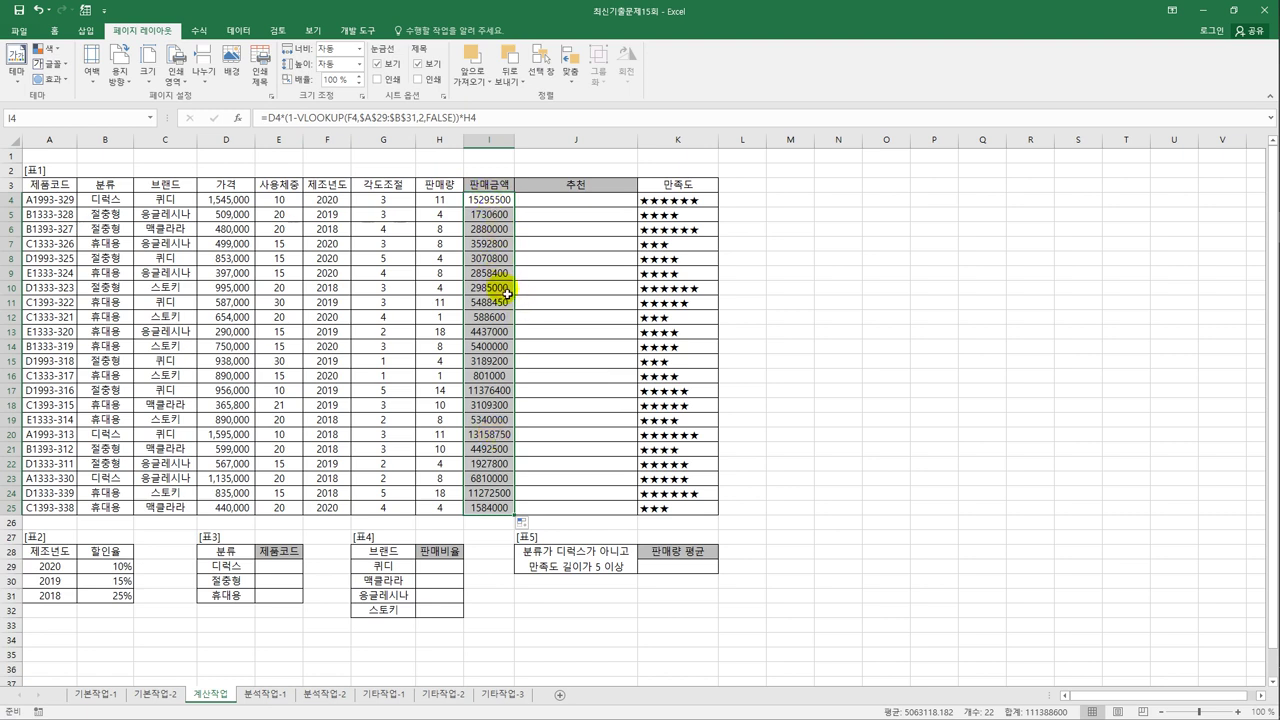
Wrap the I4 formula in an IF that tests whether the sales amount is >=10000000
{"action": "left_click", "coordinate": [504, 202]}
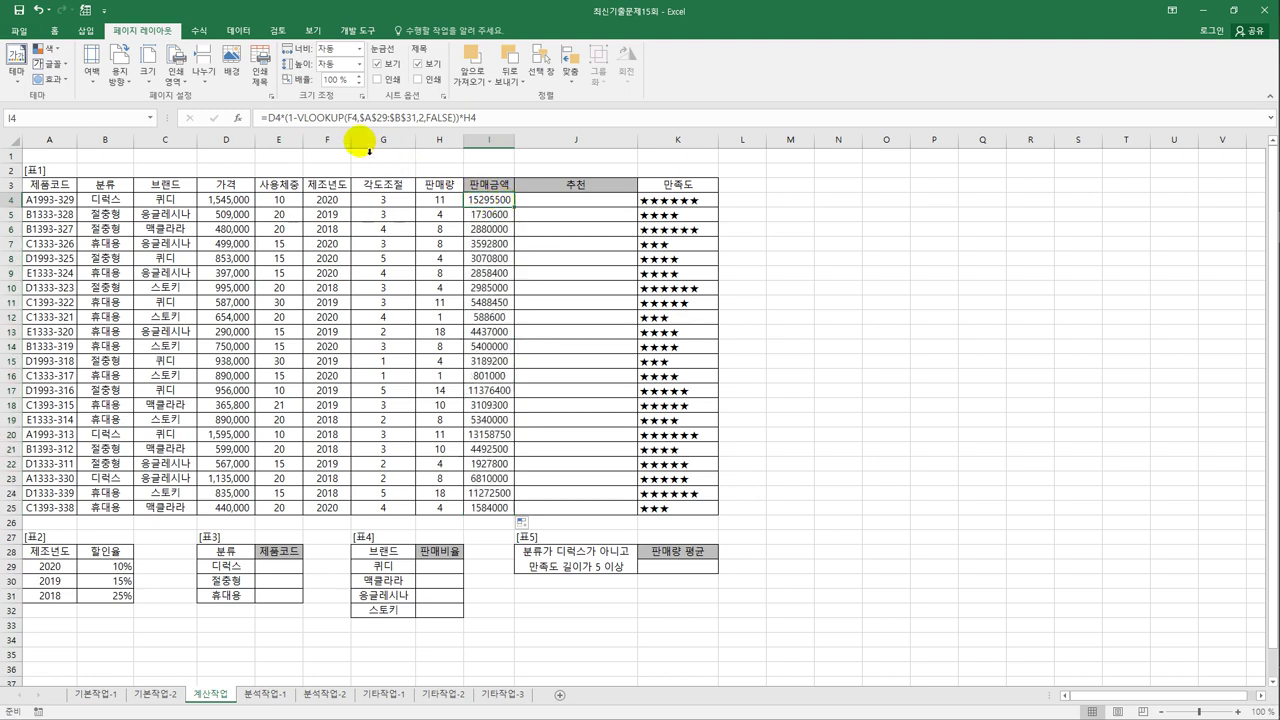
{"action": "left_click", "coordinate": [276, 120]}
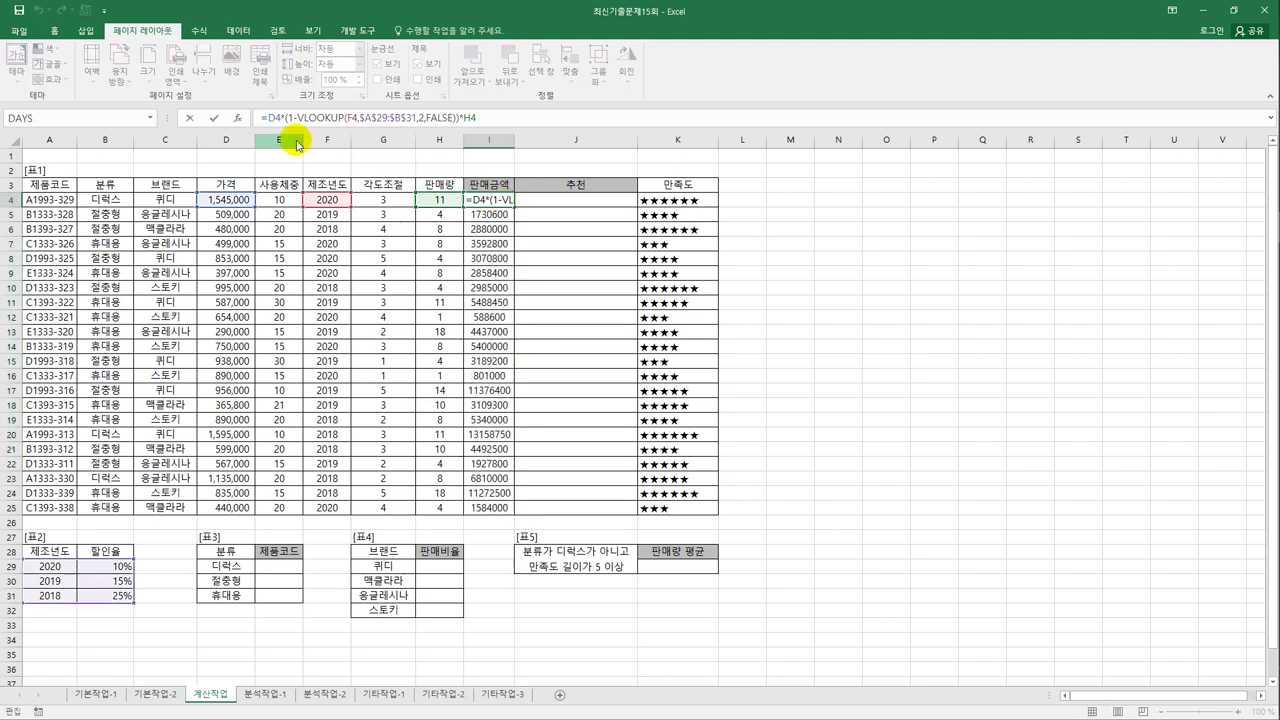
{"action": "type", "text": "if"}
{"action": "double_click", "coordinate": [300, 146]}
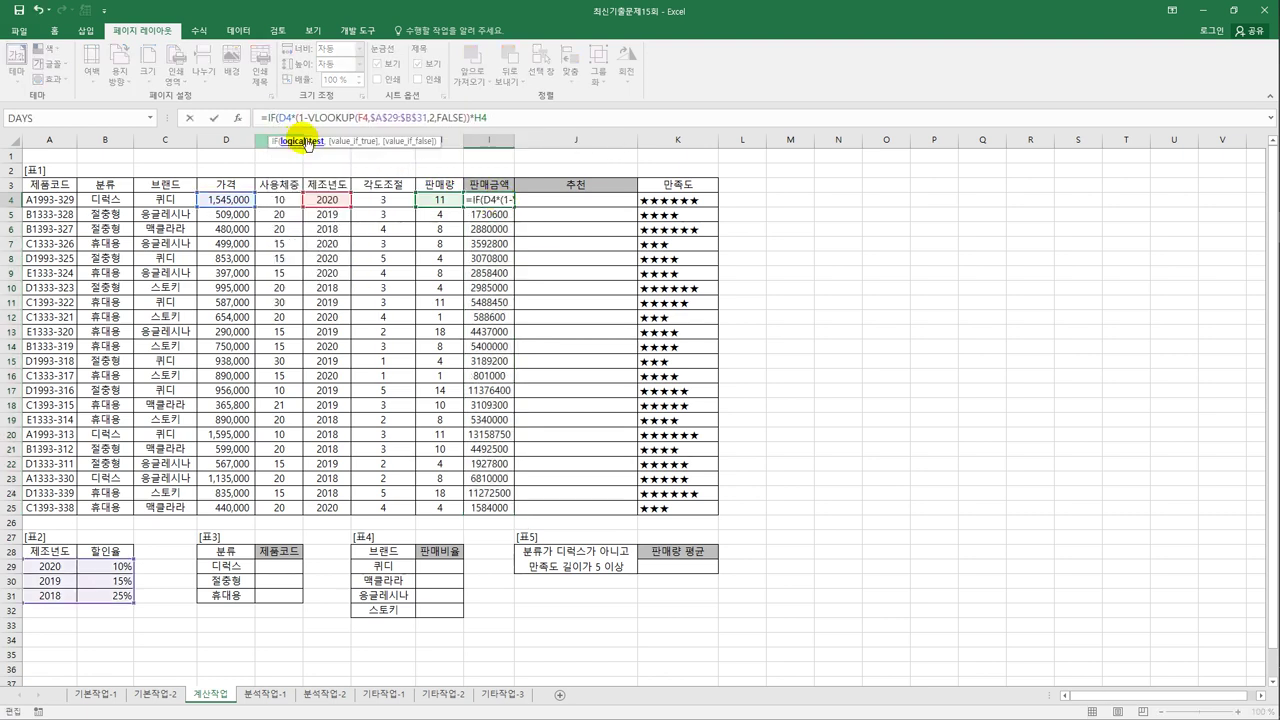
{"action": "left_click", "coordinate": [510, 125]}
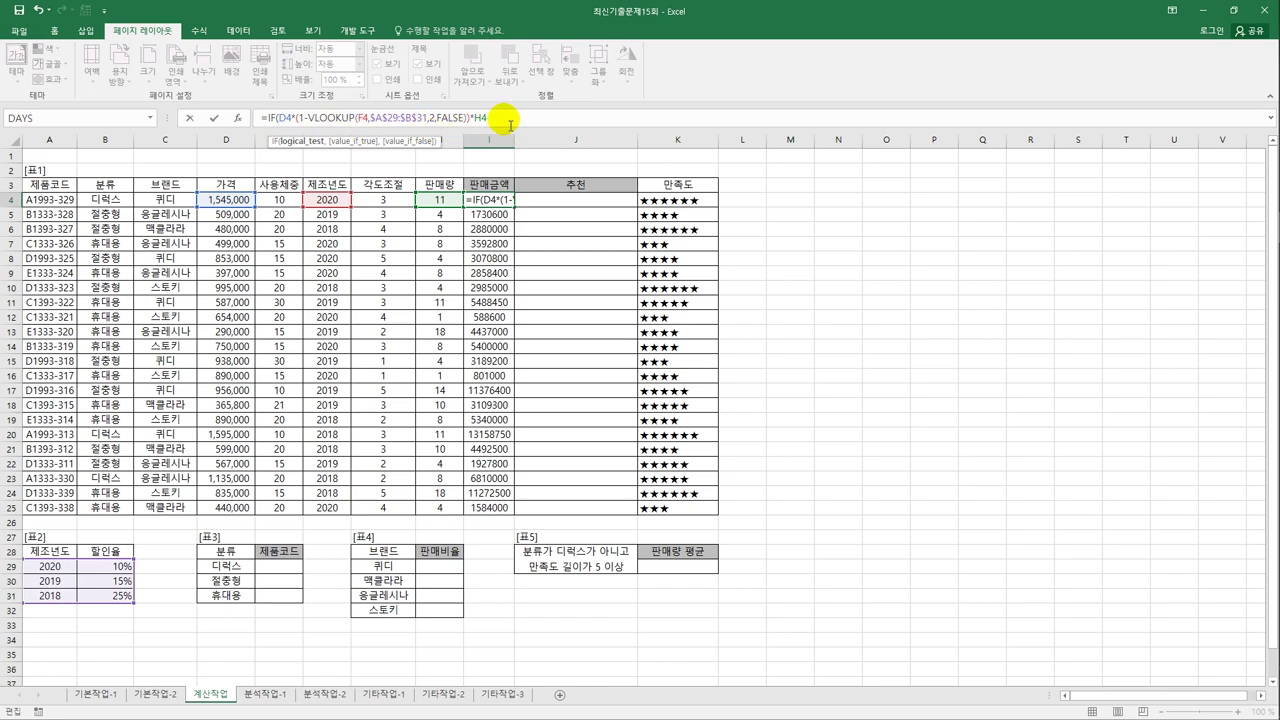
{"action": "type", "text": ">=10"}
{"action": "type", "text": "000000,"}
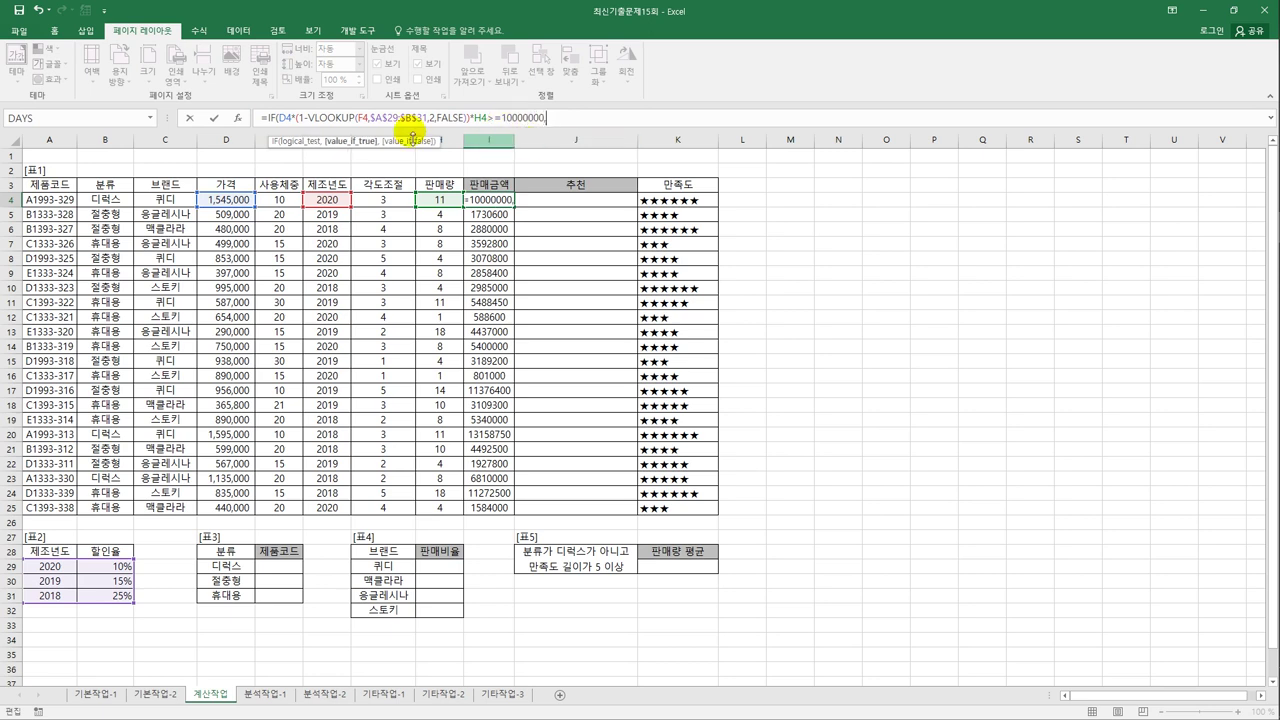
Copy the sales amount expression into the IF's true value in I4 and append &"-우수상품"
{"action": "left_click_drag", "start_coordinate": [278, 120], "coordinate": [488, 121]}
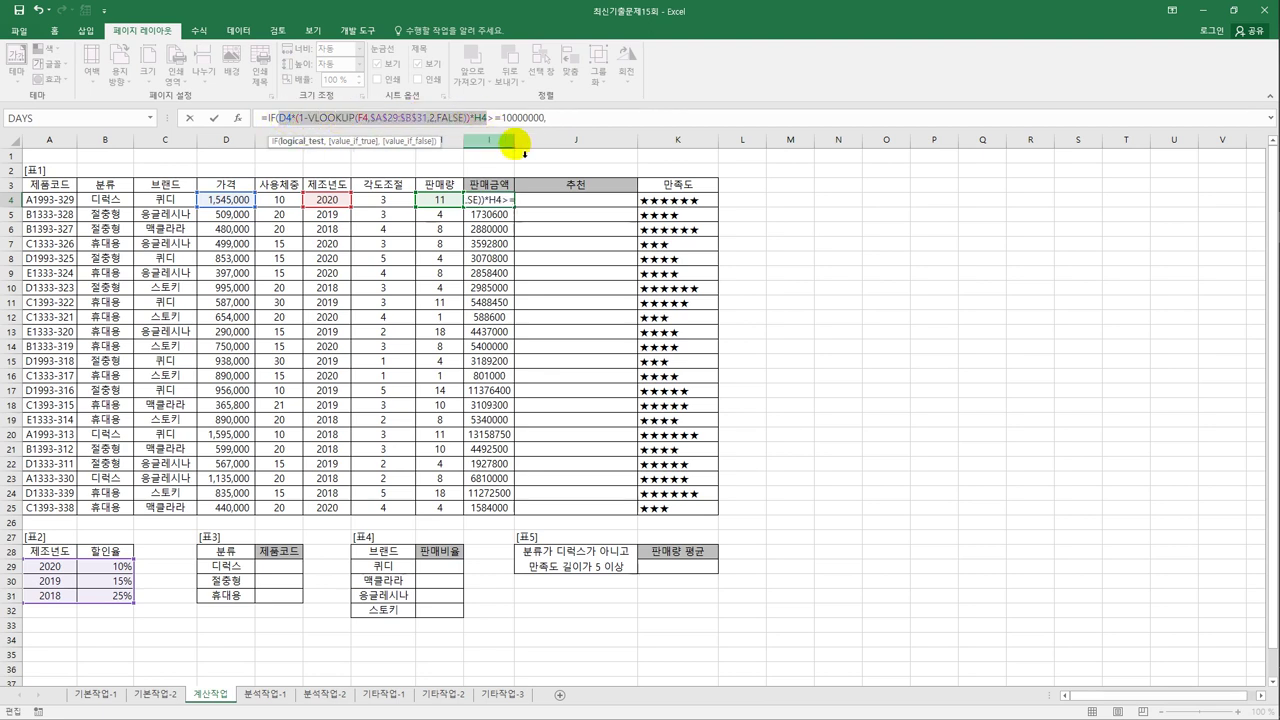
{"action": "key", "text": "ctrl+c"}
{"action": "left_click", "coordinate": [580, 120]}
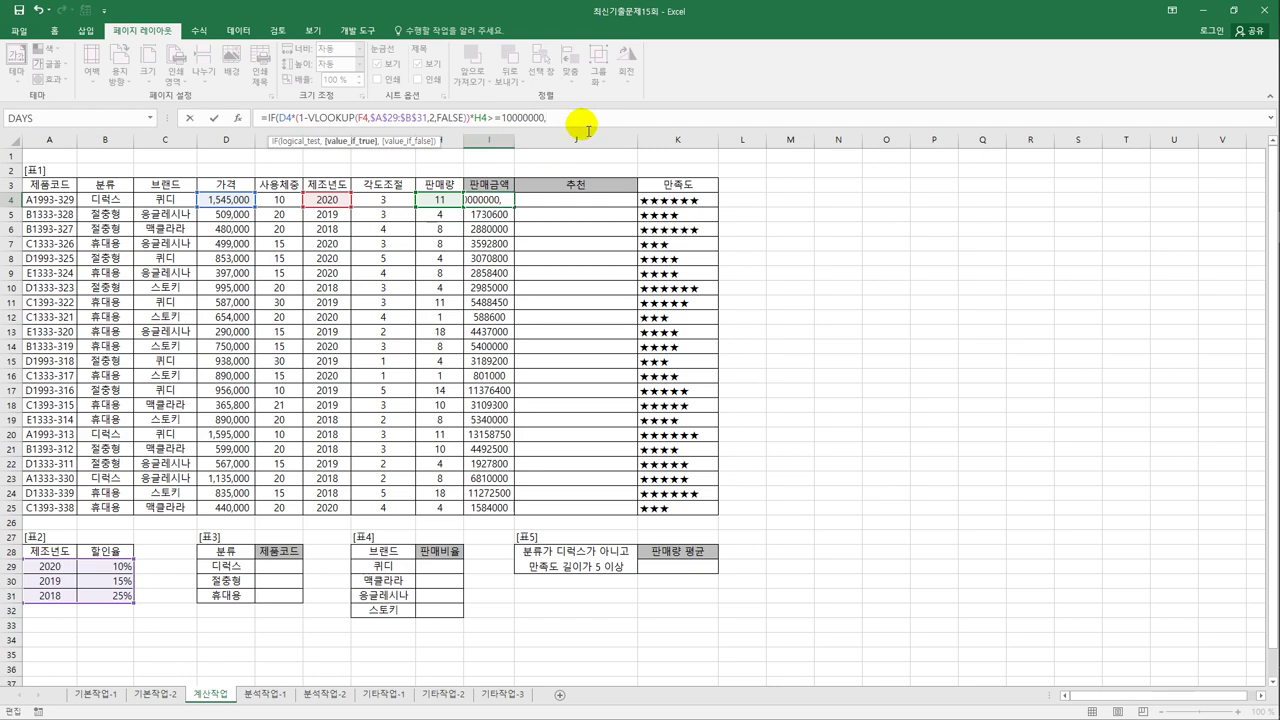
{"action": "key", "text": "ctrl+v"}
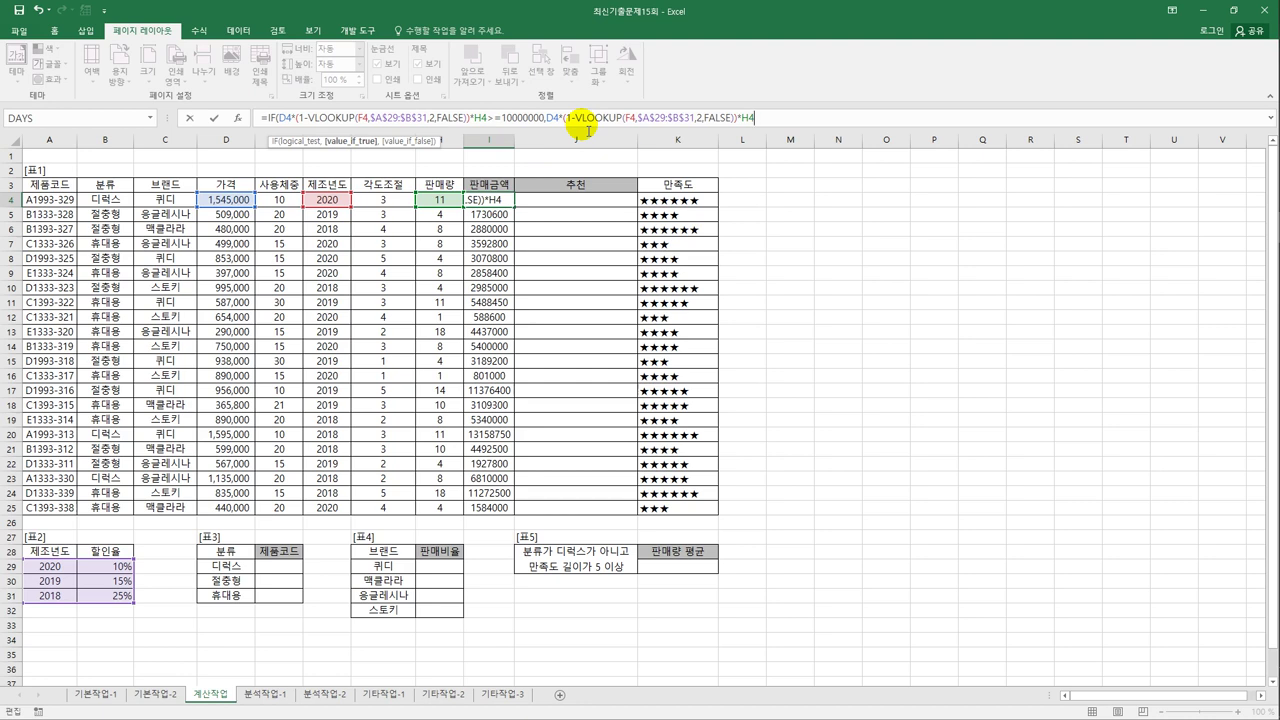
{"action": "type", "text": "&\"-우수상품\","}
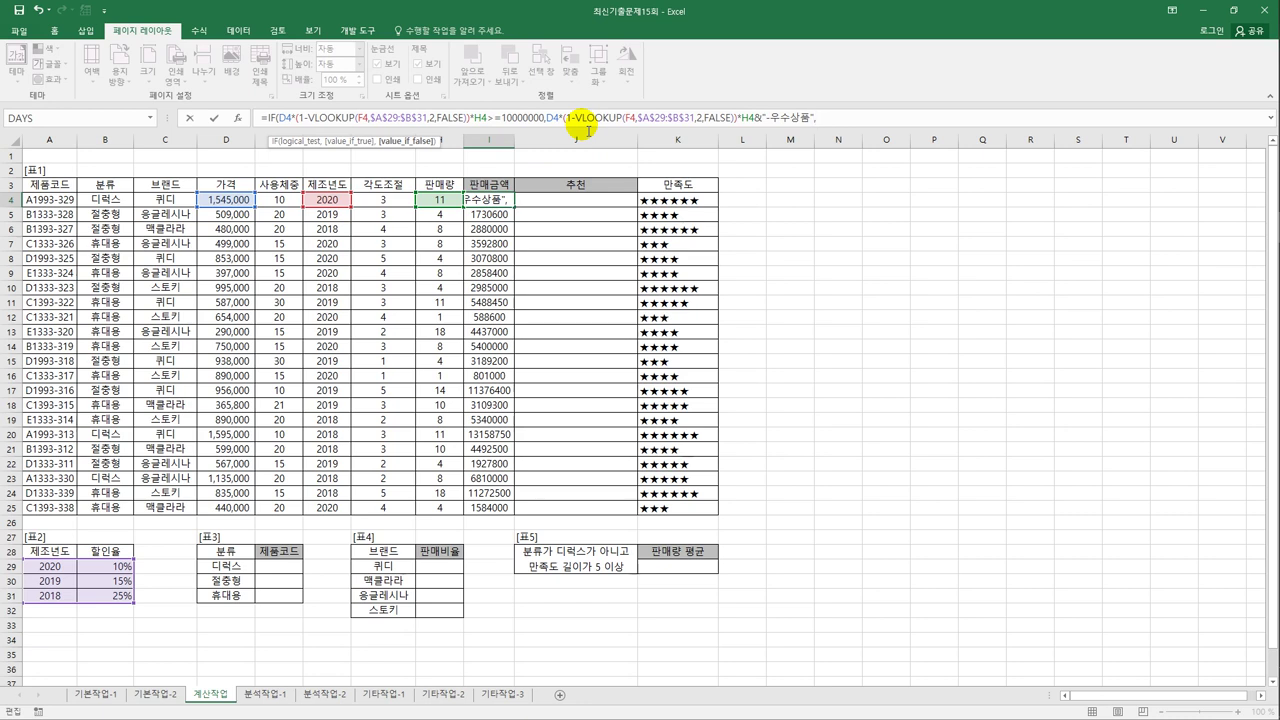
Complete the I4 formula with the plain sales amount expression as the false value, autofit column I and fill the formula down to I25
{"action": "key", "text": "ctrl+v"}
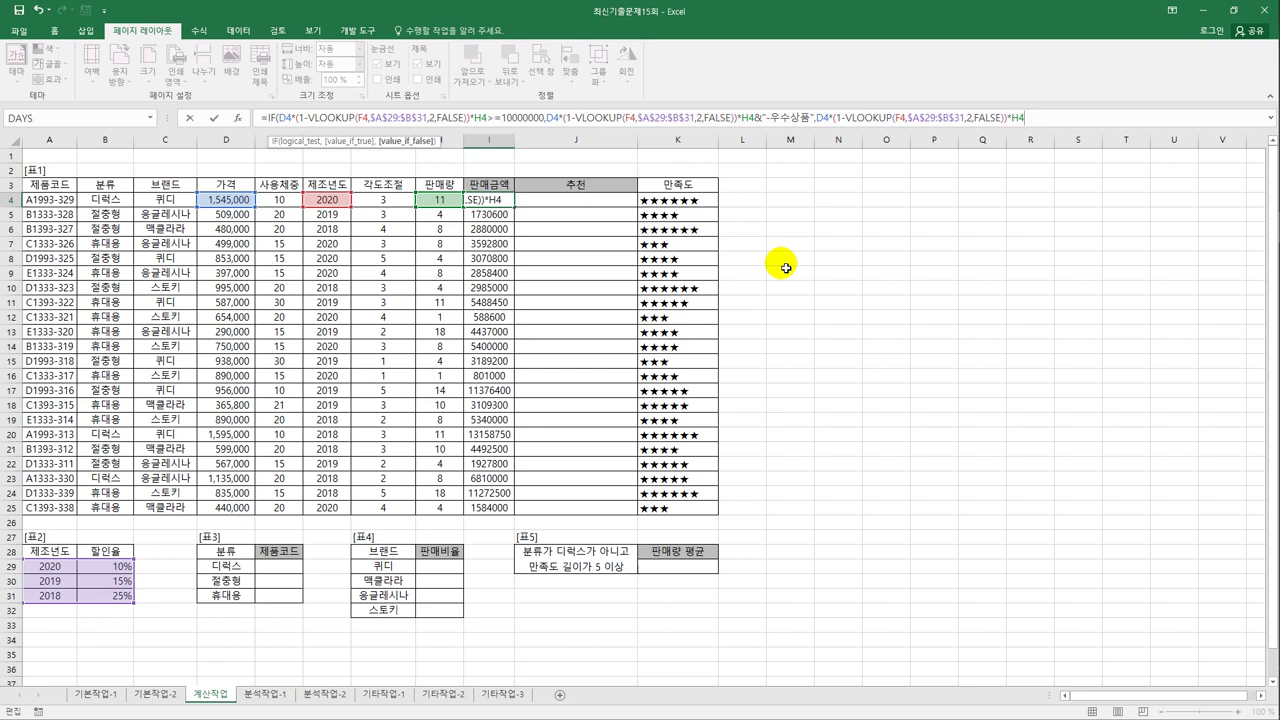
{"action": "type", "text": ")"}
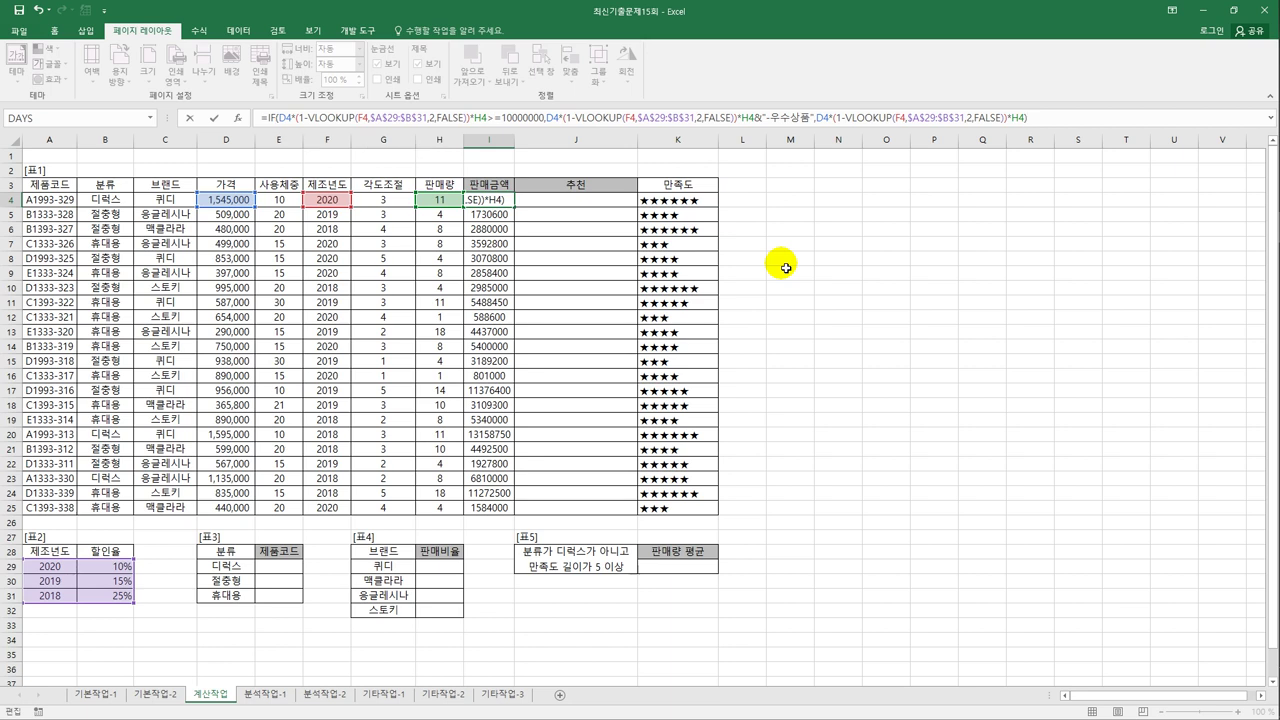
{"action": "key", "text": "ctrl+Return"}
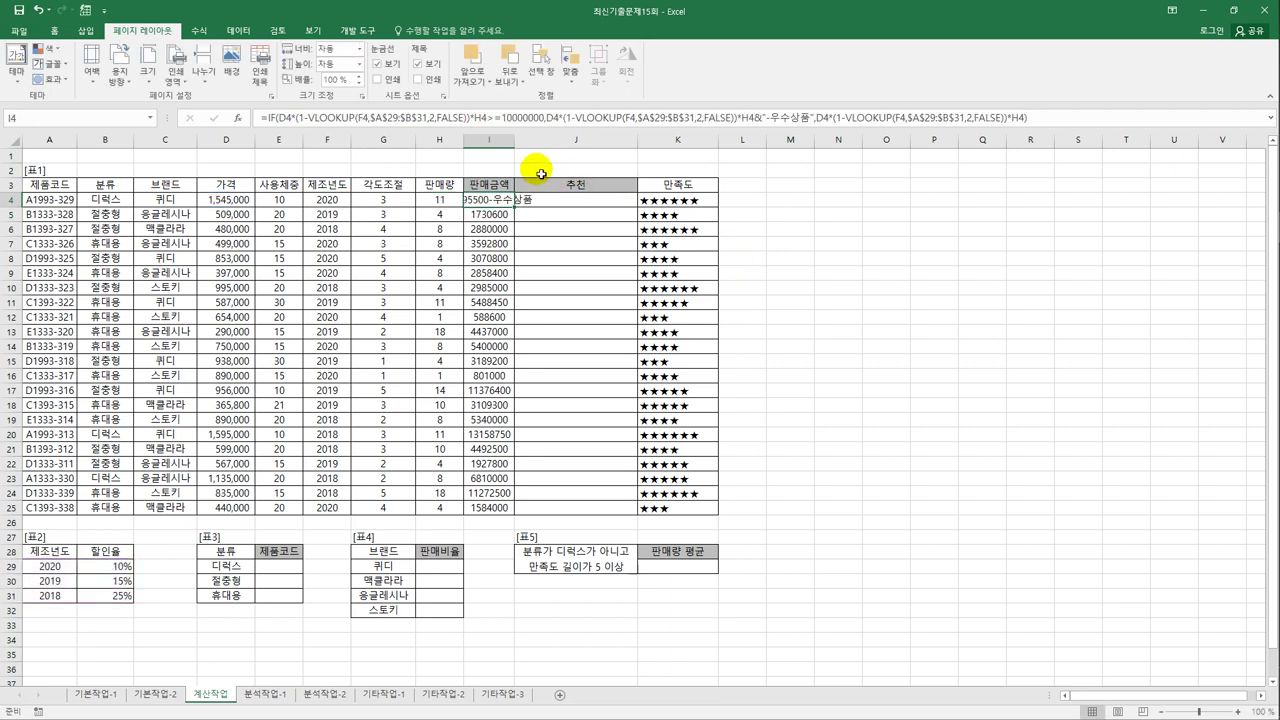
{"action": "double_click", "coordinate": [514, 140]}
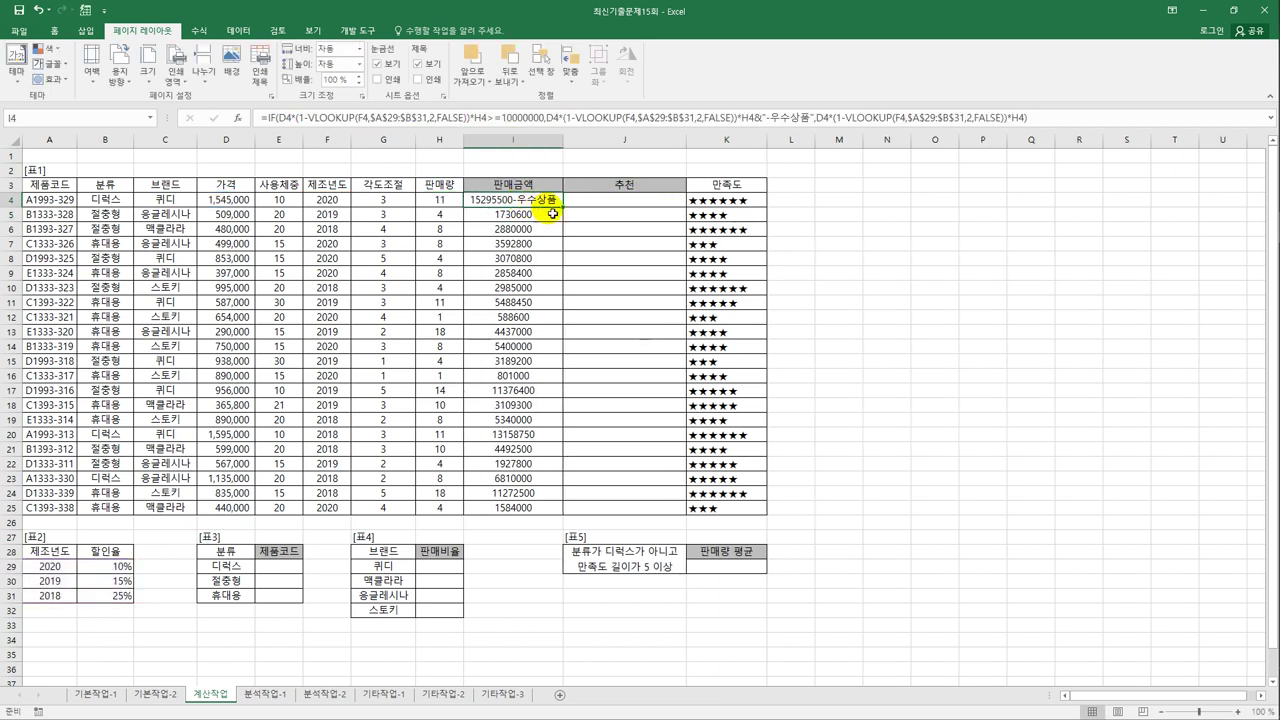
{"action": "left_click_drag", "start_coordinate": [563, 207], "coordinate": [553, 516]}
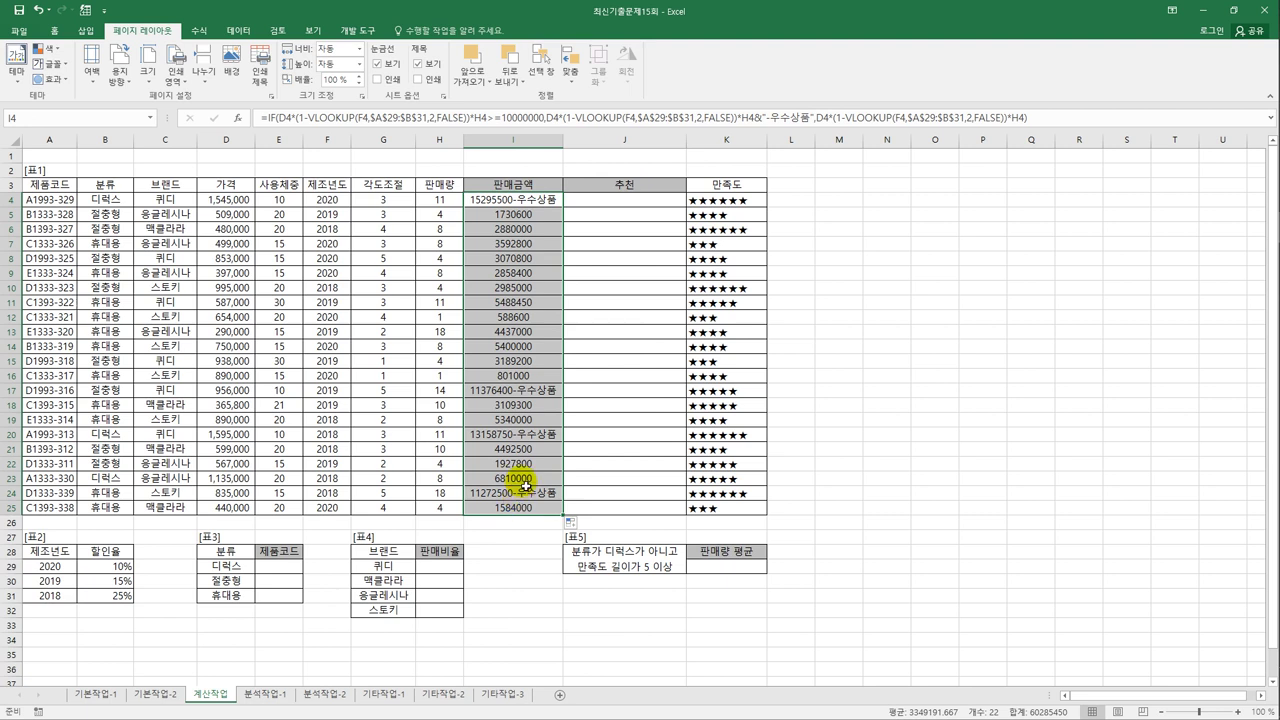
{"action": "left_click", "coordinate": [280, 566]}
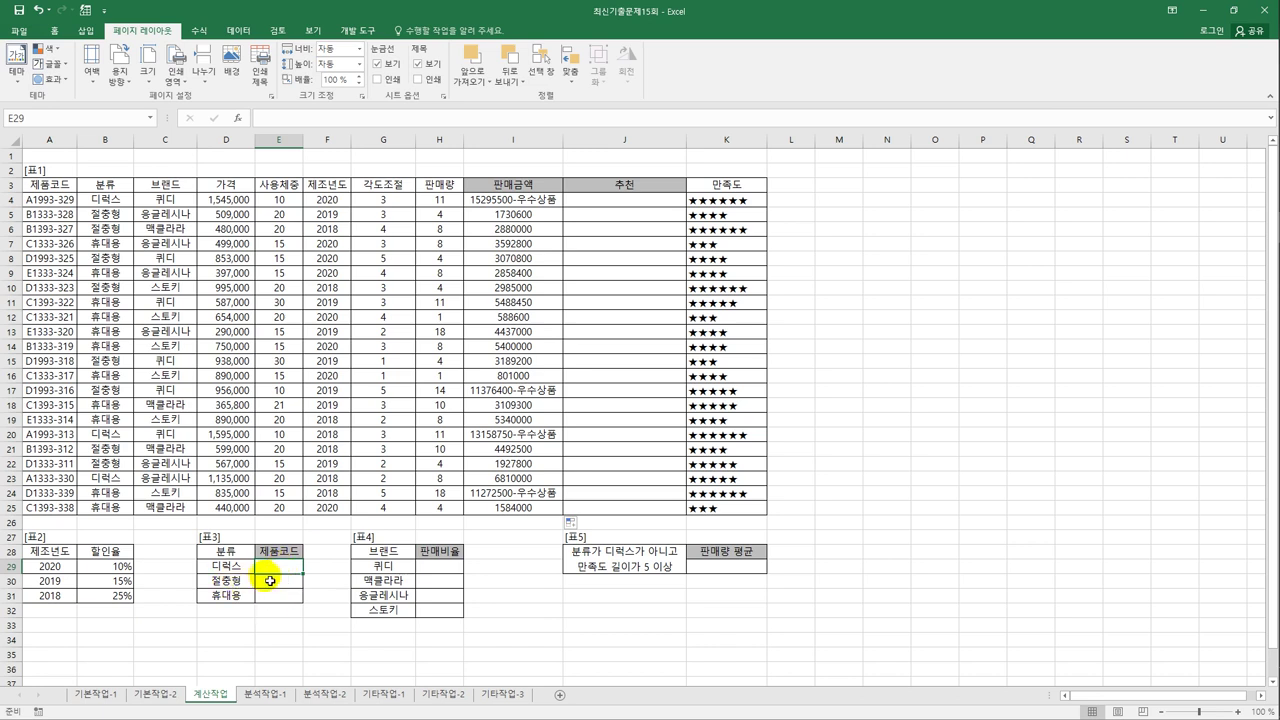
{"action": "left_click_drag", "start_coordinate": [55, 201], "coordinate": [55, 511]}
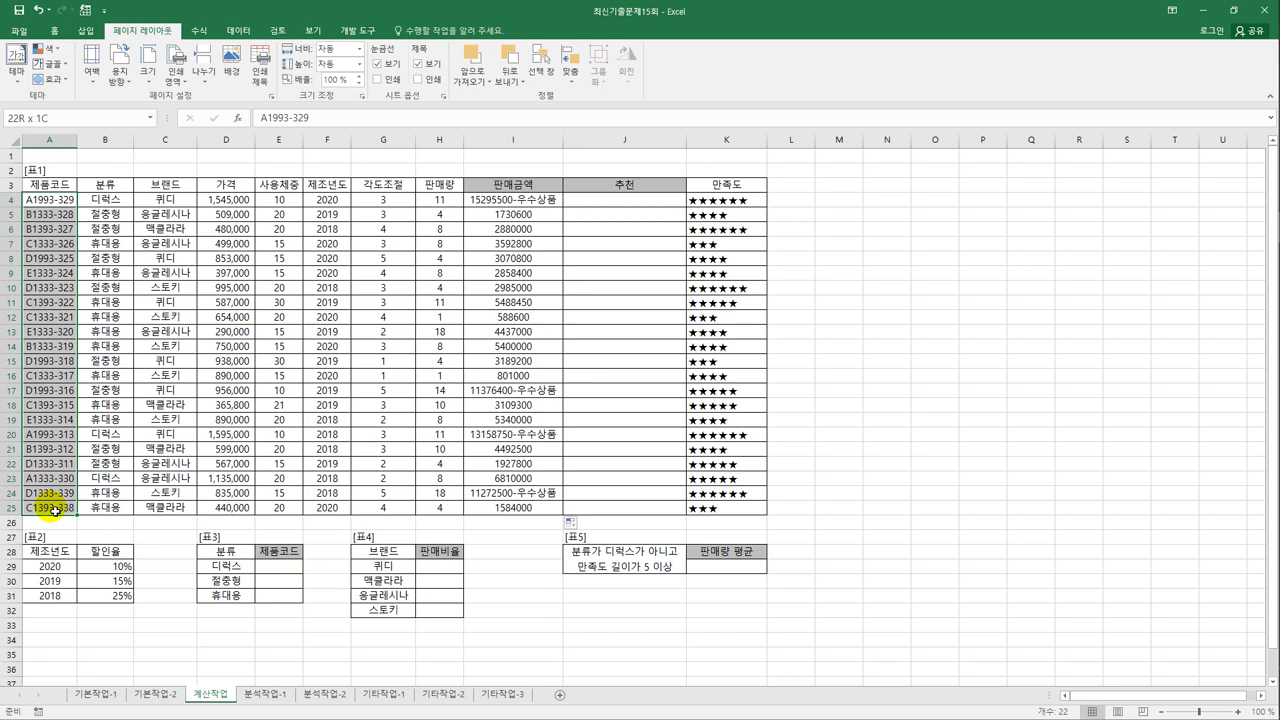
{"action": "left_click_drag", "start_coordinate": [233, 200], "coordinate": [226, 507]}
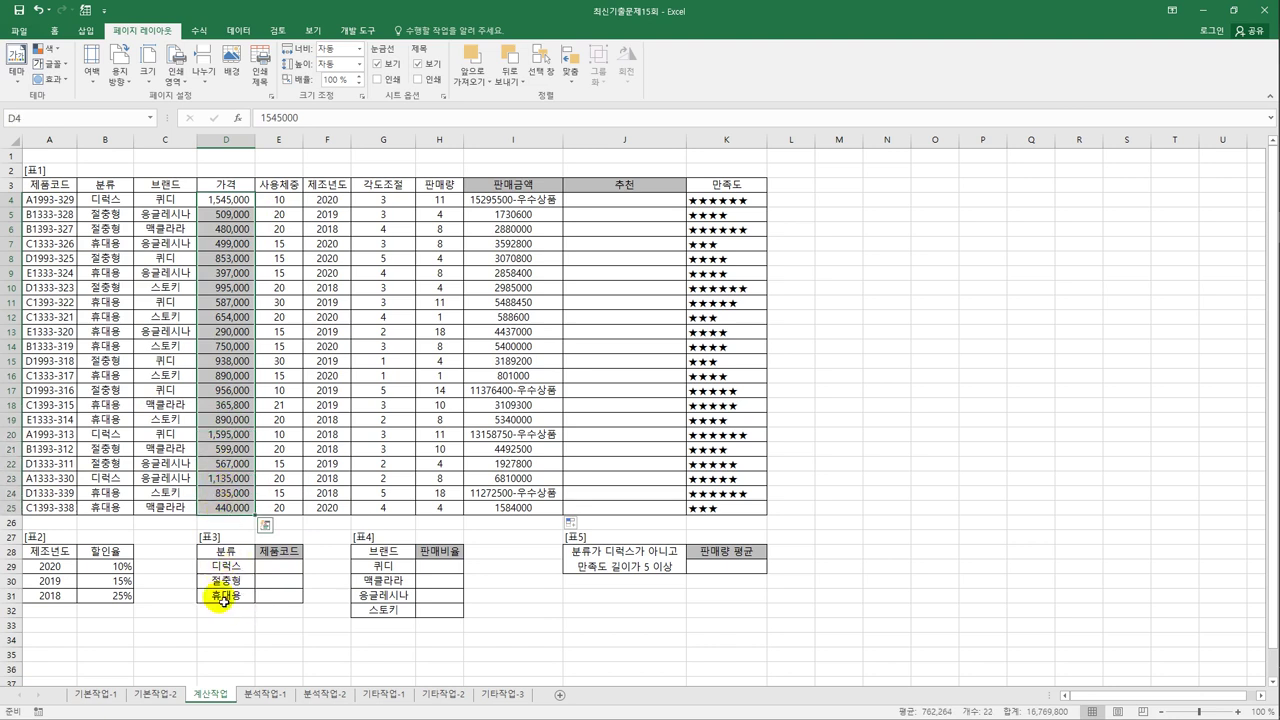
{"action": "left_click", "coordinate": [280, 566]}
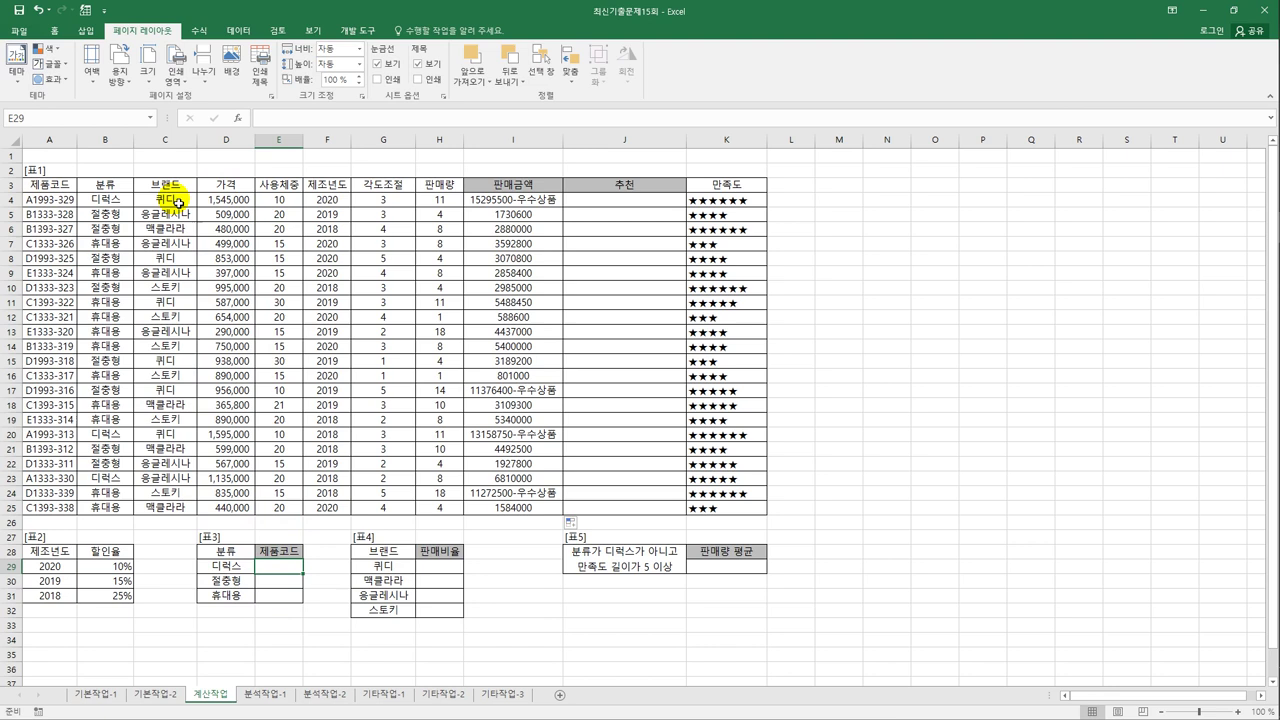
{"action": "left_click_drag", "start_coordinate": [95, 199], "coordinate": [106, 512]}
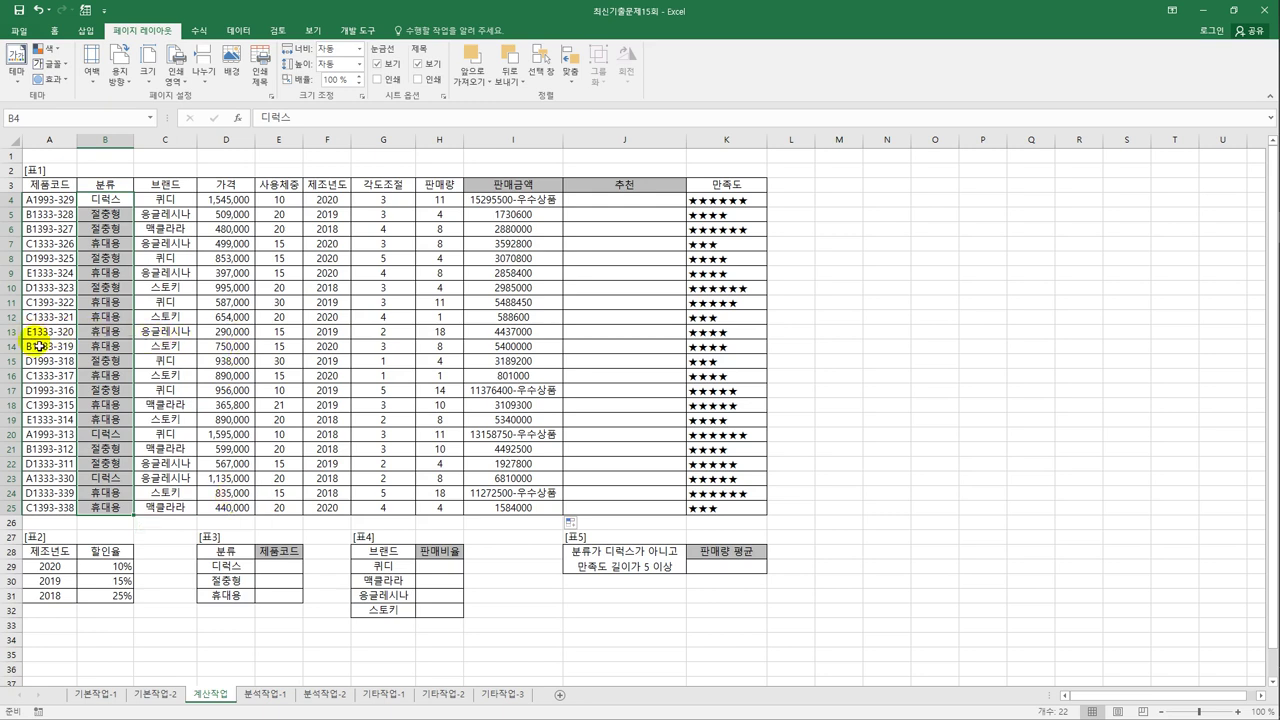
Start an INDEX formula in E29 of 표3 with the product code range A4:A25 as the array
{"action": "left_click", "coordinate": [284, 567]}
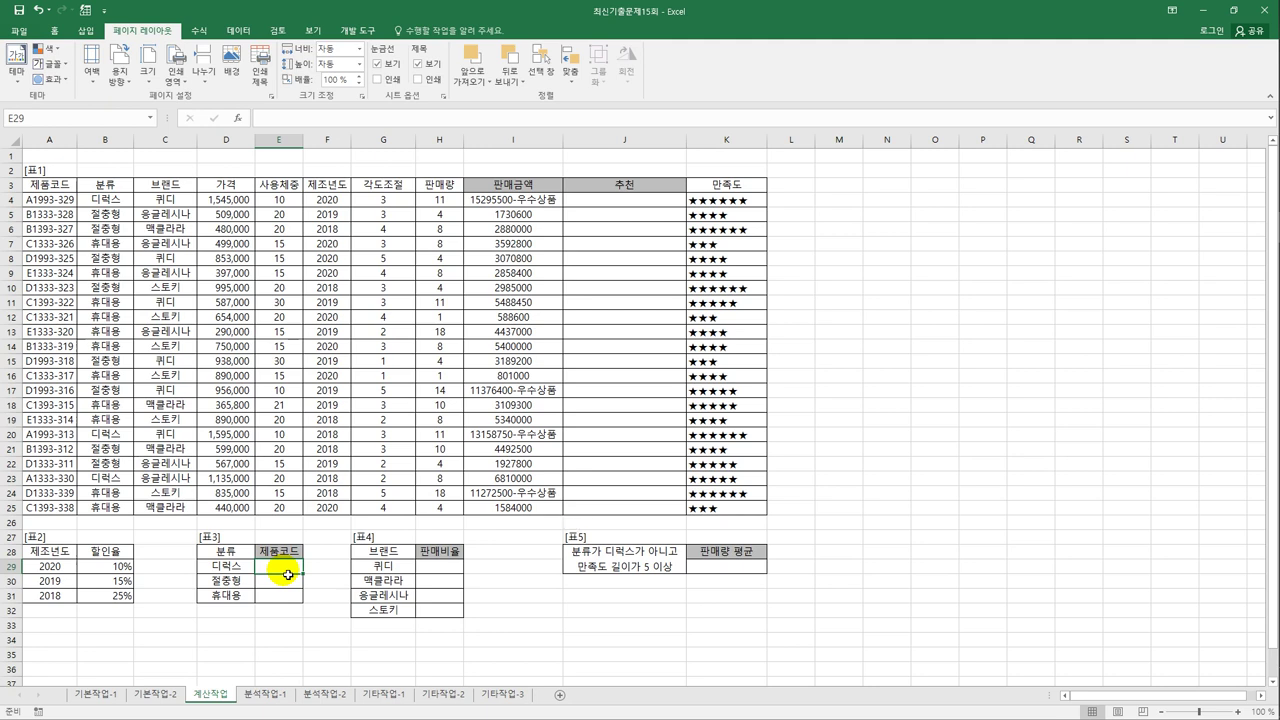
{"action": "type", "text": "=ㅑㅜ"}
{"action": "key", "text": "BackSpace"}
{"action": "key", "text": "BackSpace"}
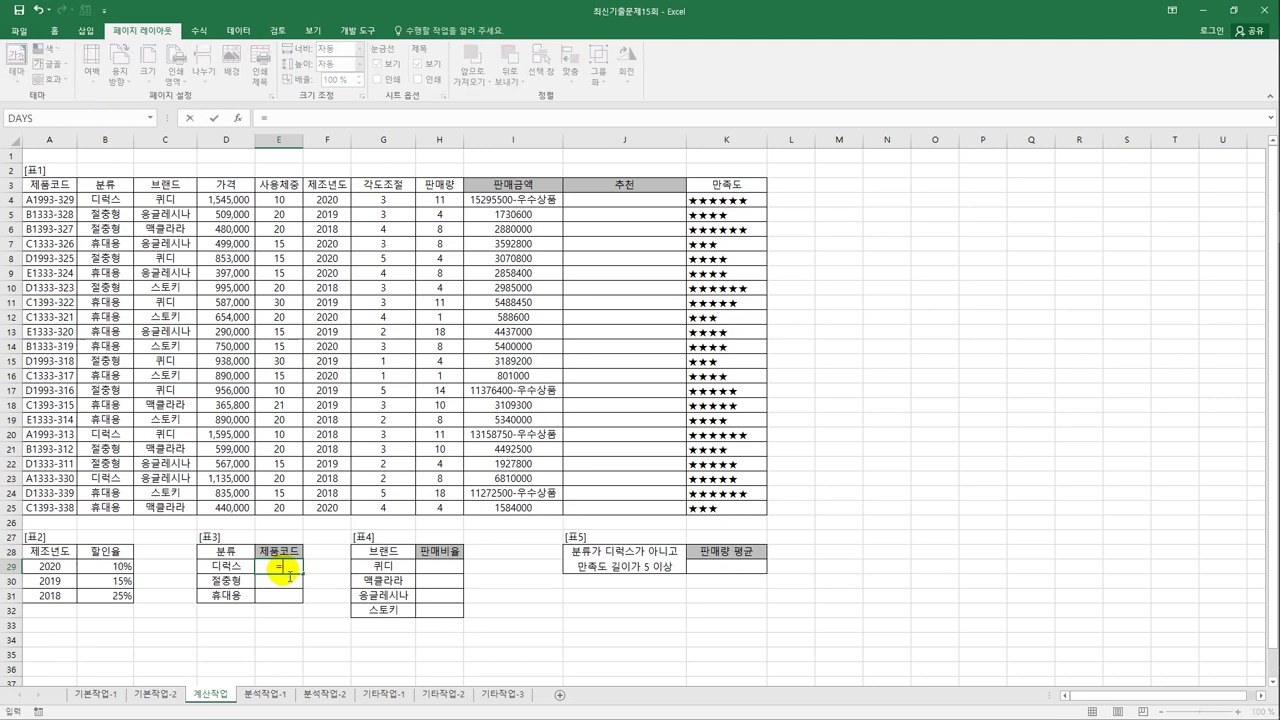
{"action": "type", "text": "in"}
{"action": "key", "text": "Tab"}
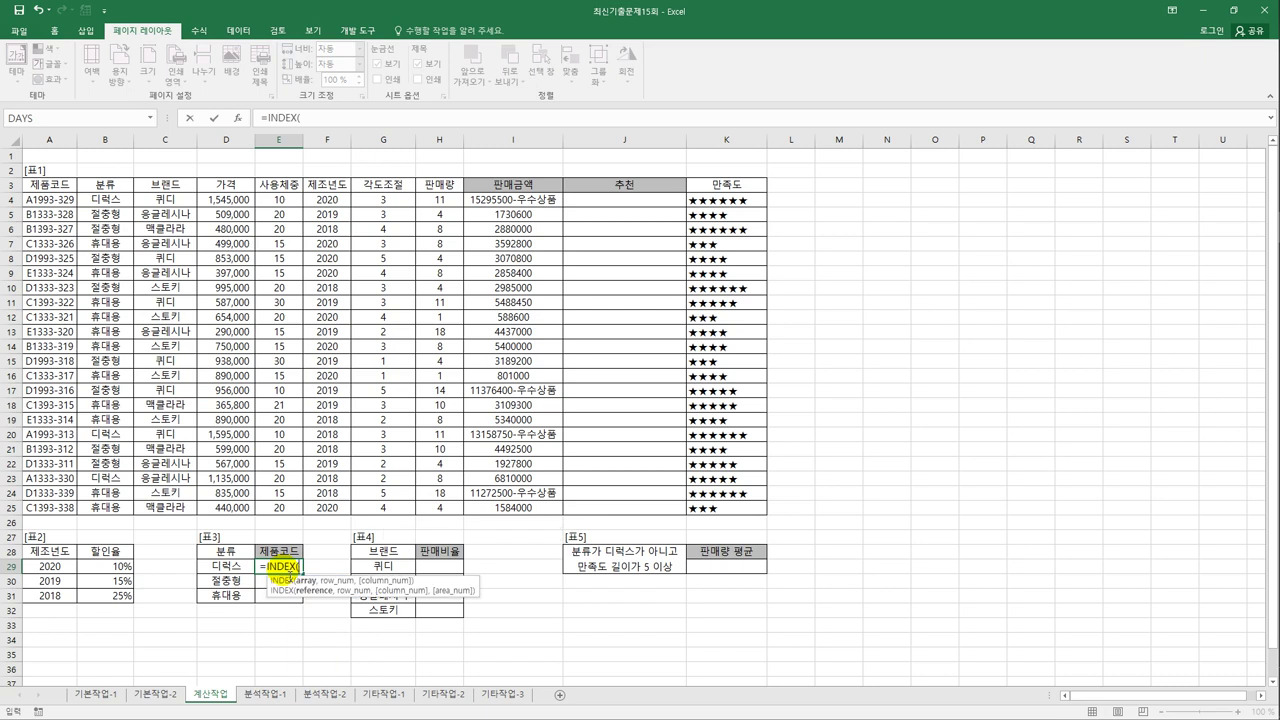
{"action": "left_click_drag", "start_coordinate": [49, 201], "coordinate": [45, 513]}
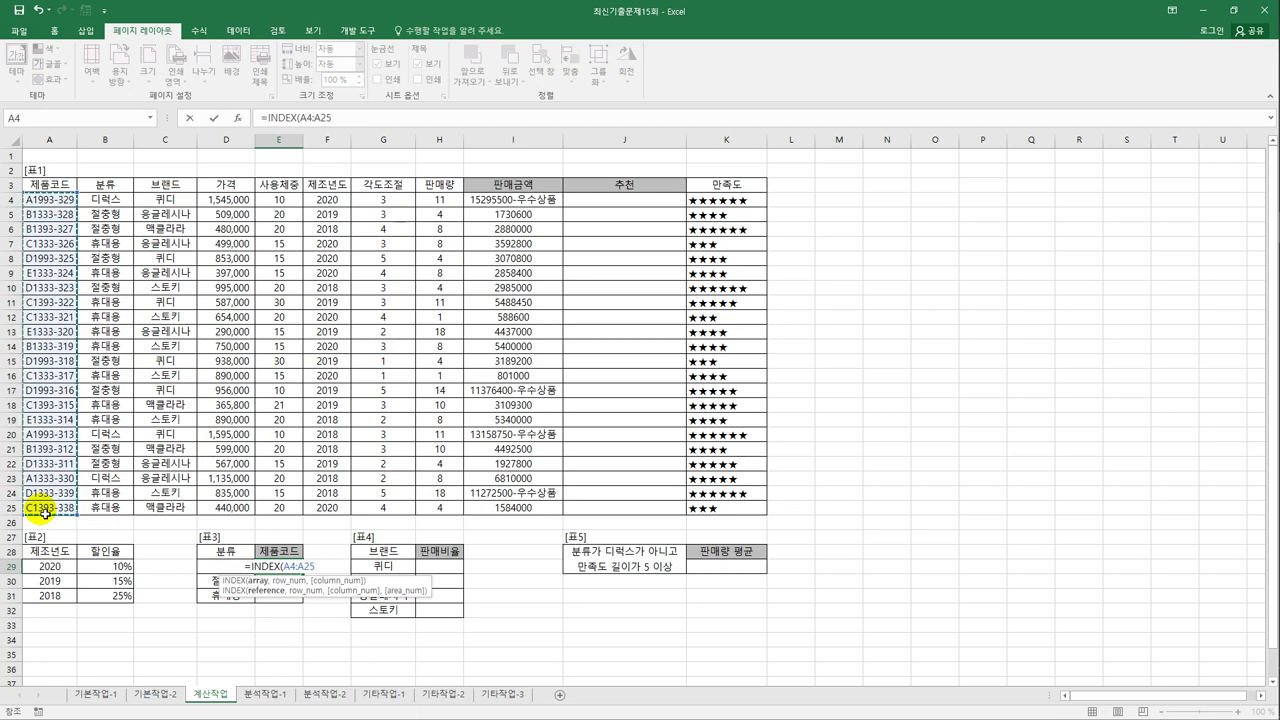
{"action": "type", "text": ","}
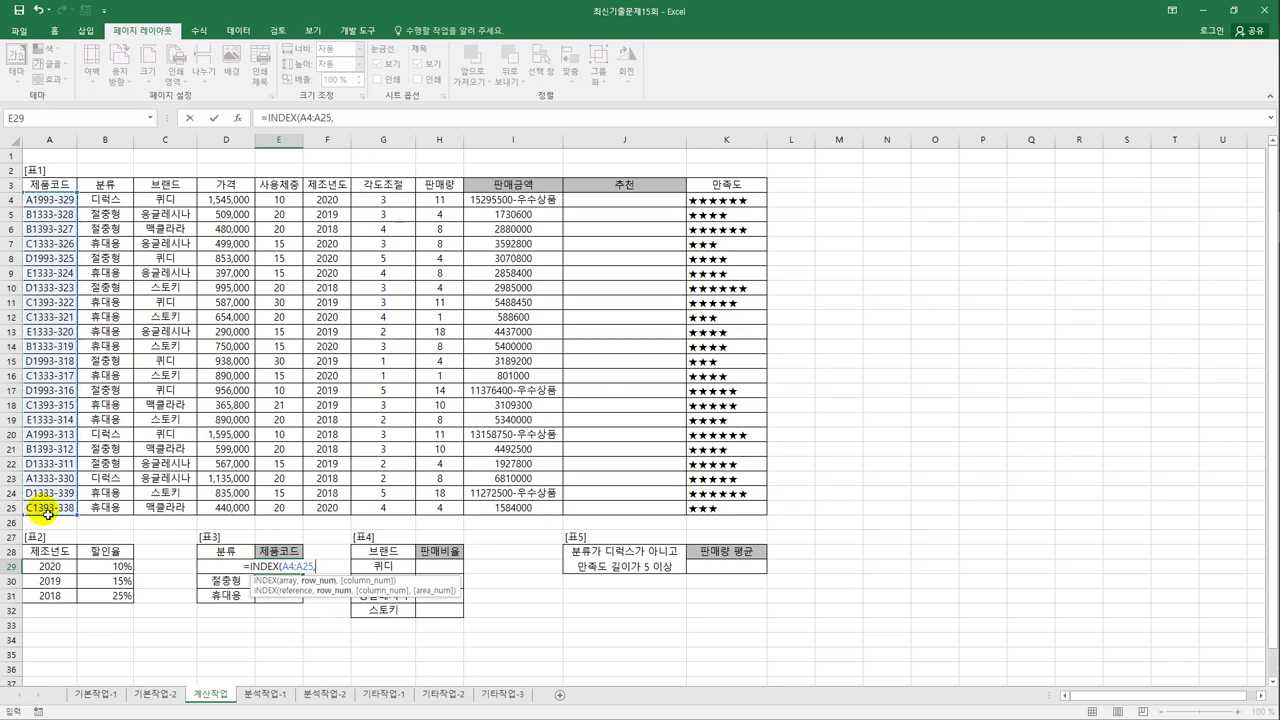
Nest a MATCH function as the row number of the INDEX formula in E29
{"action": "type", "text": "math"}
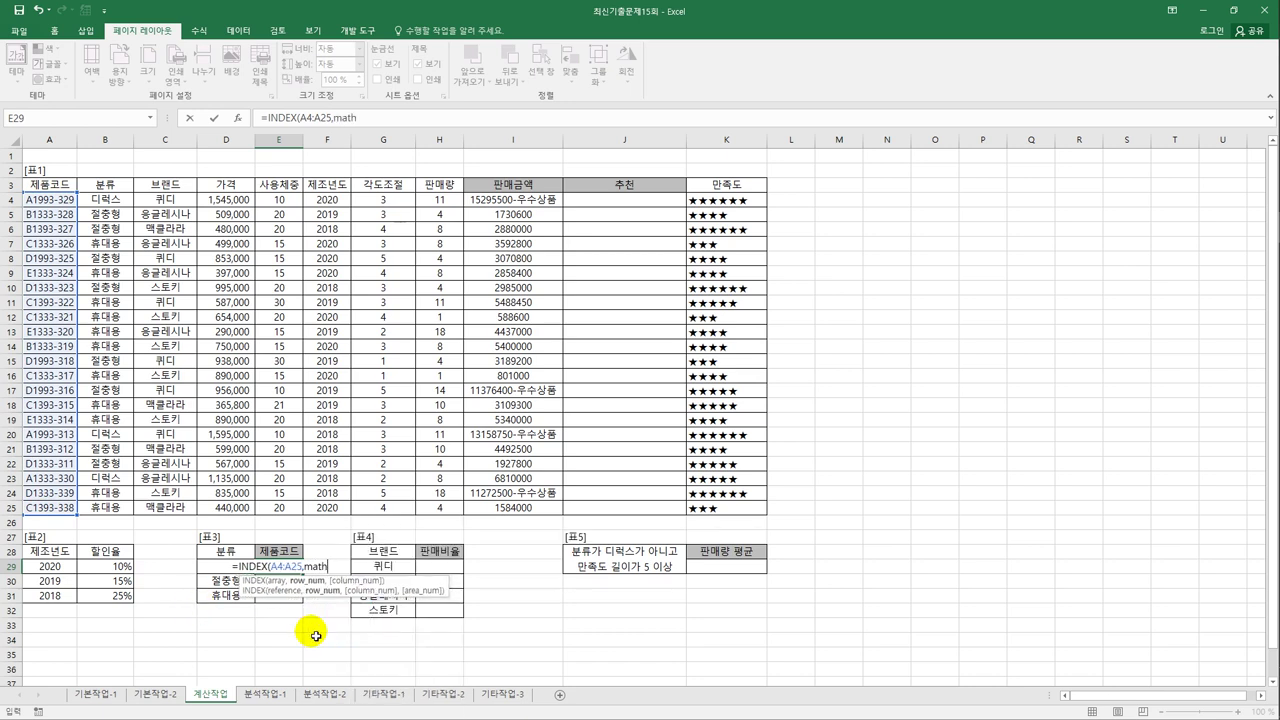
{"action": "key", "text": "Right"}
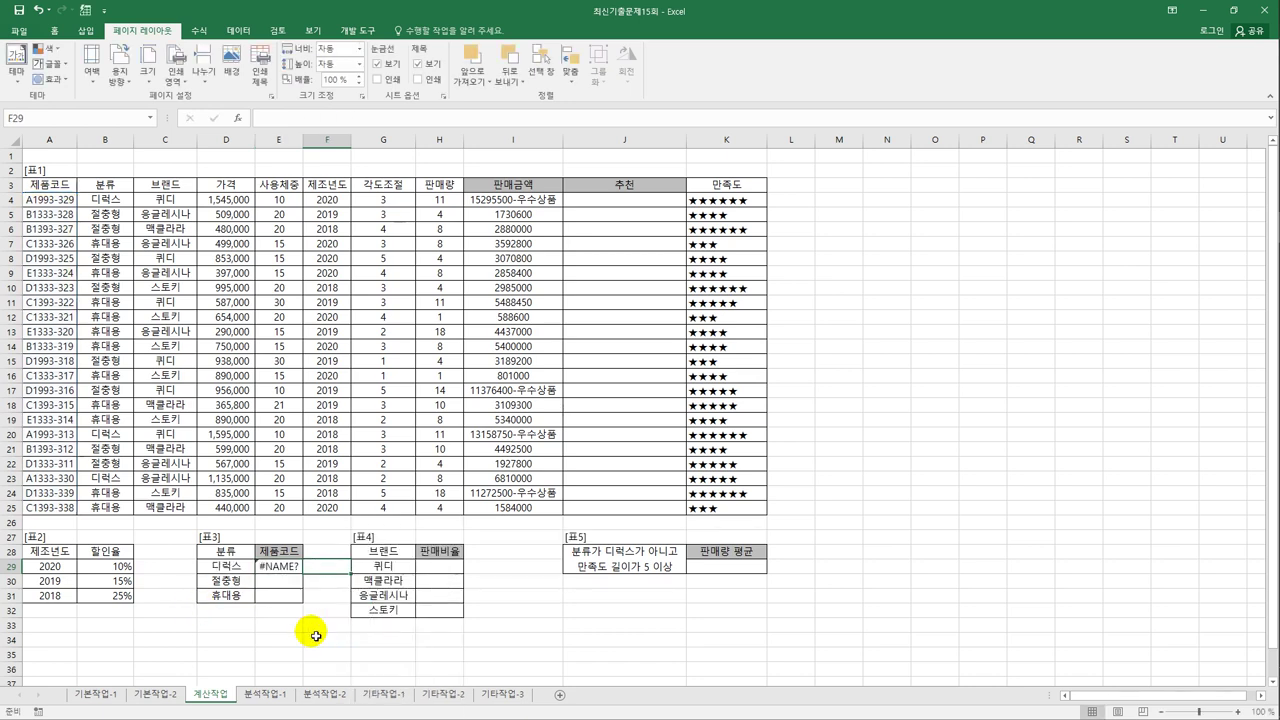
{"action": "left_click", "coordinate": [290, 568]}
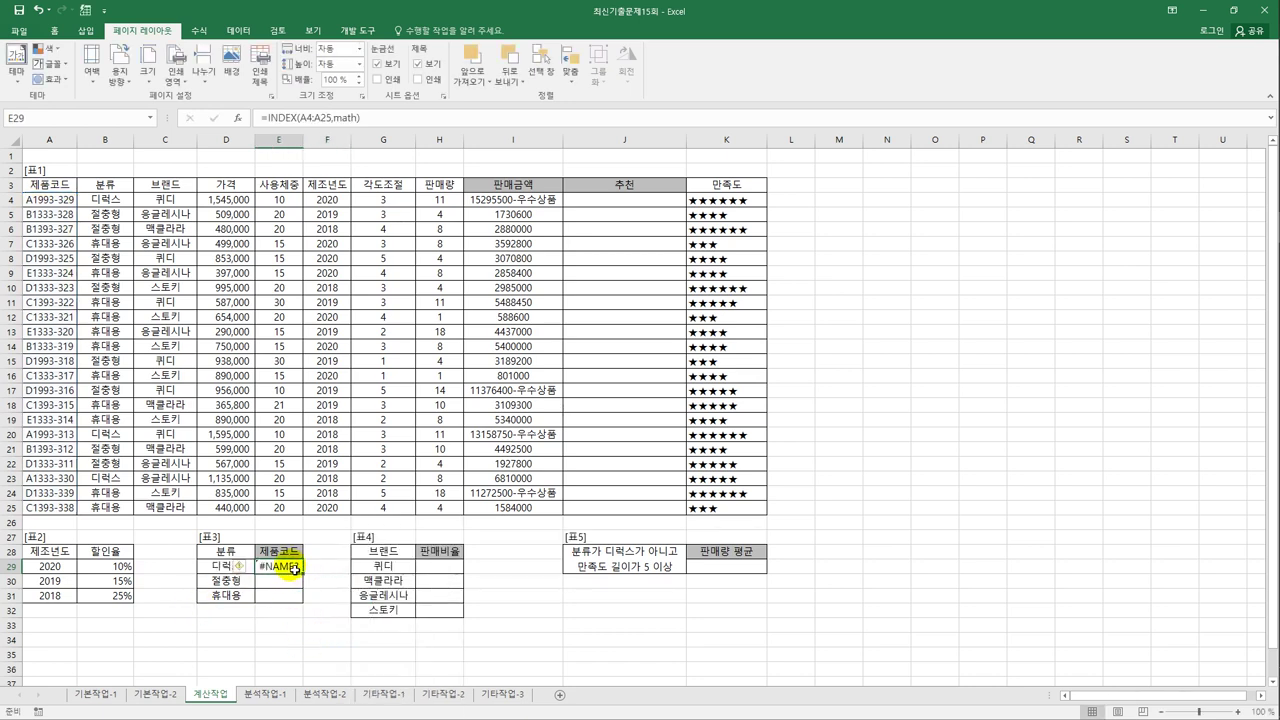
{"action": "left_click", "coordinate": [370, 120]}
{"action": "double_click", "coordinate": [341, 120]}
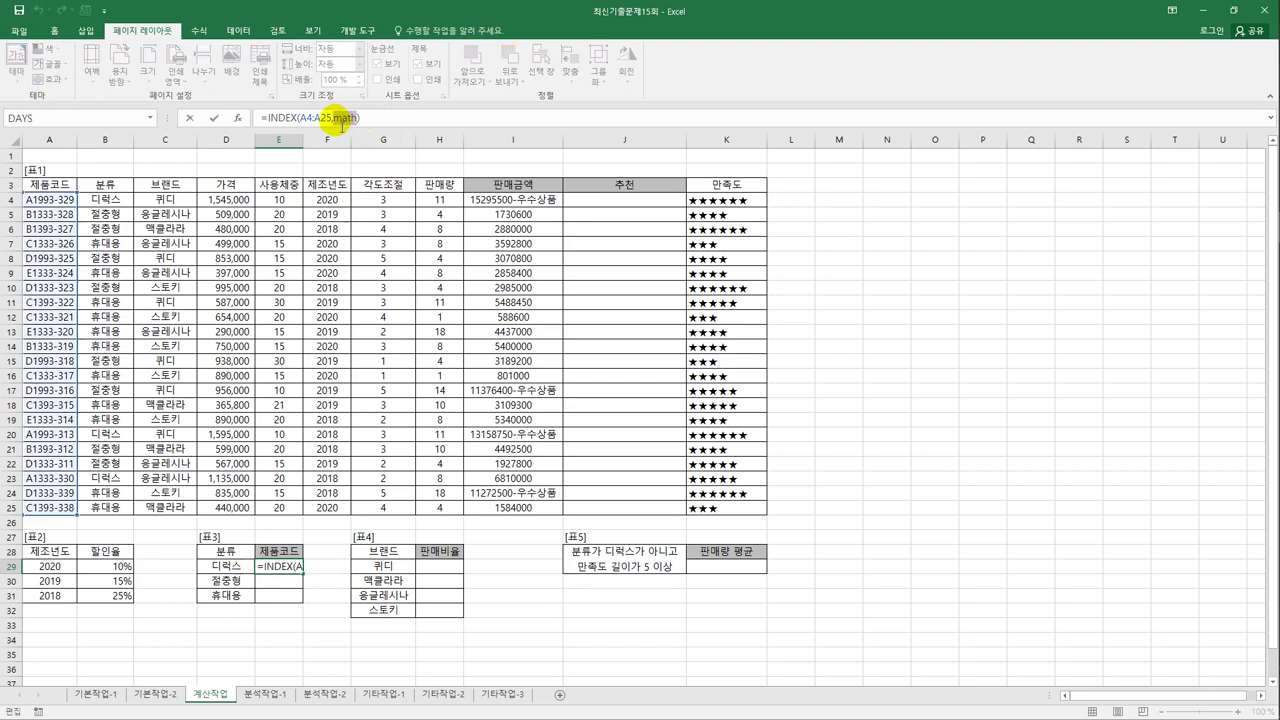
{"action": "type", "text": "mat"}
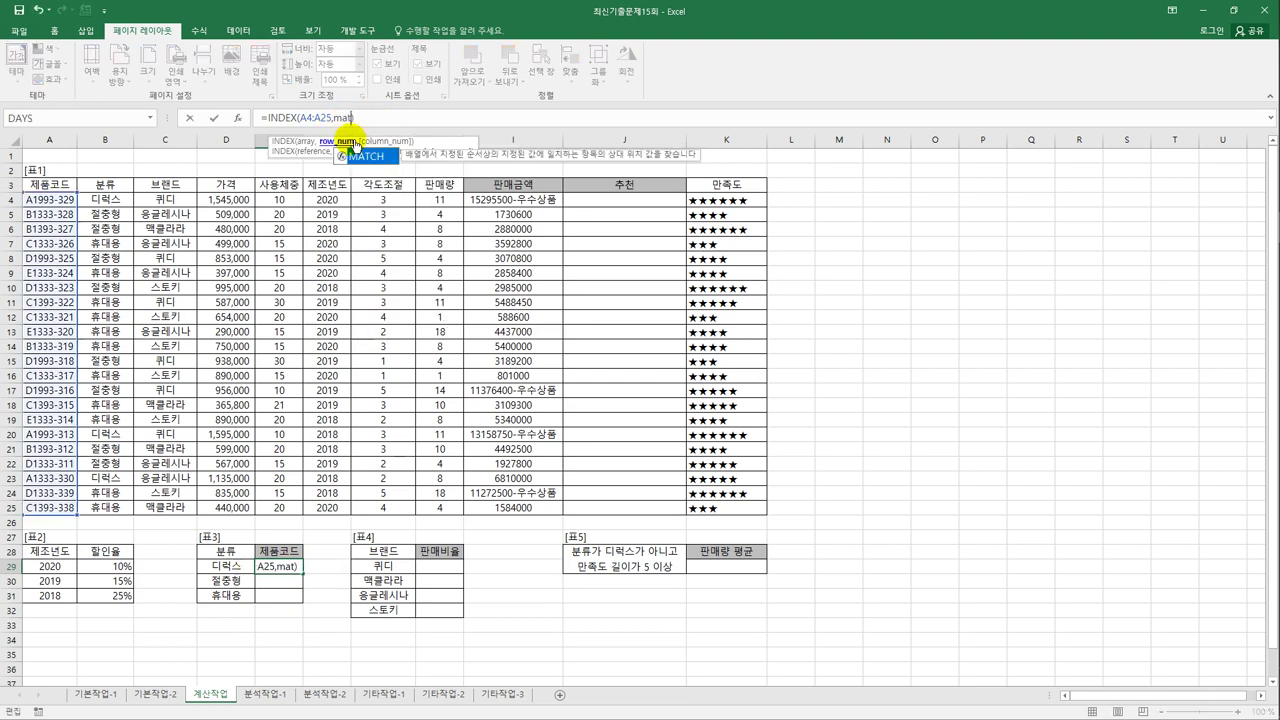
{"action": "key", "text": "Tab"}
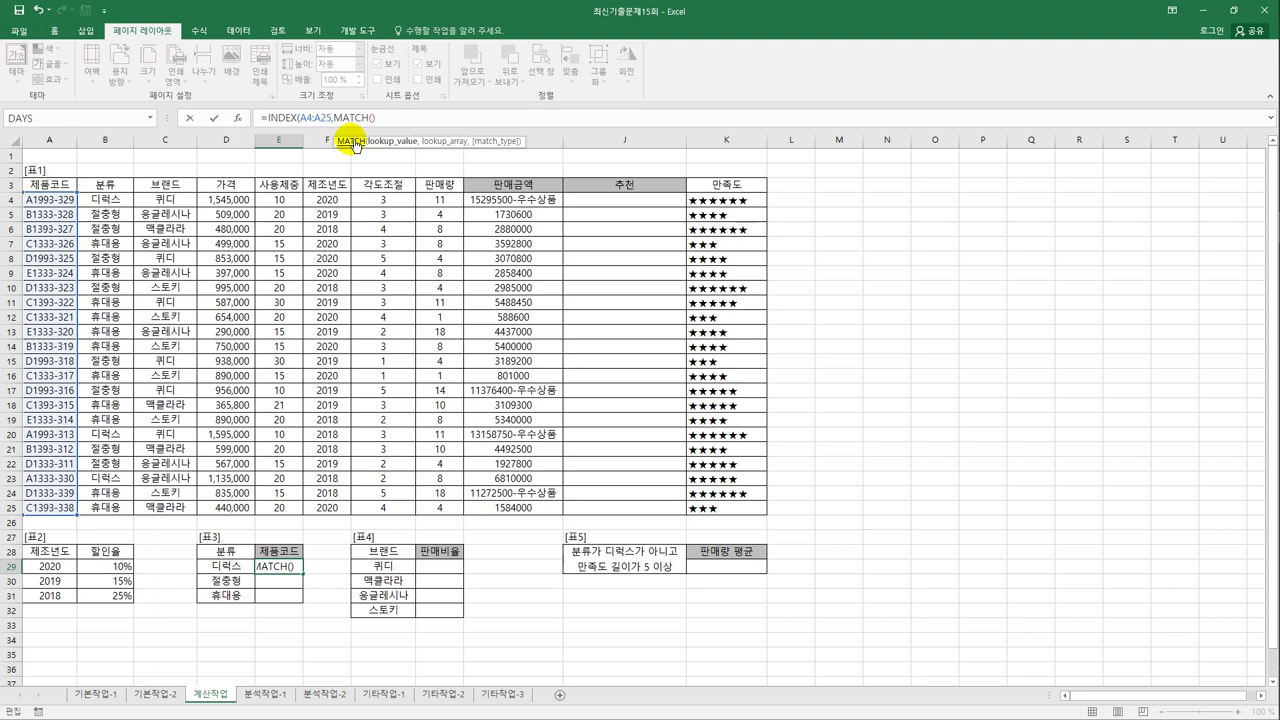
Start a MAX function as MATCH's lookup value in E29 with the category condition ($B$4:$B$25=D29)
{"action": "type", "text": "maxZ"}
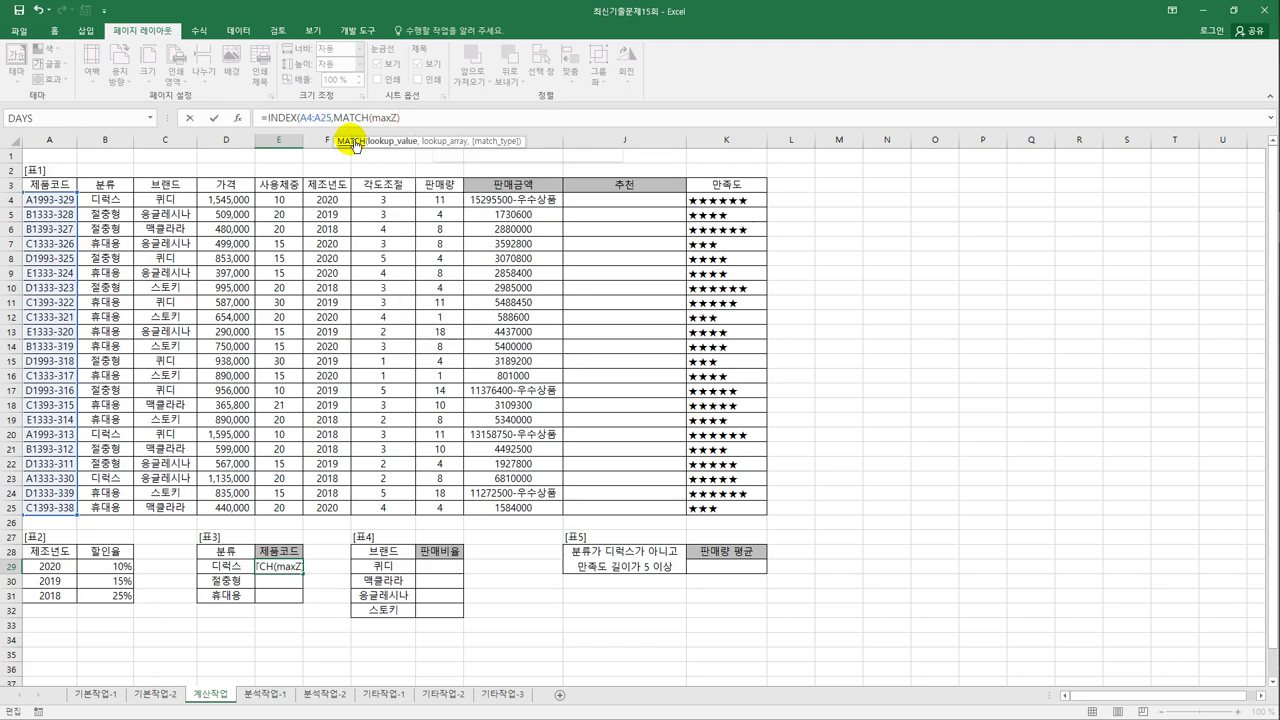
{"action": "key", "text": "BackSpace"}
{"action": "type", "text": "("}
{"action": "left_click", "coordinate": [357, 143]}
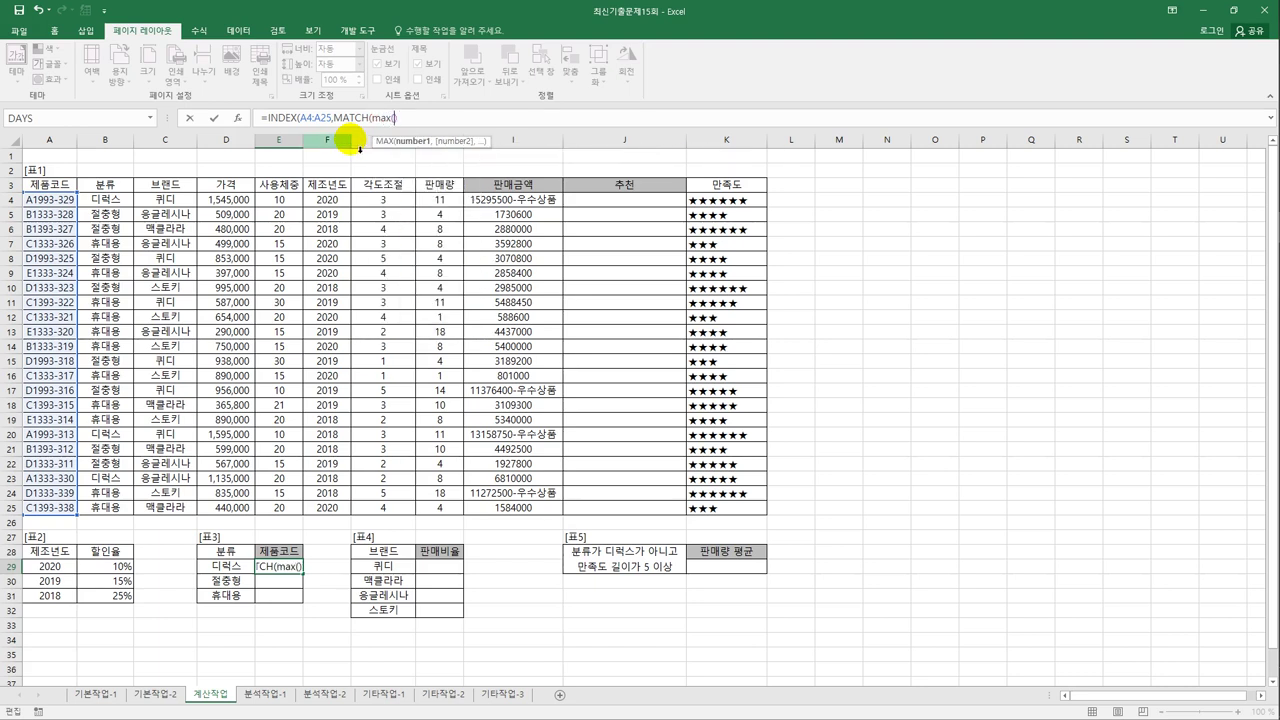
{"action": "type", "text": "("}
{"action": "left_click_drag", "start_coordinate": [103, 200], "coordinate": [99, 508]}
{"action": "key", "text": "F4"}
{"action": "type", "text": ")"}
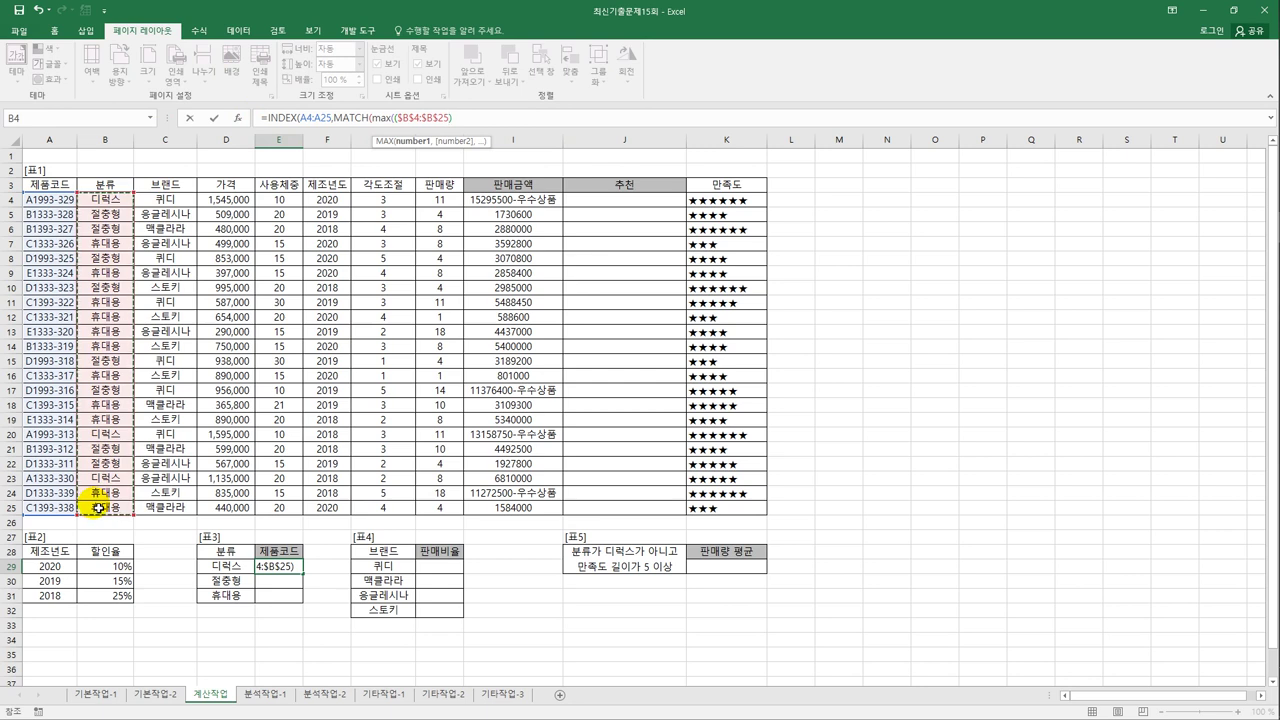
{"action": "type", "text": "="}
{"action": "left_click", "coordinate": [230, 566]}
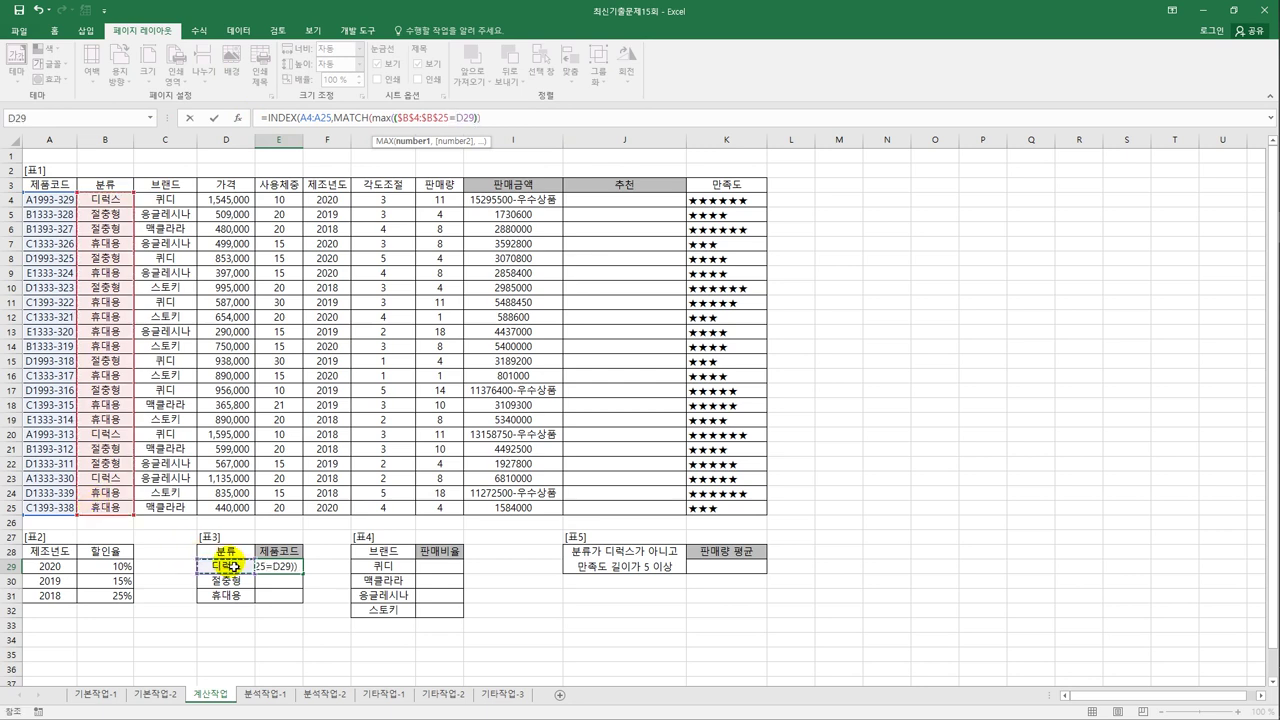
Multiply the category condition inside MAX by the absolute price range $D$4:$D$25
{"action": "type", "text": "*)"}
{"action": "left_click_drag", "start_coordinate": [232, 201], "coordinate": [226, 509]}
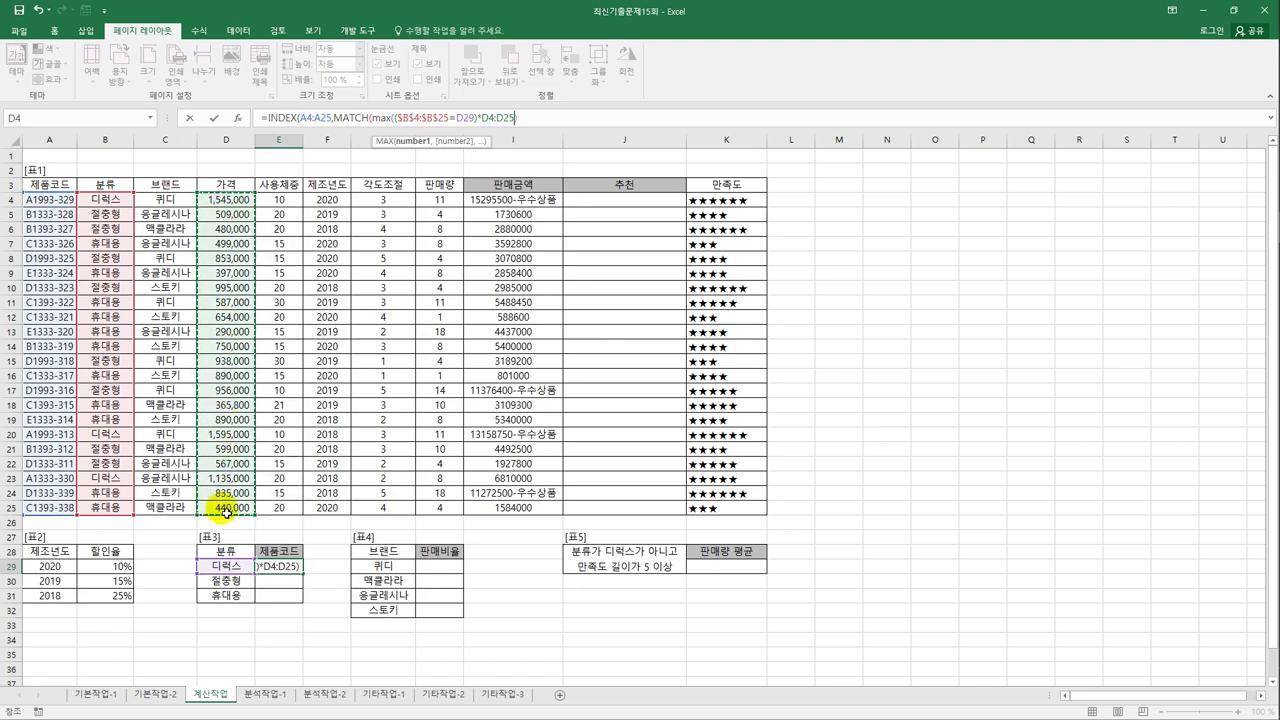
{"action": "key", "text": "F4"}
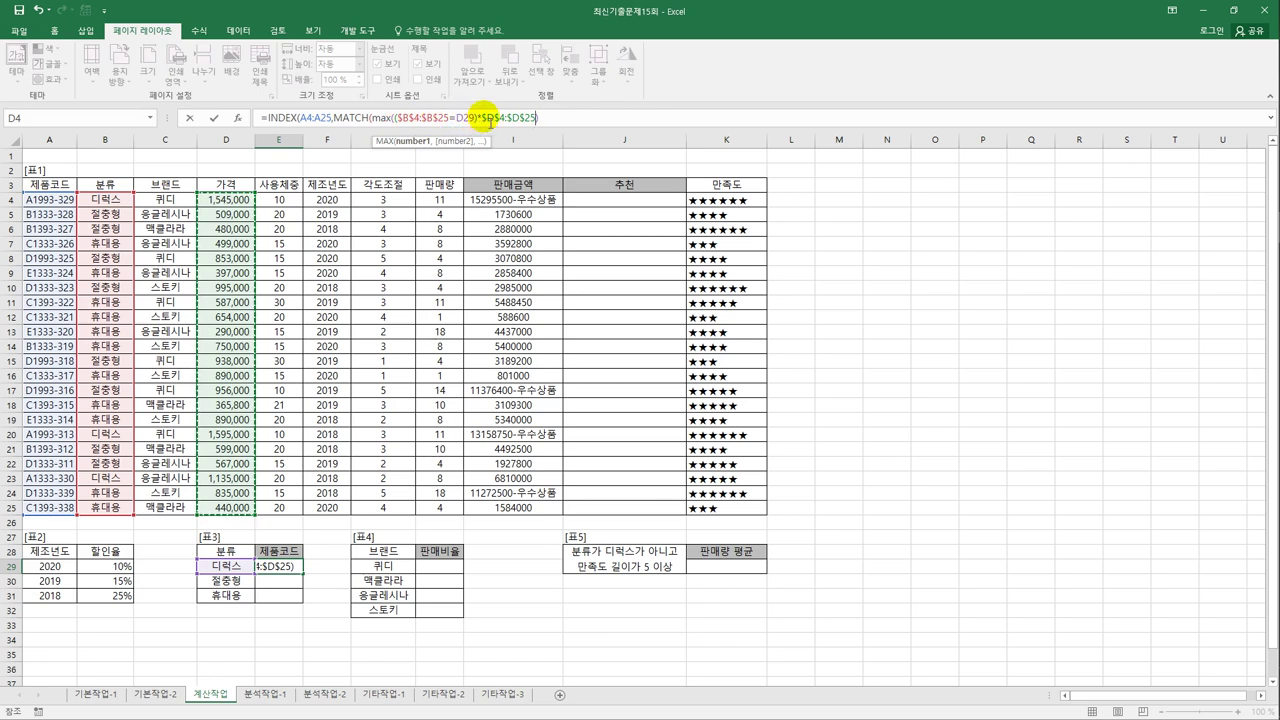
{"action": "left_click", "coordinate": [550, 119]}
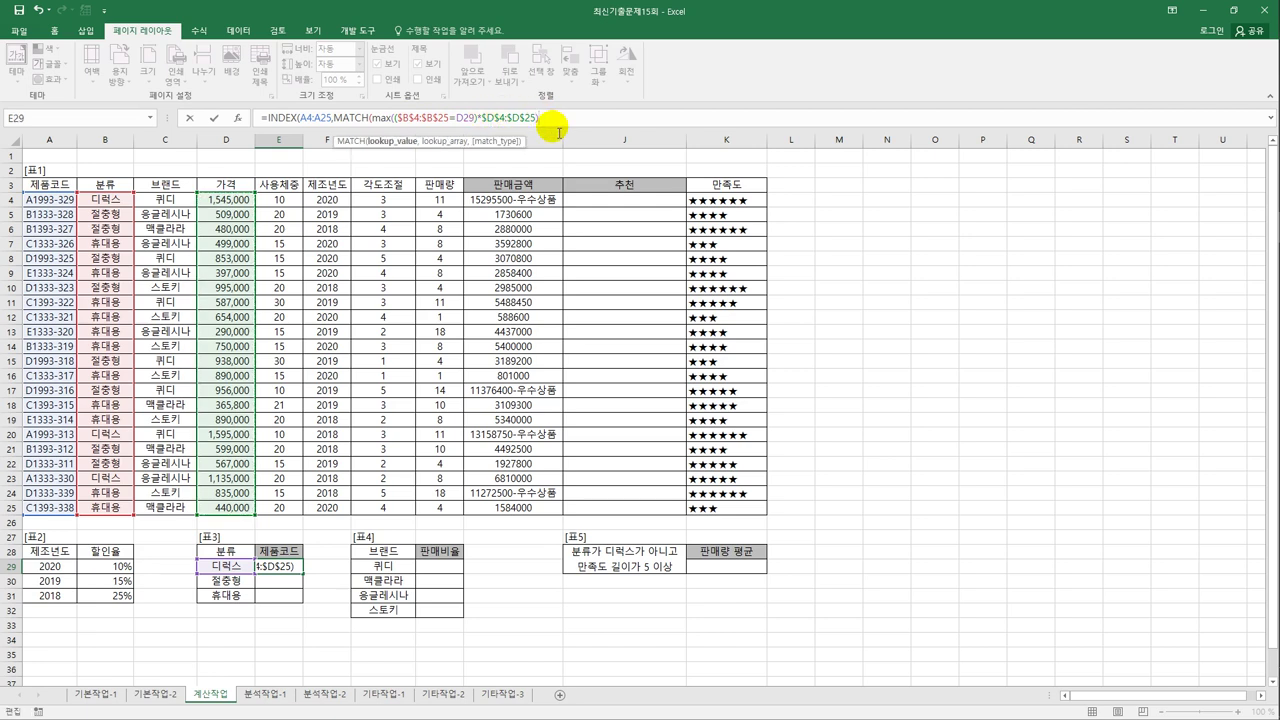
Copy the expression ($B$4:$B$25=D29)*$D$4:$D$25 from MAX into MATCH's lookup array argument
{"action": "type", "text": ","}
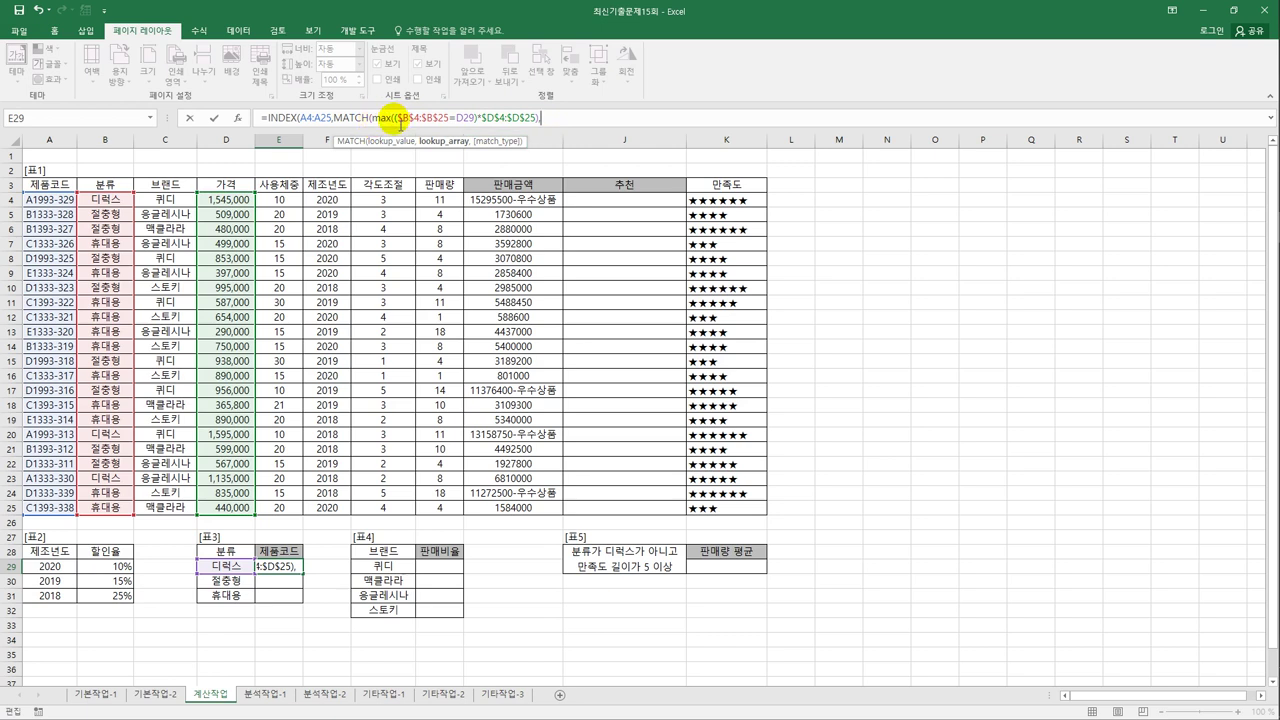
{"action": "left_click_drag", "start_coordinate": [400, 125], "coordinate": [540, 126]}
{"action": "key", "text": "ctrl+c"}
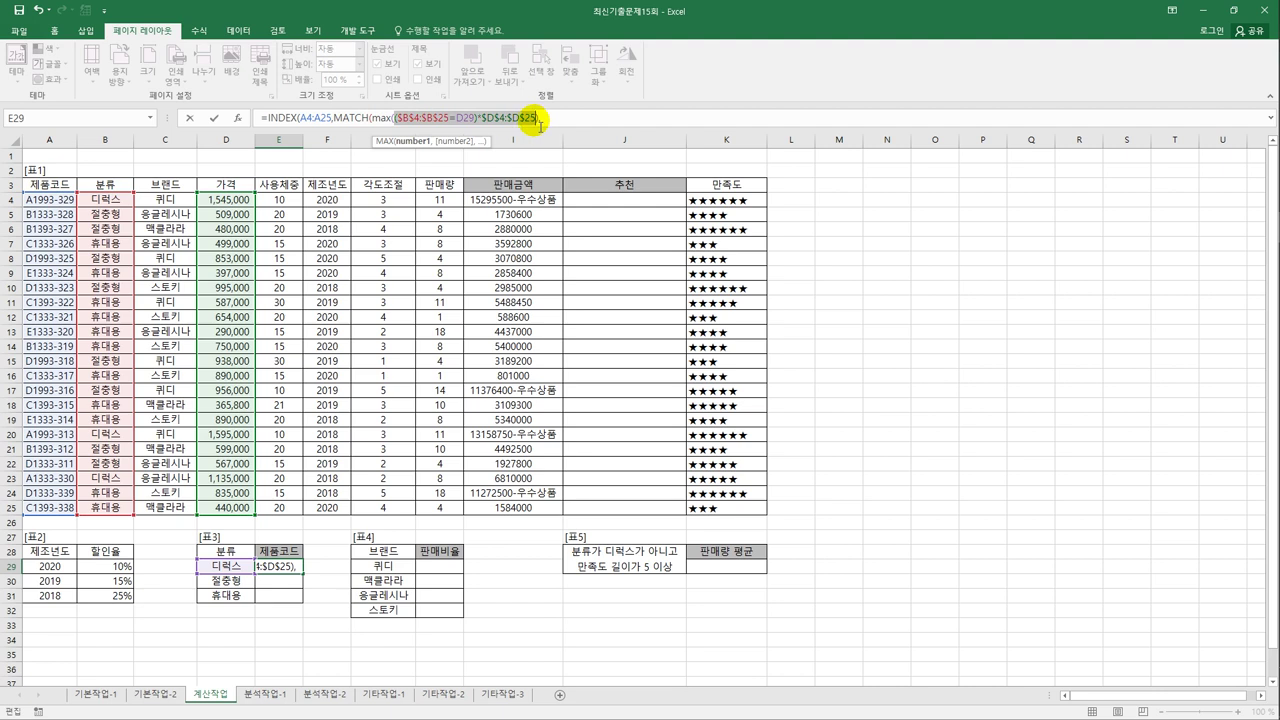
{"action": "left_click", "coordinate": [545, 120]}
{"action": "key", "text": "ctrl+v"}
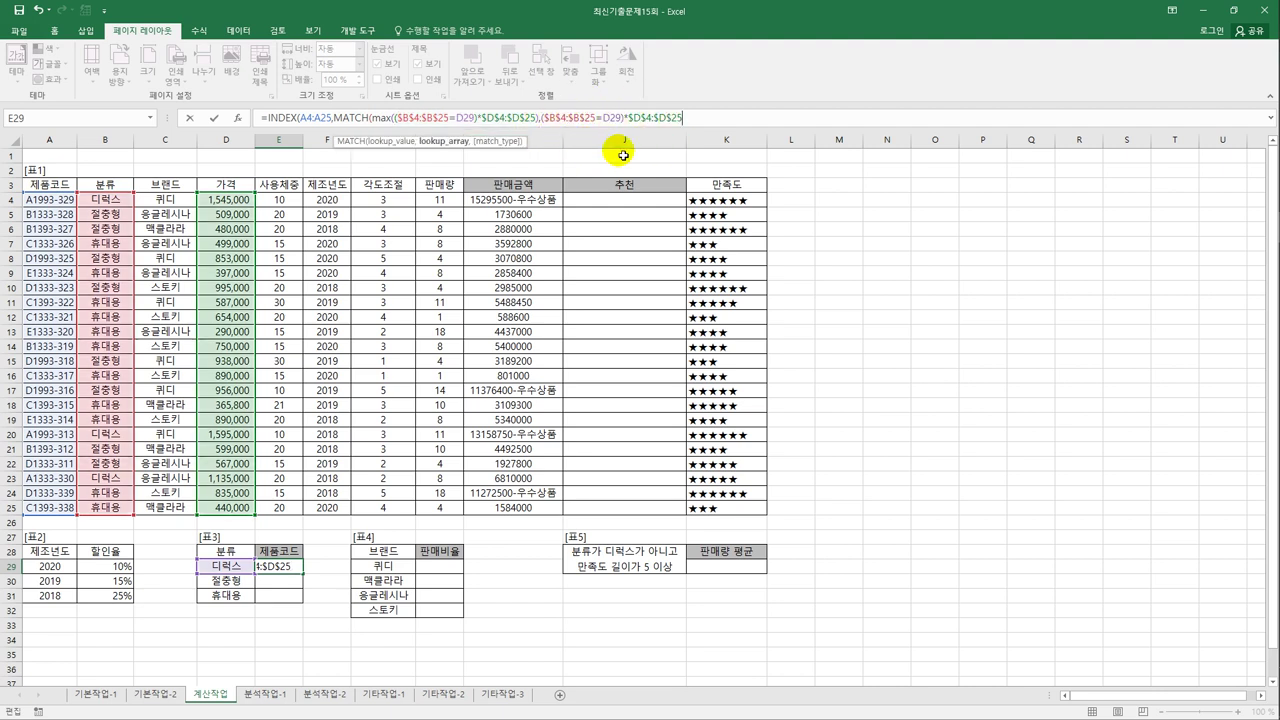
Complete E29 as an array formula with match type 0, autofit column E and fill the formula down to E31
{"action": "type", "text": ","}
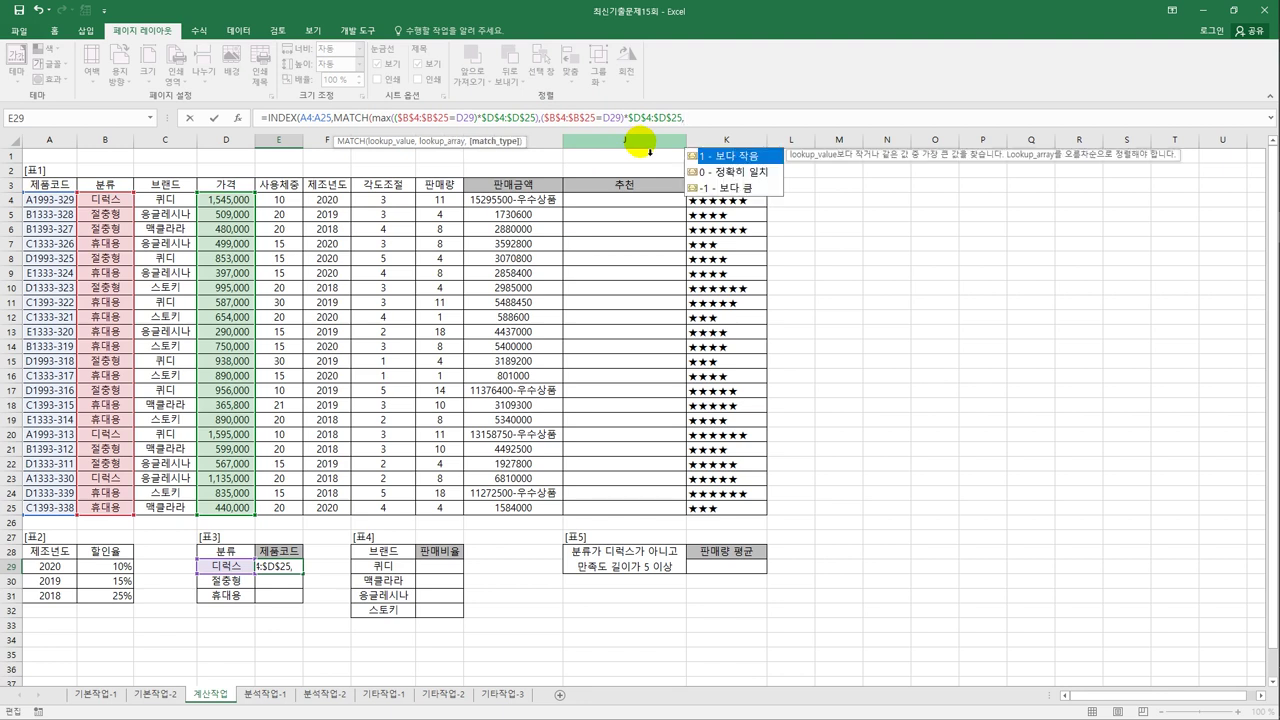
{"action": "type", "text": "0)"}
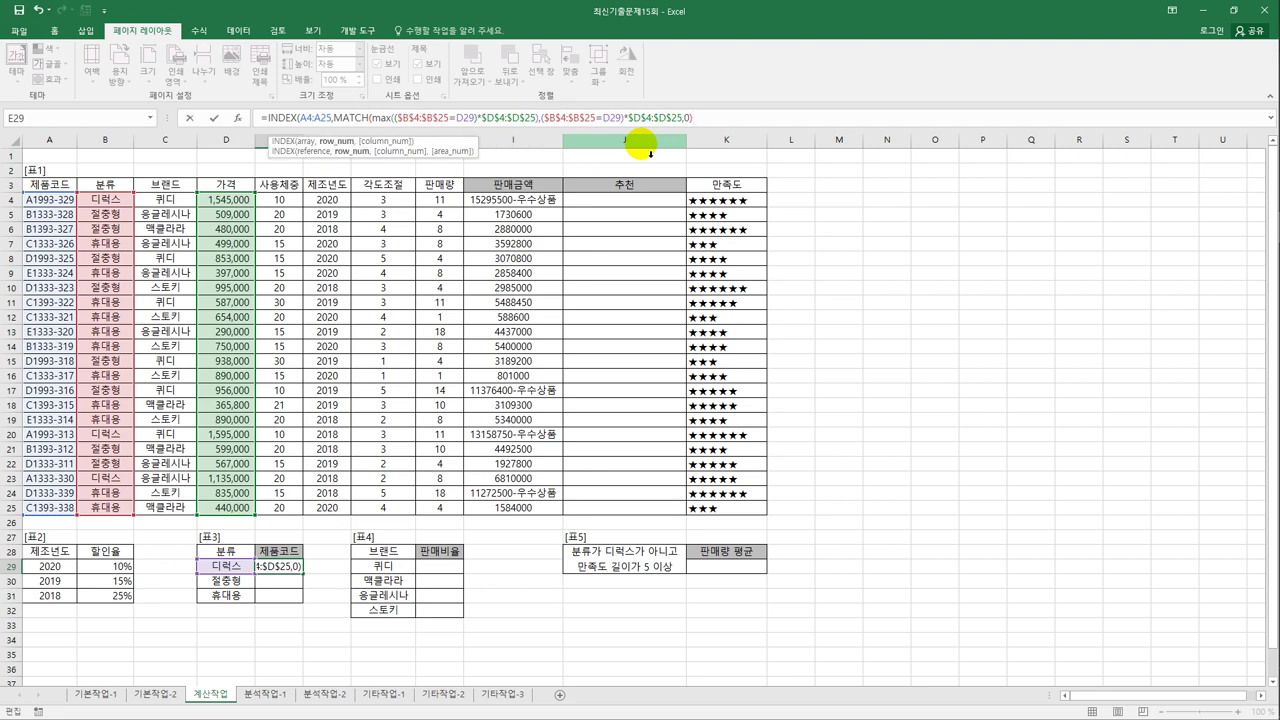
{"action": "type", "text": ")"}
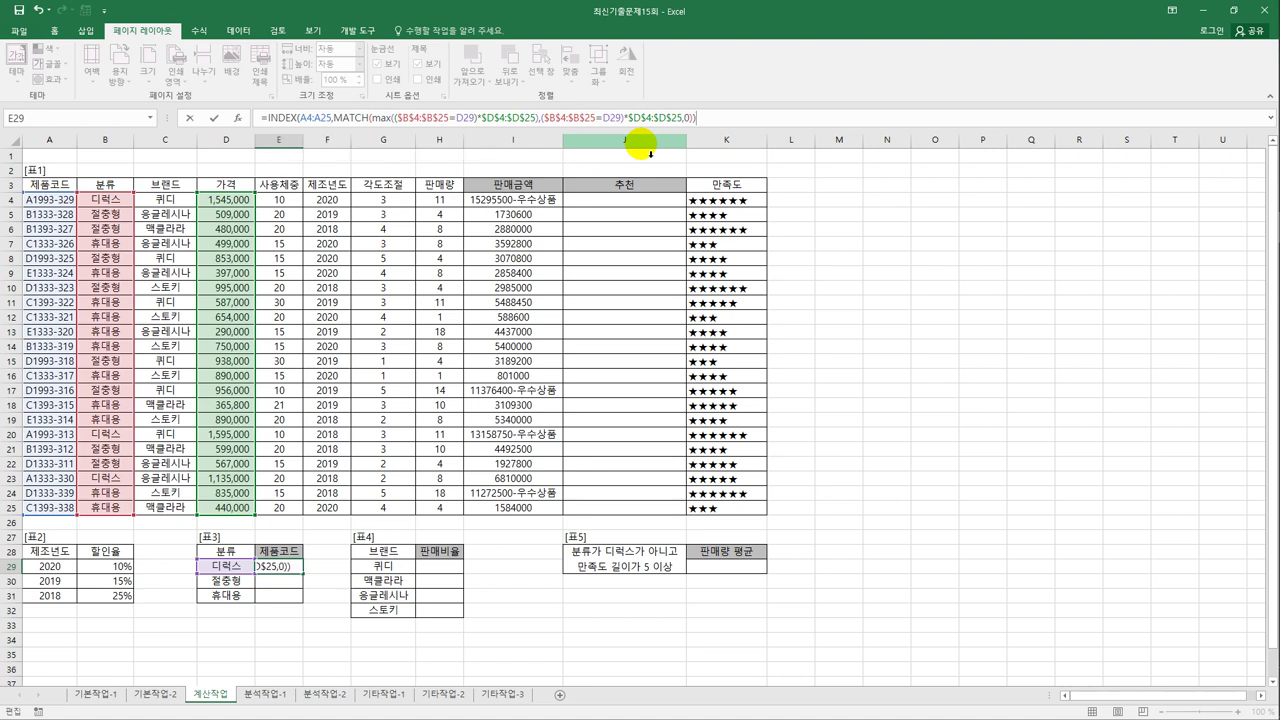
{"action": "key", "text": "ctrl+shift+Return"}
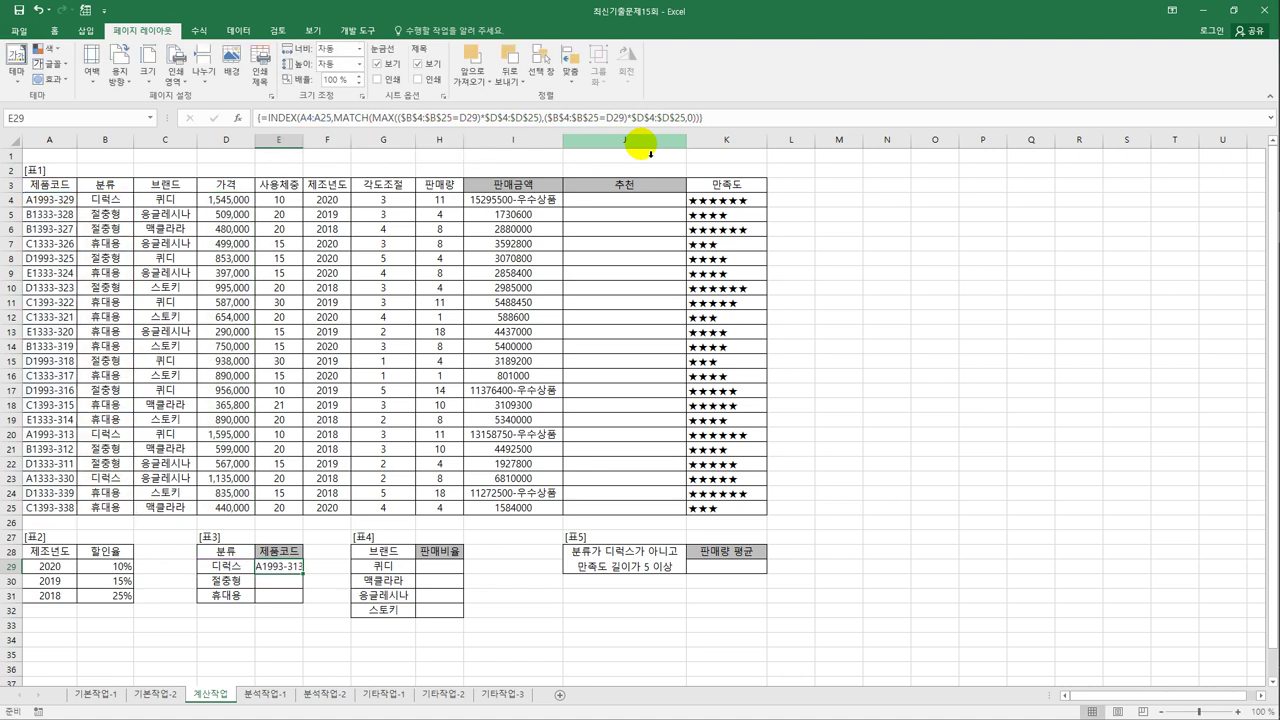
{"action": "double_click", "coordinate": [309, 144]}
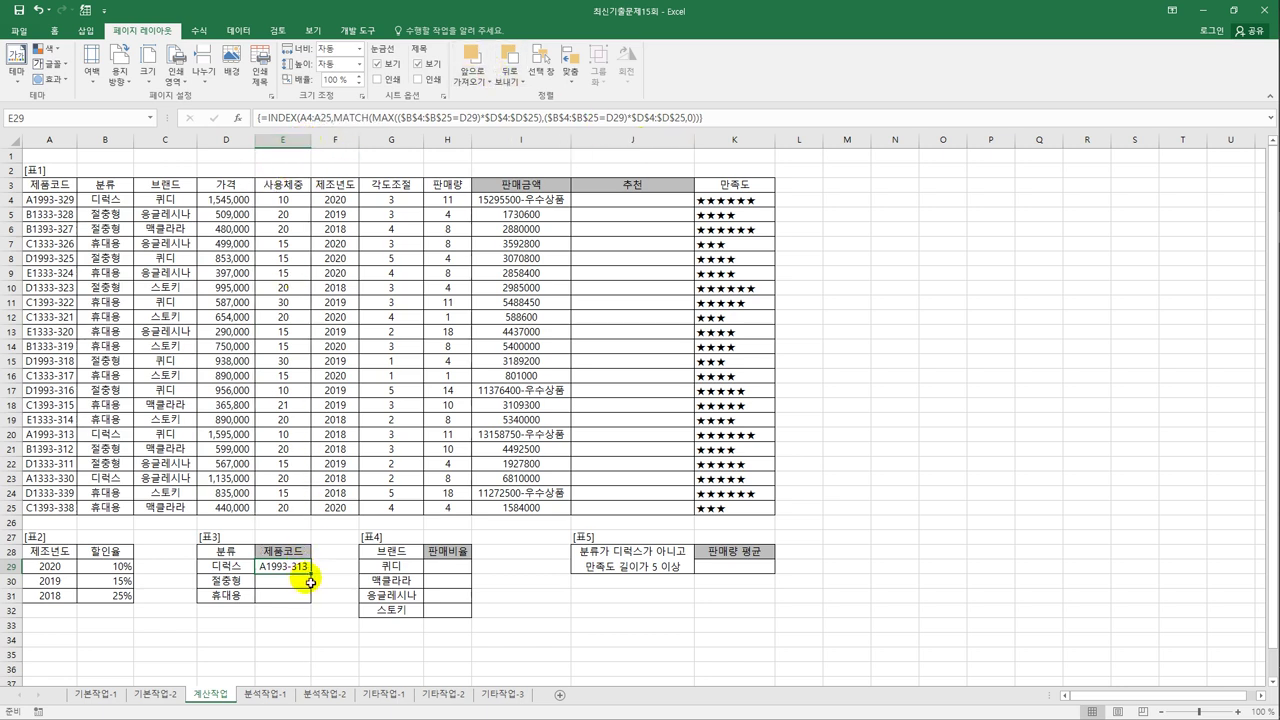
{"action": "left_click_drag", "start_coordinate": [314, 579], "coordinate": [313, 612]}
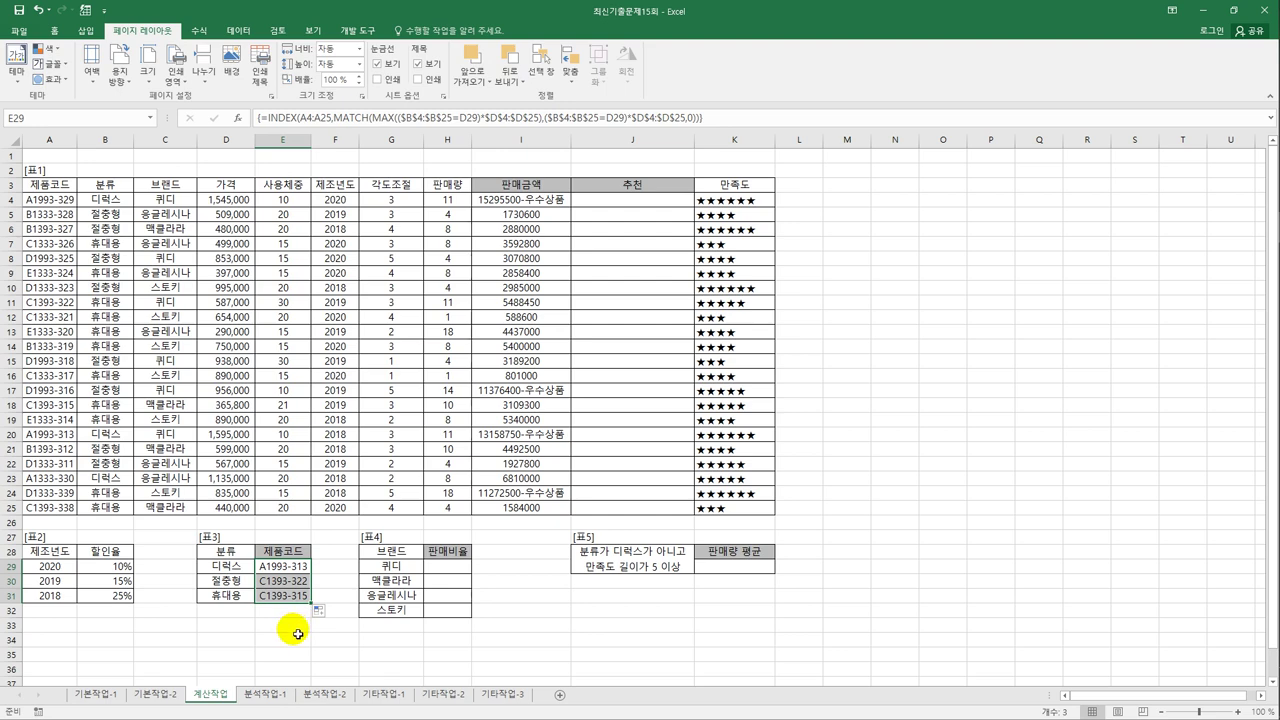
Start a SUMIF formula in H29 of 표4 with the brand range $C$4:$C$25 and the criterion G29
{"action": "left_click", "coordinate": [441, 571]}
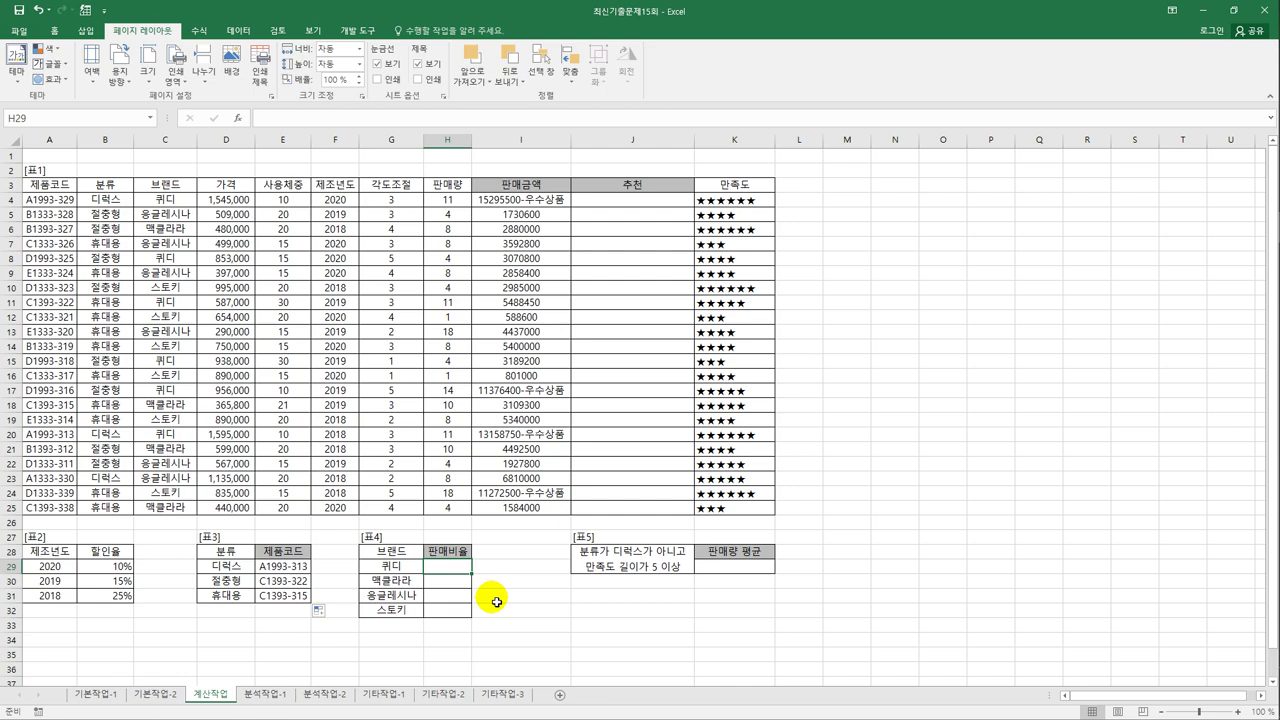
{"action": "type", "text": "="}
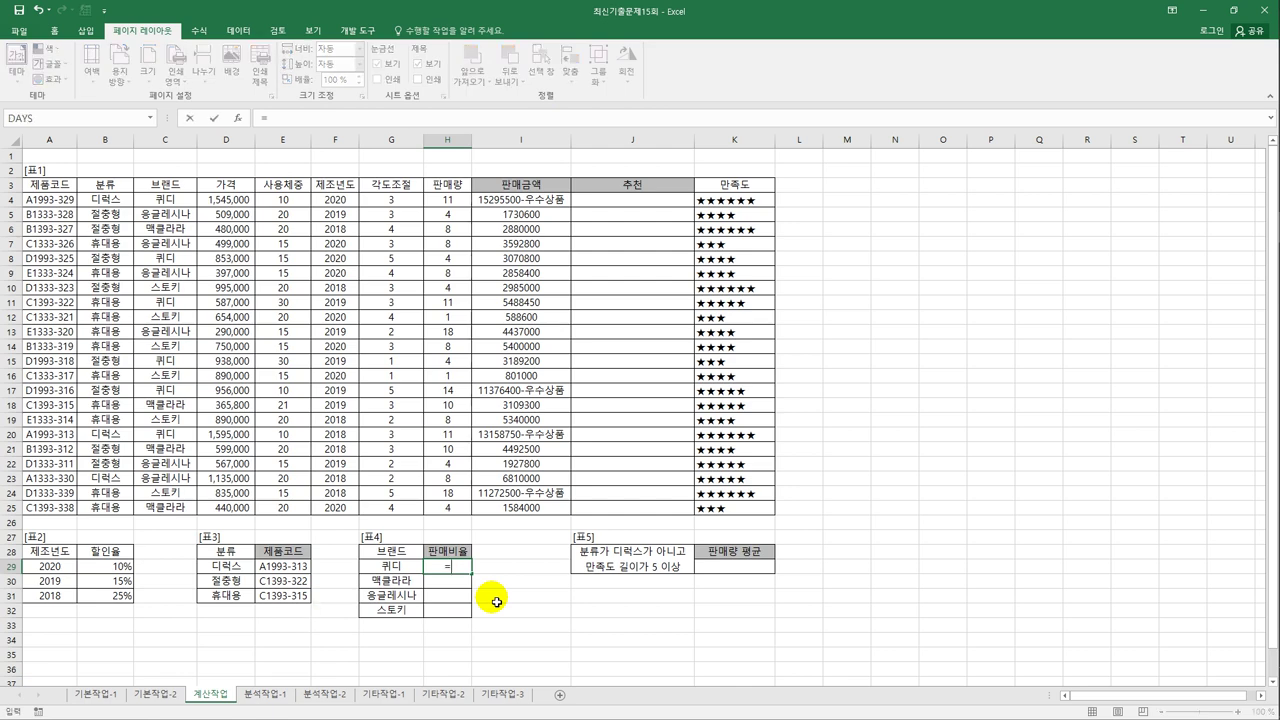
{"action": "type", "text": "sumif("}
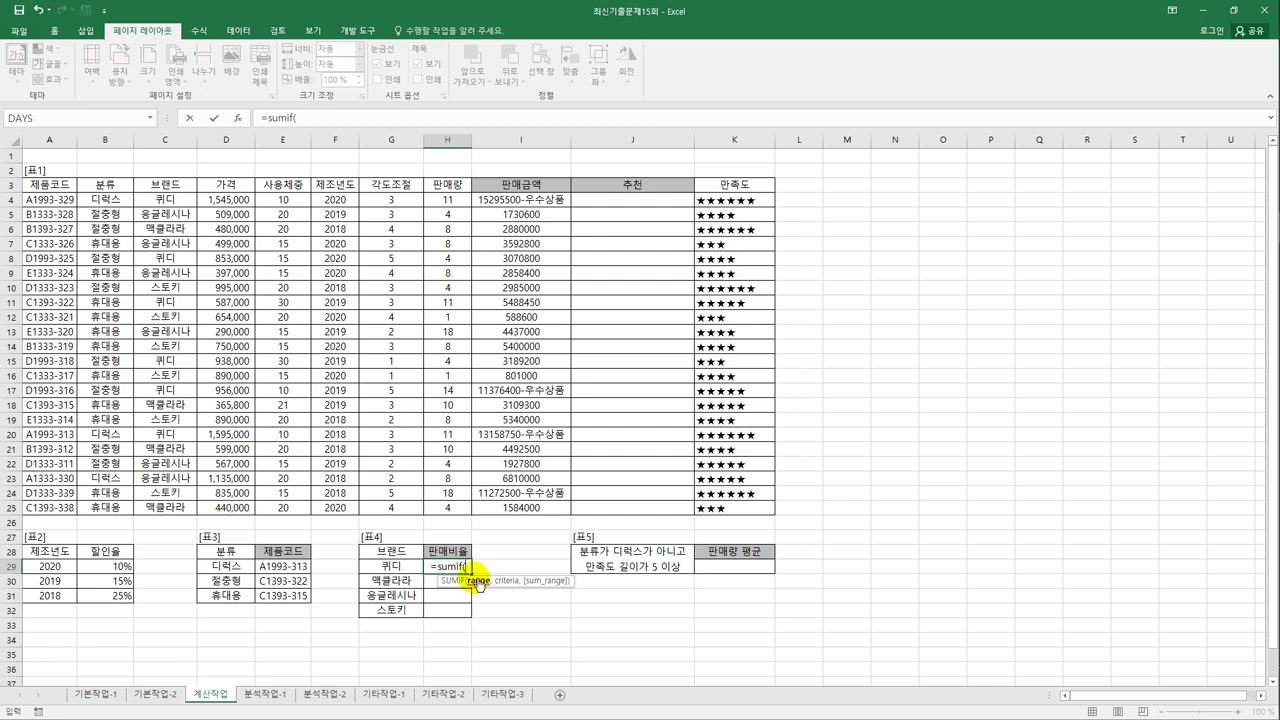
{"action": "left_click_drag", "start_coordinate": [168, 200], "coordinate": [163, 513]}
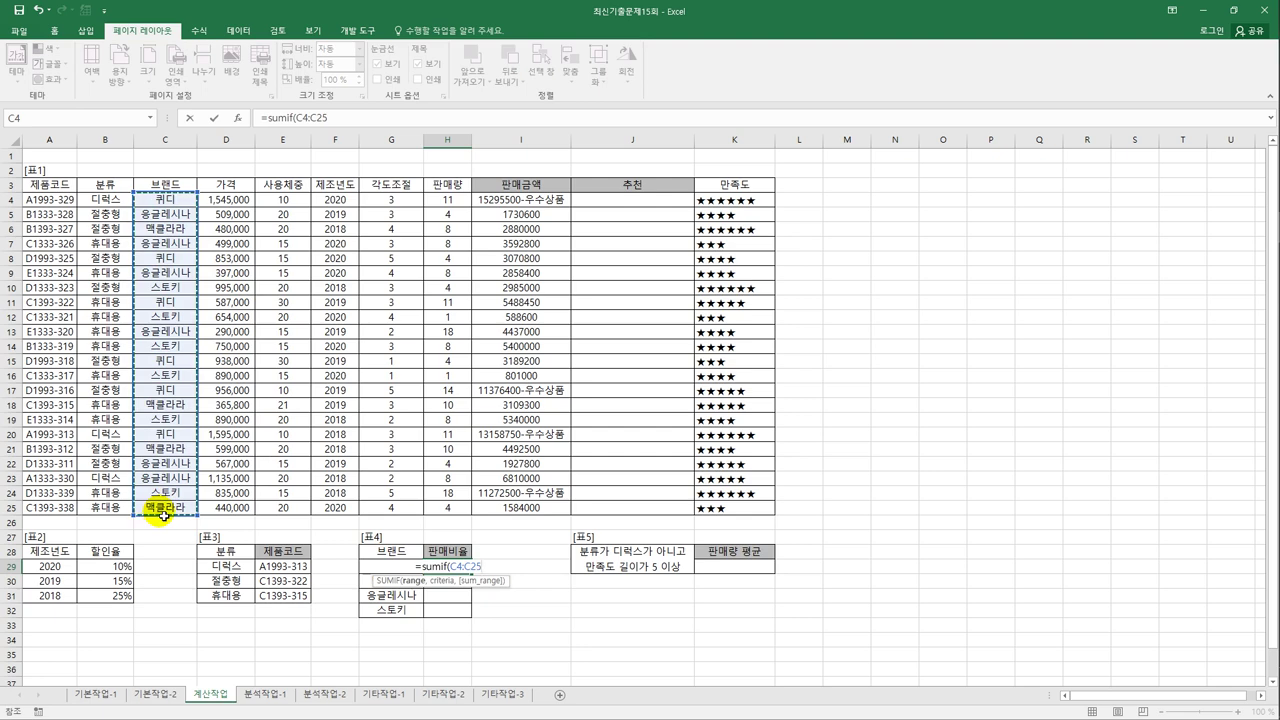
{"action": "key", "text": "F4"}
{"action": "type", "text": ","}
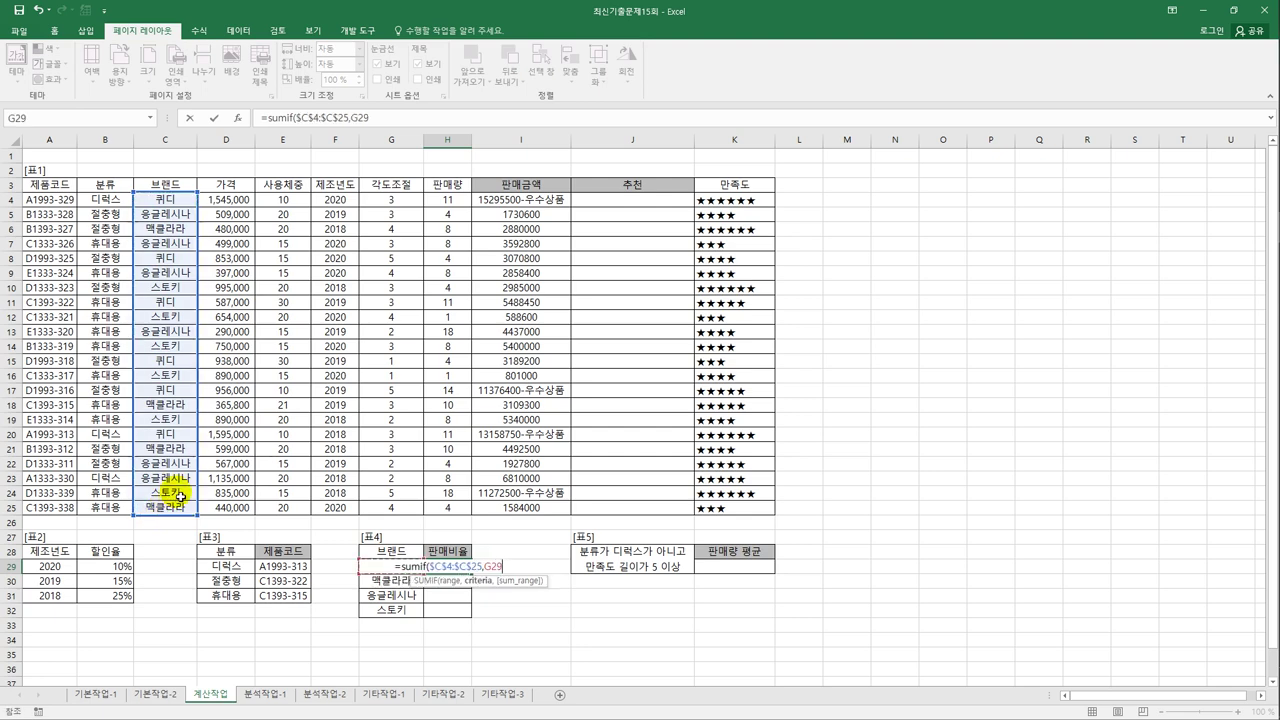
{"action": "left_click", "coordinate": [395, 567]}
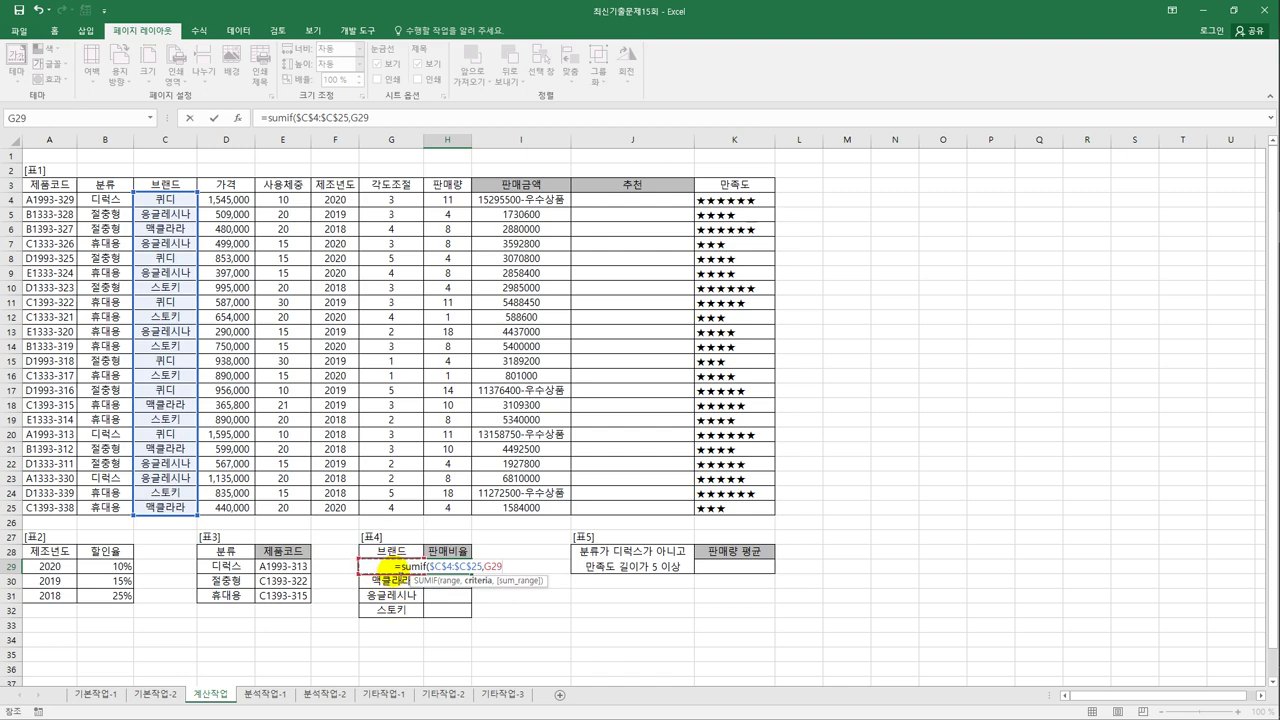
{"action": "type", "text": ","}
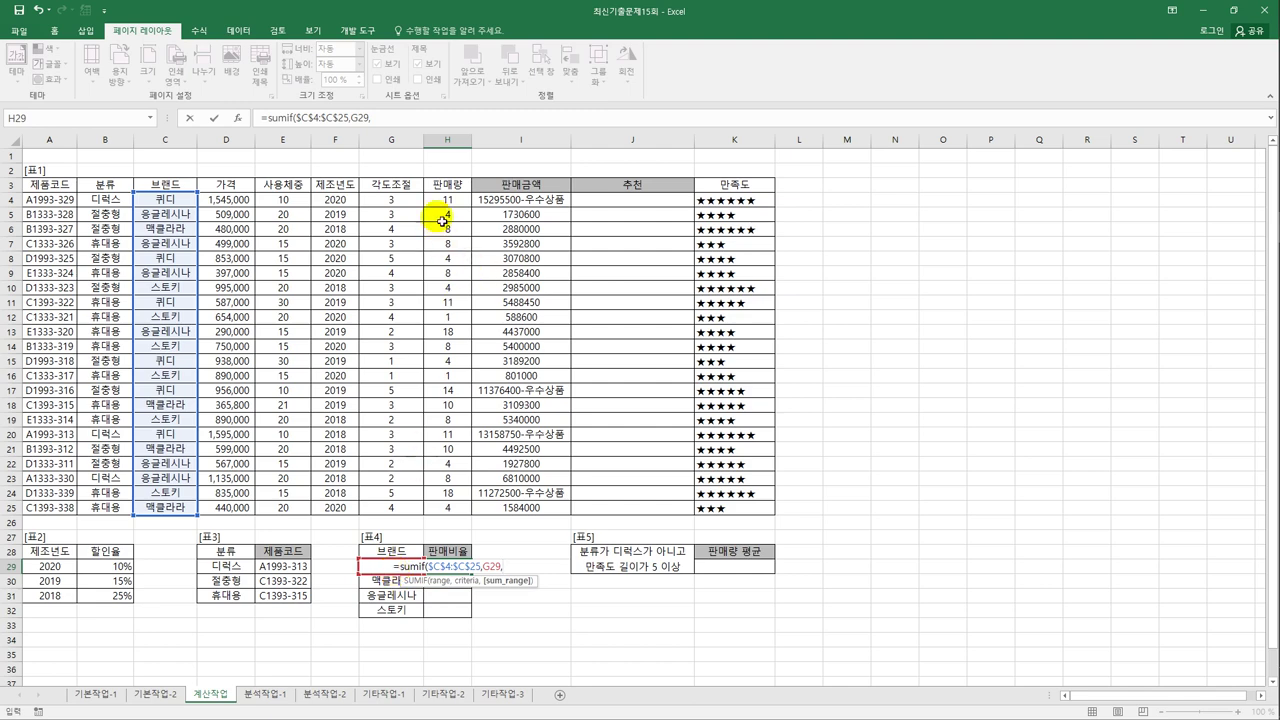
Complete the SUMIF in H29 with the sum range $H$4:$H$25 and fill it down to H32
{"action": "left_click_drag", "start_coordinate": [447, 201], "coordinate": [447, 508]}
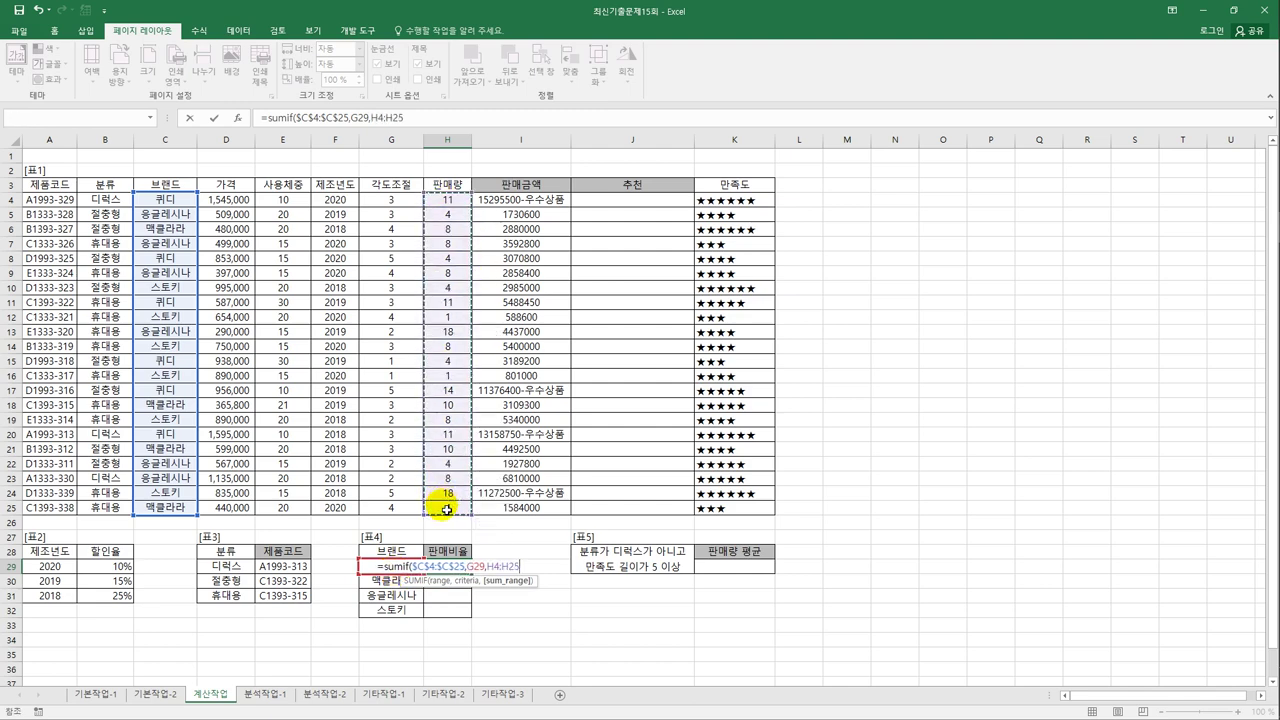
{"action": "key", "text": "F4"}
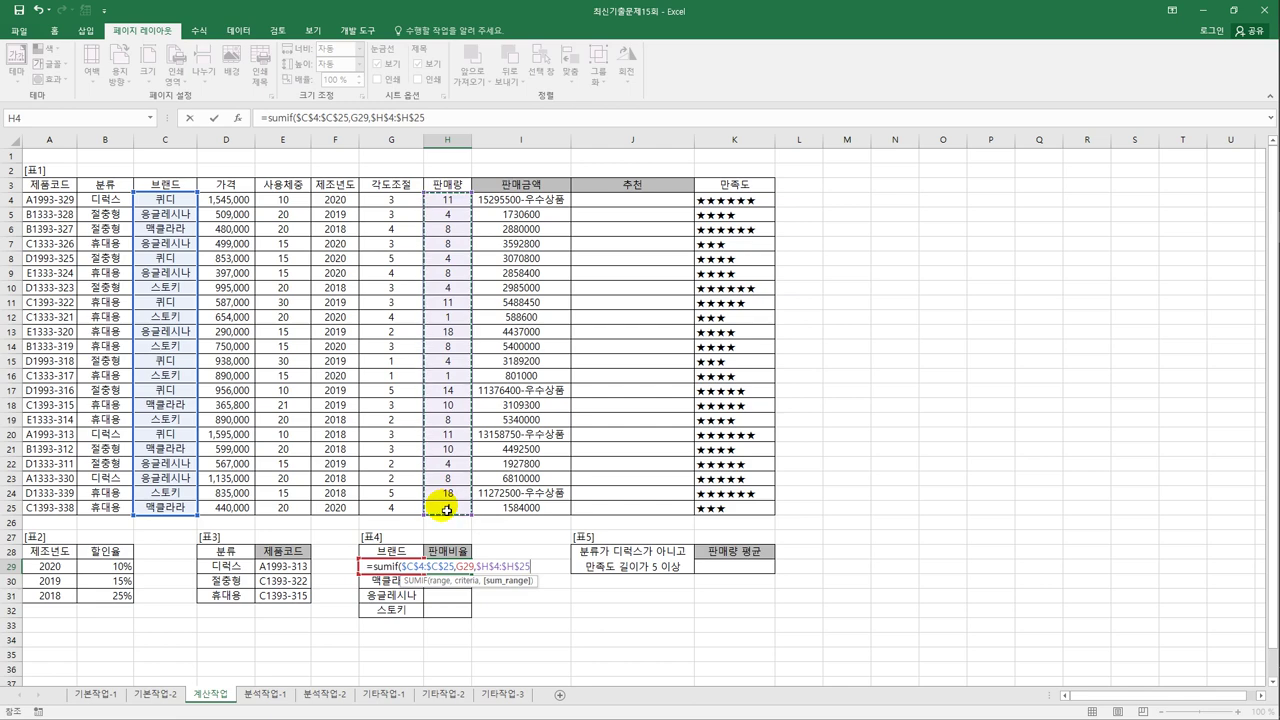
{"action": "type", "text": ")"}
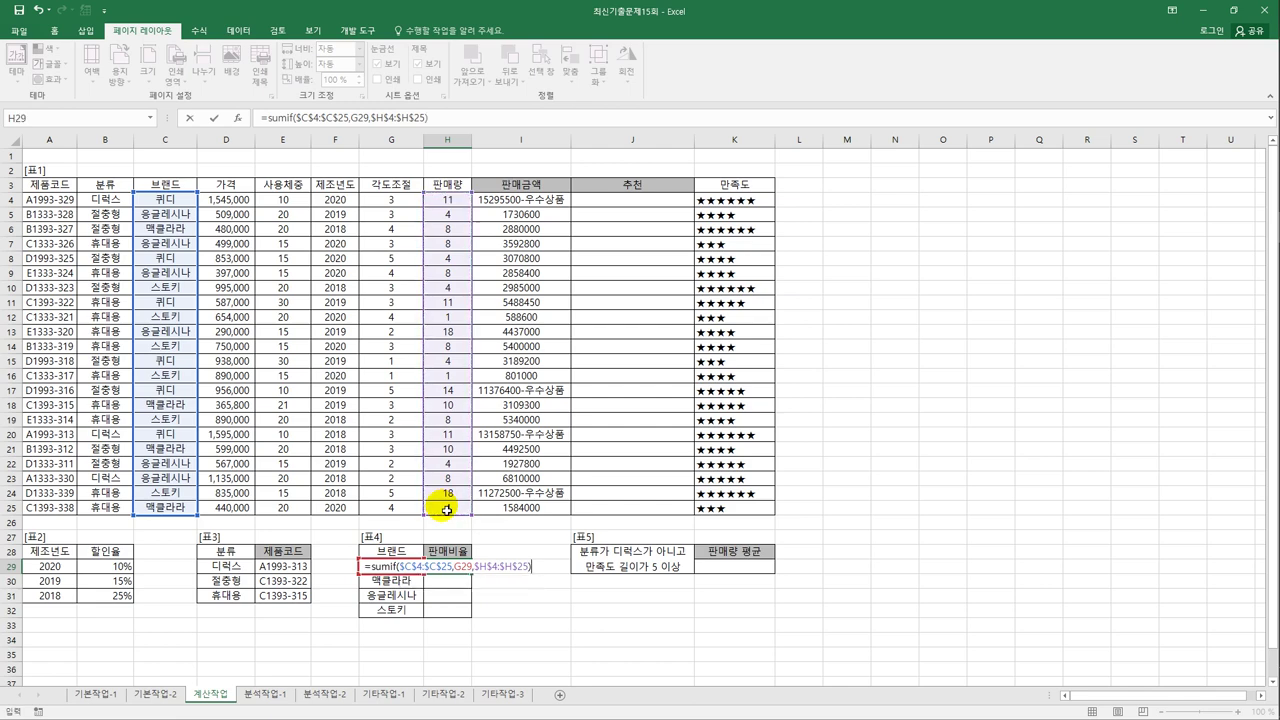
{"action": "key", "text": "Return"}
{"action": "key", "text": "Up"}
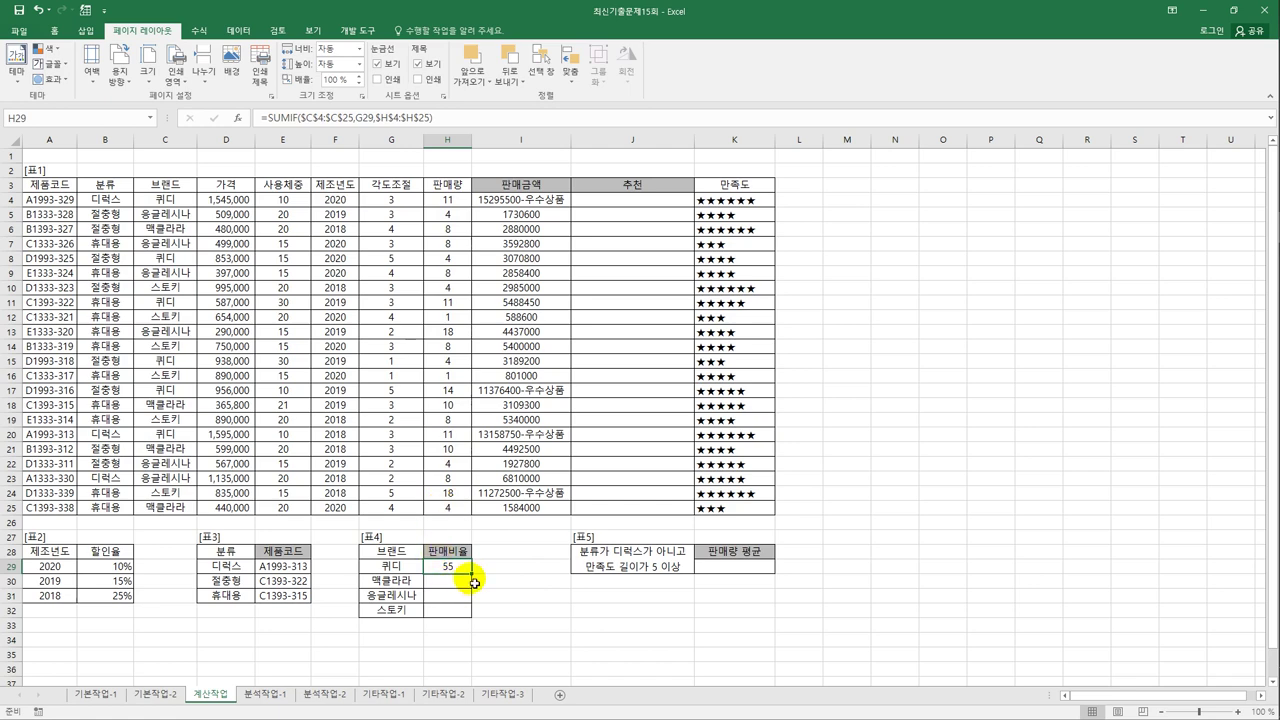
{"action": "left_click_drag", "start_coordinate": [471, 573], "coordinate": [466, 610]}
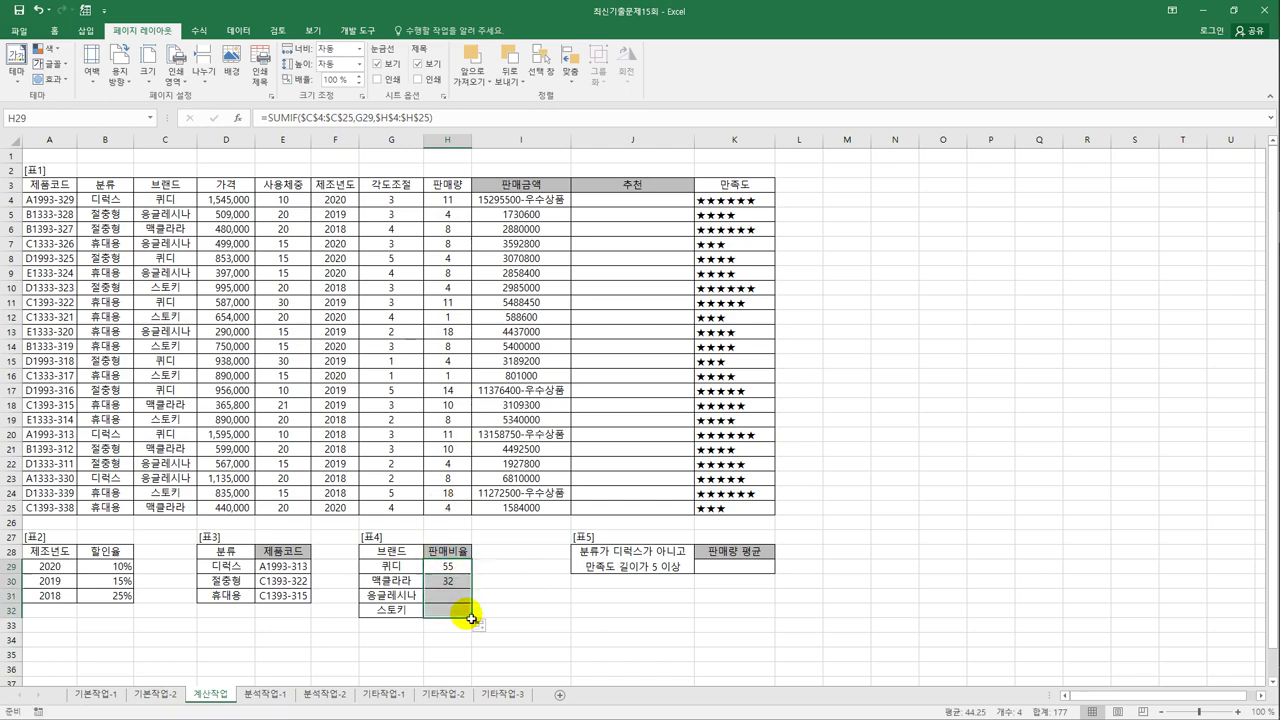
Divide the SUMIF in H29 by SUM($H$4:$H$25) and fill the ratio formula down to H32
{"action": "left_click", "coordinate": [455, 566]}
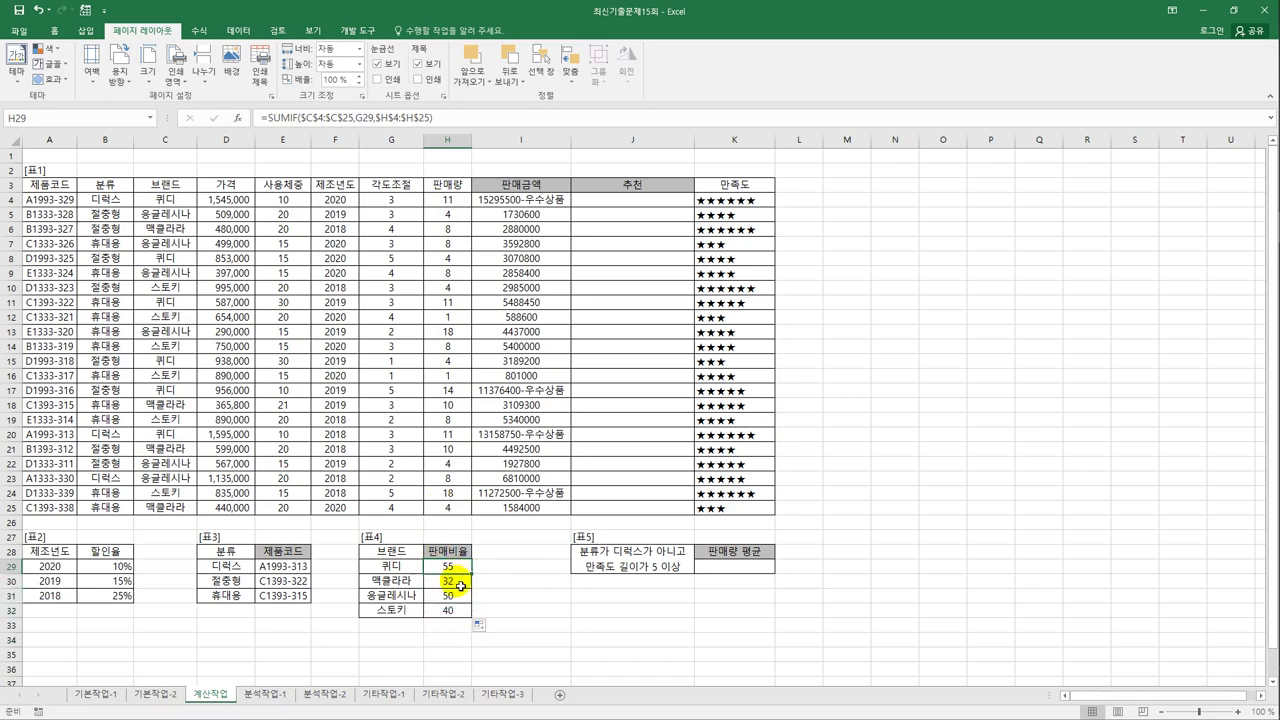
{"action": "left_click", "coordinate": [459, 121]}
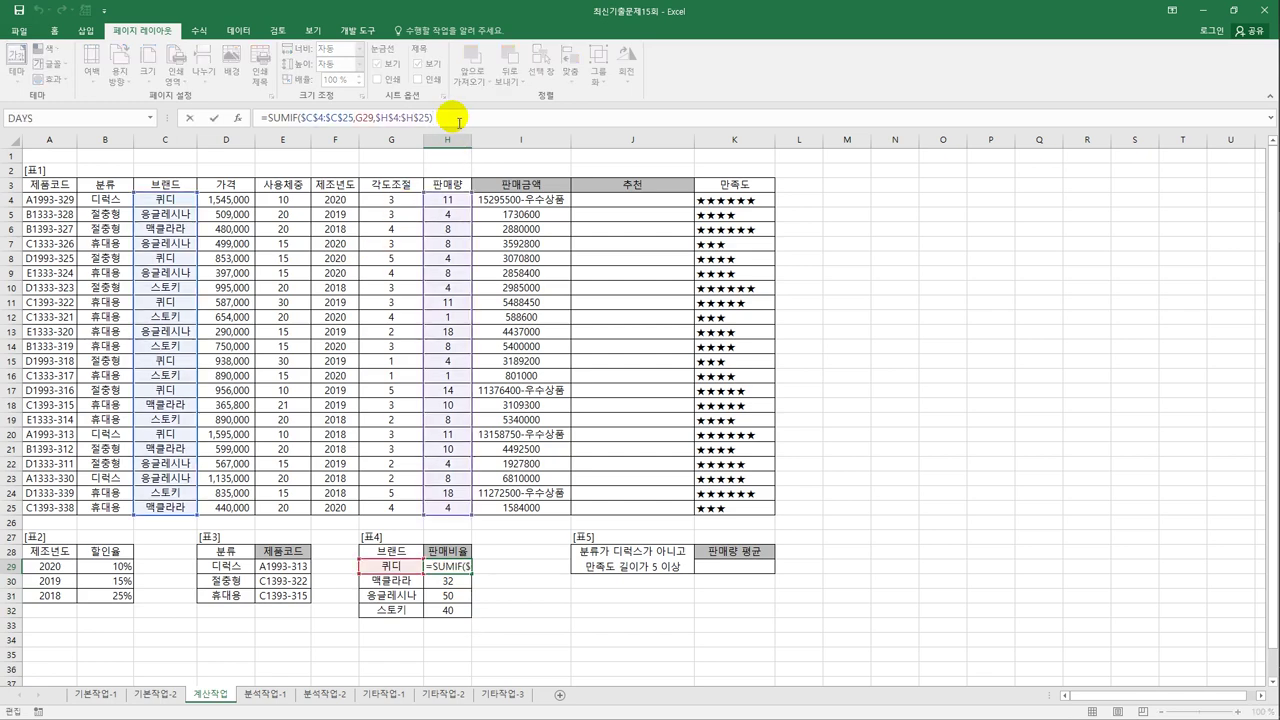
{"action": "type", "text": "/"}
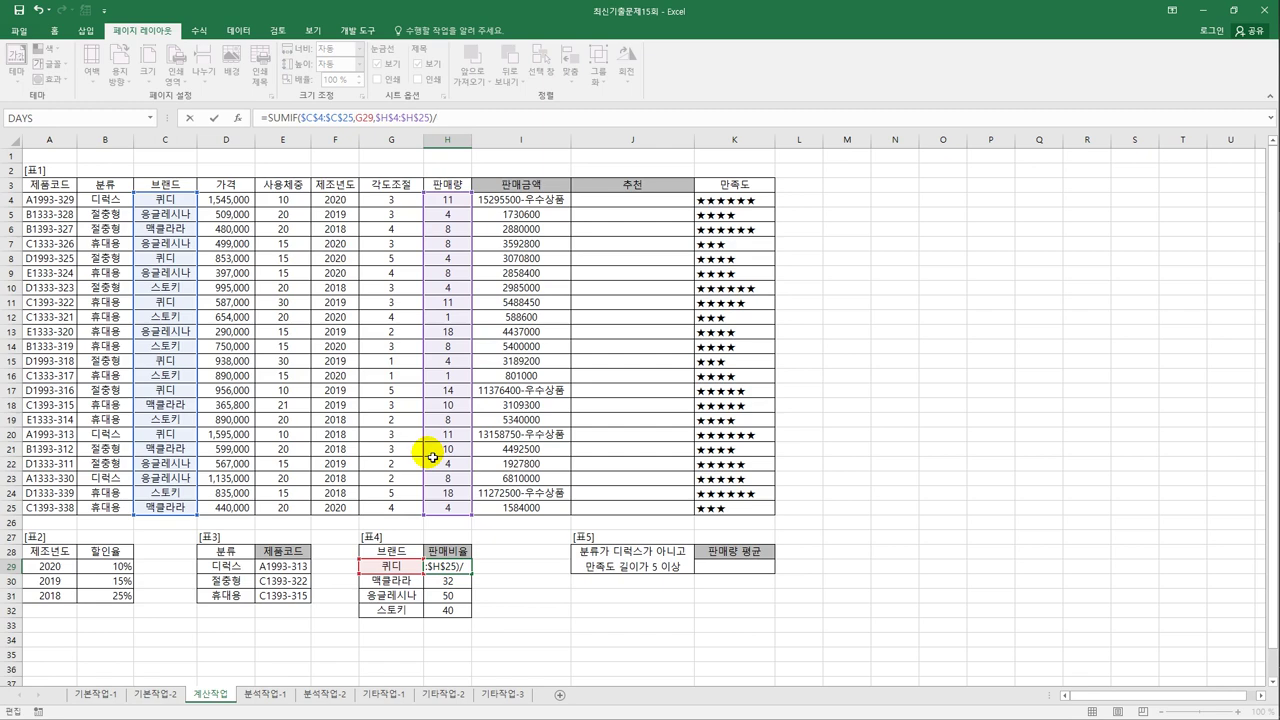
{"action": "type", "text": "sum("}
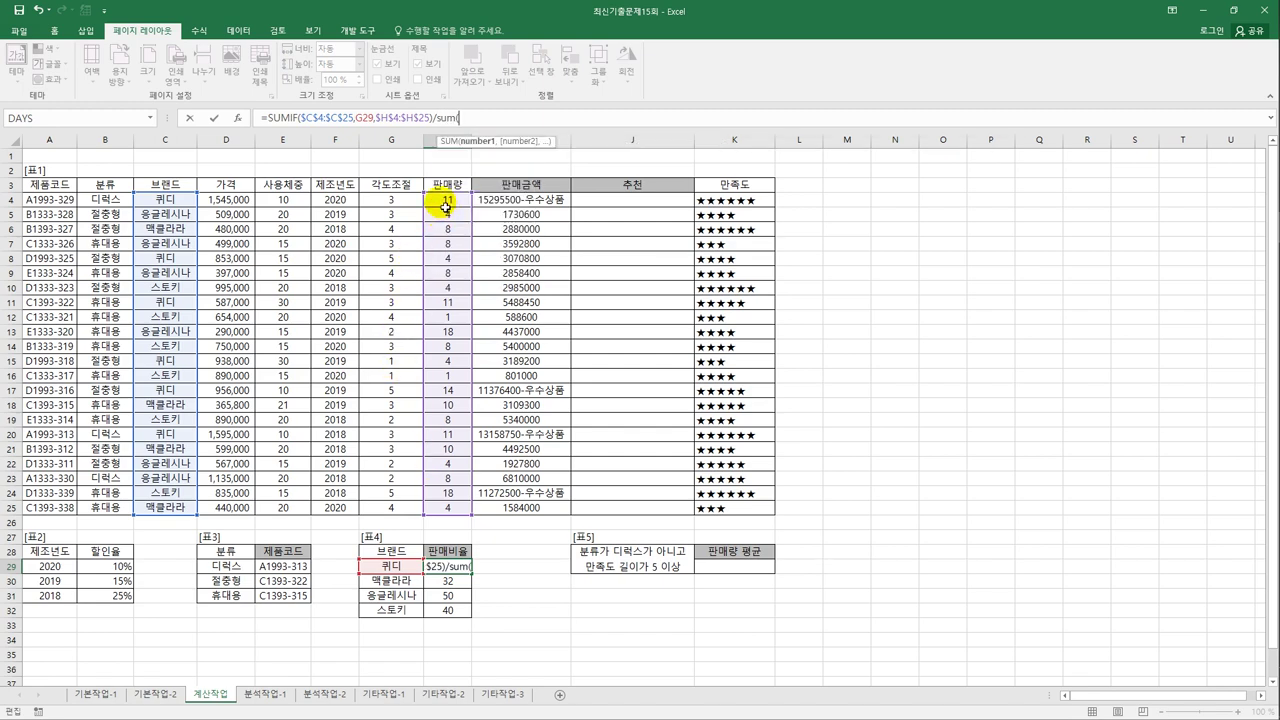
{"action": "left_click_drag", "start_coordinate": [445, 200], "coordinate": [451, 511]}
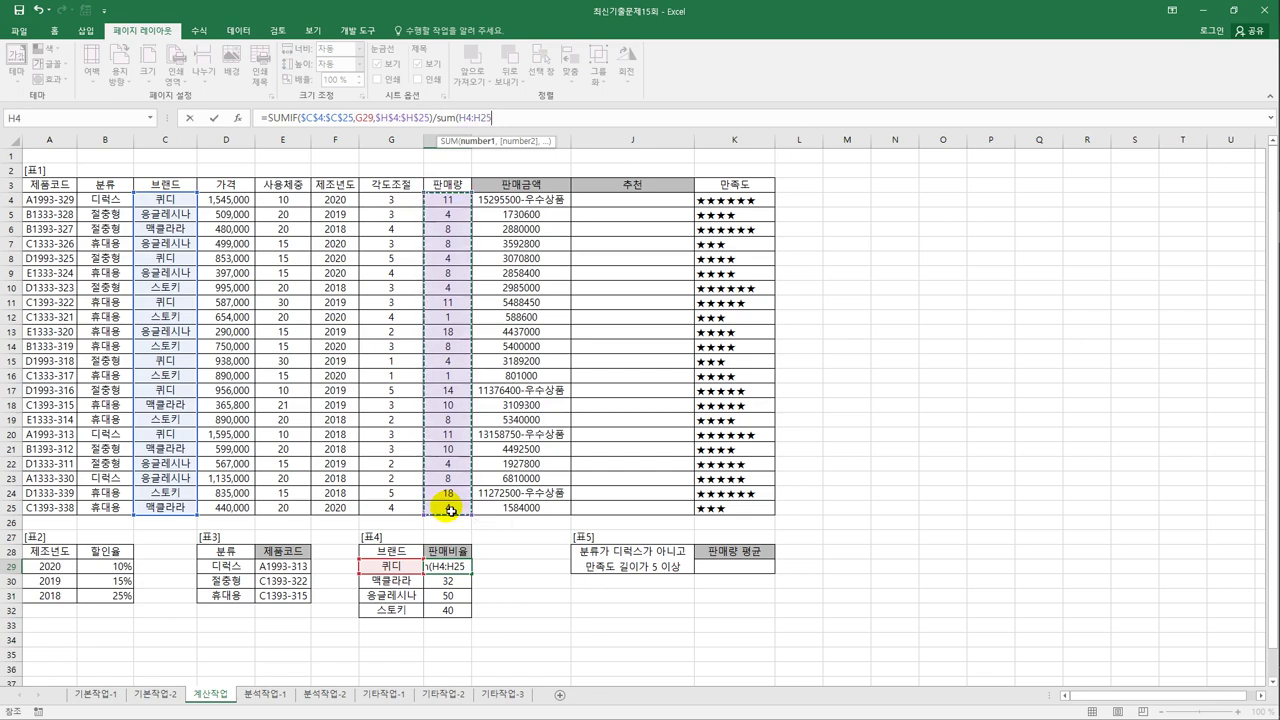
{"action": "key", "text": "F4"}
{"action": "key", "text": "ctrl+Return"}
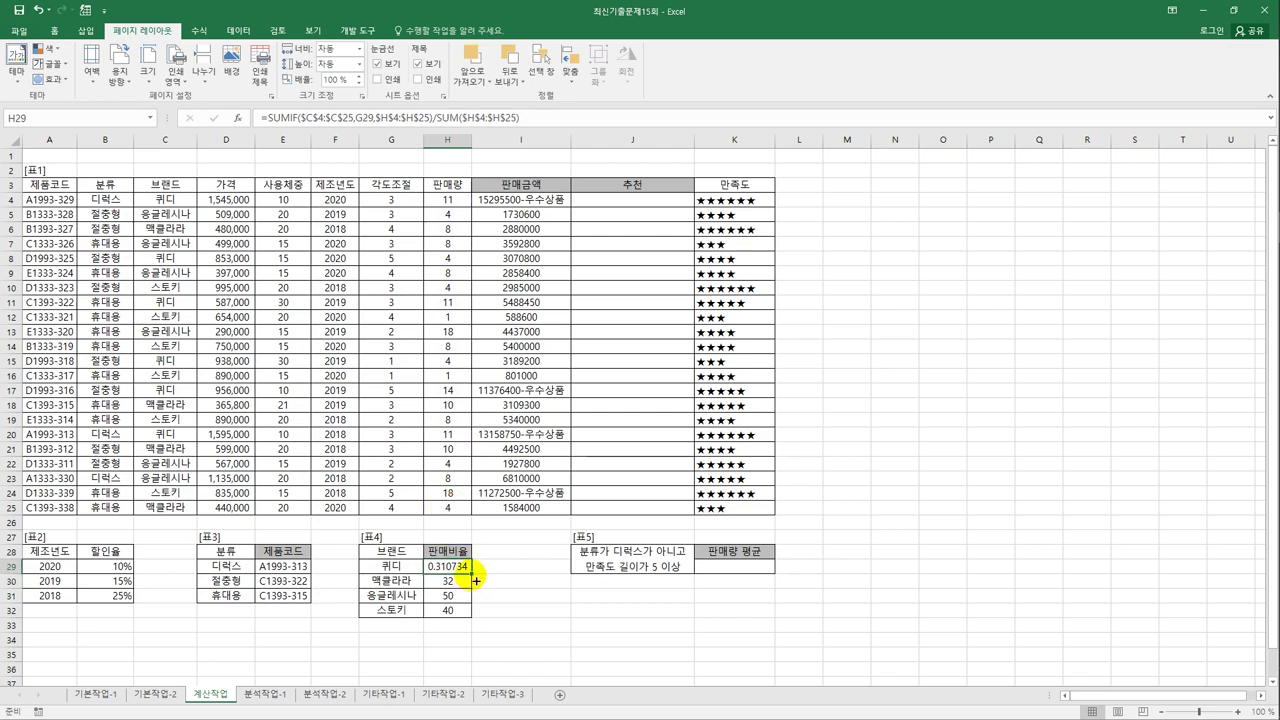
{"action": "left_click_drag", "start_coordinate": [471, 573], "coordinate": [475, 625]}
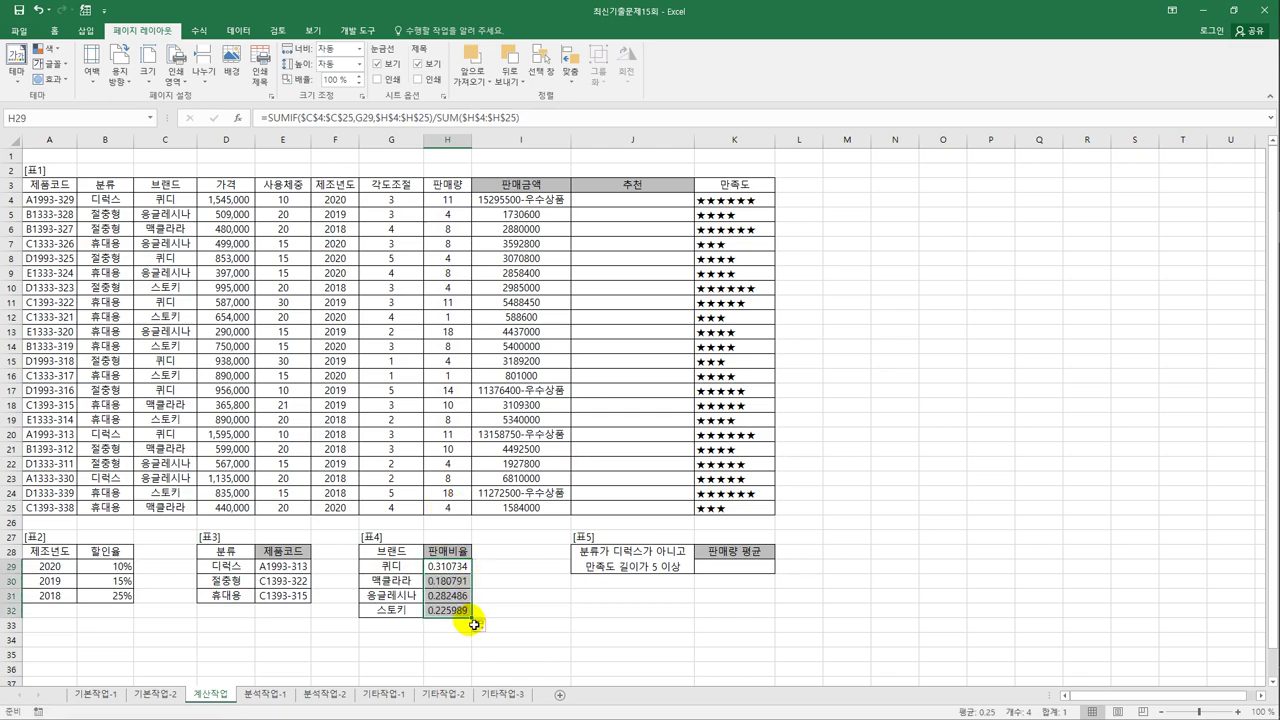
Wrap the ratio formula in H29 in TEXT with the format "0.0%" and fill it down to H32
{"action": "left_click", "coordinate": [450, 567]}
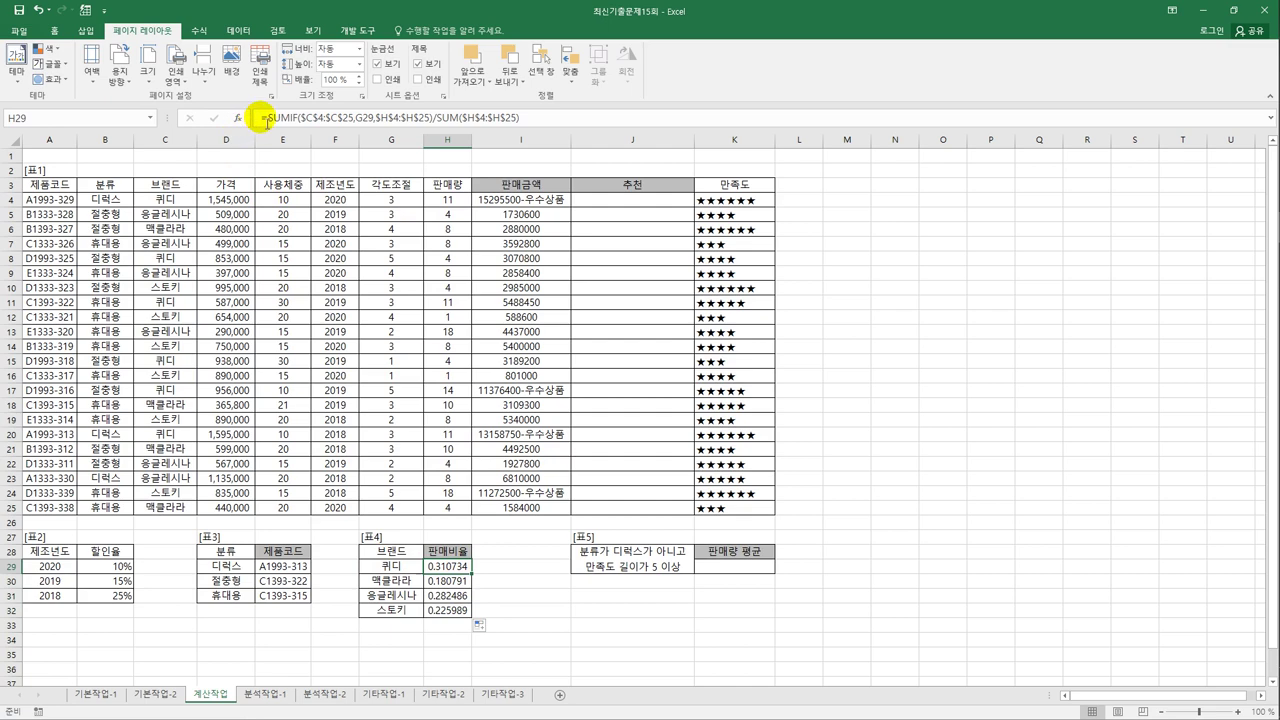
{"action": "left_click", "coordinate": [267, 118]}
{"action": "type", "text": "TEXT("}
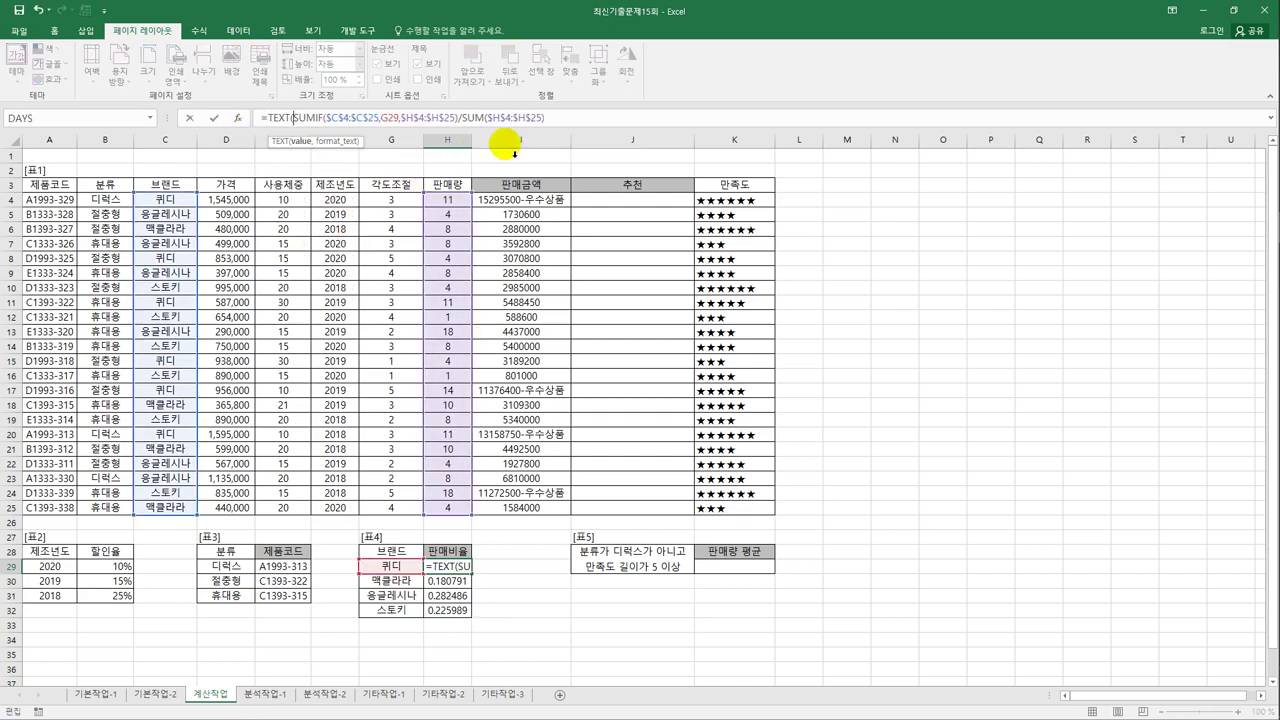
{"action": "left_click", "coordinate": [562, 119]}
{"action": "type", "text": ","}
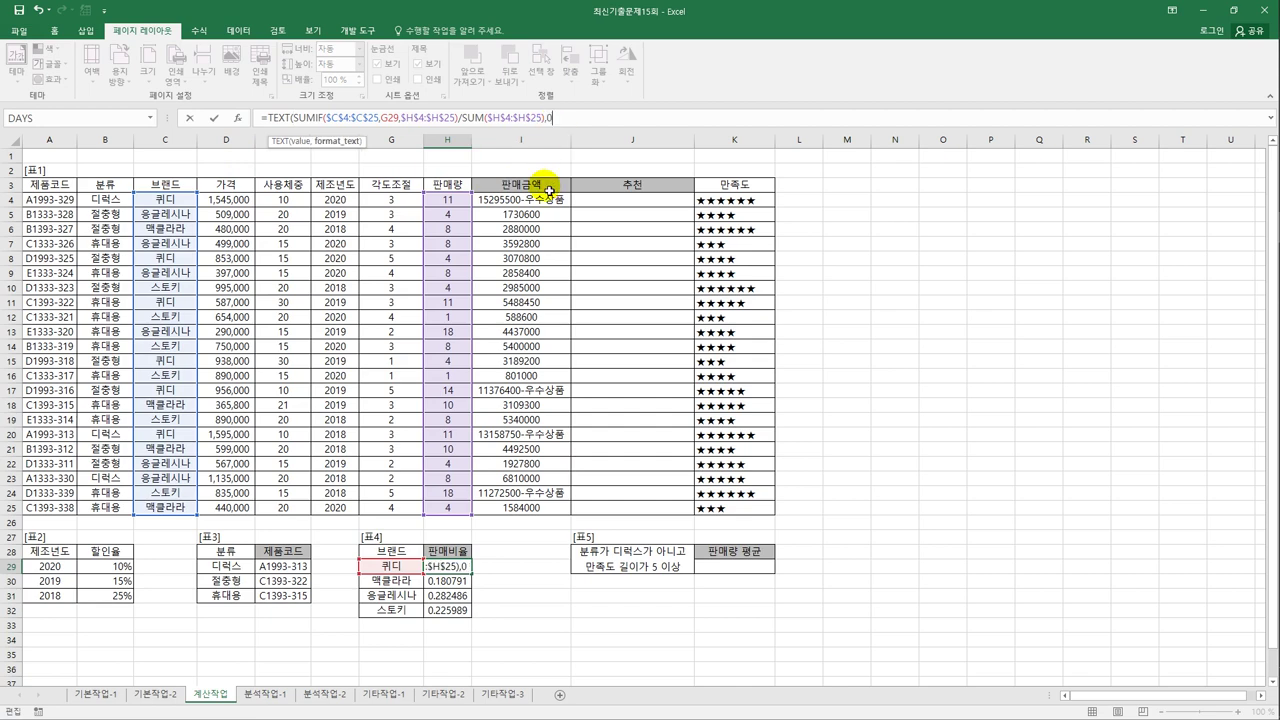
{"action": "type", "text": "\"0.0%\")"}
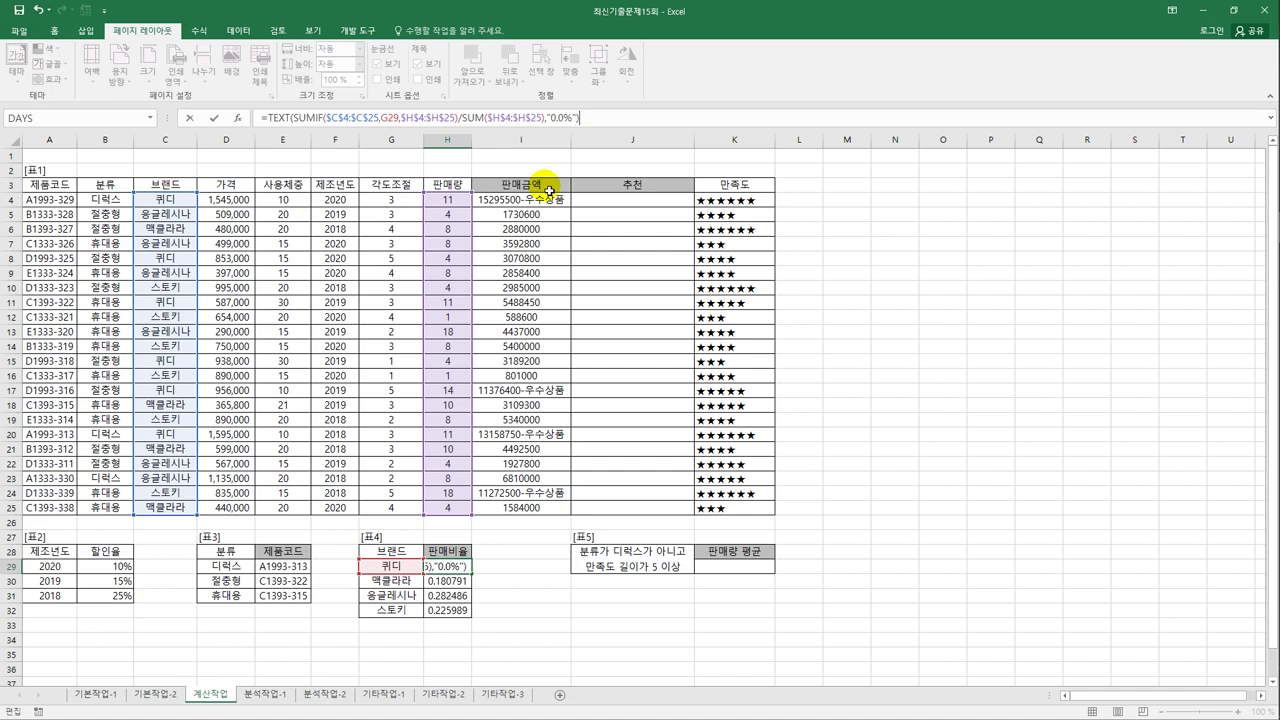
{"action": "key", "text": "Return"}
{"action": "left_click", "coordinate": [452, 566]}
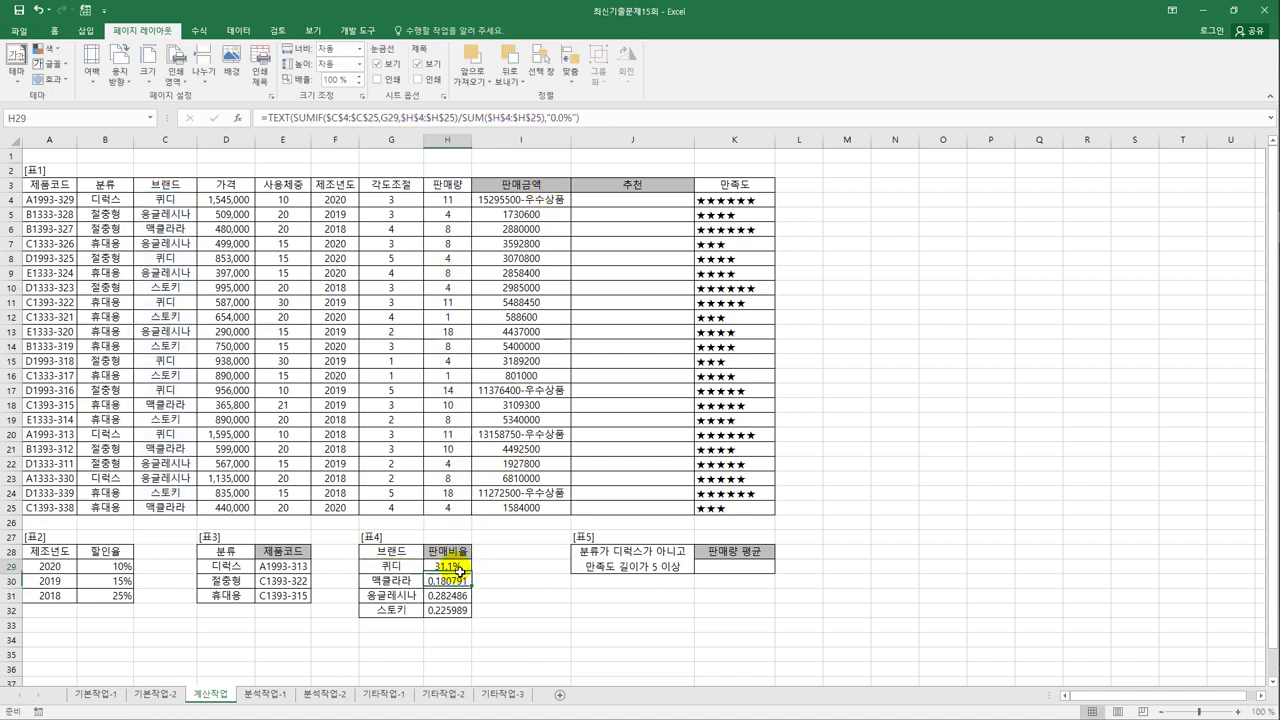
{"action": "left_click_drag", "start_coordinate": [471, 573], "coordinate": [472, 613]}
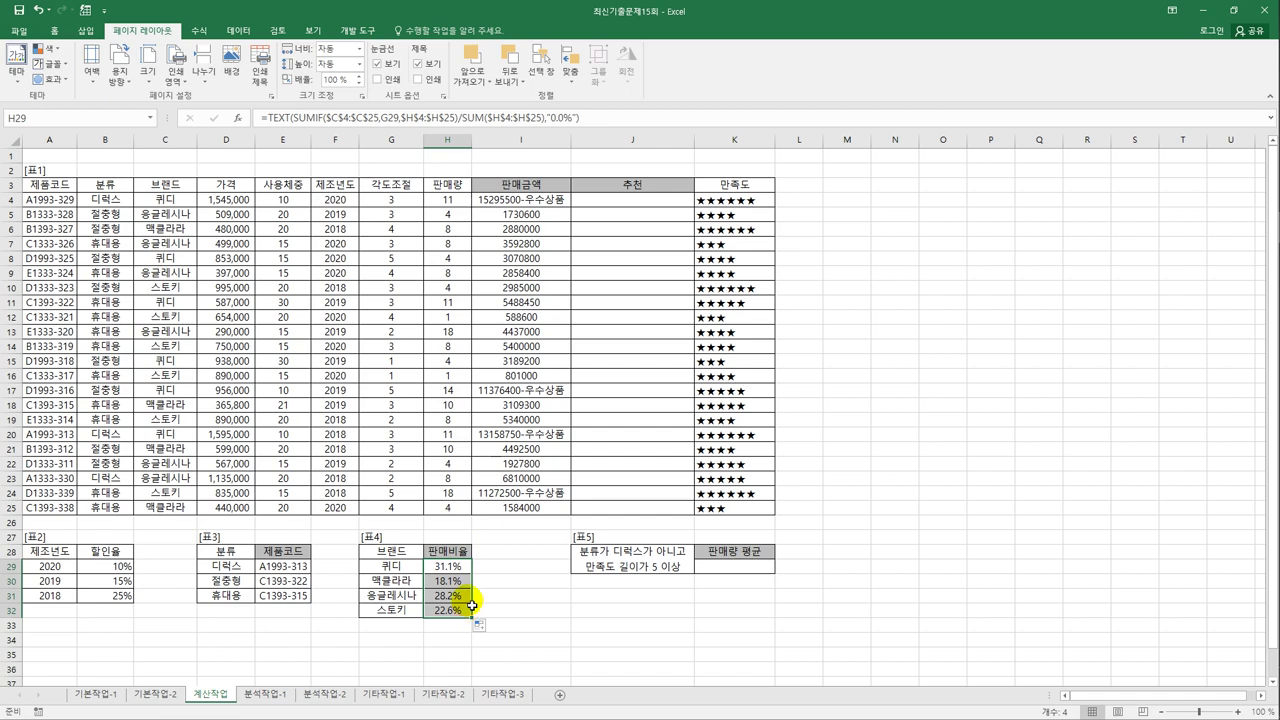
Insert a new module in the Visual Basic editor and declare Public Function fn추천(가격, 제조년도)
{"action": "left_click", "coordinate": [355, 33]}
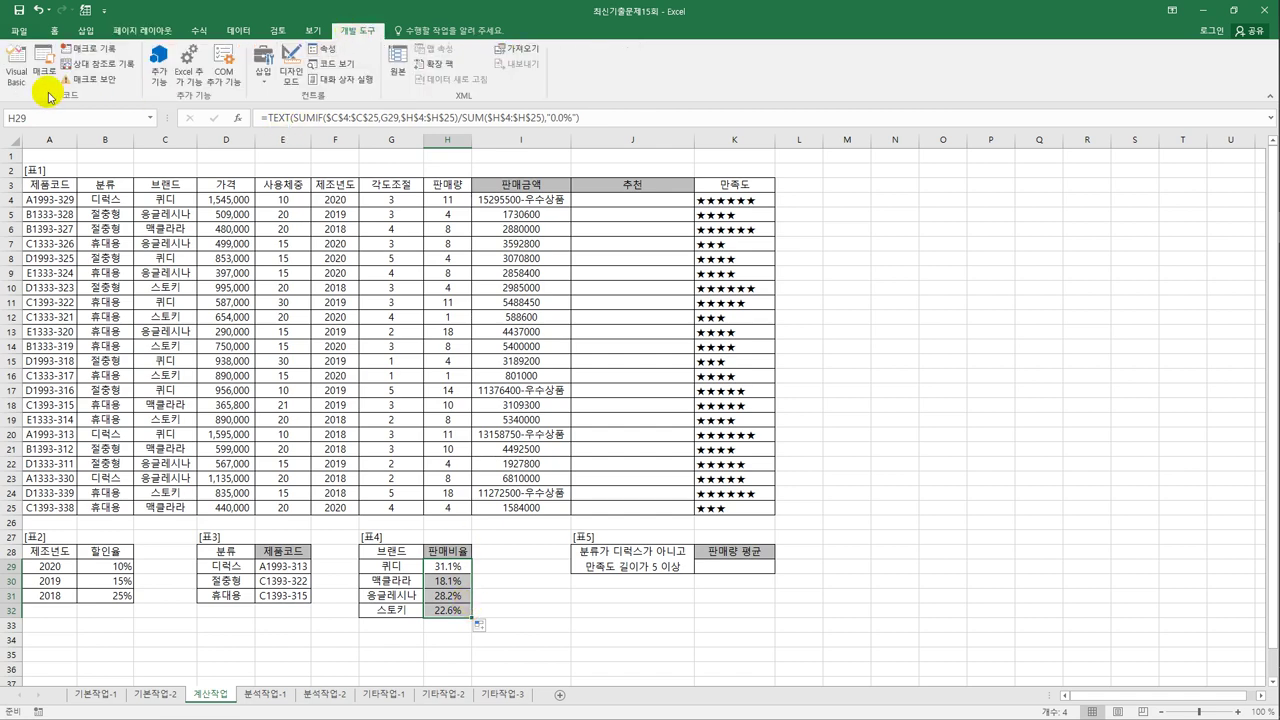
{"action": "left_click", "coordinate": [18, 70]}
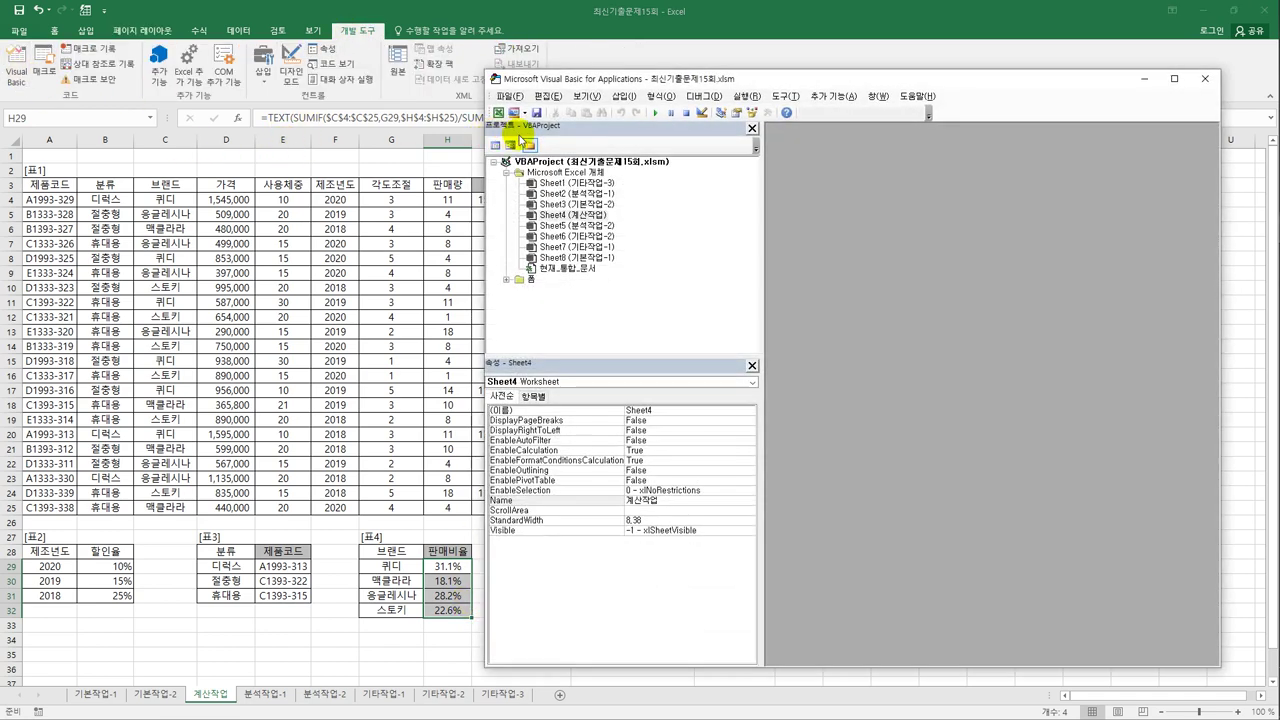
{"action": "left_click", "coordinate": [624, 96]}
{"action": "left_click", "coordinate": [662, 151]}
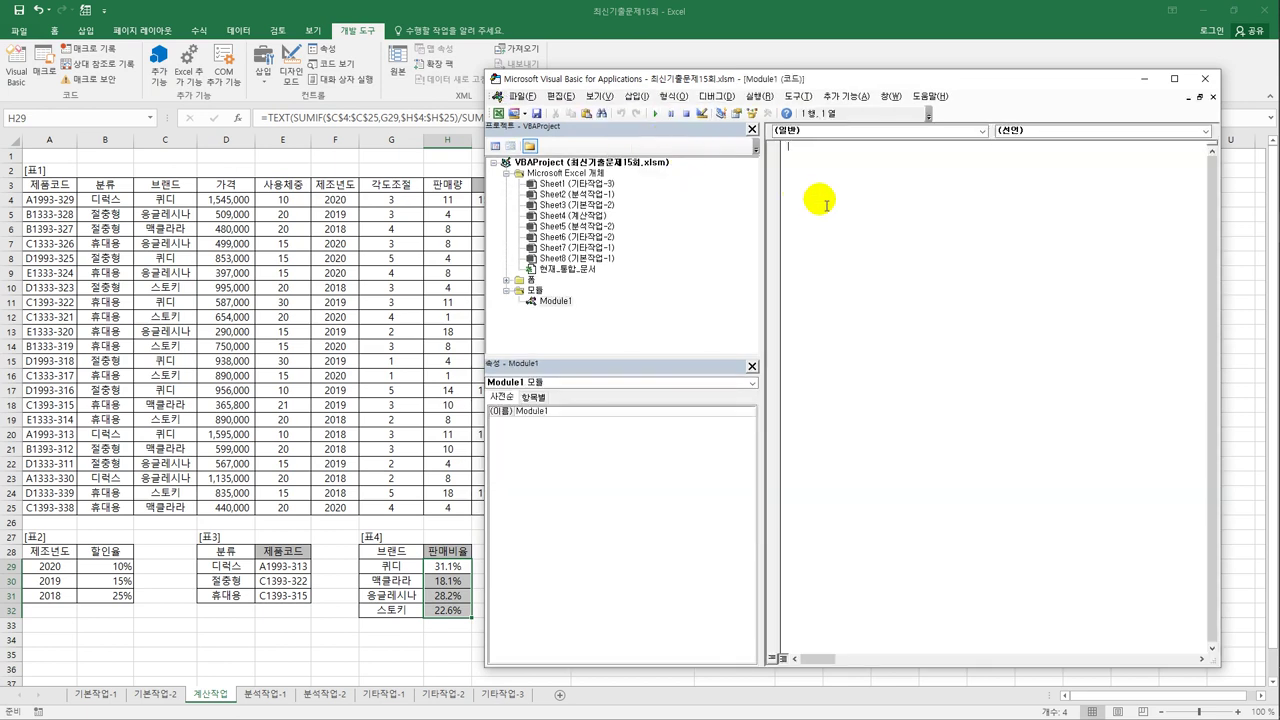
{"action": "type", "text": "public"}
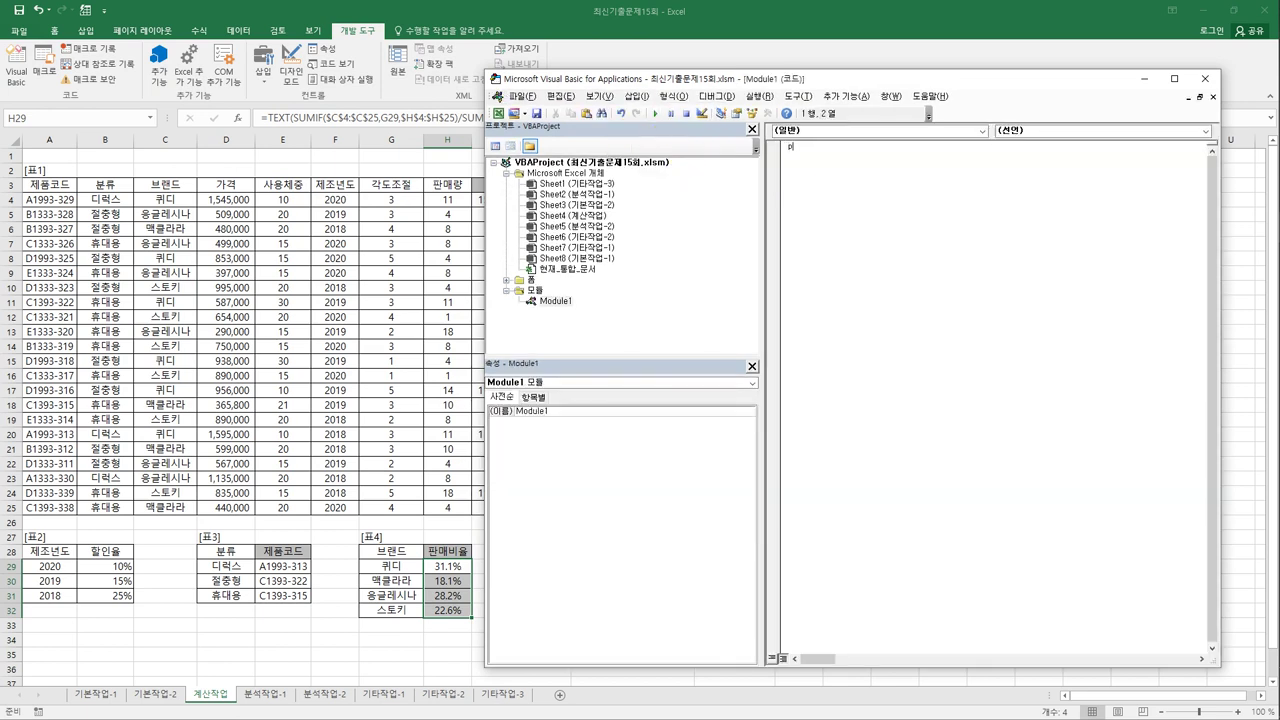
{"action": "type", "text": " function fn추천(가격, 제조년도)"}
{"action": "key", "text": "Return"}
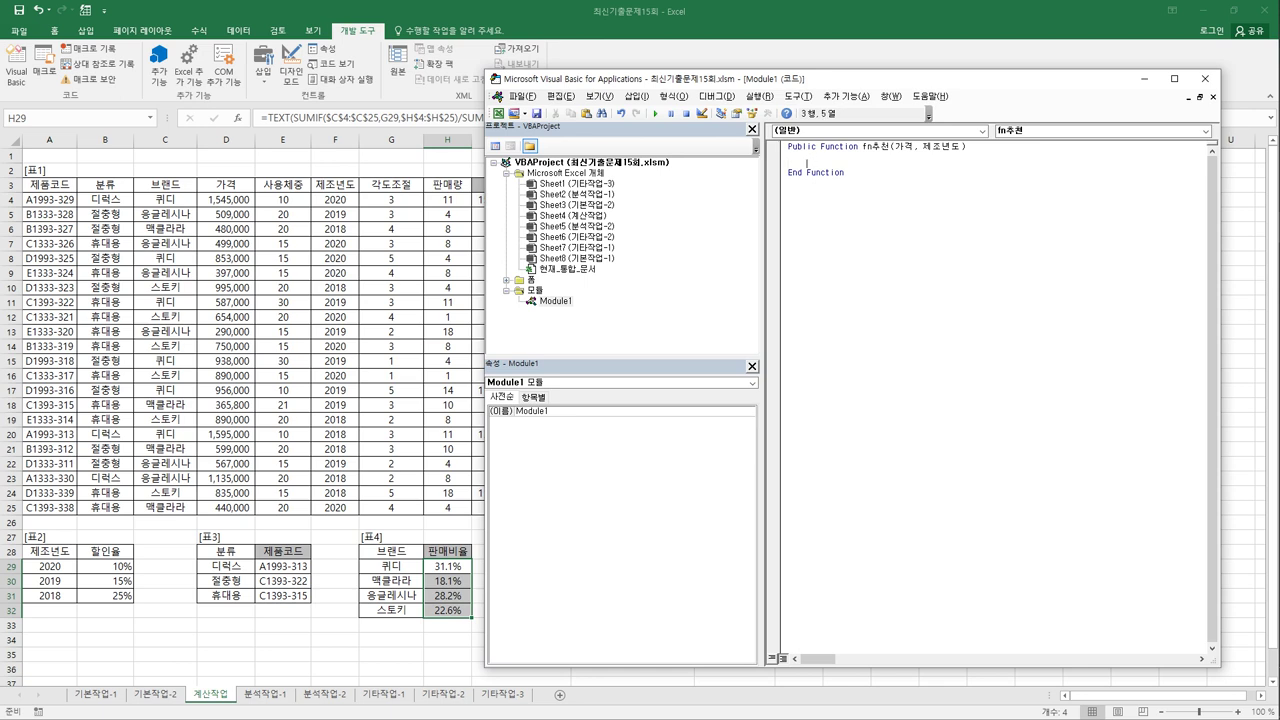
Add the condition If 가격 < 1000000 And 제조년도 = 2020 Then inside fn추천
{"action": "type", "text": "if 가격 "}
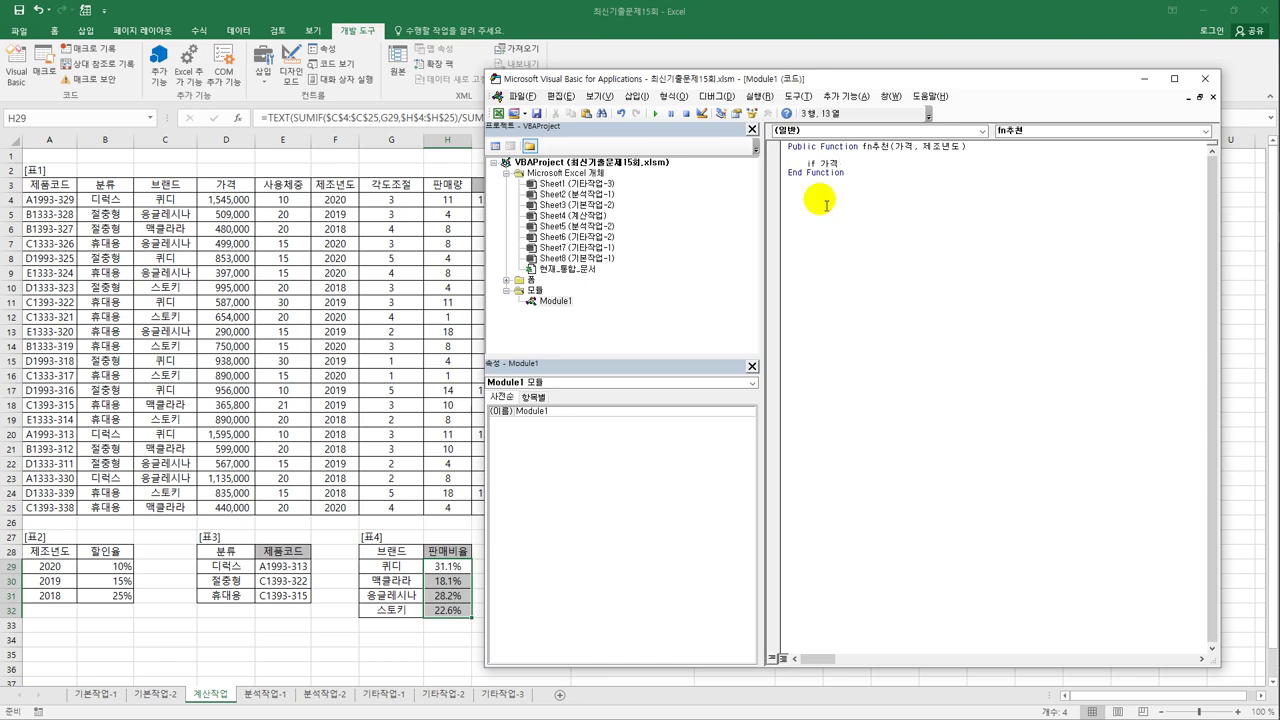
{"action": "type", "text": "<1000"}
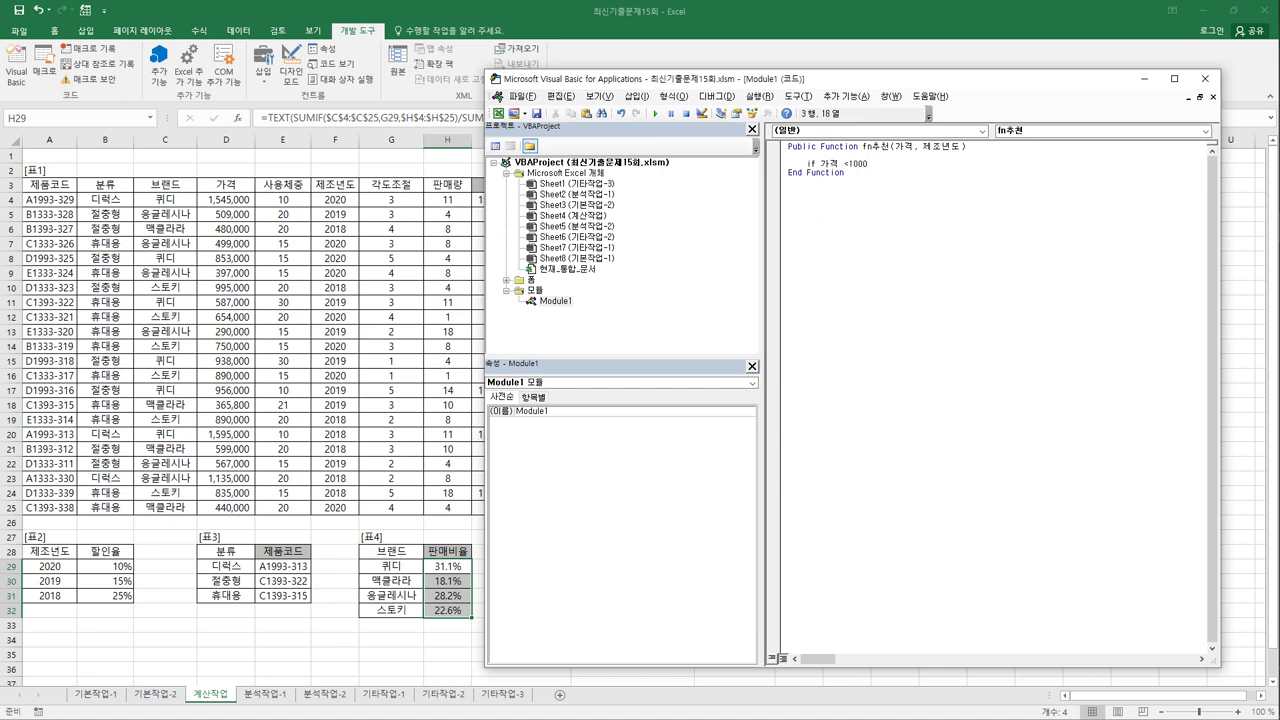
{"action": "type", "text": "000 ㅁ"}
{"action": "key", "text": "BackSpace"}
{"action": "key", "text": "Hangul"}
{"action": "type", "text": "and 제조년도 =2020 Then"}
{"action": "key", "text": "Return"}
Make the If branch return the special symbol with the line fn추천 = "◈"
{"action": "key", "text": "Tab"}
{"action": "type", "text": "f"}
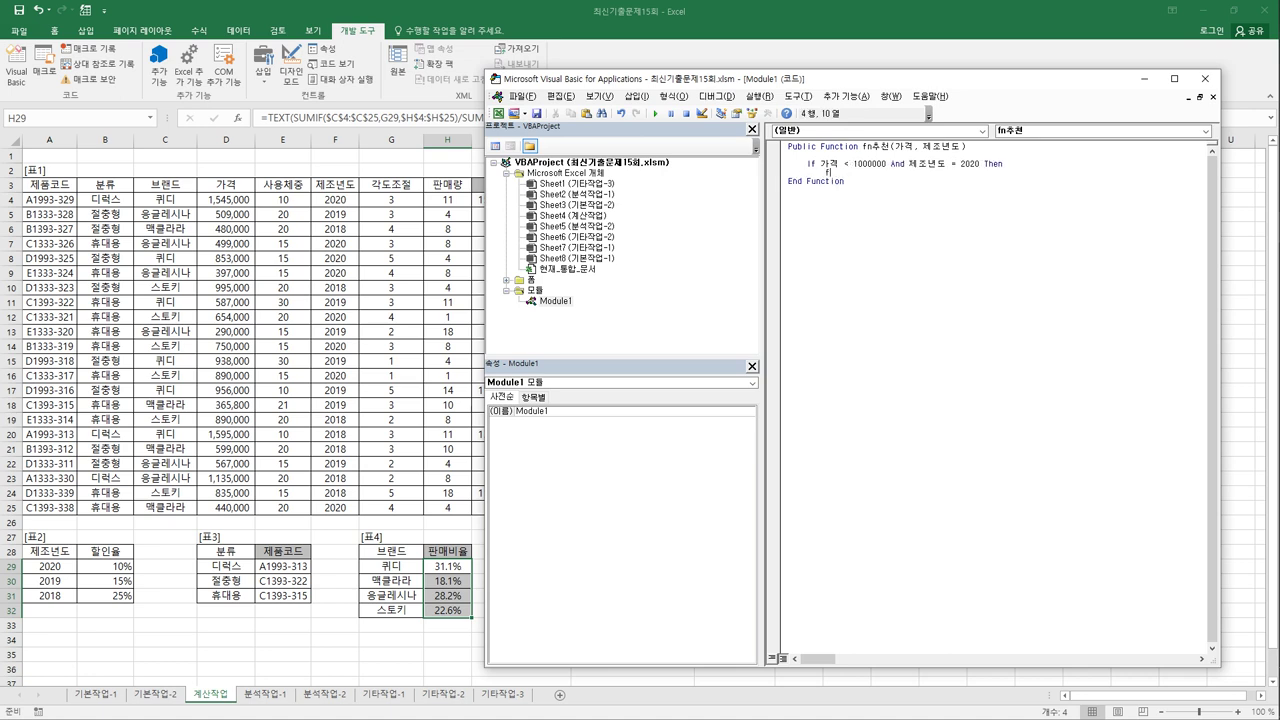
{"action": "type", "text": "n추천 "}
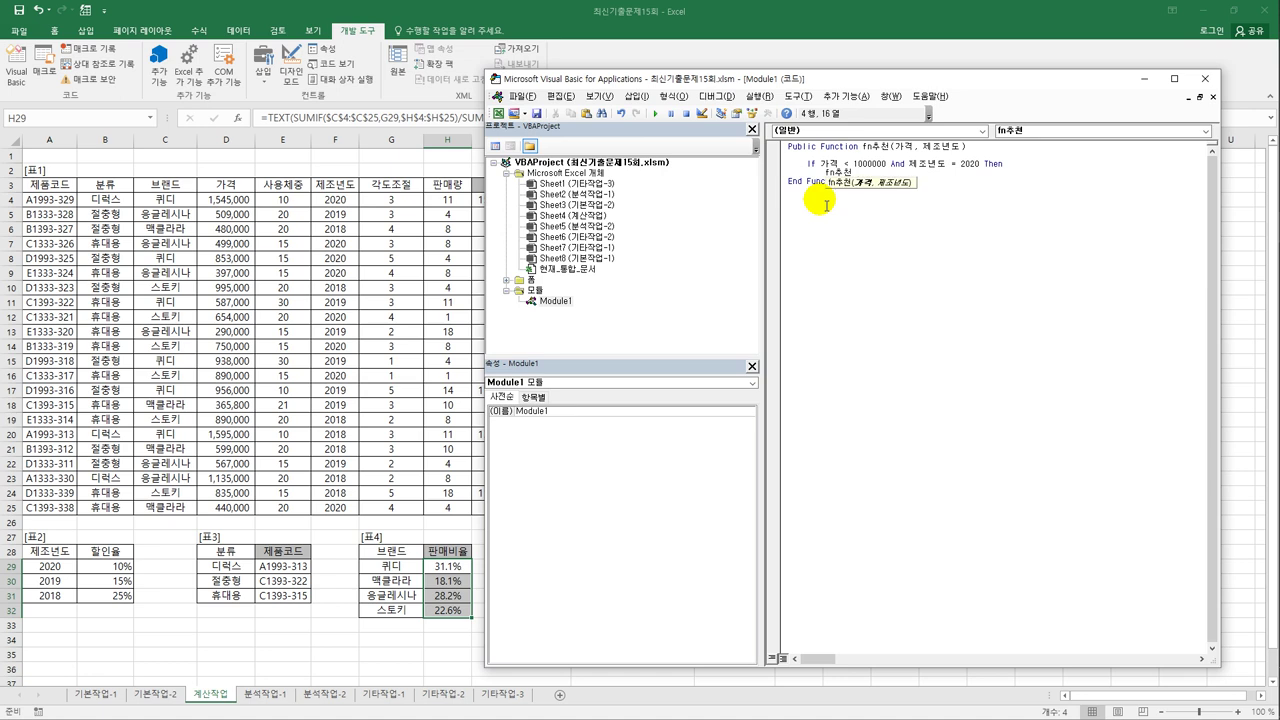
{"action": "type", "text": "="}
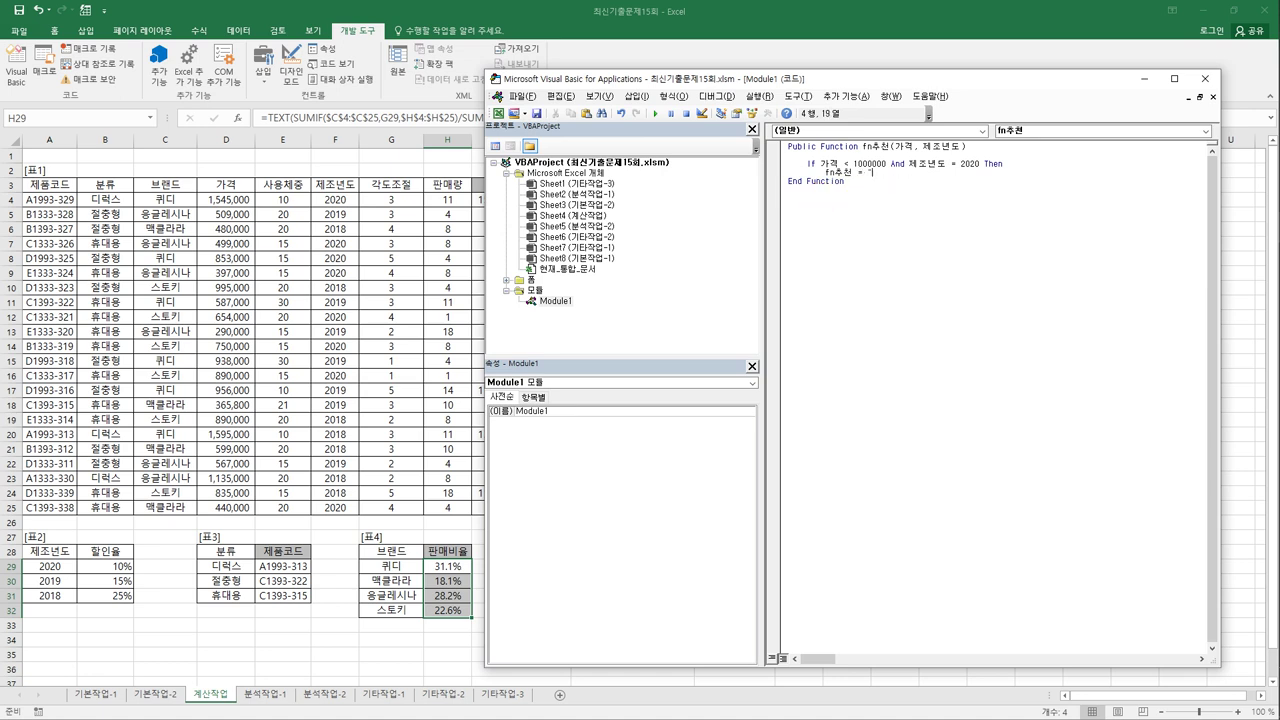
{"action": "type", "text": " \"ㅁ"}
{"action": "key", "text": "Hangul_Hanja"}
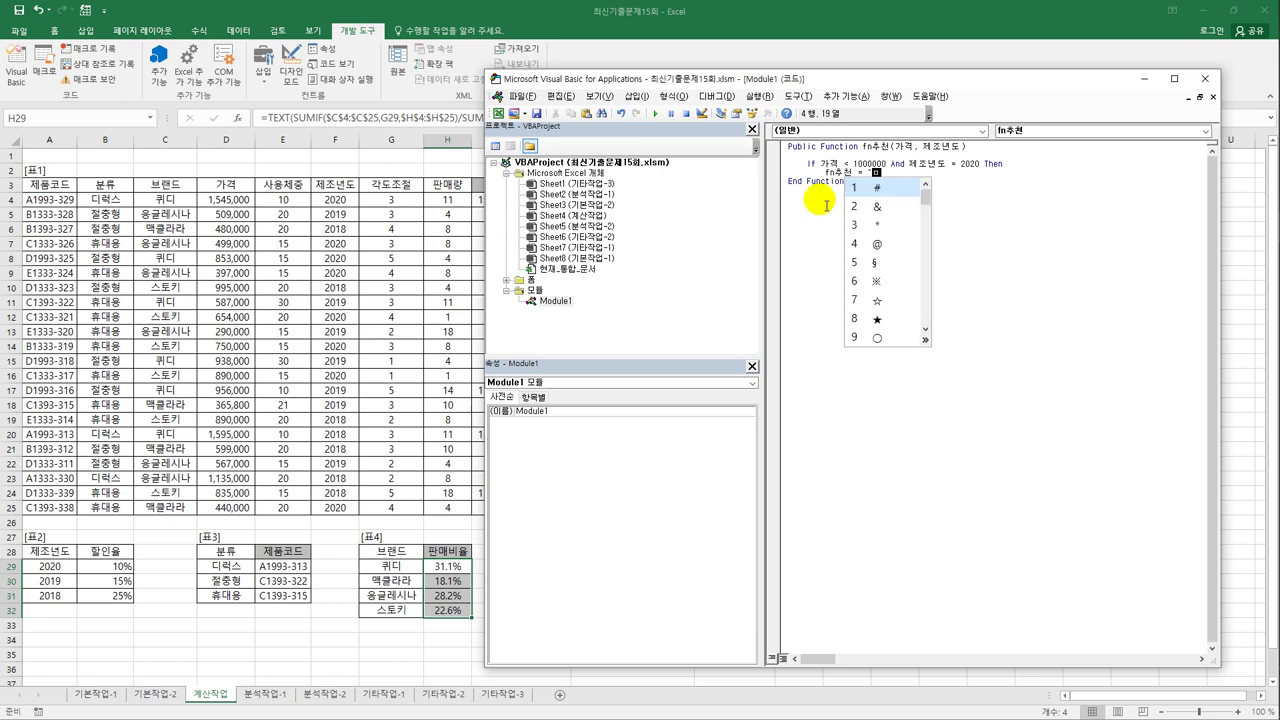
{"action": "left_click", "coordinate": [925, 340]}
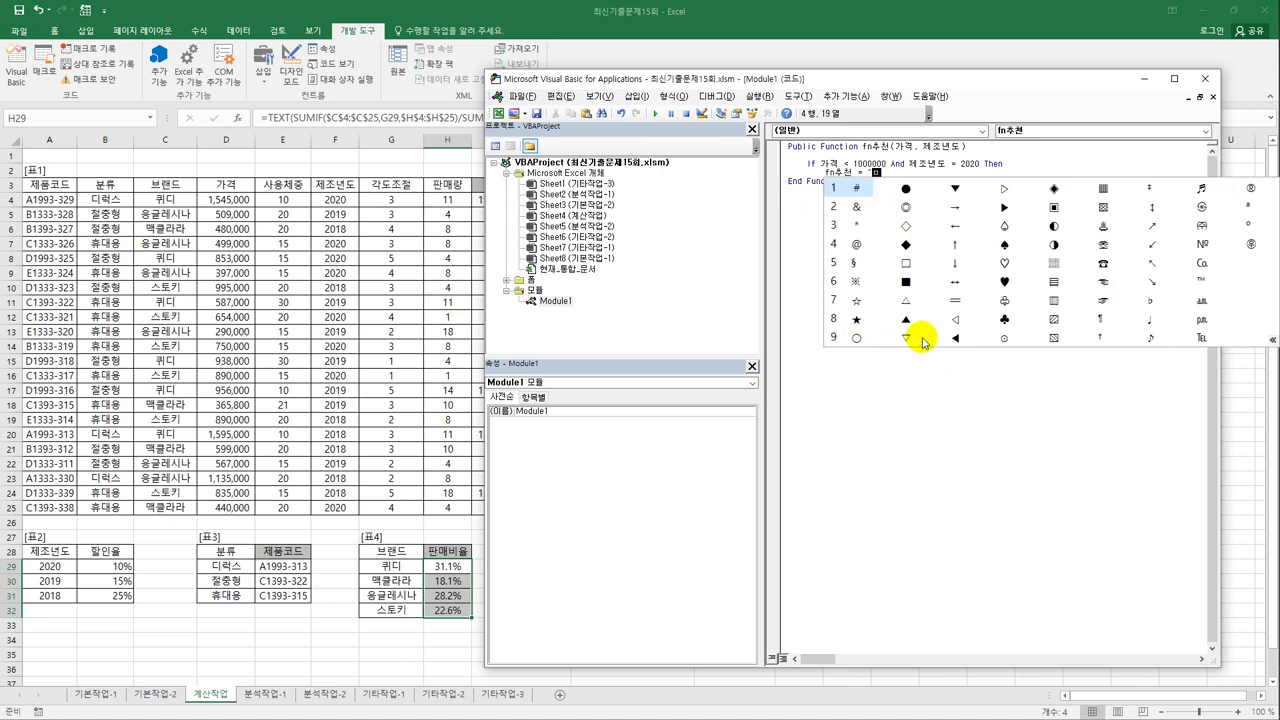
{"action": "left_click", "coordinate": [1053, 188]}
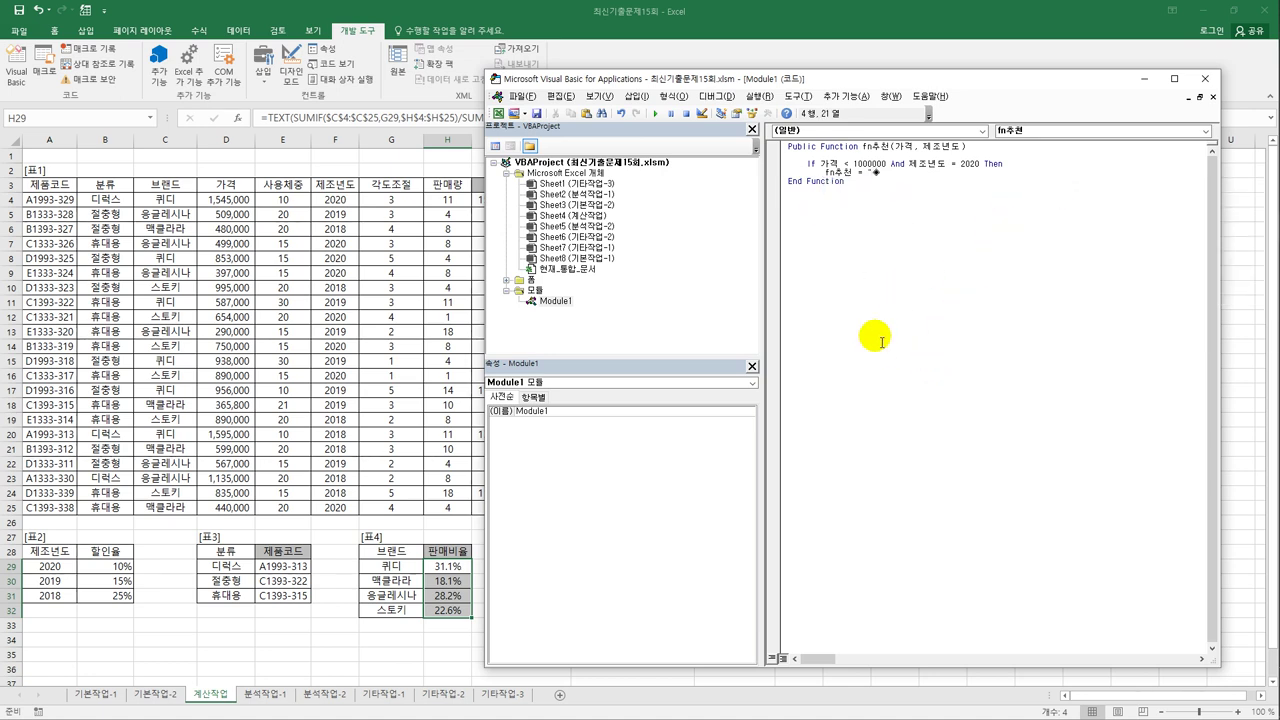
{"action": "type", "text": "\""}
{"action": "key", "text": "Return"}
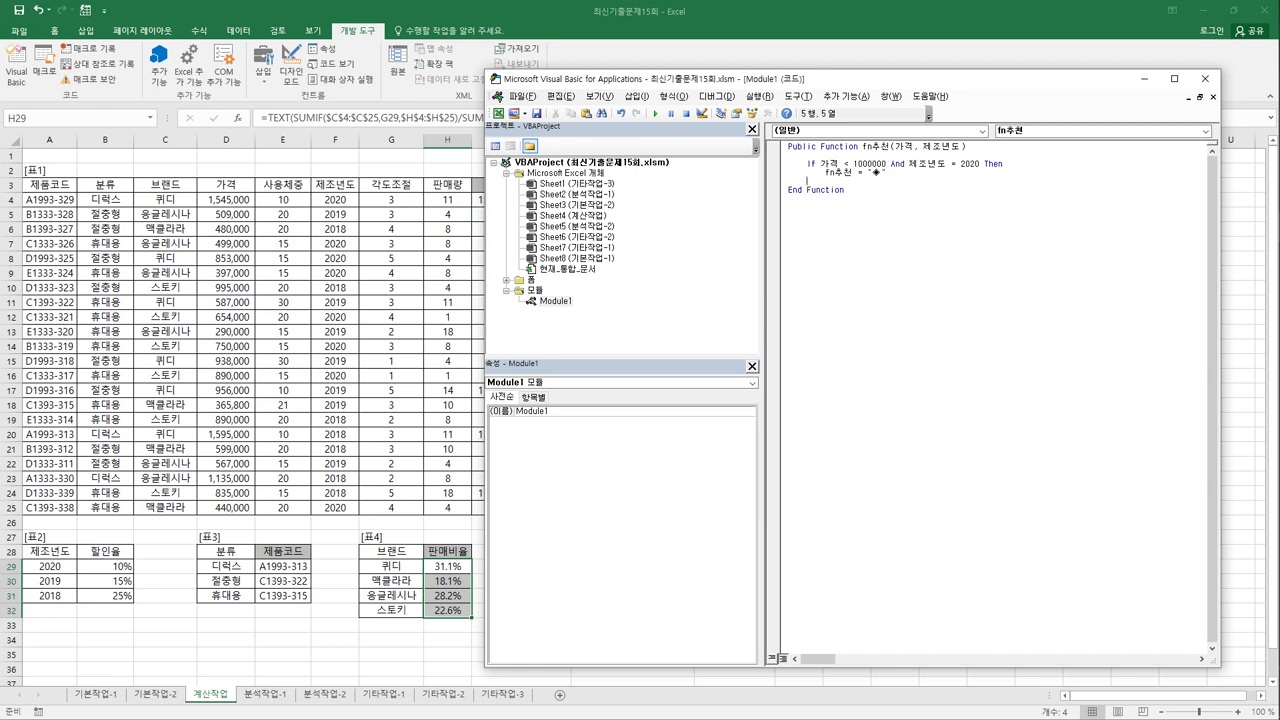
Add an ElseIf branch by copying the first branch's condition and result line after it
{"action": "type", "text": "elseif"}
{"action": "left_click", "coordinate": [876, 338]}
{"action": "key", "text": "Return"}
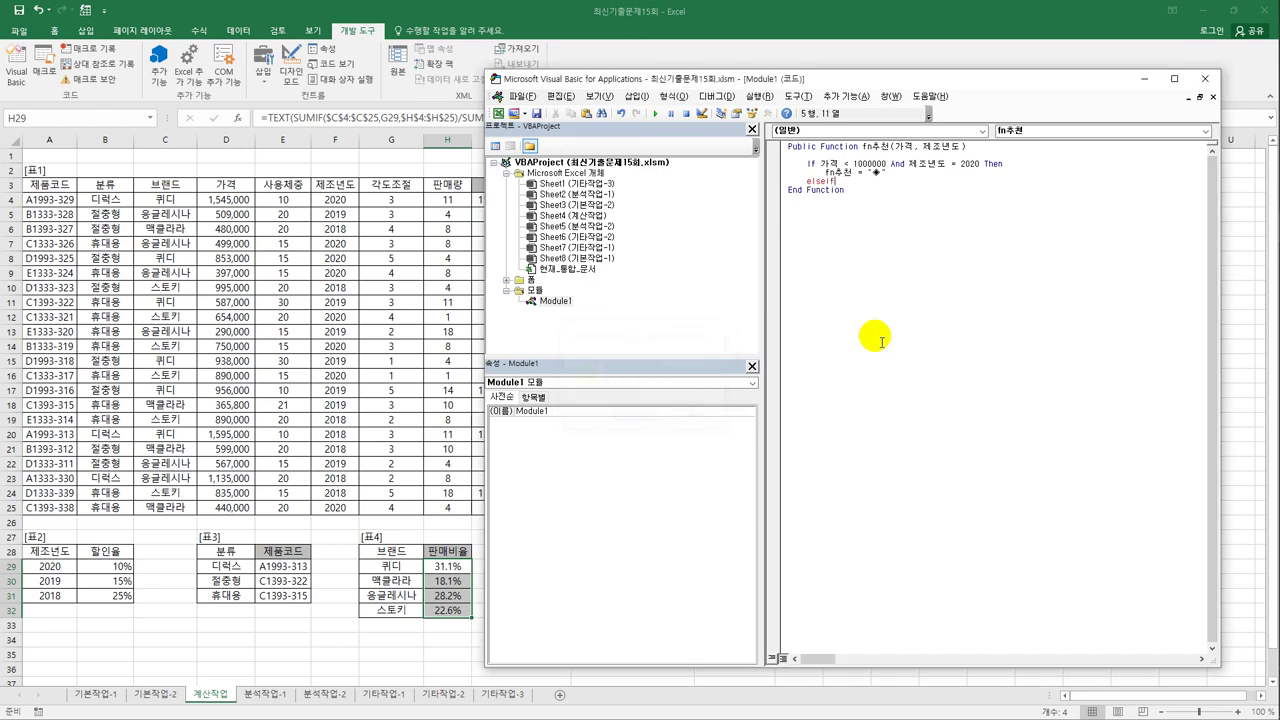
{"action": "key", "text": "shift+End"}
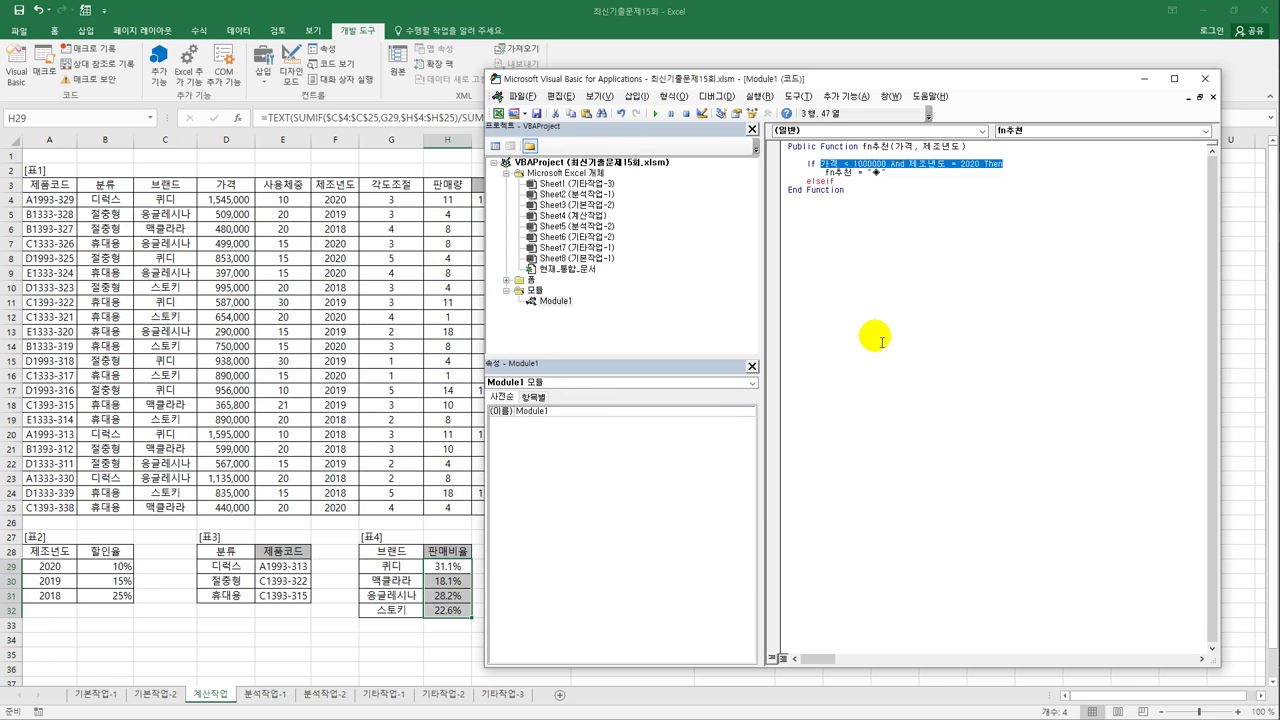
{"action": "key", "text": "shift+Down"}
{"action": "key", "text": "ctrl+c"}
{"action": "key", "text": "Down"}
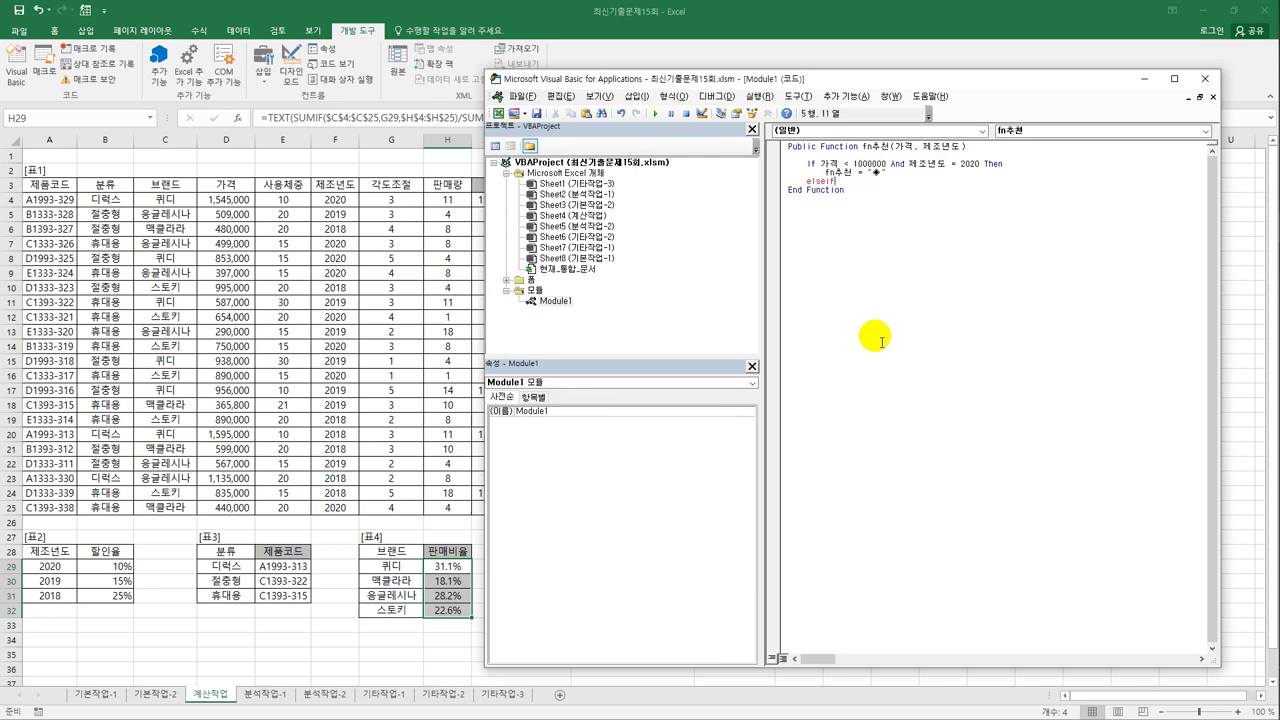
{"action": "key", "text": "ctrl+v"}
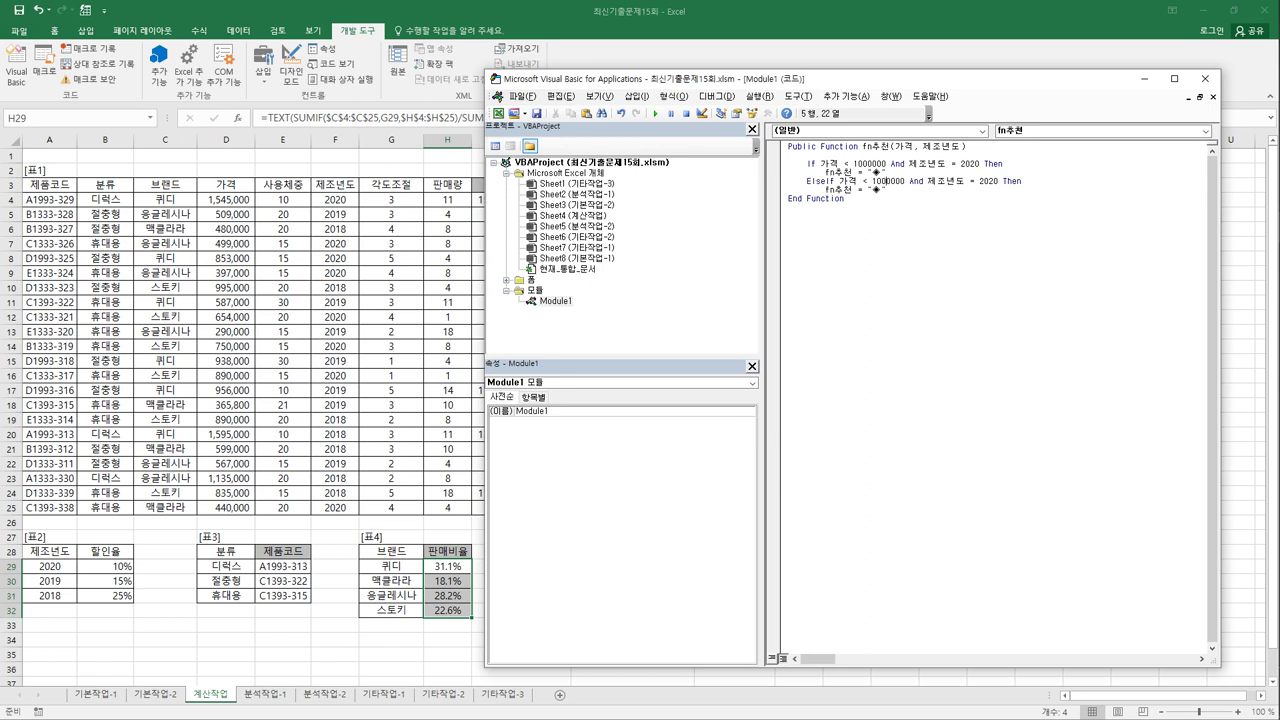
Change the ElseIf condition to 가격 < 800000 And 제조년도 = 2019
{"action": "left_click", "coordinate": [880, 181]}
{"action": "key", "text": "shift+Right"}
{"action": "key", "text": "shift+Right"}
{"action": "type", "text": "8"}
{"action": "left_click", "coordinate": [885, 181]}
{"action": "left_click_drag", "start_coordinate": [984, 181], "coordinate": [993, 181]}
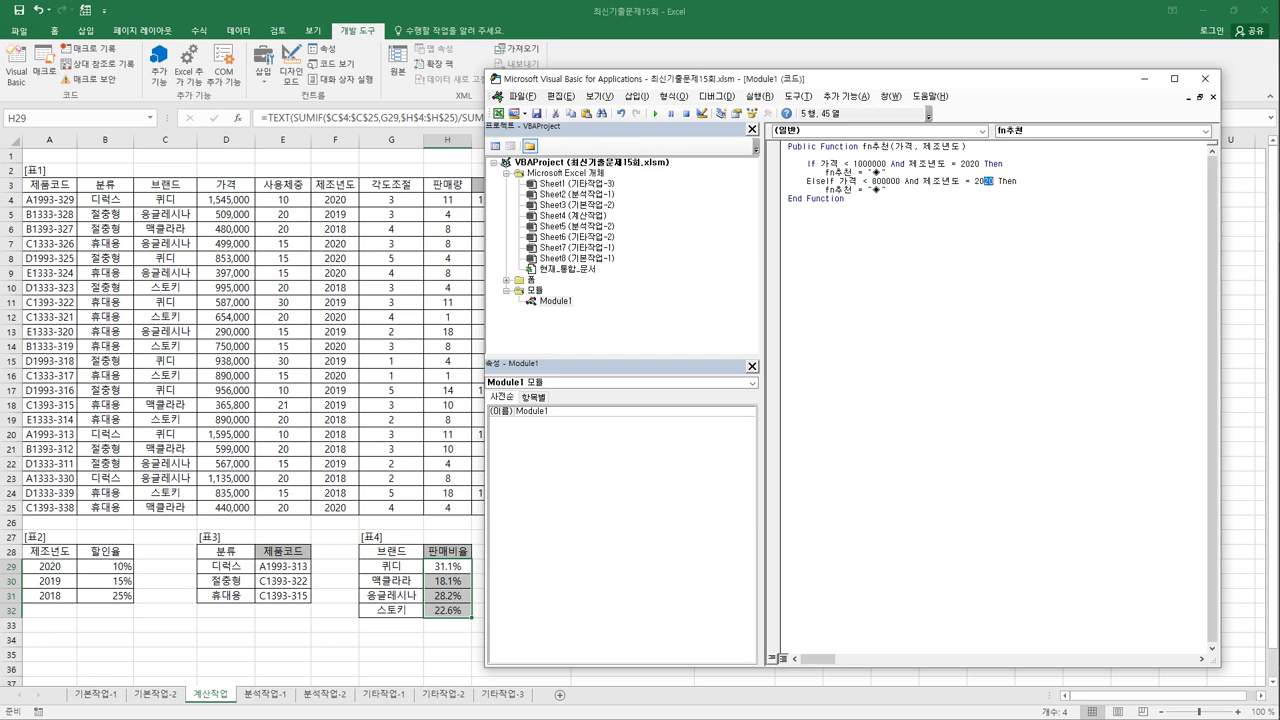
{"action": "type", "text": "19"}
Replace the symbol returned by the ElseIf branch with ◇
{"action": "left_click", "coordinate": [845, 189]}
{"action": "type", "text": "ㅁ"}
{"action": "key", "text": "Hangul_Hanja"}
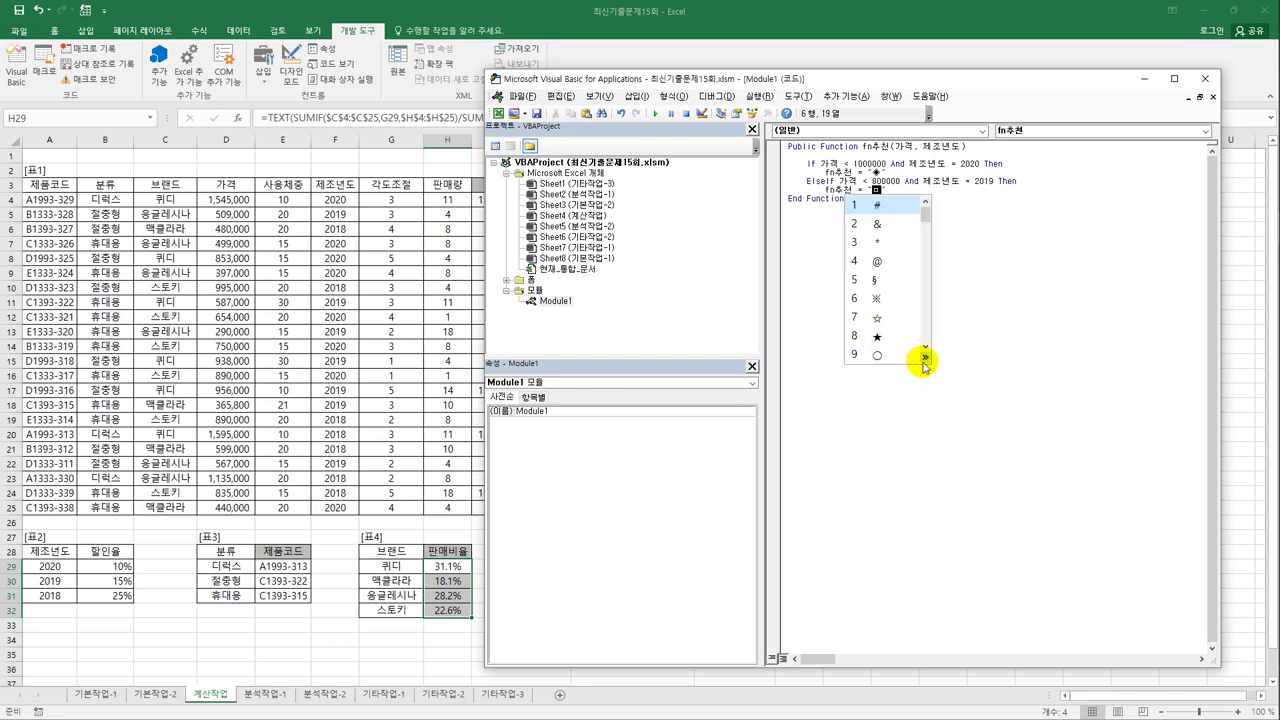
{"action": "left_click", "coordinate": [925, 358]}
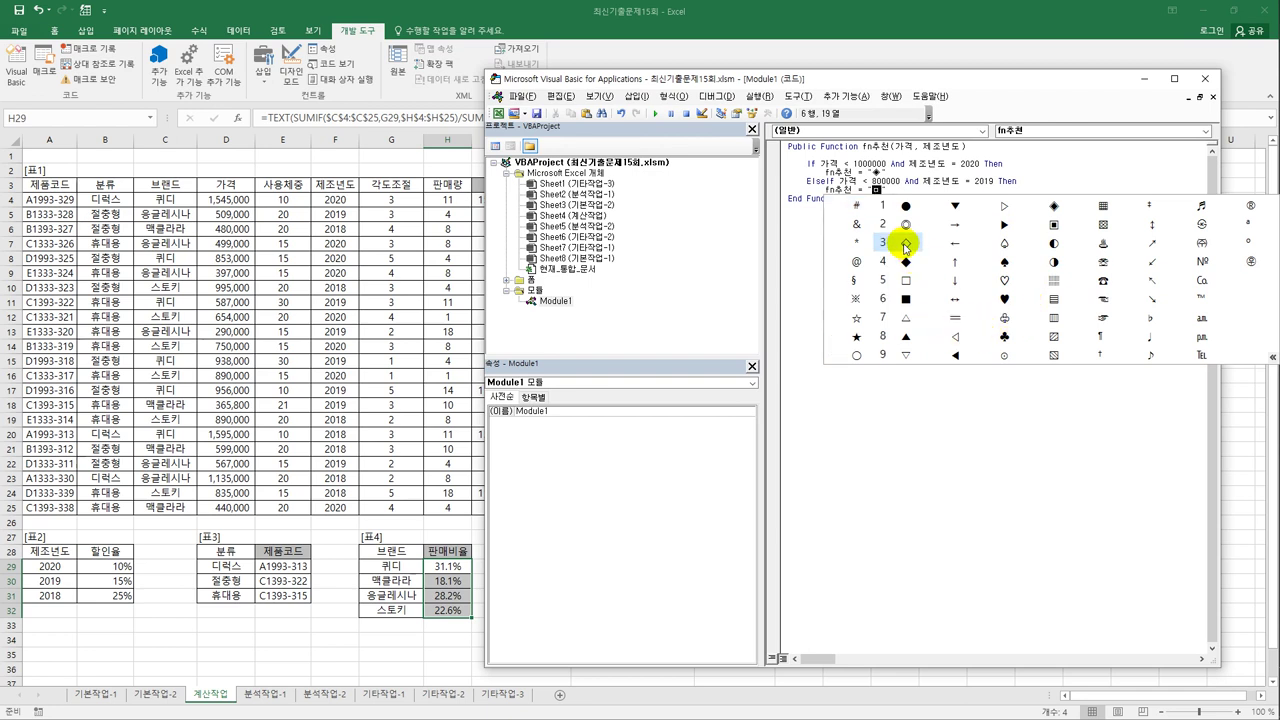
{"action": "left_click", "coordinate": [905, 245]}
{"action": "left_click", "coordinate": [903, 198]}
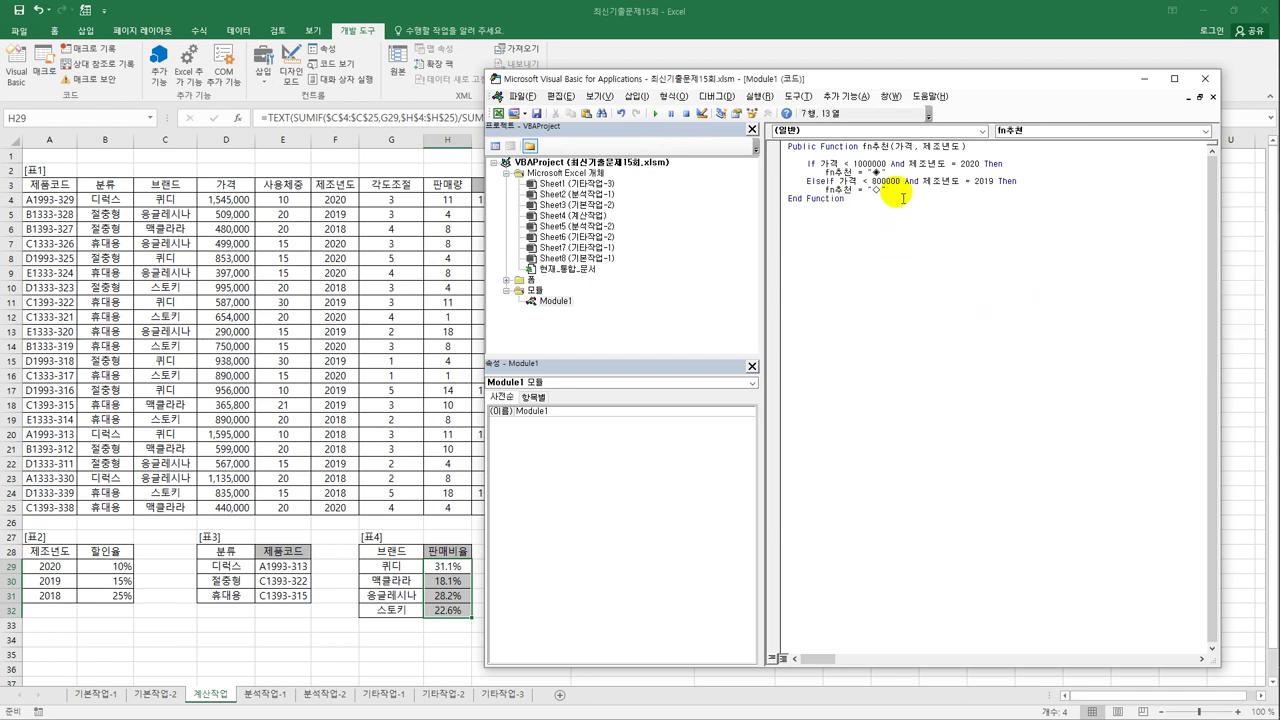
Add an Else branch with fn추천 = "", finish with End If, and close the code editor
{"action": "left_click", "coordinate": [900, 189]}
{"action": "key", "text": "Return"}
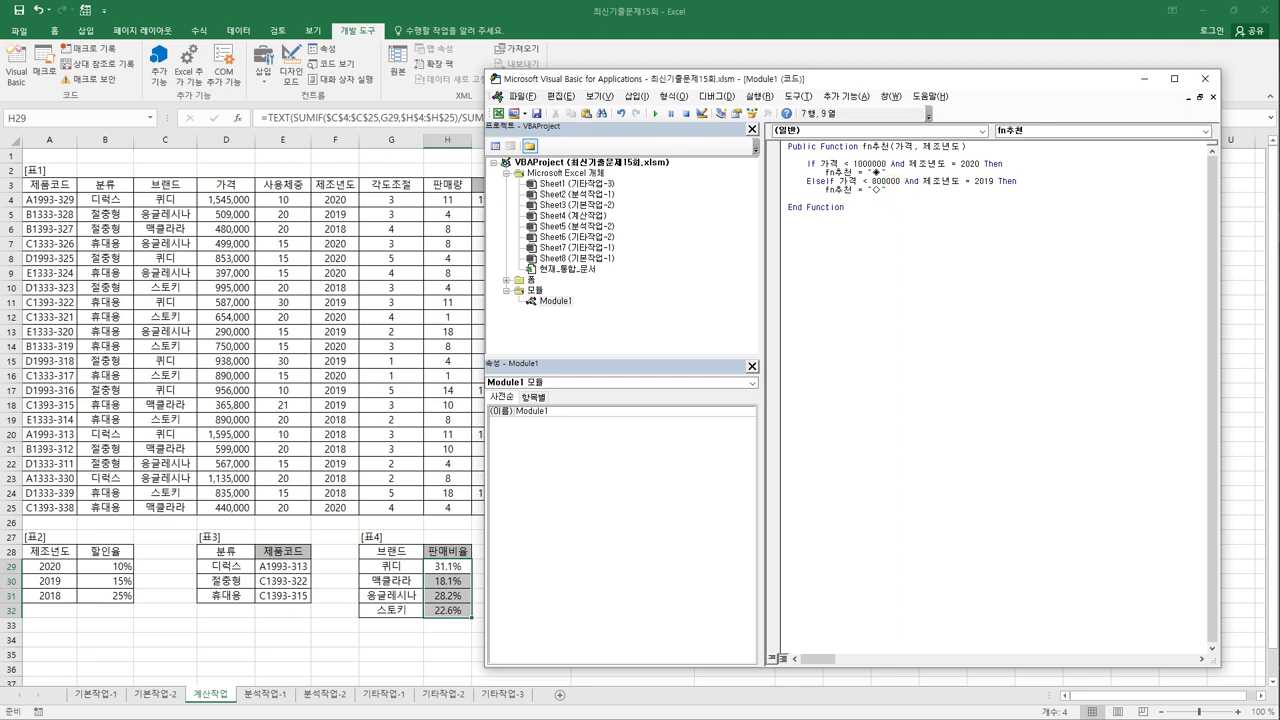
{"action": "type", "text": "ㅁ"}
{"action": "key", "text": "BackSpace"}
{"action": "type", "text": "Else"}
{"action": "key", "text": "Return"}
{"action": "type", "text": "fn추천 "}
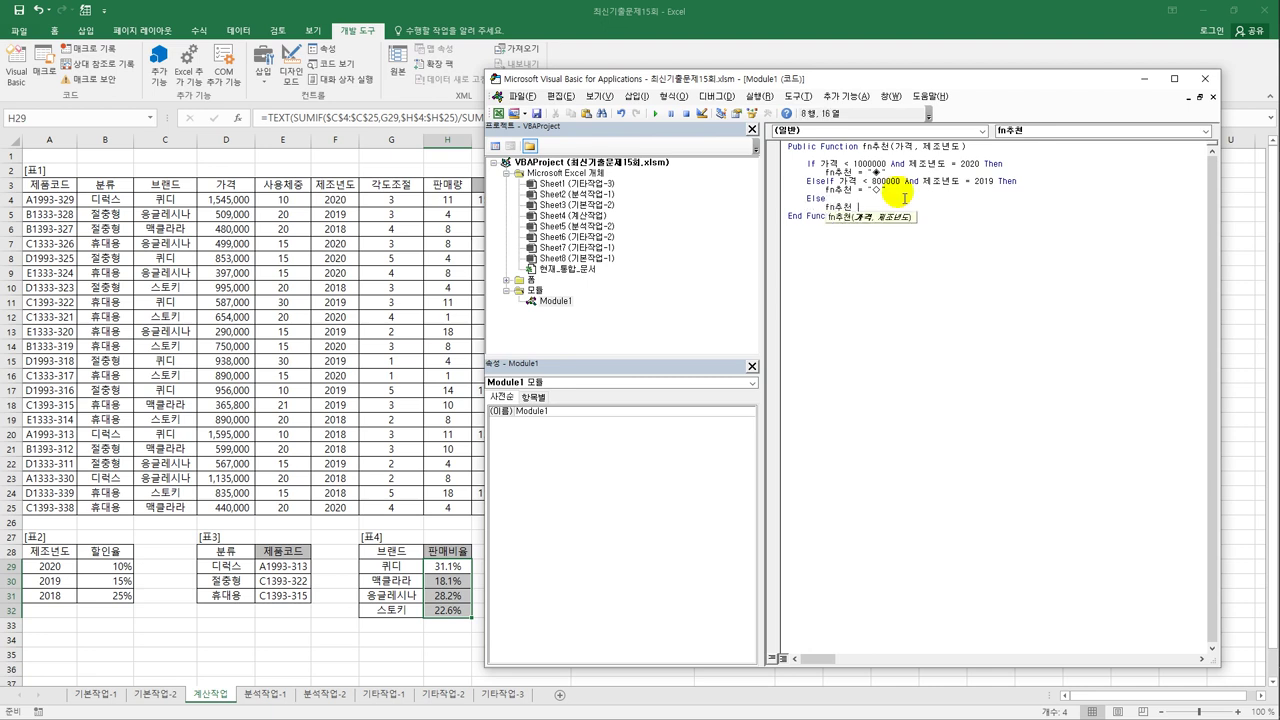
{"action": "type", "text": "= \"\""}
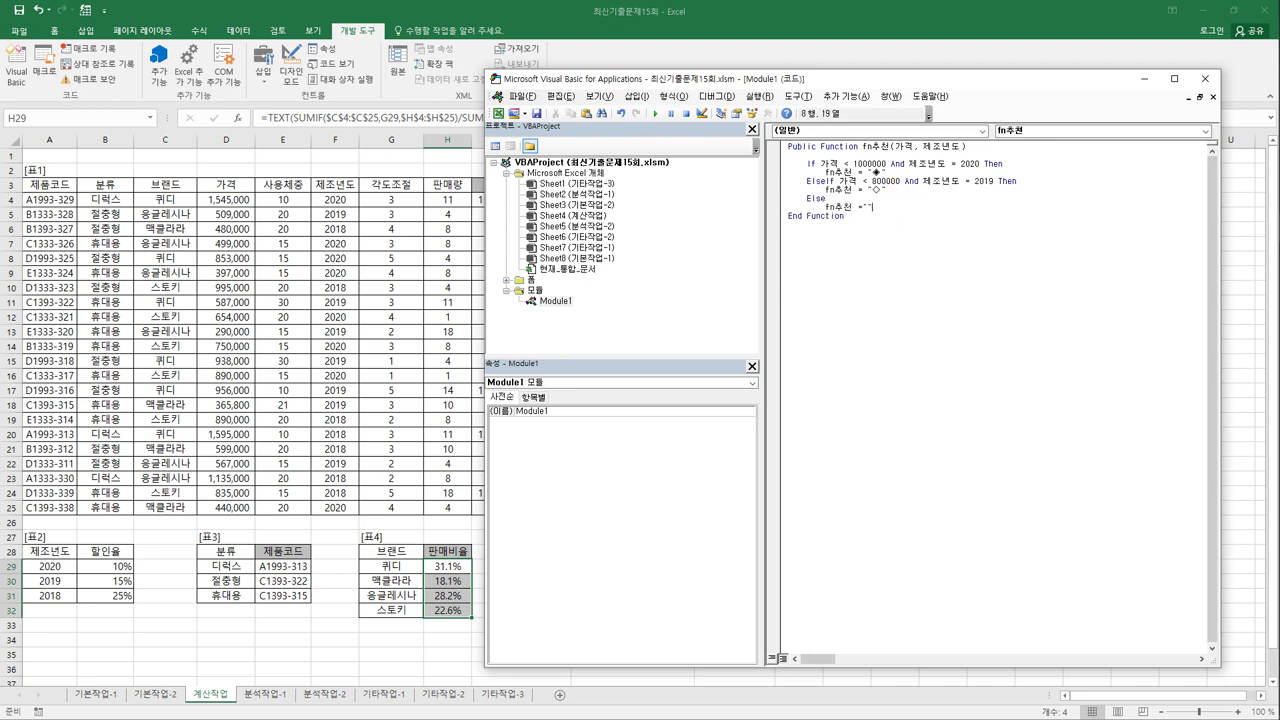
{"action": "key", "text": "Return"}
{"action": "type", "text": "End If"}
{"action": "key", "text": "Return"}
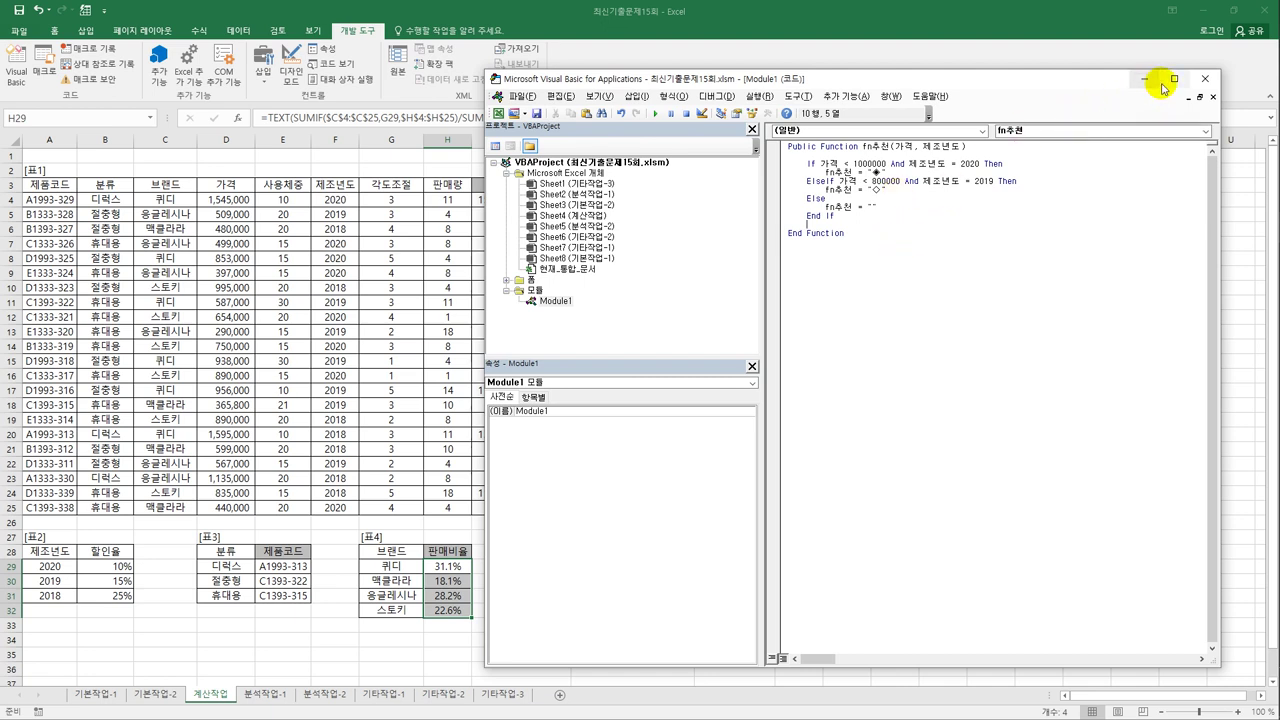
{"action": "left_click", "coordinate": [1205, 78]}
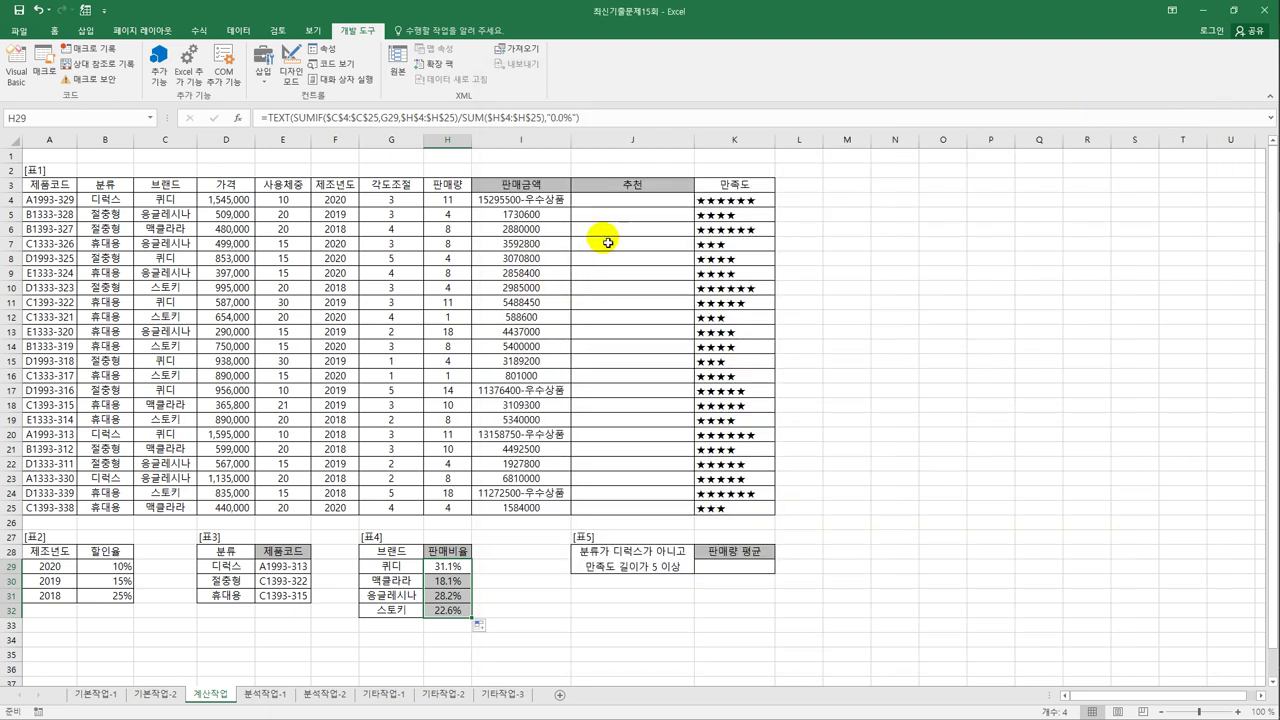
Insert the user-defined function fn추천 into cell J4, the first row of the 추천 column
{"action": "left_click", "coordinate": [614, 204]}
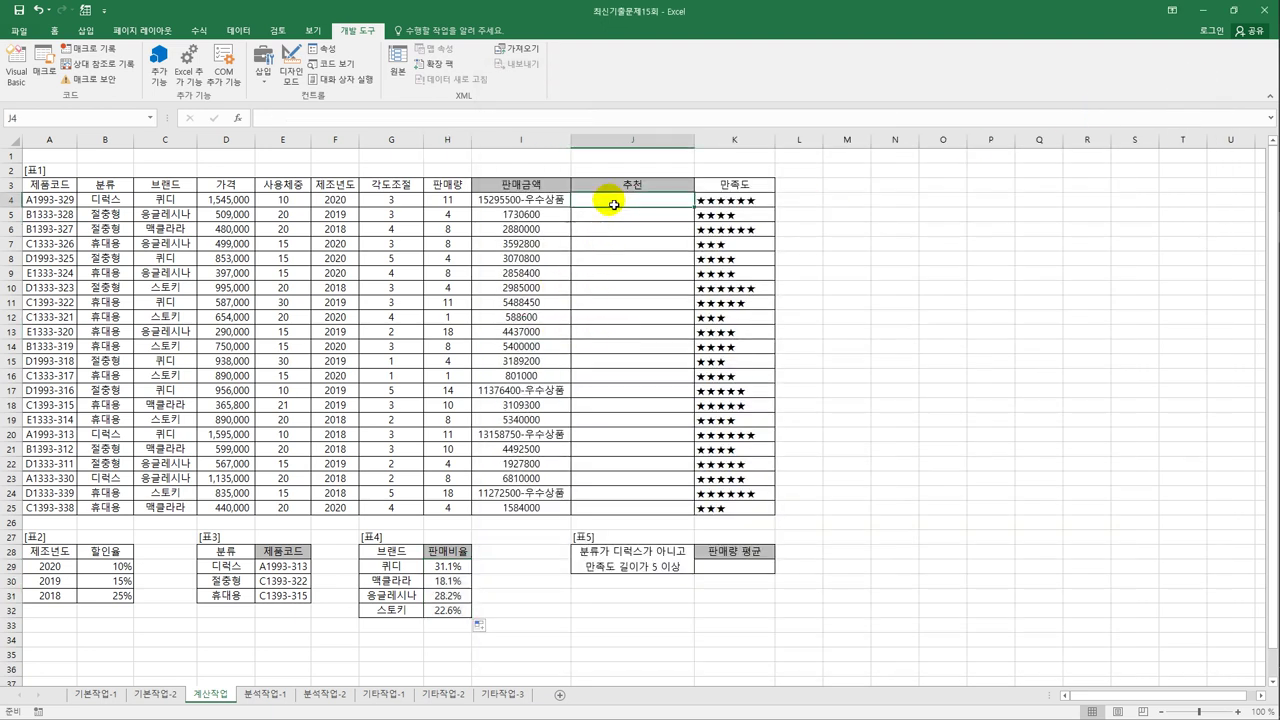
{"action": "left_click", "coordinate": [241, 119]}
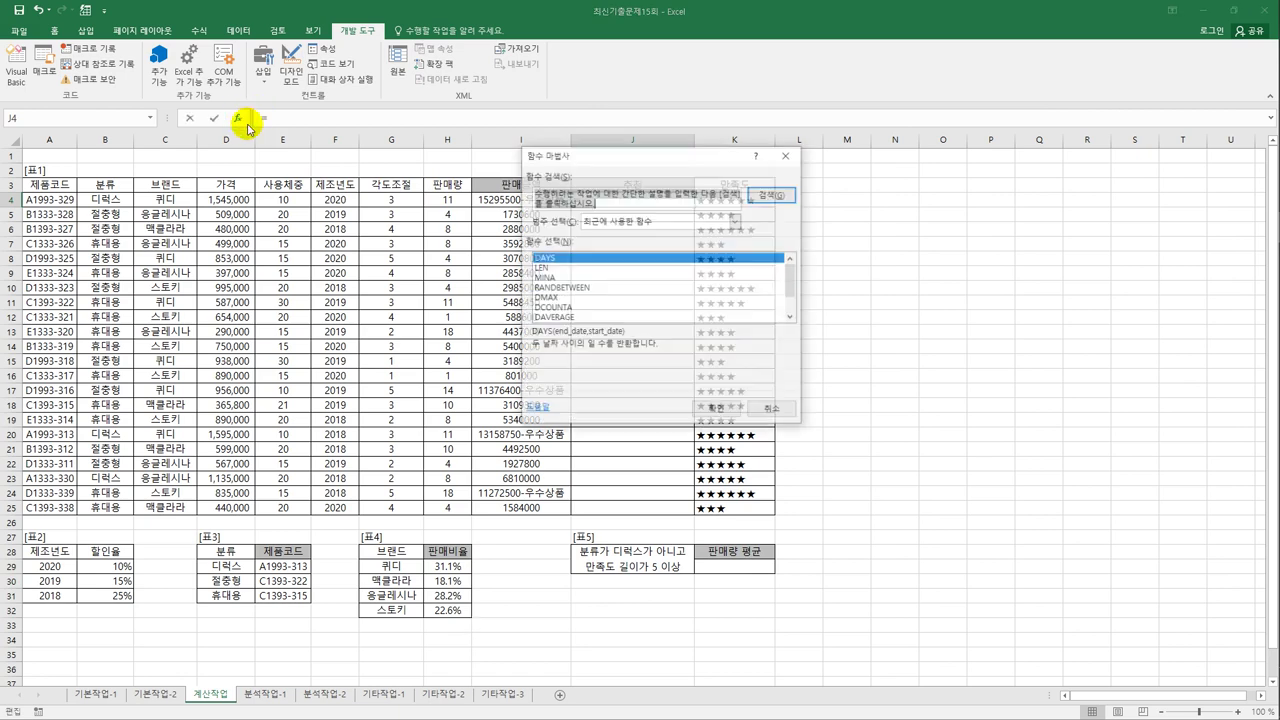
{"action": "left_click", "coordinate": [607, 221]}
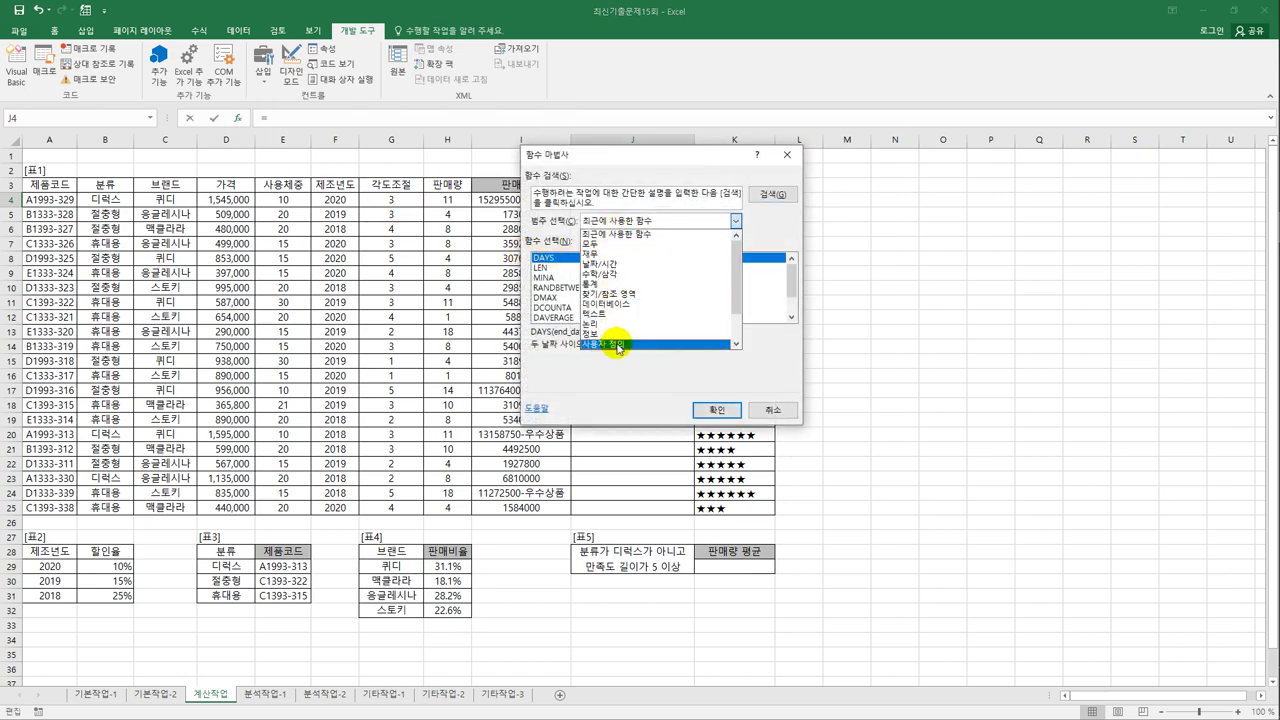
{"action": "left_click", "coordinate": [617, 345]}
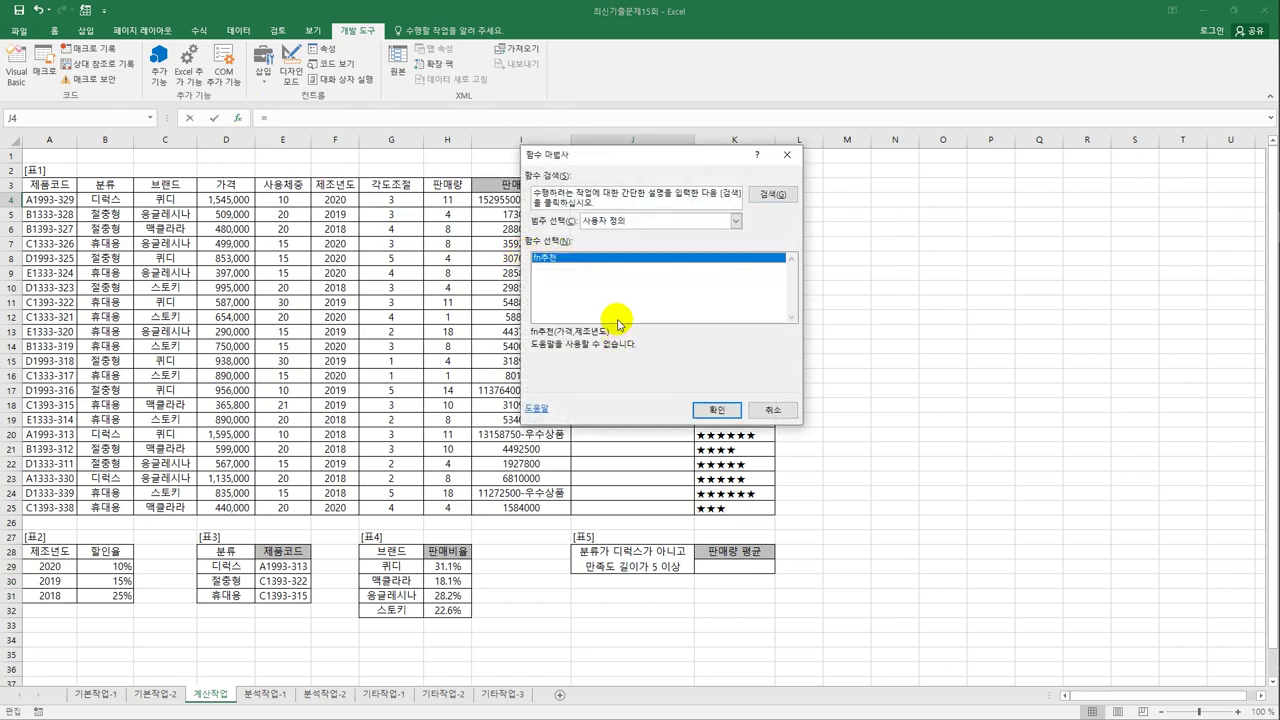
{"action": "left_click", "coordinate": [718, 410]}
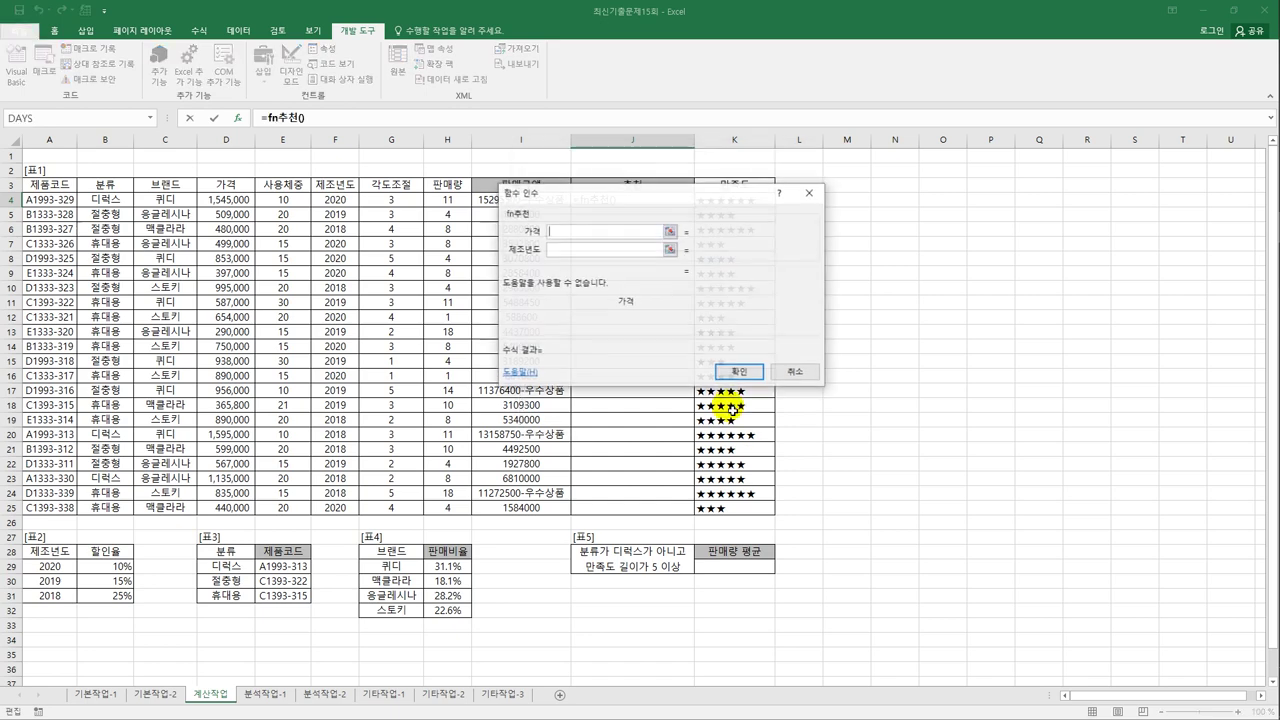
Set fn추천's 가격 argument to D4 and 제조년도 to F4, and fill the formula down to J25
{"action": "left_click", "coordinate": [210, 203]}
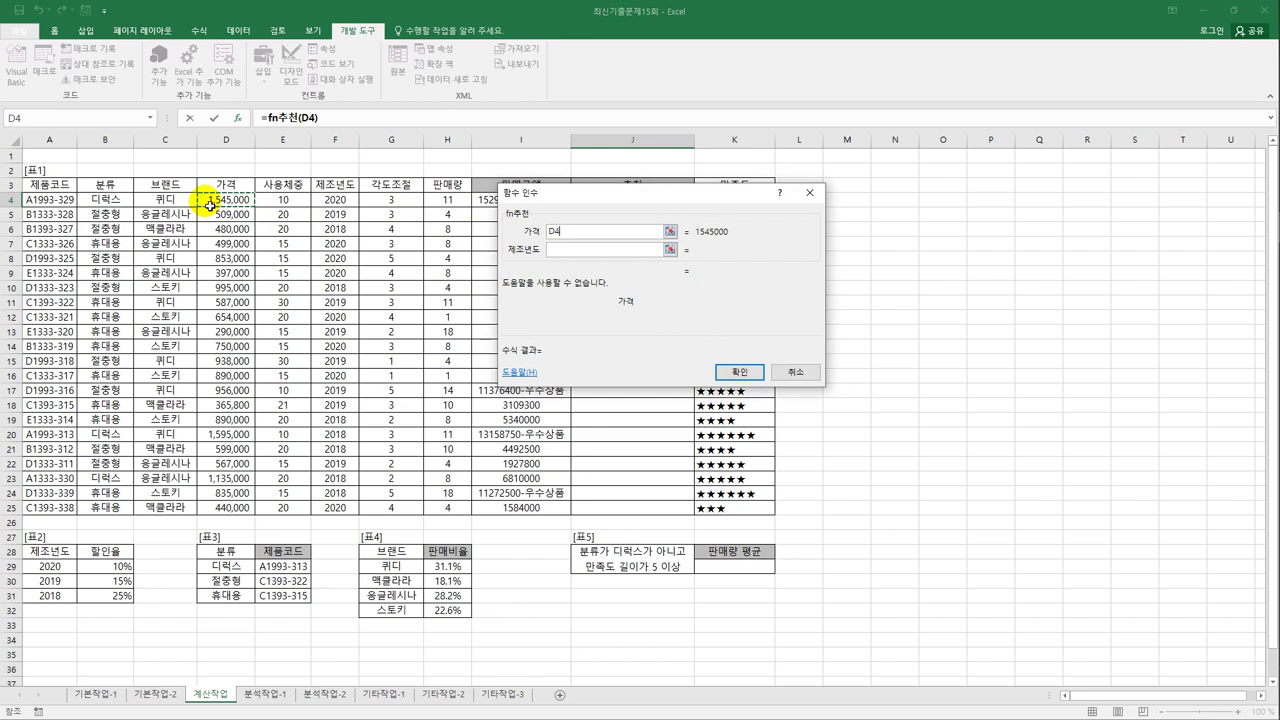
{"action": "left_click", "coordinate": [345, 204]}
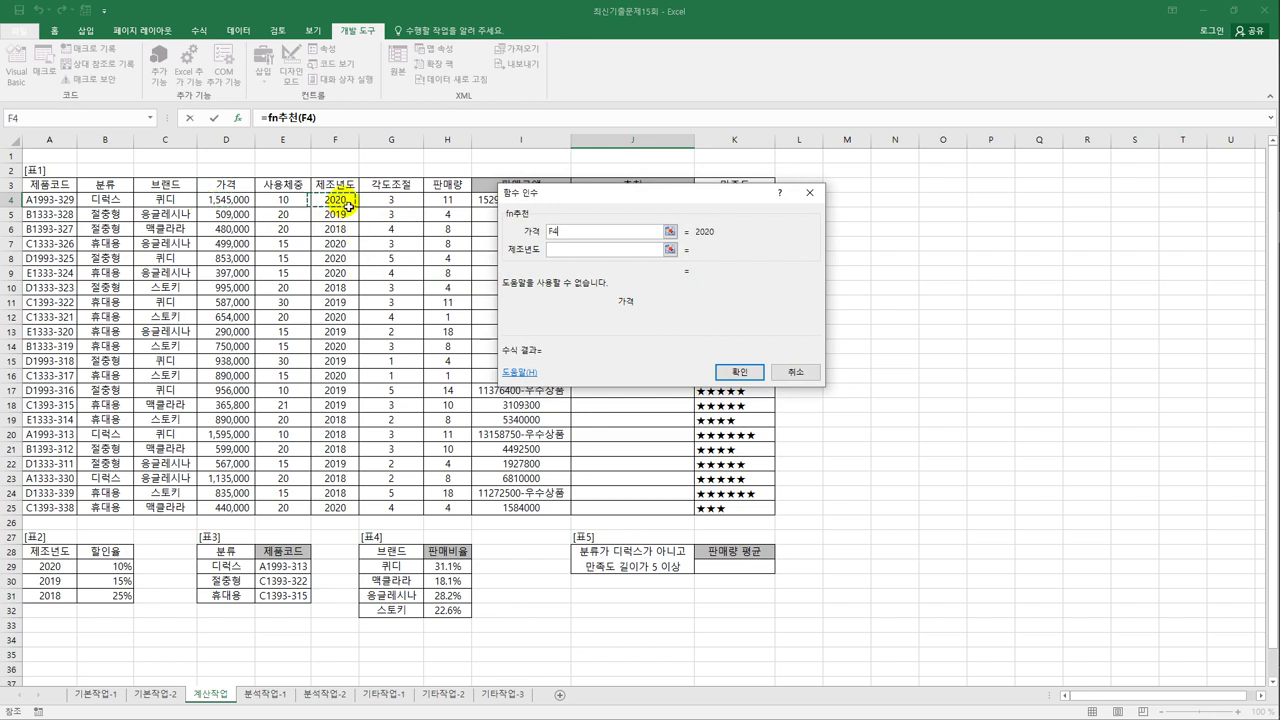
{"action": "double_click", "coordinate": [552, 231]}
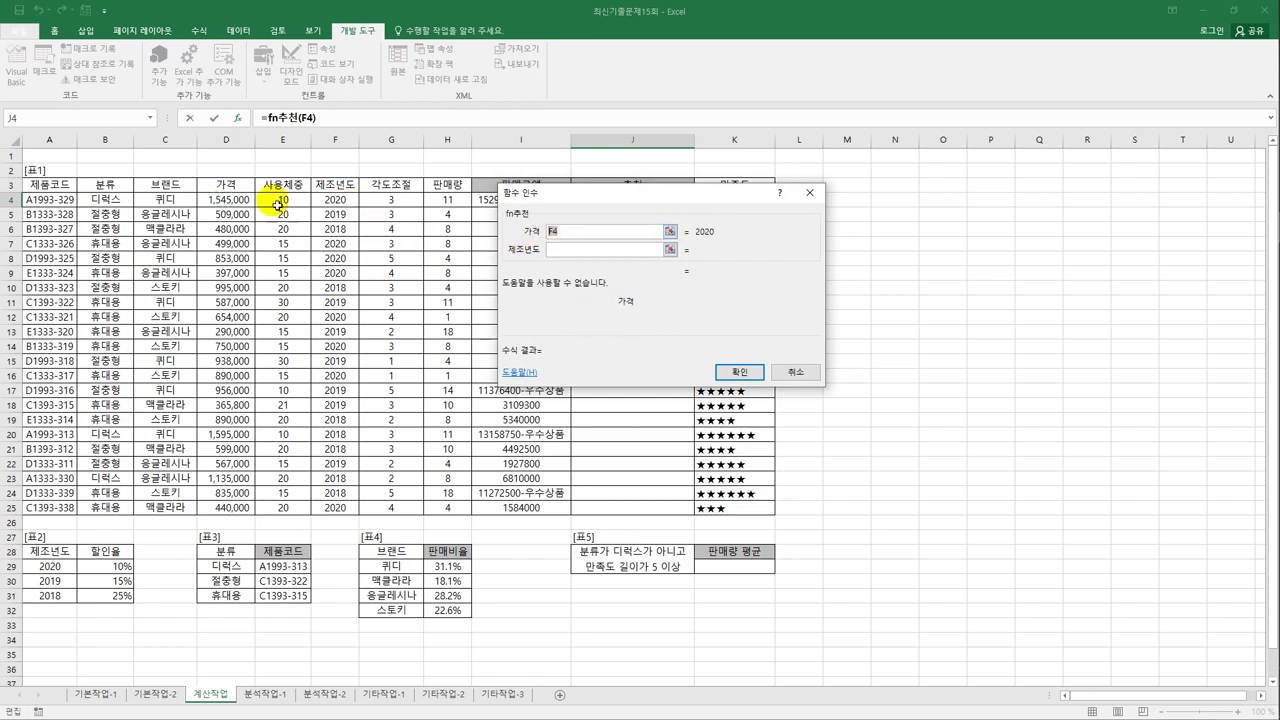
{"action": "left_click", "coordinate": [228, 203]}
{"action": "left_click", "coordinate": [553, 250]}
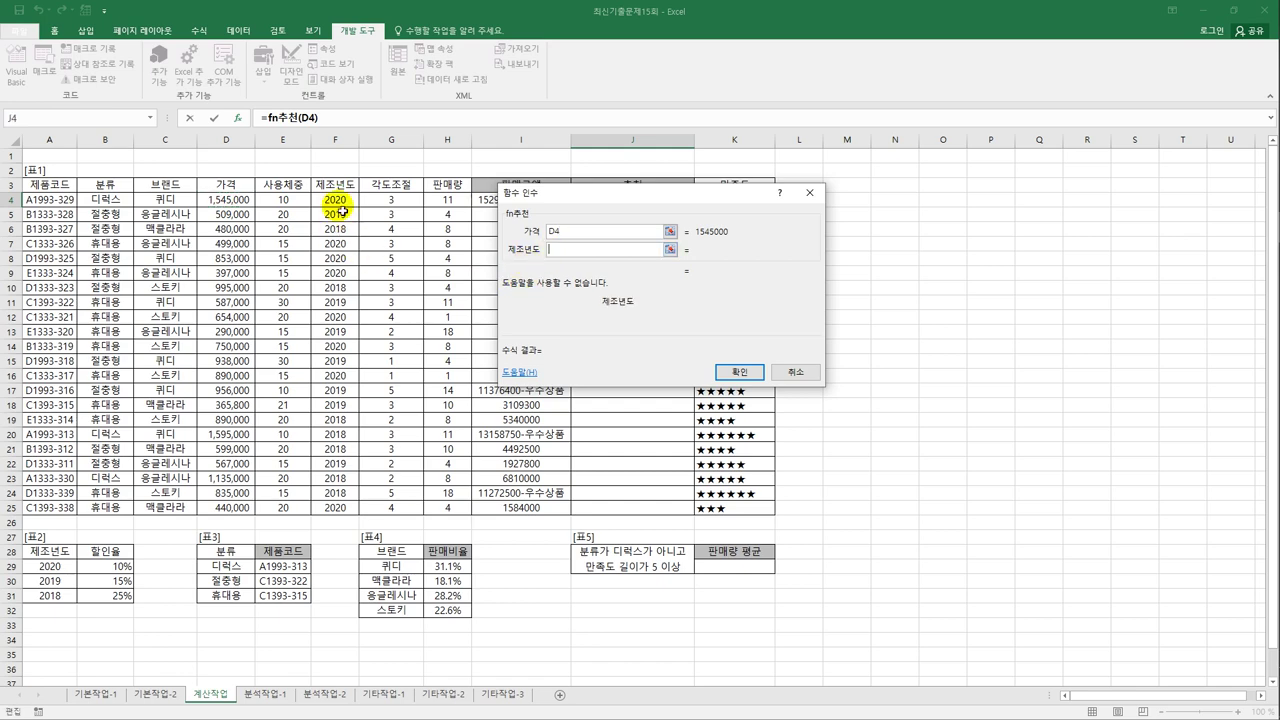
{"action": "left_click", "coordinate": [338, 202]}
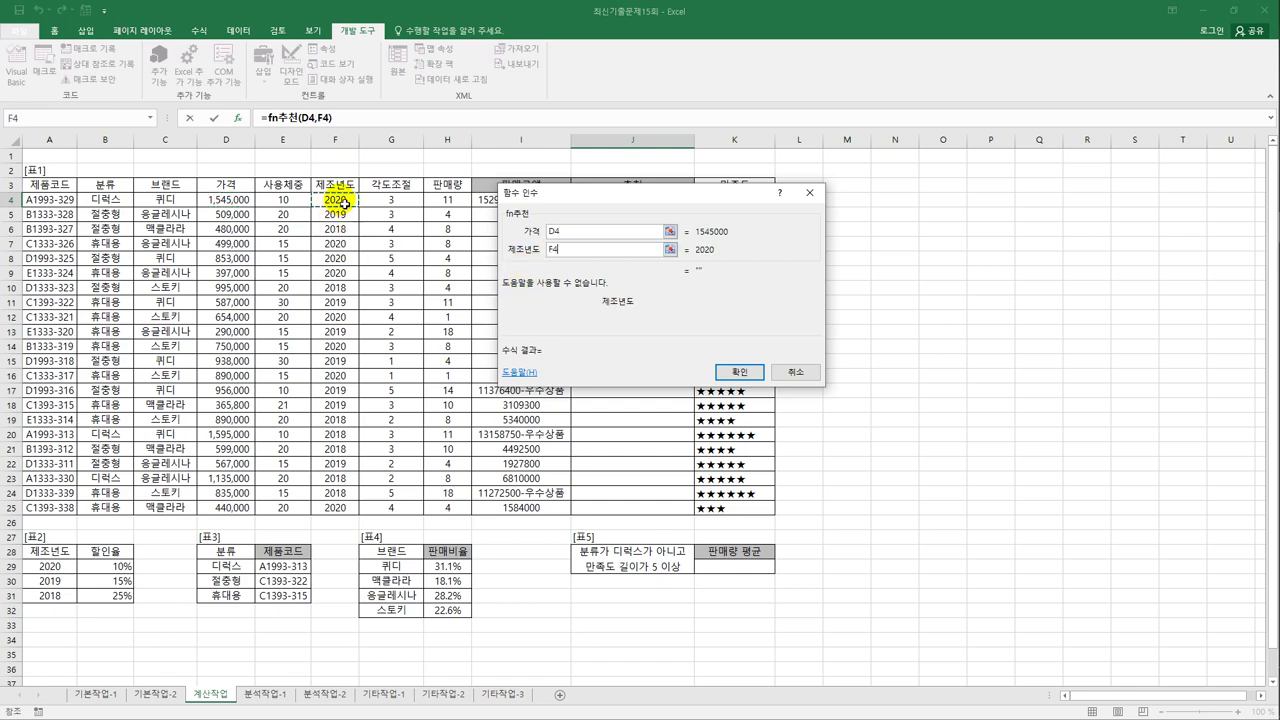
{"action": "left_click", "coordinate": [739, 372]}
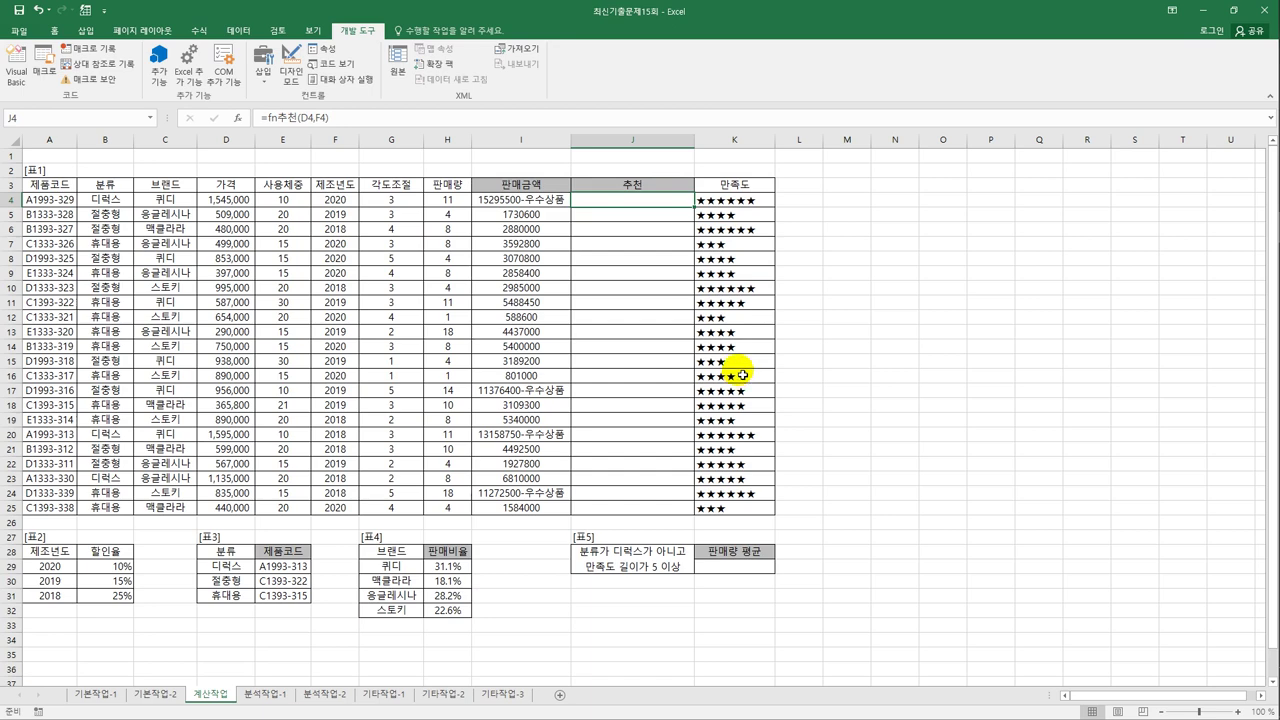
{"action": "left_click_drag", "start_coordinate": [694, 207], "coordinate": [680, 506]}
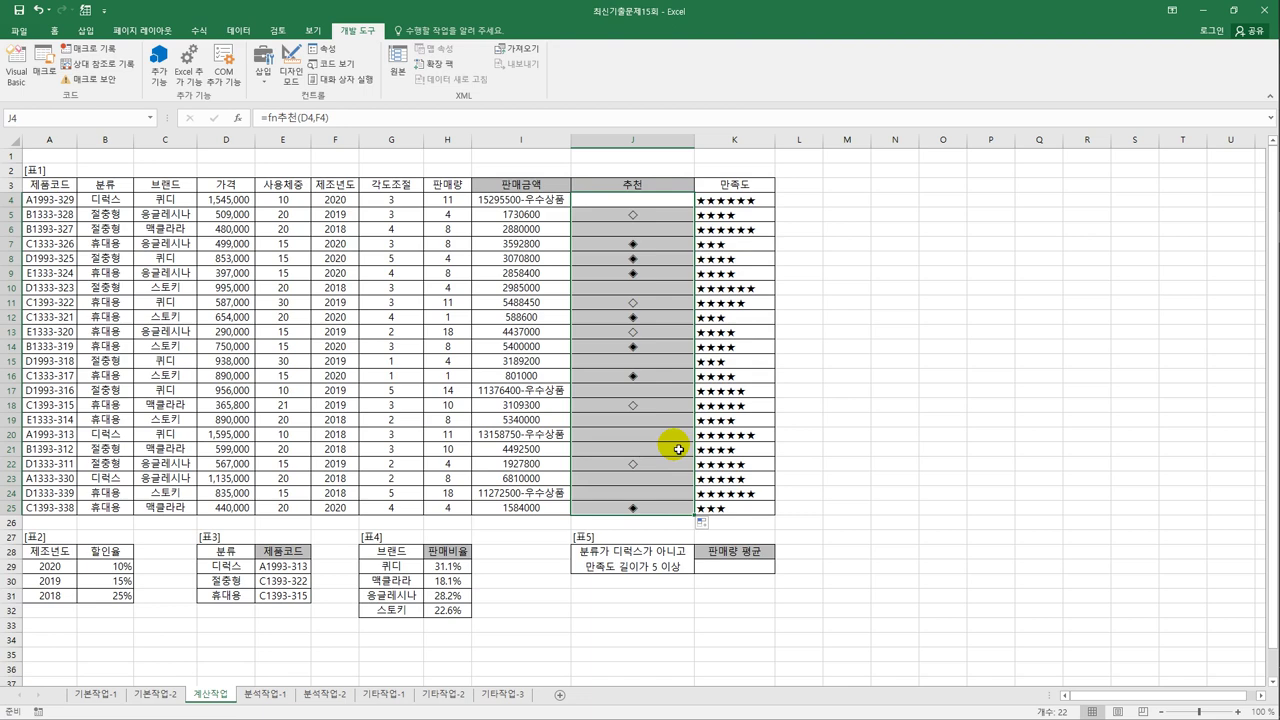
Begin a formula in 표5's 판매량 평균 cell K29 with AVERAGE and a nested IF
{"action": "left_click", "coordinate": [723, 575]}
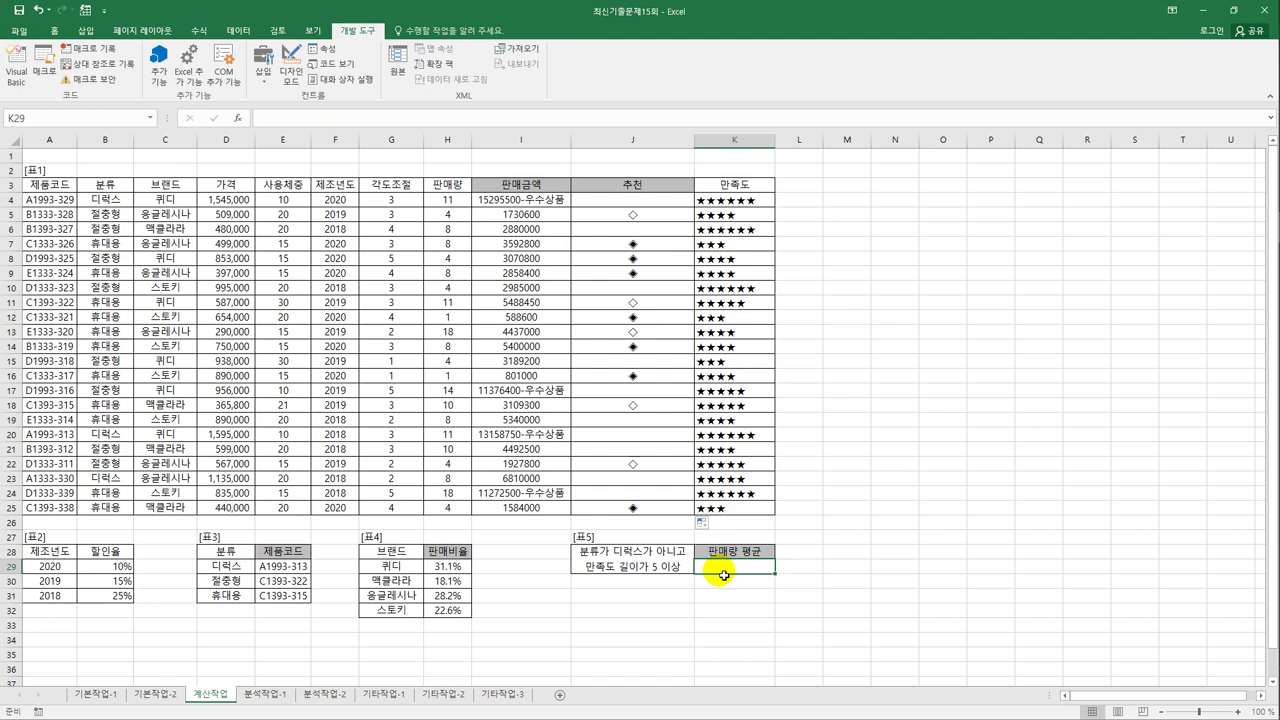
{"action": "type", "text": "="}
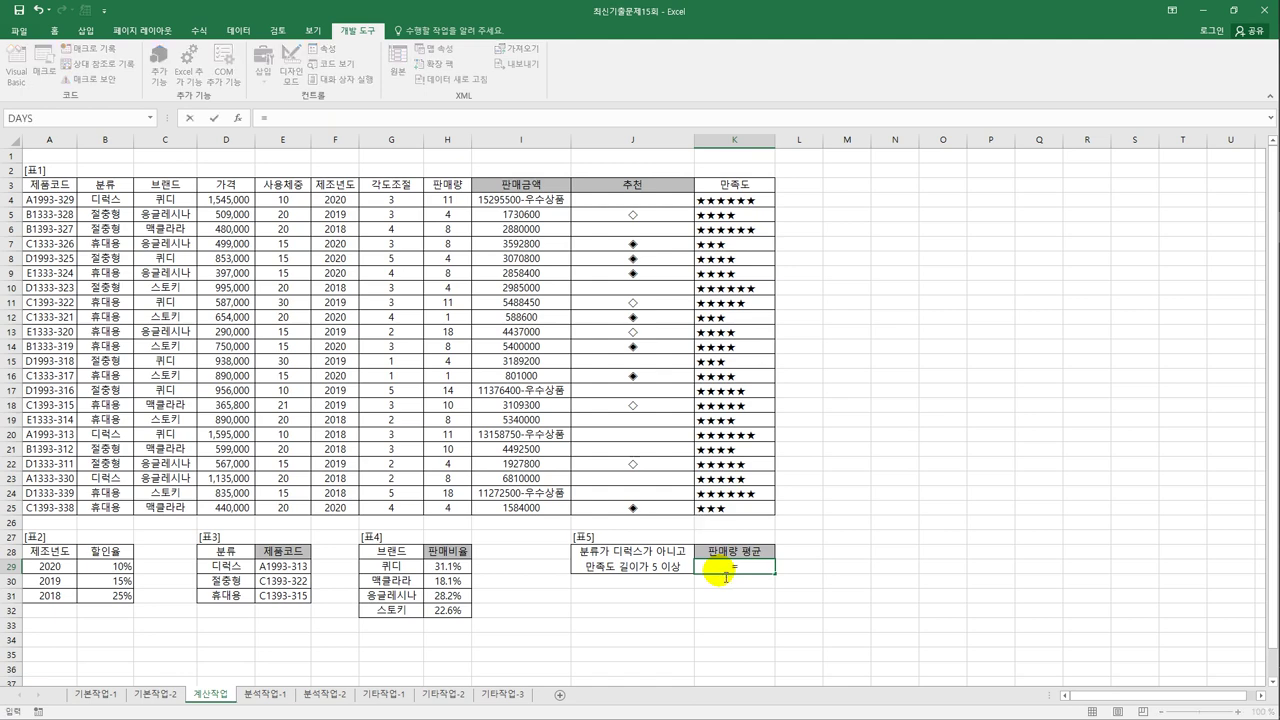
{"action": "type", "text": "av"}
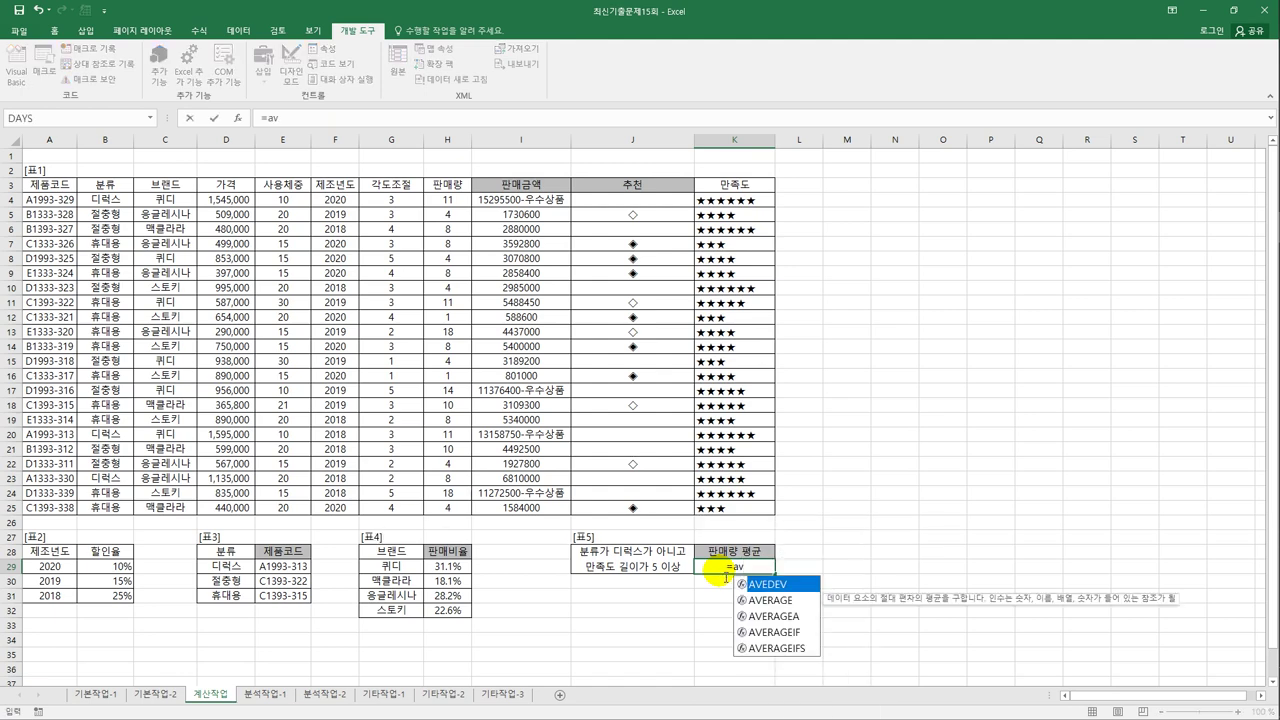
{"action": "key", "text": "Tab"}
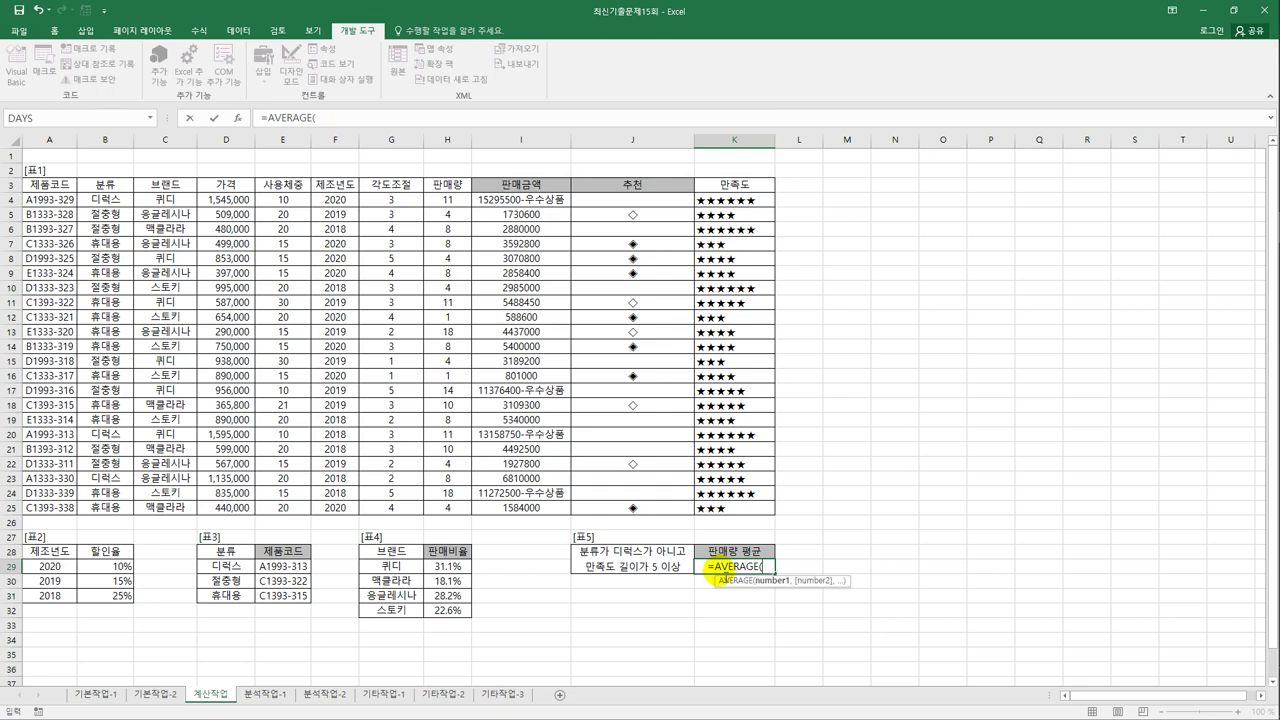
{"action": "type", "text": "If("}
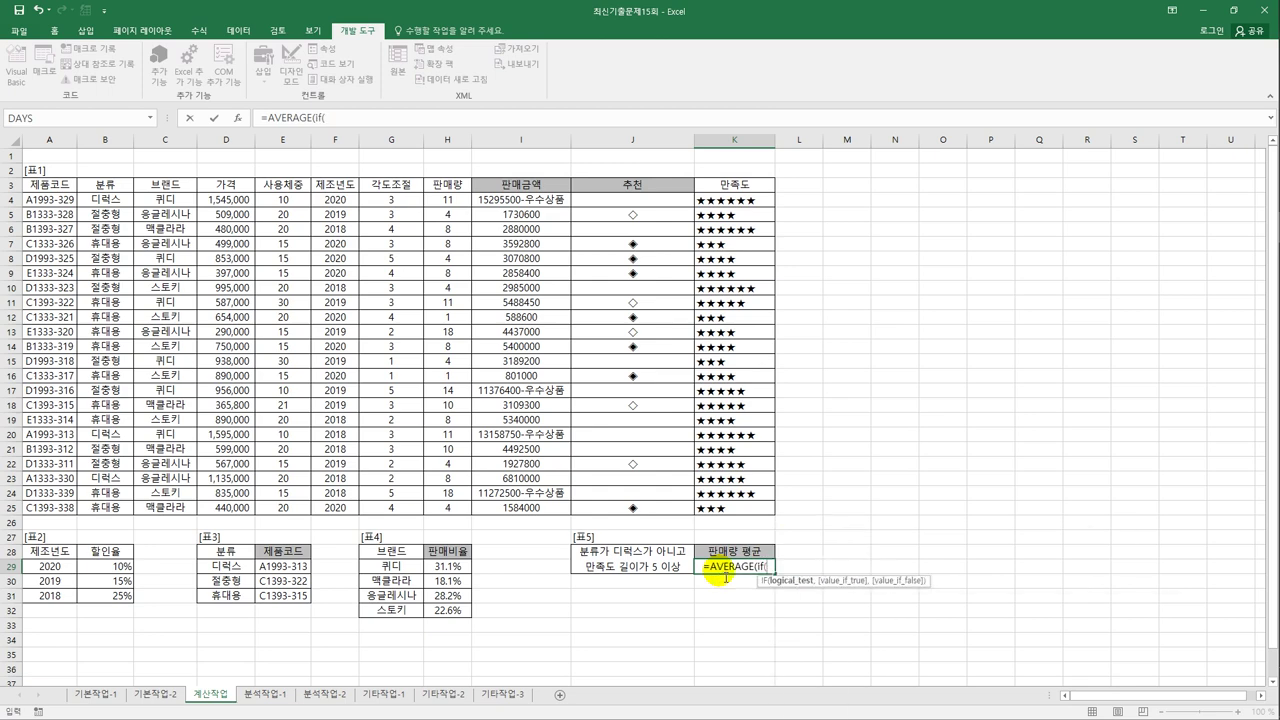
Add the parenthesized IF condition that 분류 is not 디럭스: (B4:B25<>"디럭스")
{"action": "type", "text": "("}
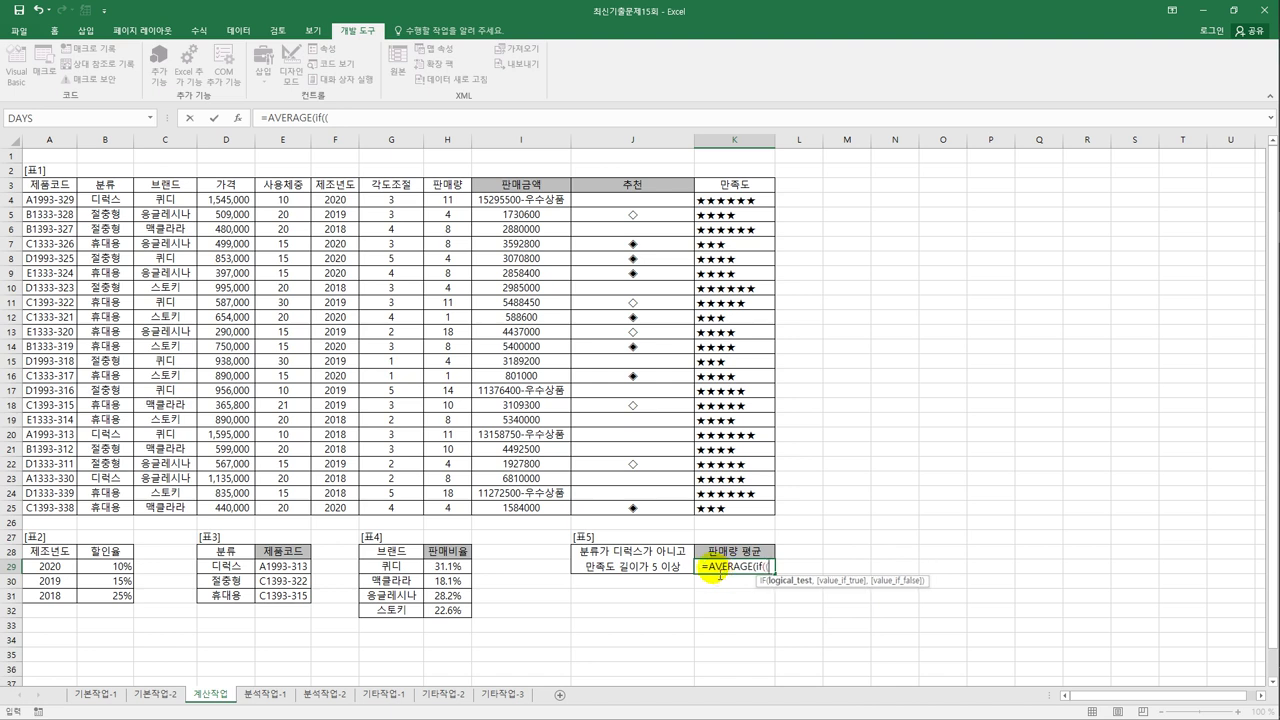
{"action": "left_click_drag", "start_coordinate": [121, 208], "coordinate": [115, 512]}
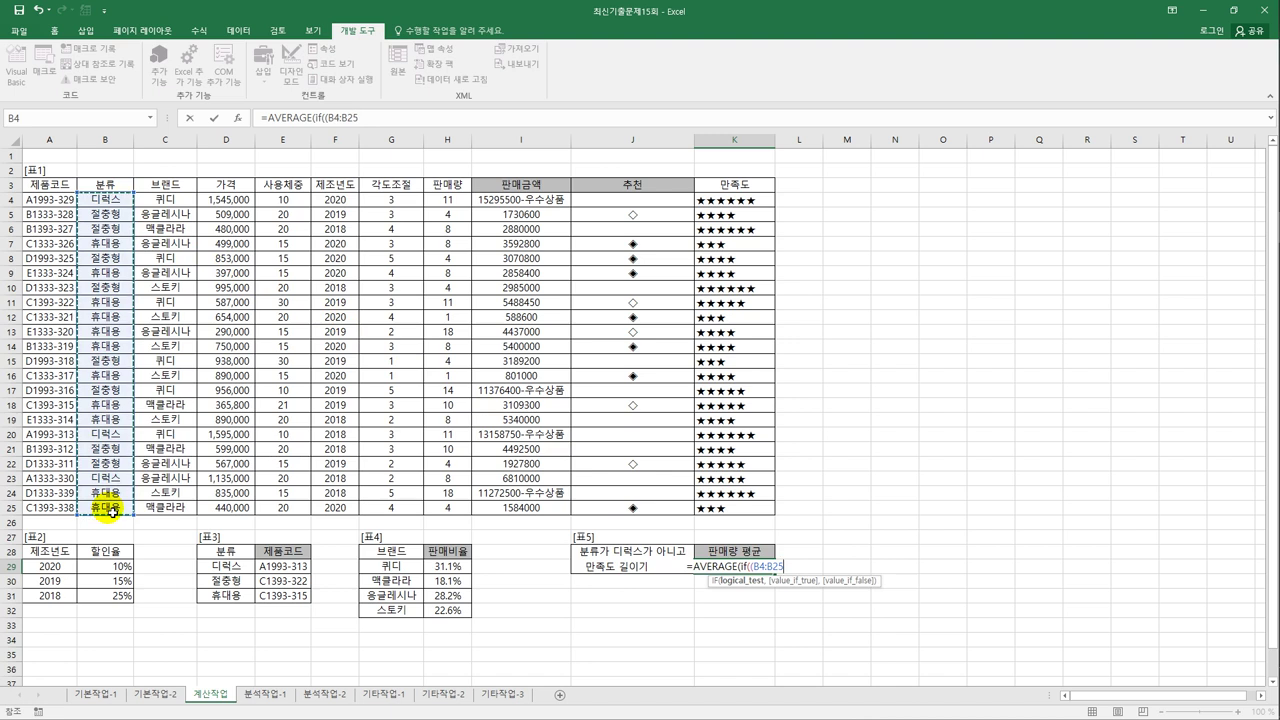
{"action": "type", "text": "<>\""}
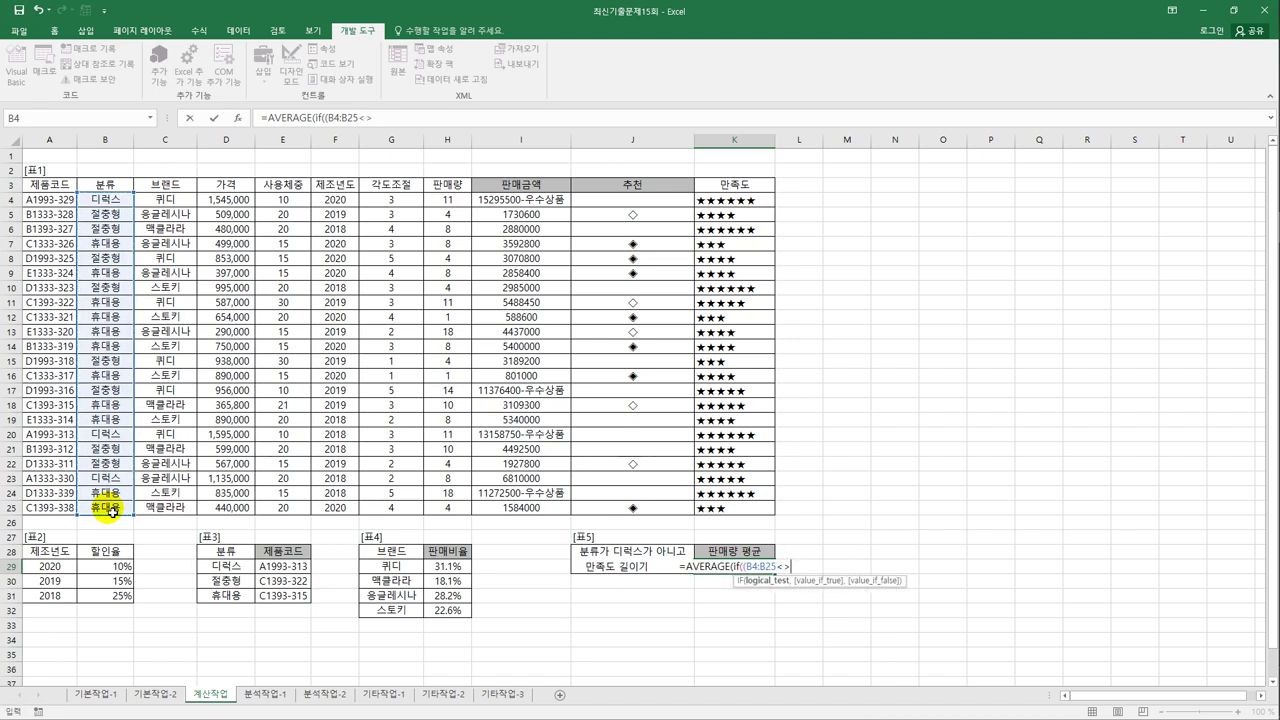
{"action": "type", "text": "디"}
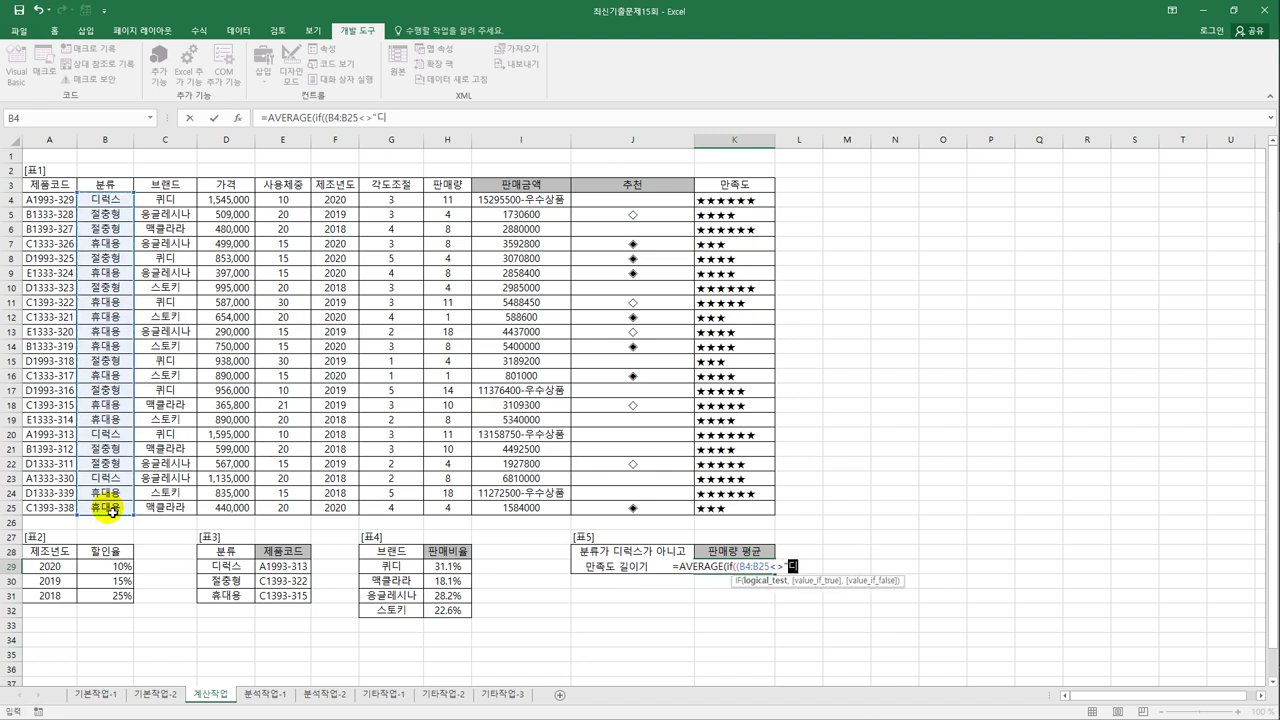
{"action": "type", "text": "럭스\""}
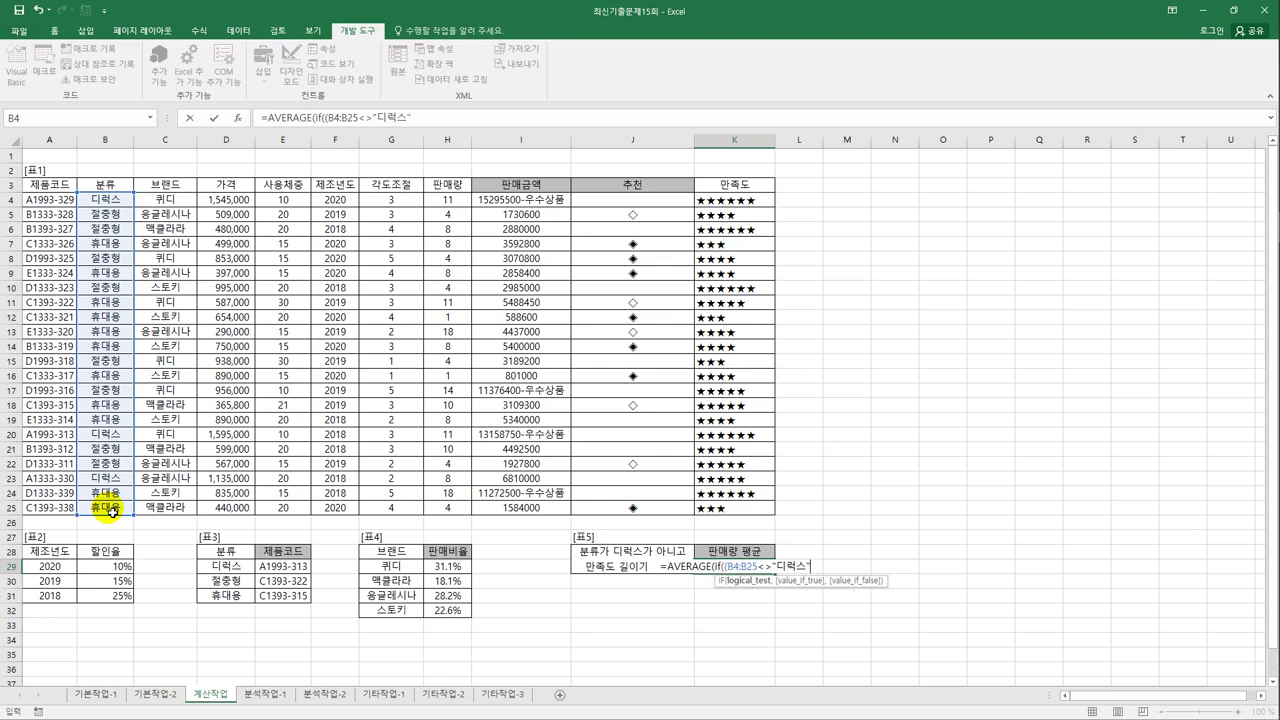
{"action": "type", "text": ")"}
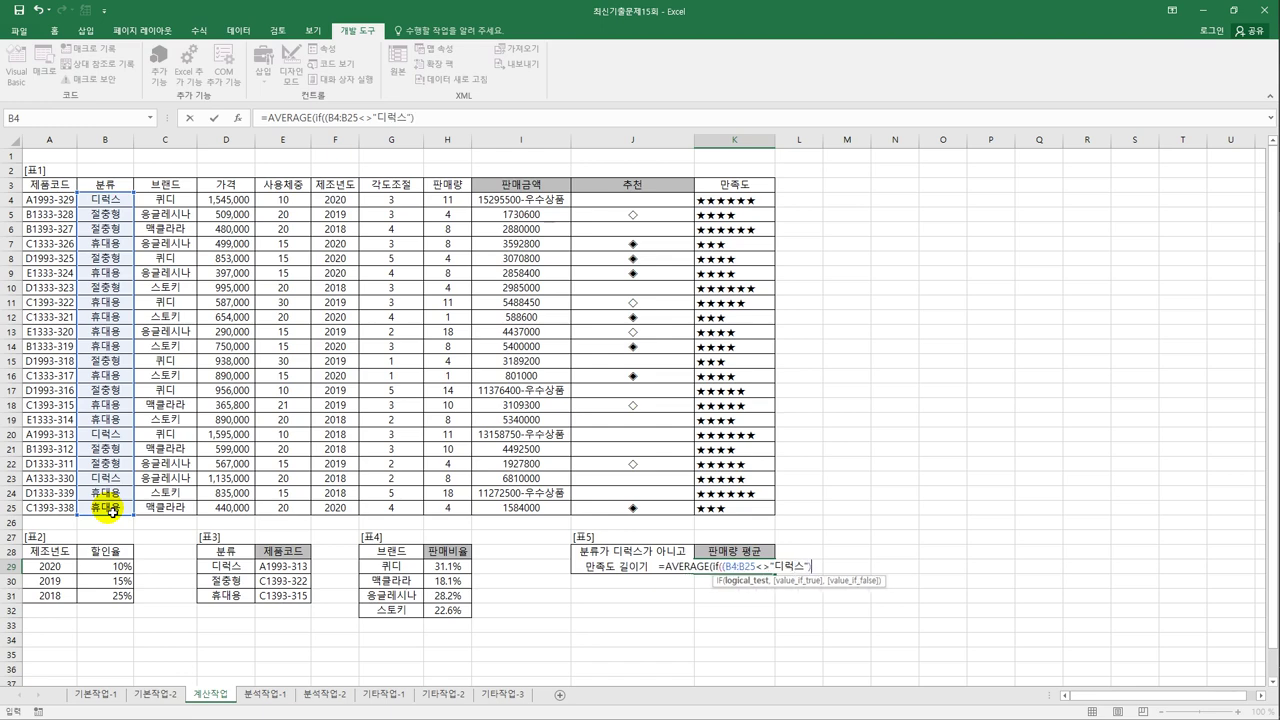
Multiply the condition by a 만족도 length test, LEN(K4:K25)>=5, followed by a closing parenthesis
{"action": "type", "text": "*"}
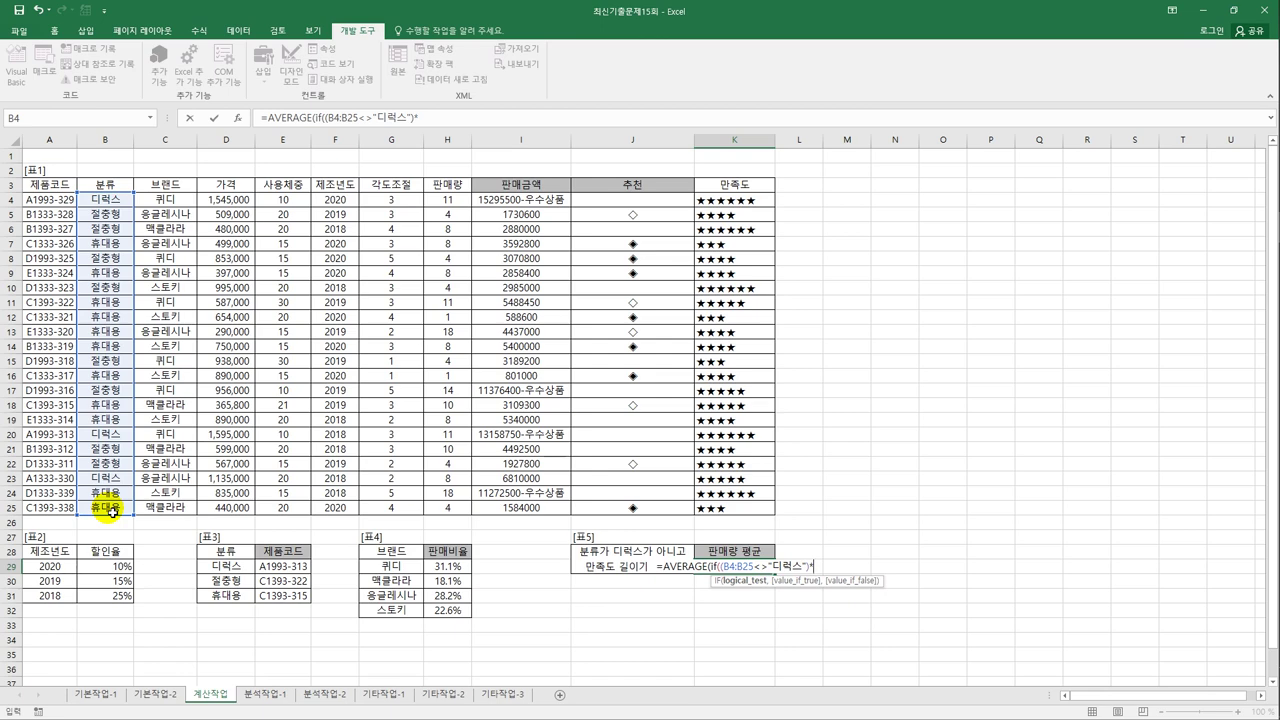
{"action": "type", "text": "le"}
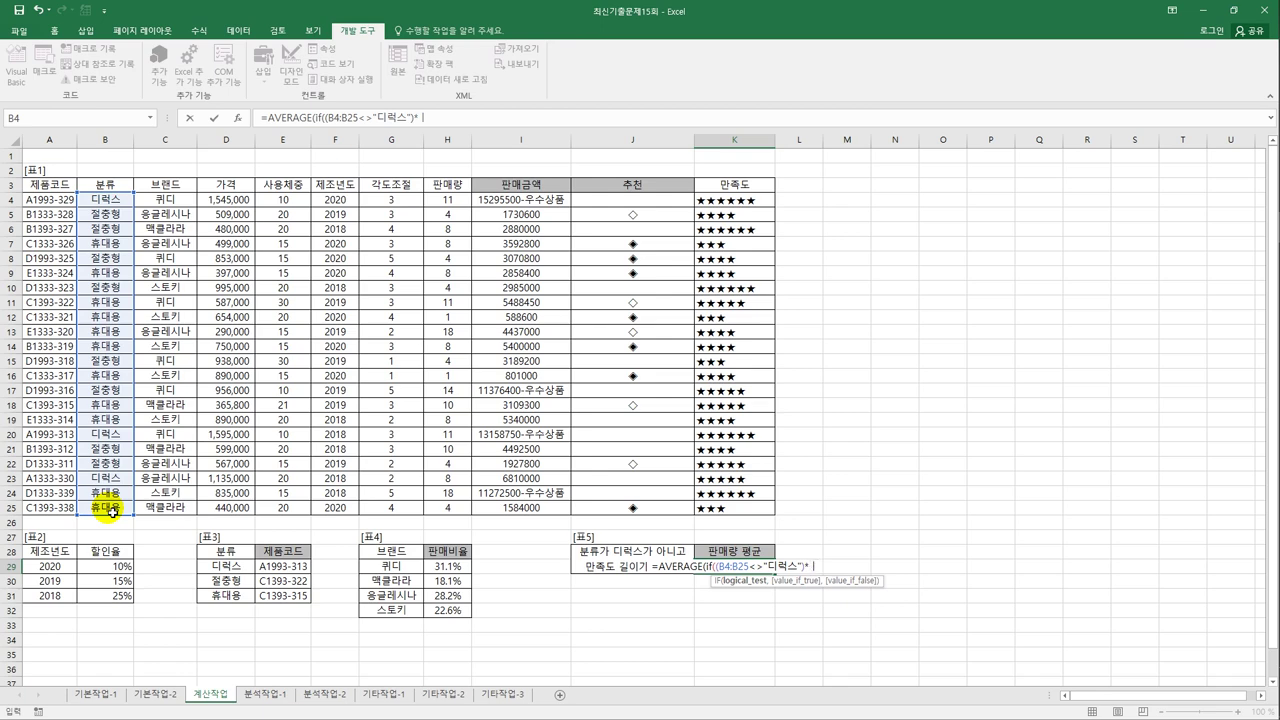
{"action": "type", "text": "n"}
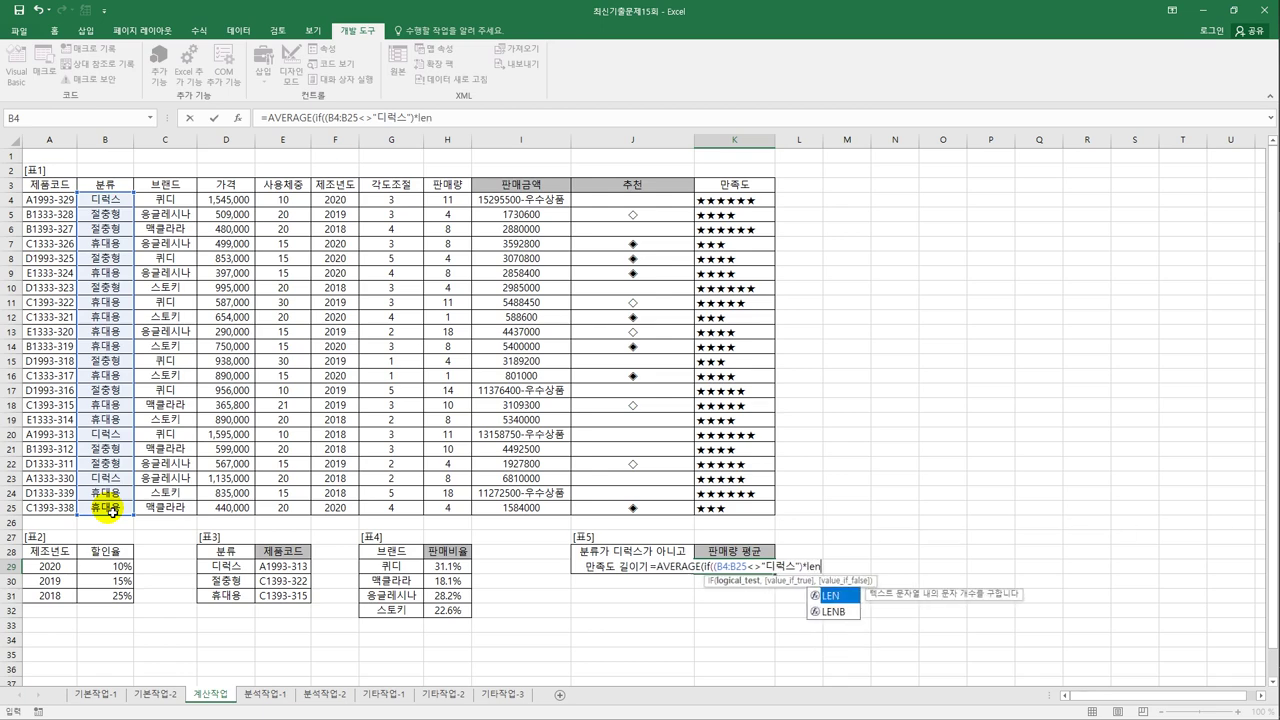
{"action": "key", "text": "Tab"}
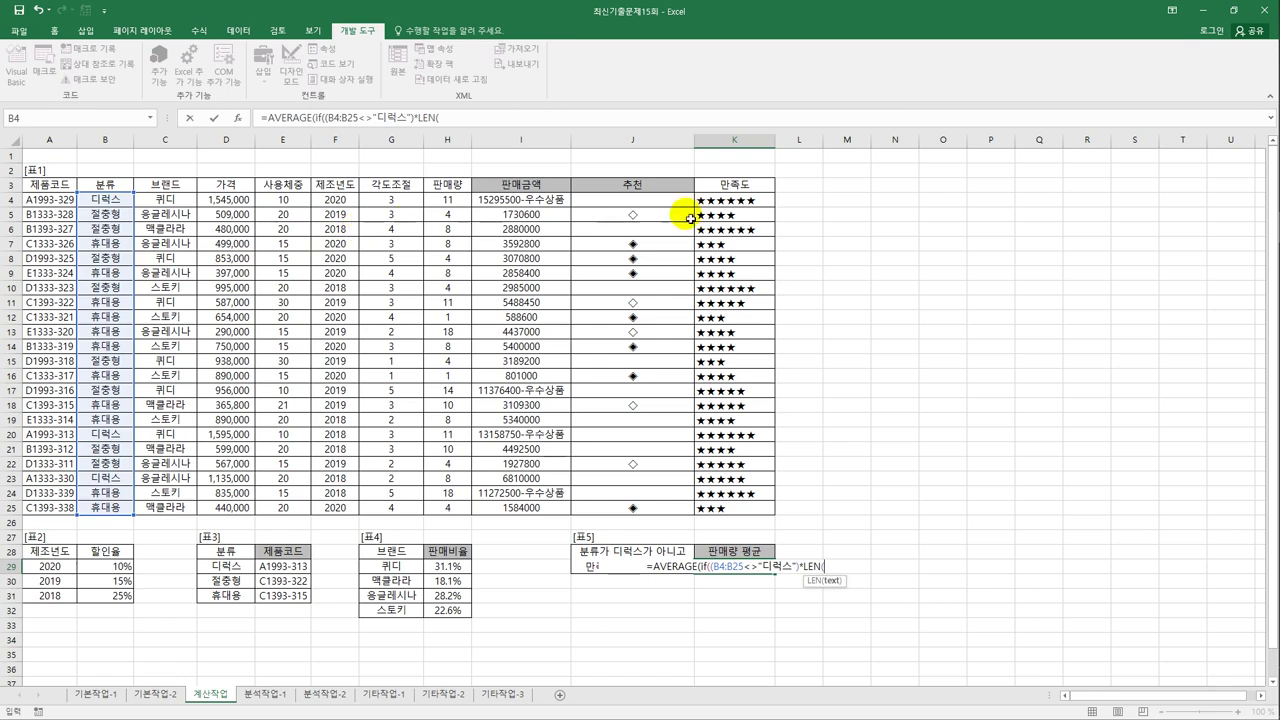
{"action": "left_click_drag", "start_coordinate": [705, 200], "coordinate": [737, 515]}
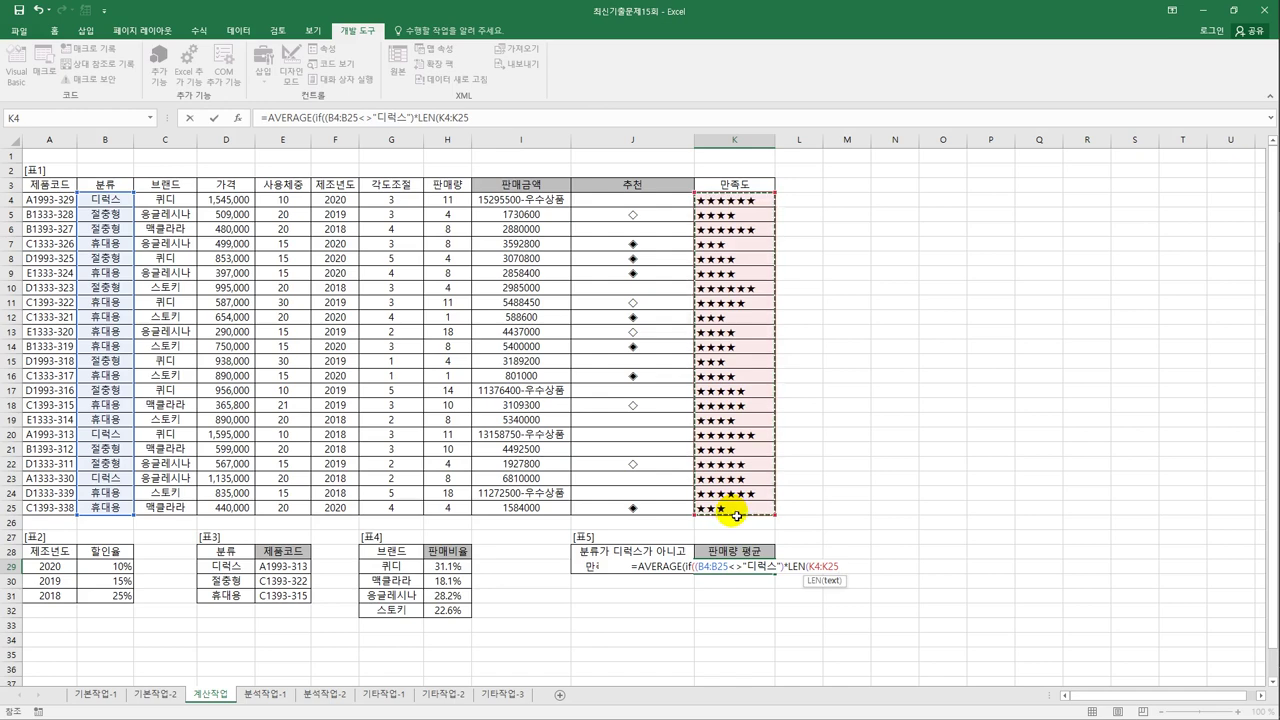
{"action": "type", "text": ")"}
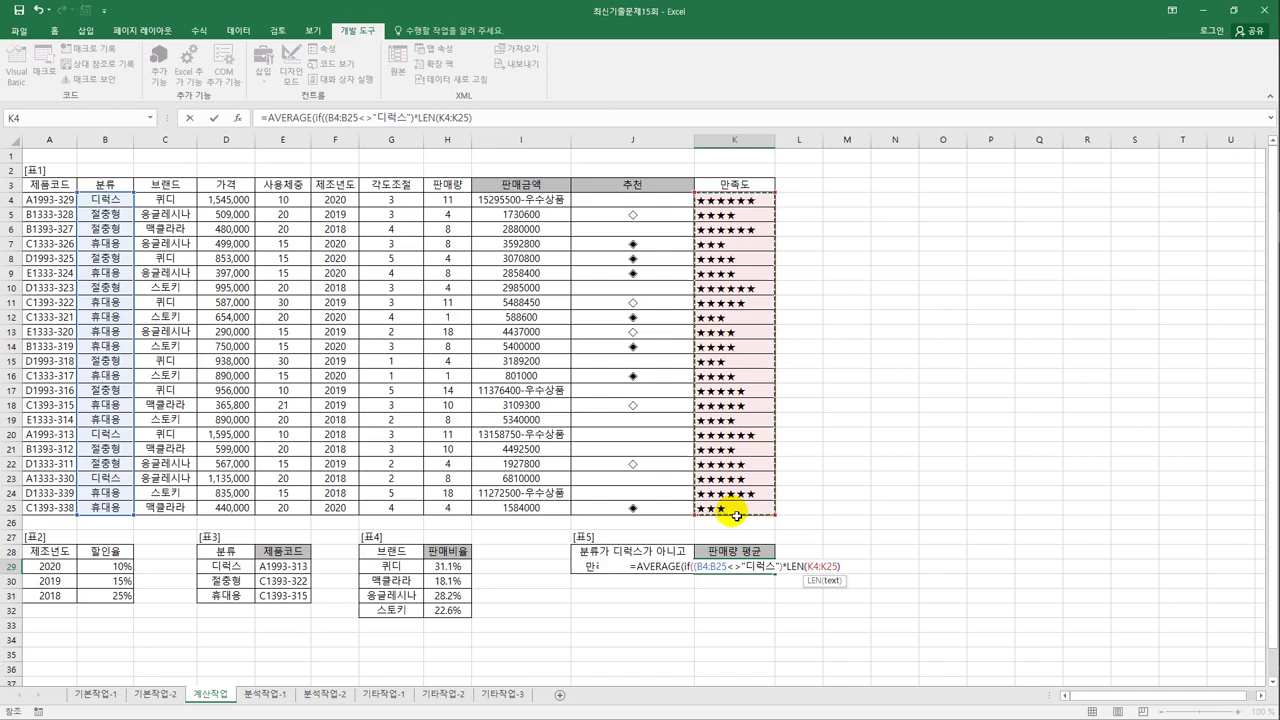
{"action": "type", "text": ">=5)"}
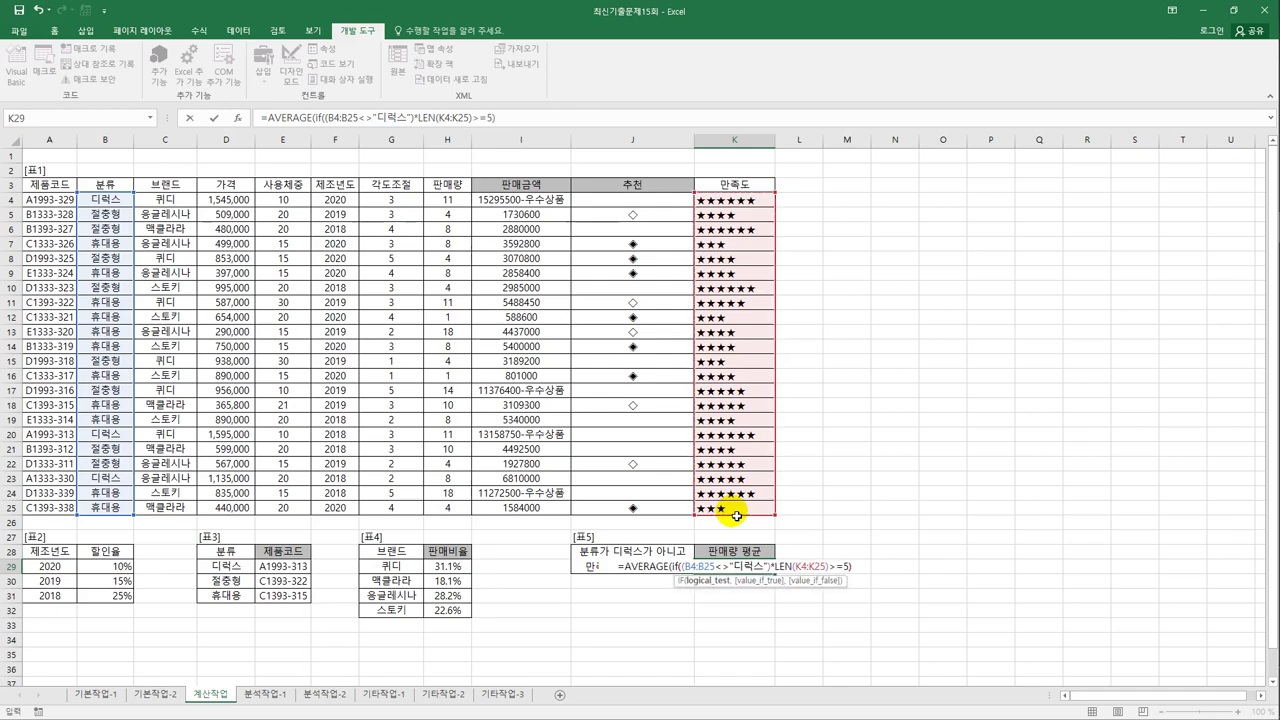
Insert the missing opening parenthesis before LEN in the K29 formula
{"action": "left_click", "coordinate": [775, 568]}
{"action": "left_click", "coordinate": [776, 568]}
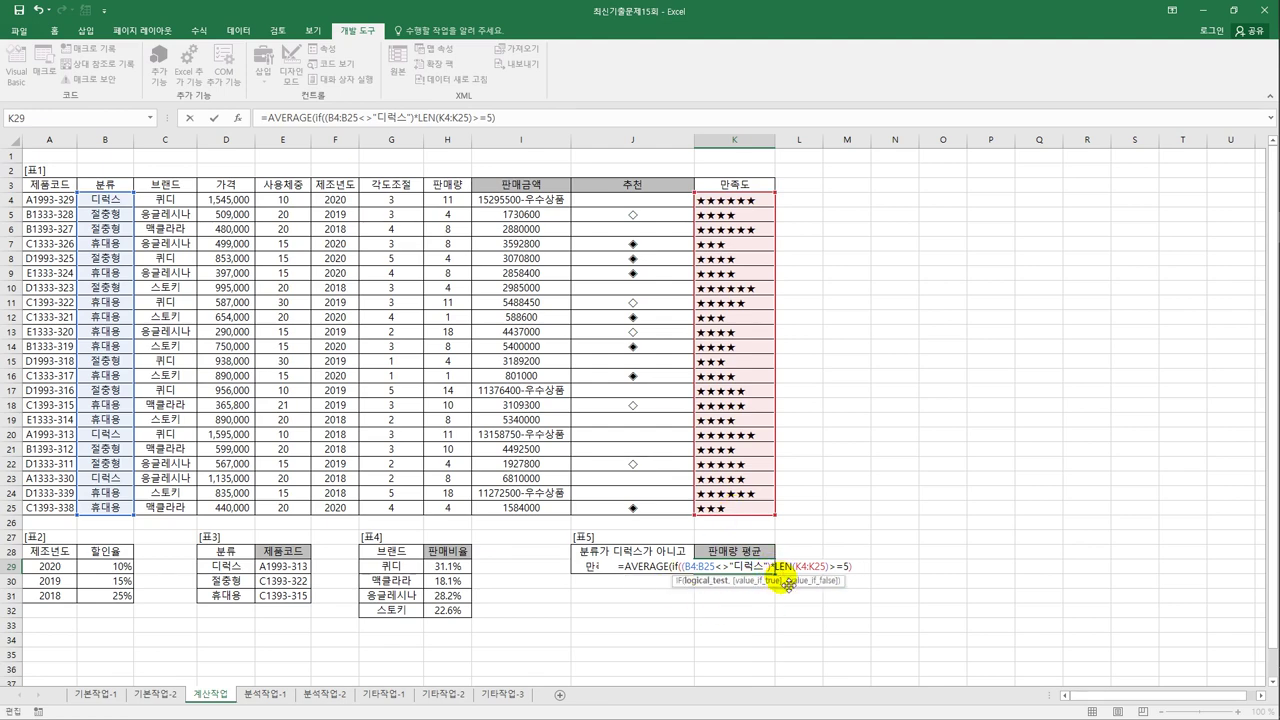
{"action": "type", "text": "("}
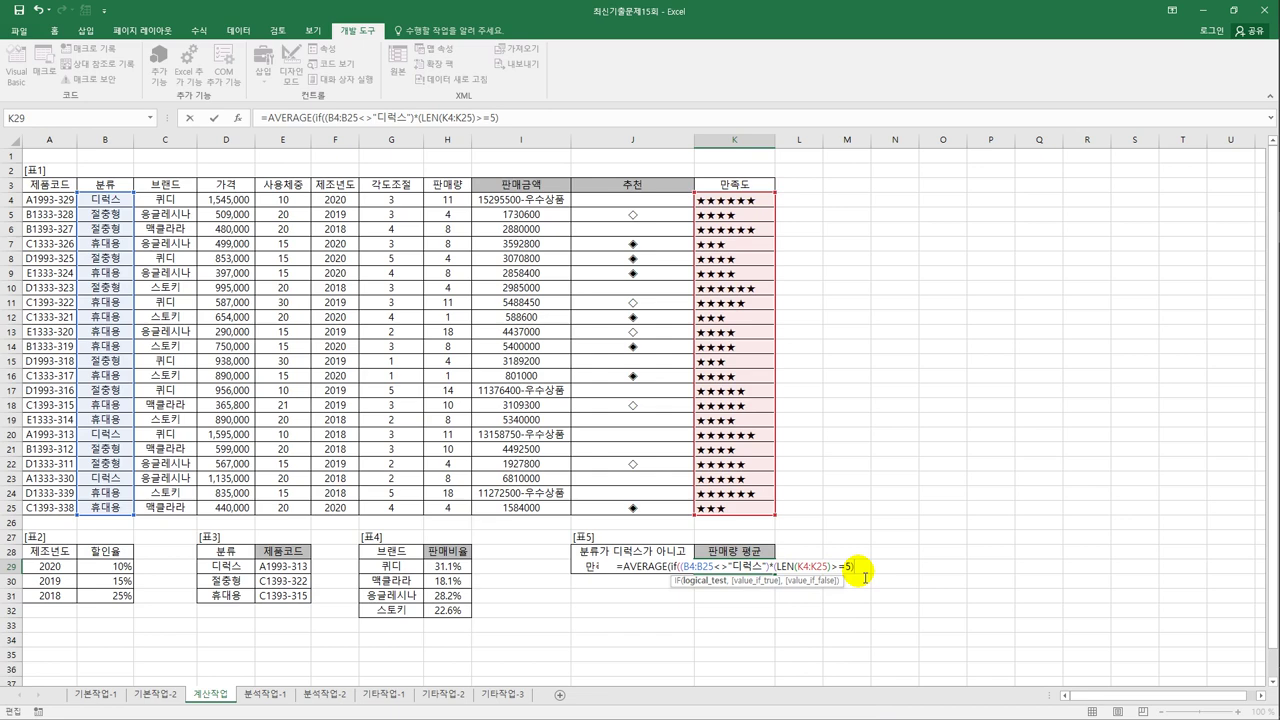
Complete the K29 formula with 판매량 range H4:H25 as the IF true value, close both functions and enter it as an array formula
{"action": "type", "text": ","}
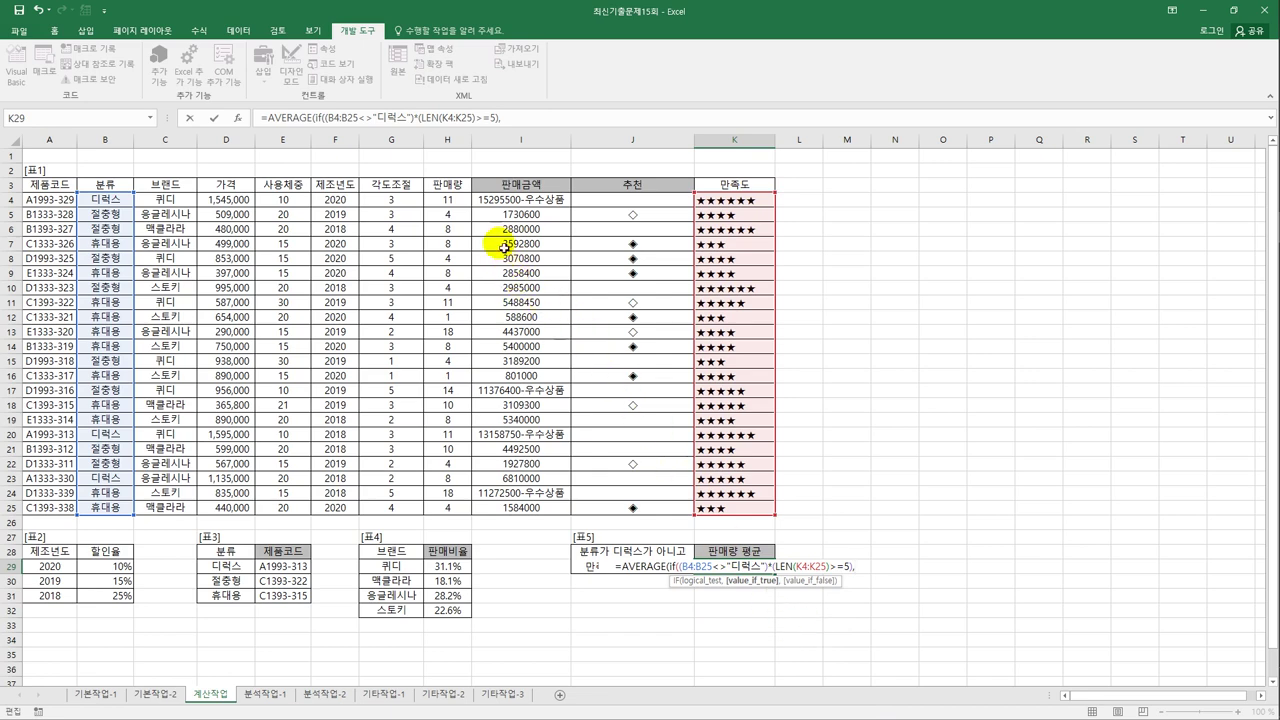
{"action": "left_click_drag", "start_coordinate": [468, 205], "coordinate": [448, 508]}
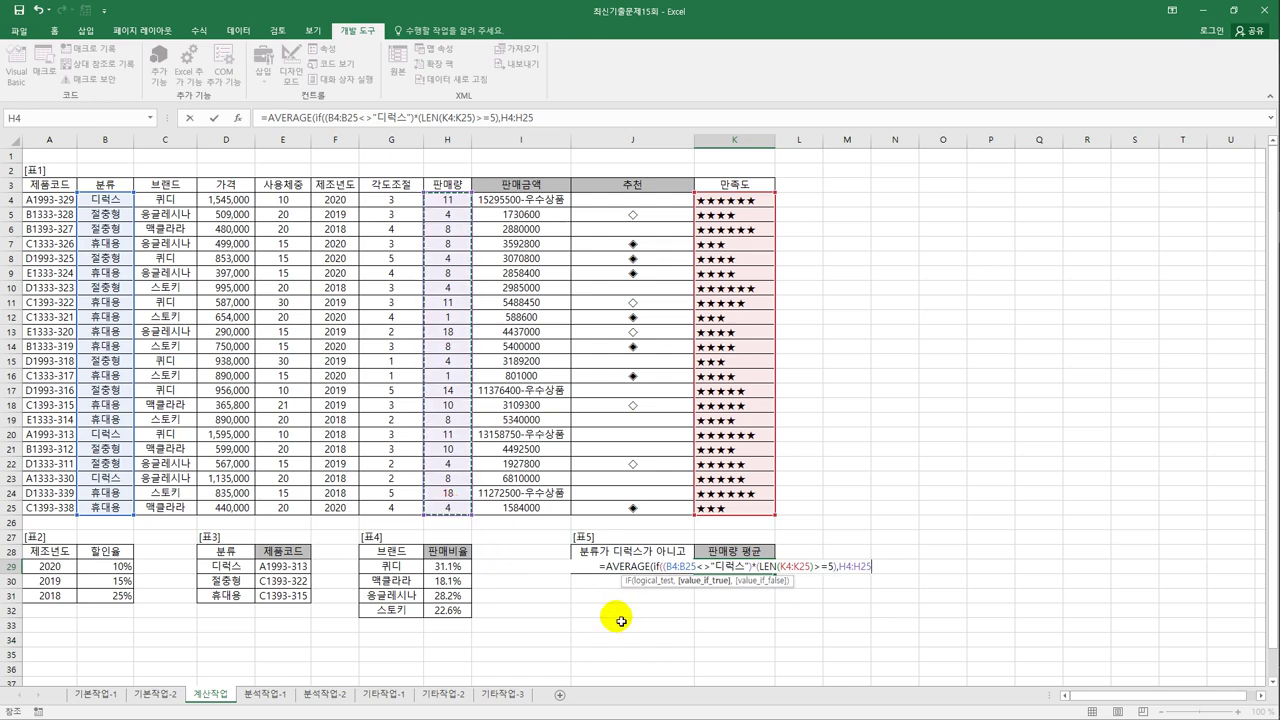
{"action": "type", "text": ")"}
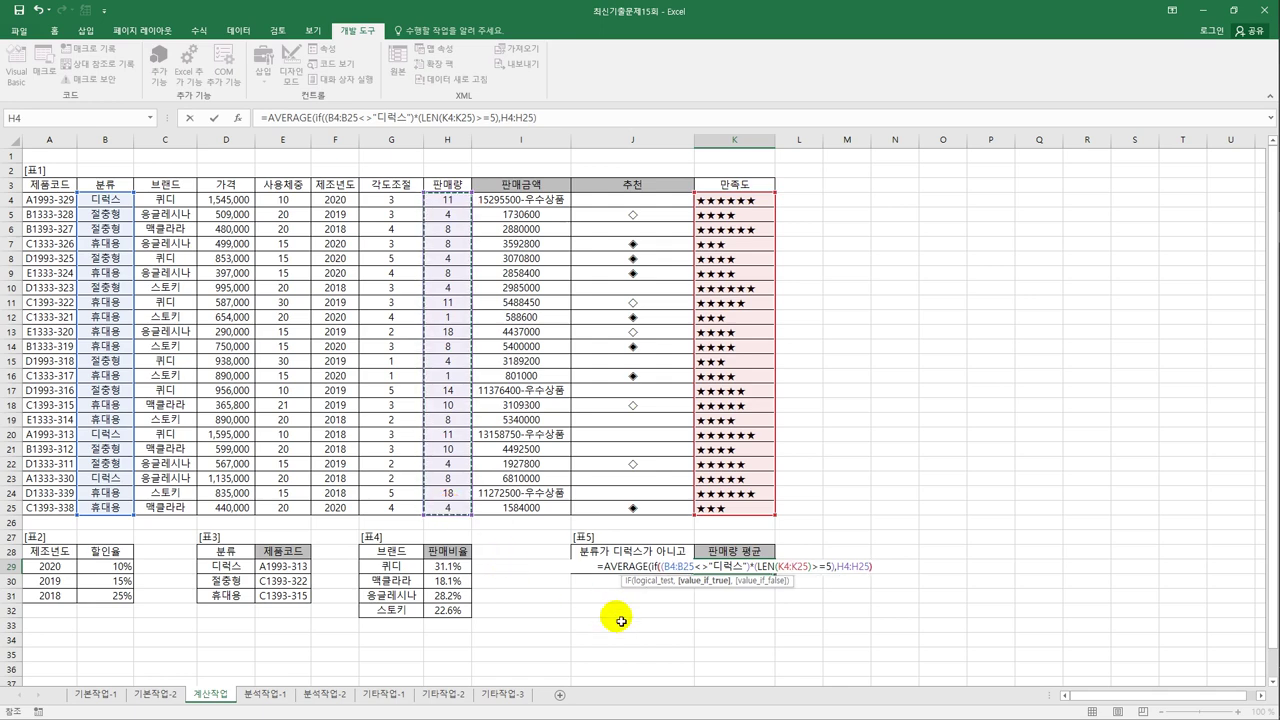
{"action": "type", "text": ")"}
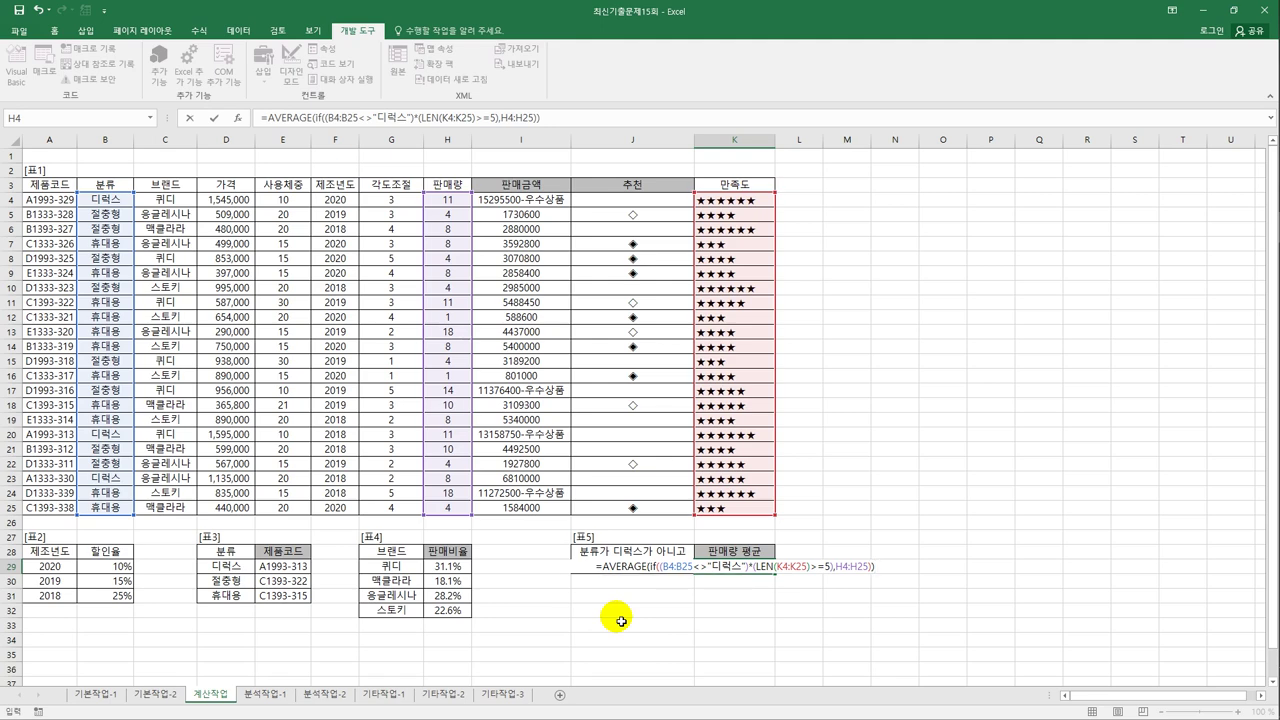
{"action": "key", "text": "ctrl+shift+Return"}
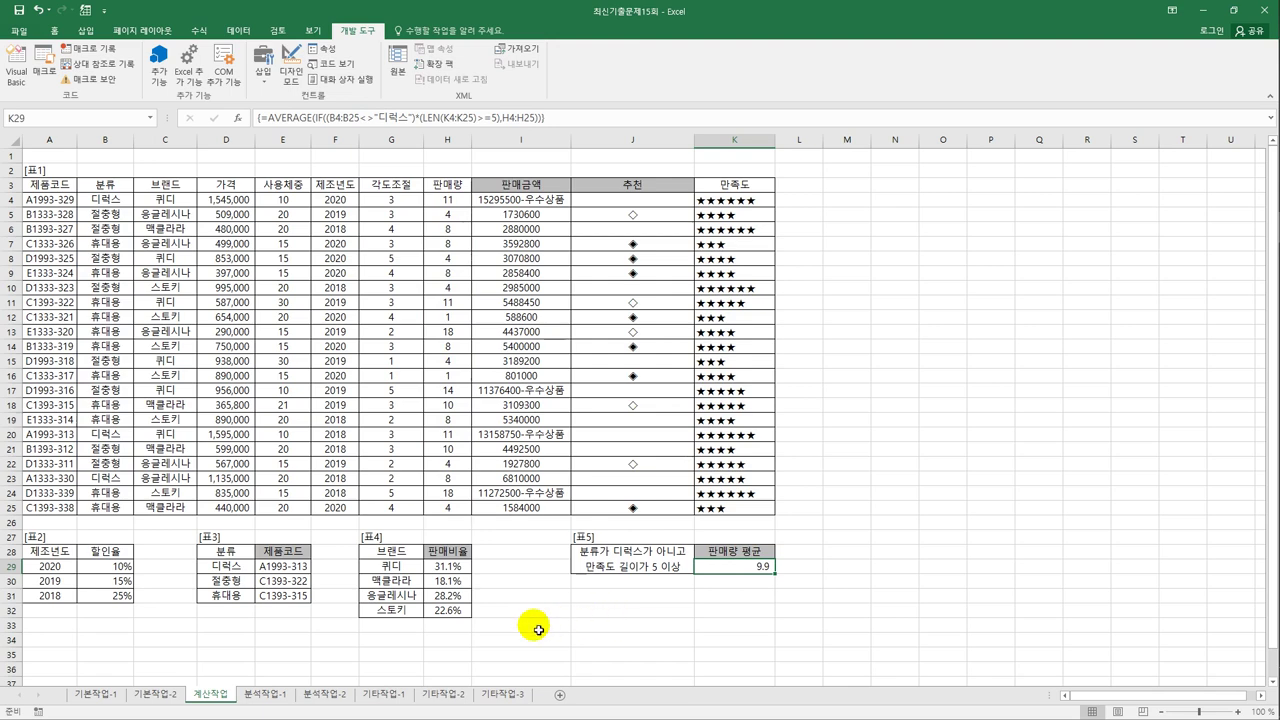
On sheet 분석작업-1, start a Microsoft Query import from cell B4 and choose MS Access Database* as the data source
{"action": "left_click", "coordinate": [284, 702]}
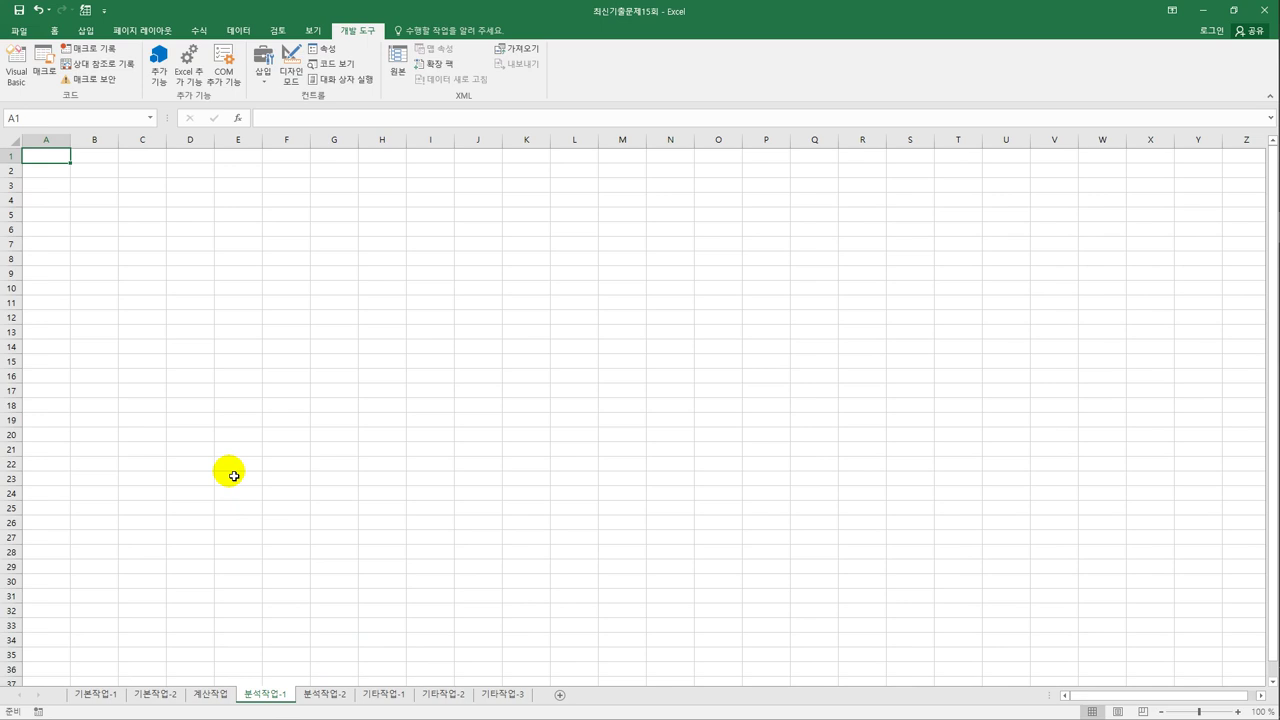
{"action": "left_click", "coordinate": [114, 174]}
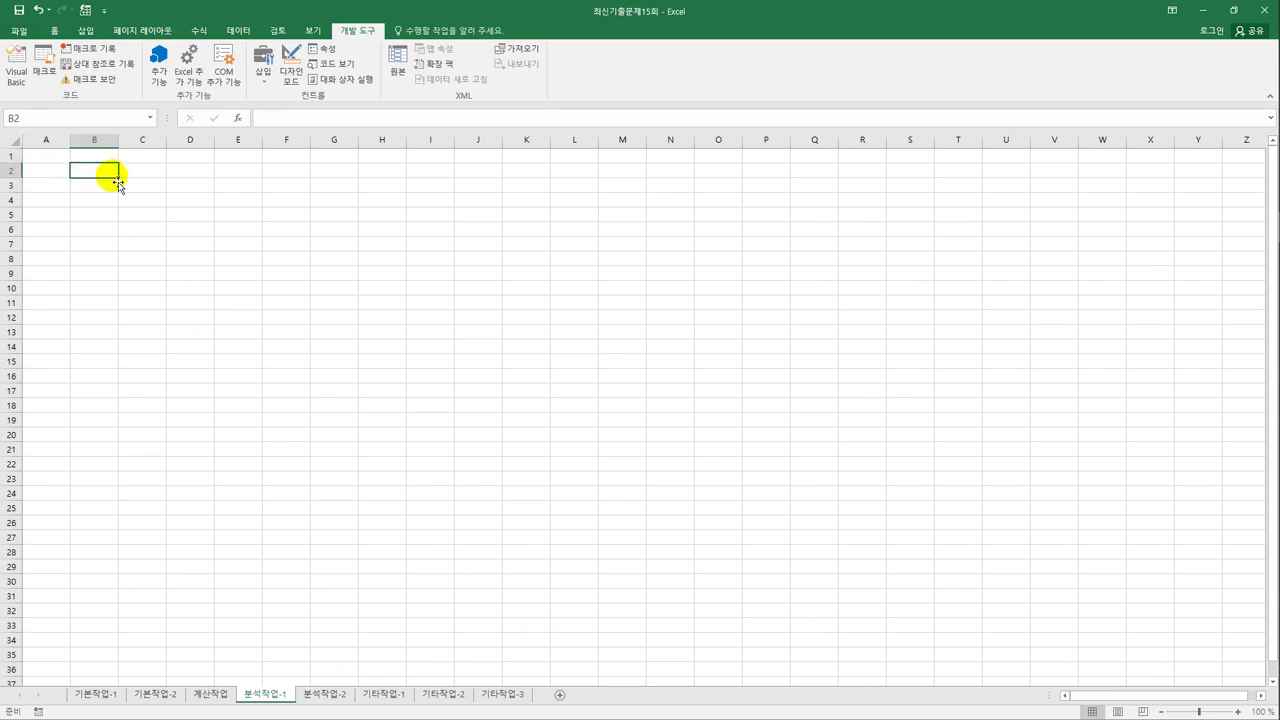
{"action": "left_click", "coordinate": [104, 204]}
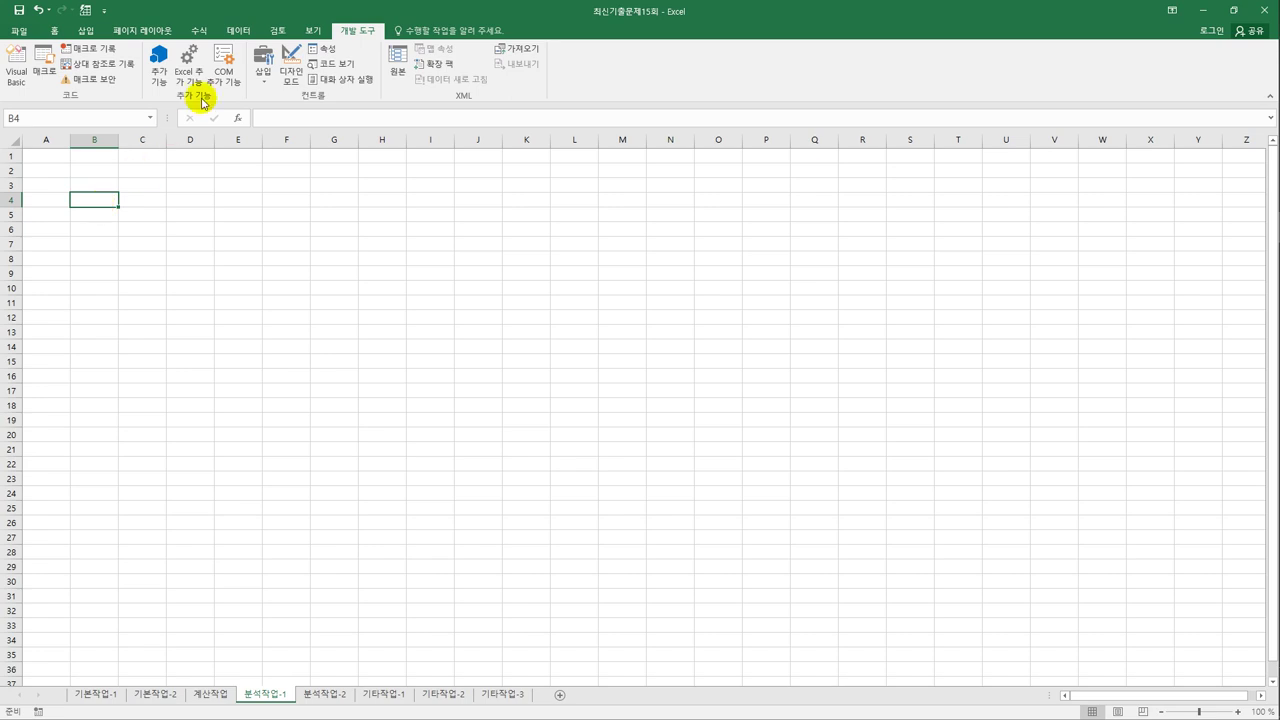
{"action": "left_click", "coordinate": [238, 30]}
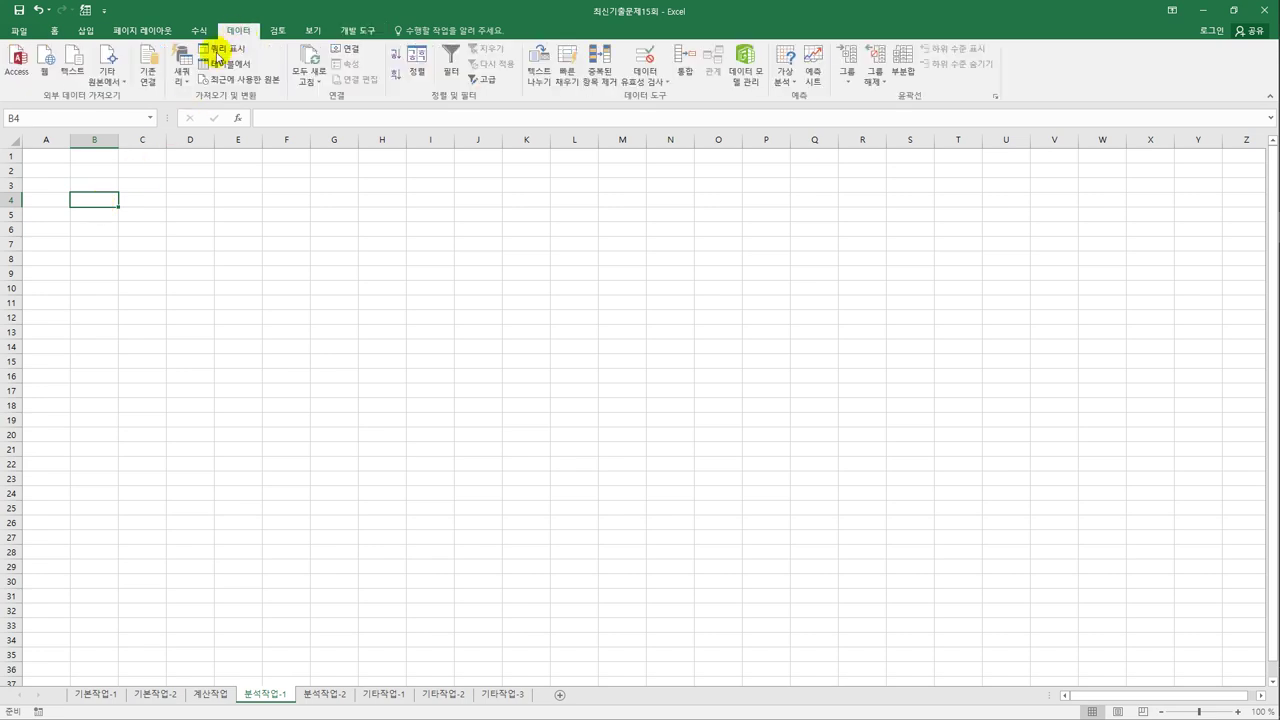
{"action": "left_click", "coordinate": [105, 76]}
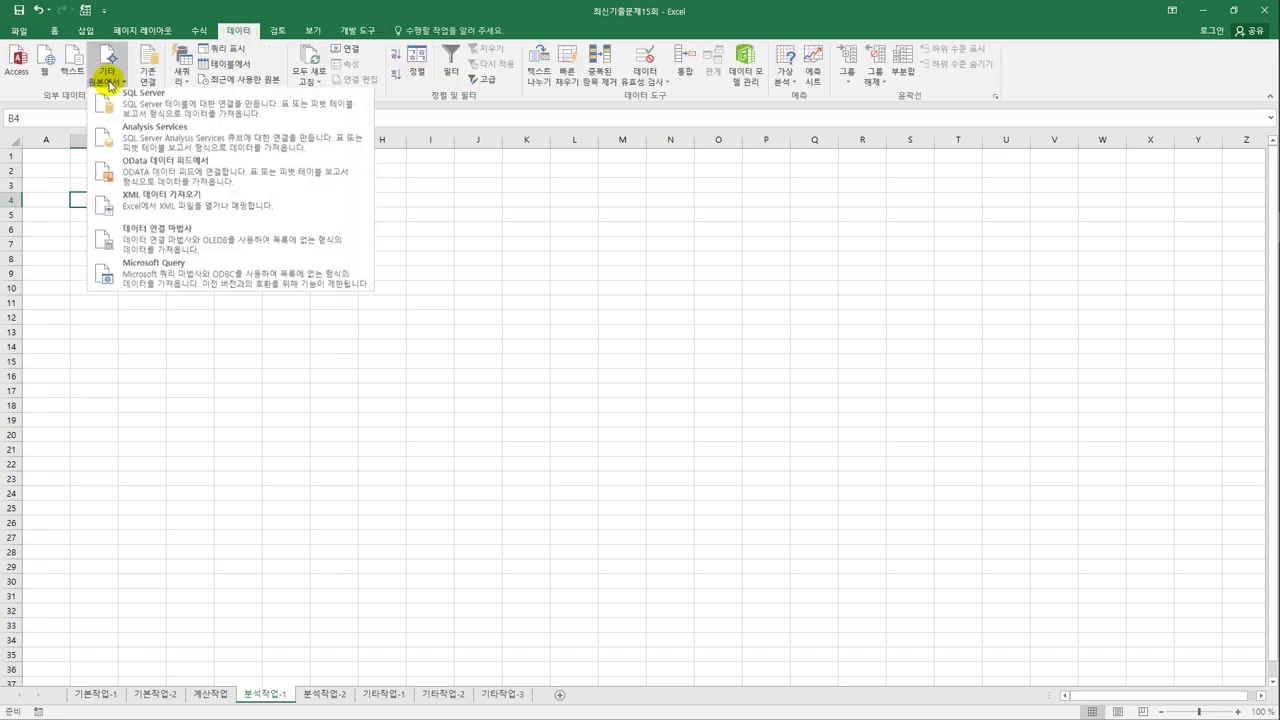
{"action": "left_click", "coordinate": [146, 268]}
{"action": "left_click", "coordinate": [595, 355]}
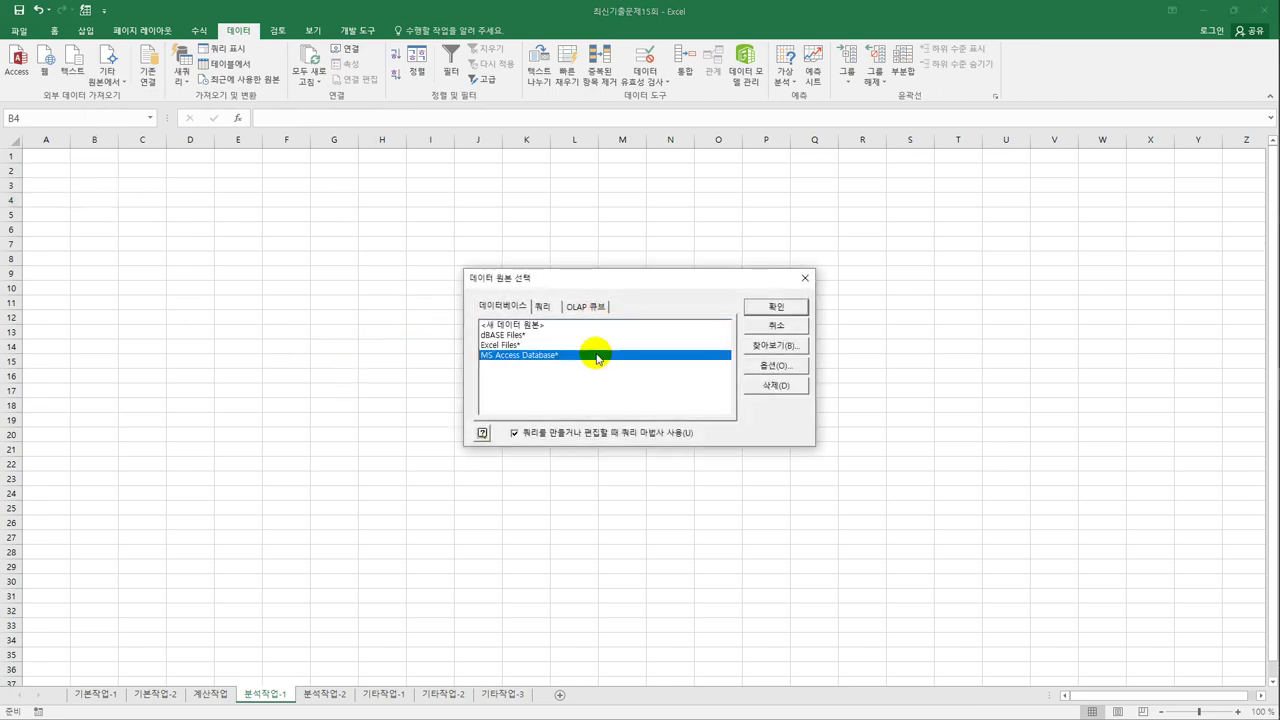
Connect to the MS Access Database source and choose 판매.accdb from the 기출문제 folder
{"action": "left_click", "coordinate": [758, 309]}
{"action": "left_click_drag", "start_coordinate": [177, 23], "coordinate": [437, 149]}
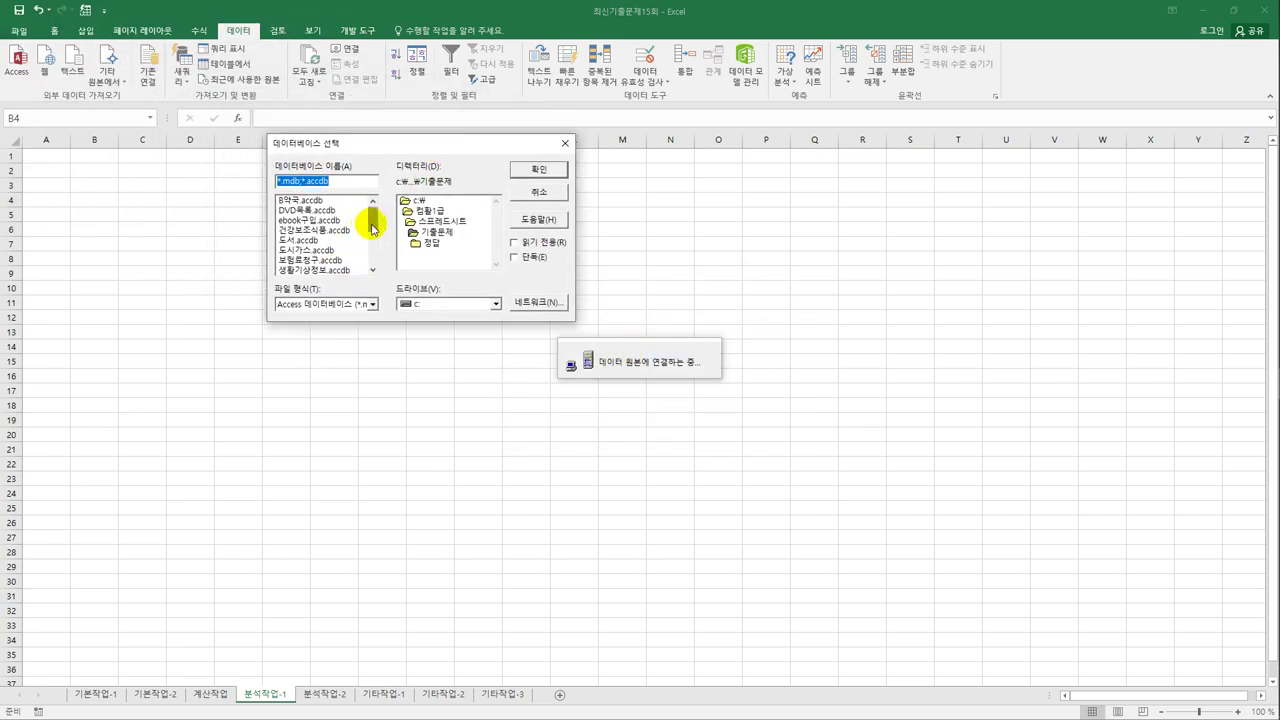
{"action": "left_click_drag", "start_coordinate": [366, 223], "coordinate": [373, 262]}
{"action": "left_click", "coordinate": [302, 250]}
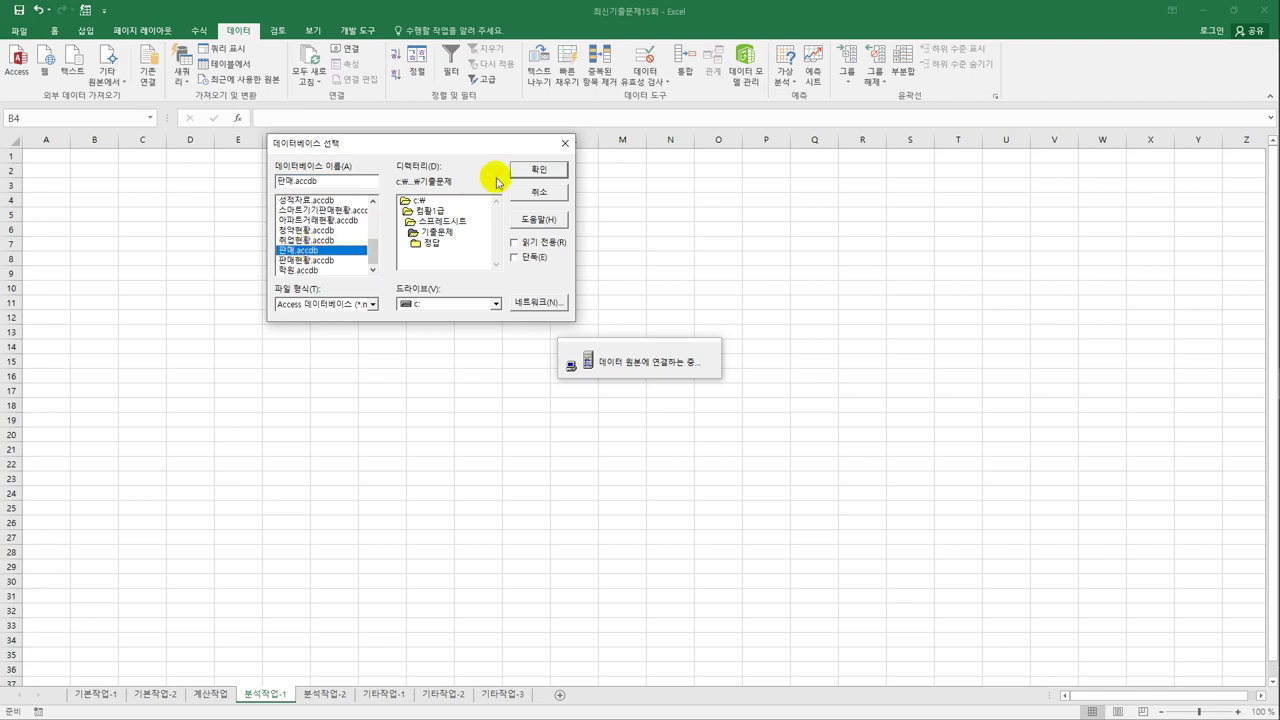
{"action": "left_click", "coordinate": [532, 169]}
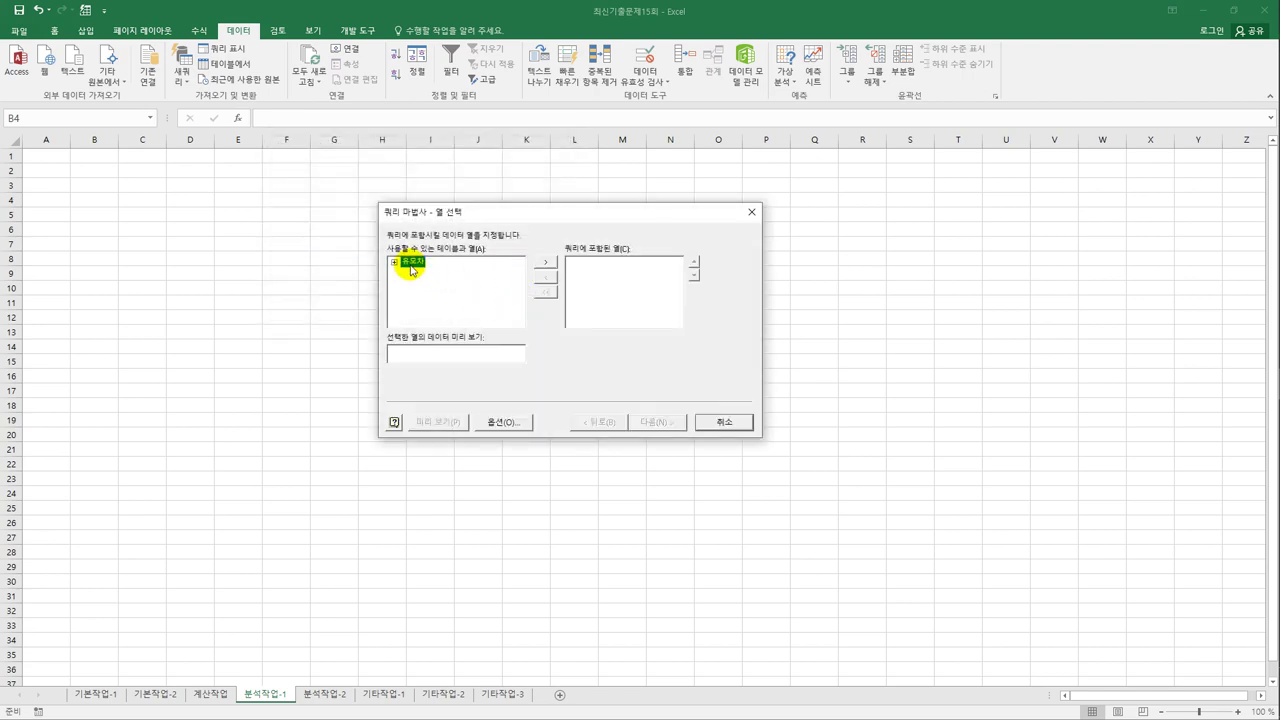
Add the 분류, 안전벨트유형, 브랜드, 판매량 and 가격 columns of the 유모차 table to the query, in that order
{"action": "double_click", "coordinate": [410, 264]}
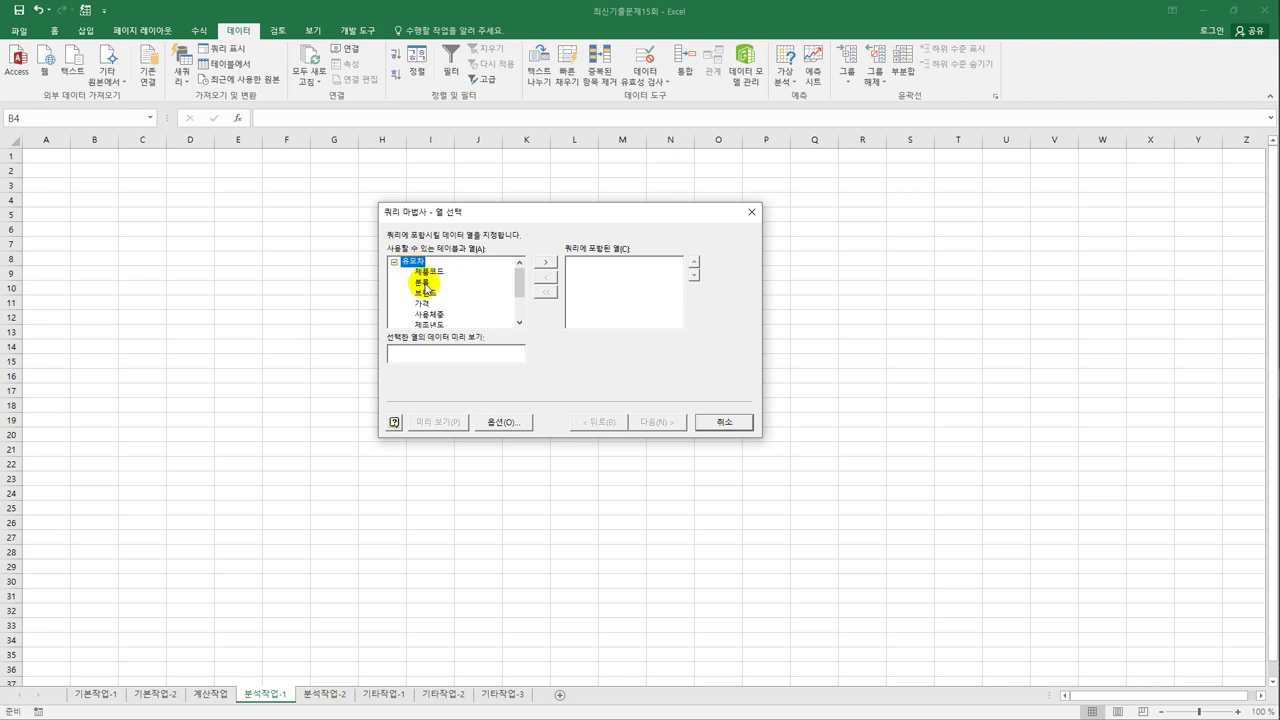
{"action": "left_click", "coordinate": [422, 283]}
{"action": "double_click", "coordinate": [423, 284]}
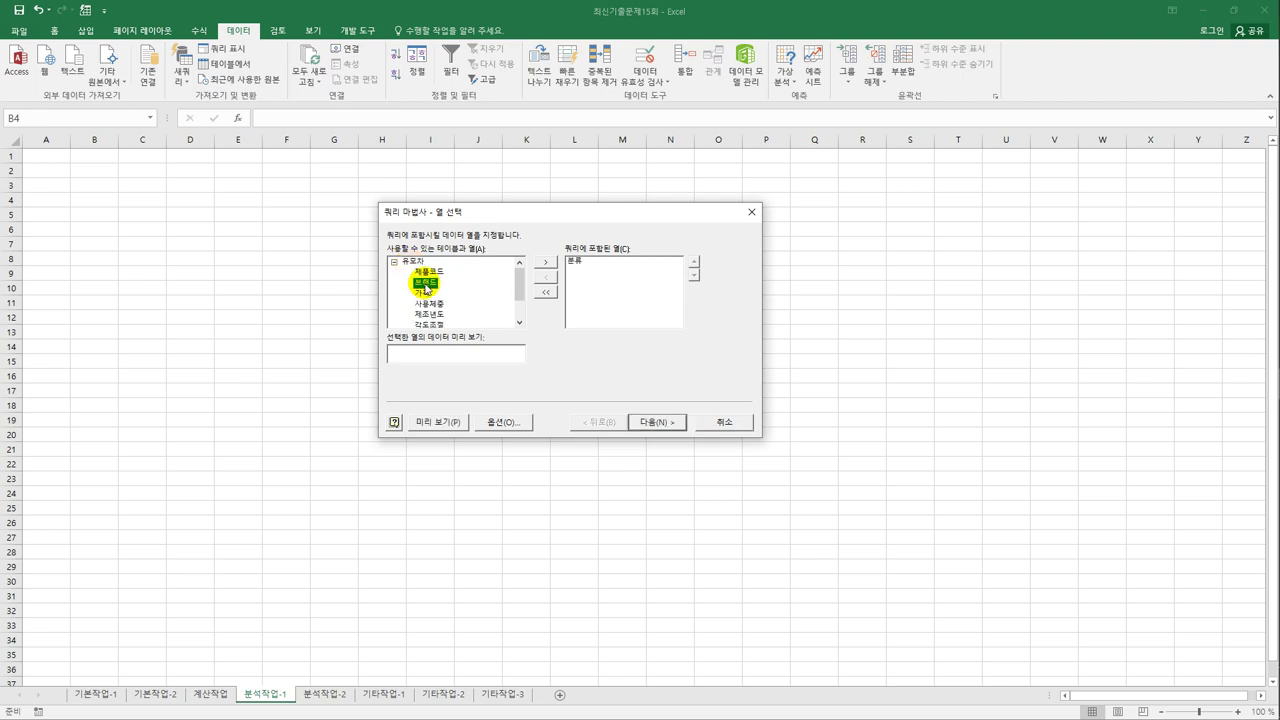
{"action": "left_click_drag", "start_coordinate": [517, 278], "coordinate": [520, 312]}
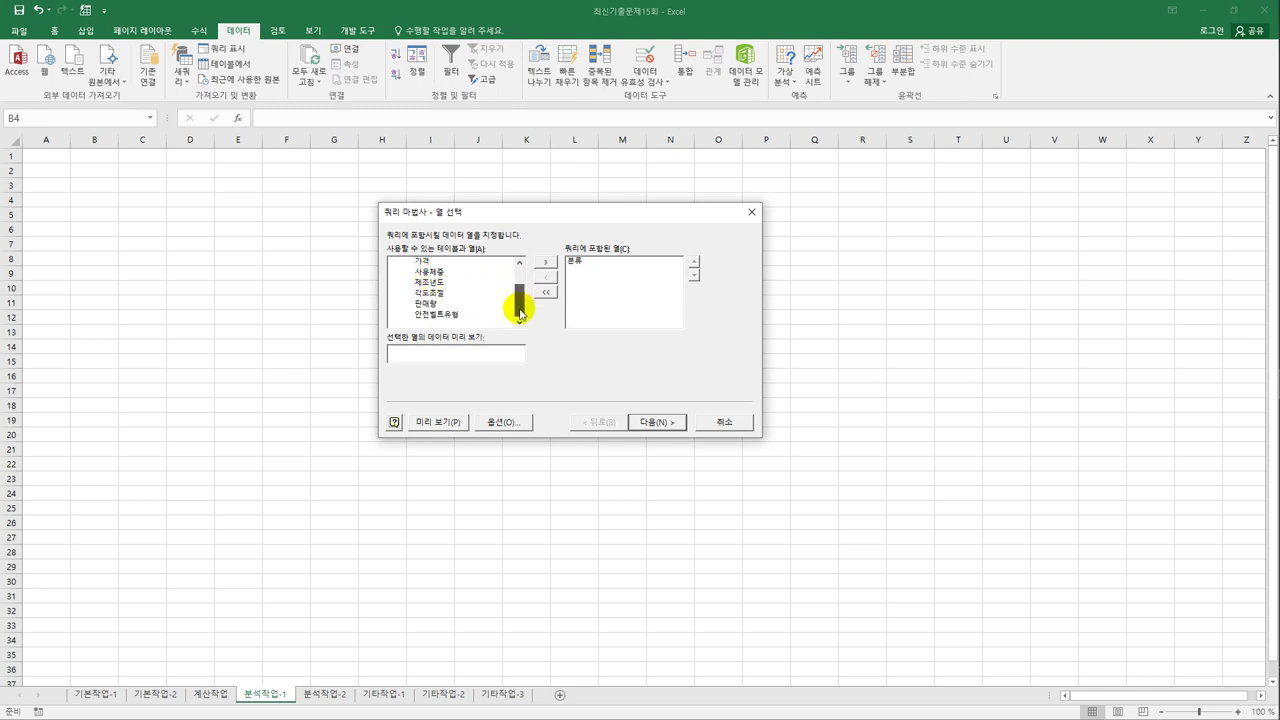
{"action": "left_click", "coordinate": [449, 315]}
{"action": "double_click", "coordinate": [457, 318]}
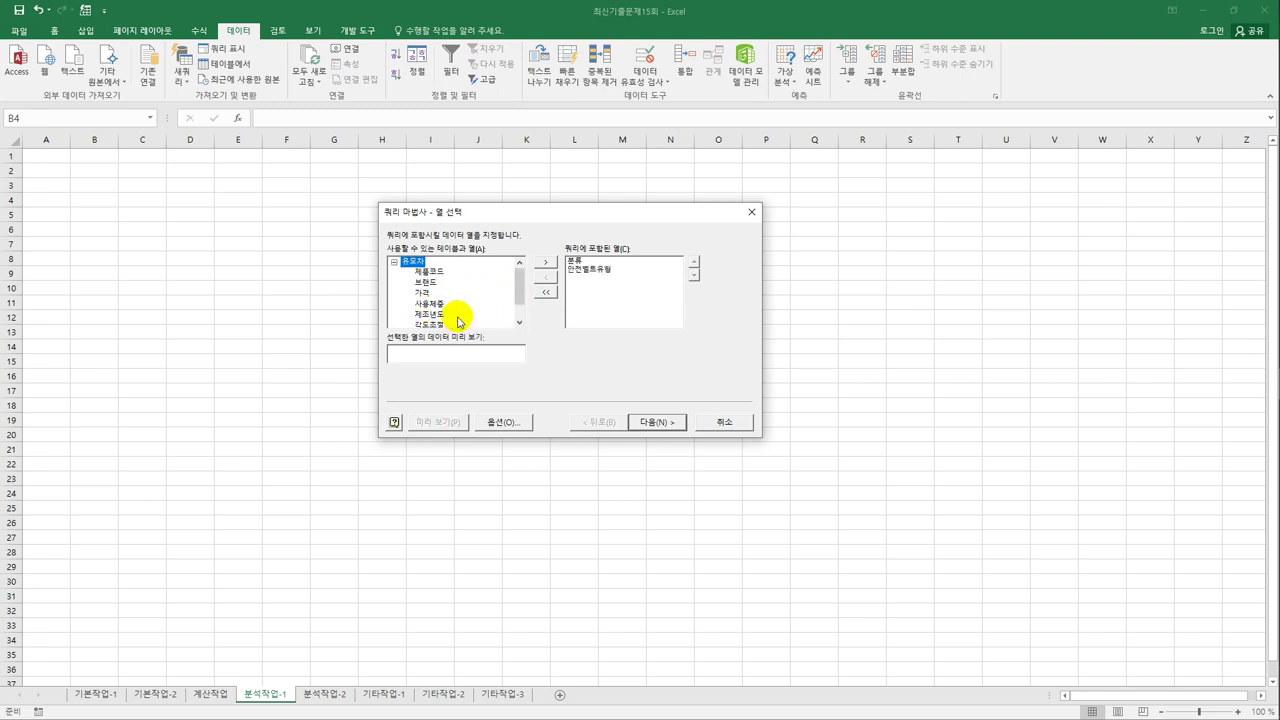
{"action": "left_click", "coordinate": [430, 283]}
{"action": "double_click", "coordinate": [434, 284]}
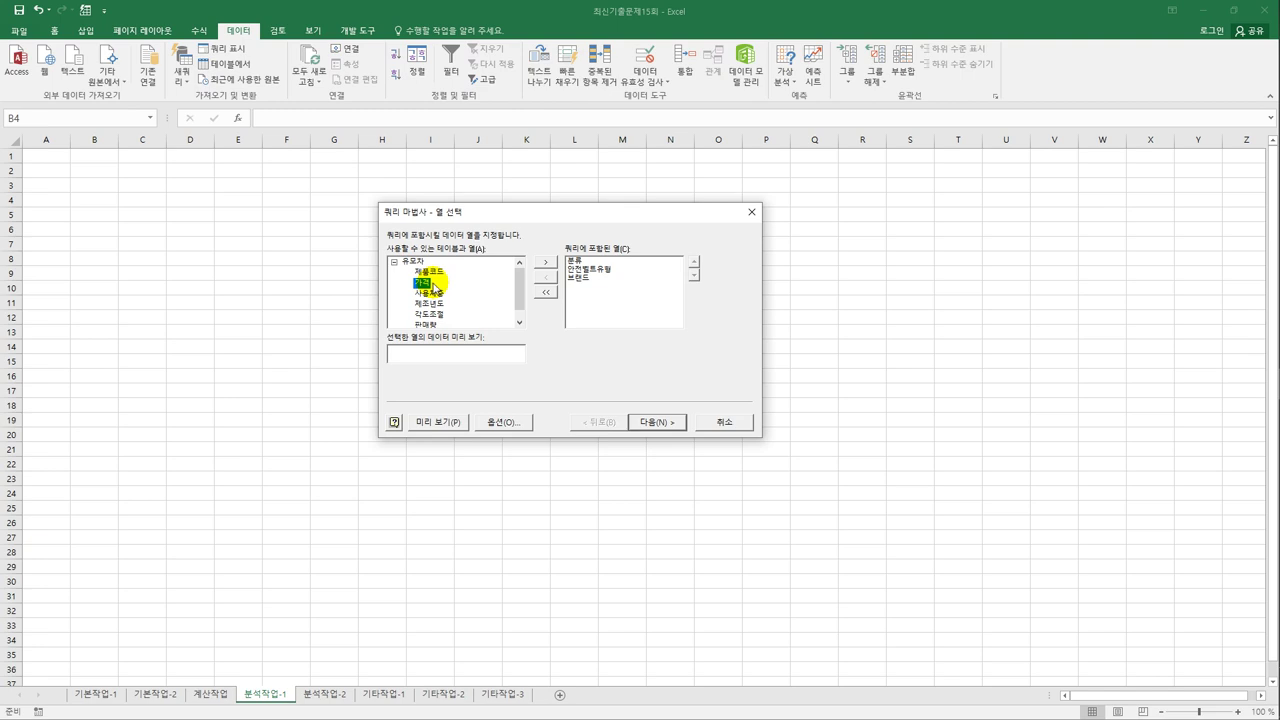
{"action": "left_click_drag", "start_coordinate": [521, 289], "coordinate": [500, 306]}
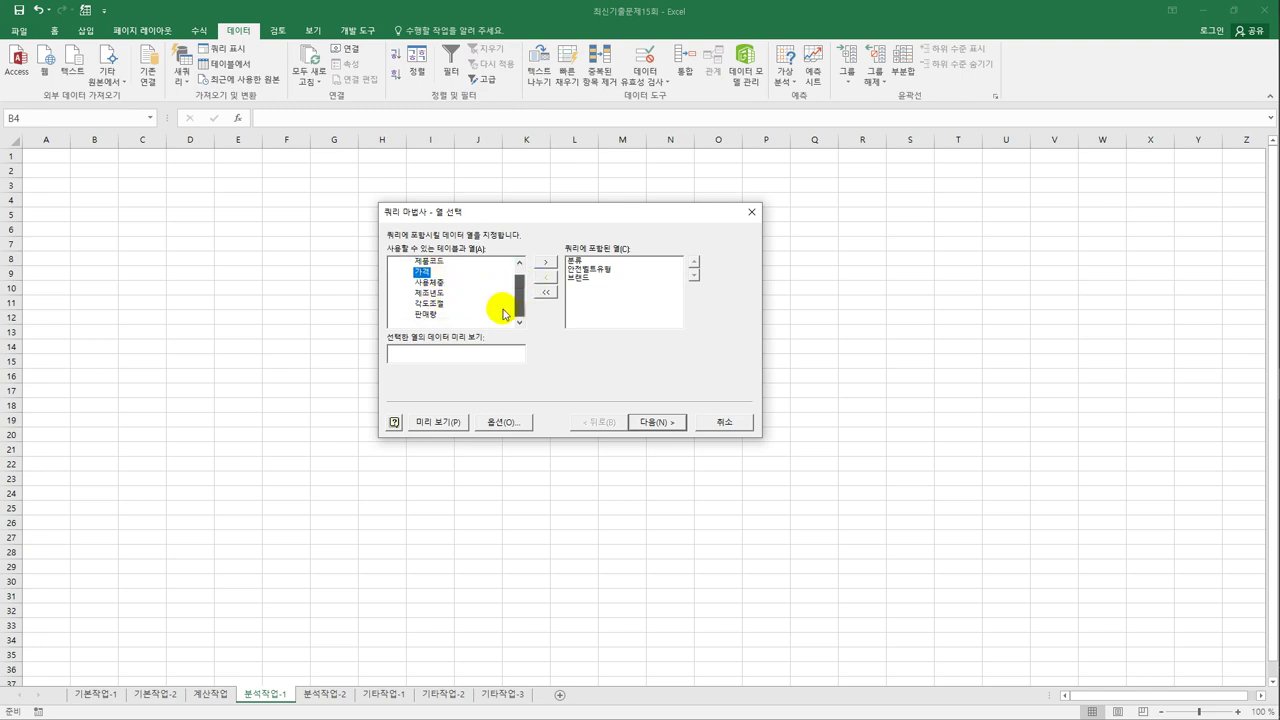
{"action": "double_click", "coordinate": [434, 314]}
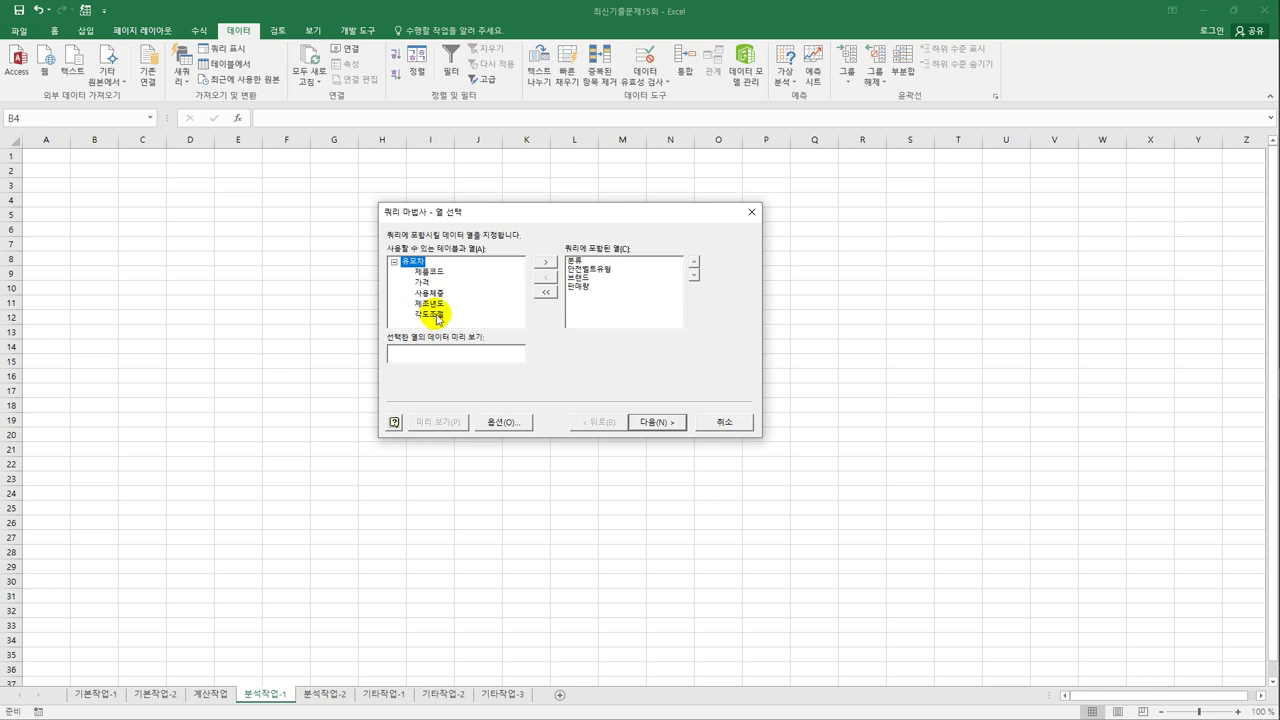
{"action": "double_click", "coordinate": [429, 283]}
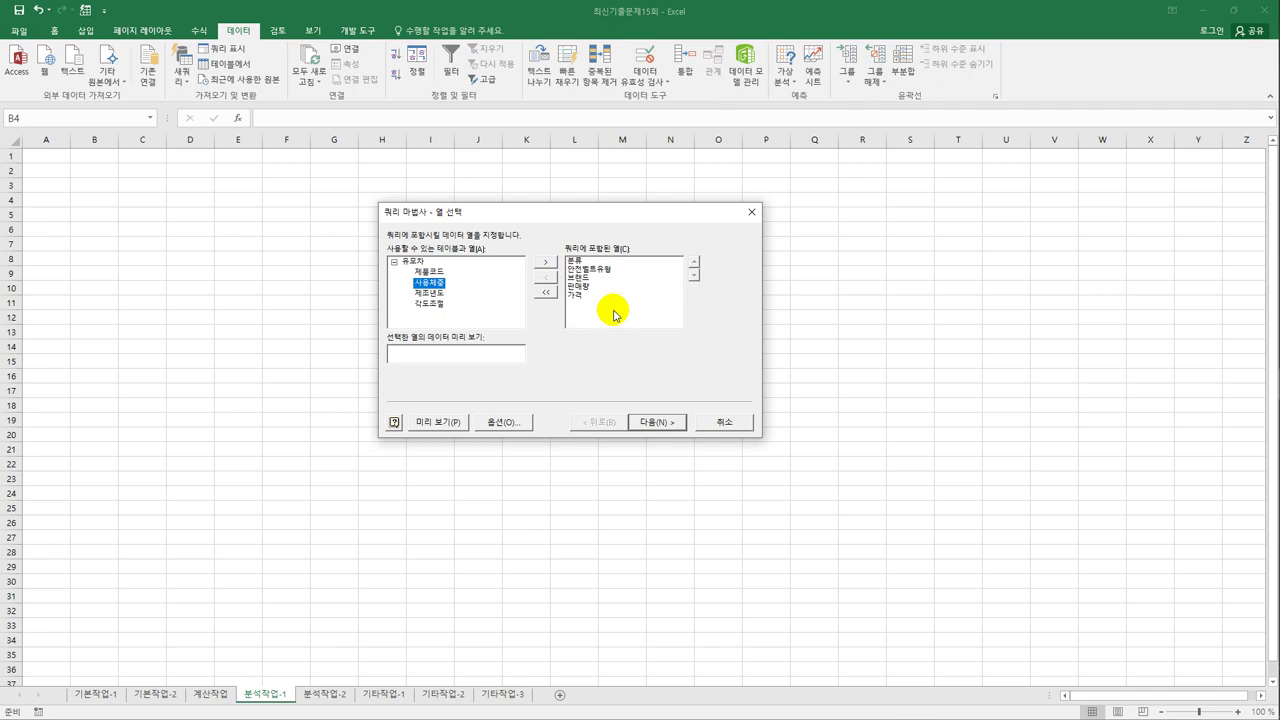
Finish the query without filtering or sorting and return its data to Excel as a PivotTable report at cell B4
{"action": "left_click", "coordinate": [648, 421]}
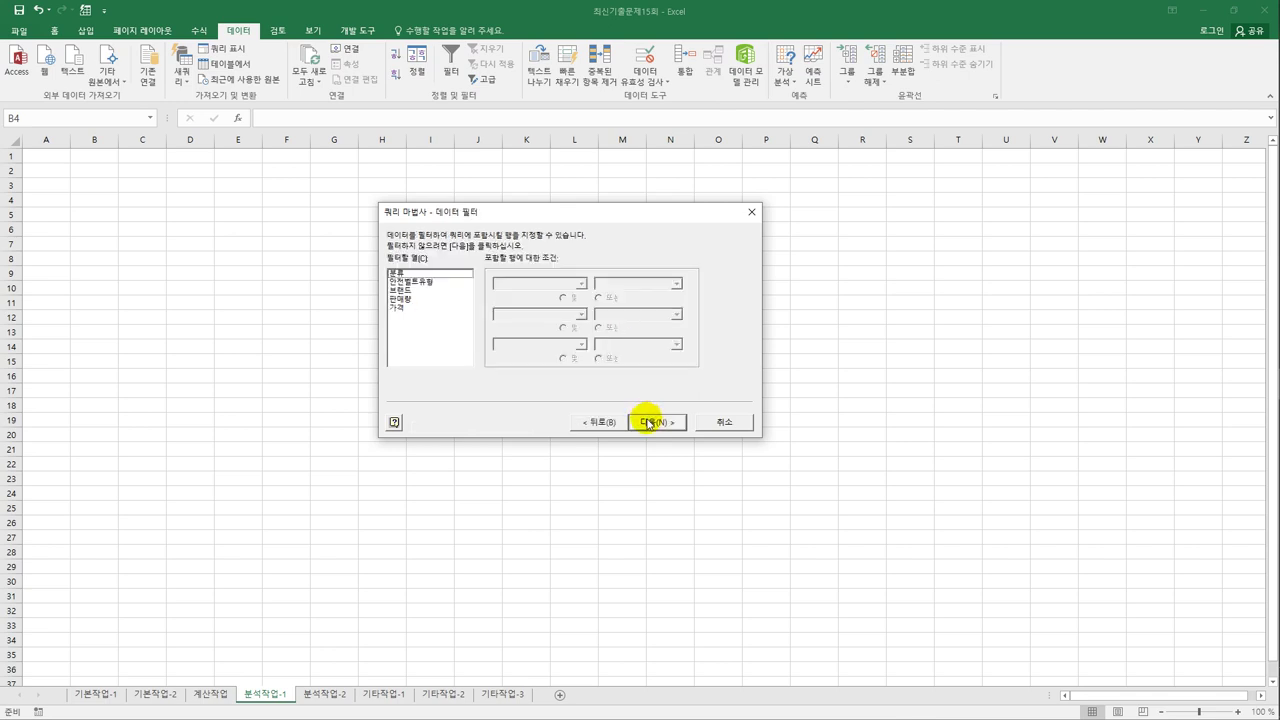
{"action": "left_click", "coordinate": [648, 421]}
{"action": "left_click", "coordinate": [648, 421]}
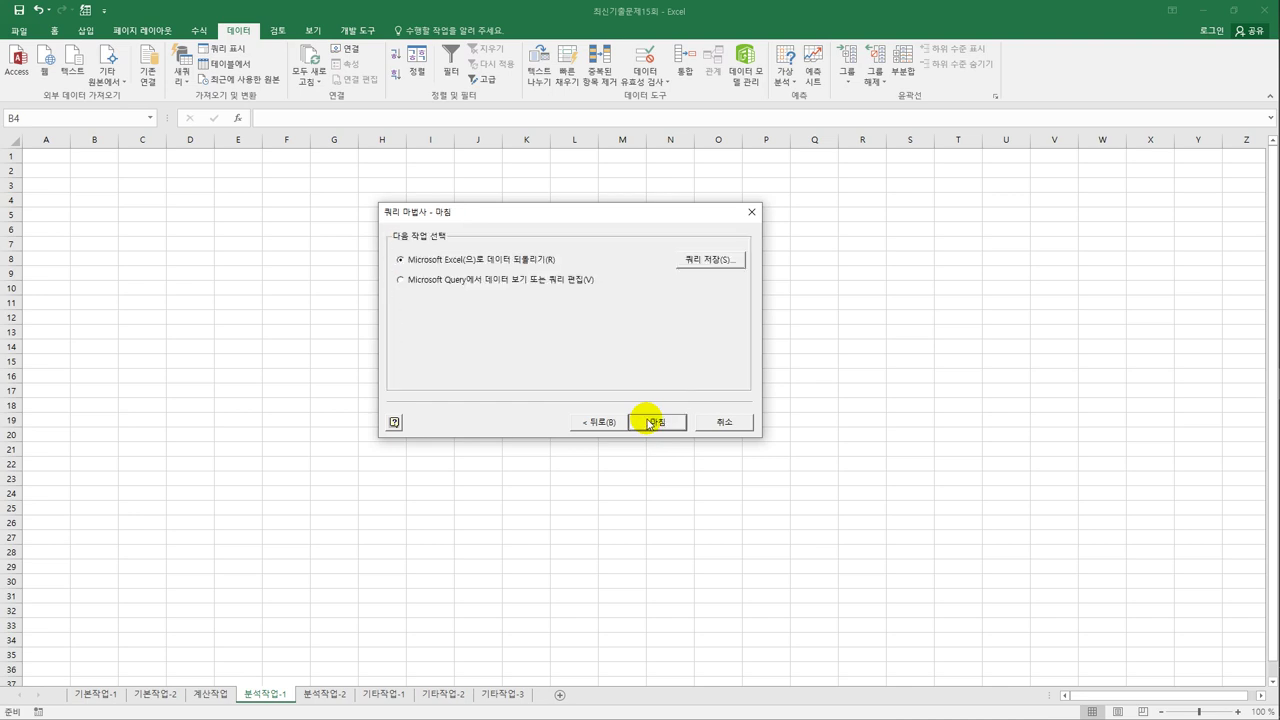
{"action": "left_click", "coordinate": [648, 421]}
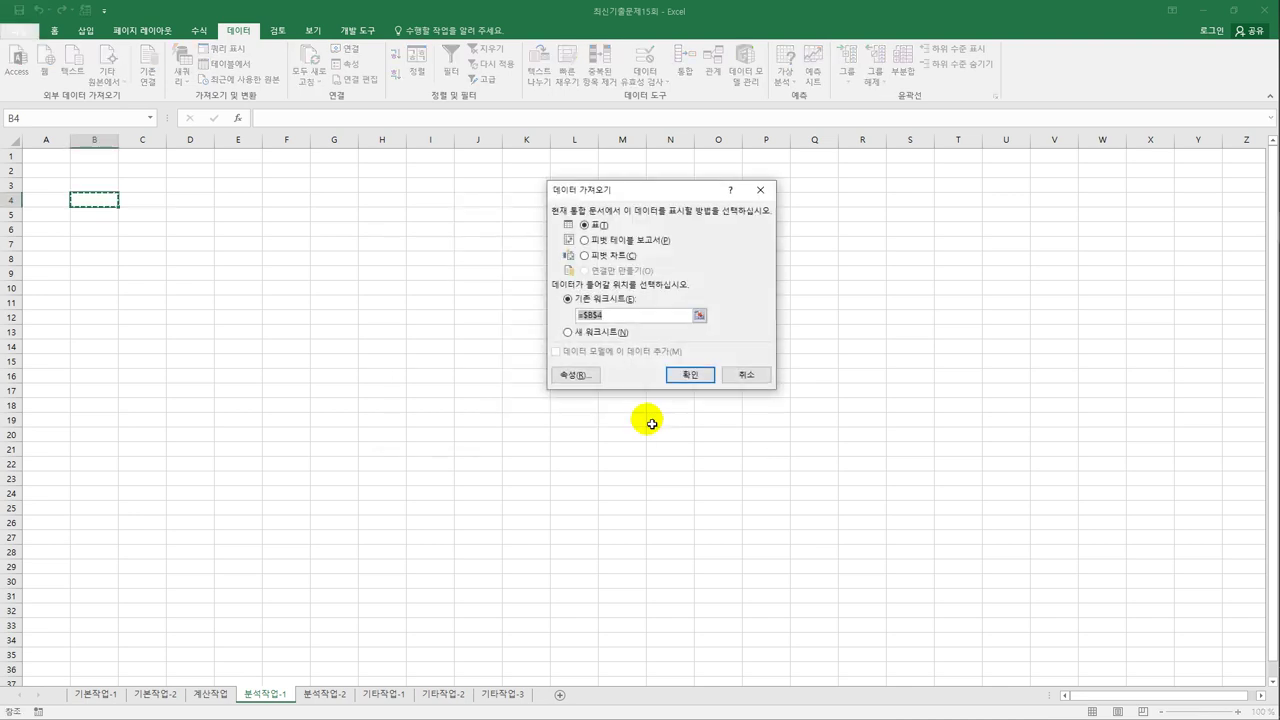
{"action": "left_click", "coordinate": [630, 243]}
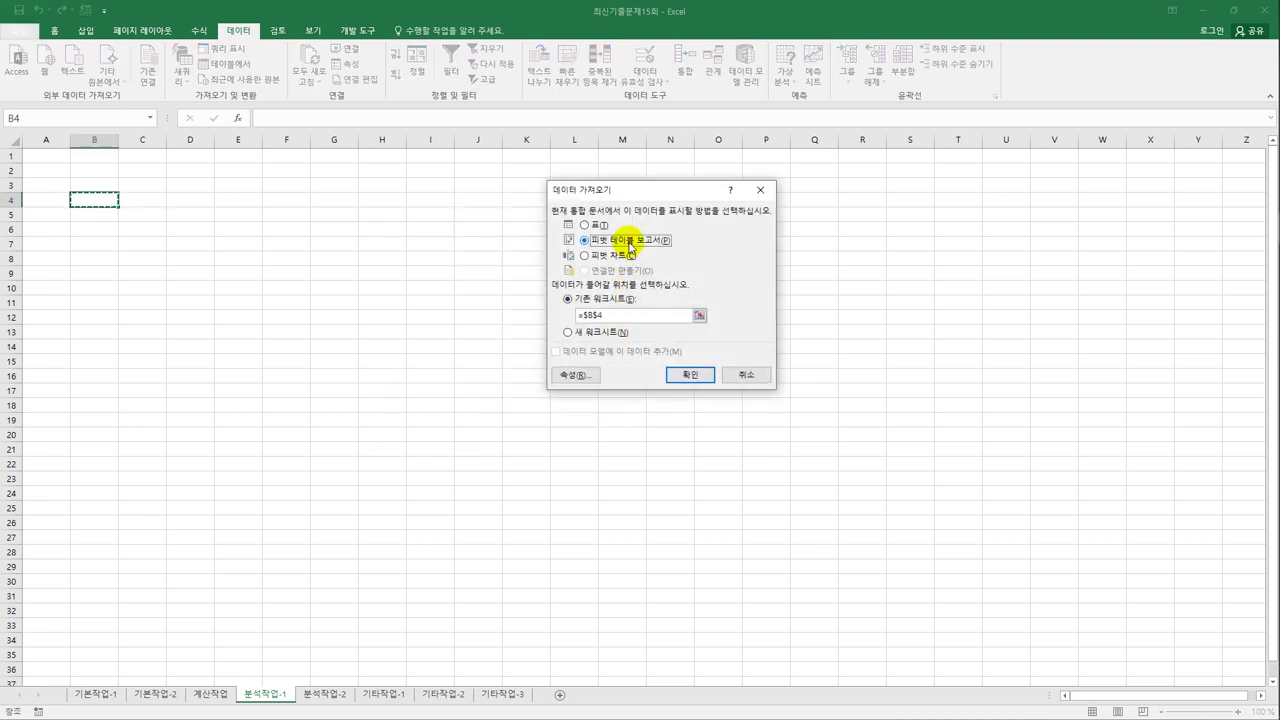
{"action": "left_click", "coordinate": [673, 377]}
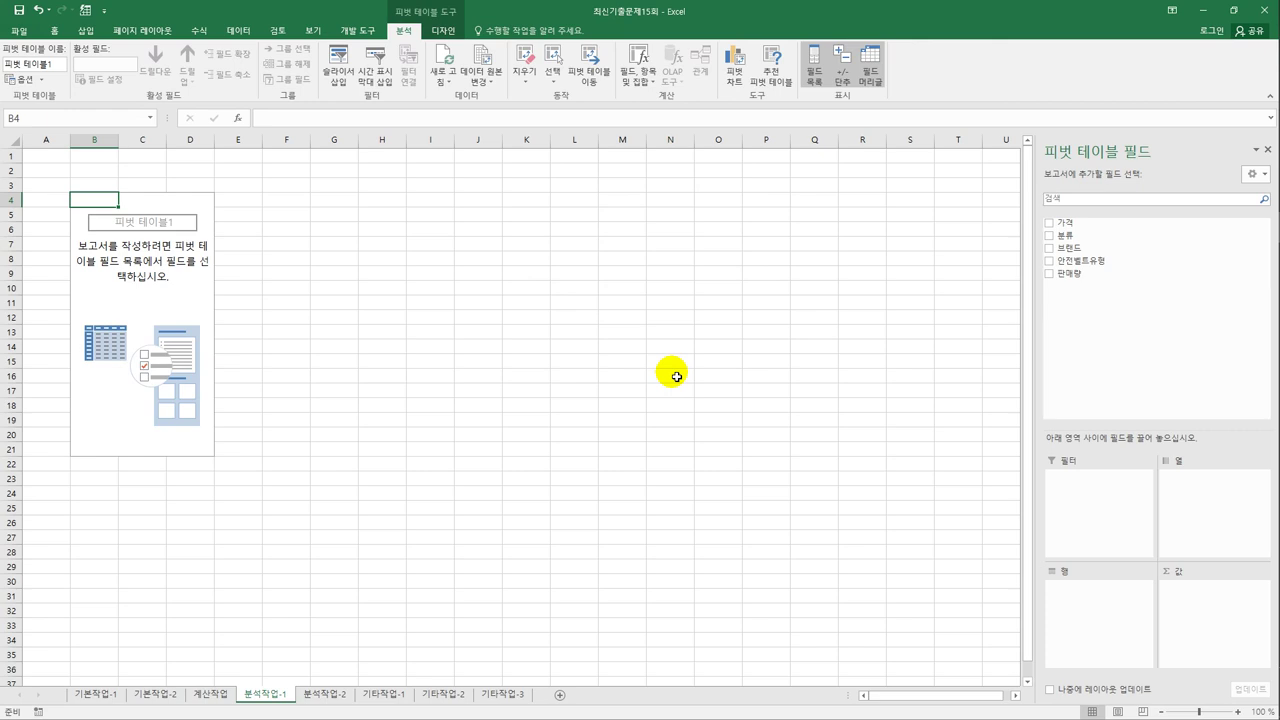
Lay out the pivot table with 분류 as filter, 안전벨트유형 and 브랜드 as rows, and 판매량 and 가격 as summed values
{"action": "left_click_drag", "start_coordinate": [1058, 237], "coordinate": [1072, 515]}
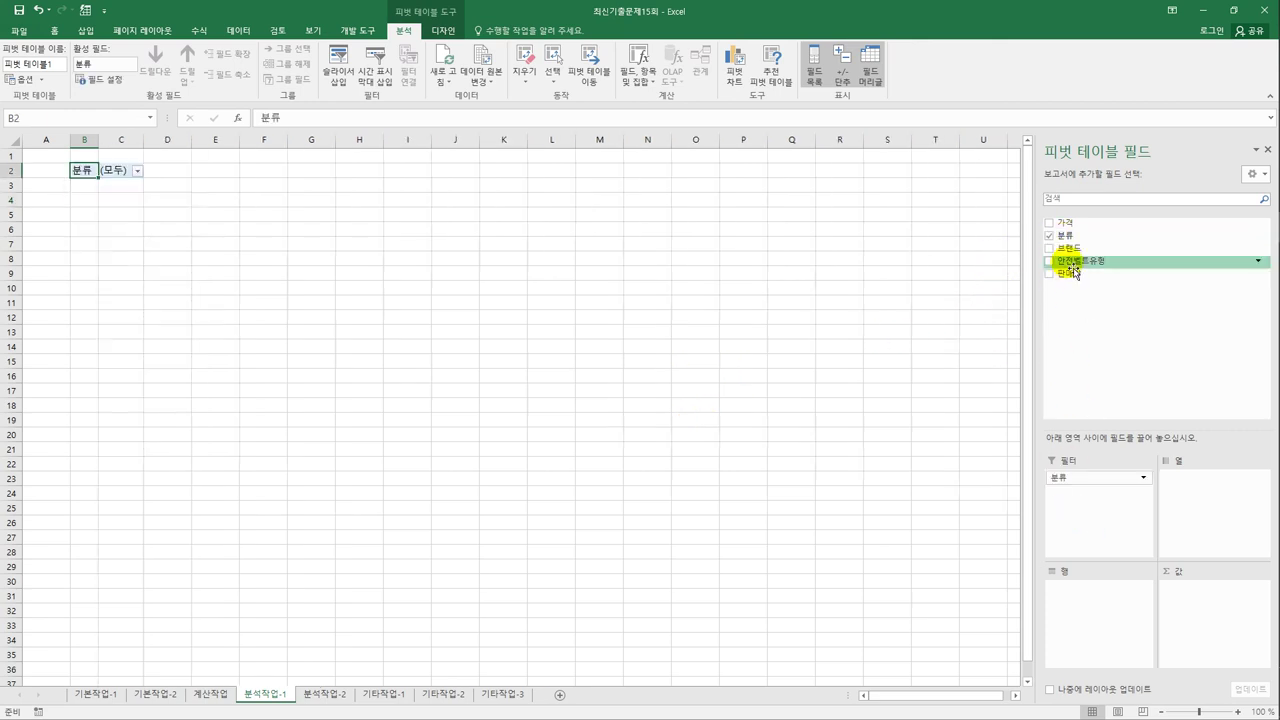
{"action": "left_click_drag", "start_coordinate": [1073, 268], "coordinate": [1088, 600]}
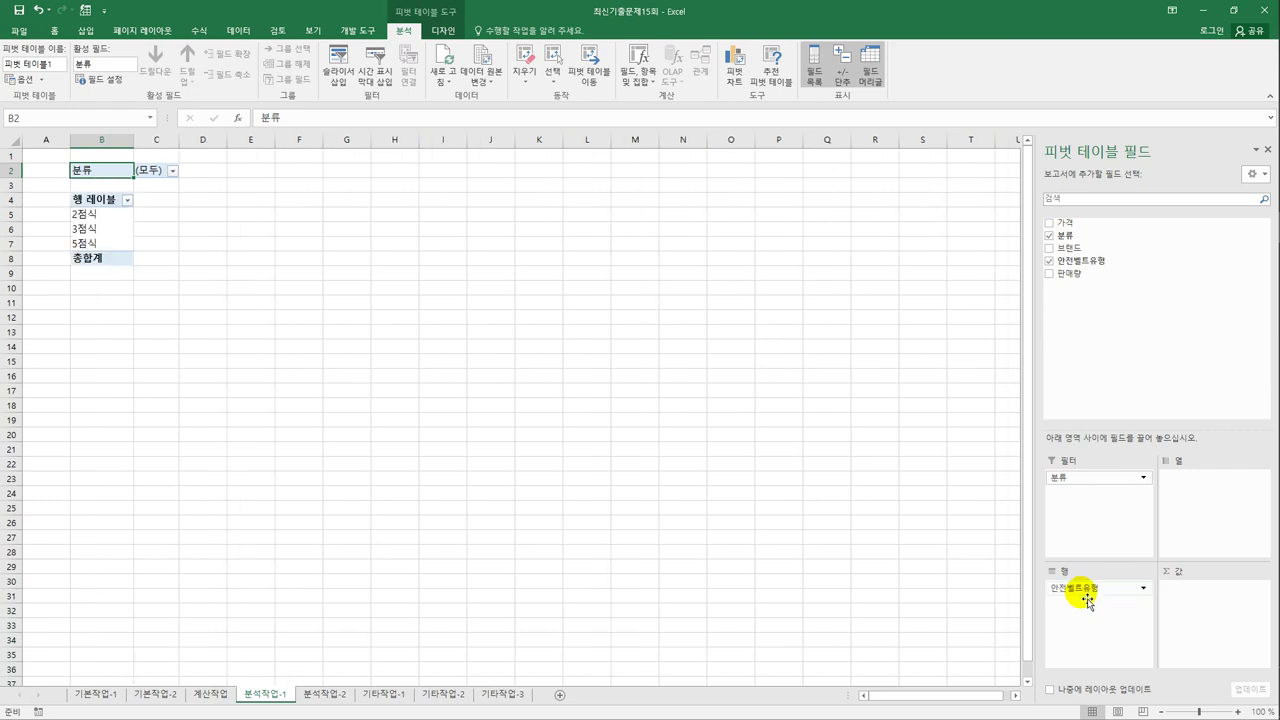
{"action": "left_click_drag", "start_coordinate": [1063, 248], "coordinate": [1058, 630]}
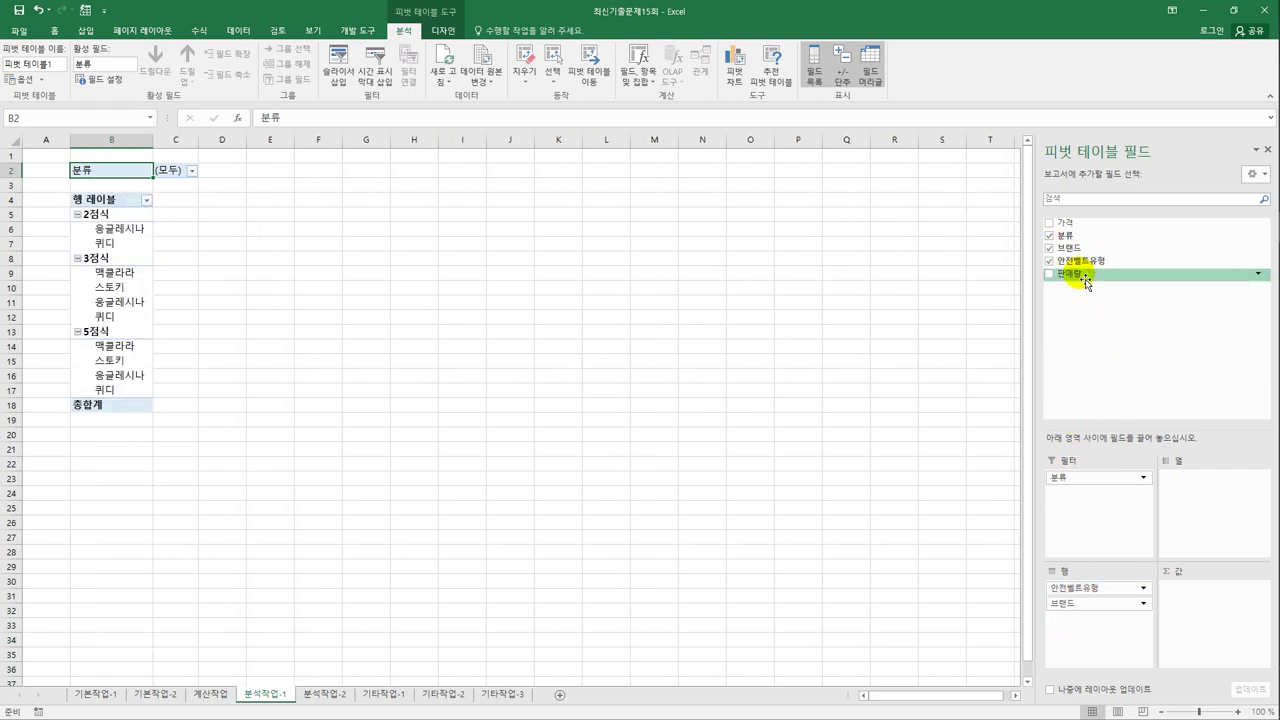
{"action": "left_click_drag", "start_coordinate": [1087, 281], "coordinate": [1172, 588]}
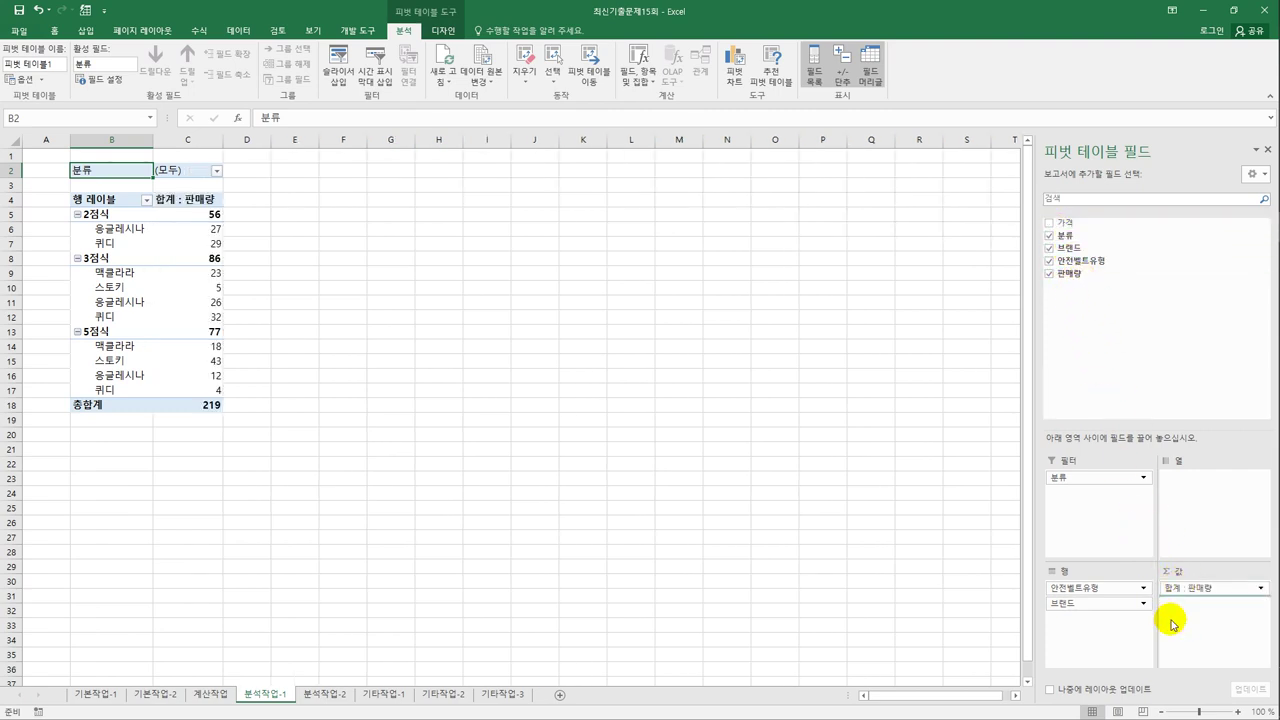
{"action": "left_click_drag", "start_coordinate": [1172, 624], "coordinate": [1172, 624]}
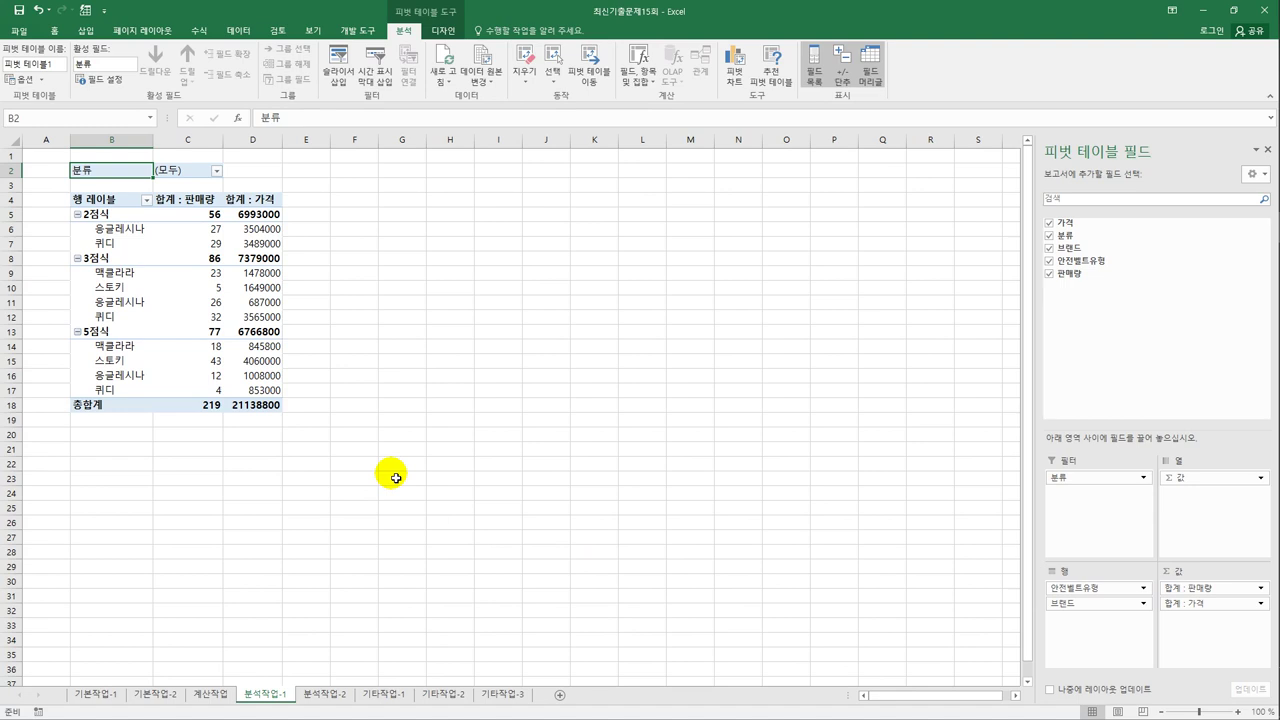
Change the pivot table's report layout to tabular form
{"action": "left_click", "coordinate": [433, 33]}
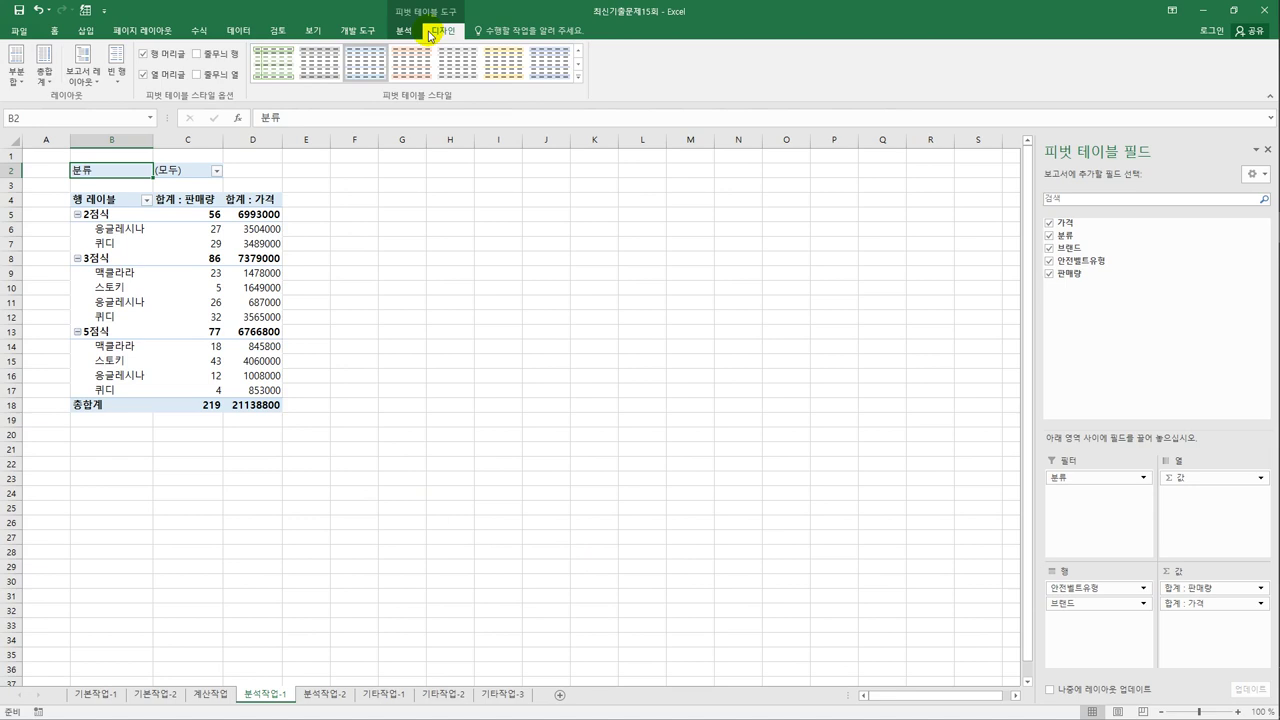
{"action": "left_click", "coordinate": [87, 84]}
{"action": "left_click", "coordinate": [100, 161]}
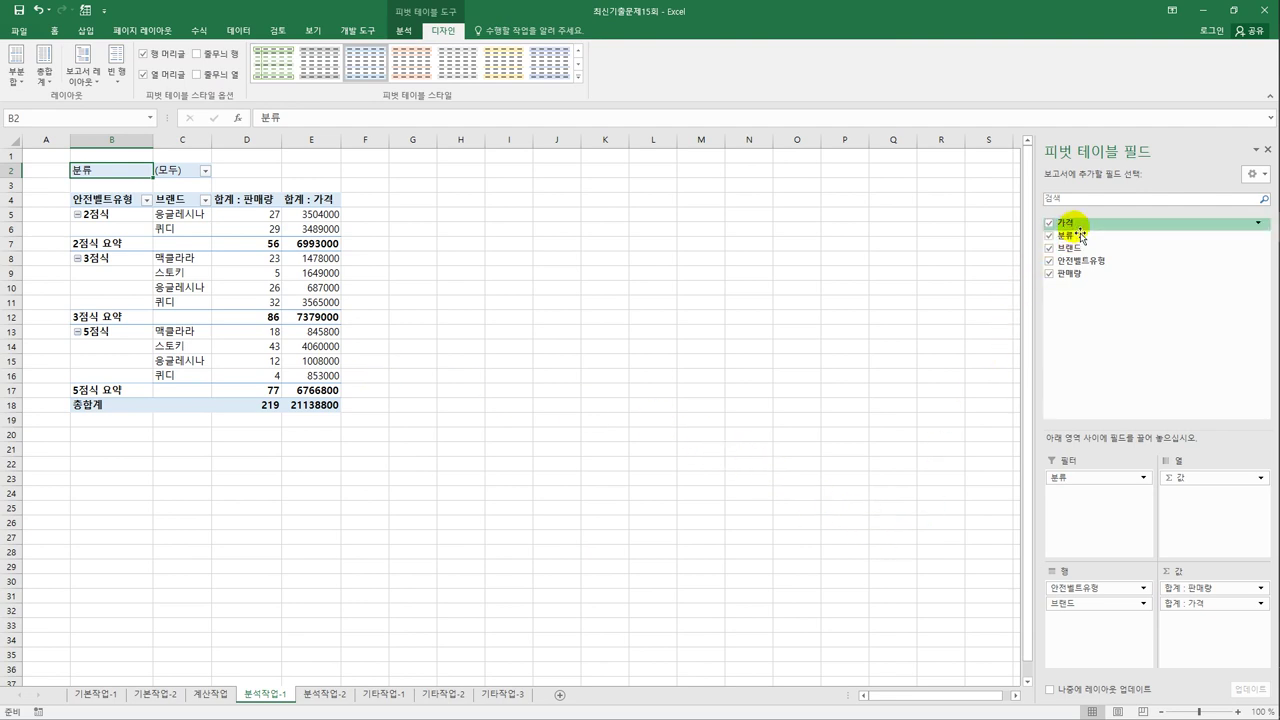
Add 가격 a second time to the values, name that field 가격비율 and show it as 열 합계 비율 (percent of column total)
{"action": "left_click_drag", "start_coordinate": [1072, 224], "coordinate": [1194, 634]}
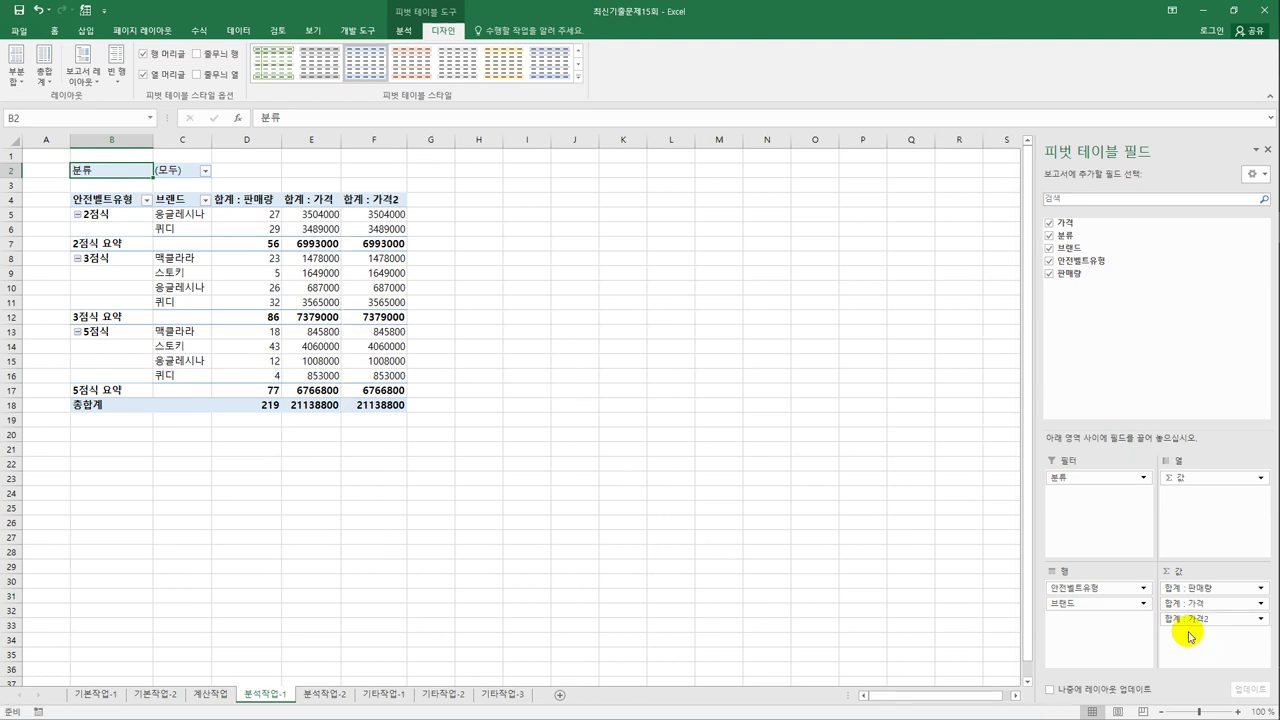
{"action": "left_click", "coordinate": [381, 203]}
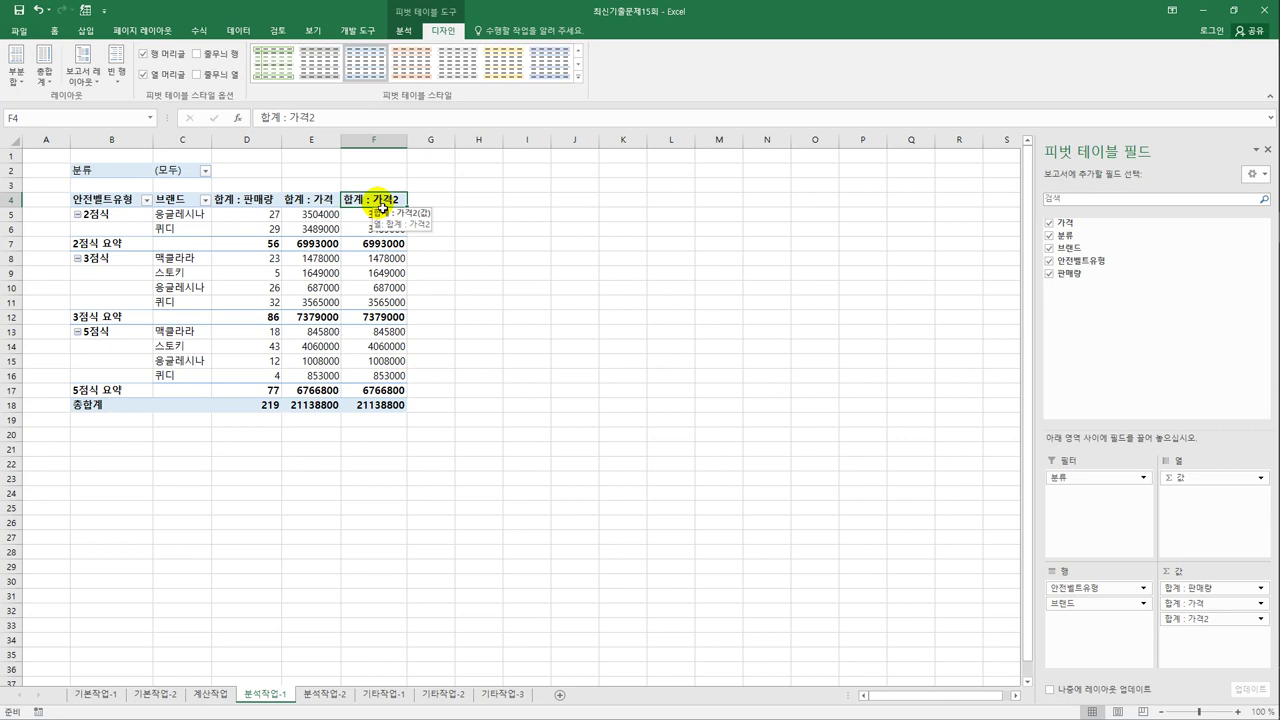
{"action": "double_click", "coordinate": [381, 205]}
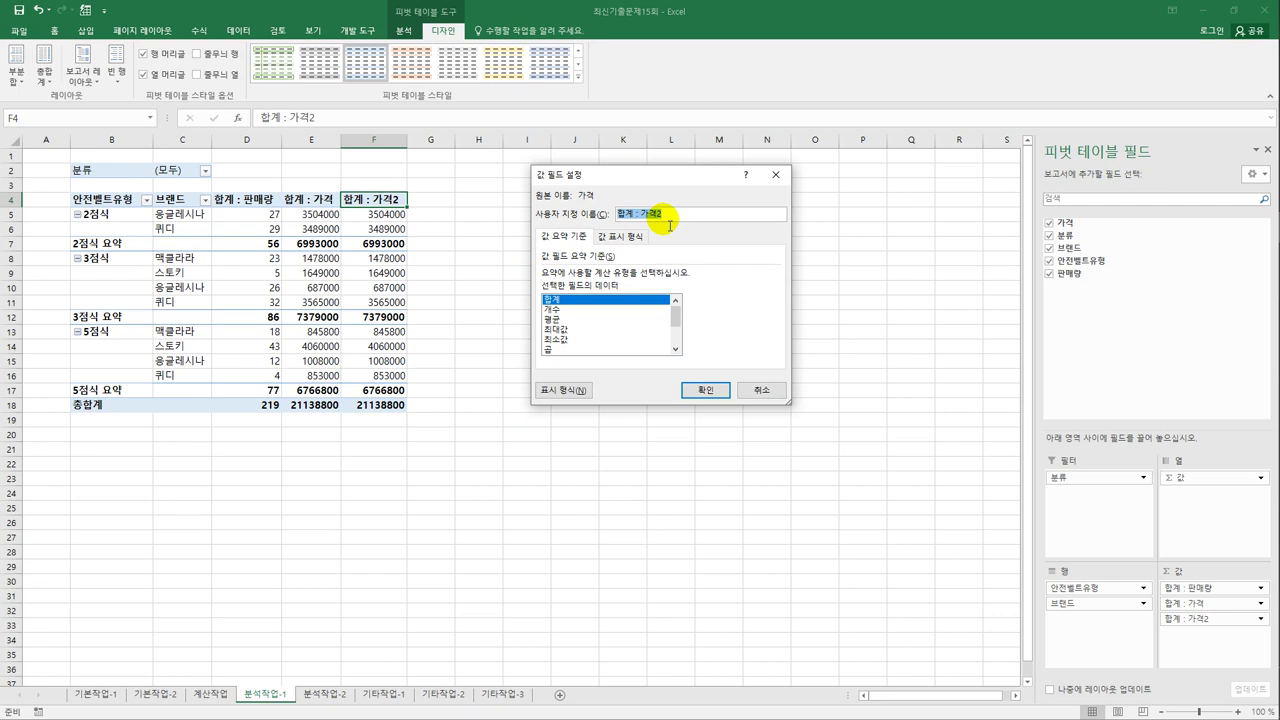
{"action": "key", "text": "BackSpace"}
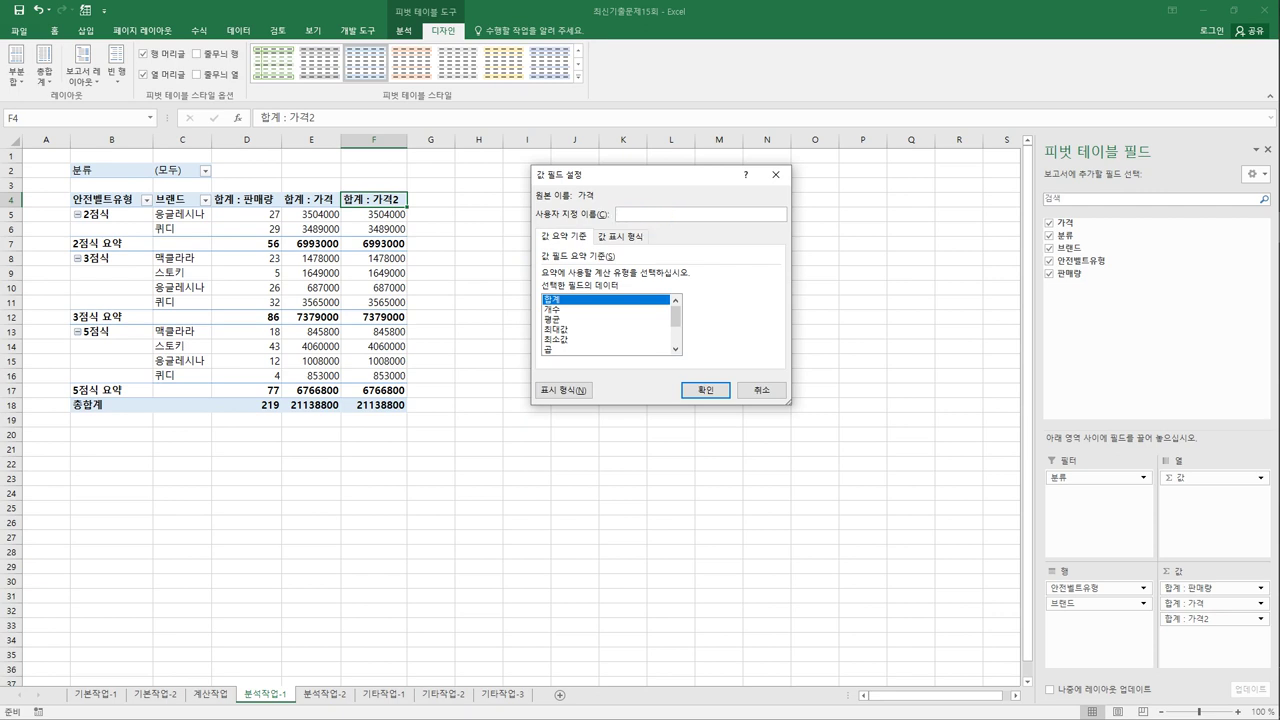
{"action": "type", "text": "가격비율"}
{"action": "left_click", "coordinate": [632, 236]}
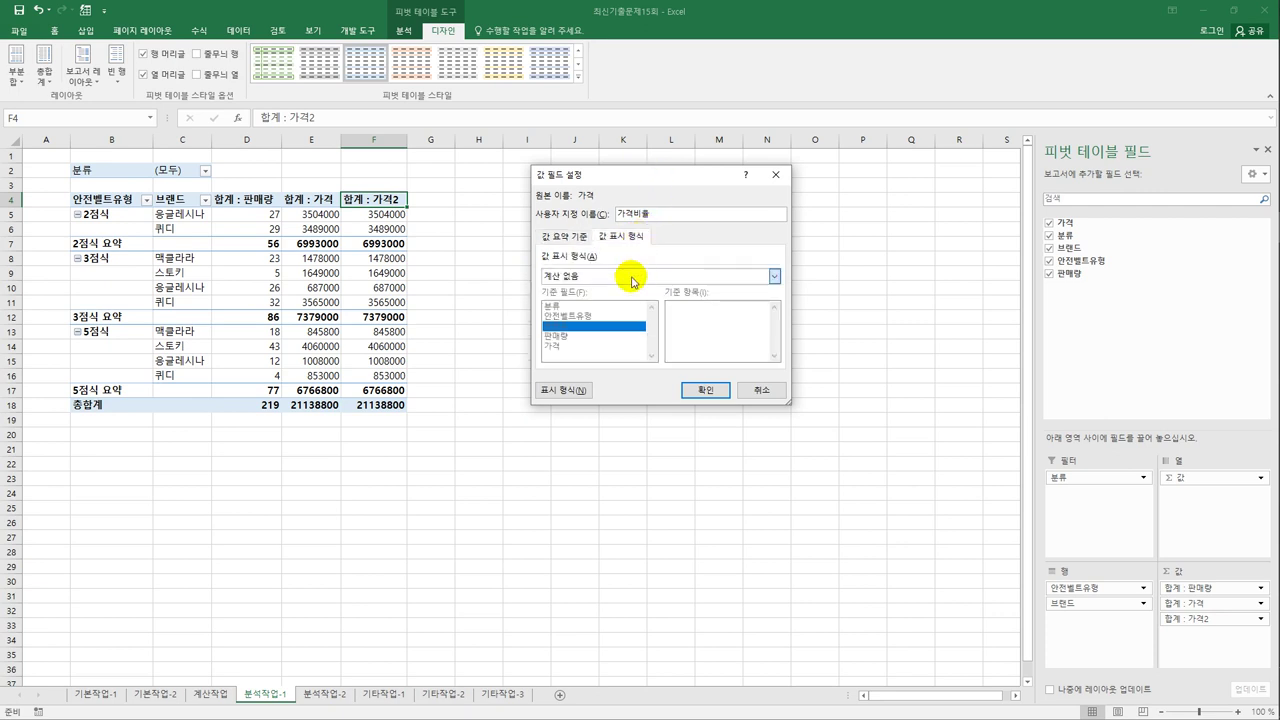
{"action": "left_click", "coordinate": [632, 281]}
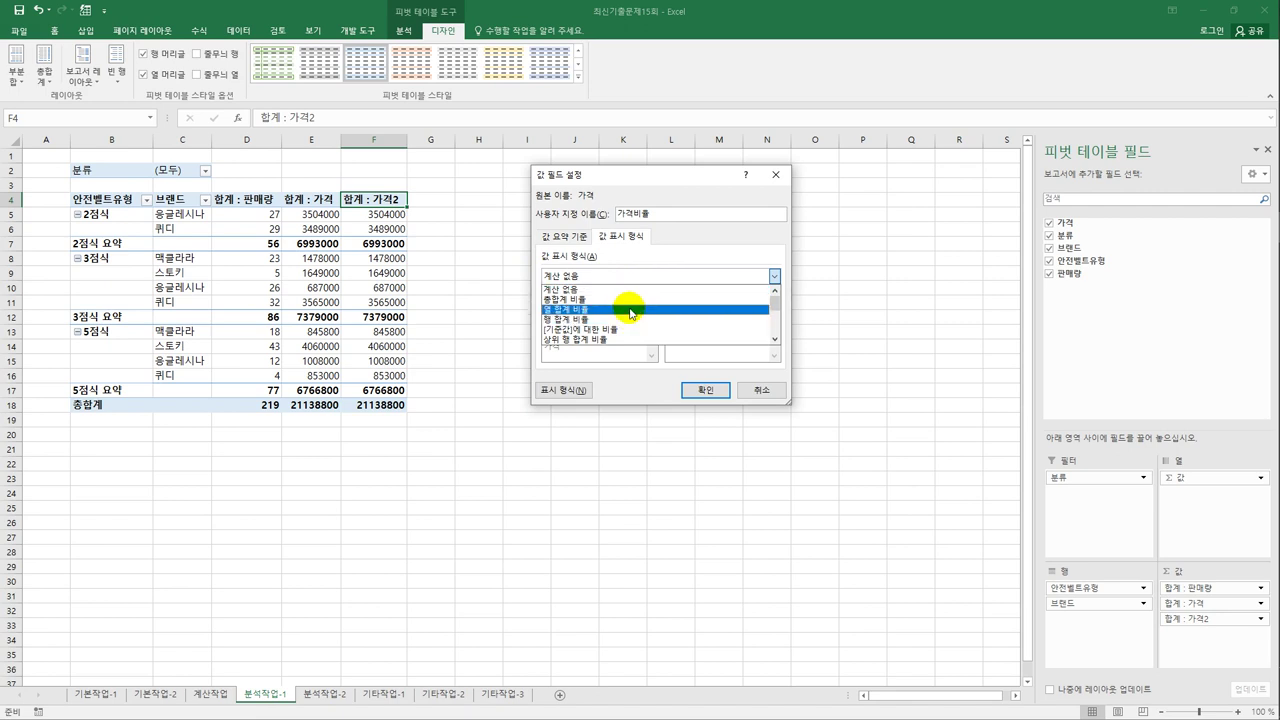
{"action": "left_click", "coordinate": [631, 310]}
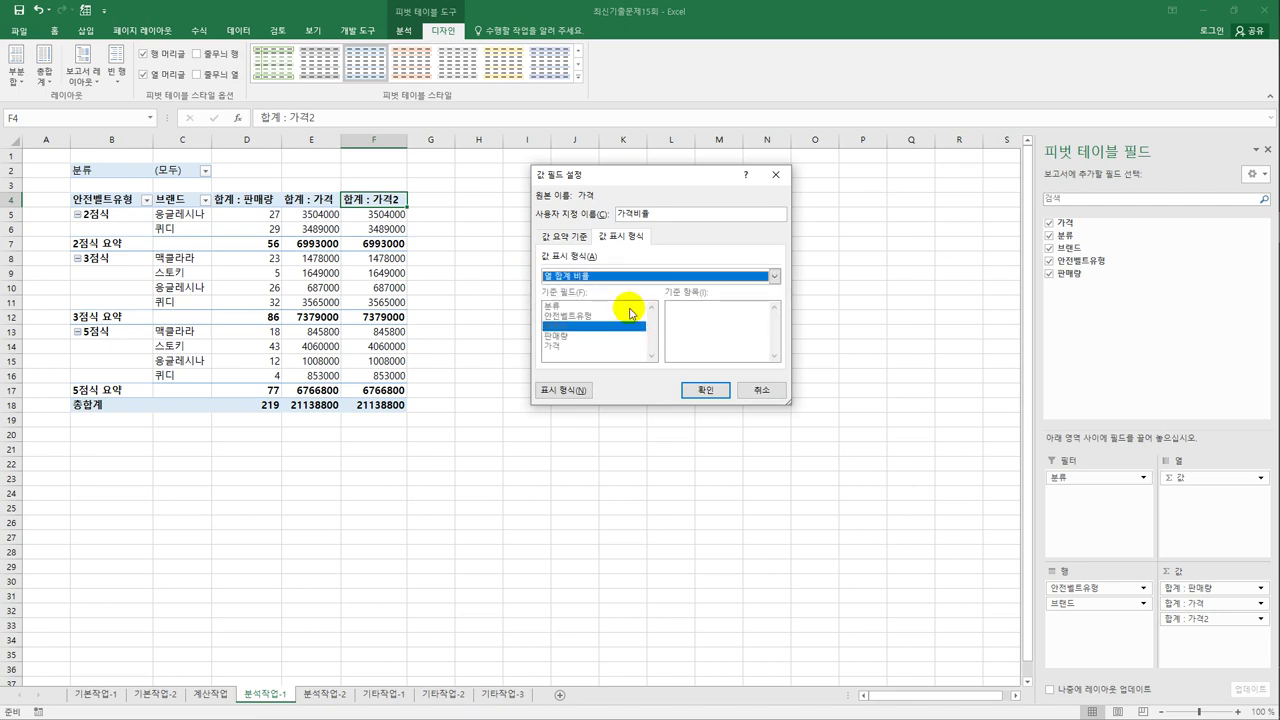
{"action": "left_click", "coordinate": [704, 390]}
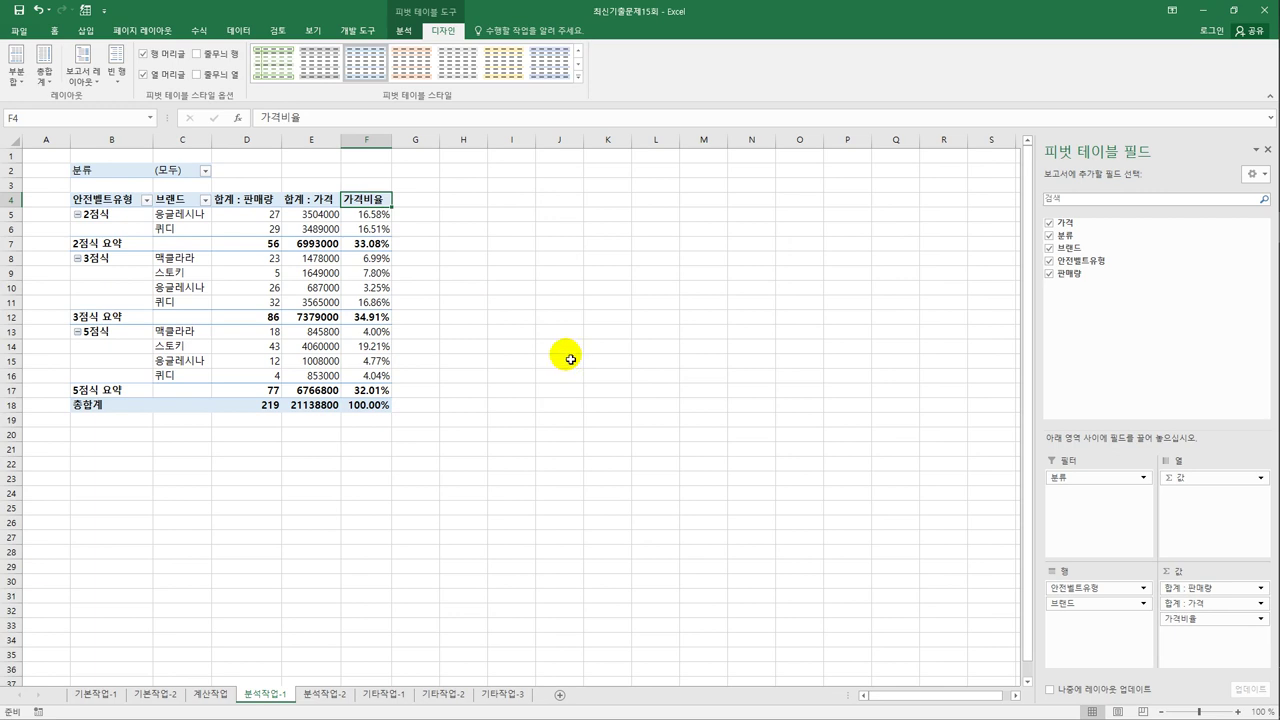
Format the 합계 : 가격 value field as 숫자 with the 1000 단위 구분 기호 (thousands separator)
{"action": "left_click", "coordinate": [305, 205]}
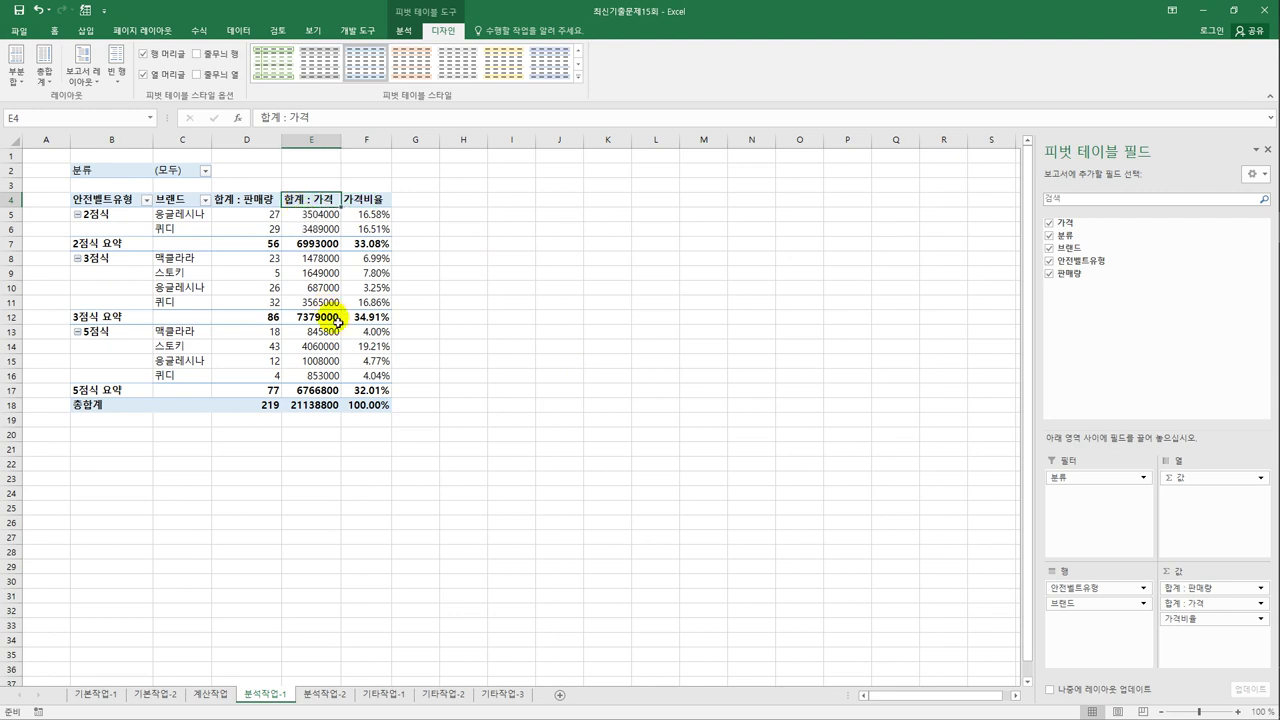
{"action": "double_click", "coordinate": [308, 205]}
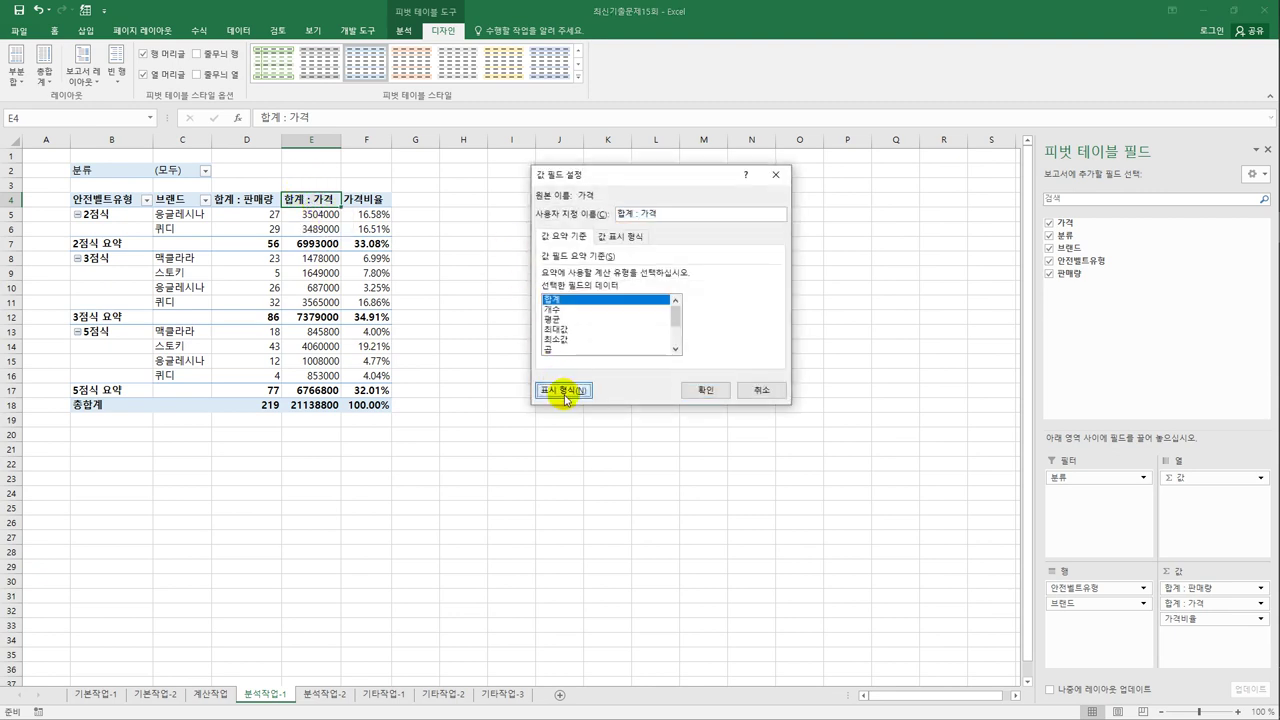
{"action": "left_click", "coordinate": [565, 392]}
{"action": "left_click", "coordinate": [502, 186]}
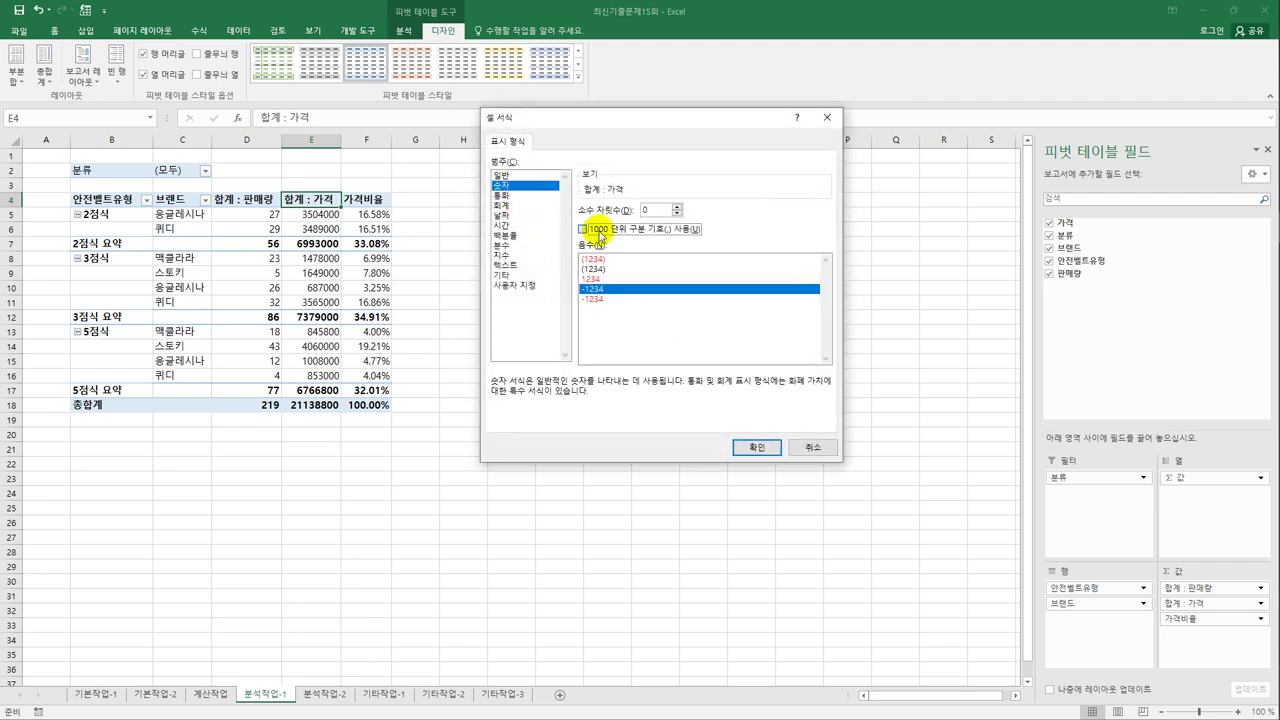
{"action": "left_click", "coordinate": [598, 232]}
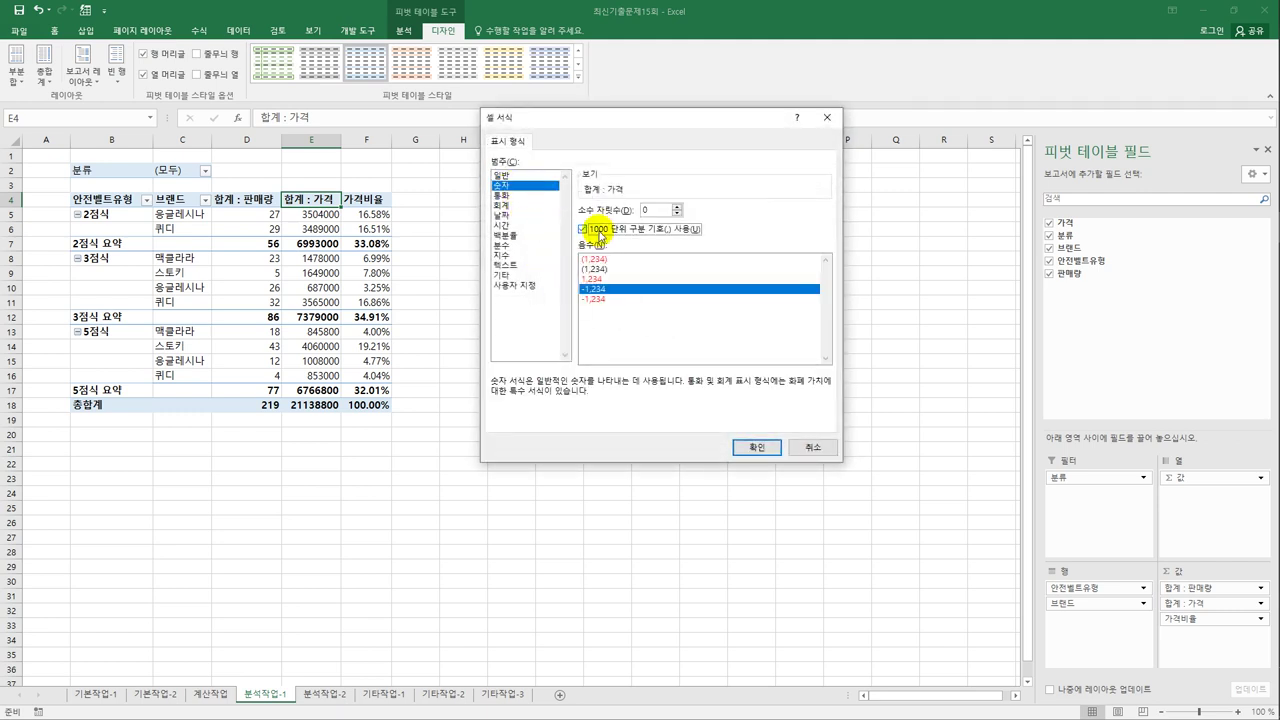
{"action": "left_click", "coordinate": [755, 447]}
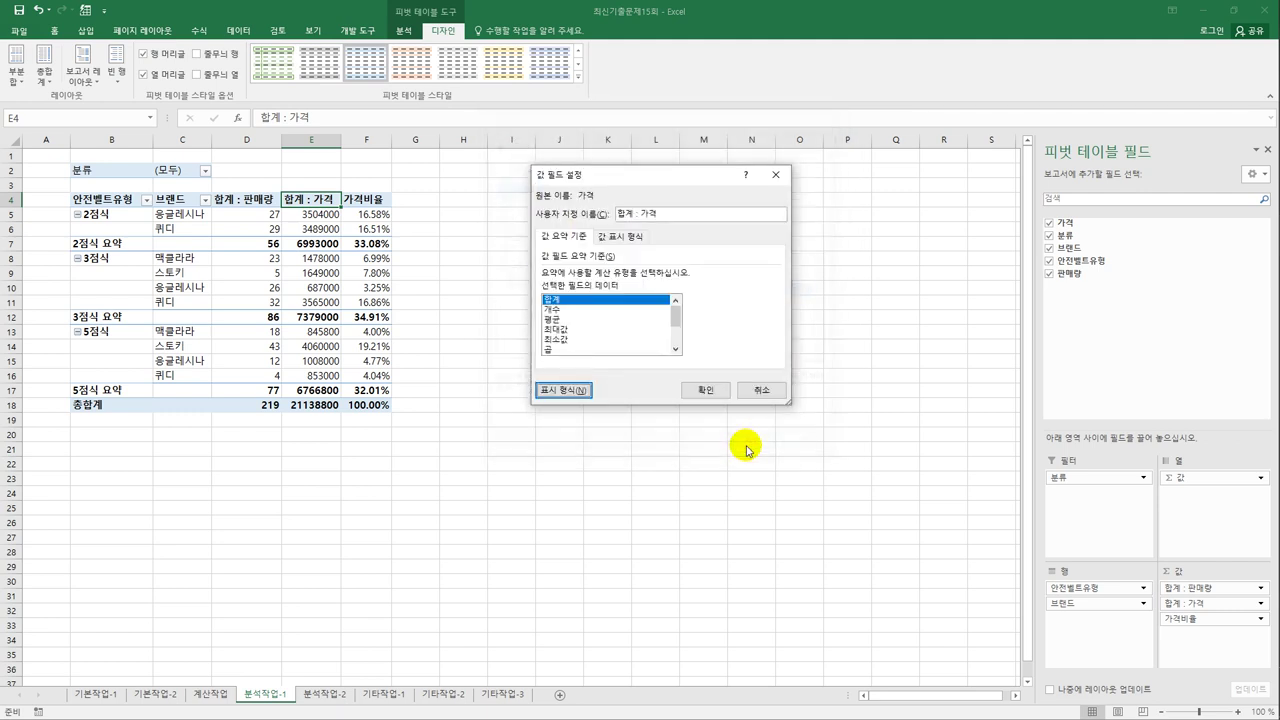
{"action": "left_click", "coordinate": [704, 389]}
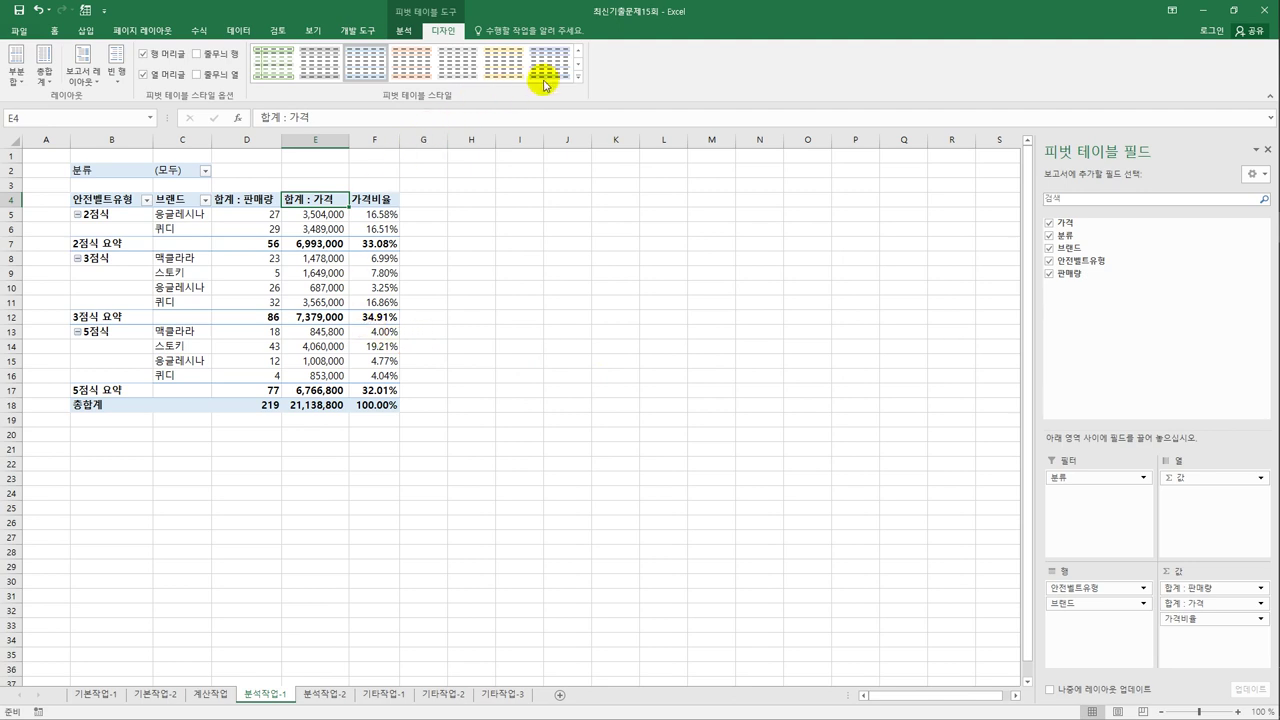
Apply the black-and-grey bordered style from the 밝게 group to the pivot table and turn on 줄무늬 열 (banded columns)
{"action": "left_click", "coordinate": [578, 76]}
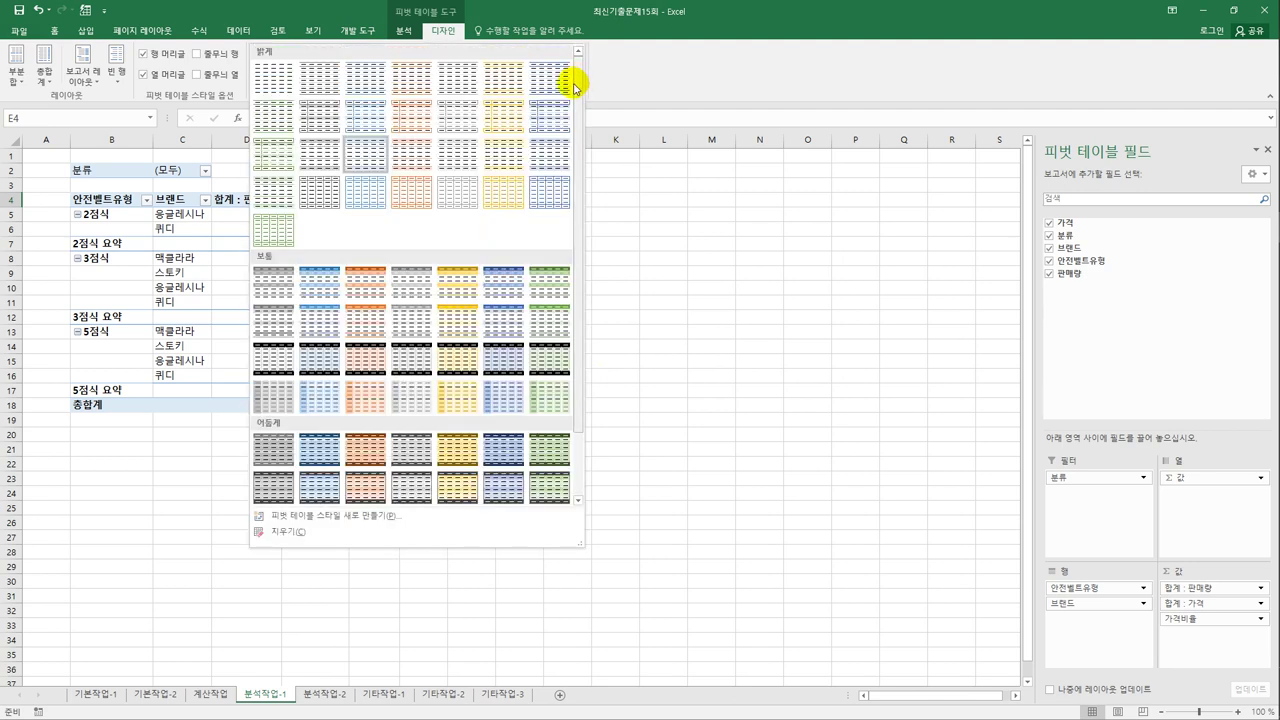
{"action": "left_click", "coordinate": [342, 197]}
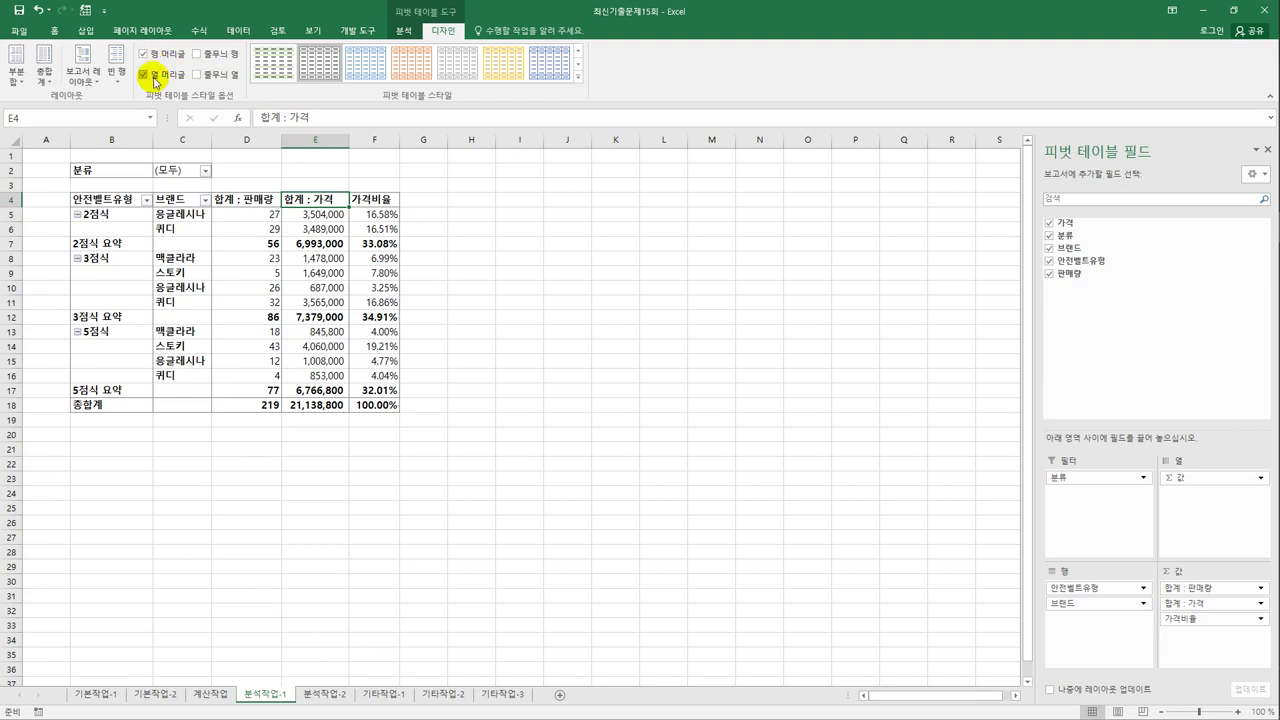
{"action": "left_click", "coordinate": [213, 78]}
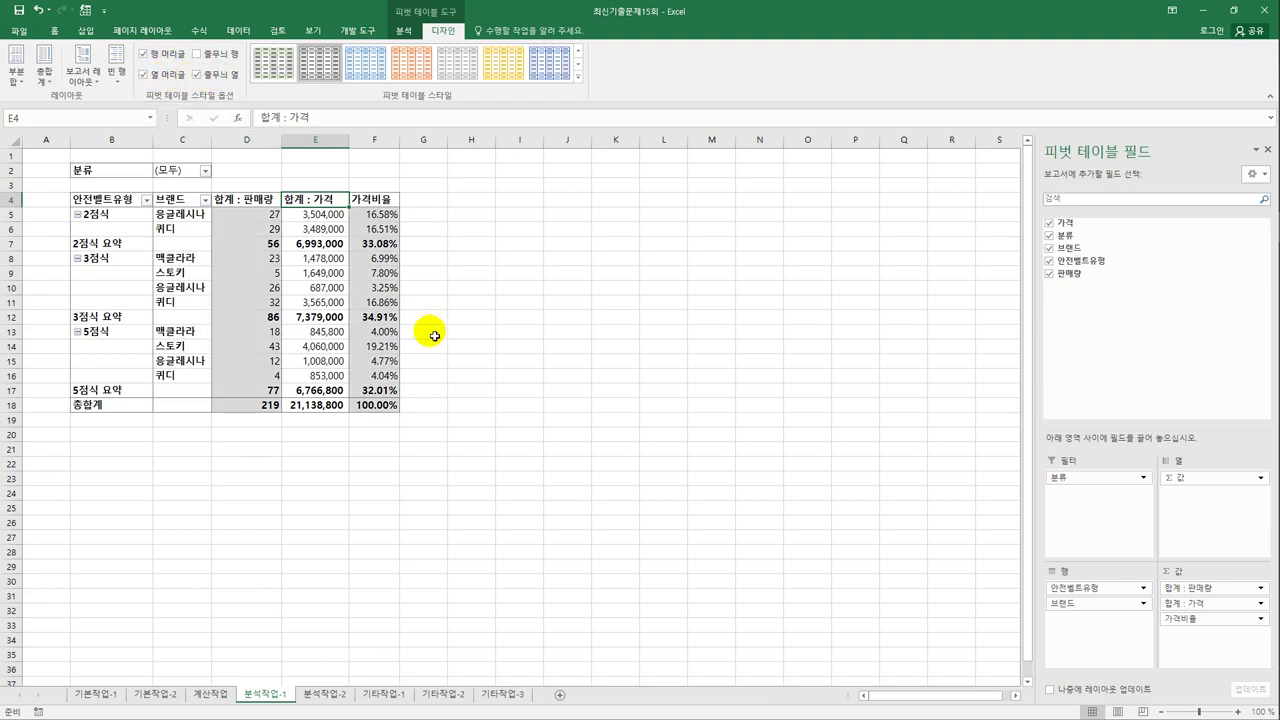
{"action": "left_click", "coordinate": [501, 434]}
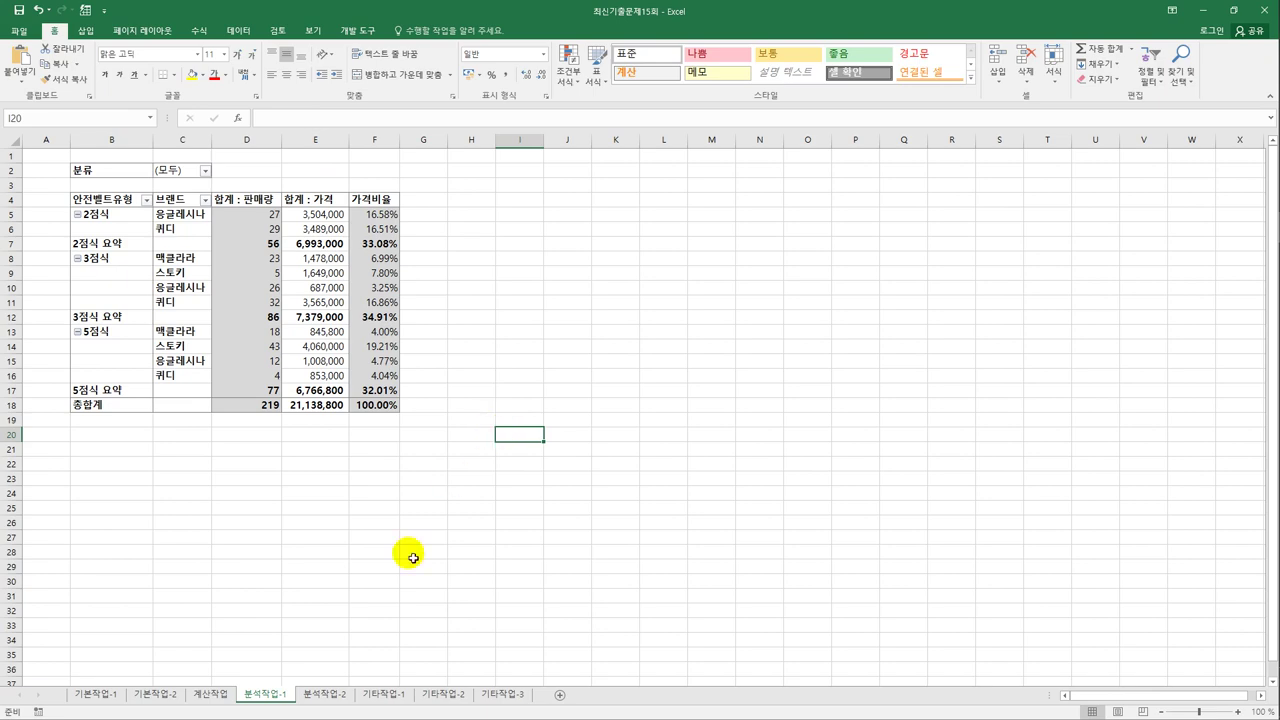
On sheet 분석작업-2, remove duplicate rows from 표1 by comparing only the 분류, 브랜드, 사용체중 and 제조년도 columns
{"action": "left_click", "coordinate": [338, 694]}
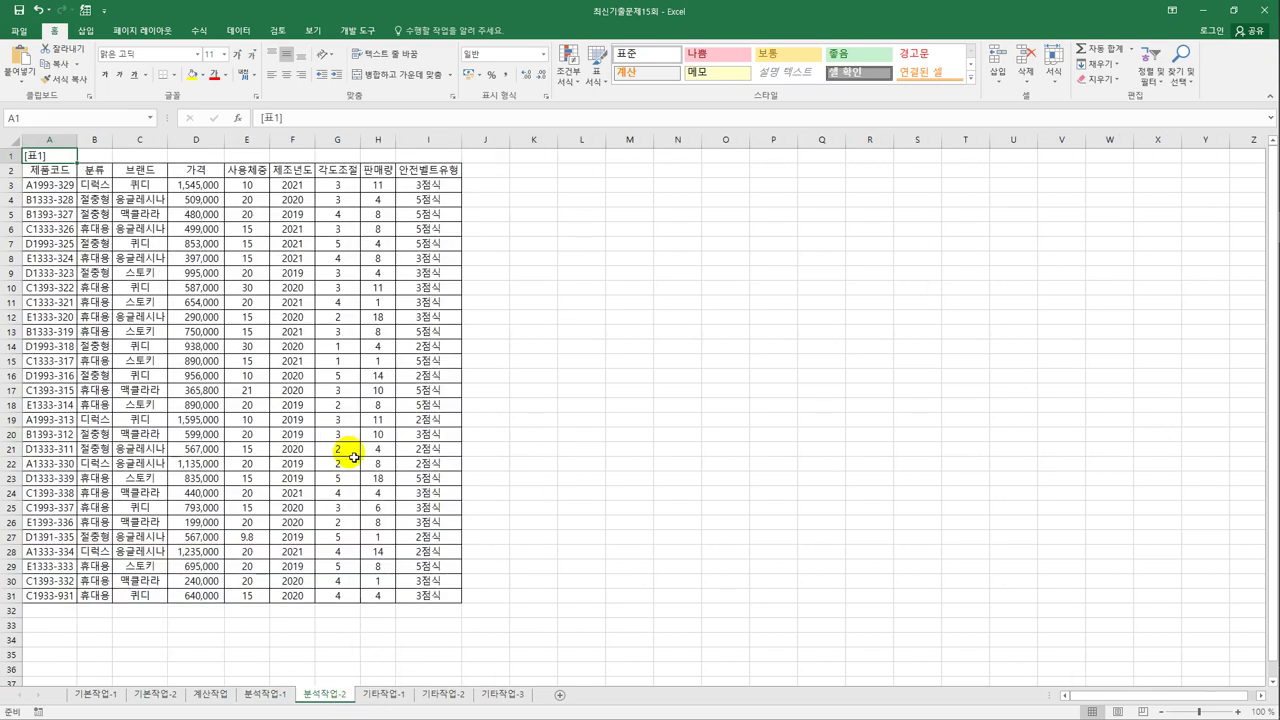
{"action": "left_click", "coordinate": [243, 316]}
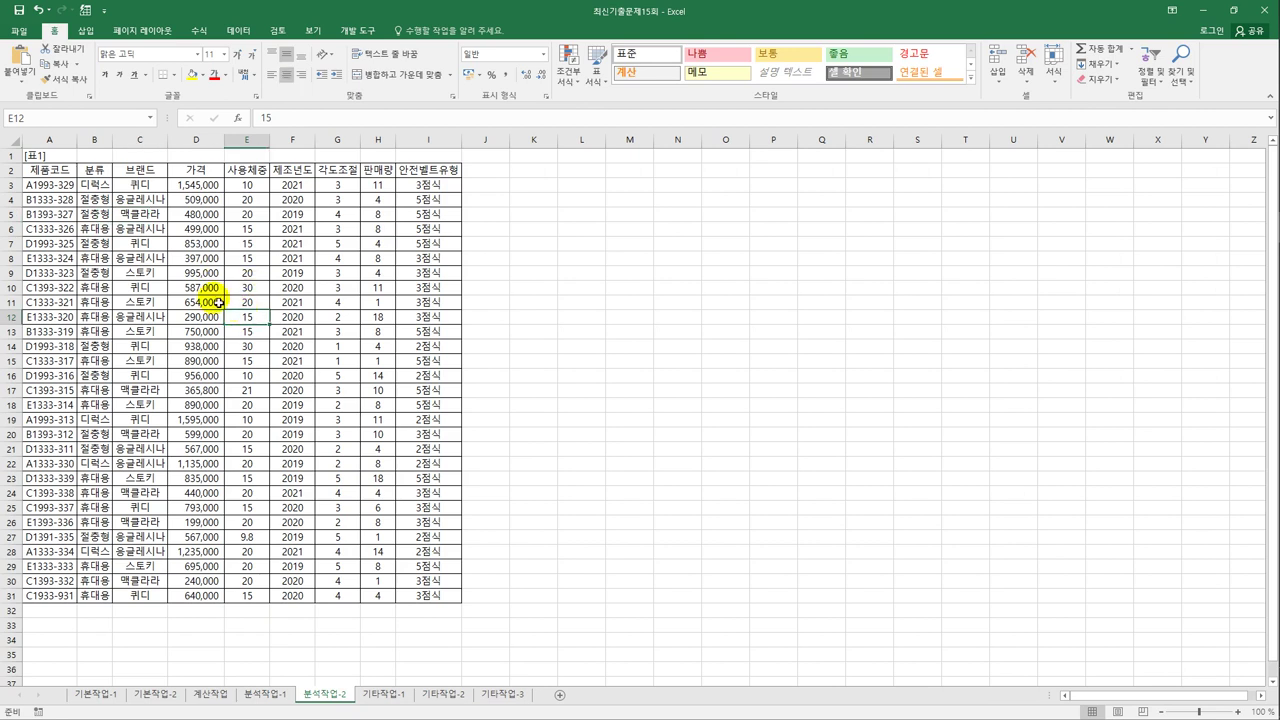
{"action": "left_click", "coordinate": [238, 30]}
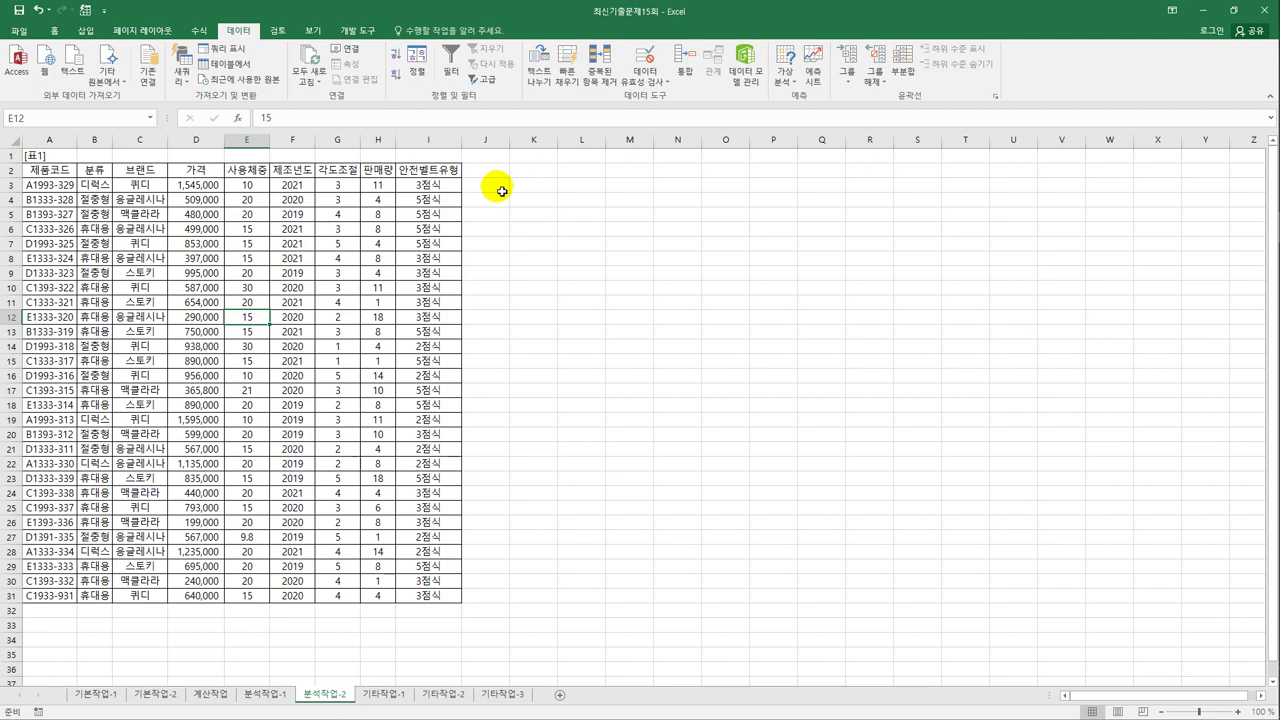
{"action": "left_click", "coordinate": [604, 84]}
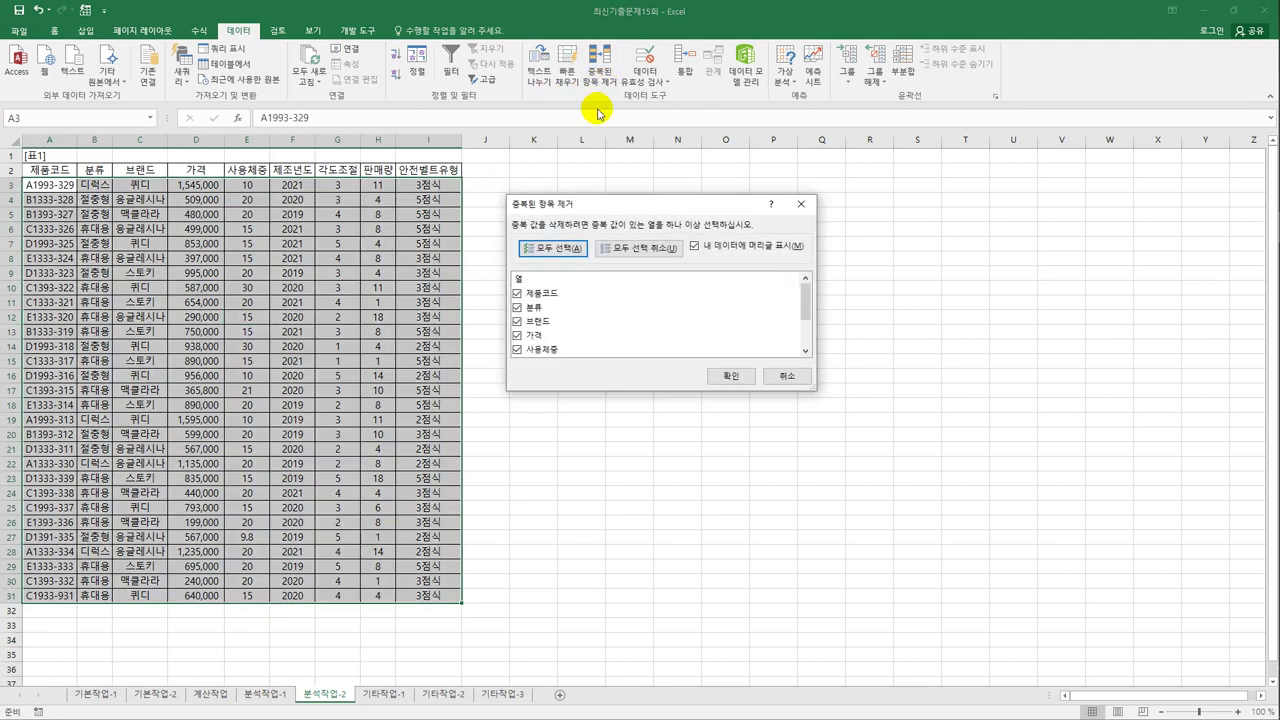
{"action": "left_click", "coordinate": [638, 248]}
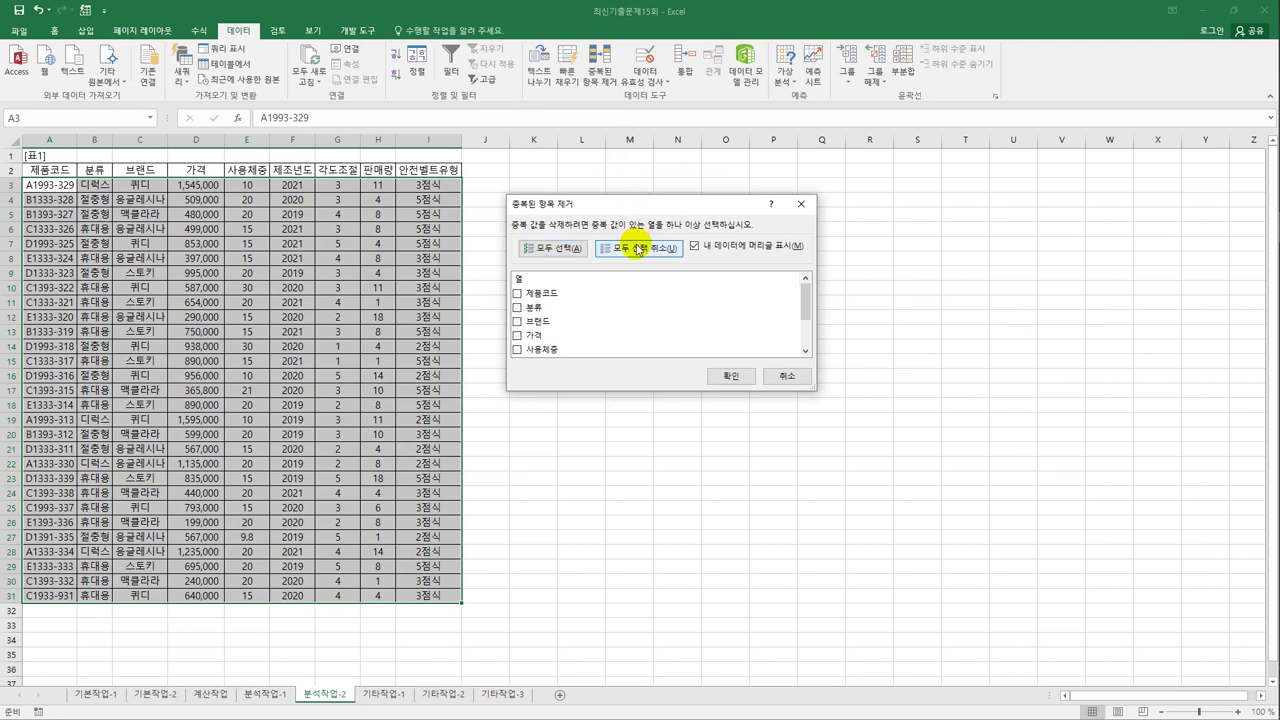
{"action": "left_click", "coordinate": [534, 311]}
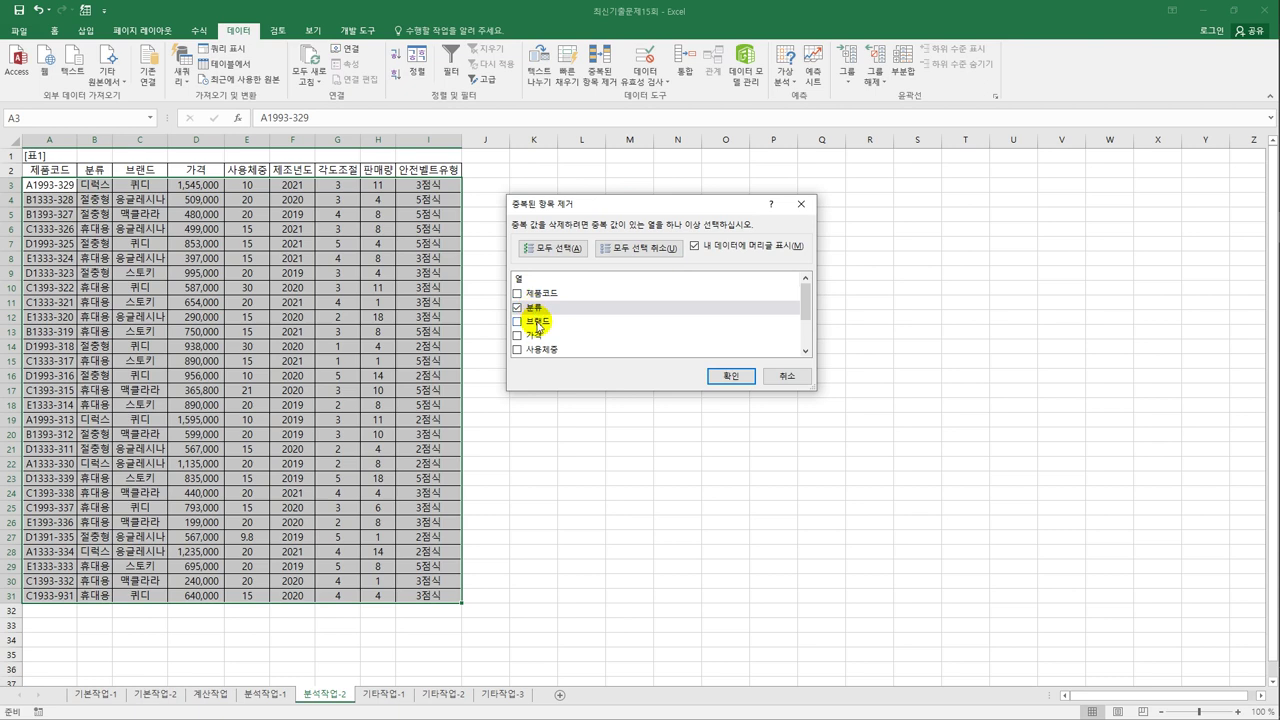
{"action": "left_click", "coordinate": [535, 322]}
{"action": "left_click", "coordinate": [541, 352]}
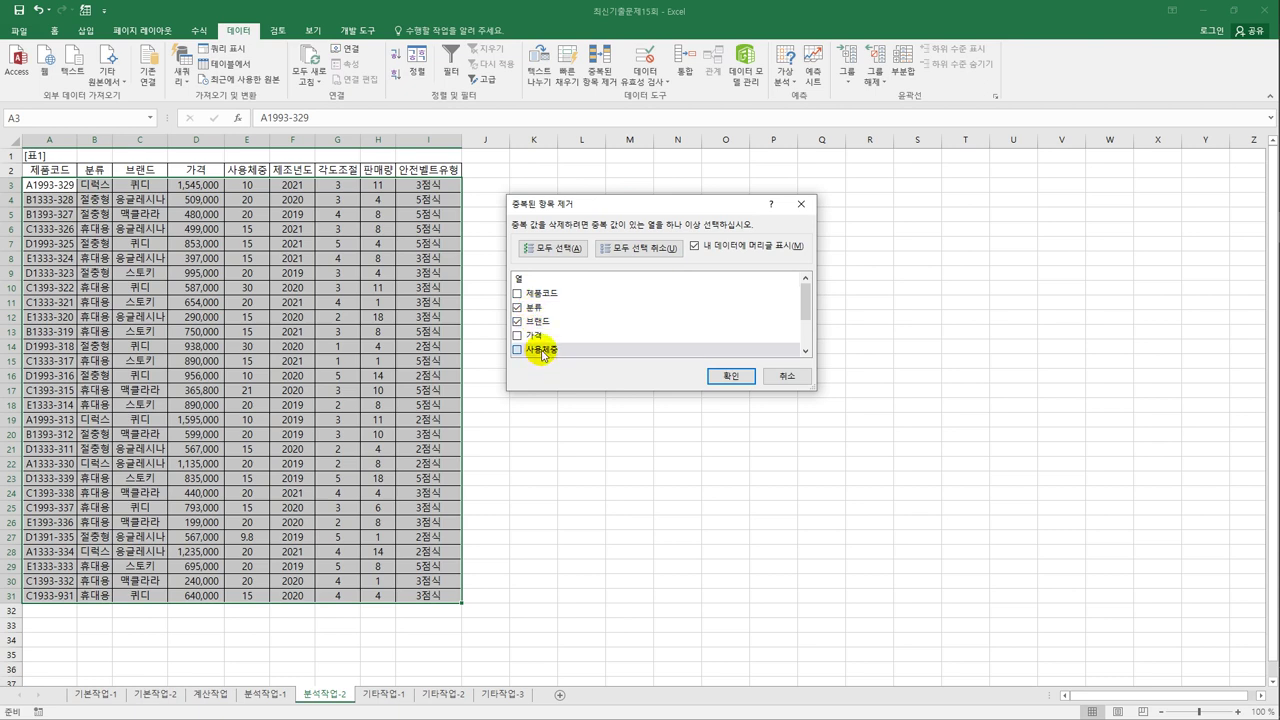
{"action": "scroll", "coordinate": [551, 350], "scroll_direction": "down", "scroll_amount": 1}
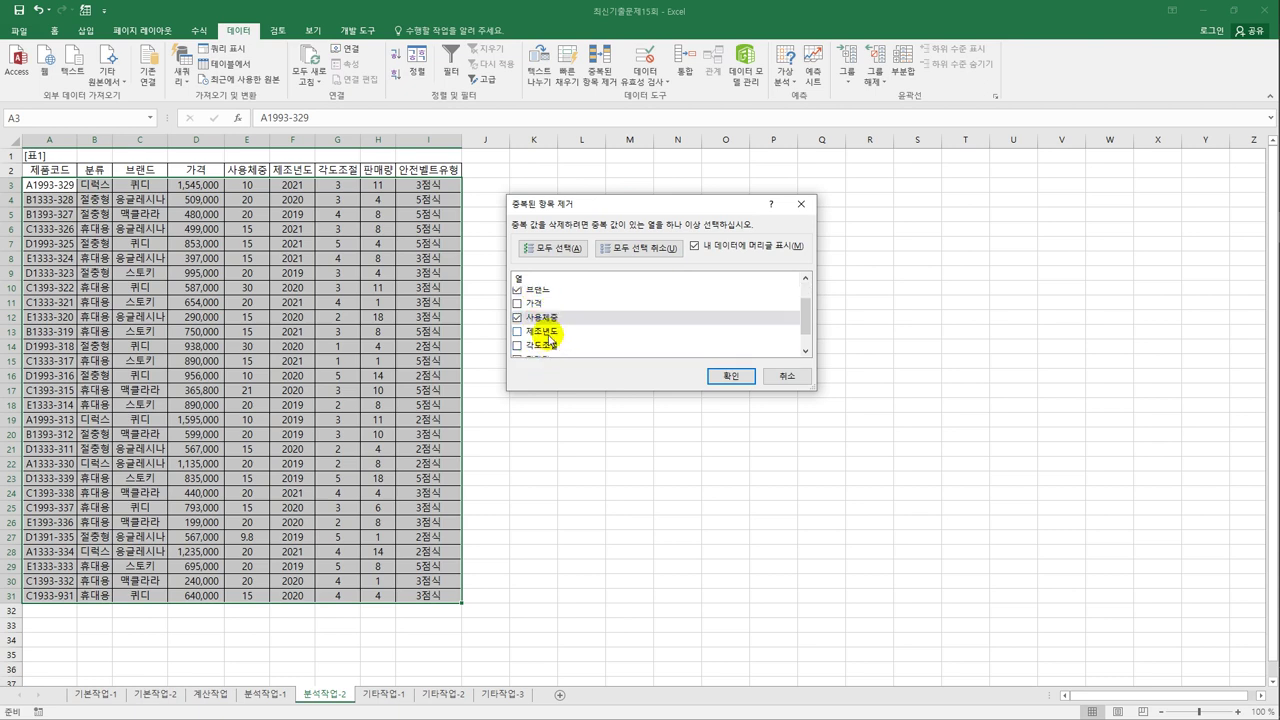
{"action": "left_click", "coordinate": [548, 334]}
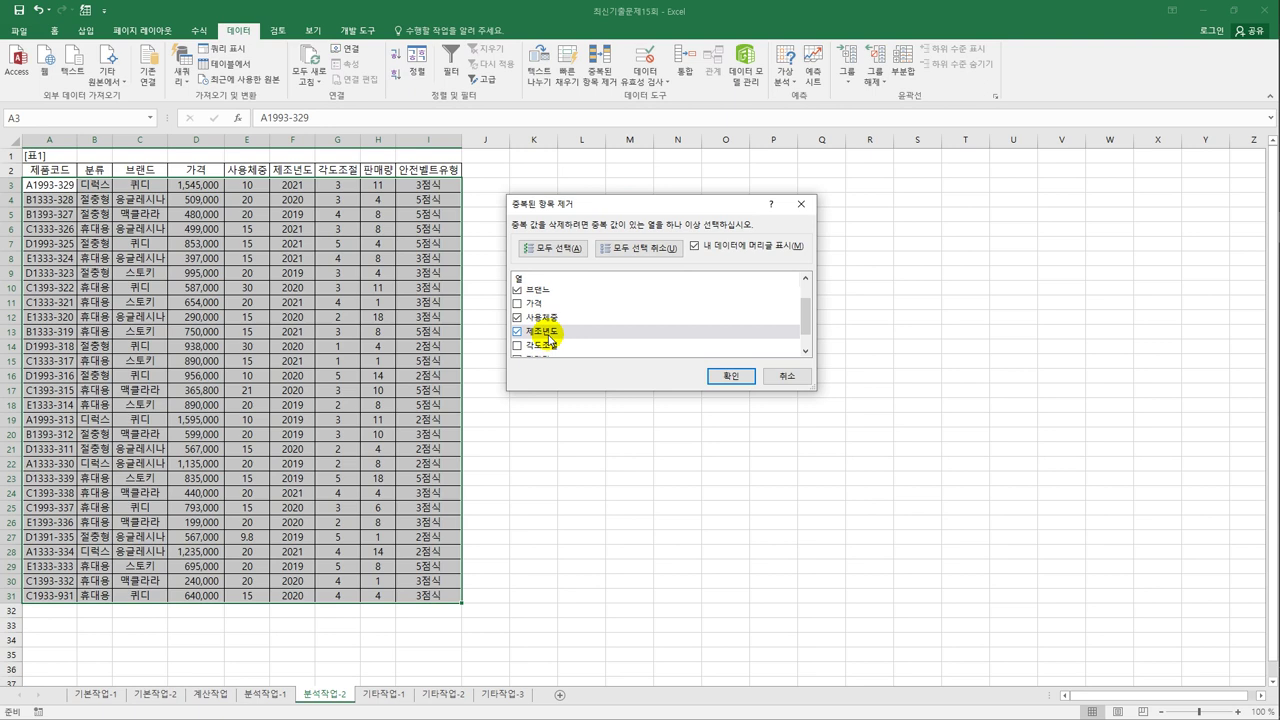
{"action": "left_click", "coordinate": [722, 378]}
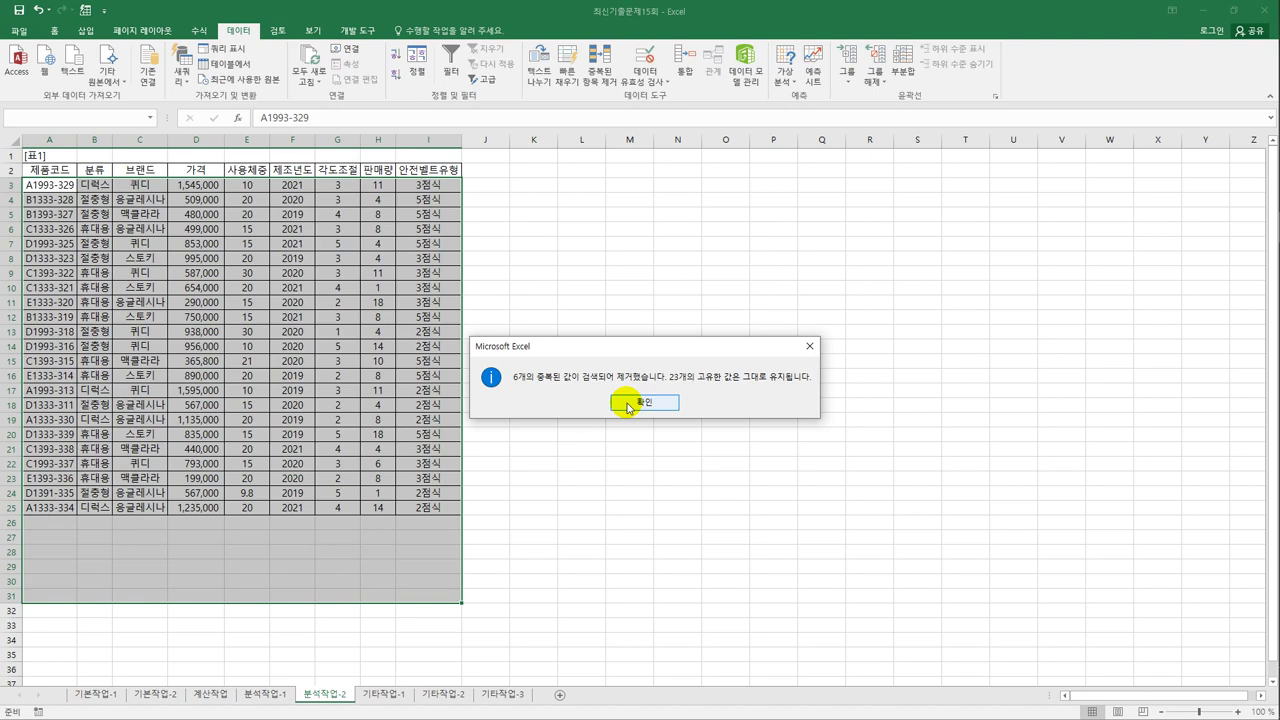
{"action": "left_click", "coordinate": [628, 403]}
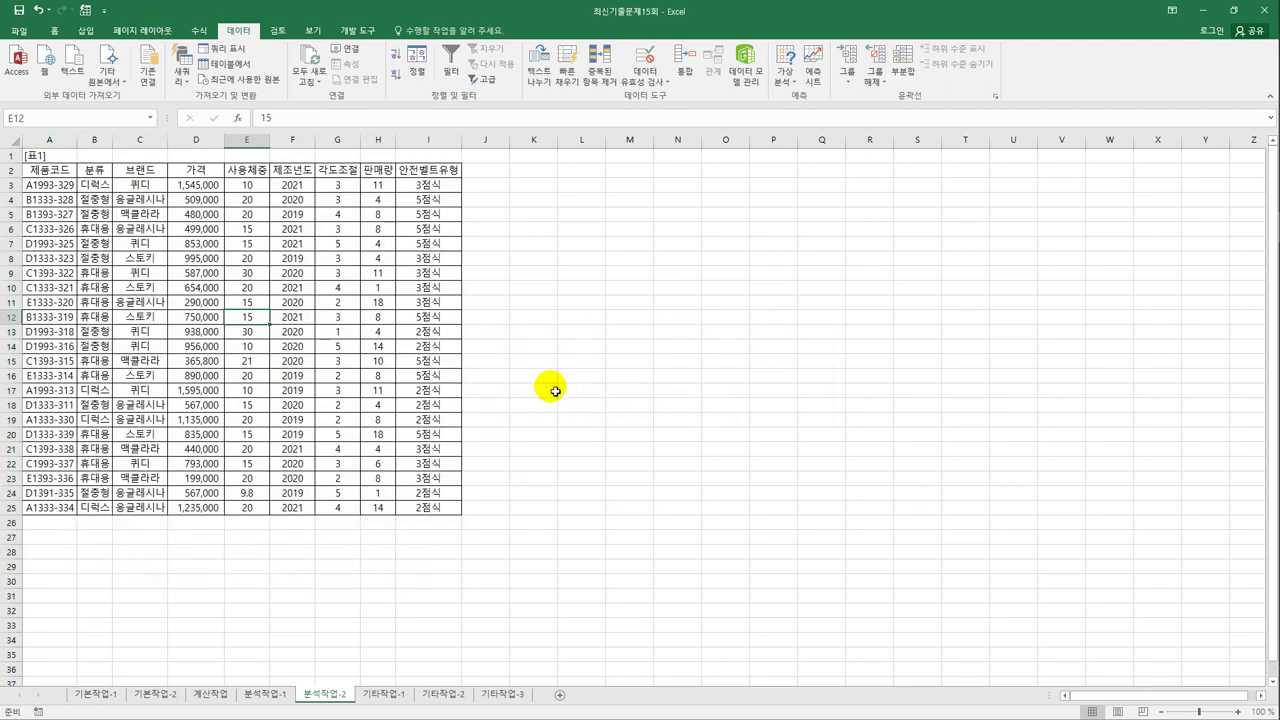
Add a 보다 큼 conditional format to 가격 cells D3:D25 for values above 1000000, using 진한 노랑 텍스트가 있는 노랑 채우기
{"action": "left_click", "coordinate": [191, 188]}
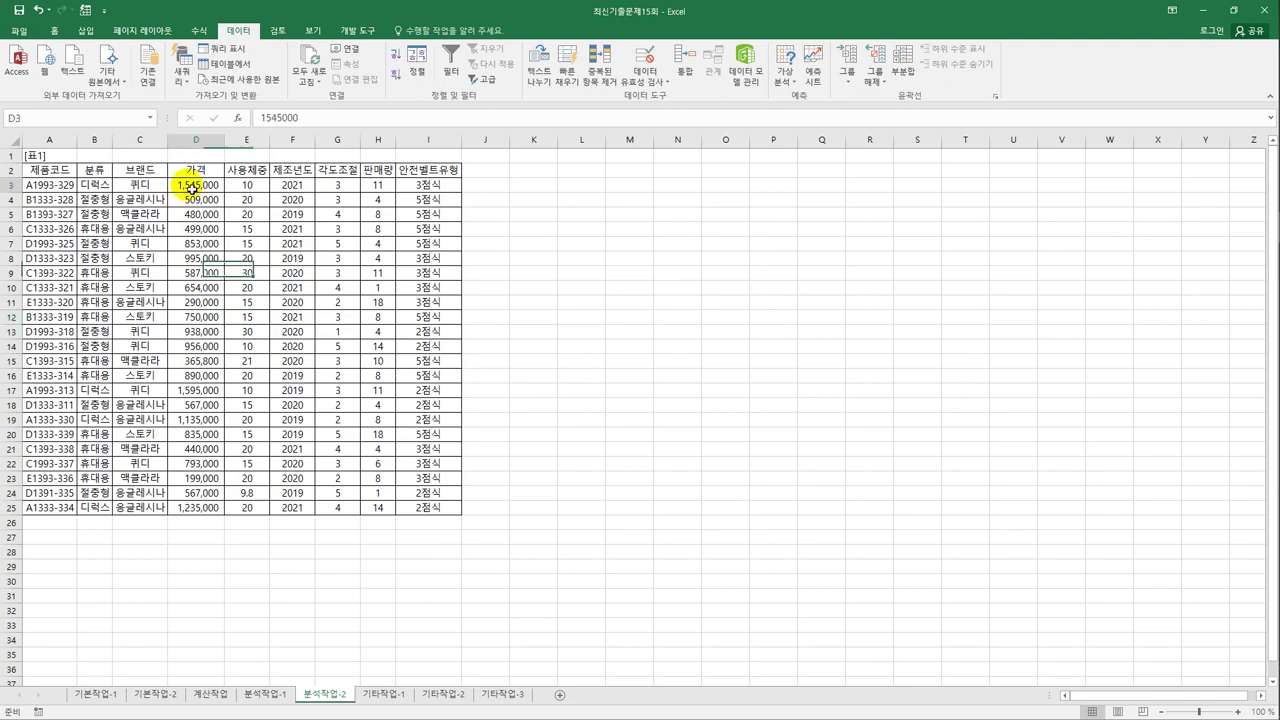
{"action": "left_click_drag", "start_coordinate": [191, 188], "coordinate": [186, 509]}
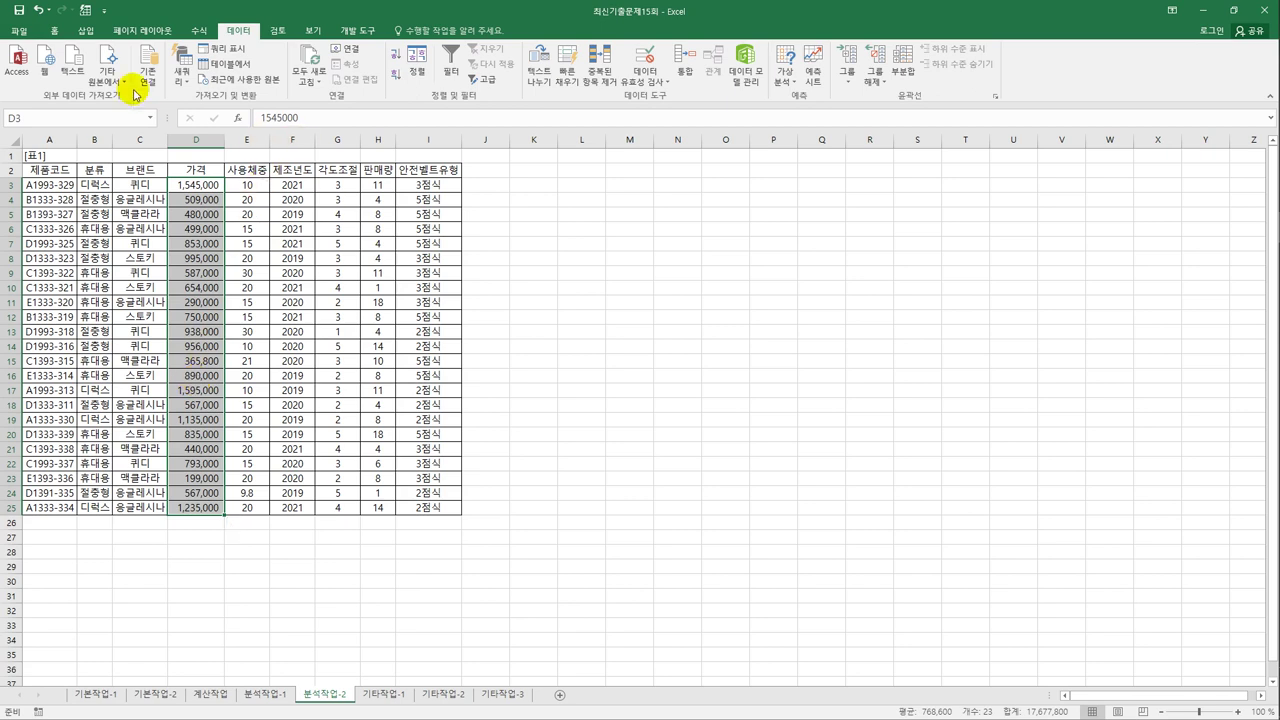
{"action": "left_click", "coordinate": [56, 32]}
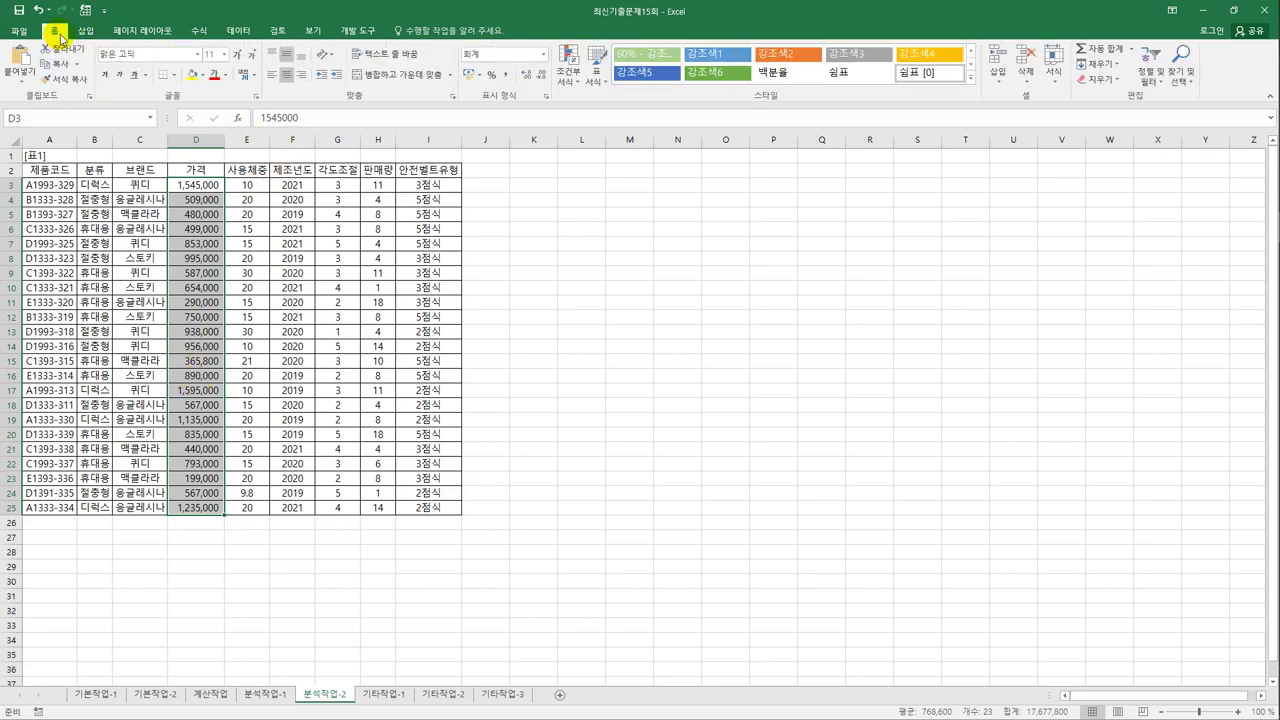
{"action": "left_click", "coordinate": [566, 84]}
{"action": "mouse_move", "coordinate": [583, 112]}
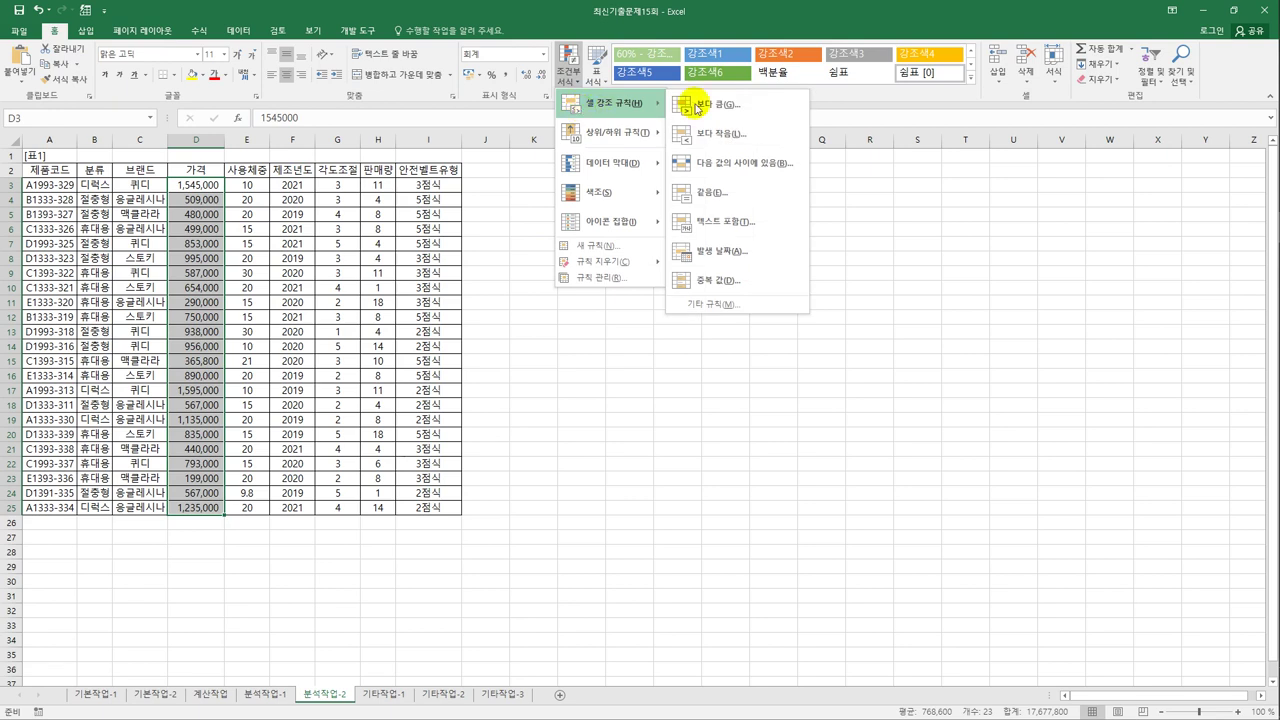
{"action": "left_click", "coordinate": [718, 112]}
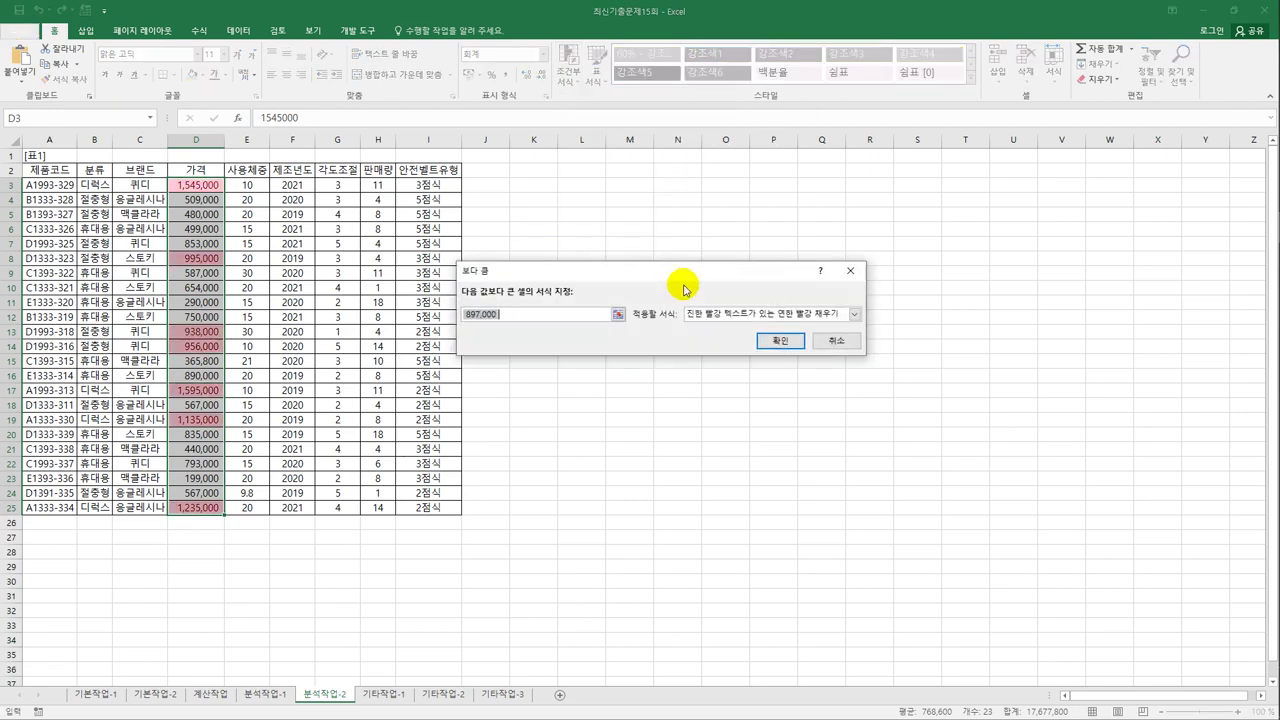
{"action": "type", "text": "1000"}
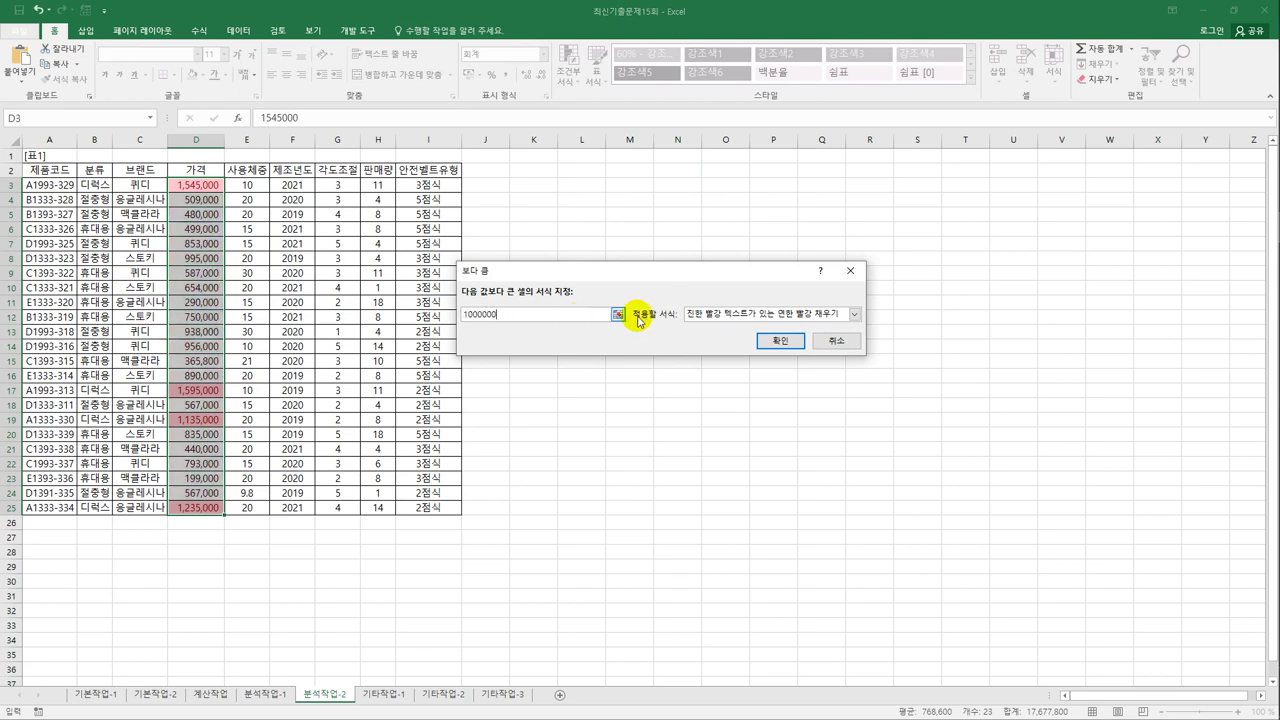
{"action": "left_click", "coordinate": [815, 314]}
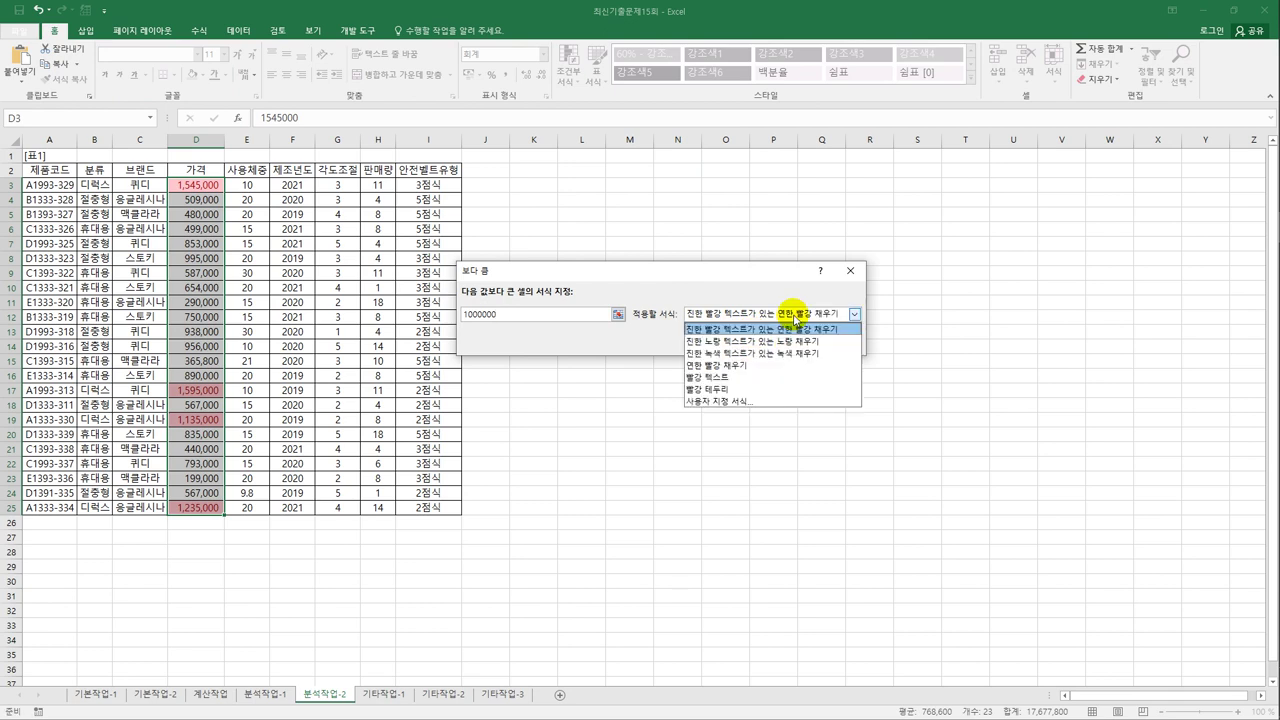
{"action": "left_click", "coordinate": [790, 341]}
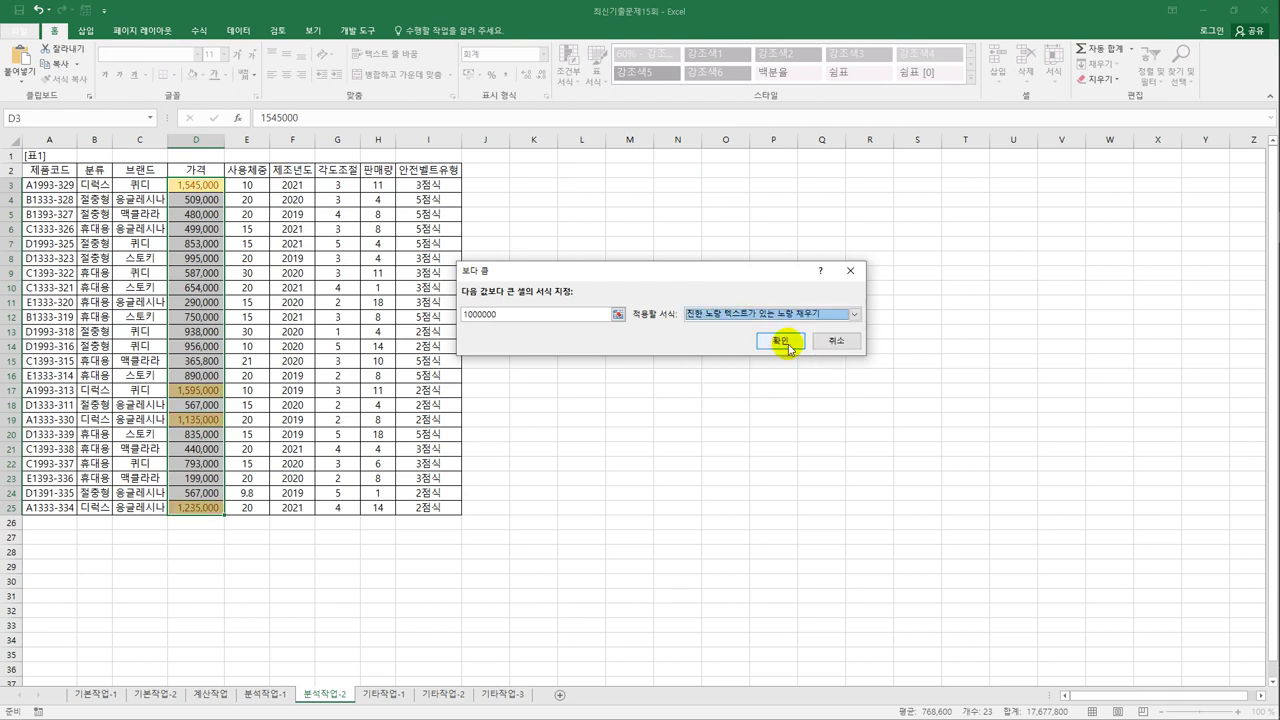
{"action": "left_click", "coordinate": [786, 342]}
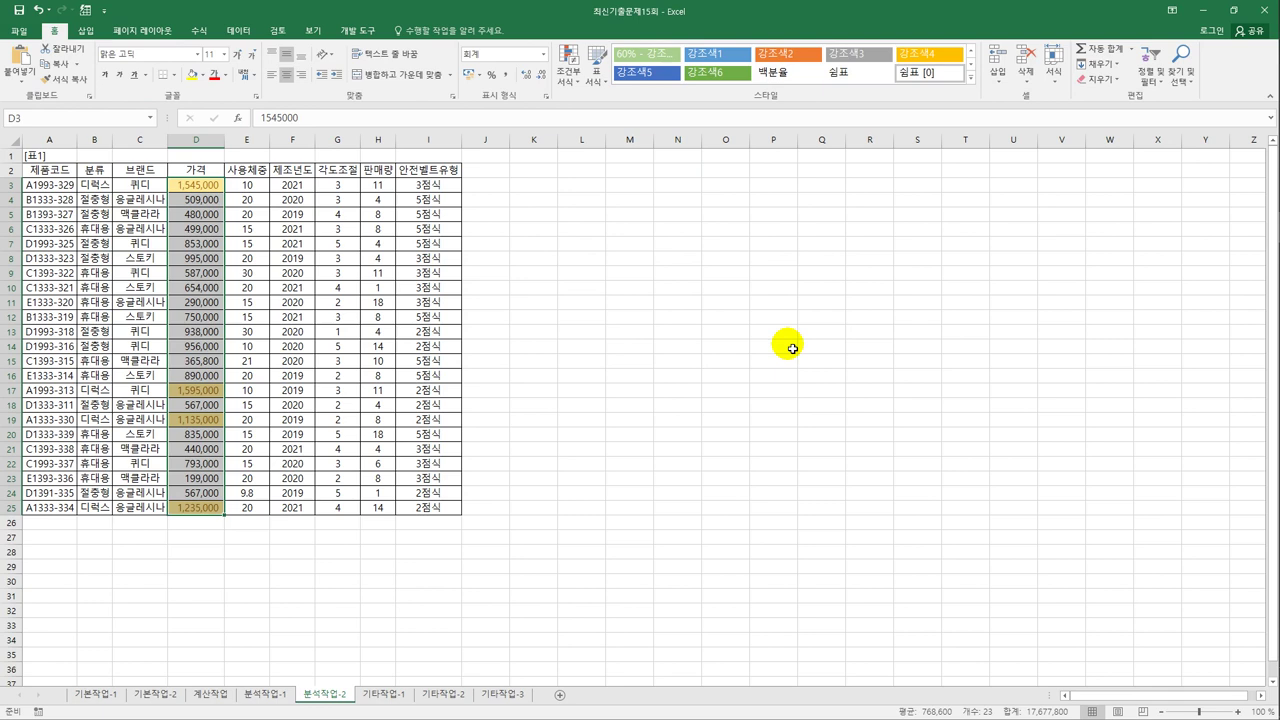
Turn on filtering for 표1 and filter the 가격 column by the yellow cell colour
{"action": "left_click", "coordinate": [213, 168]}
{"action": "left_click", "coordinate": [237, 31]}
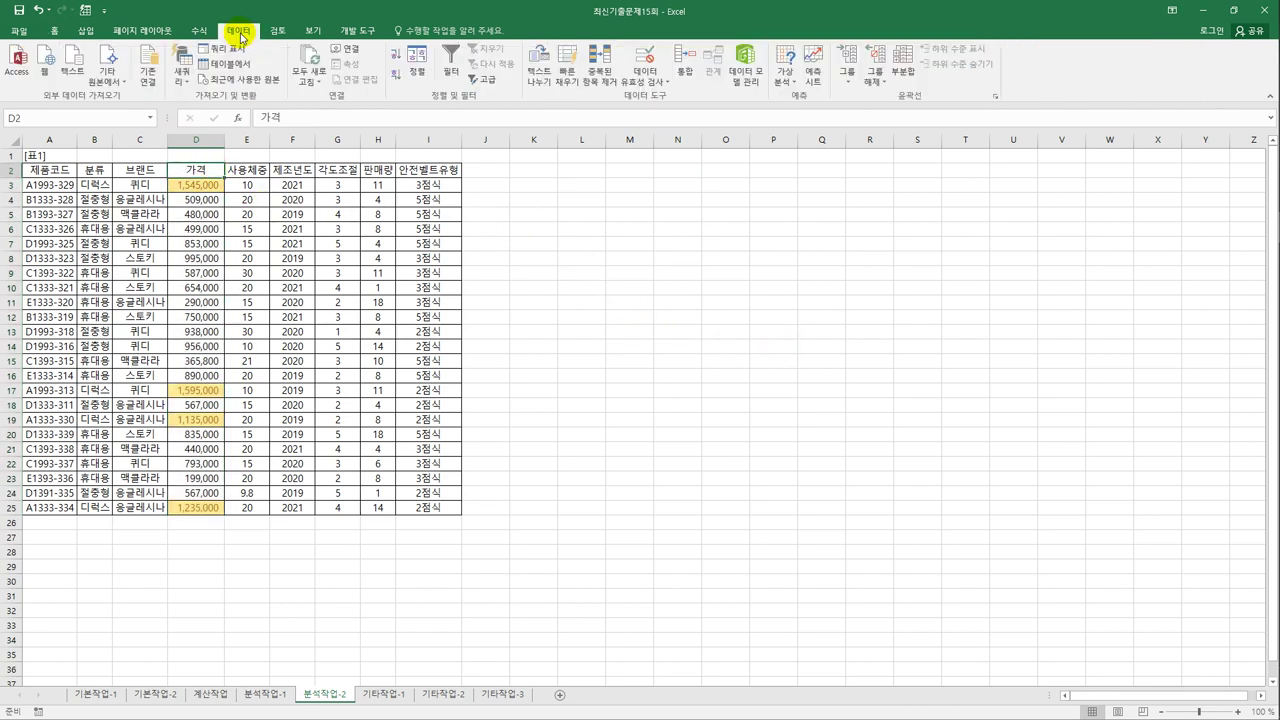
{"action": "left_click", "coordinate": [451, 62]}
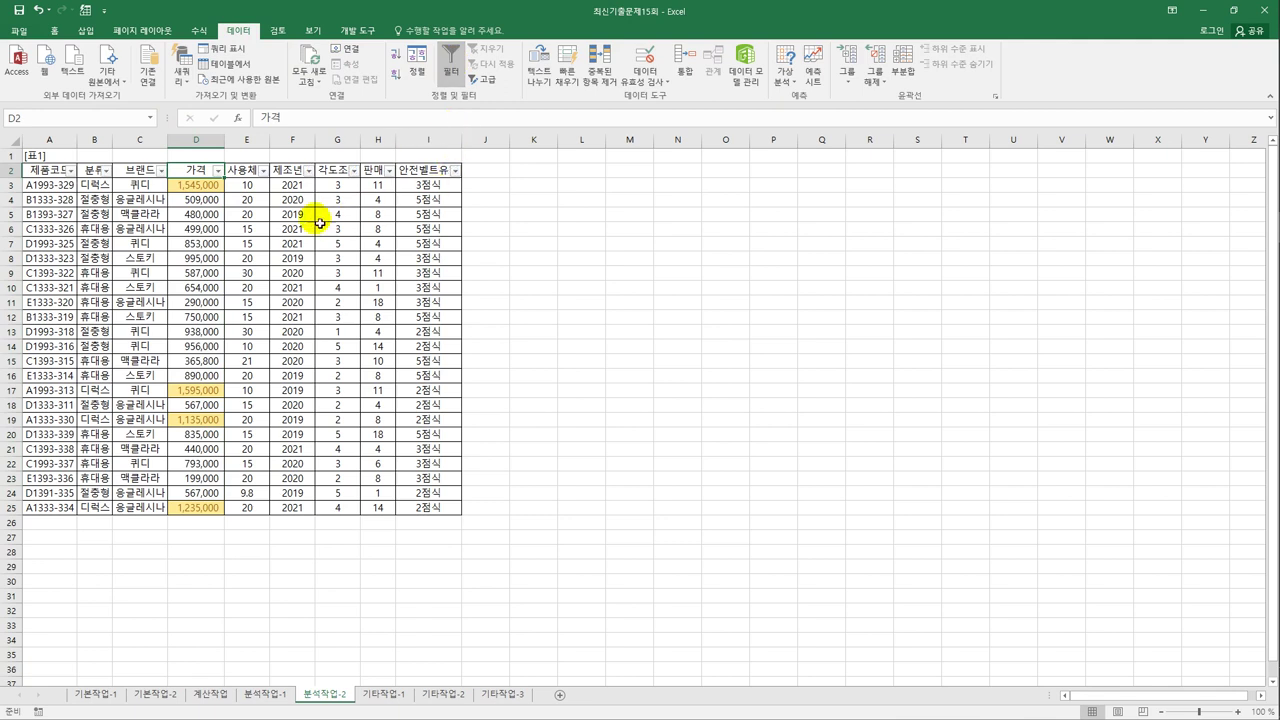
{"action": "left_click", "coordinate": [217, 170]}
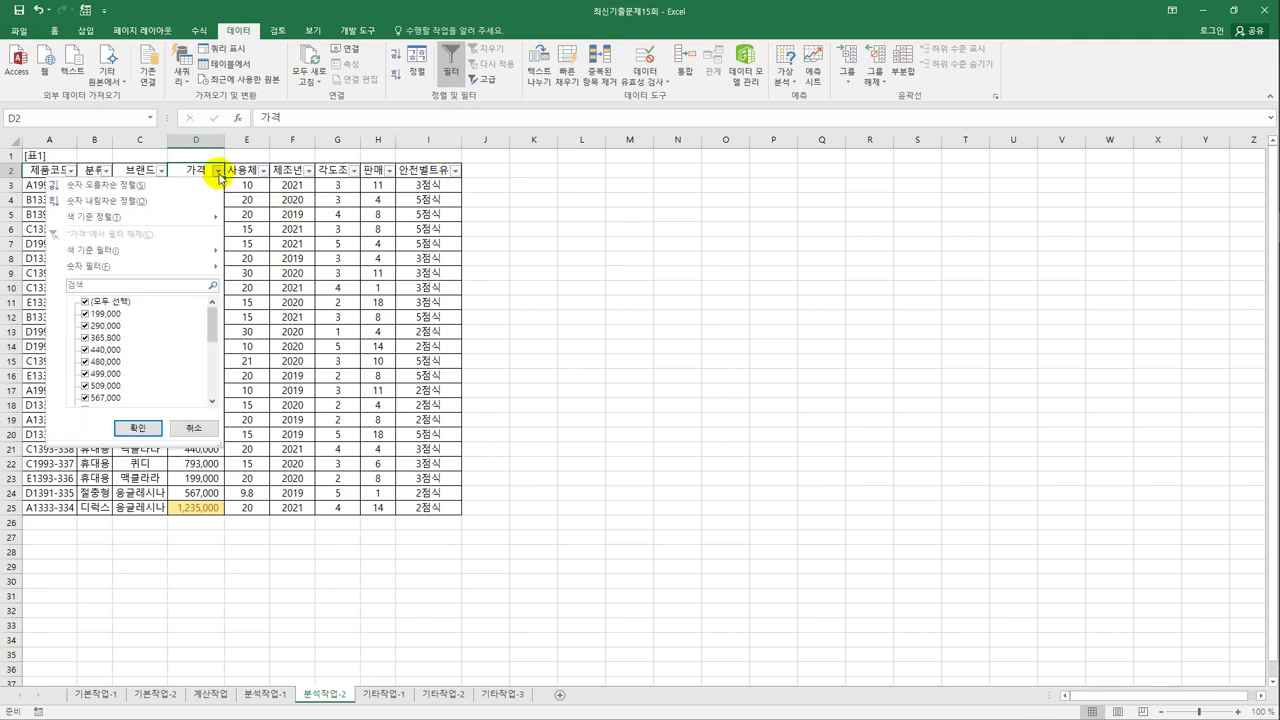
{"action": "mouse_move", "coordinate": [161, 258]}
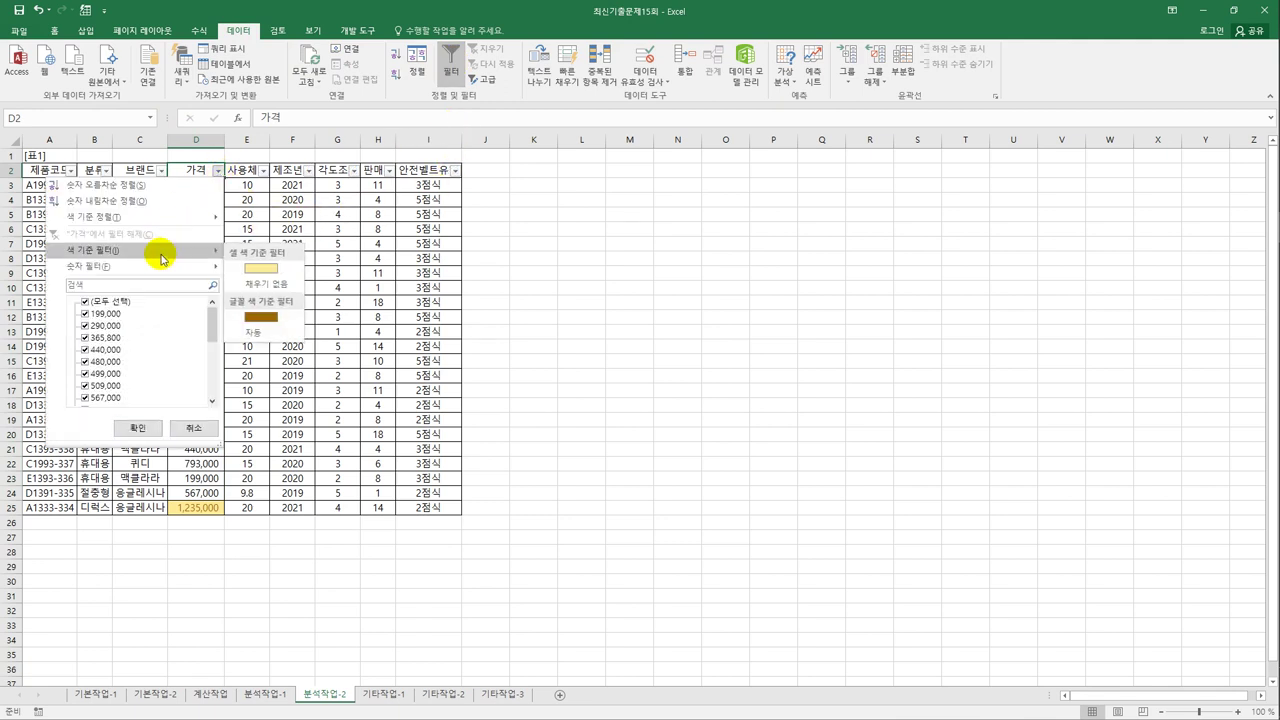
{"action": "left_click", "coordinate": [261, 268]}
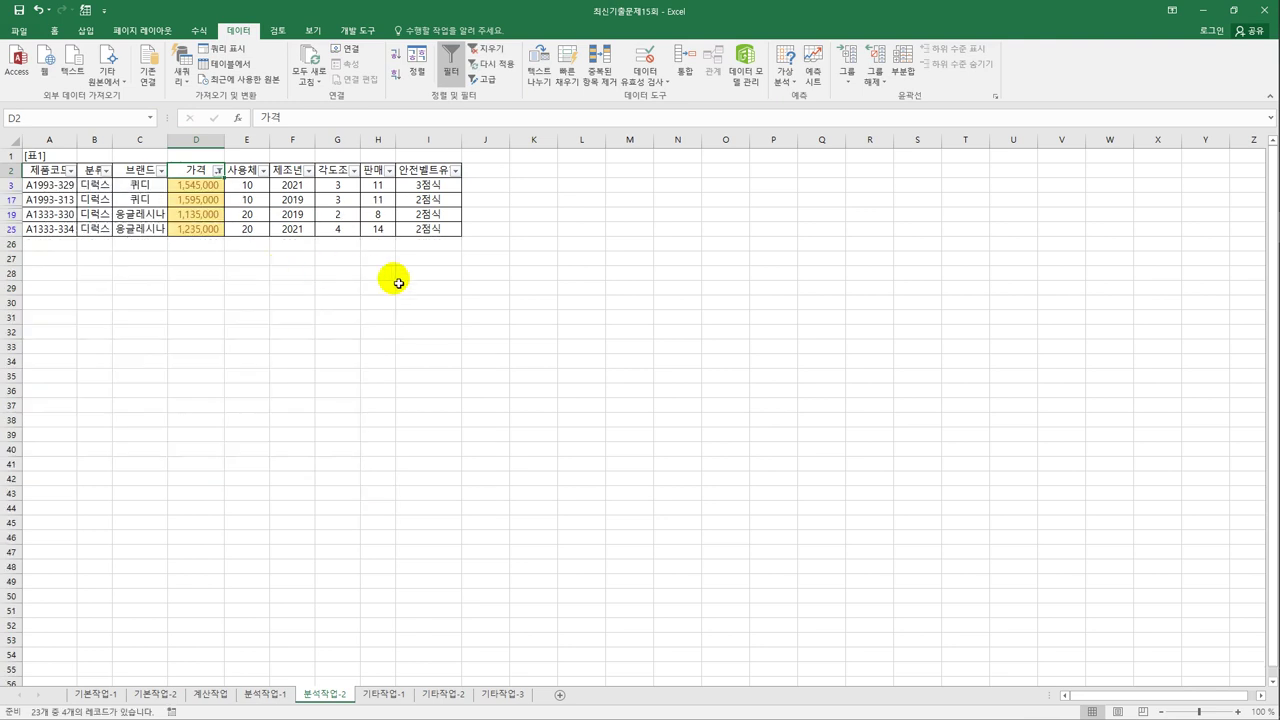
On sheet 기타작업-1, change the chart to a combo type with the 판매량 series as 표식이 있는 꺾은선형 on the secondary axis
{"action": "left_click", "coordinate": [543, 286]}
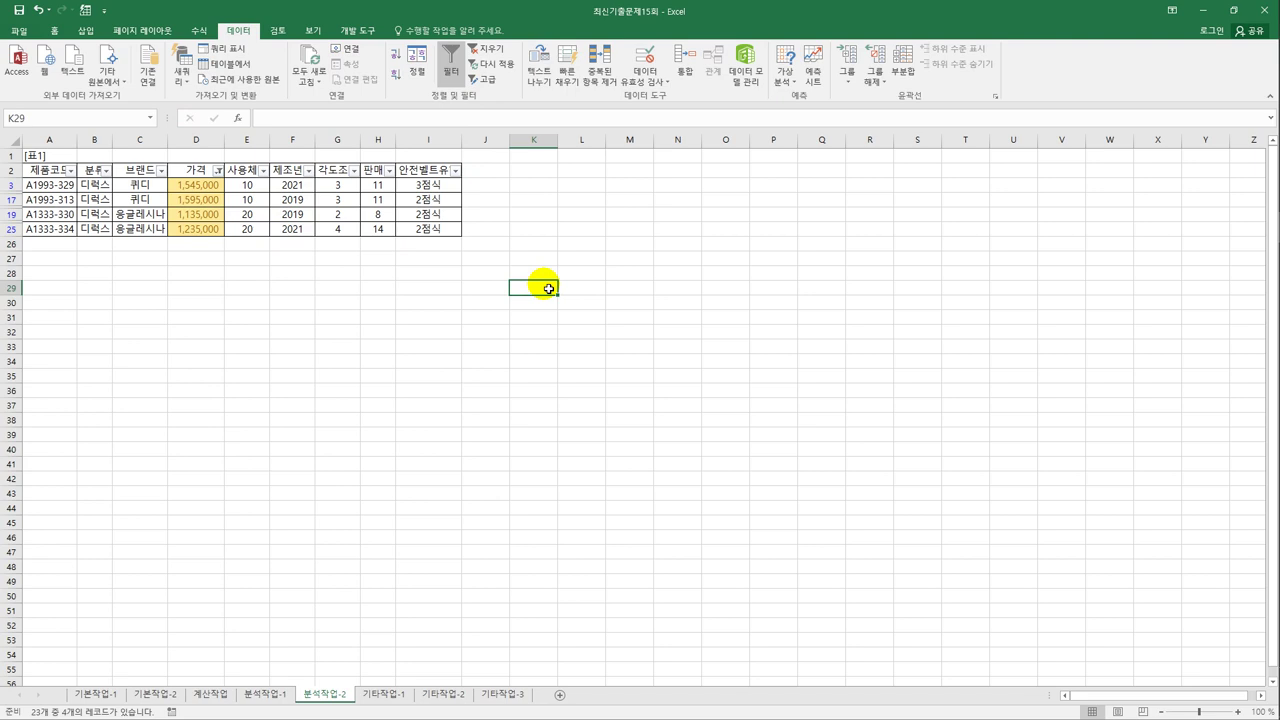
{"action": "left_click", "coordinate": [389, 692]}
{"action": "left_click", "coordinate": [484, 315]}
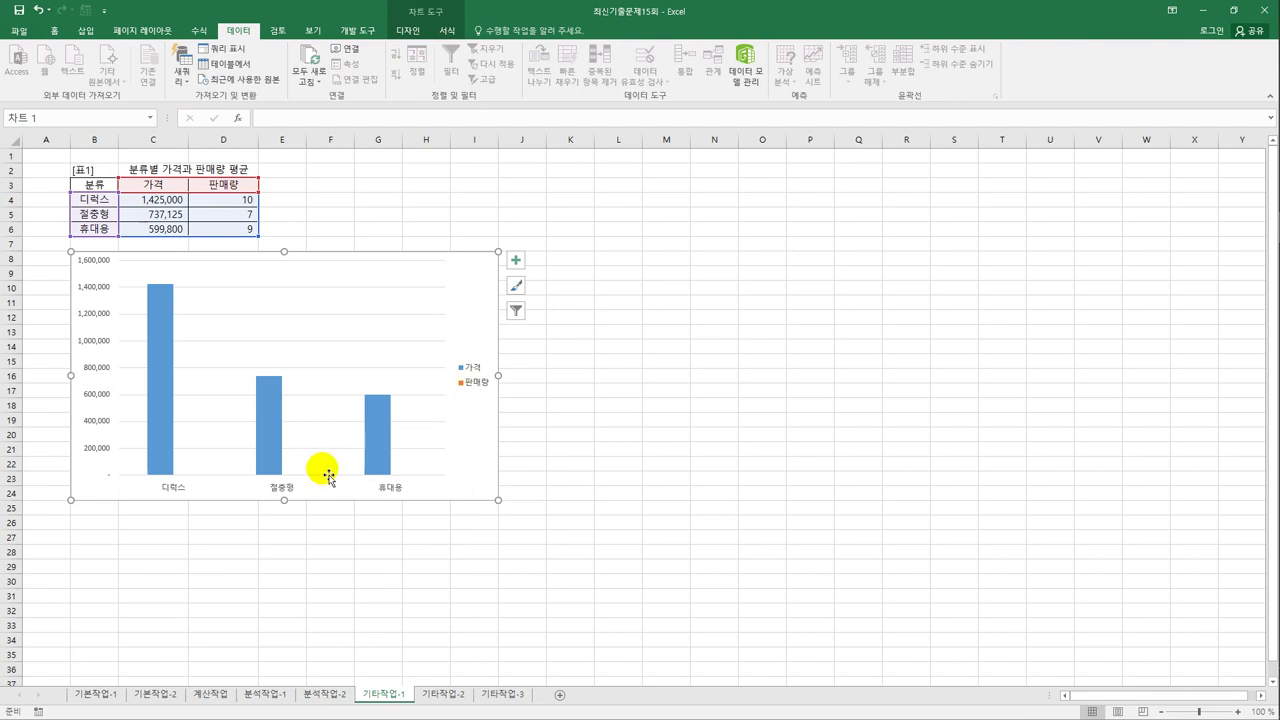
{"action": "right_click", "coordinate": [461, 291]}
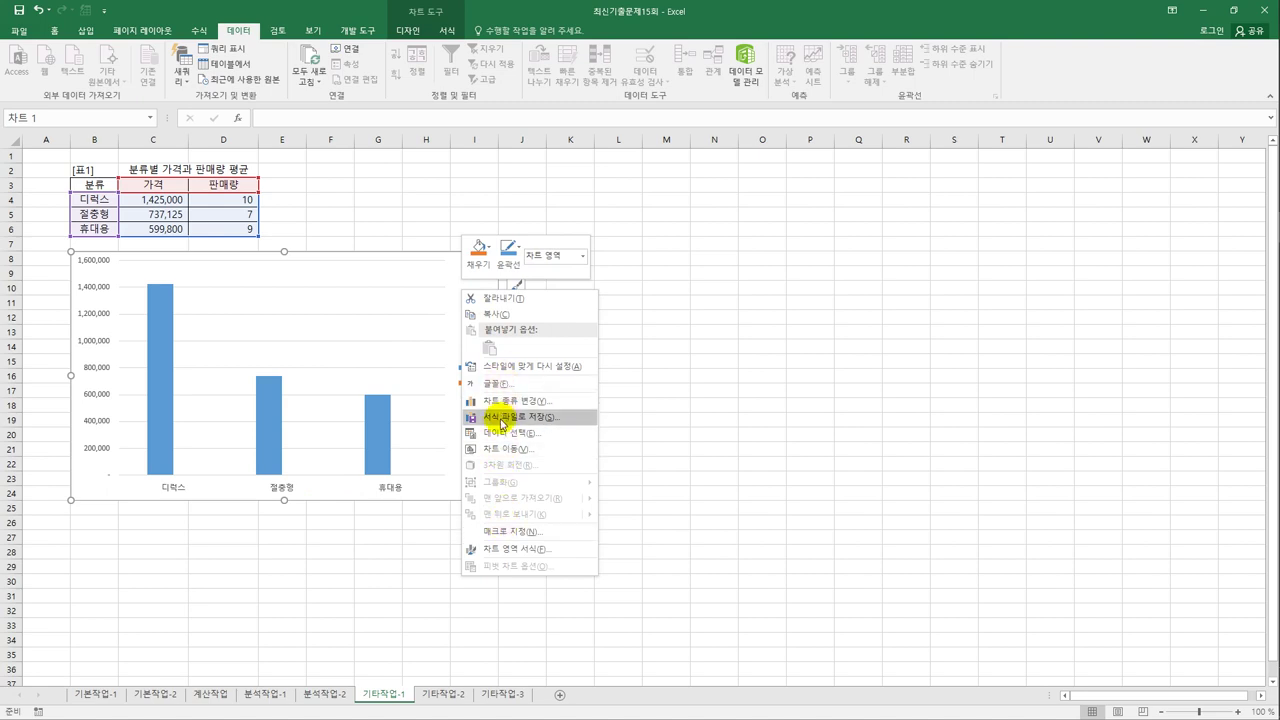
{"action": "left_click", "coordinate": [505, 401]}
{"action": "left_click", "coordinate": [485, 350]}
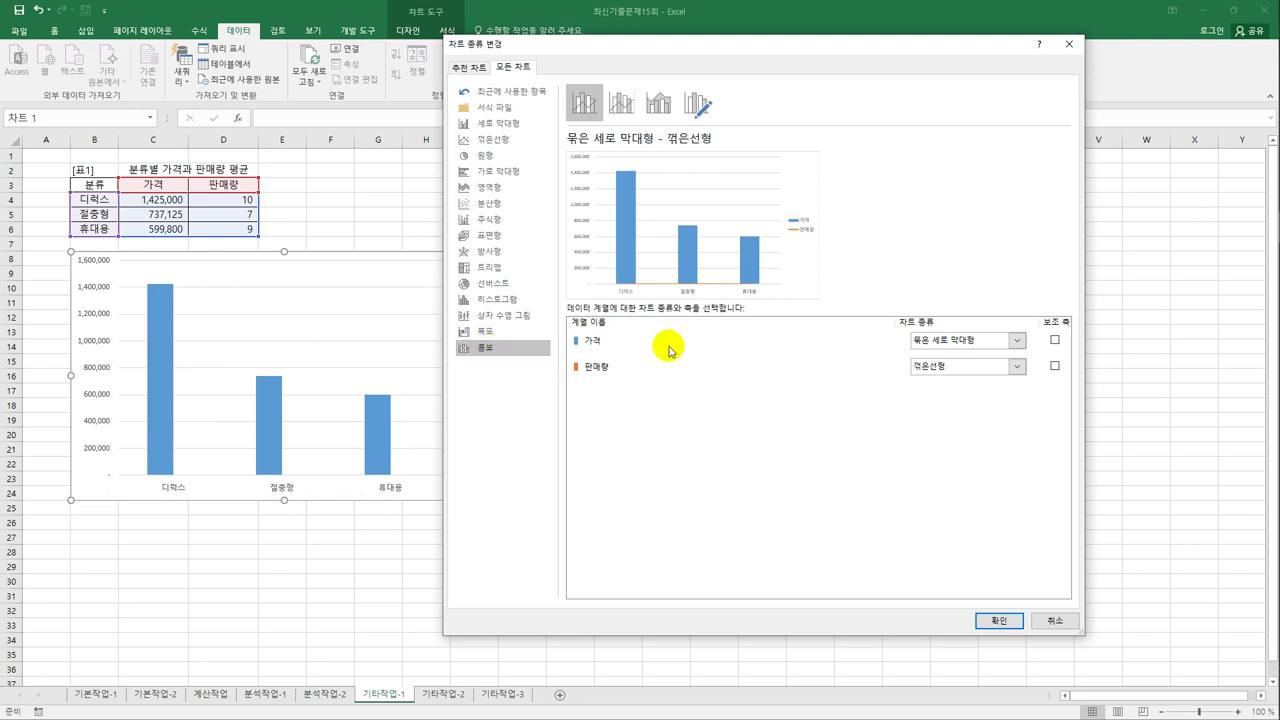
{"action": "left_click", "coordinate": [647, 369]}
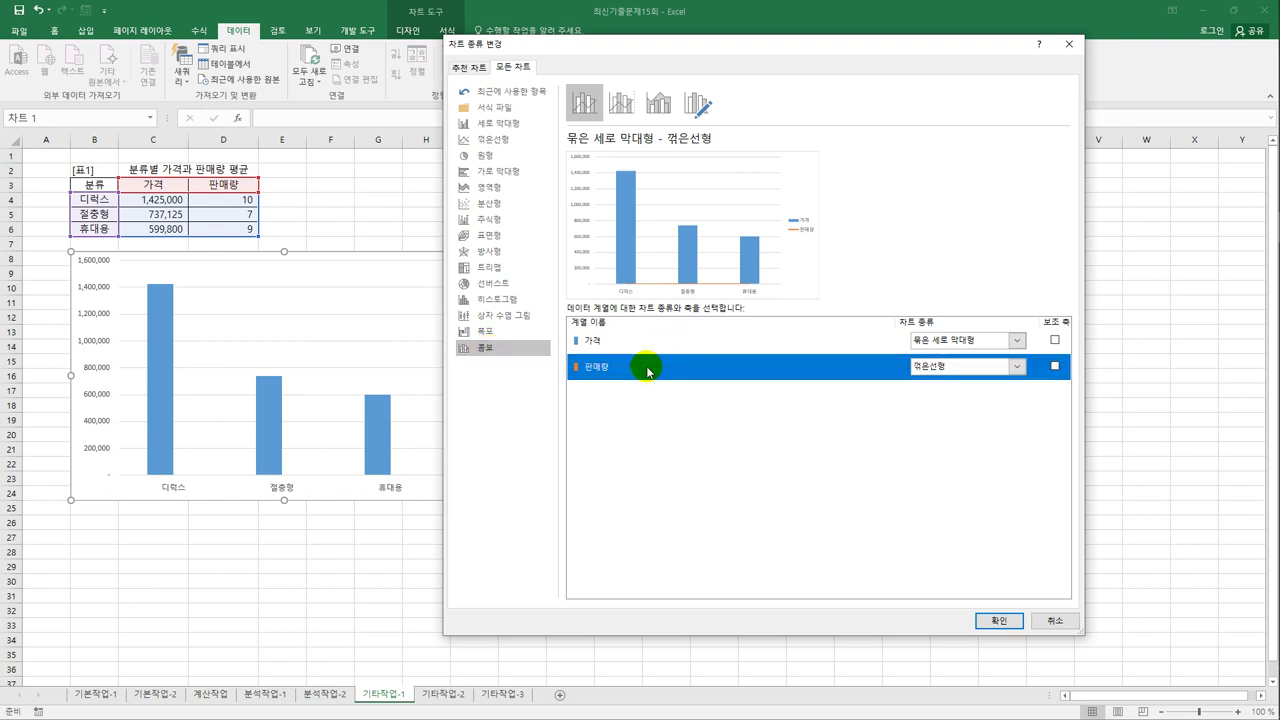
{"action": "left_click", "coordinate": [1017, 366]}
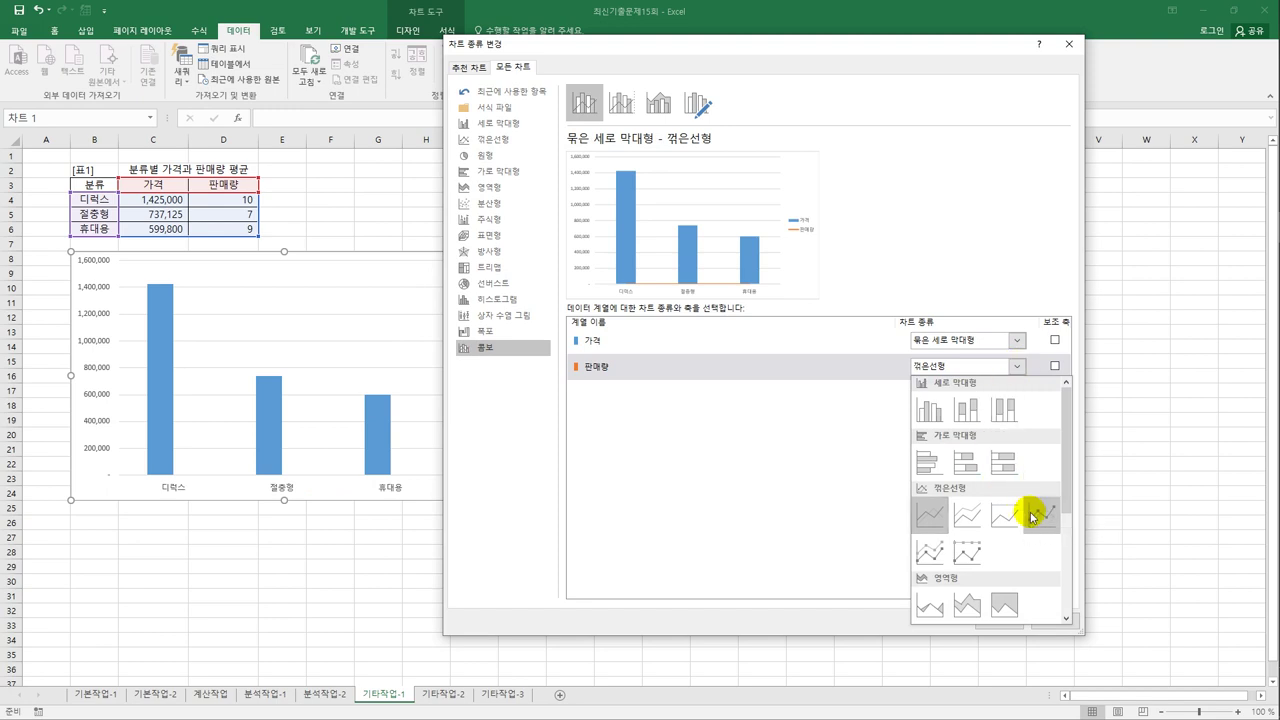
{"action": "left_click", "coordinate": [1033, 515]}
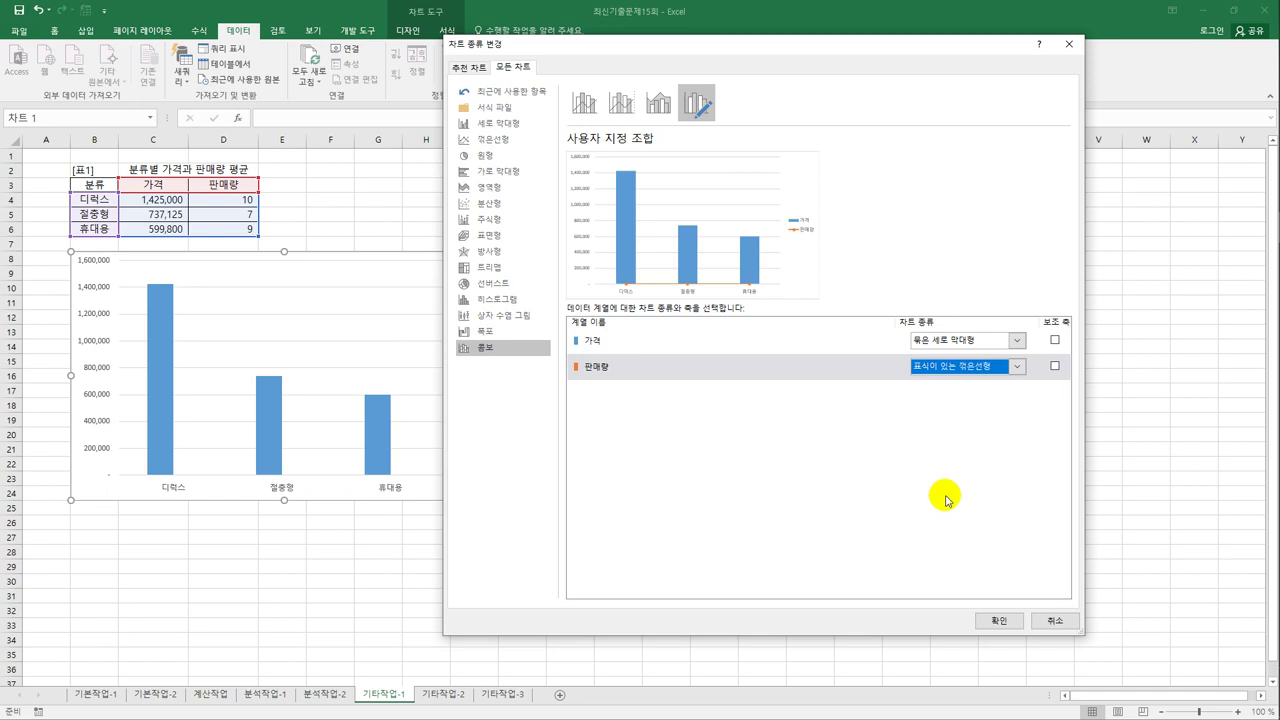
{"action": "left_click", "coordinate": [1054, 366]}
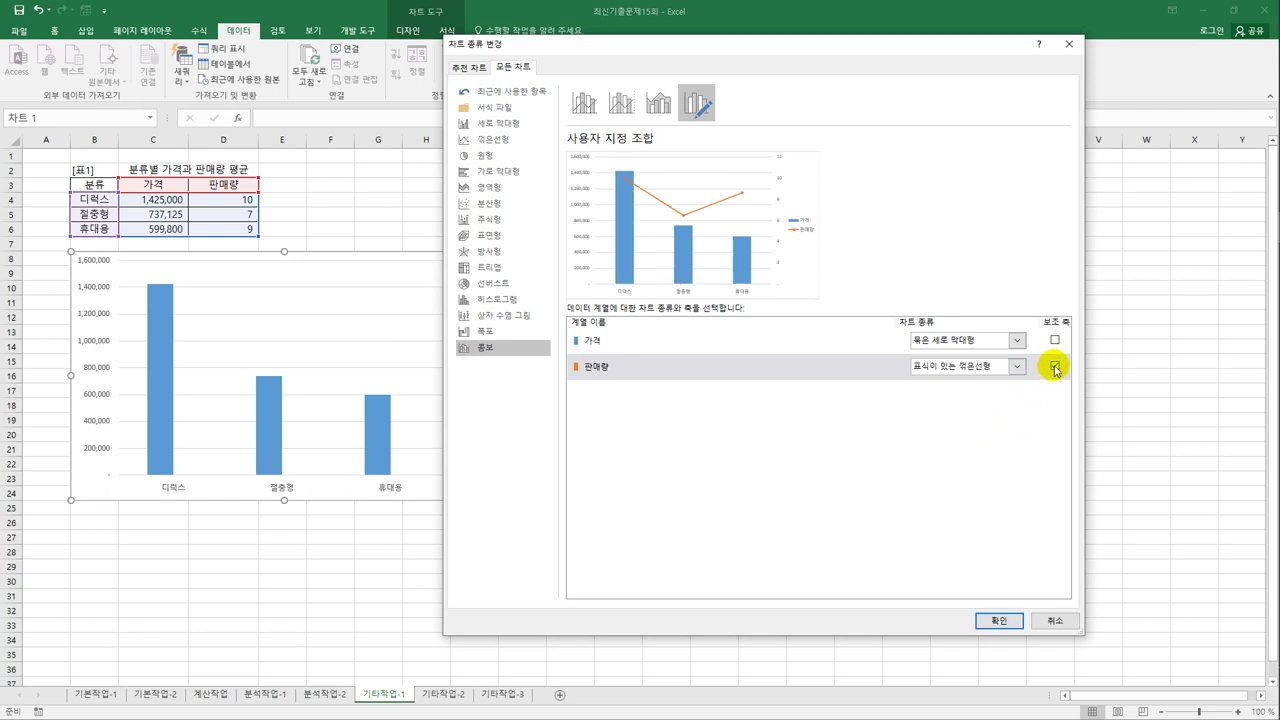
{"action": "left_click", "coordinate": [990, 618]}
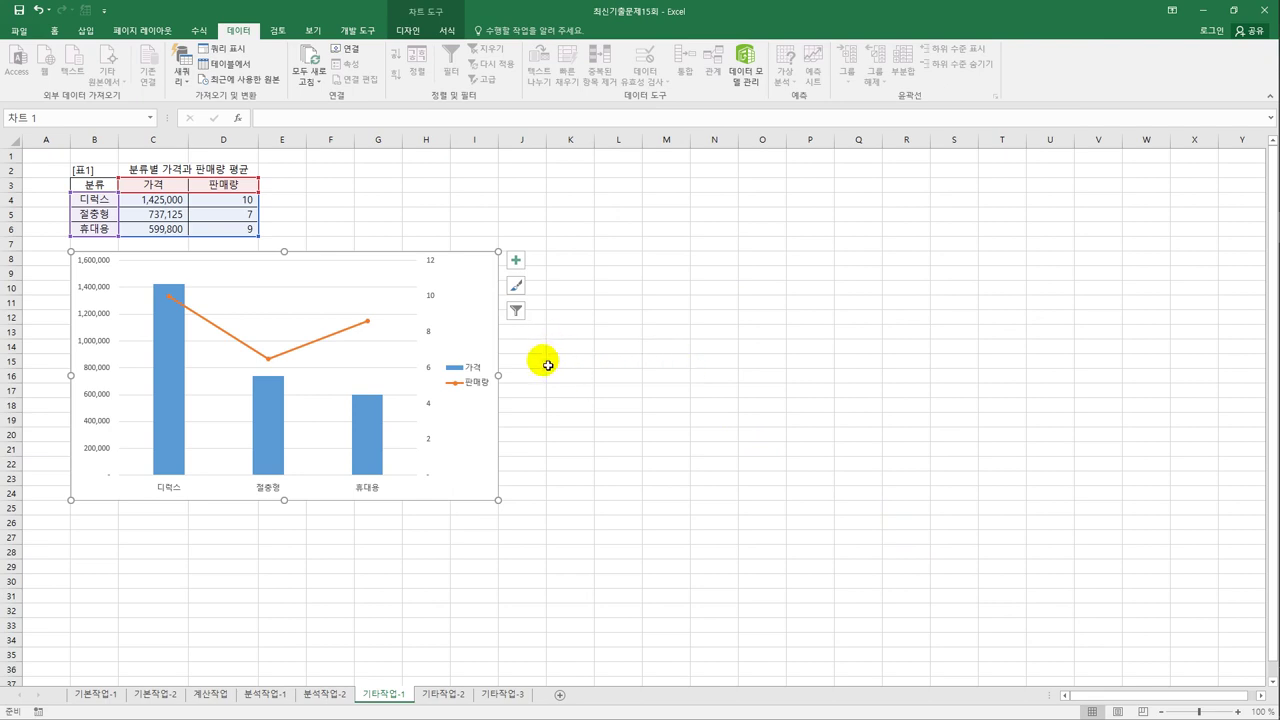
Add a chart title and both primary and secondary vertical axis titles to the chart
{"action": "left_click", "coordinate": [516, 262]}
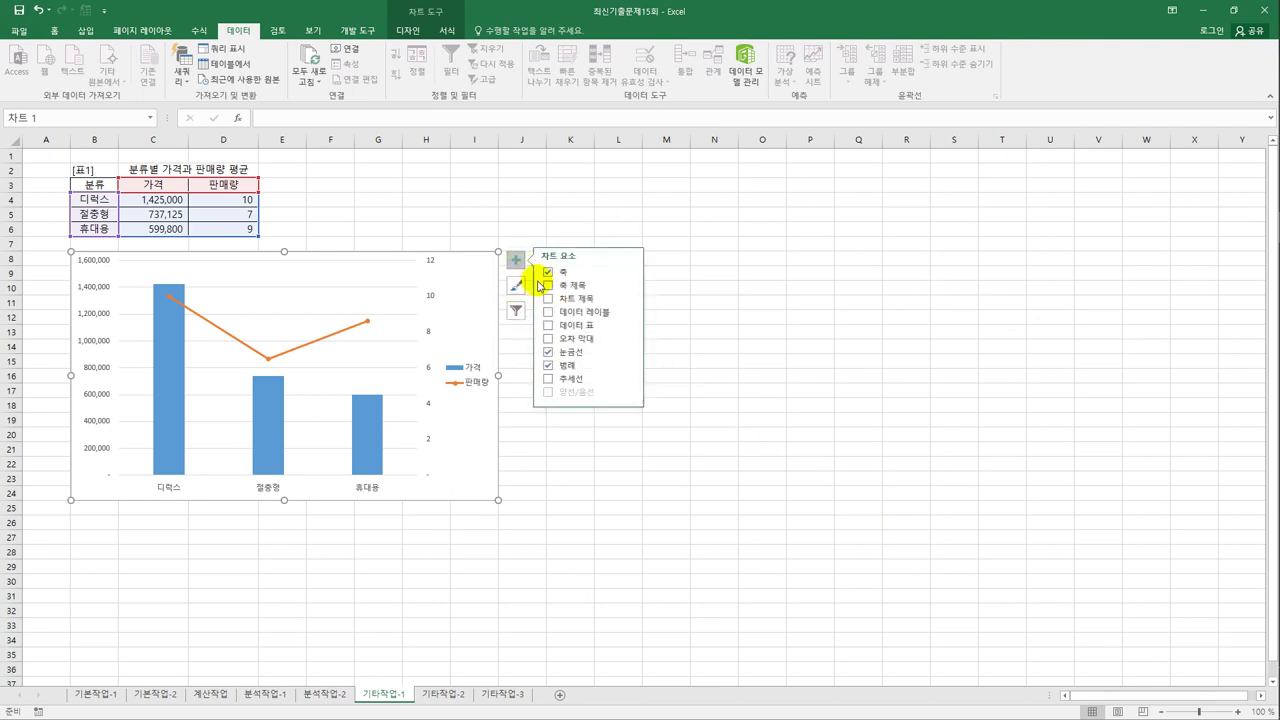
{"action": "left_click", "coordinate": [569, 301]}
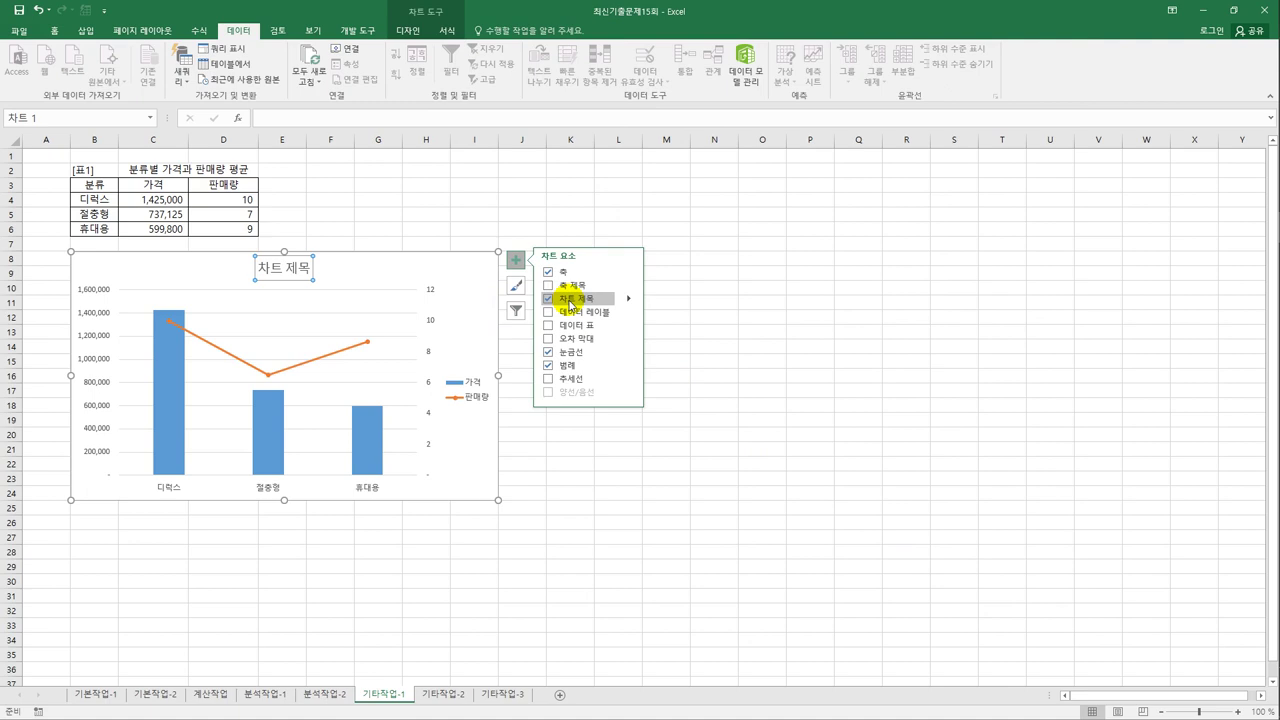
{"action": "left_click", "coordinate": [628, 285]}
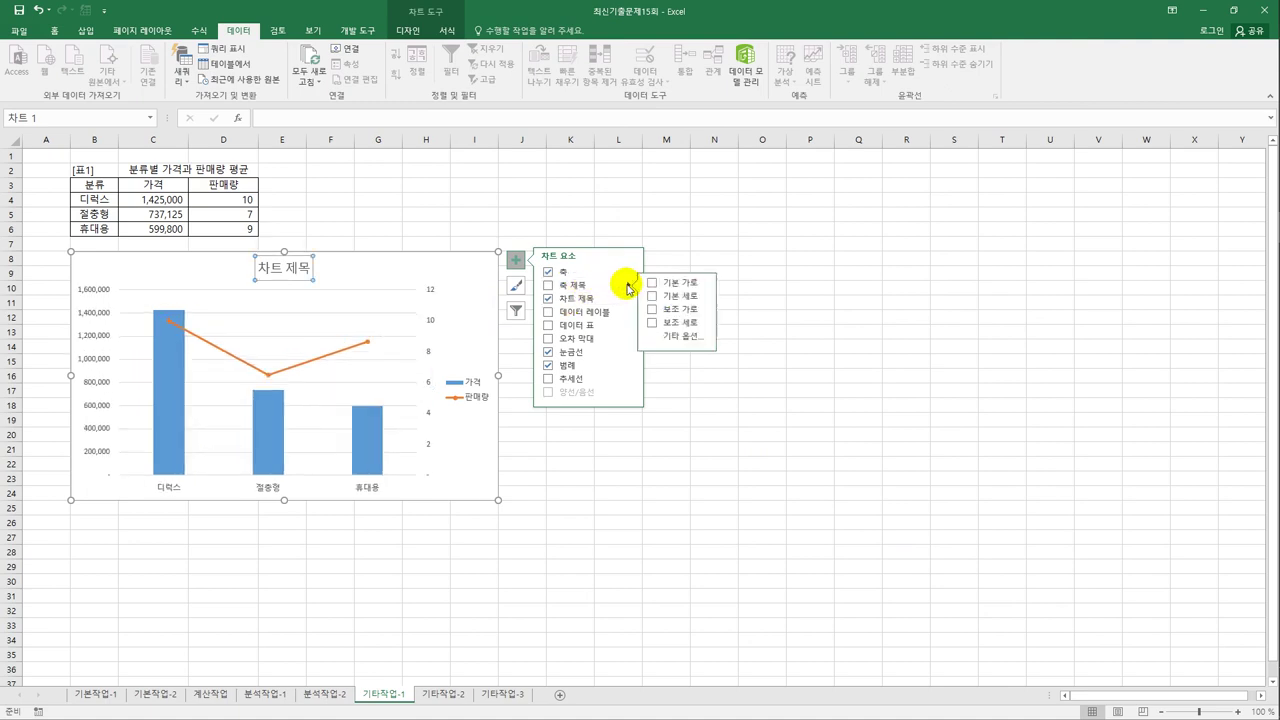
{"action": "left_click", "coordinate": [683, 297]}
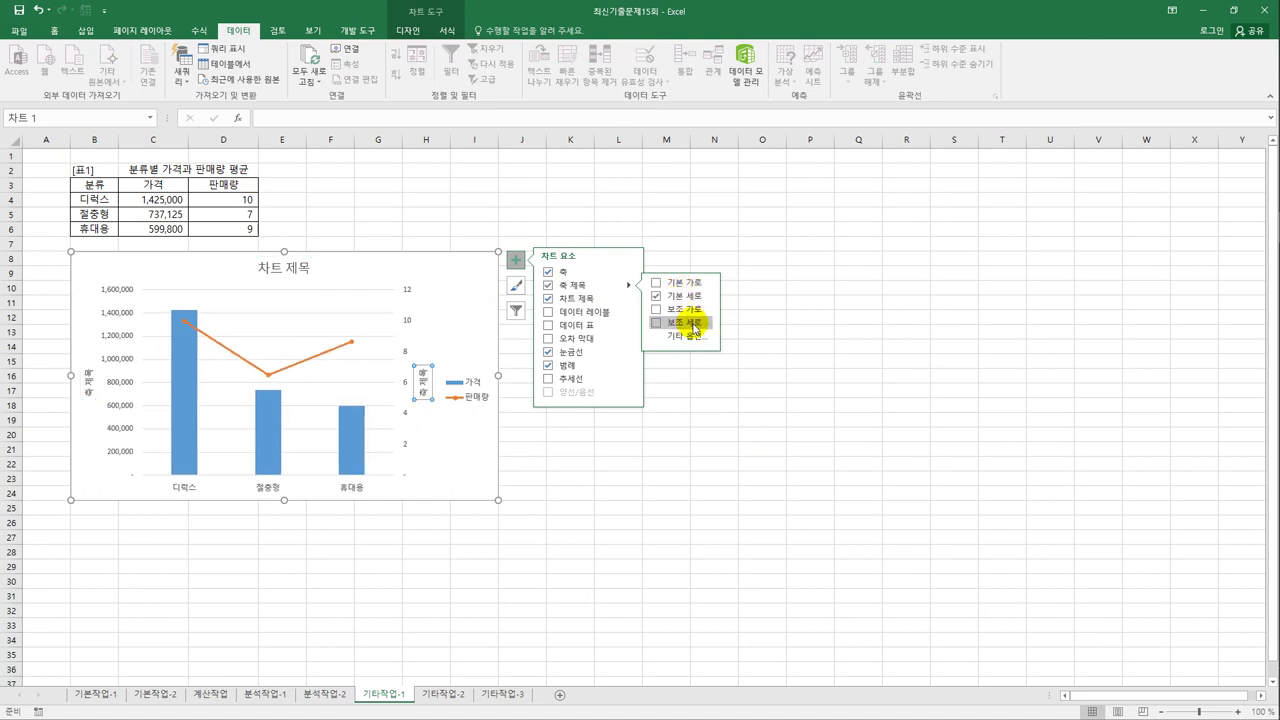
{"action": "left_click", "coordinate": [695, 327]}
Replace the chart title text with 분류별 가격과 판매량 평균
{"action": "left_click", "coordinate": [299, 281]}
{"action": "left_click_drag", "start_coordinate": [257, 268], "coordinate": [316, 272]}
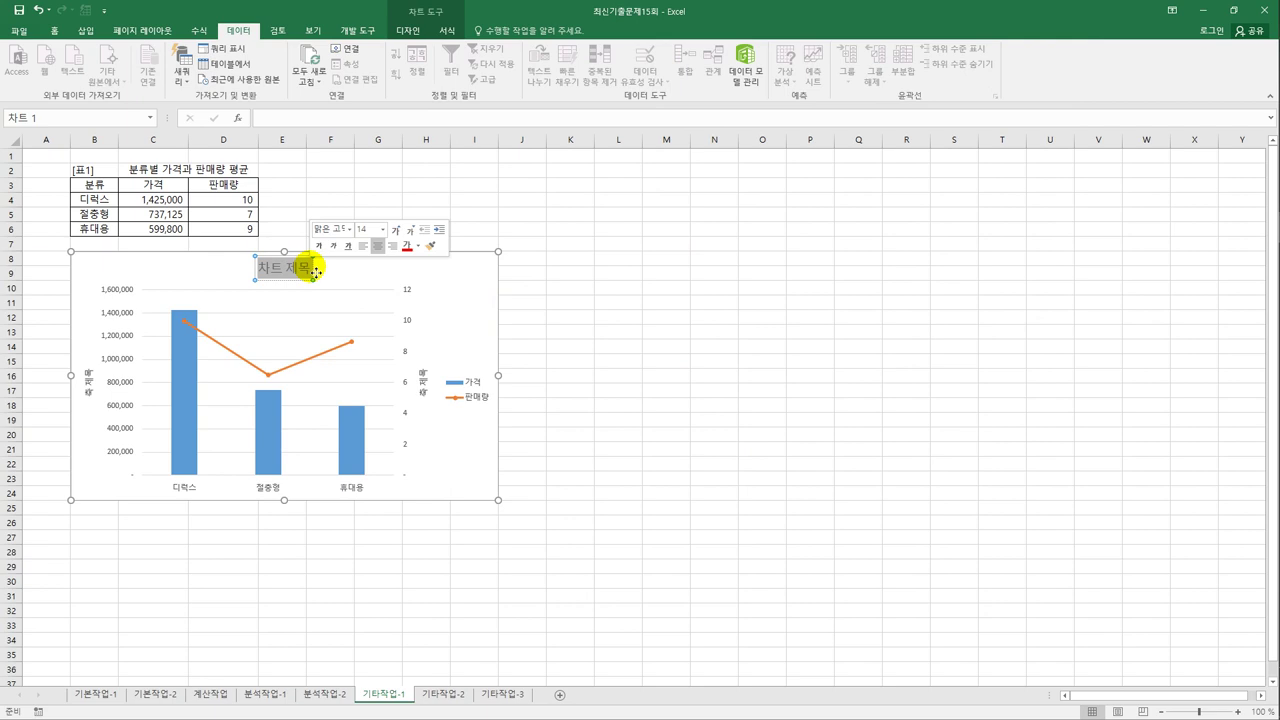
{"action": "type", "text": "분류"}
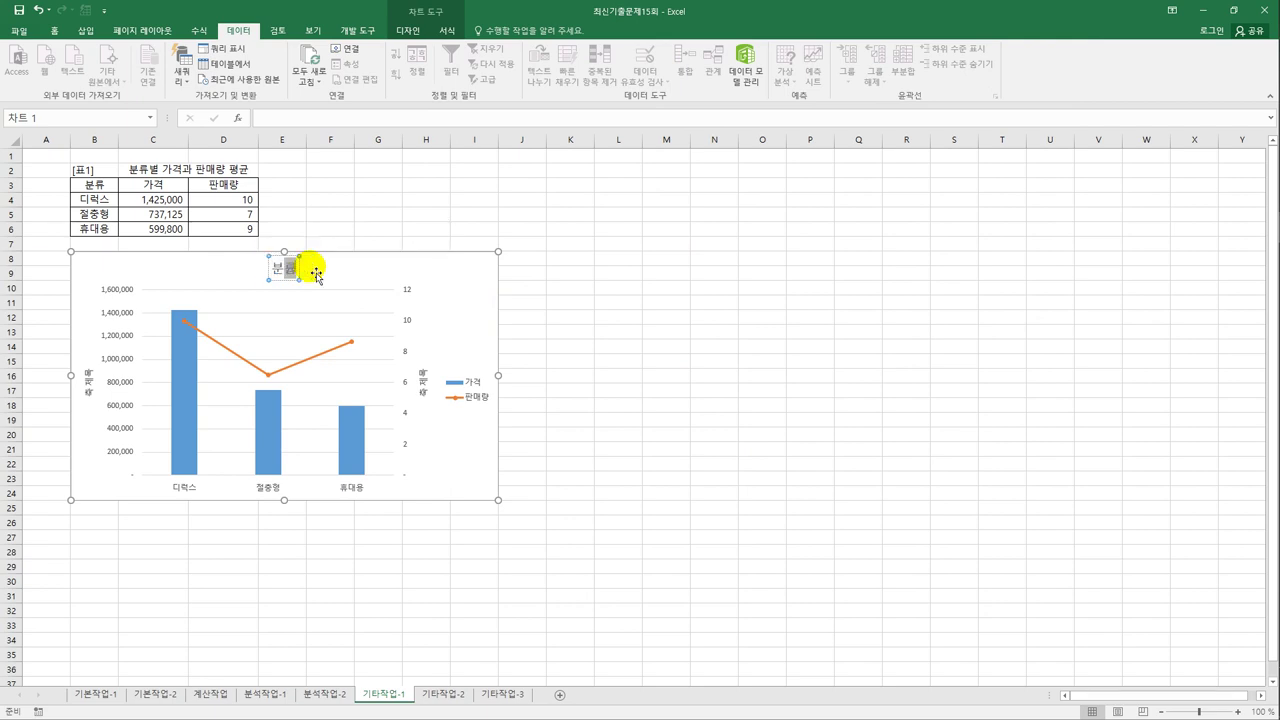
{"action": "type", "text": "별 가격과"}
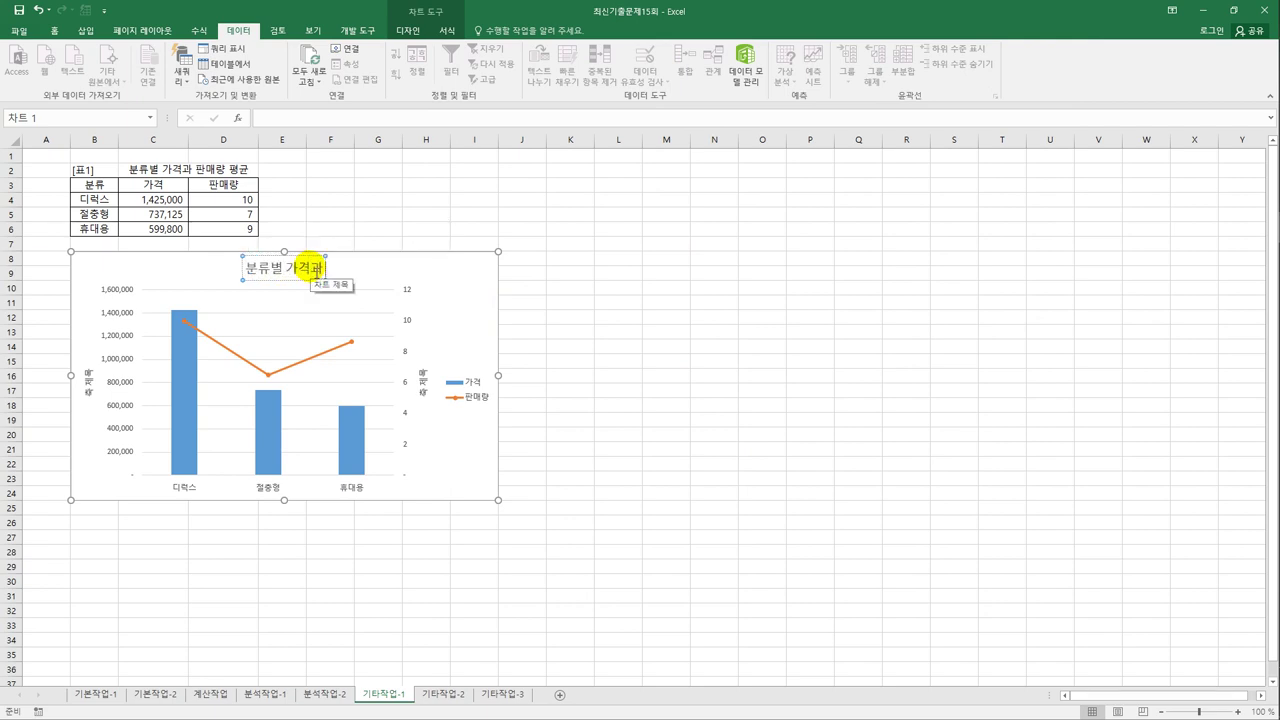
{"action": "type", "text": " 판매량 평균"}
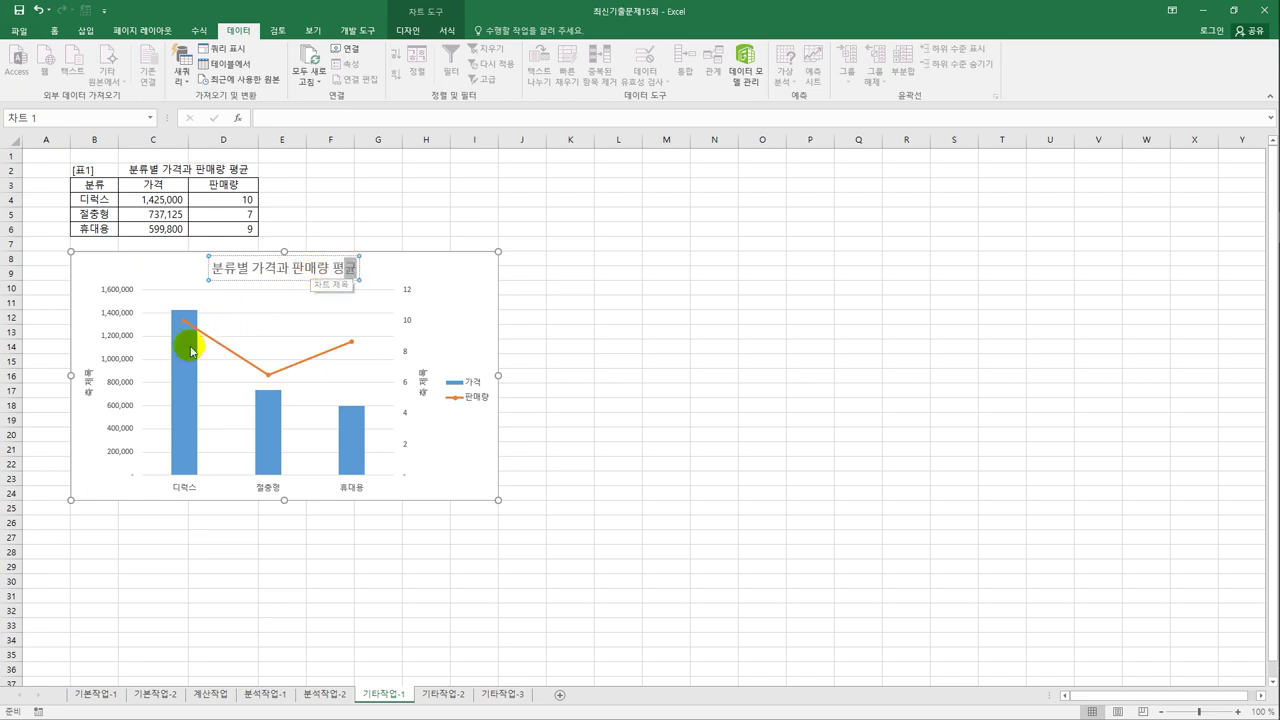
Name the primary vertical axis title 가격 and the secondary vertical axis title 판매량
{"action": "left_click", "coordinate": [89, 380]}
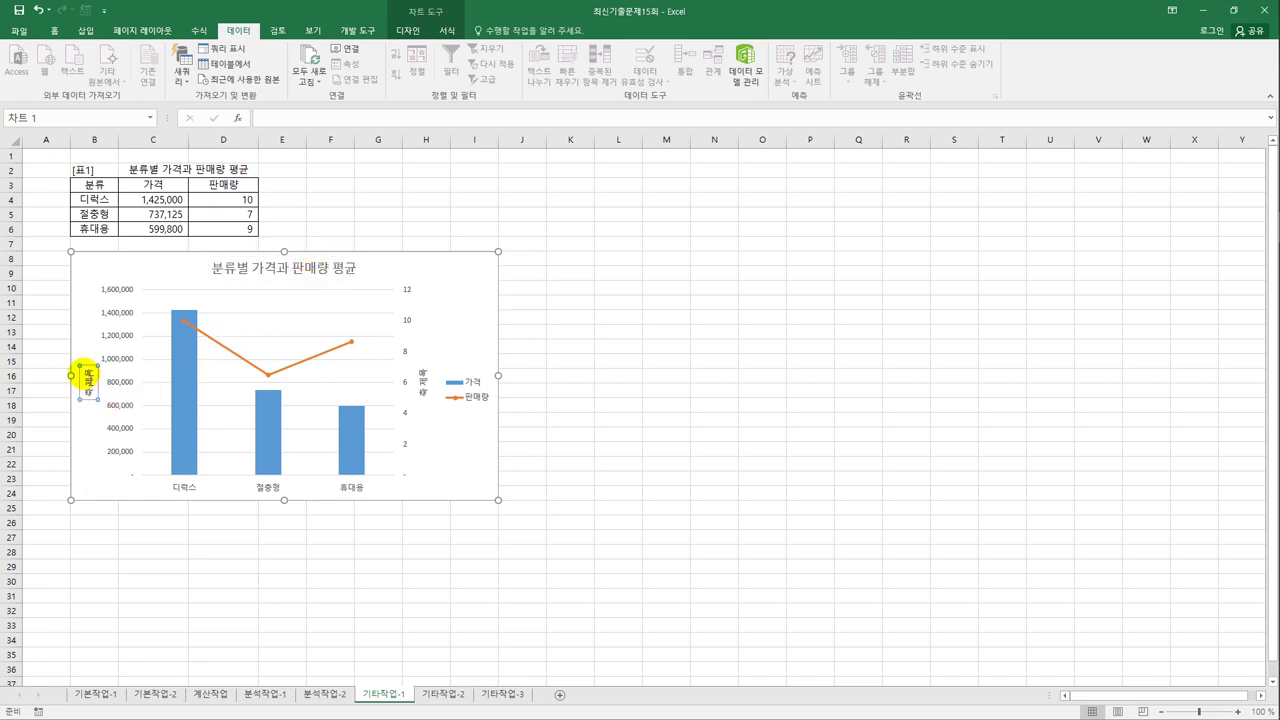
{"action": "left_click_drag", "start_coordinate": [89, 381], "coordinate": [92, 395]}
{"action": "type", "text": "가"}
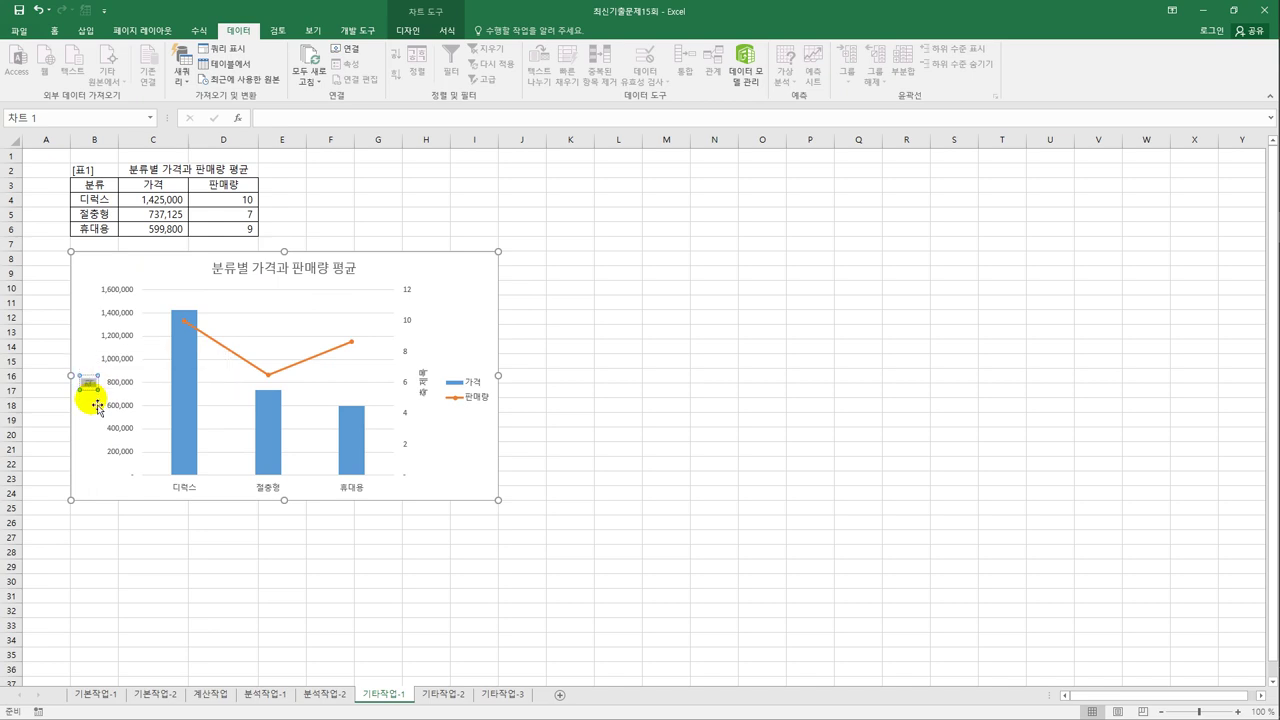
{"action": "type", "text": "격"}
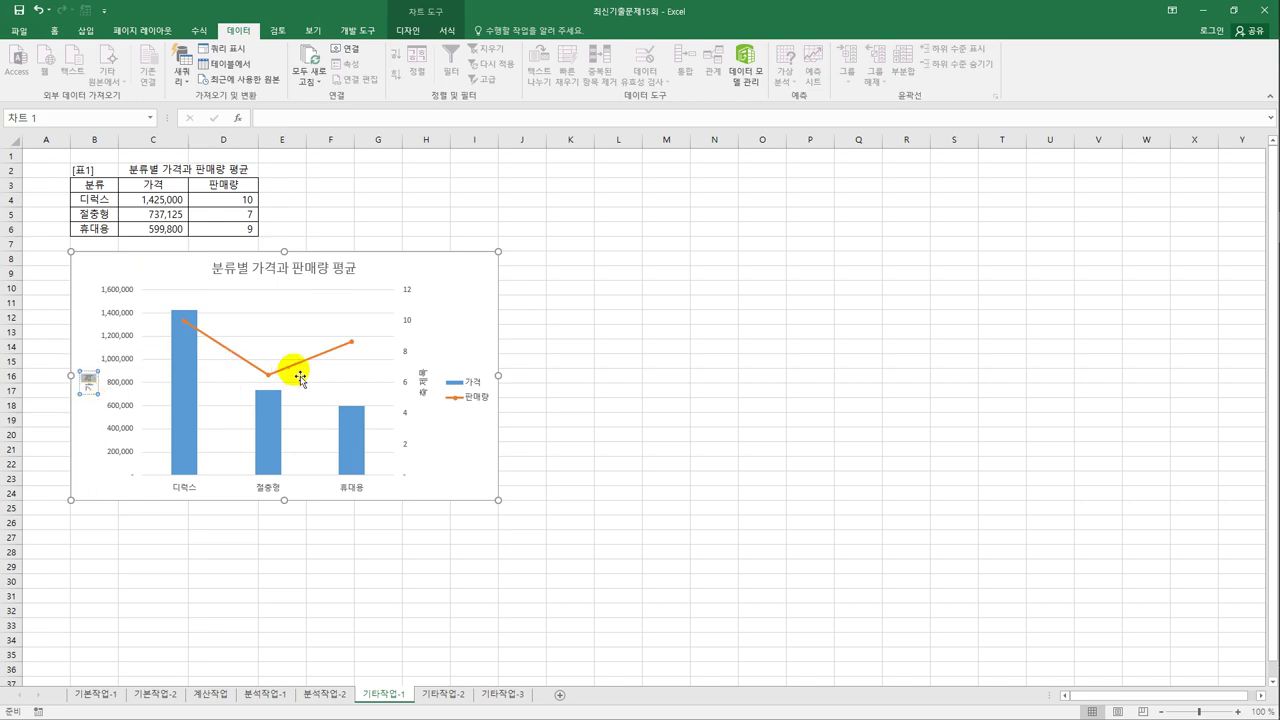
{"action": "left_click", "coordinate": [424, 380]}
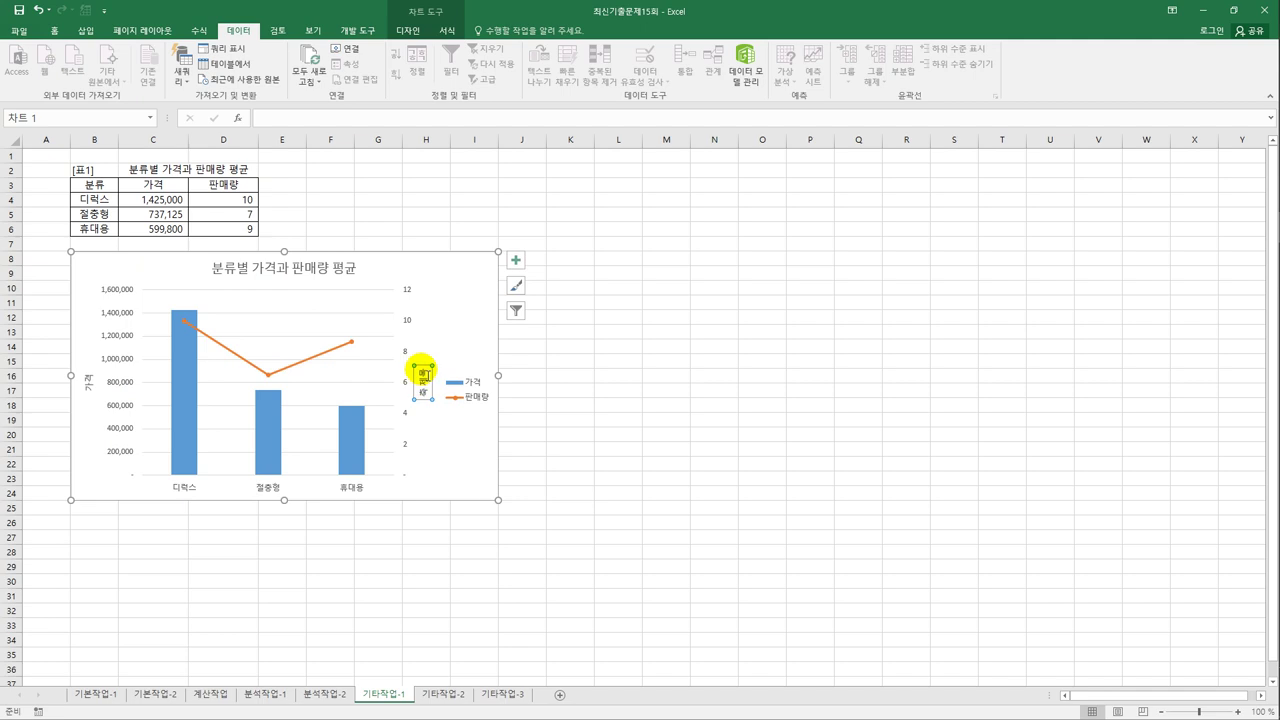
{"action": "left_click_drag", "start_coordinate": [424, 370], "coordinate": [424, 400]}
{"action": "type", "text": "판"}
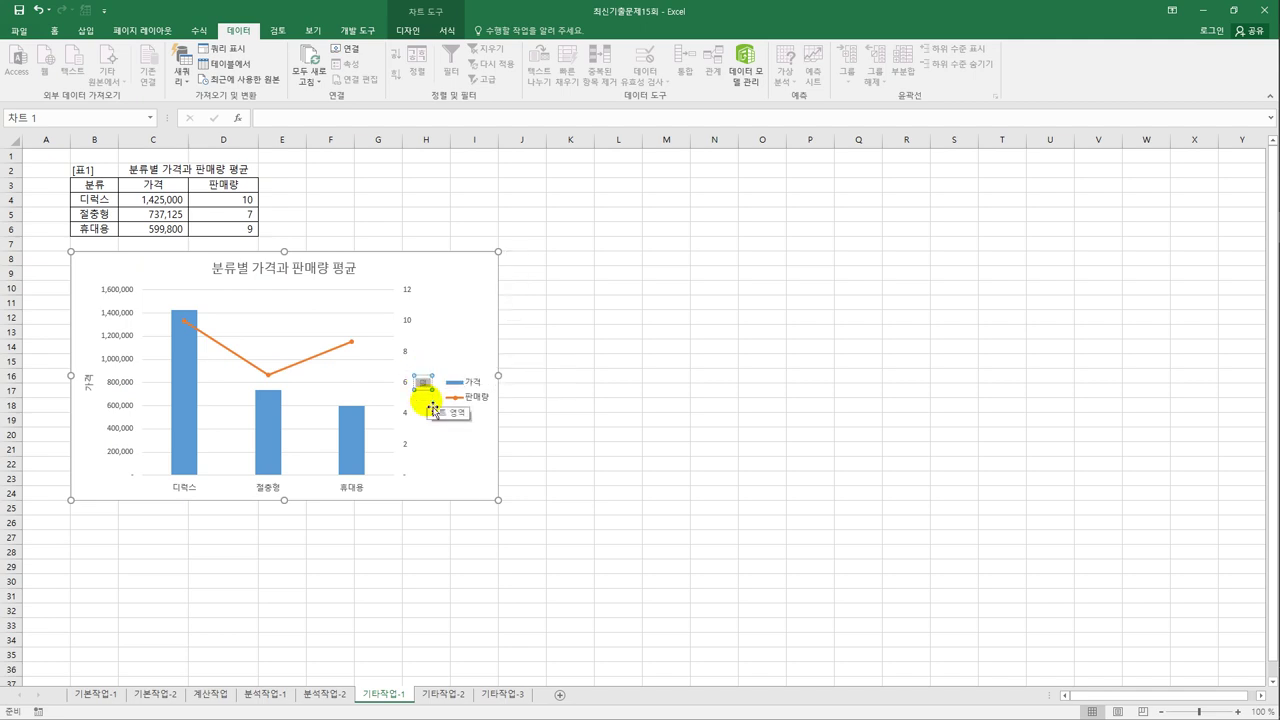
{"action": "type", "text": "매량"}
Set the text direction of both the 가격 and 판매량 axis titles to 세로
{"action": "left_click", "coordinate": [89, 391]}
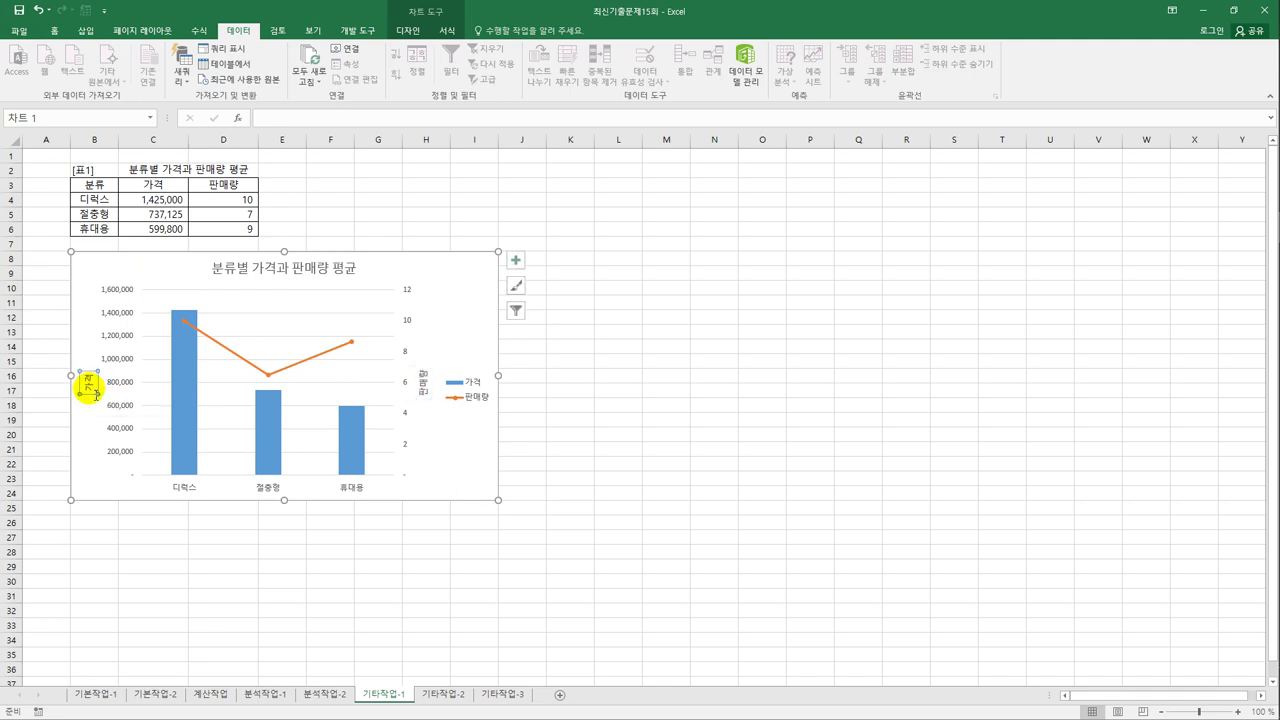
{"action": "right_click", "coordinate": [89, 391]}
{"action": "left_click", "coordinate": [125, 515]}
{"action": "left_click", "coordinate": [1070, 190]}
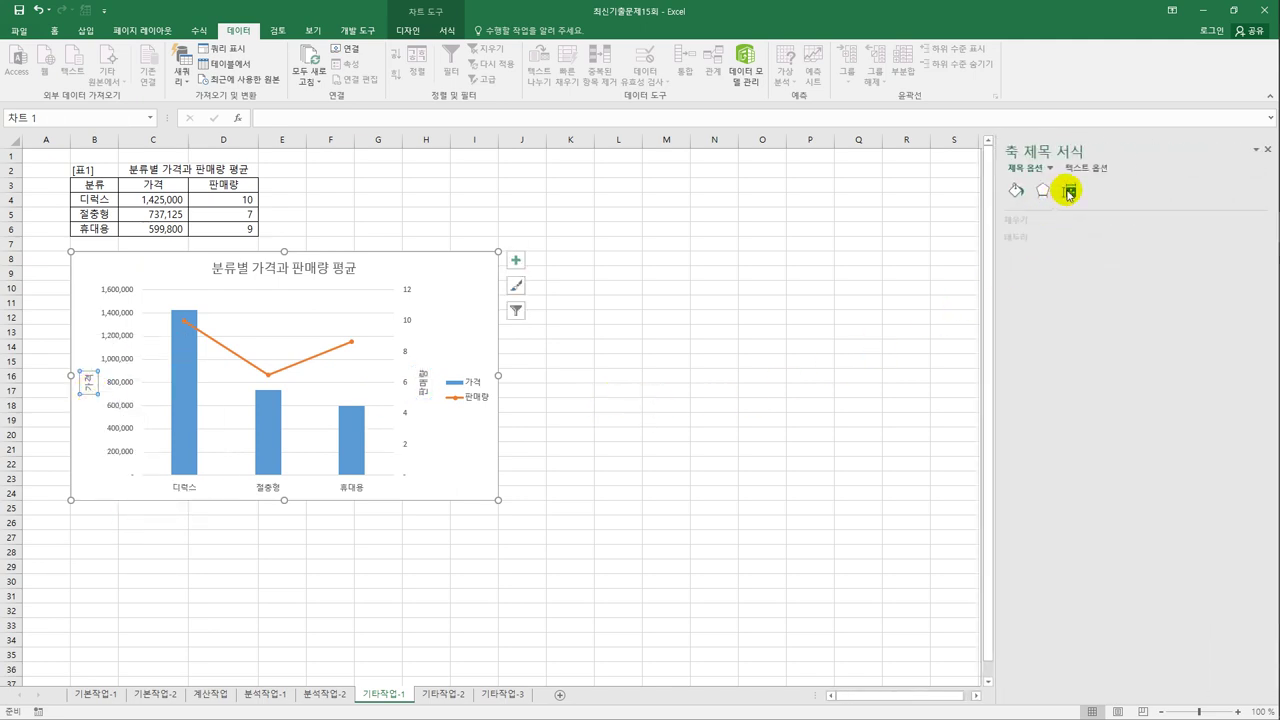
{"action": "left_click", "coordinate": [1200, 258]}
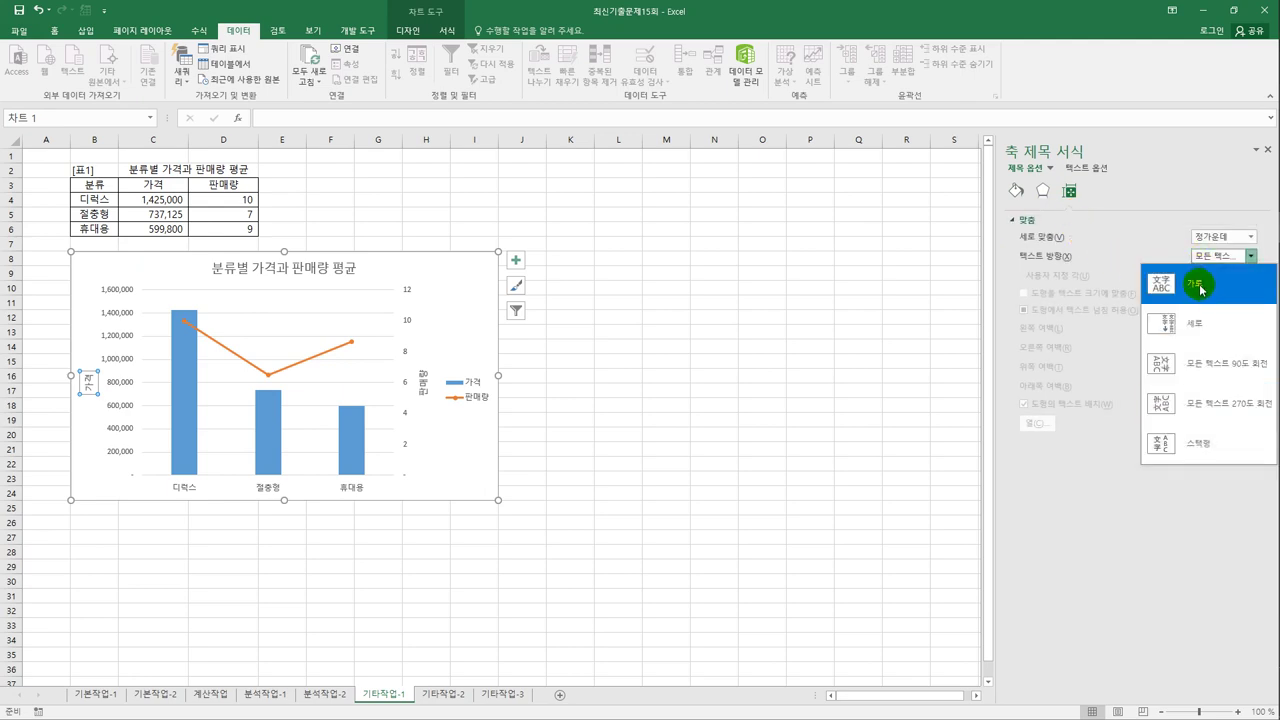
{"action": "left_click", "coordinate": [1200, 318]}
{"action": "left_click", "coordinate": [423, 381]}
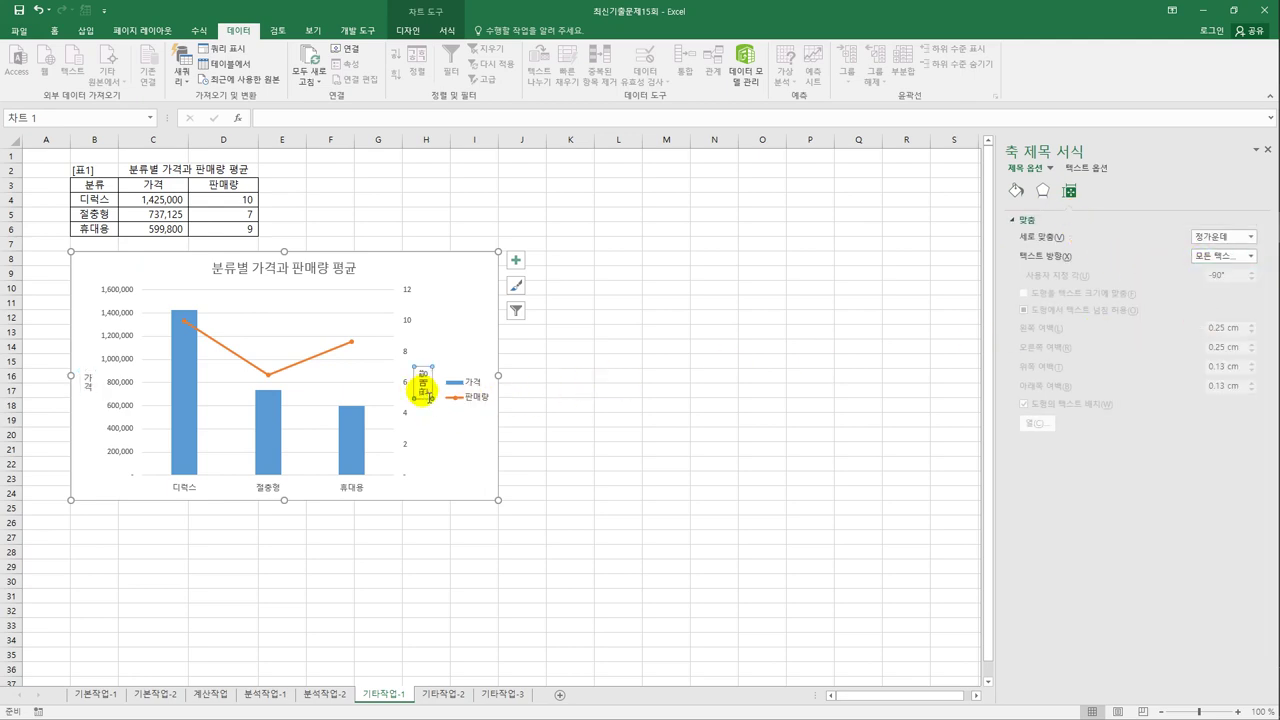
{"action": "left_click", "coordinate": [1230, 256]}
{"action": "left_click", "coordinate": [1200, 318]}
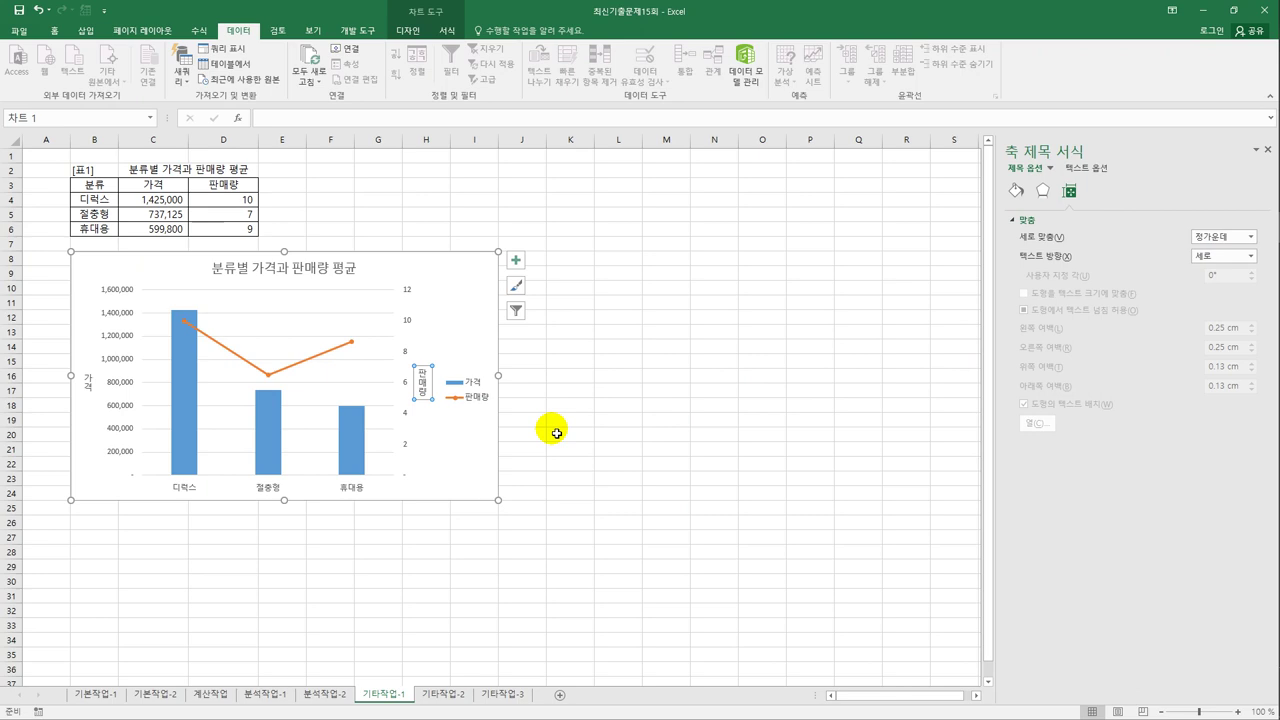
Place the chart legend at 아래쪽 (below the plot) and set its font size to 9
{"action": "left_click", "coordinate": [516, 261]}
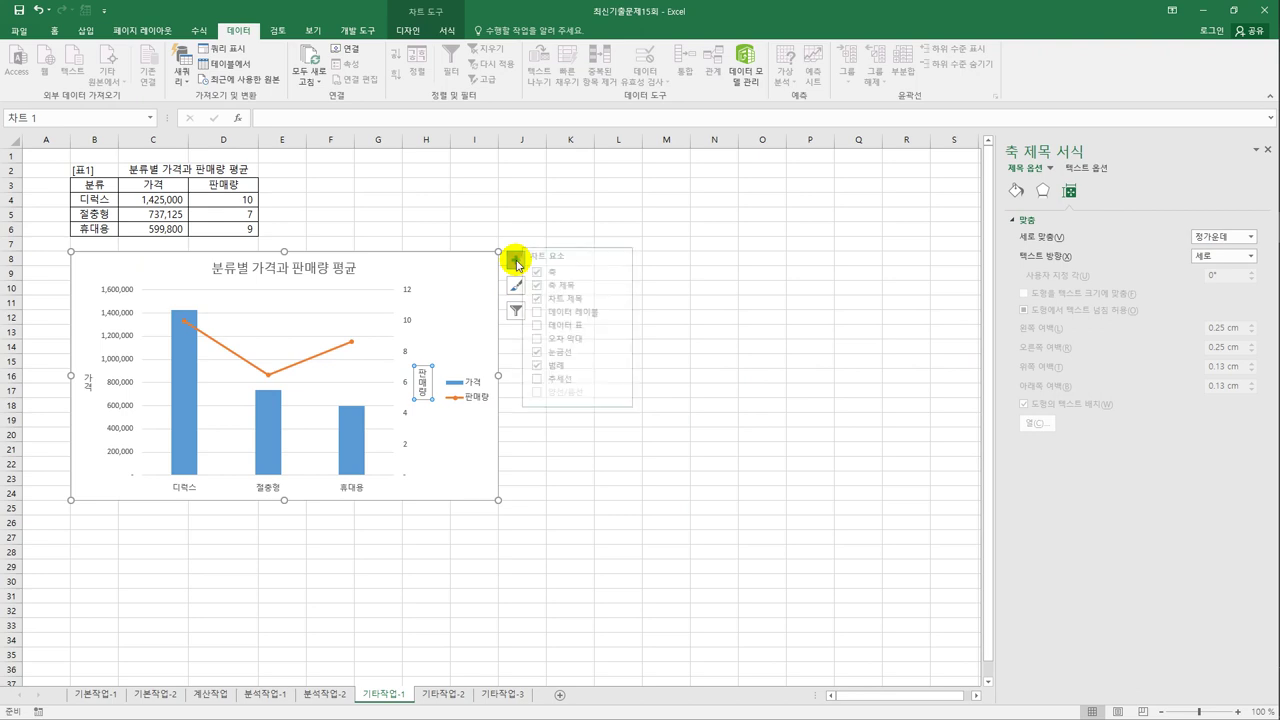
{"action": "left_click", "coordinate": [628, 365]}
{"action": "left_click", "coordinate": [665, 411]}
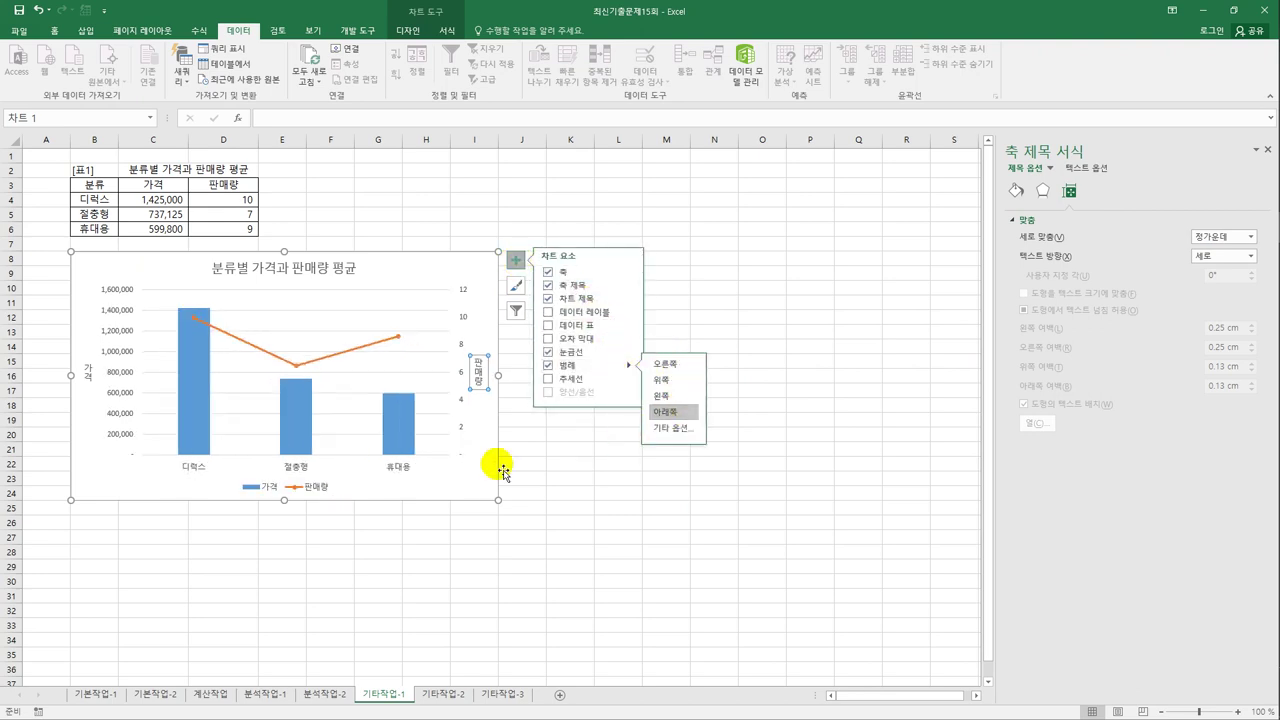
{"action": "left_click", "coordinate": [322, 487]}
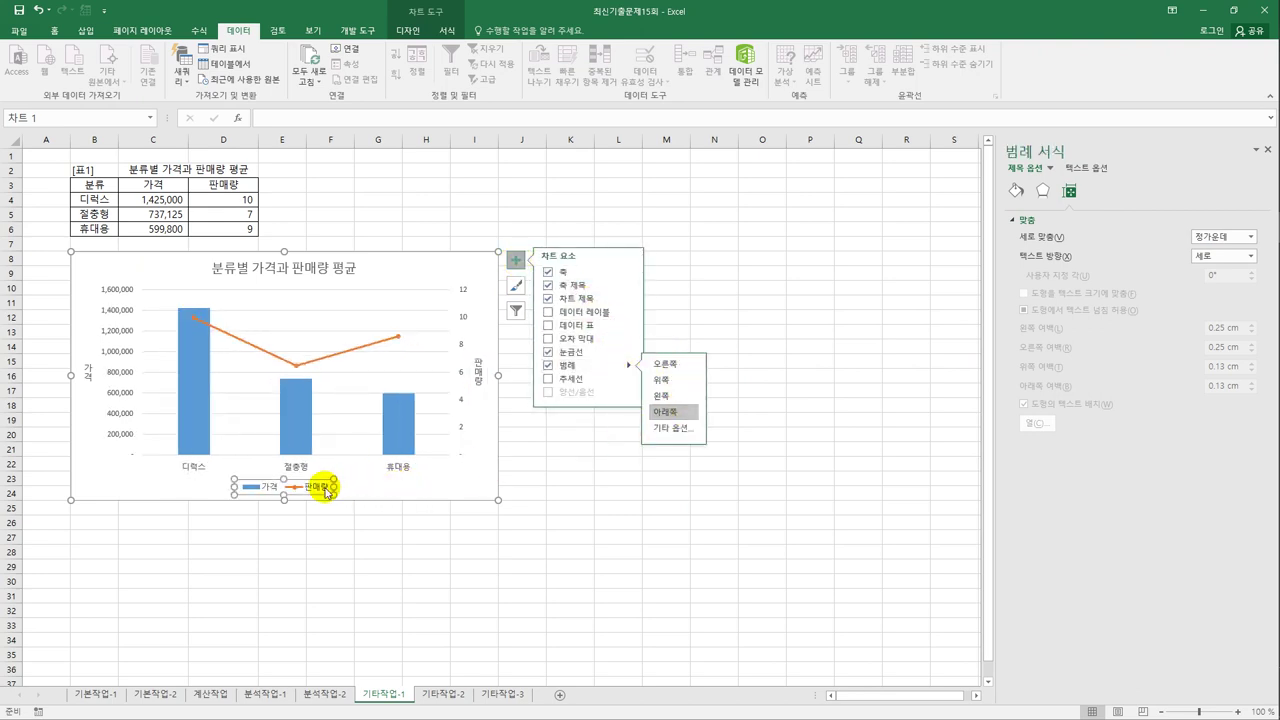
{"action": "left_click", "coordinate": [55, 33]}
{"action": "left_click", "coordinate": [224, 54]}
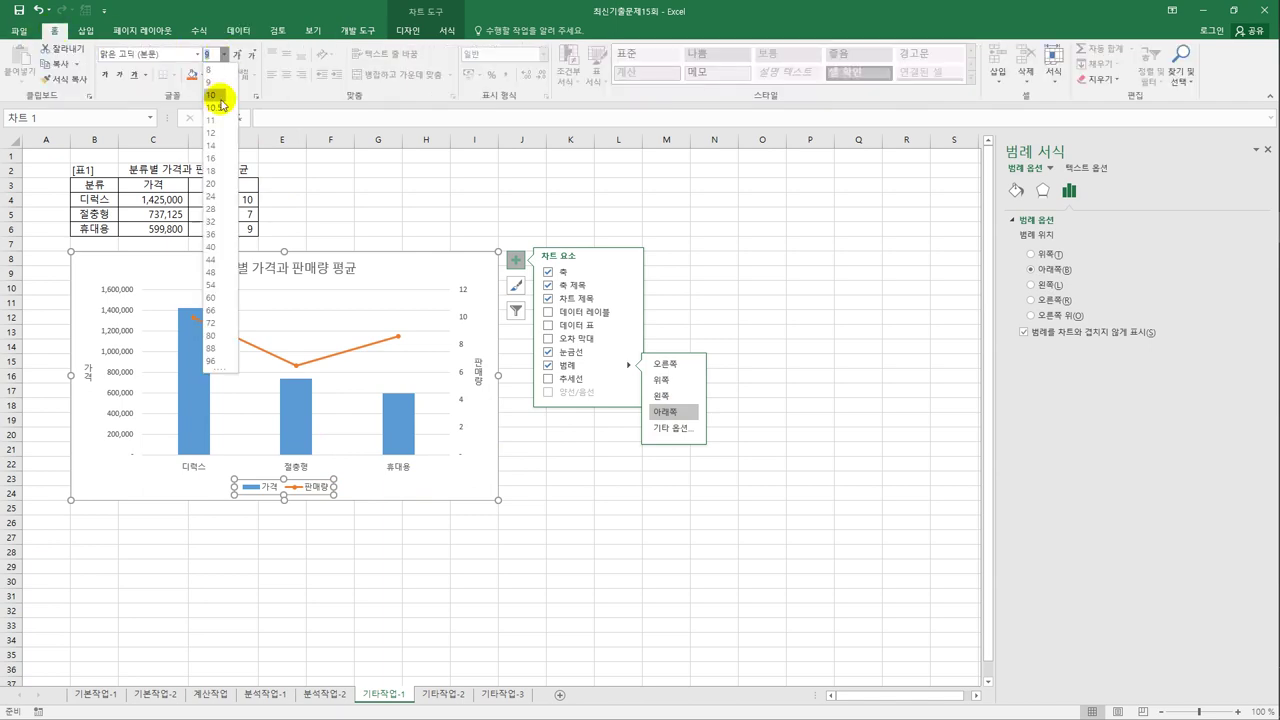
{"action": "left_click", "coordinate": [209, 81]}
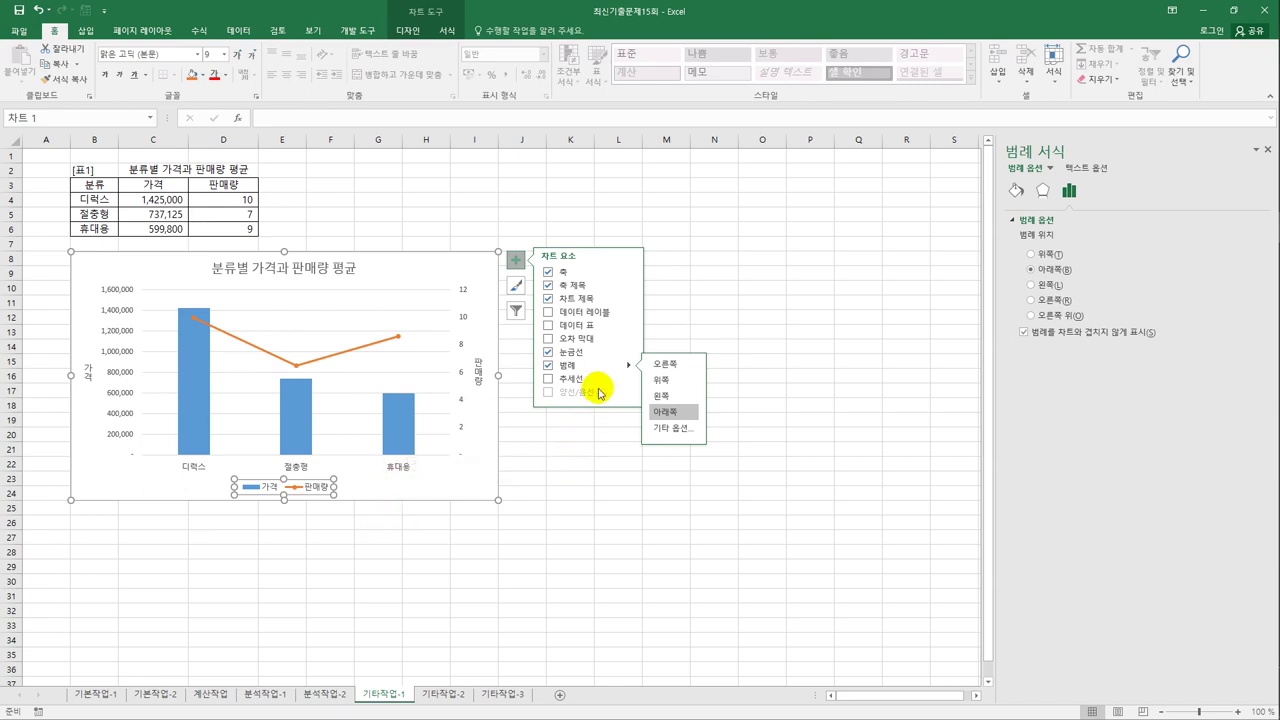
Remove the 기본 주 가로 (primary major horizontal) gridlines from the chart
{"action": "mouse_move", "coordinate": [628, 352]}
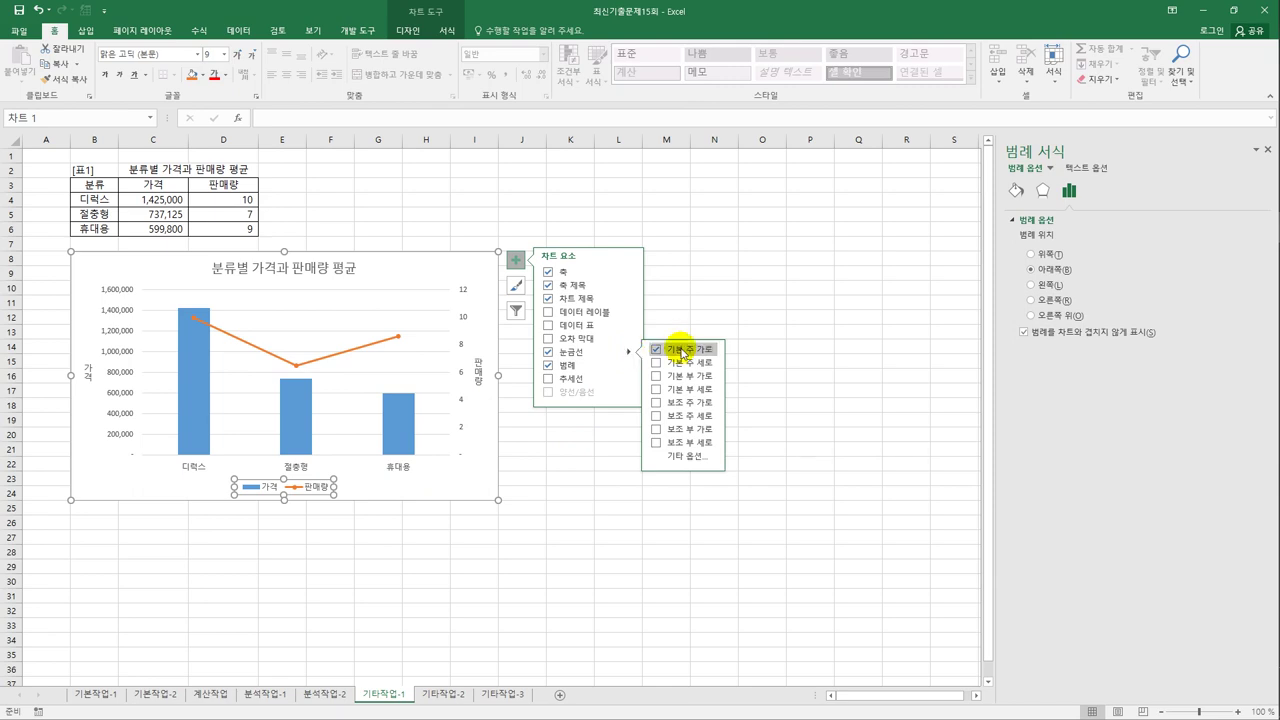
{"action": "left_click", "coordinate": [683, 350]}
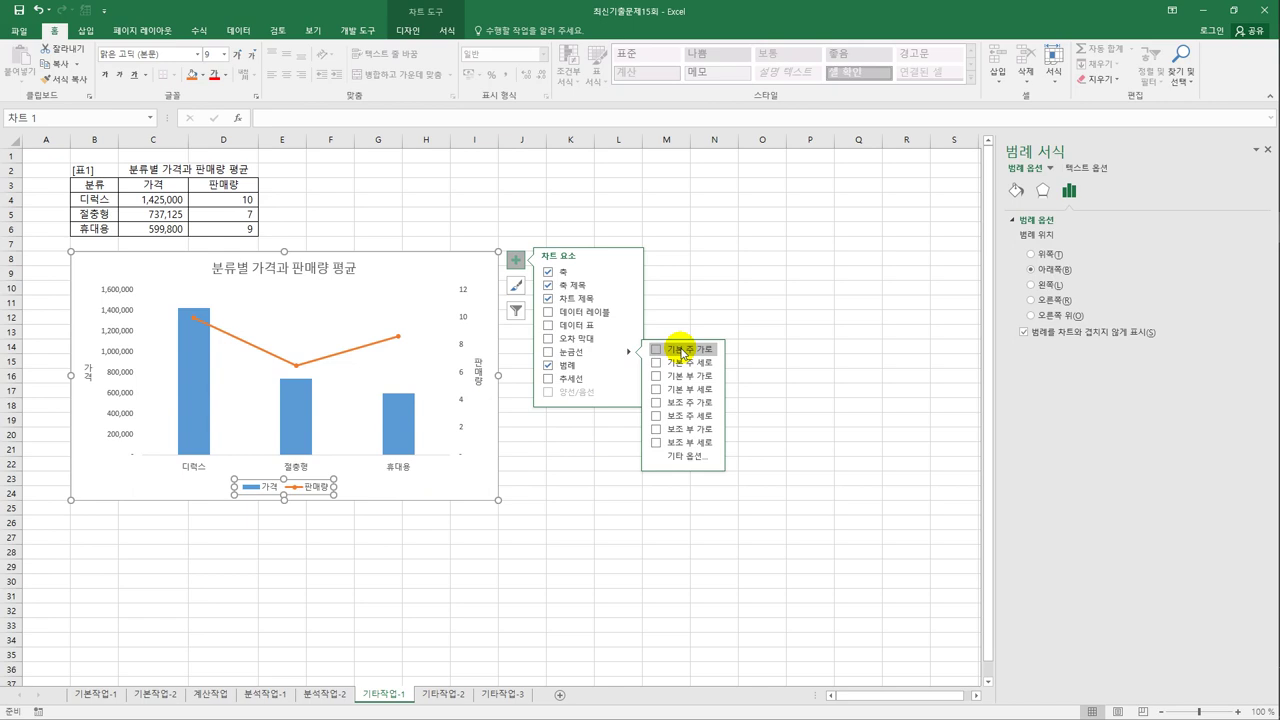
Link the chart title to the table heading cell C2 on the 기타작업-1 sheet
{"action": "left_click", "coordinate": [295, 277]}
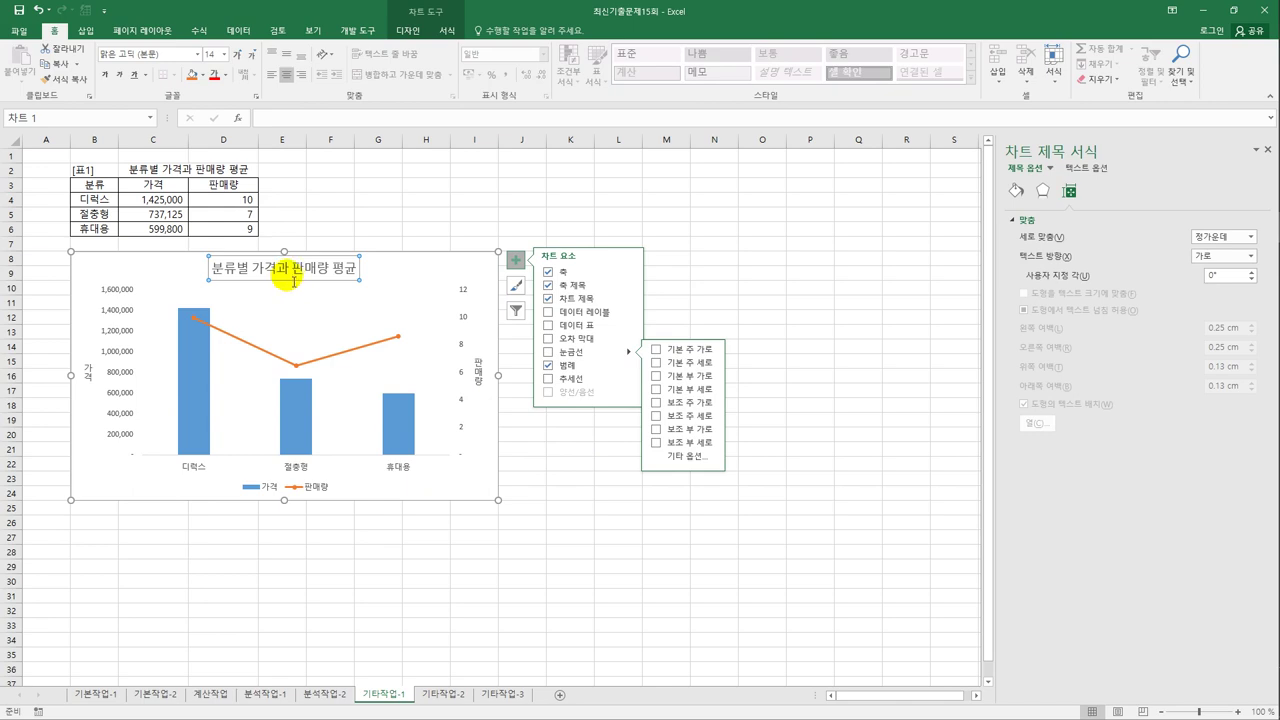
{"action": "left_click", "coordinate": [282, 127]}
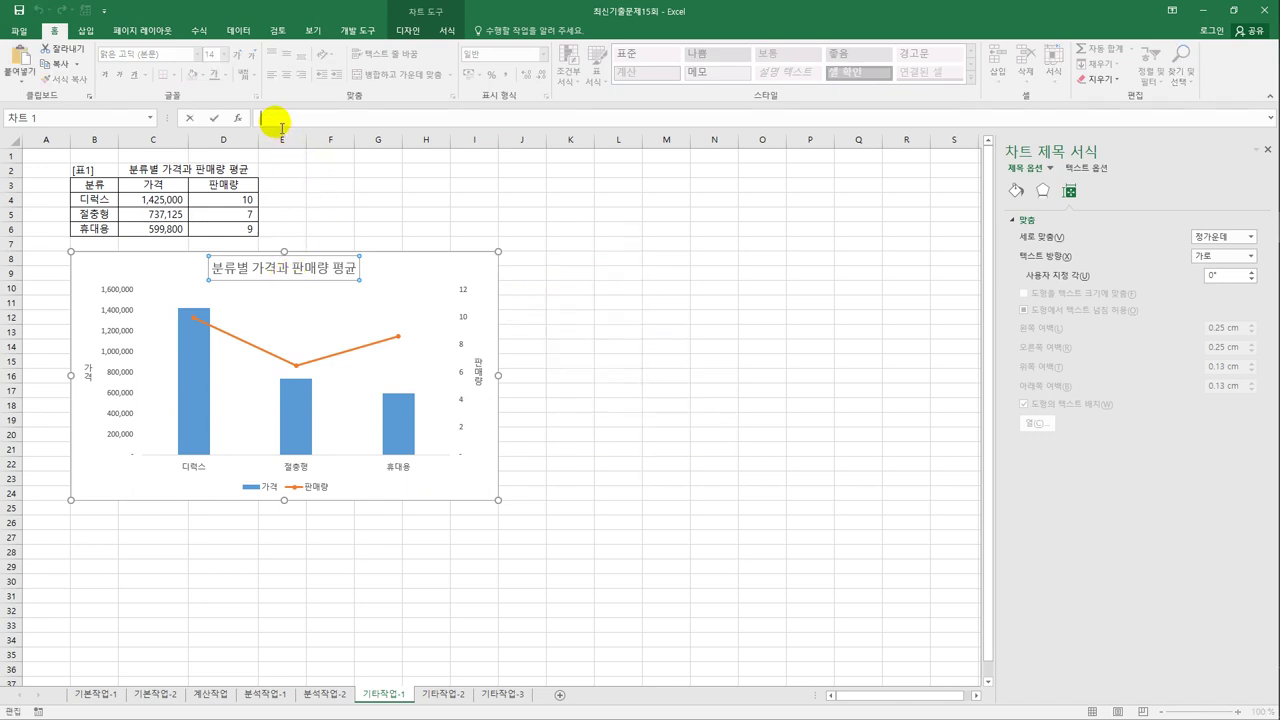
{"action": "type", "text": "="}
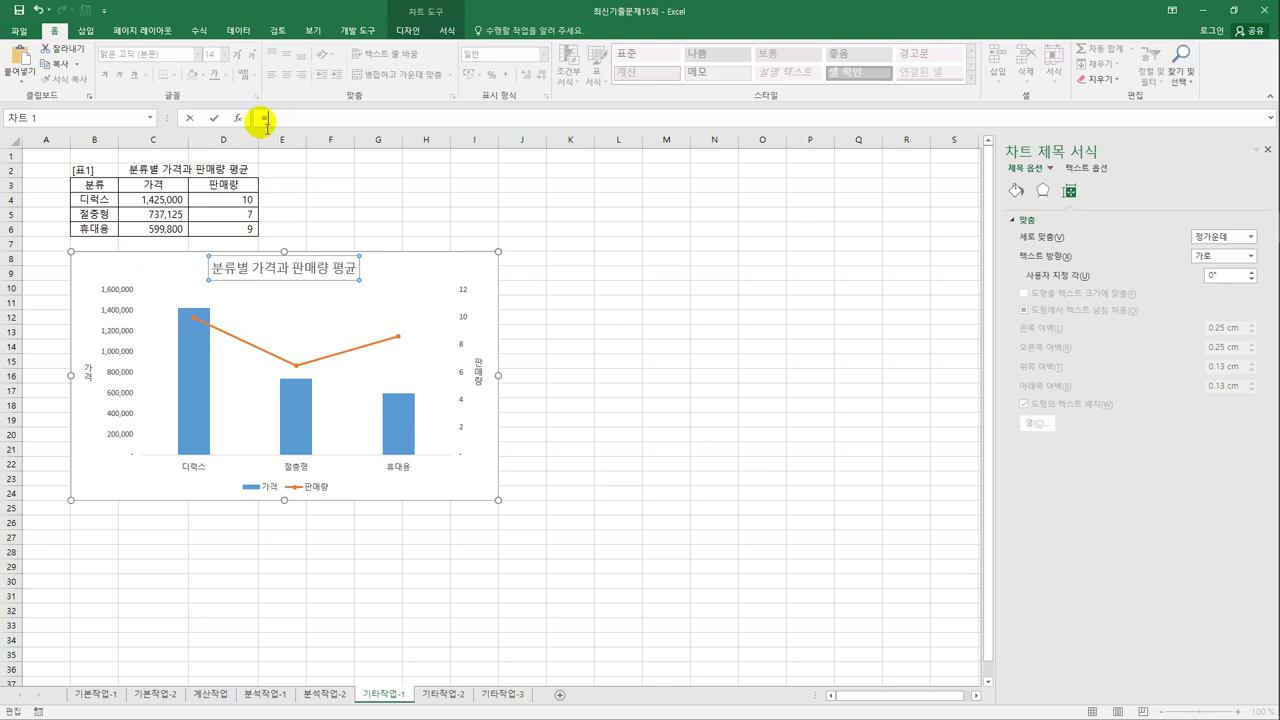
{"action": "left_click", "coordinate": [168, 170]}
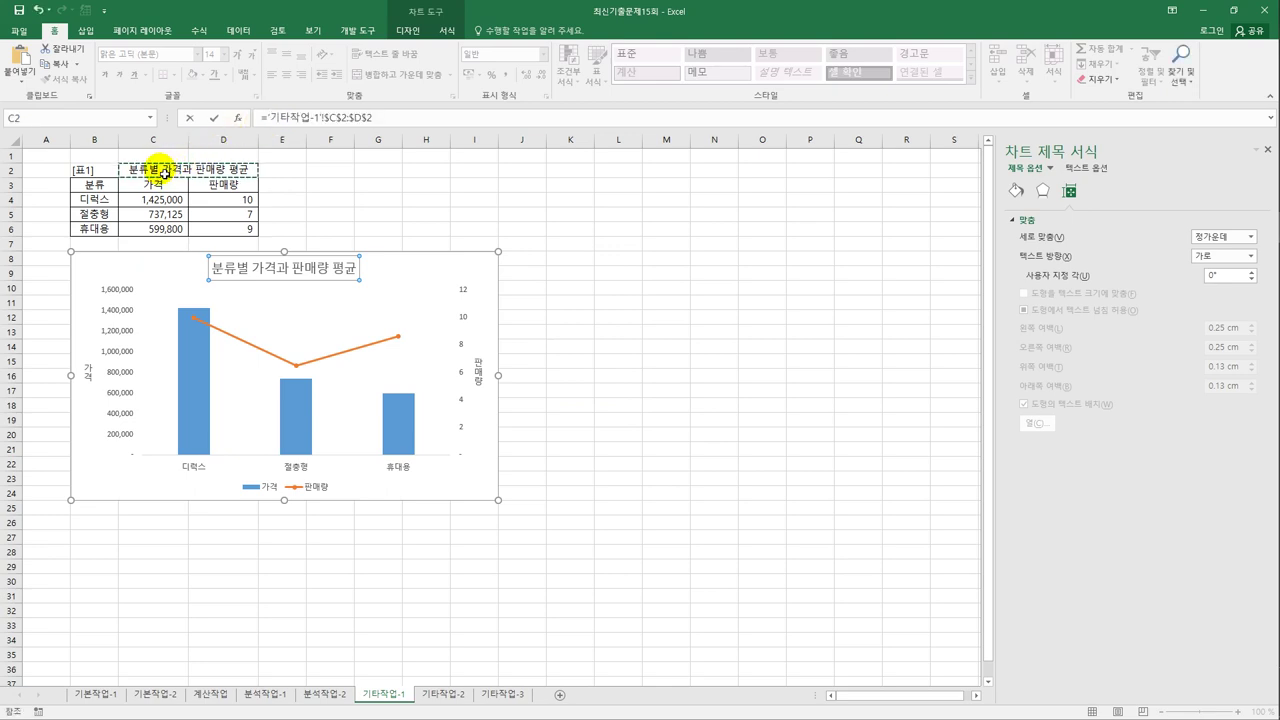
{"action": "key", "text": "Return"}
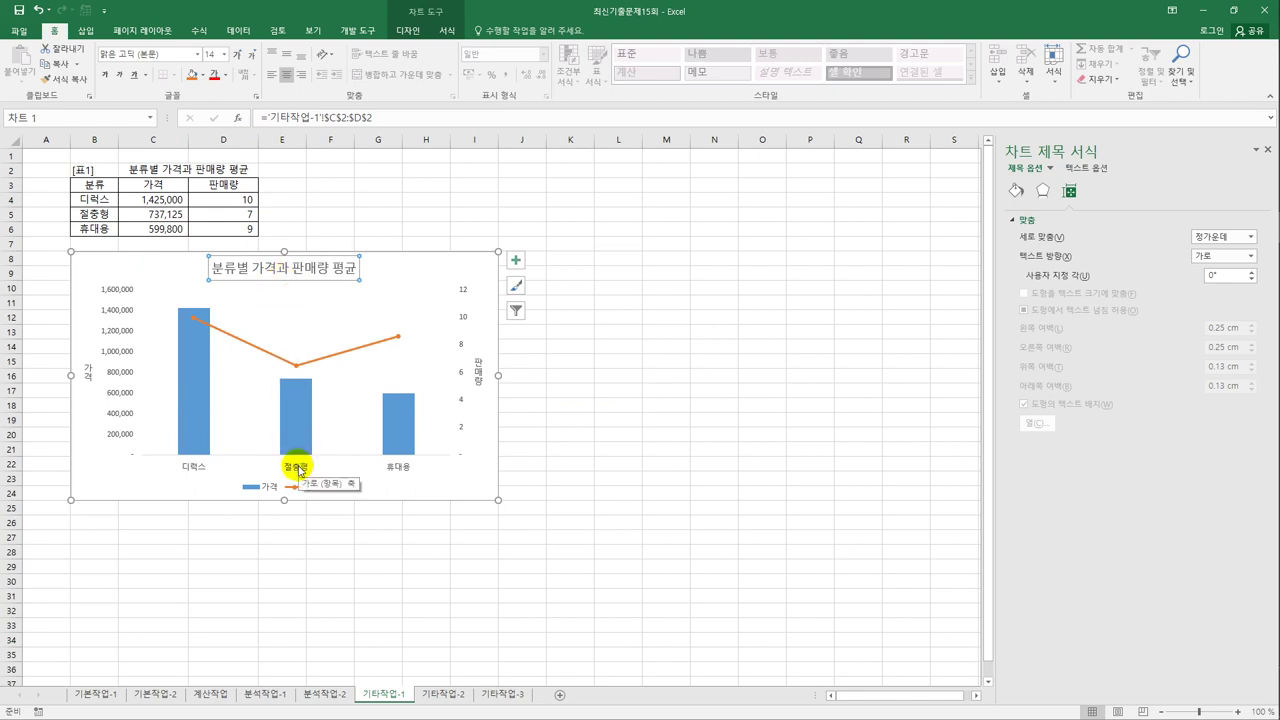
Add a data label at 아래쪽 (below) to only the 디럭스 point of the 판매량 line series
{"action": "left_click", "coordinate": [197, 320]}
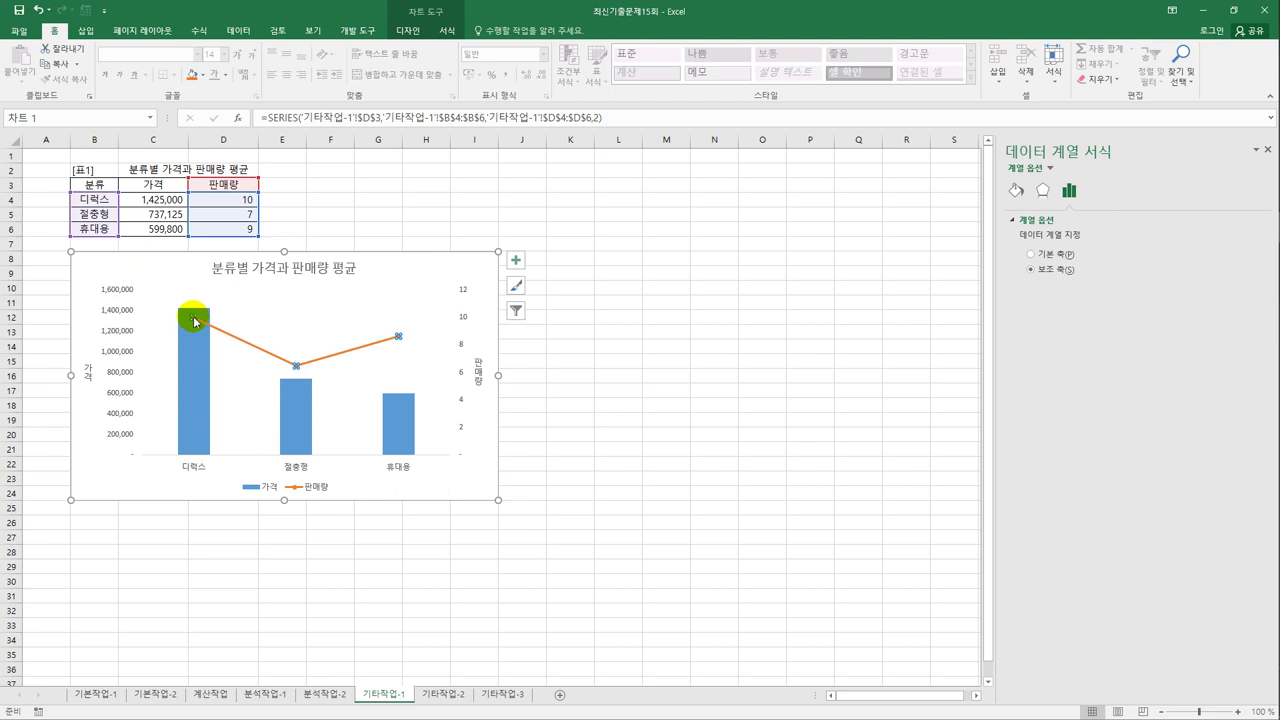
{"action": "left_click", "coordinate": [196, 321]}
{"action": "left_click", "coordinate": [518, 259]}
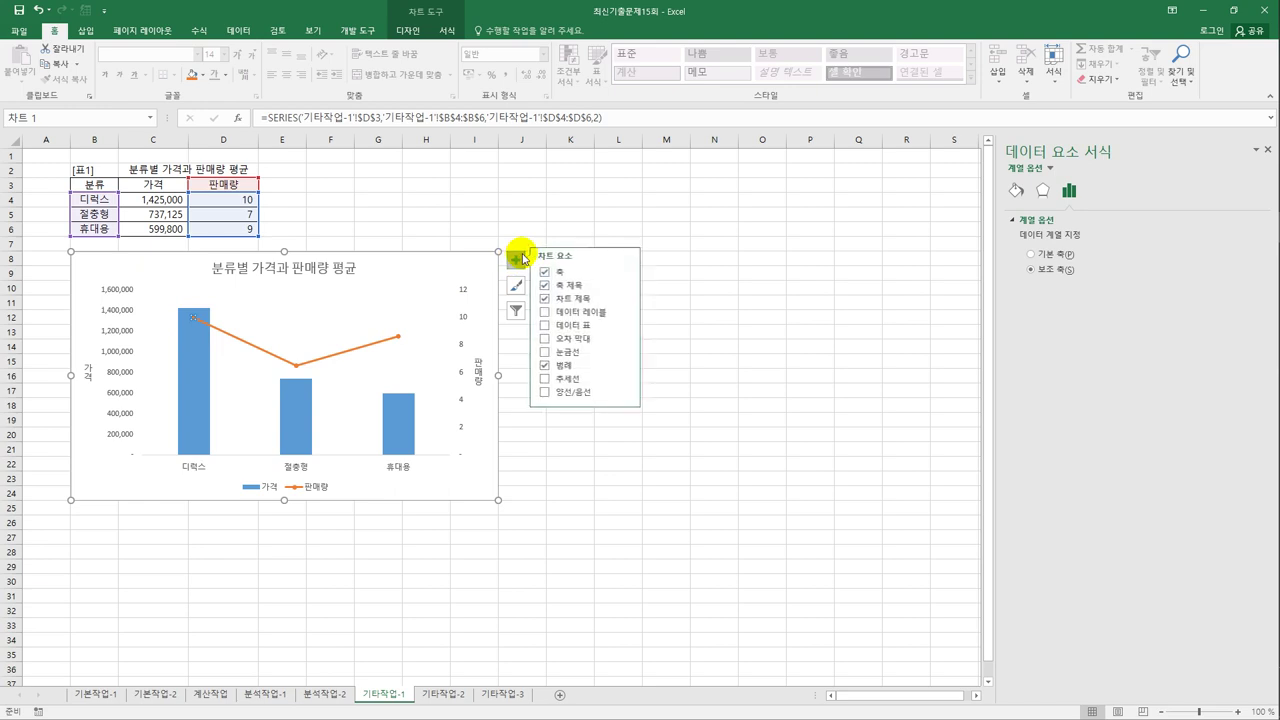
{"action": "left_click", "coordinate": [629, 312]}
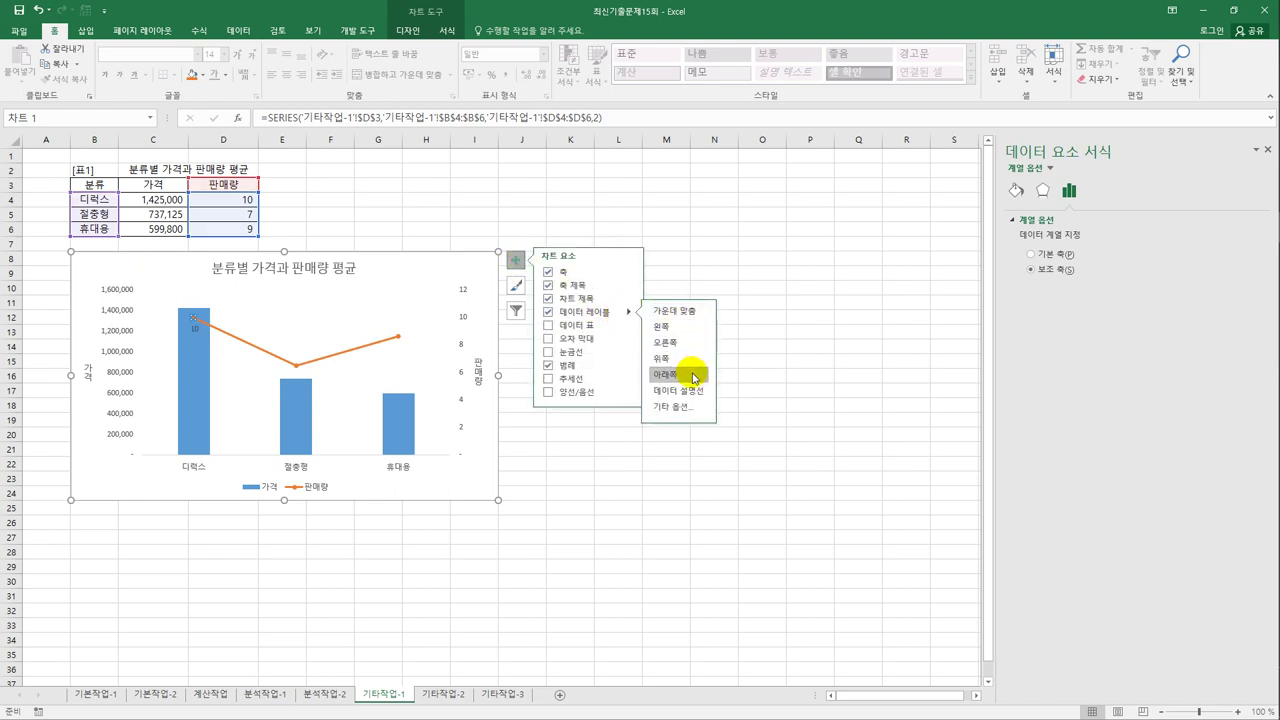
Give the chart area border 둥근 모서리 (rounded corners)
{"action": "left_click", "coordinate": [483, 276]}
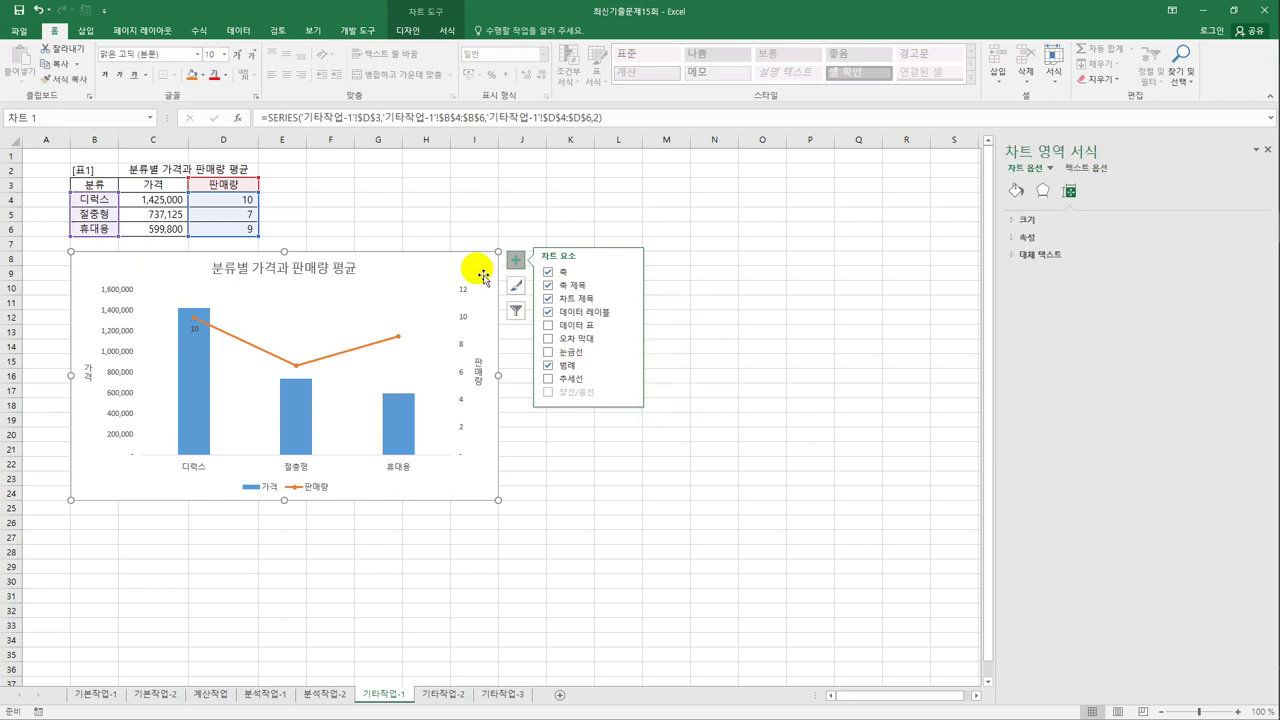
{"action": "left_click", "coordinate": [1019, 192]}
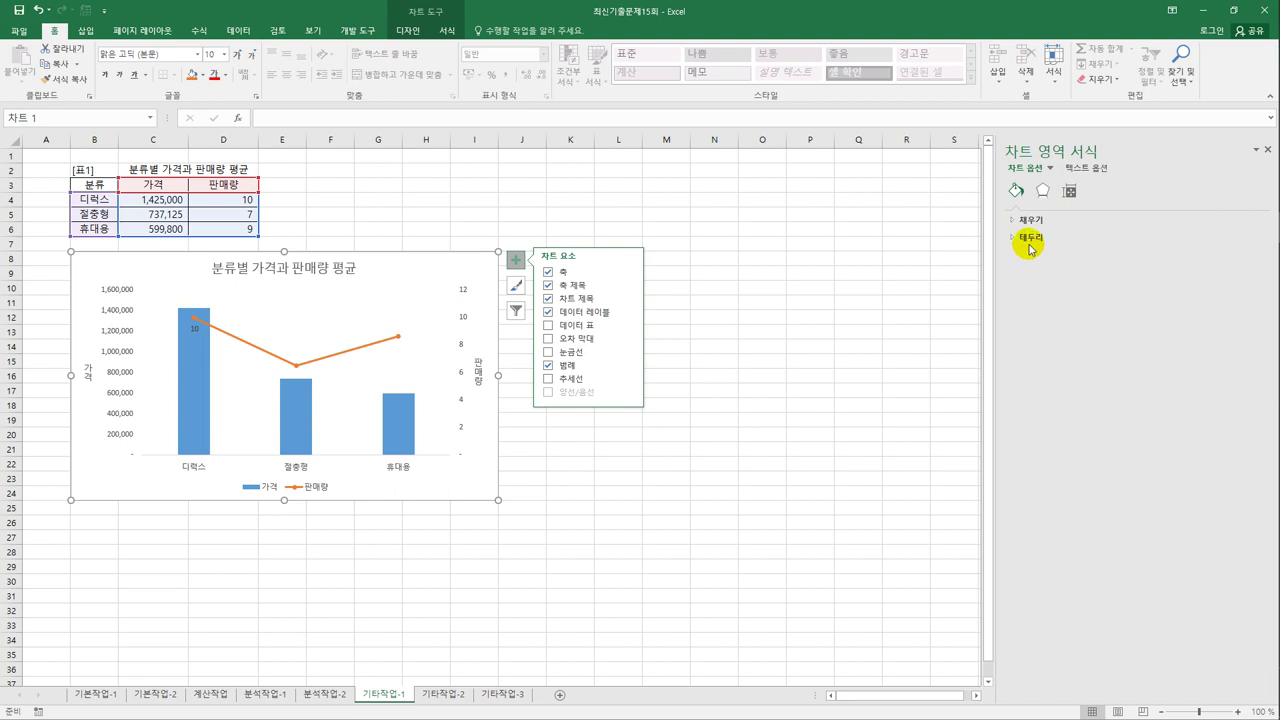
{"action": "left_click", "coordinate": [1030, 240]}
{"action": "left_click", "coordinate": [1044, 556]}
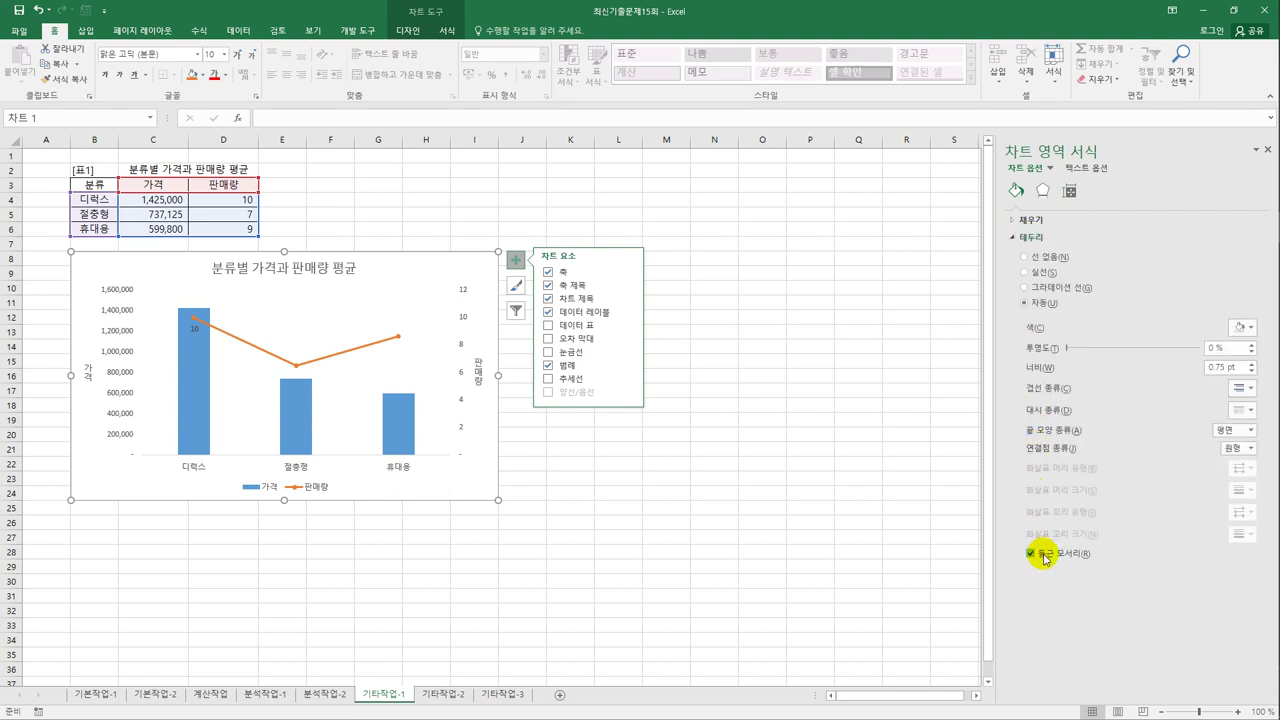
Apply the centre 안쪽 (inner) shadow preset to the chart area and close the formatting pane
{"action": "left_click", "coordinate": [1043, 192]}
{"action": "left_click", "coordinate": [1050, 219]}
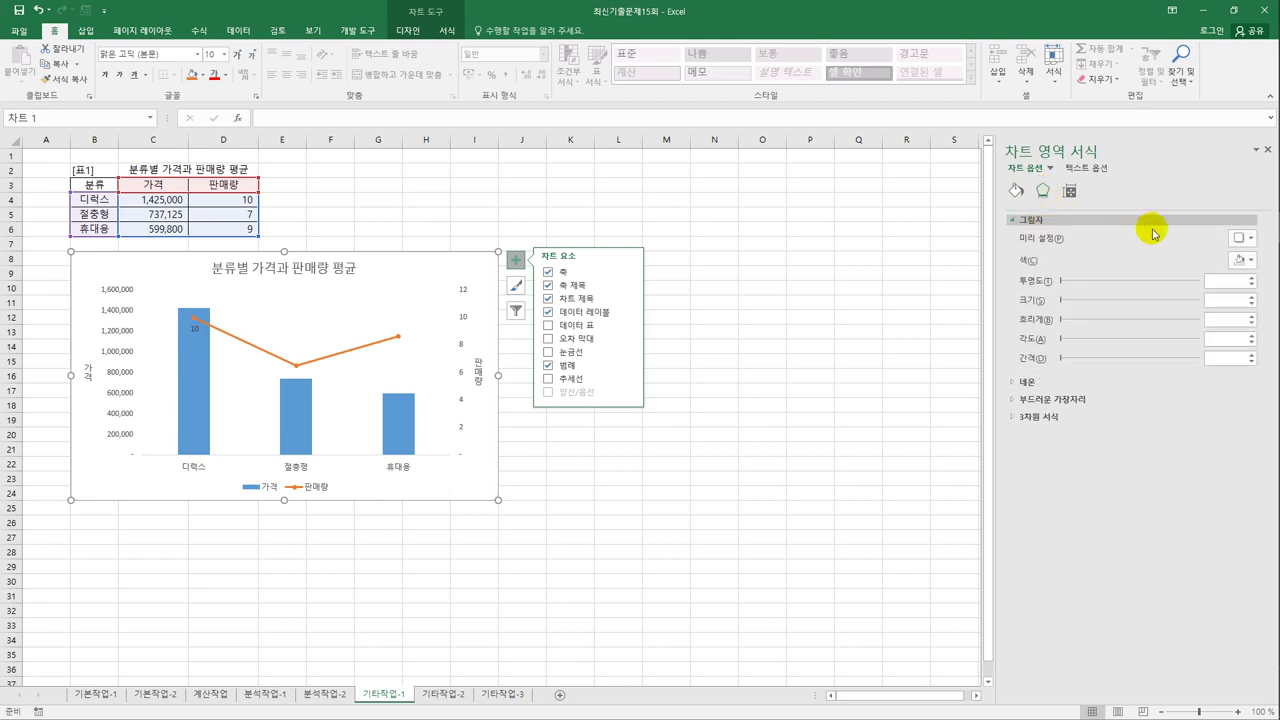
{"action": "left_click", "coordinate": [1249, 244]}
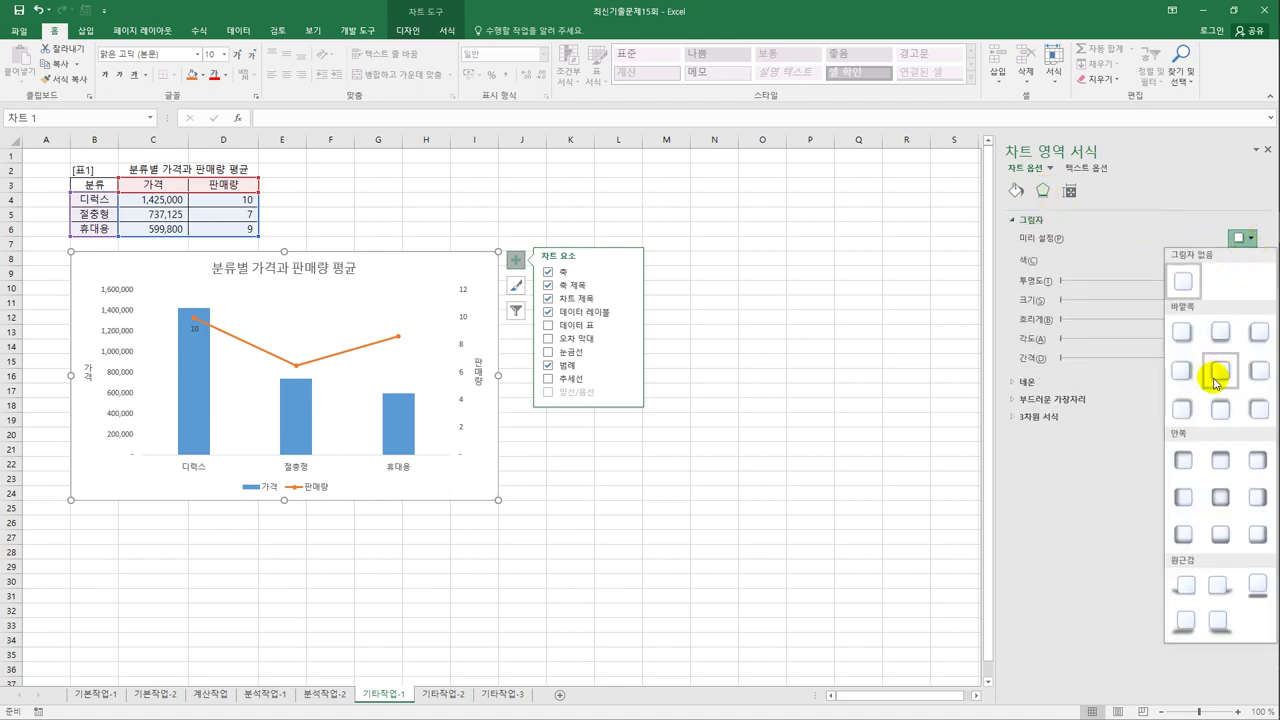
{"action": "left_click", "coordinate": [1221, 498]}
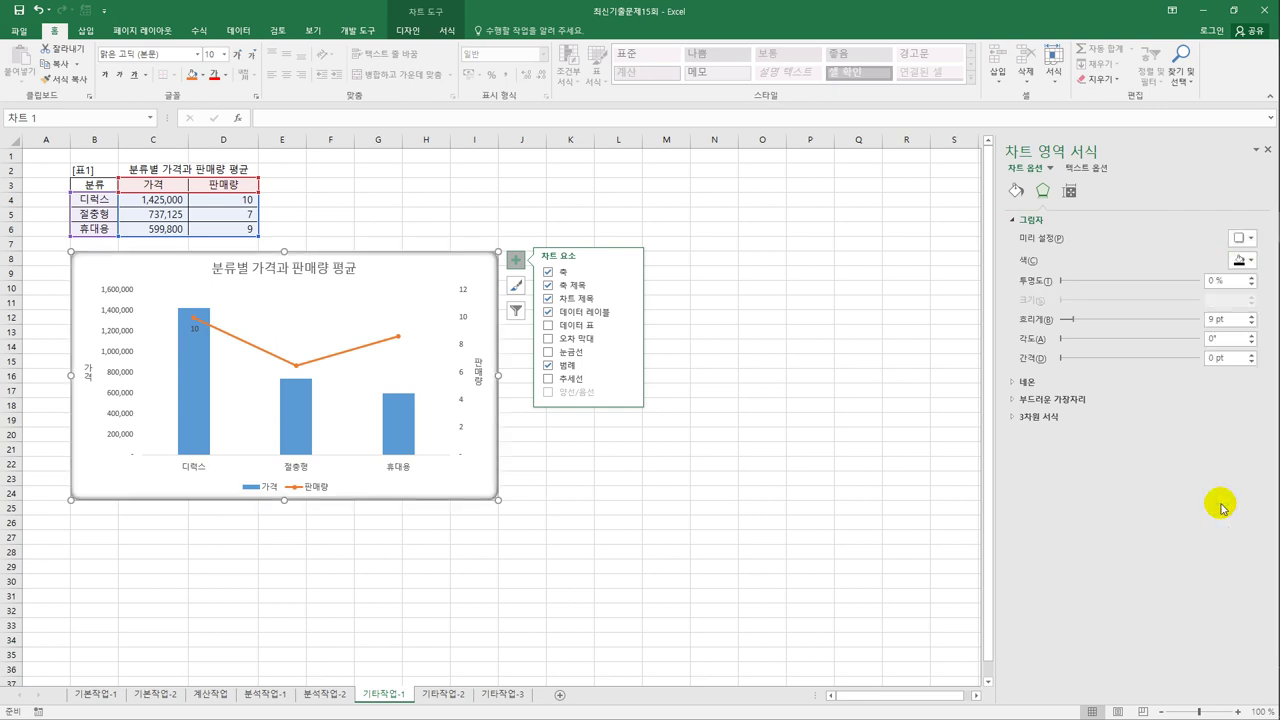
{"action": "left_click", "coordinate": [748, 507]}
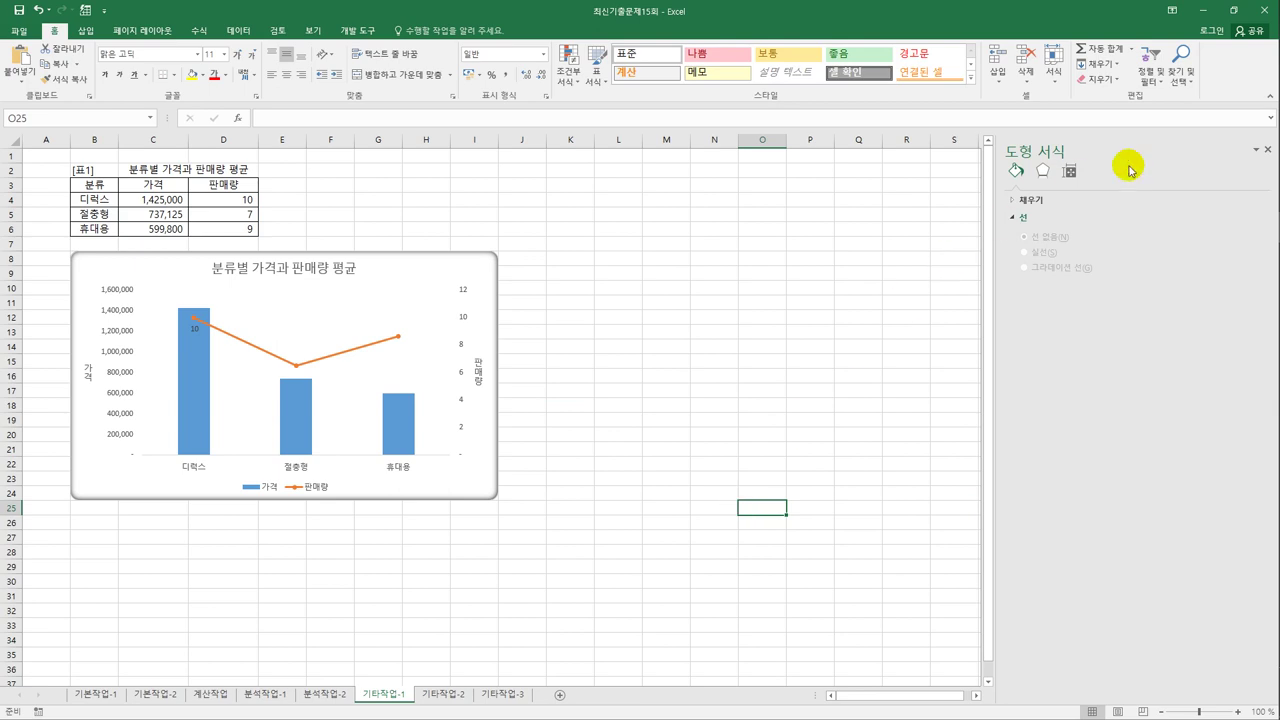
{"action": "left_click", "coordinate": [1267, 149]}
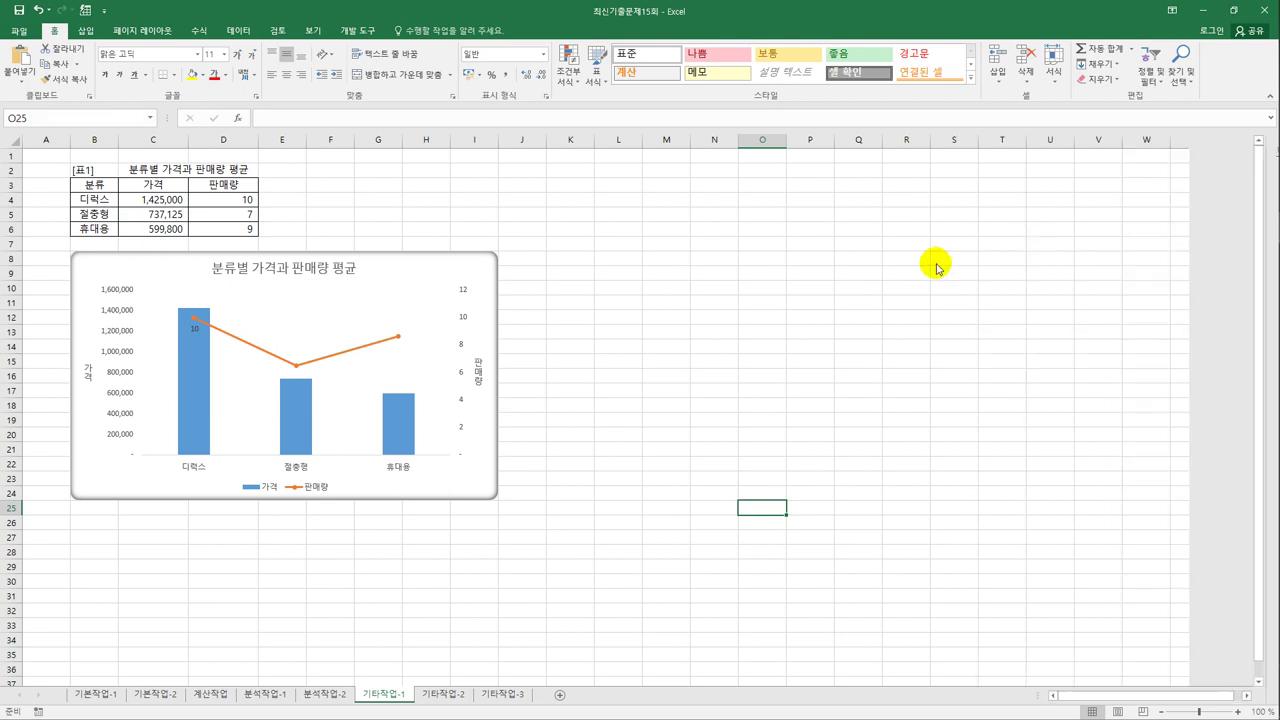
{"action": "left_click", "coordinate": [778, 318]}
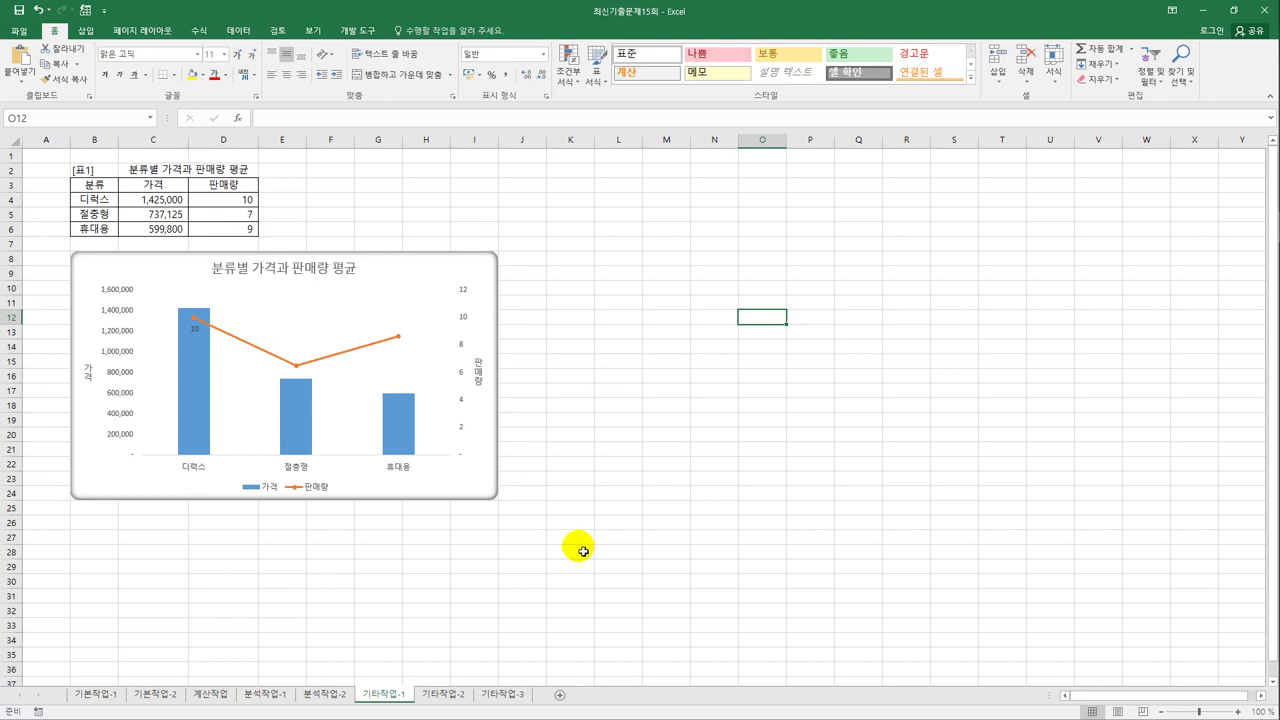
On the 기타작업-2 sheet, start recording a named macro in 현재 통합 문서 with empty cell L4 selected
{"action": "left_click", "coordinate": [443, 694]}
{"action": "left_click", "coordinate": [577, 307]}
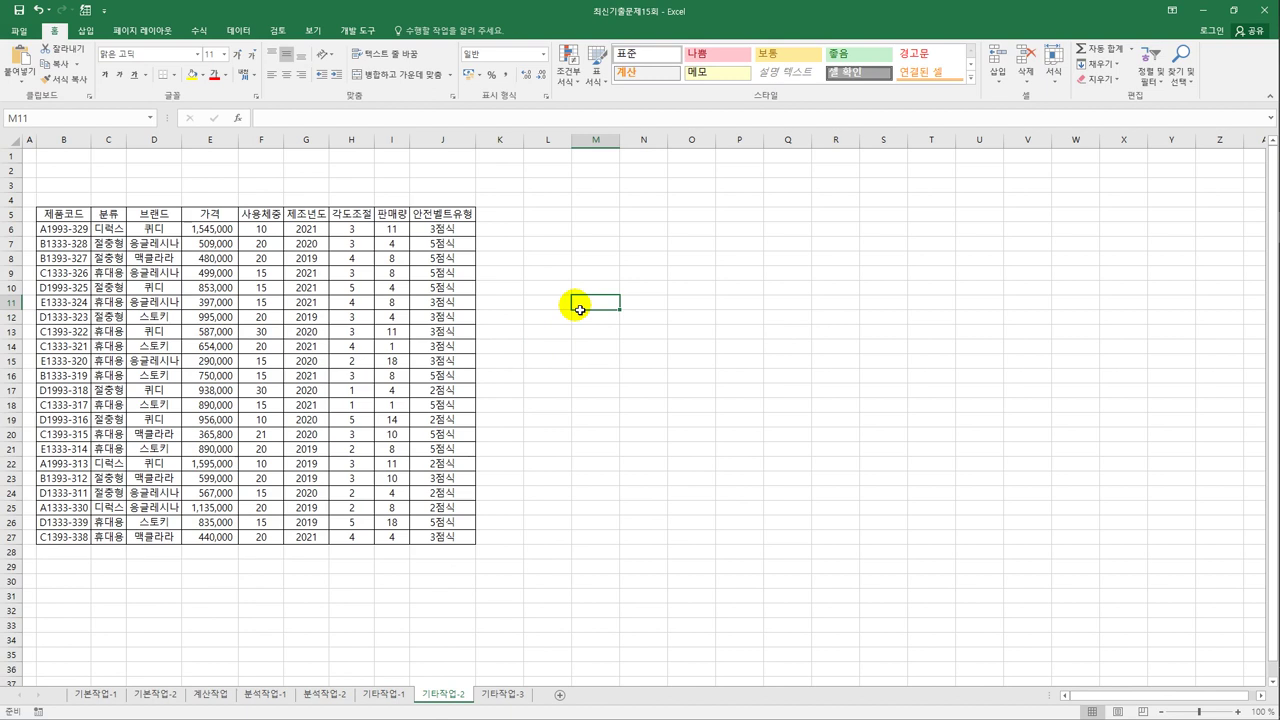
{"action": "left_click", "coordinate": [565, 203]}
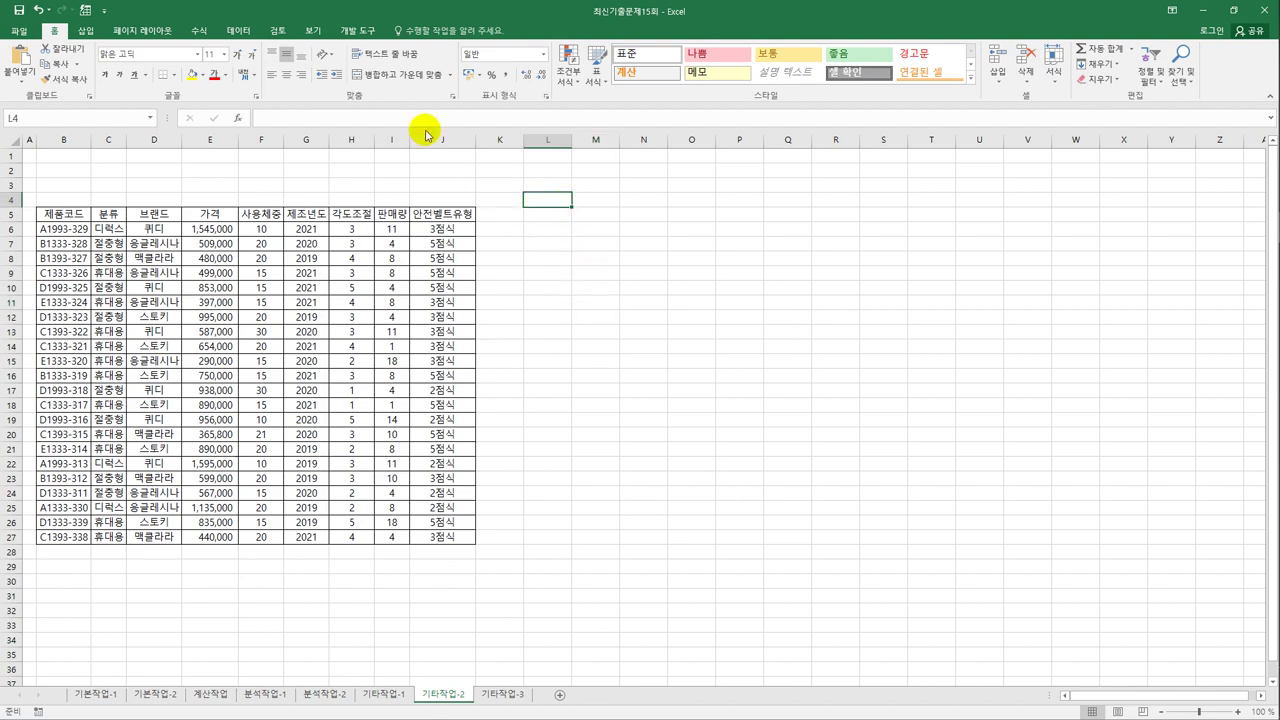
{"action": "left_click", "coordinate": [356, 31]}
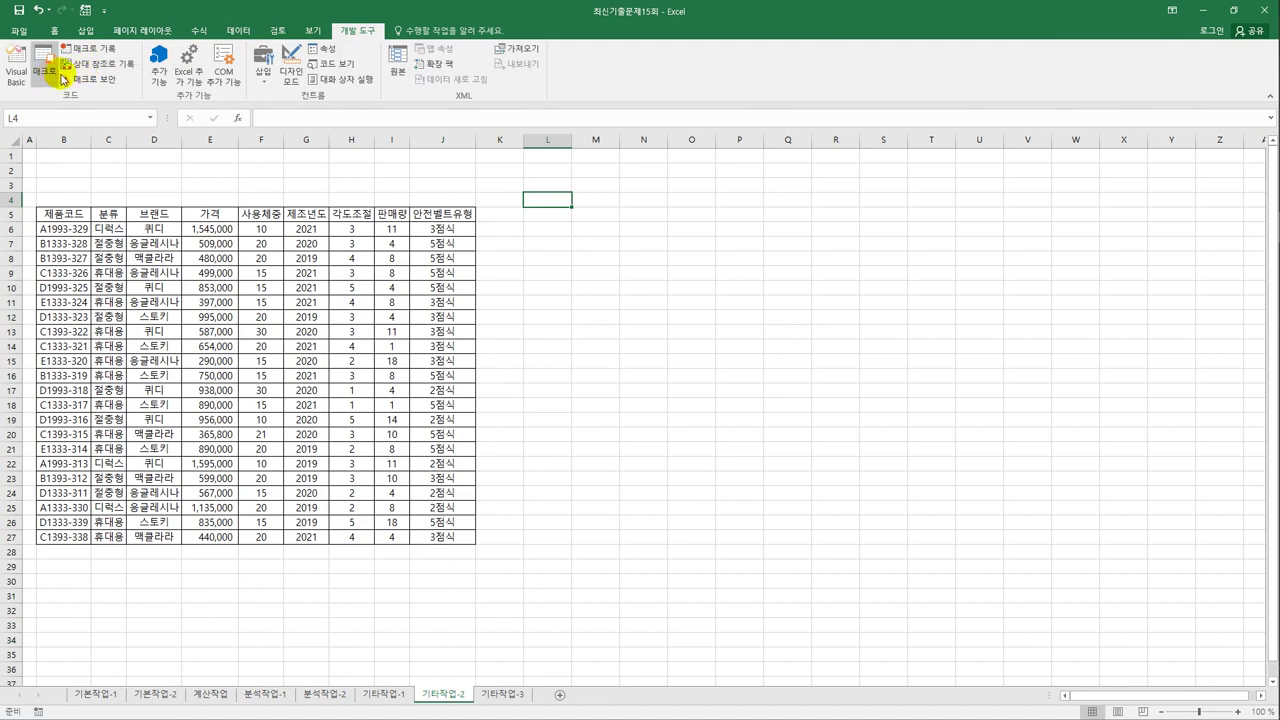
{"action": "left_click", "coordinate": [92, 48]}
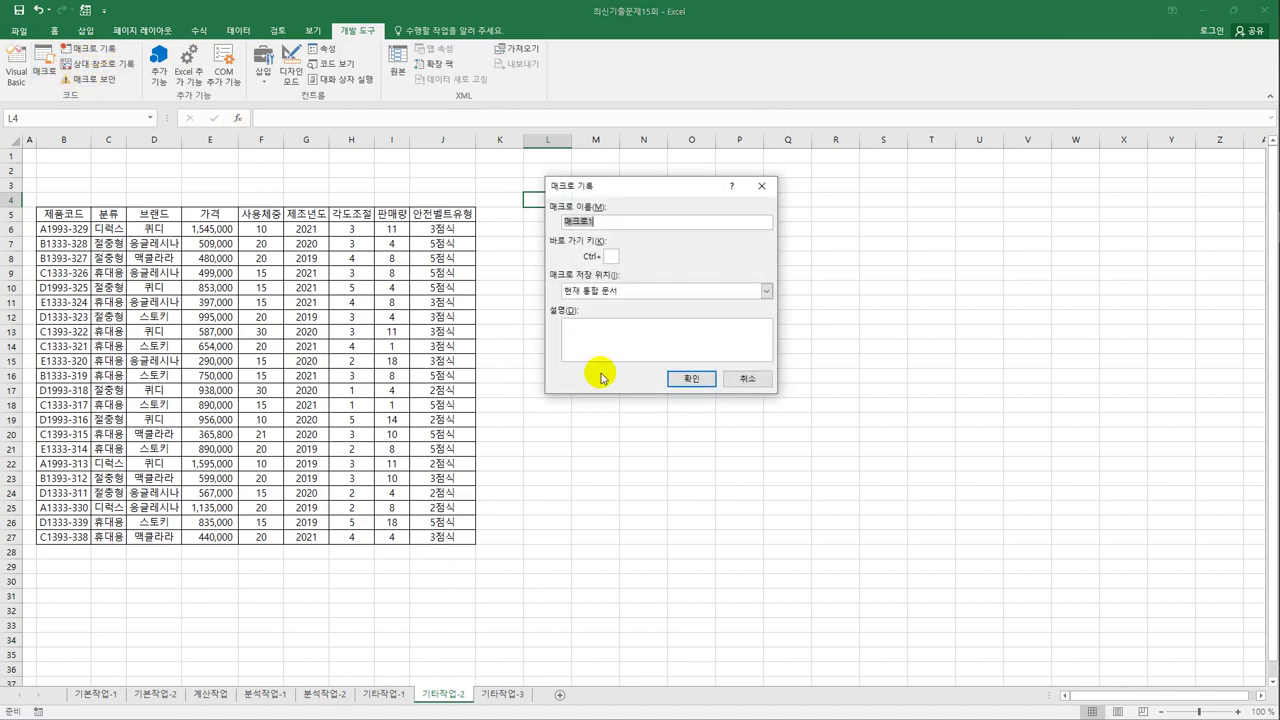
{"action": "type", "text": "상하서"}
{"action": "type", "text": "ㅅ"}
{"action": "left_click", "coordinate": [692, 379]}
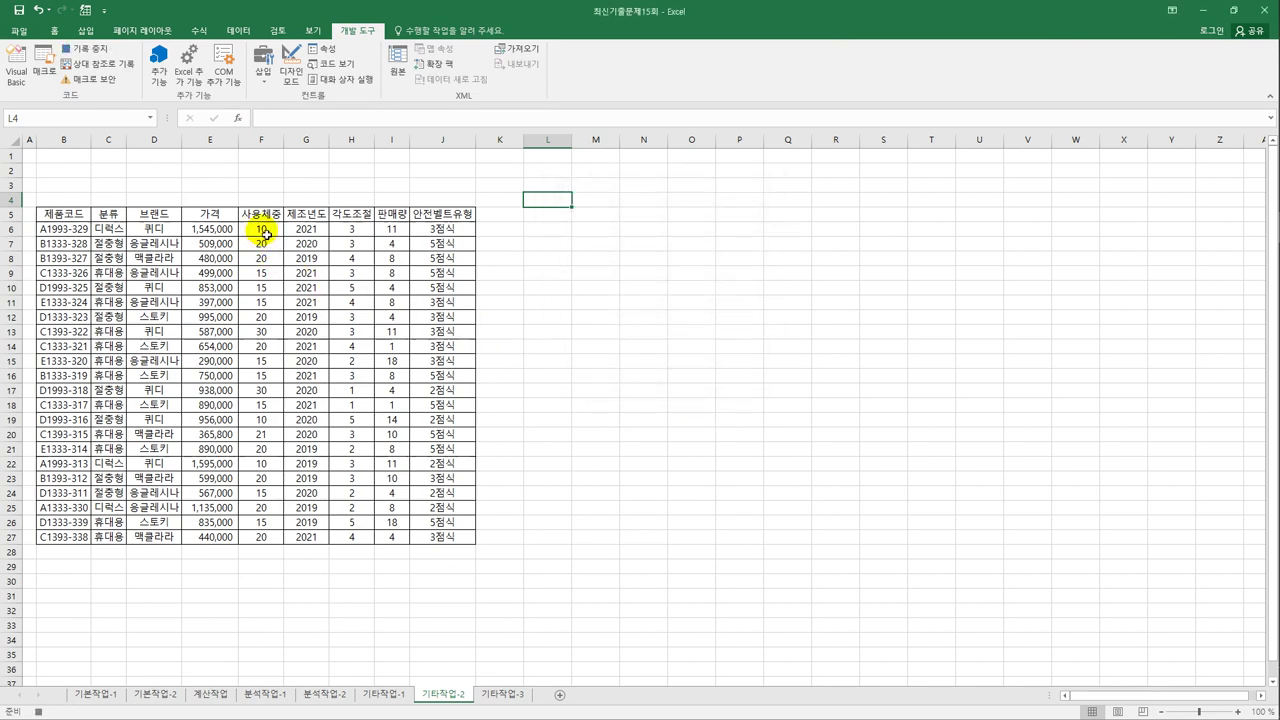
Start a 사용자 지정 number format for the 사용체중 values in F6:F27, beginning with [빨강][=30]
{"action": "left_click_drag", "start_coordinate": [264, 233], "coordinate": [254, 545]}
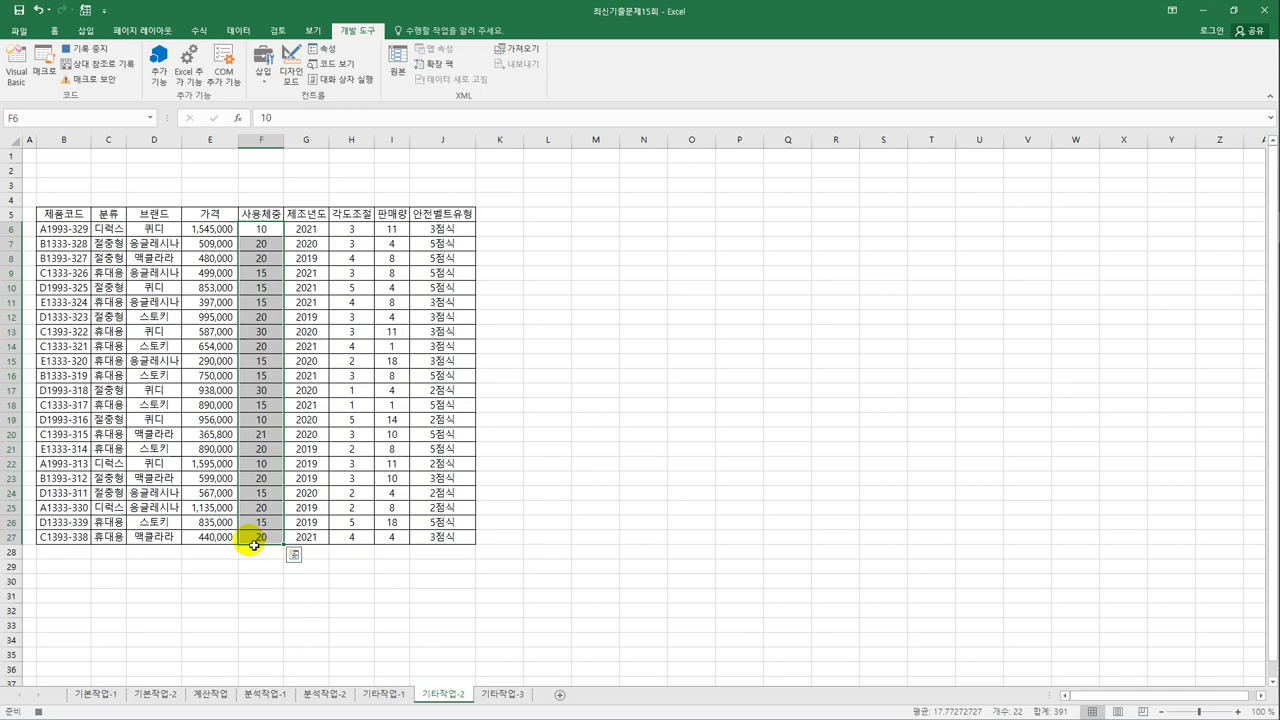
{"action": "right_click", "coordinate": [262, 282]}
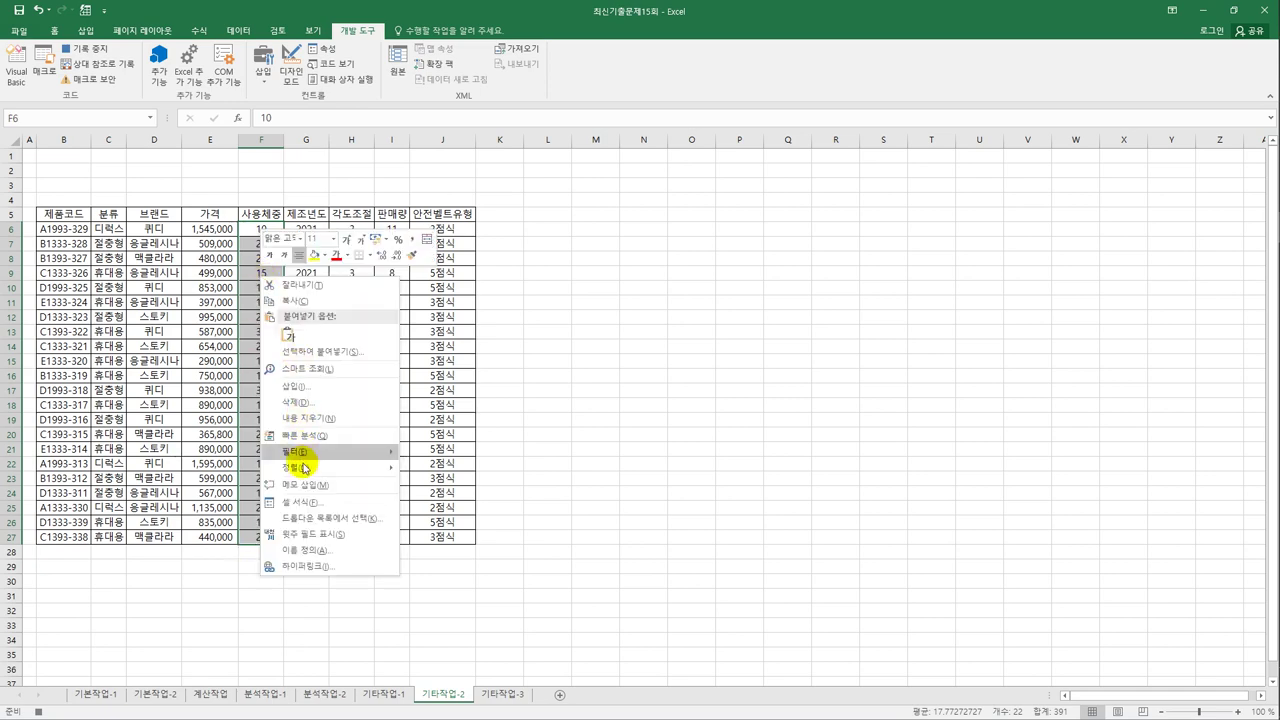
{"action": "left_click", "coordinate": [315, 488]}
{"action": "left_click_drag", "start_coordinate": [400, 316], "coordinate": [785, 164]}
{"action": "left_click", "coordinate": [575, 346]}
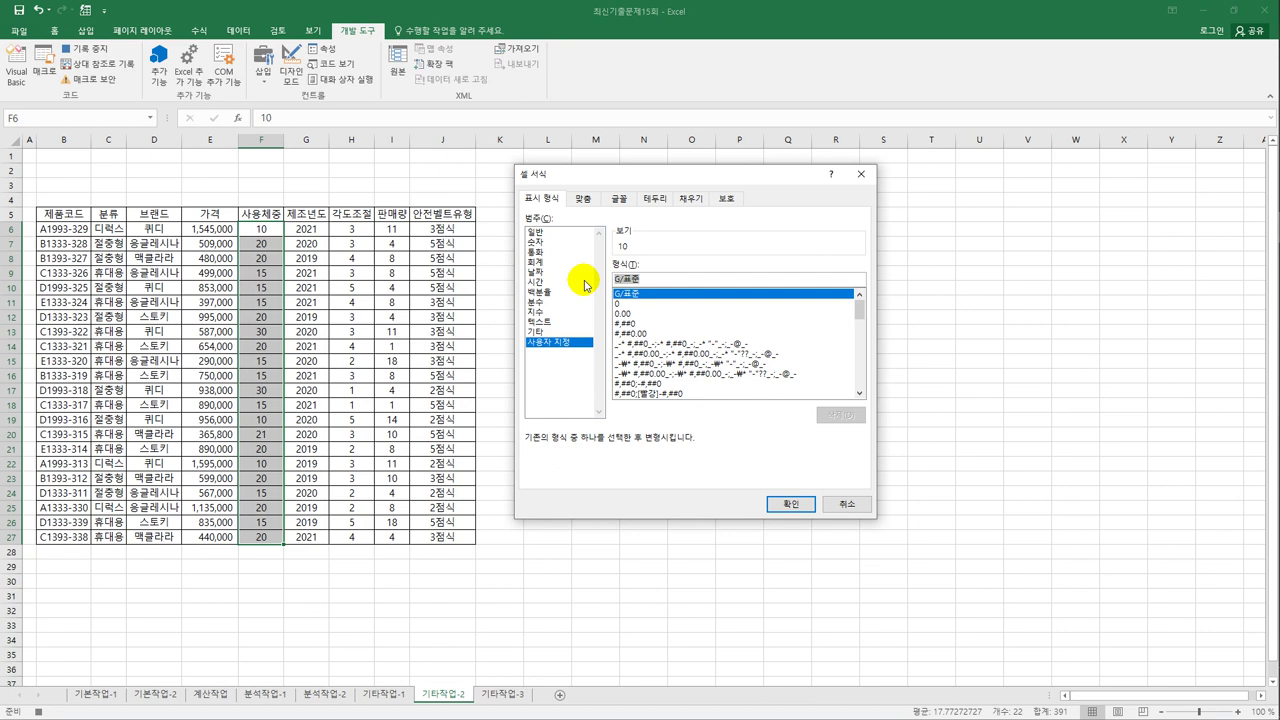
{"action": "key", "text": "BackSpace"}
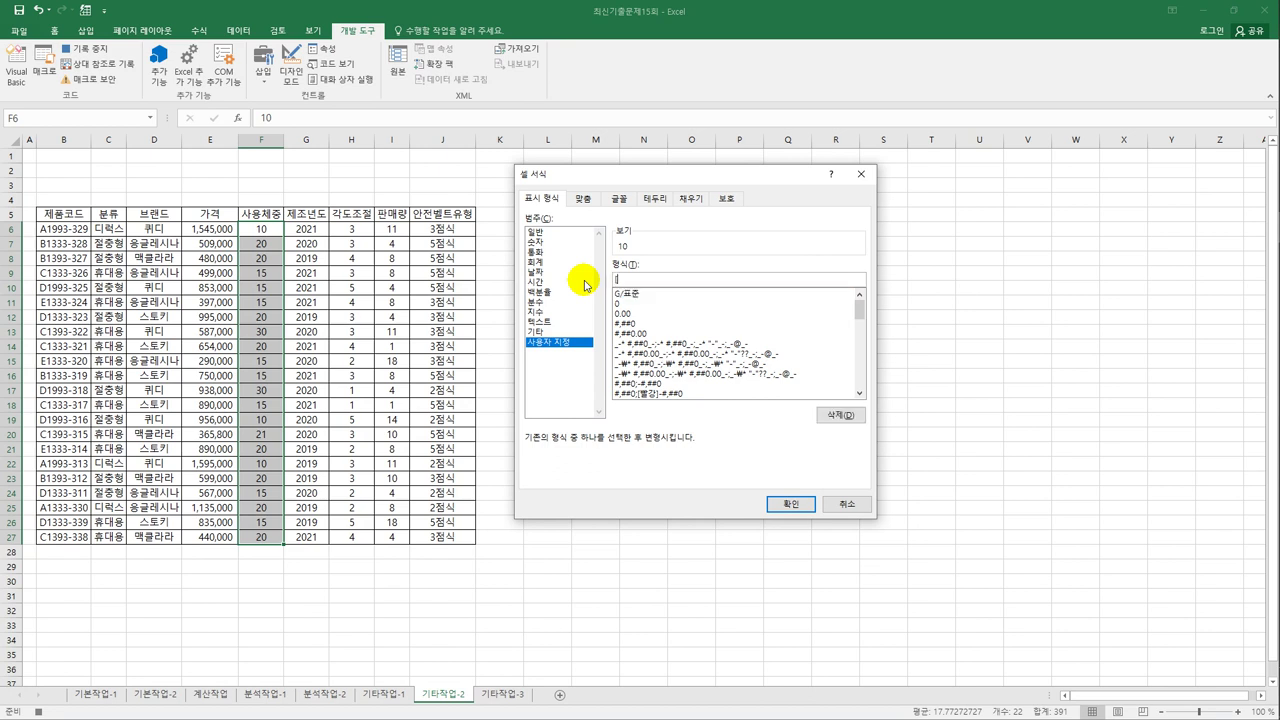
{"action": "type", "text": "[빨강][=30]"}
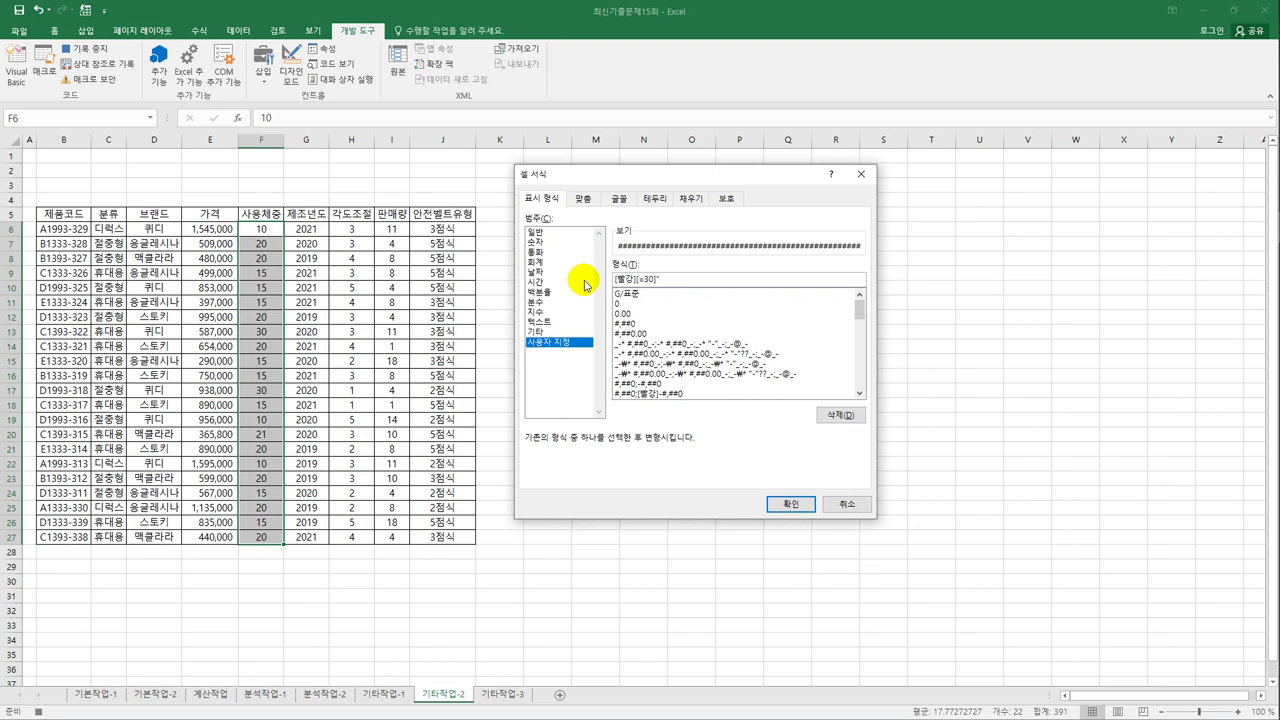
{"action": "type", "text": "\"ㅁ"}
{"action": "key", "text": "Hangul_Hanja"}
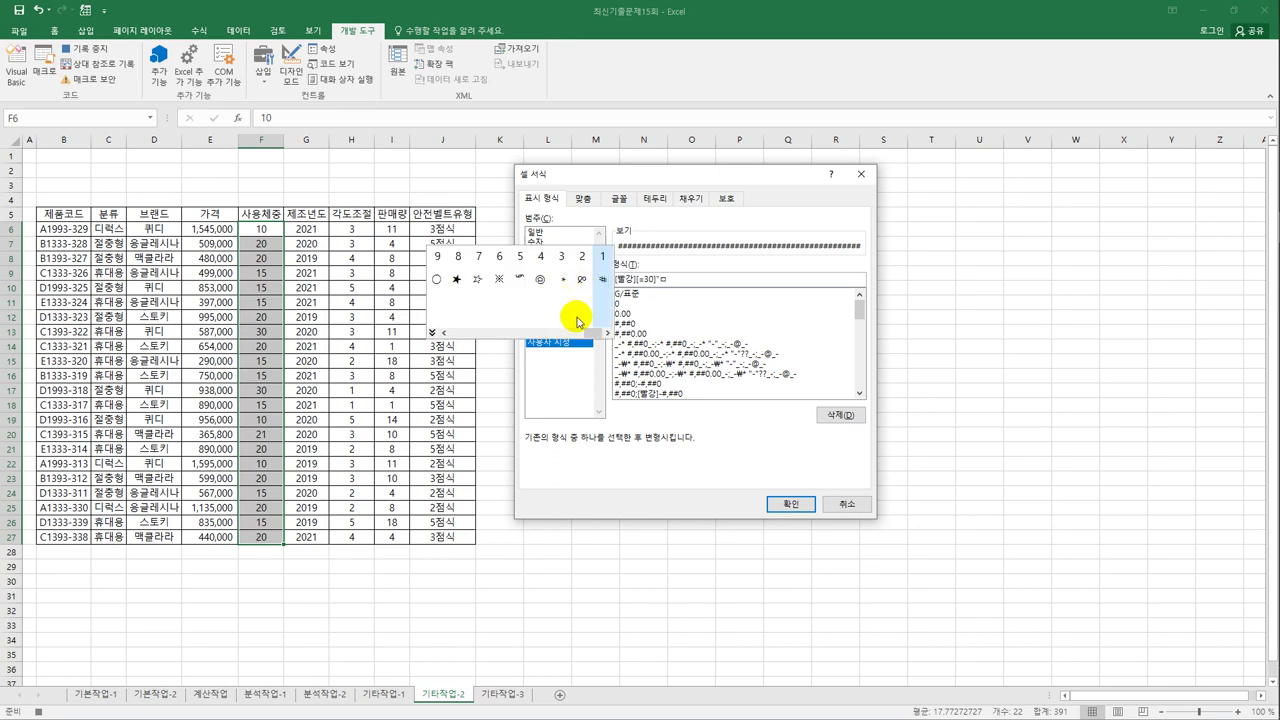
{"action": "left_click_drag", "start_coordinate": [578, 336], "coordinate": [462, 337]}
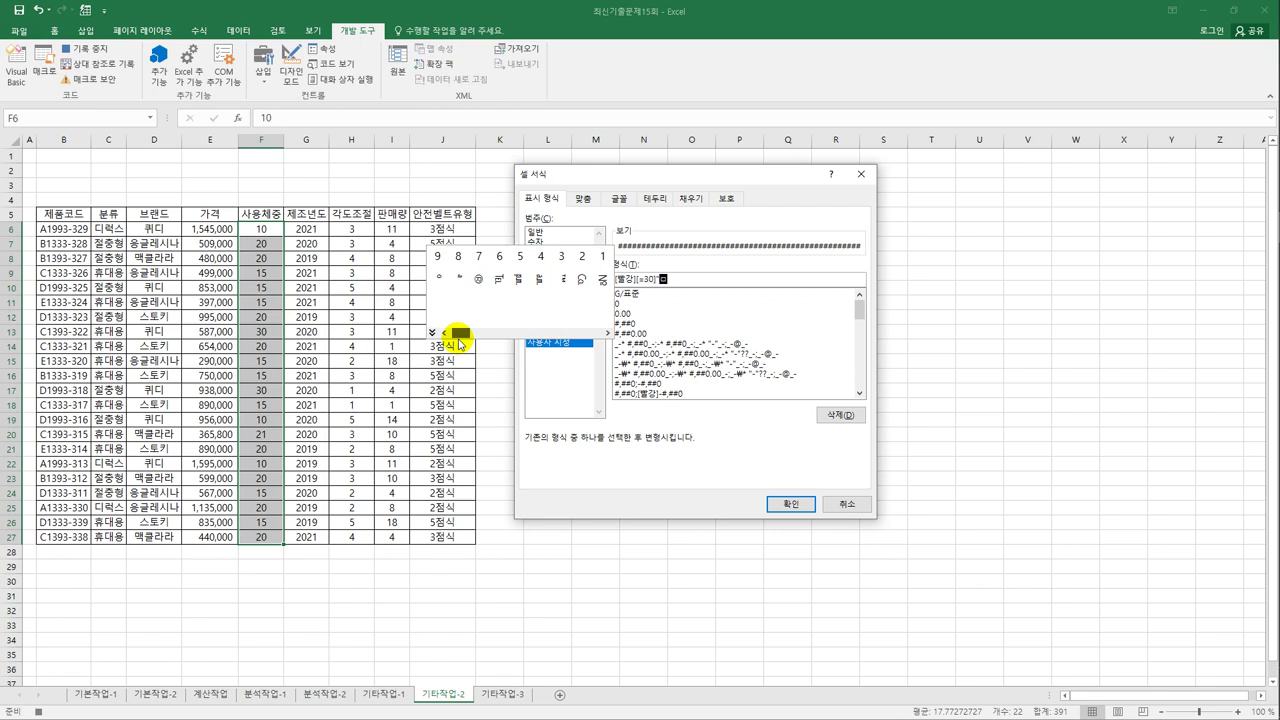
{"action": "left_click", "coordinate": [683, 282]}
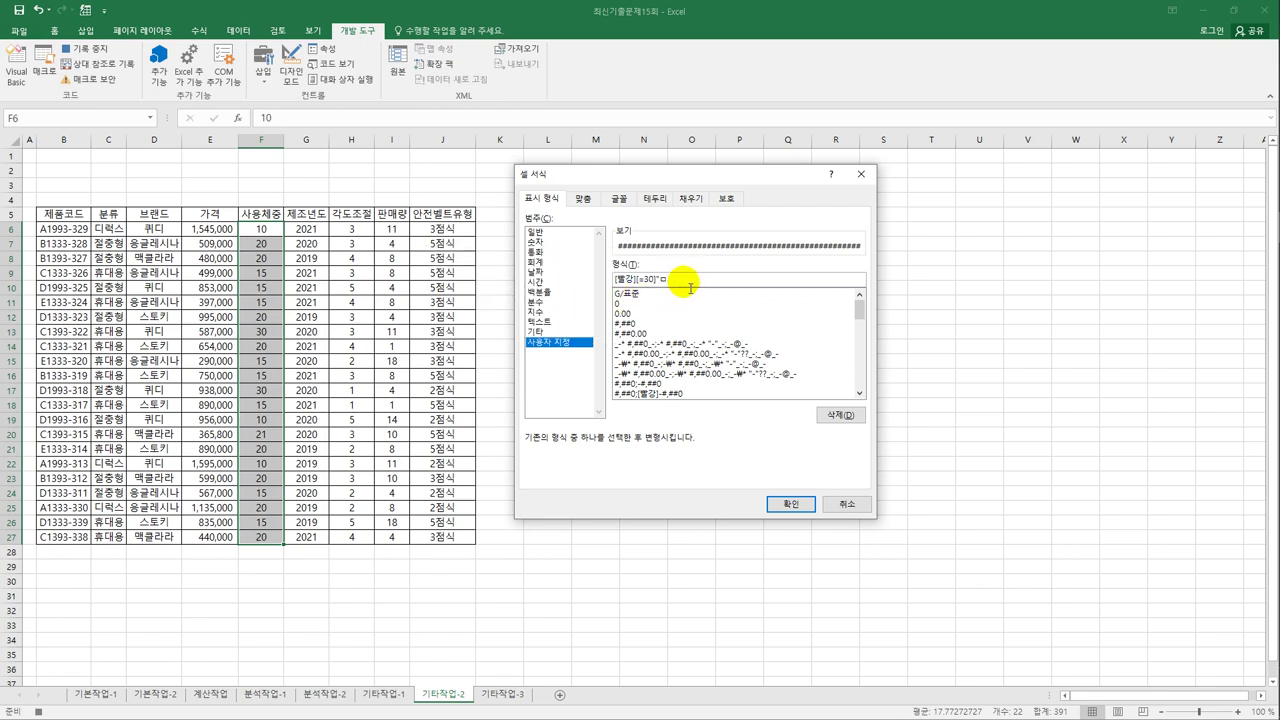
{"action": "key", "text": "BackSpace"}
{"action": "key", "text": "BackSpace"}
Insert the quoted special symbol "▼" after [빨강][=30] in the custom number format
{"action": "type", "text": "\"ㅁ"}
{"action": "key", "text": "Hangul_Hanja"}
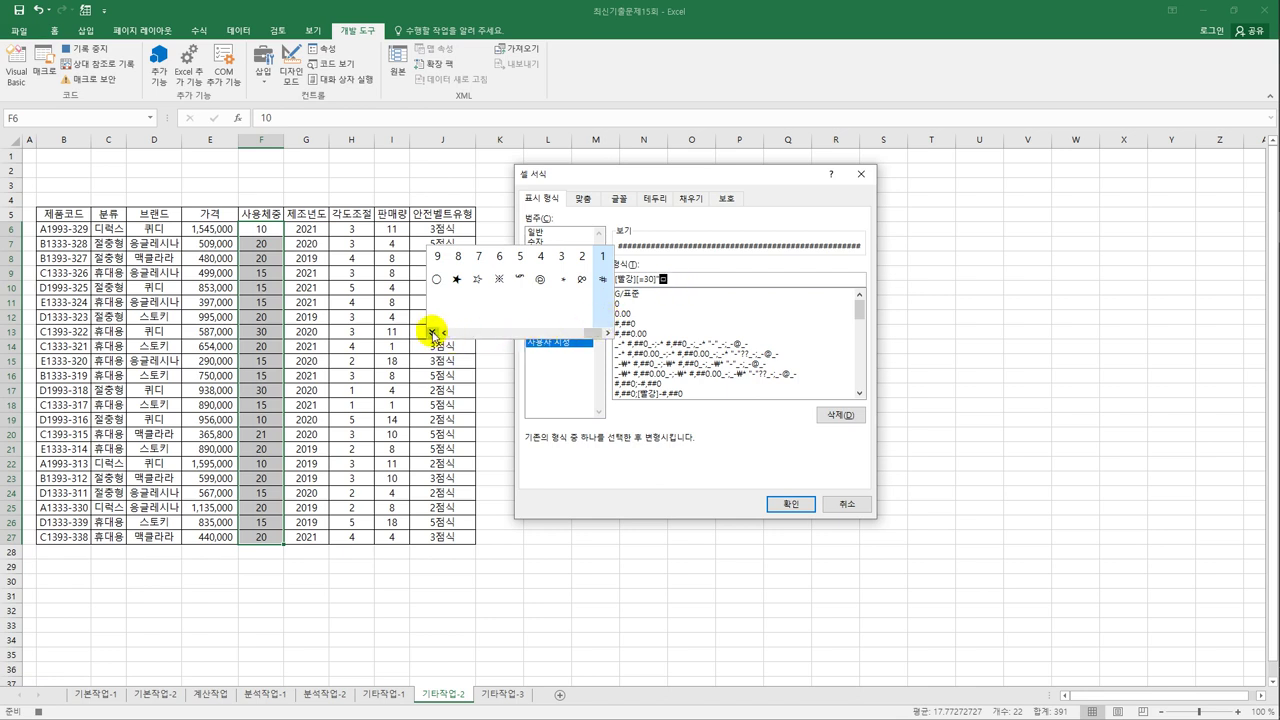
{"action": "left_click", "coordinate": [432, 332]}
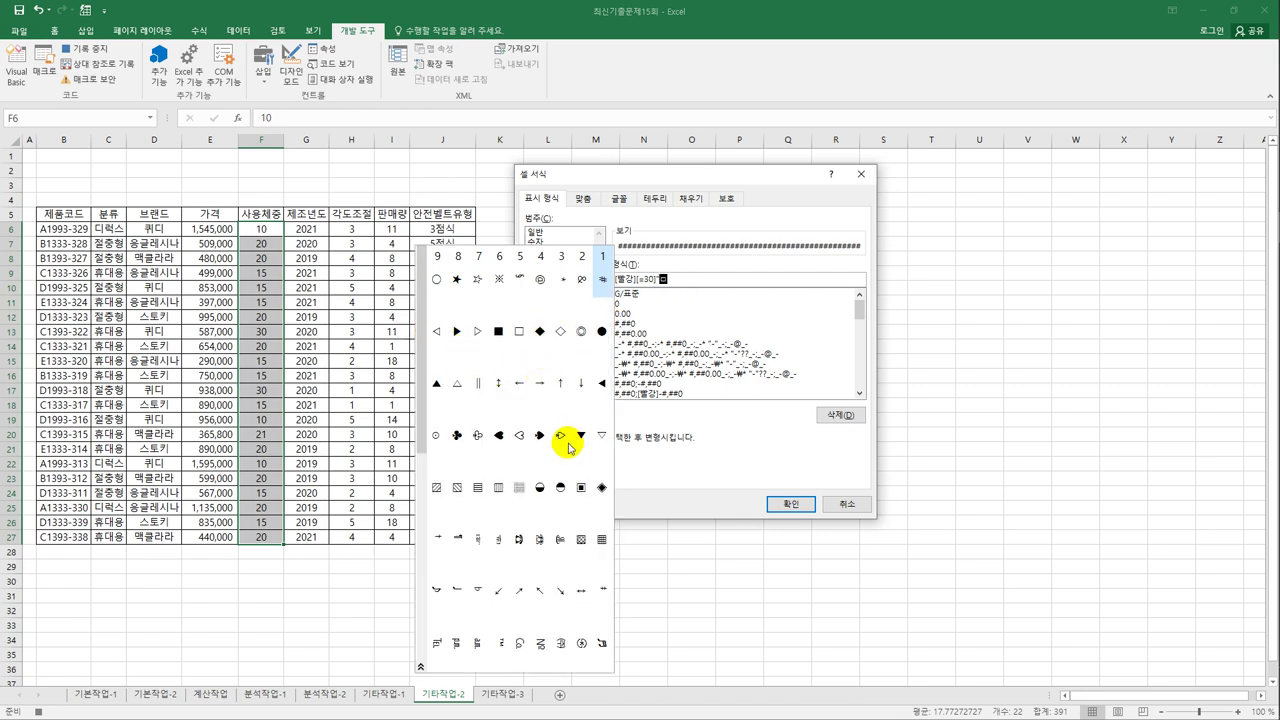
{"action": "left_click", "coordinate": [602, 385]}
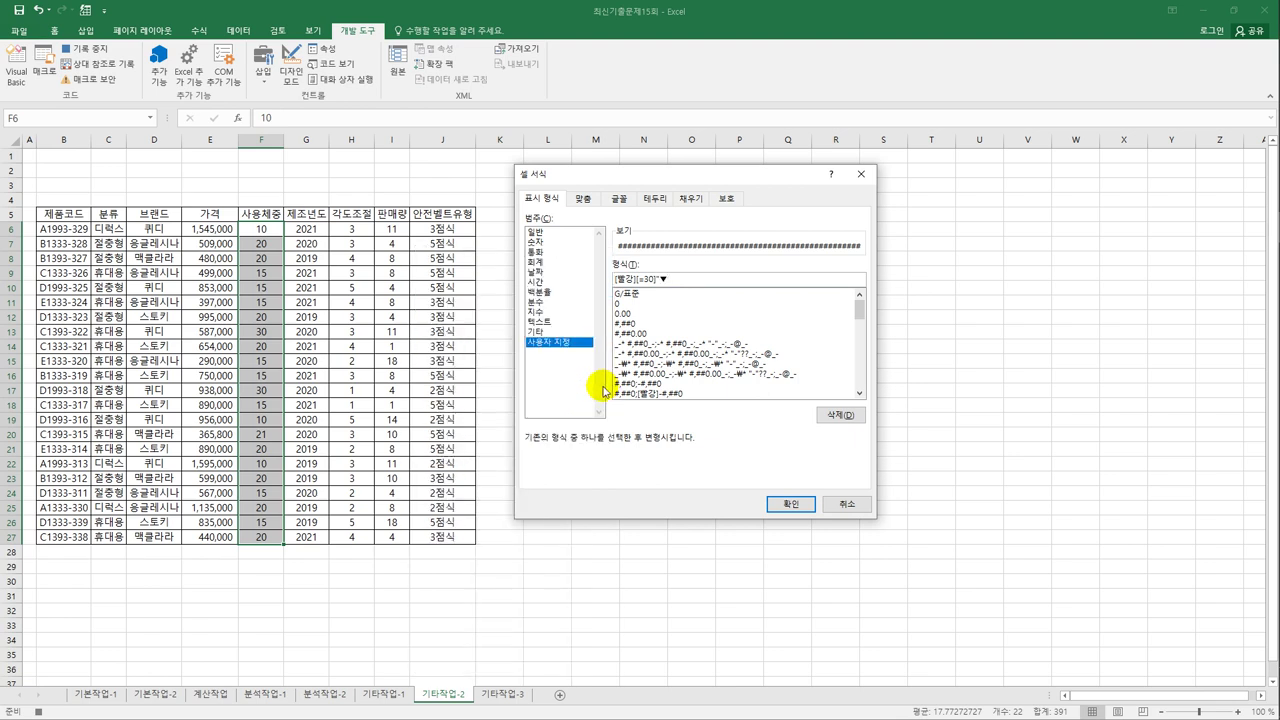
{"action": "type", "text": "\""}
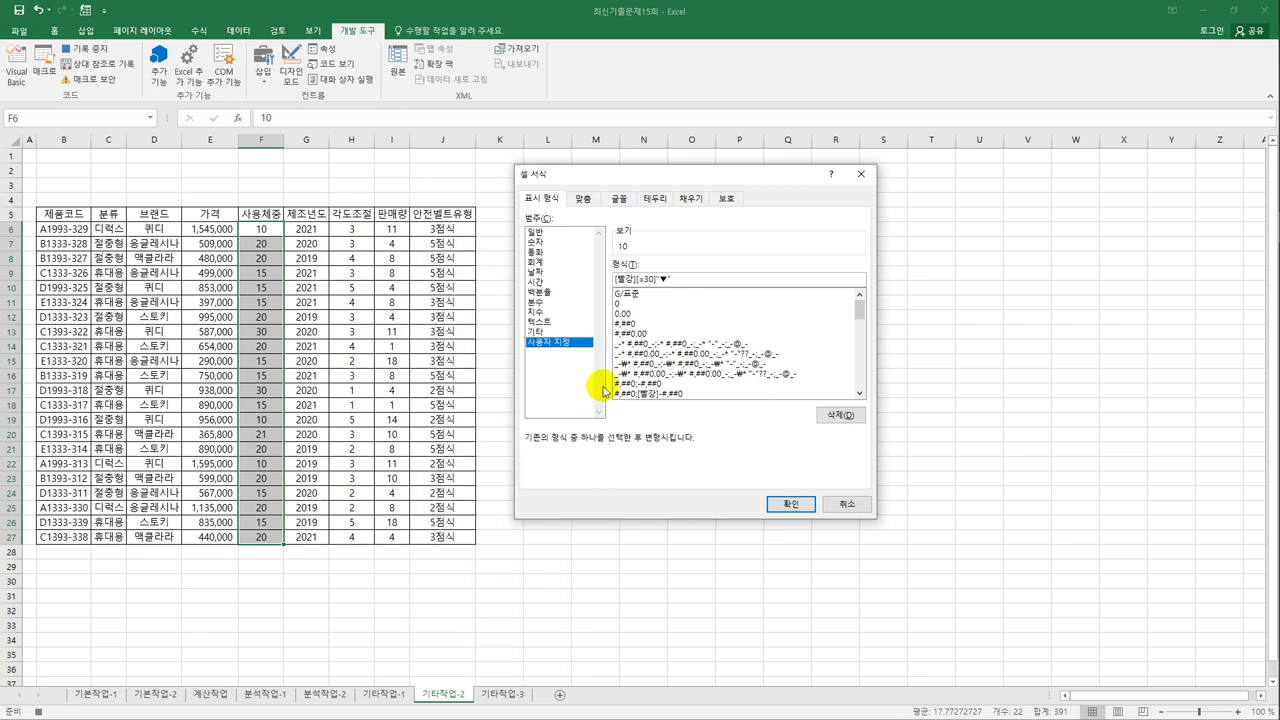
Add a second section ;[파랑][=10]"▼" to the custom number format
{"action": "type", "text": ";[파랑][=10]"}
{"action": "left_click", "coordinate": [672, 279]}
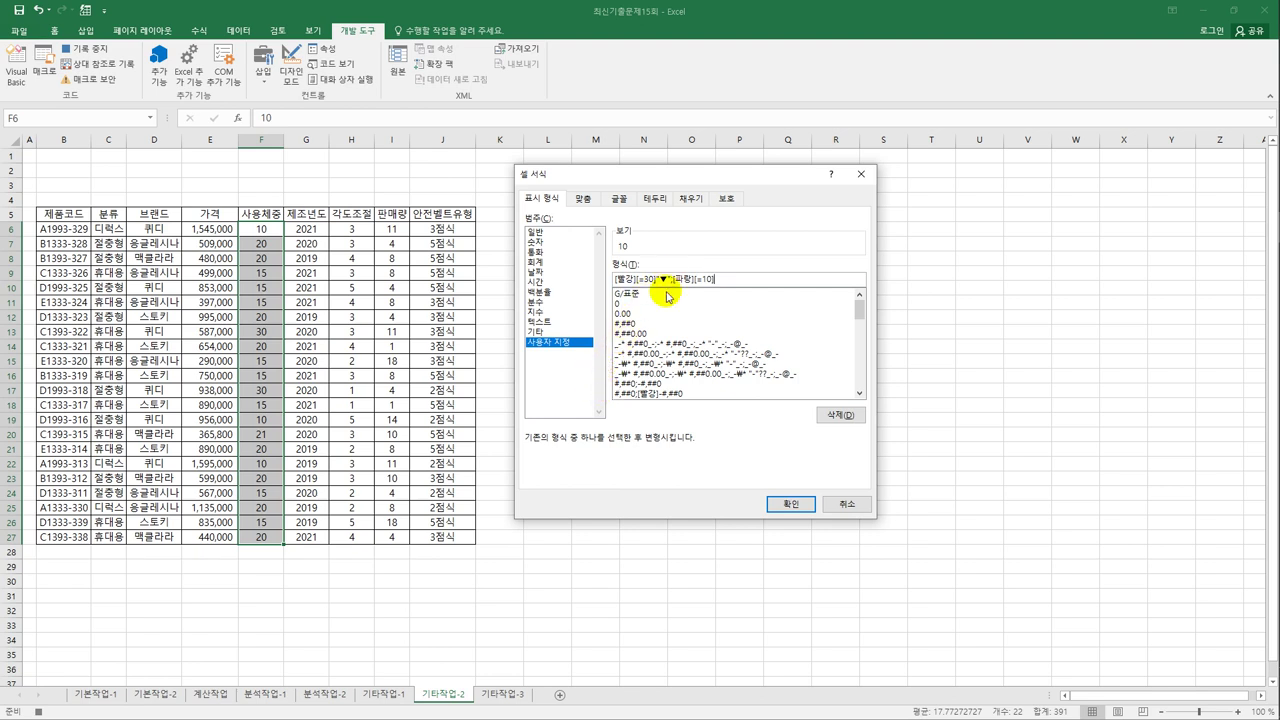
{"action": "type", "text": "\"ㅁ"}
{"action": "key", "text": "Hangul_Hanja"}
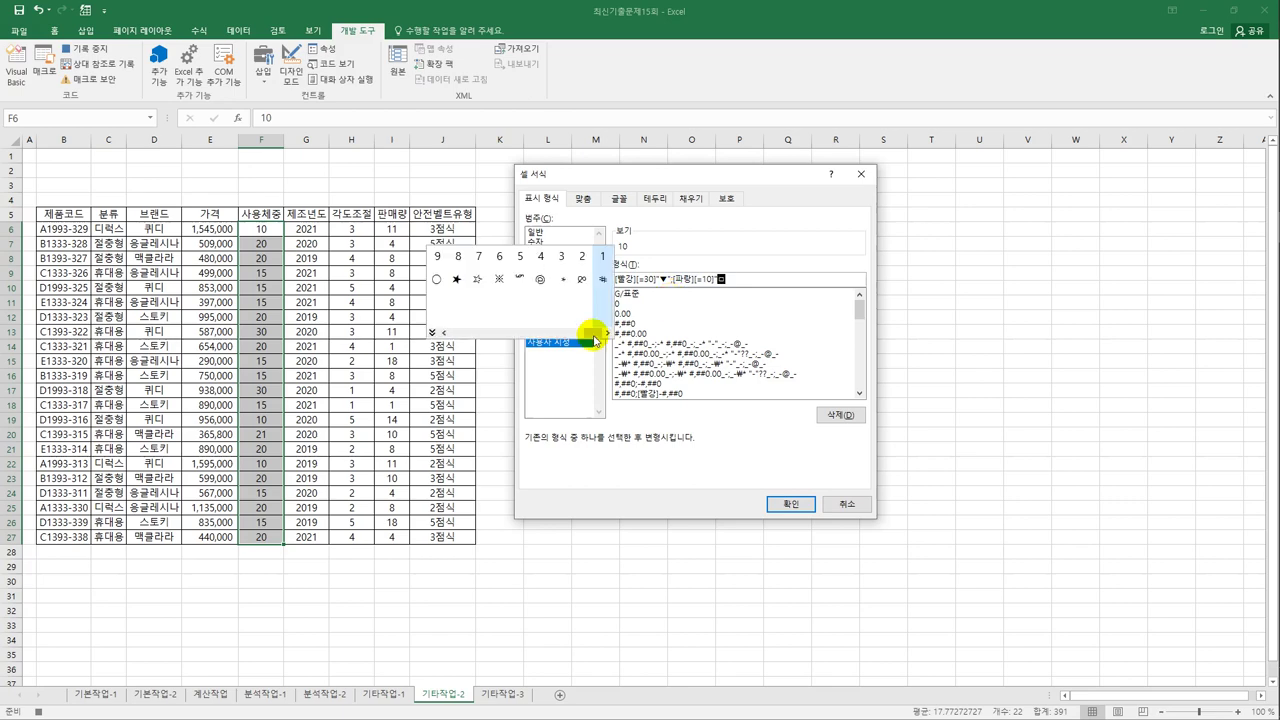
{"action": "left_click", "coordinate": [432, 333]}
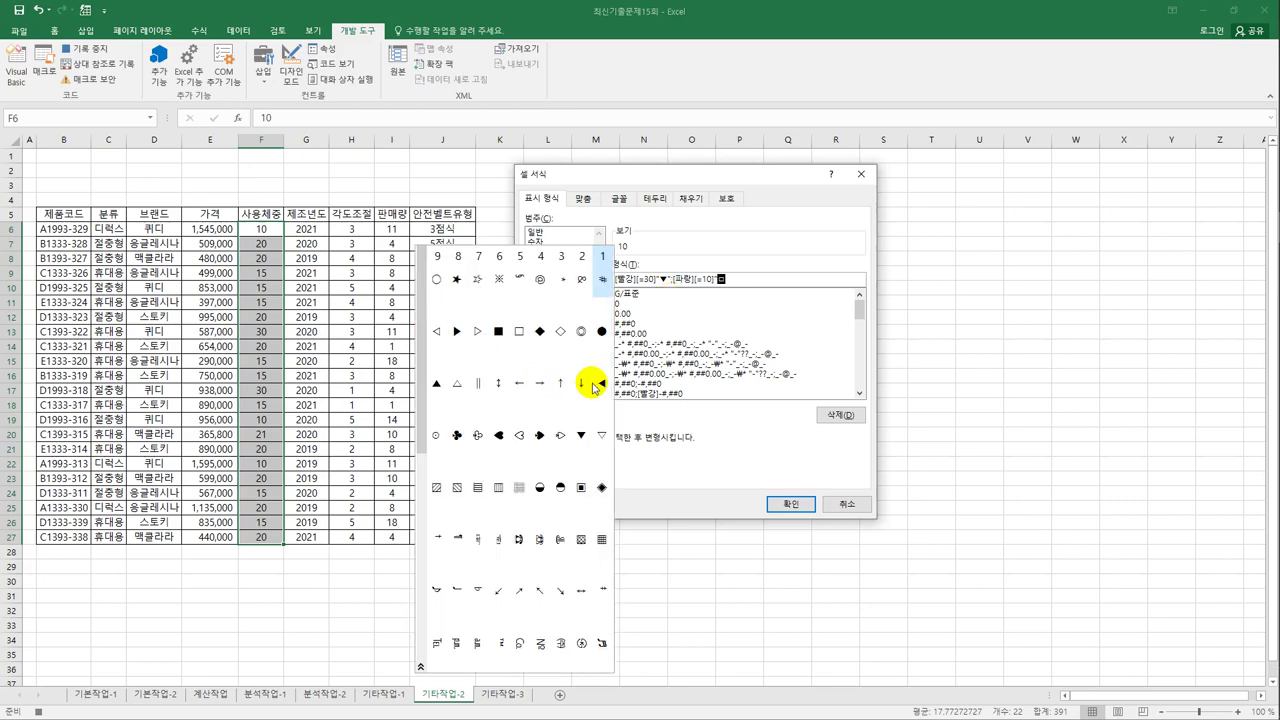
{"action": "left_click", "coordinate": [596, 384]}
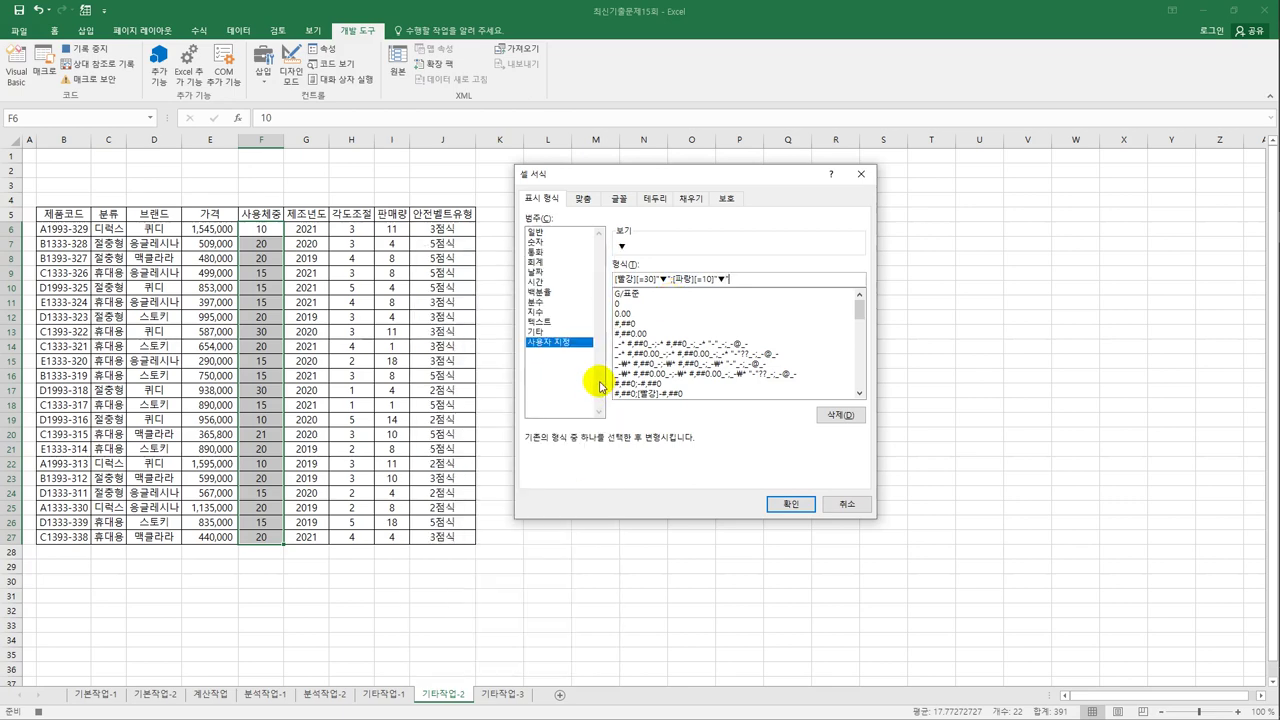
Replace the symbol in the [빨강][=30] section of the number format with "▲"
{"action": "left_click", "coordinate": [666, 279]}
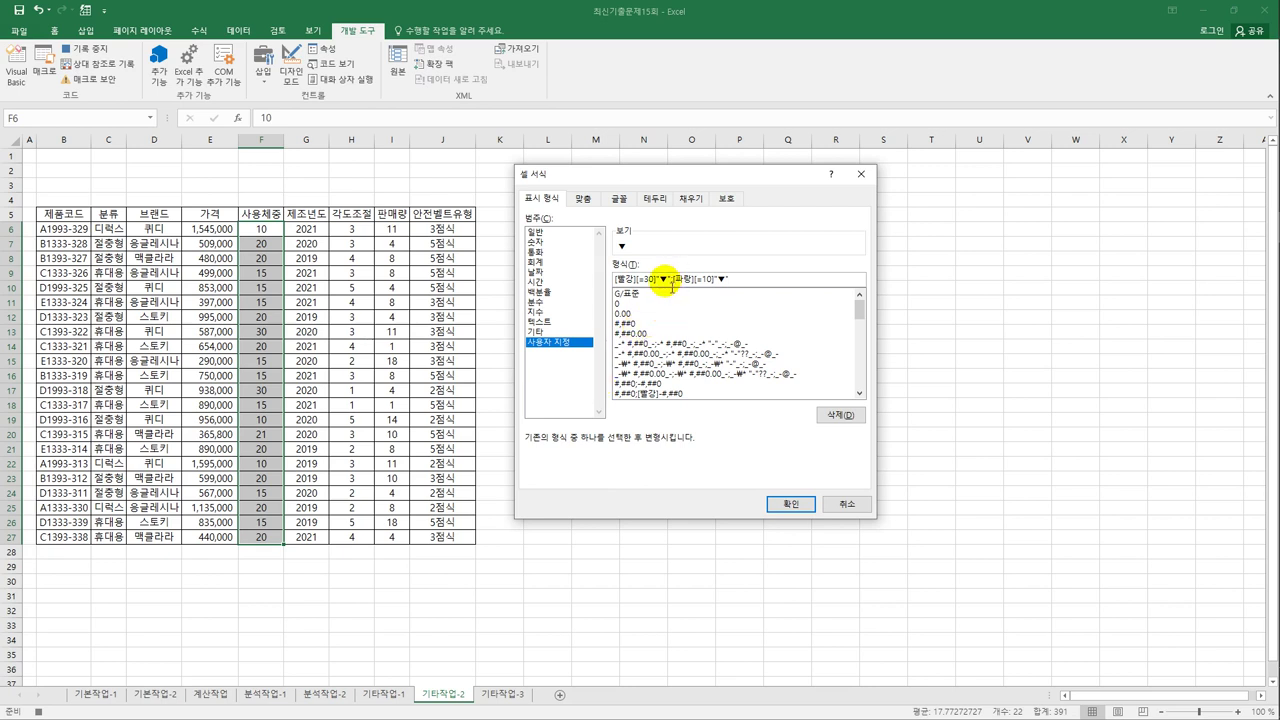
{"action": "key", "text": "BackSpace"}
{"action": "type", "text": "ㅁ"}
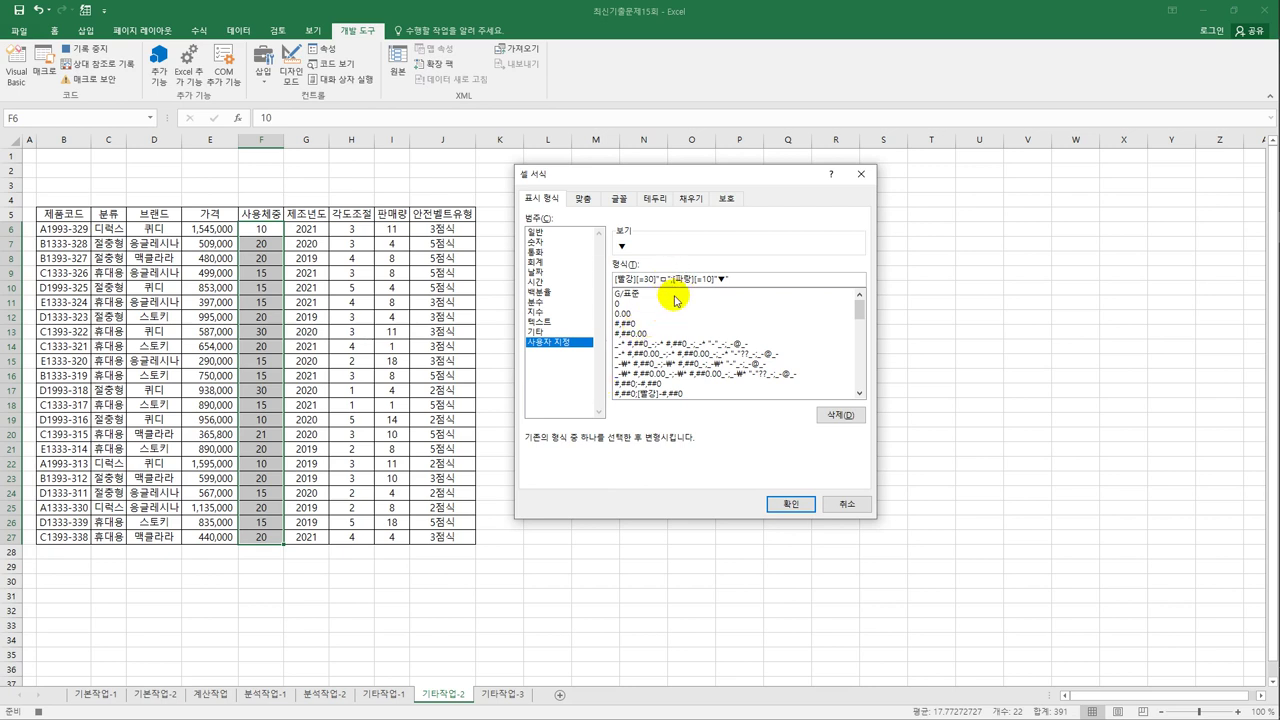
{"action": "key", "text": "Hangul_Hanja"}
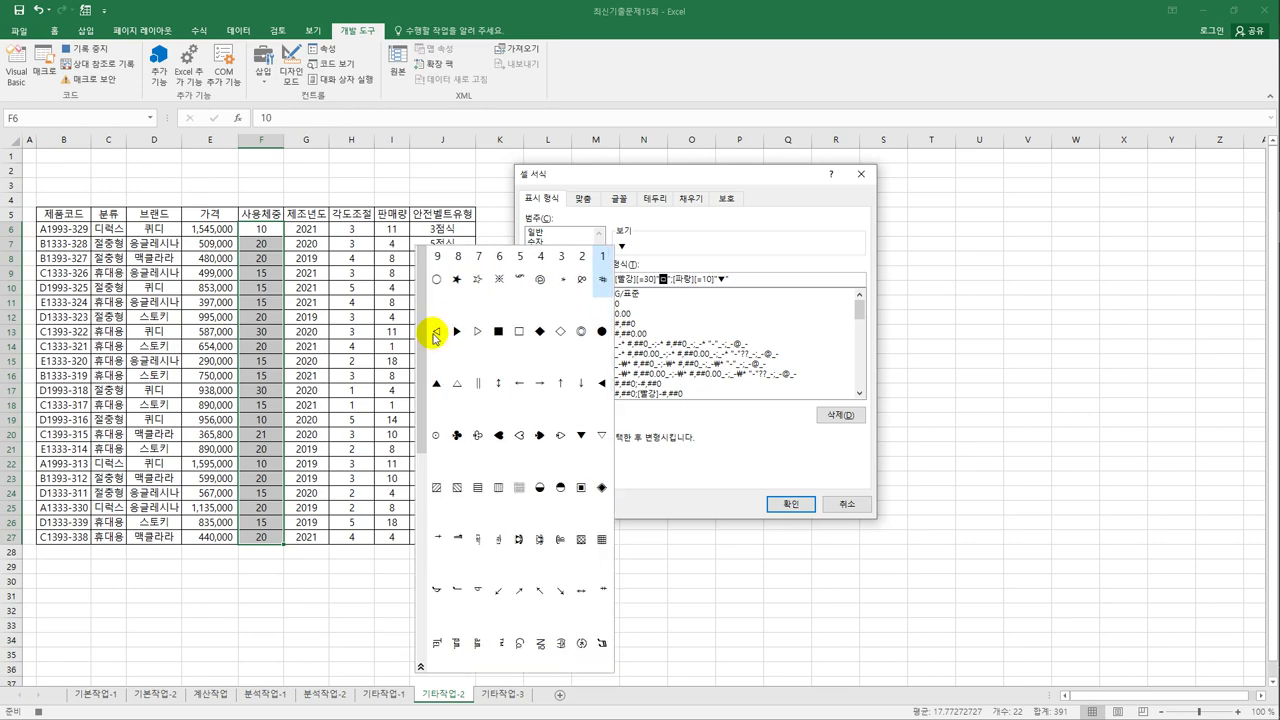
{"action": "key", "text": "Tab"}
{"action": "left_click", "coordinate": [452, 332]}
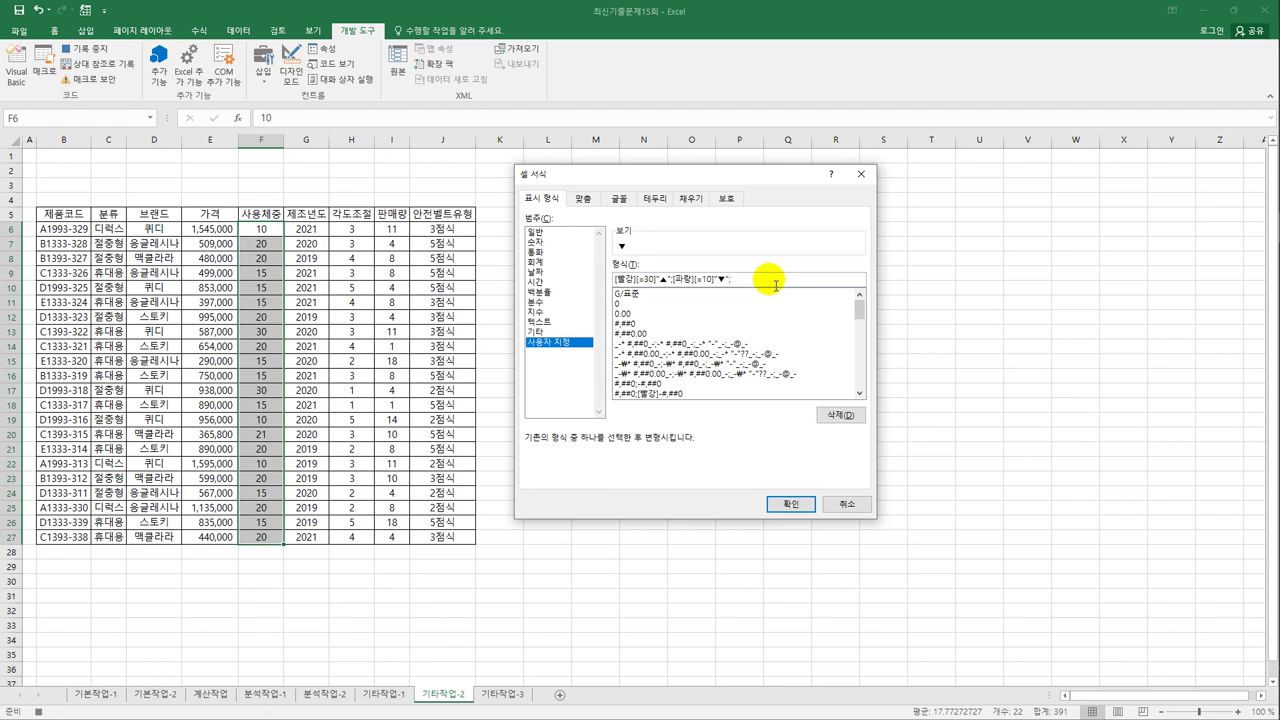
Complete the custom format with ;0, apply it to F6:F27, and stop recording the macro
{"action": "type", "text": ";0"}
{"action": "left_click", "coordinate": [790, 503]}
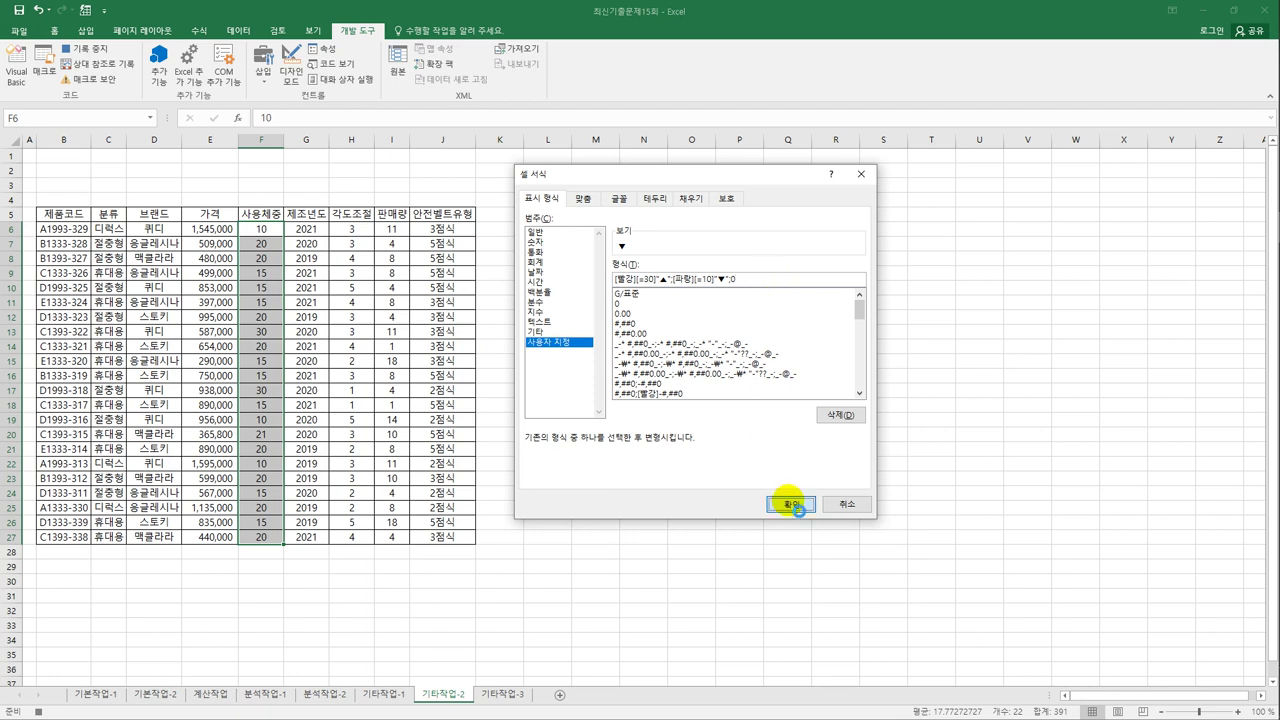
{"action": "left_click", "coordinate": [262, 229]}
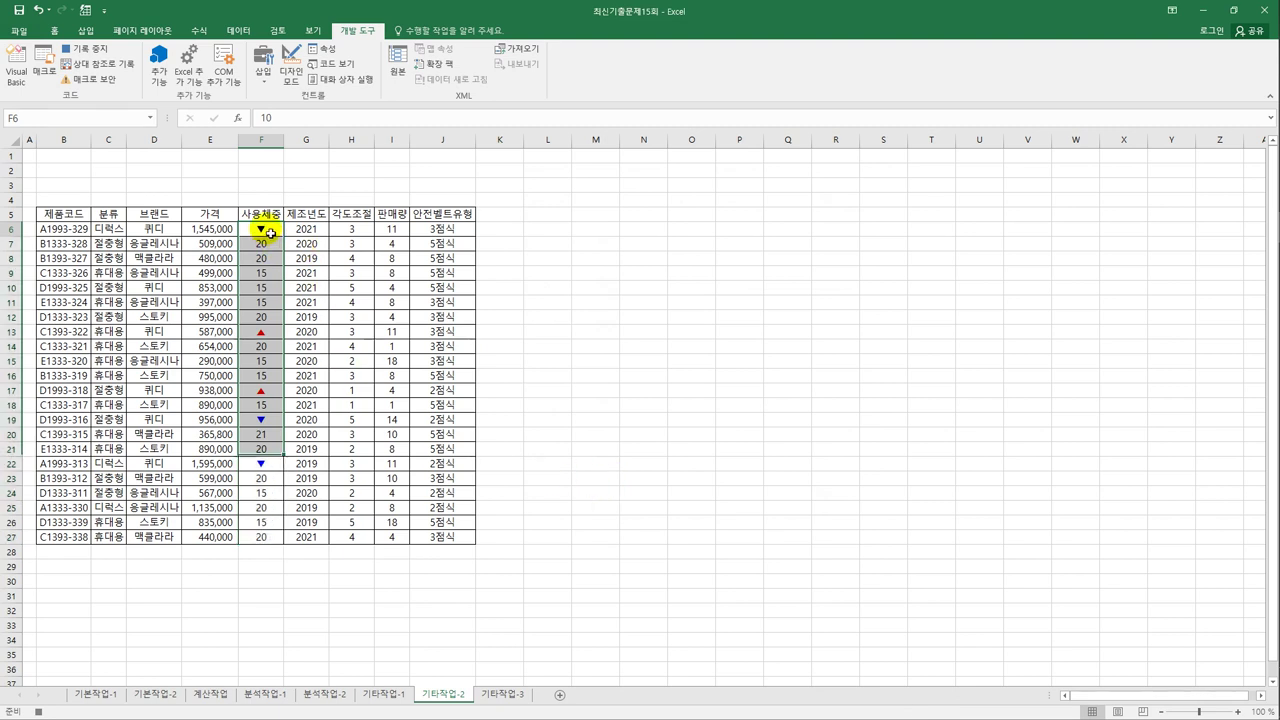
{"action": "left_click", "coordinate": [100, 49]}
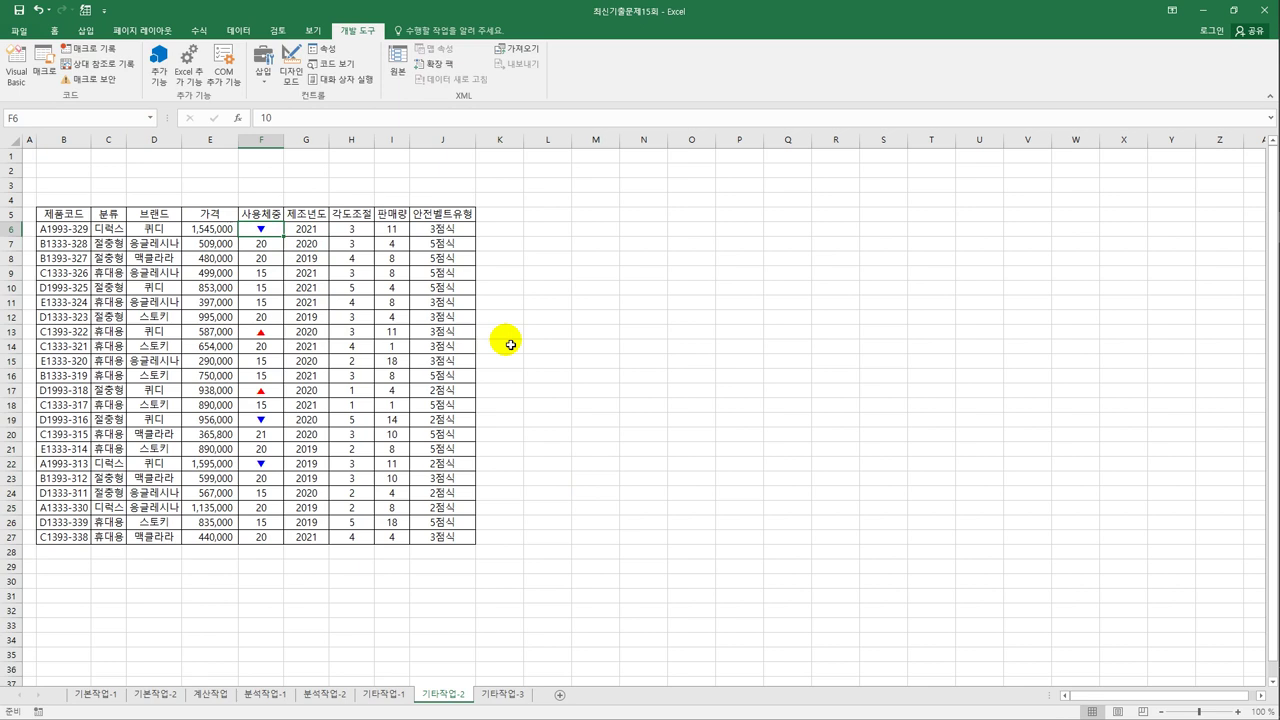
Draw a form-control button over C2:D3 assigned to the 상하서식 macro, and label it 상하서식
{"action": "left_click", "coordinate": [261, 62]}
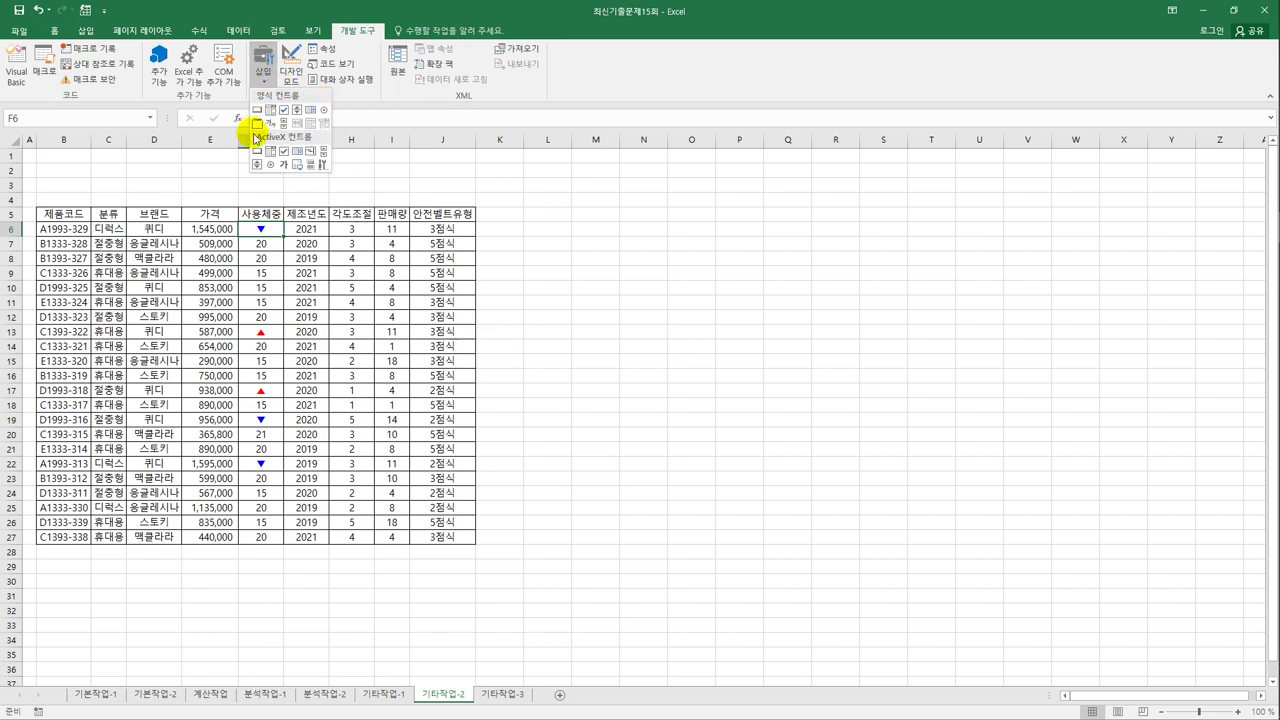
{"action": "left_click", "coordinate": [258, 111]}
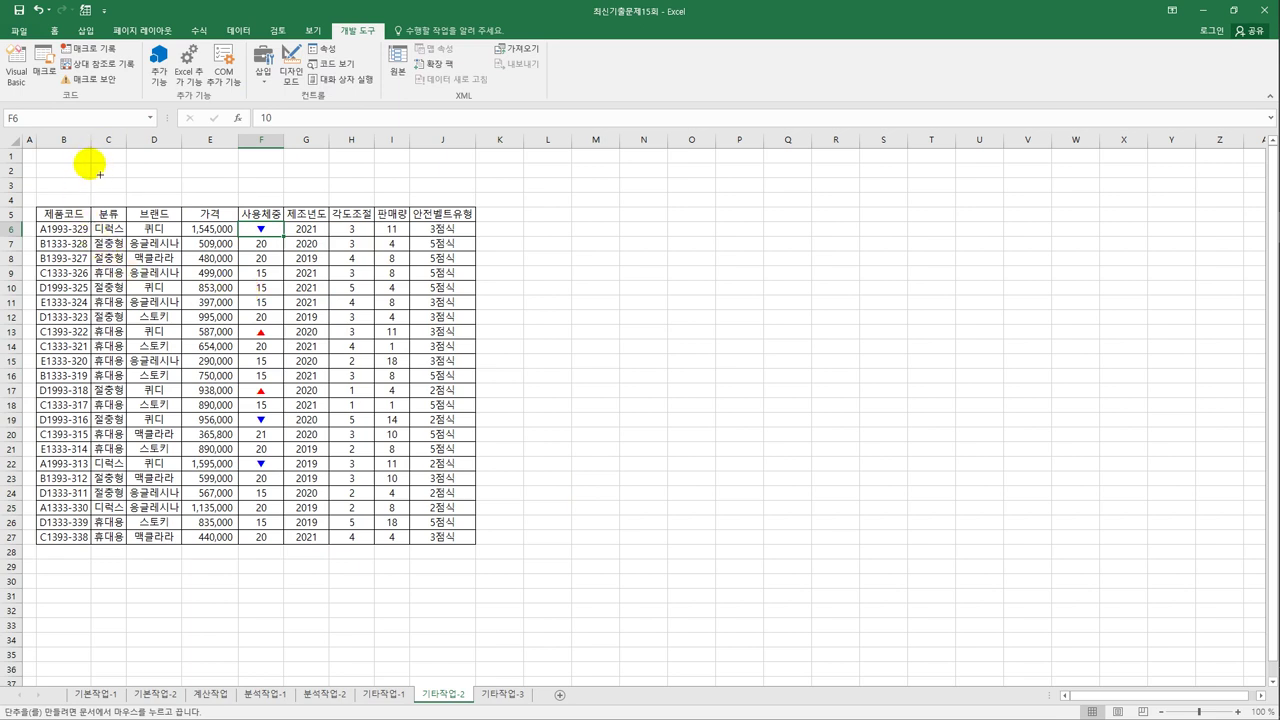
{"action": "left_click_drag", "start_coordinate": [100, 173], "coordinate": [181, 202]}
{"action": "left_click", "coordinate": [567, 207]}
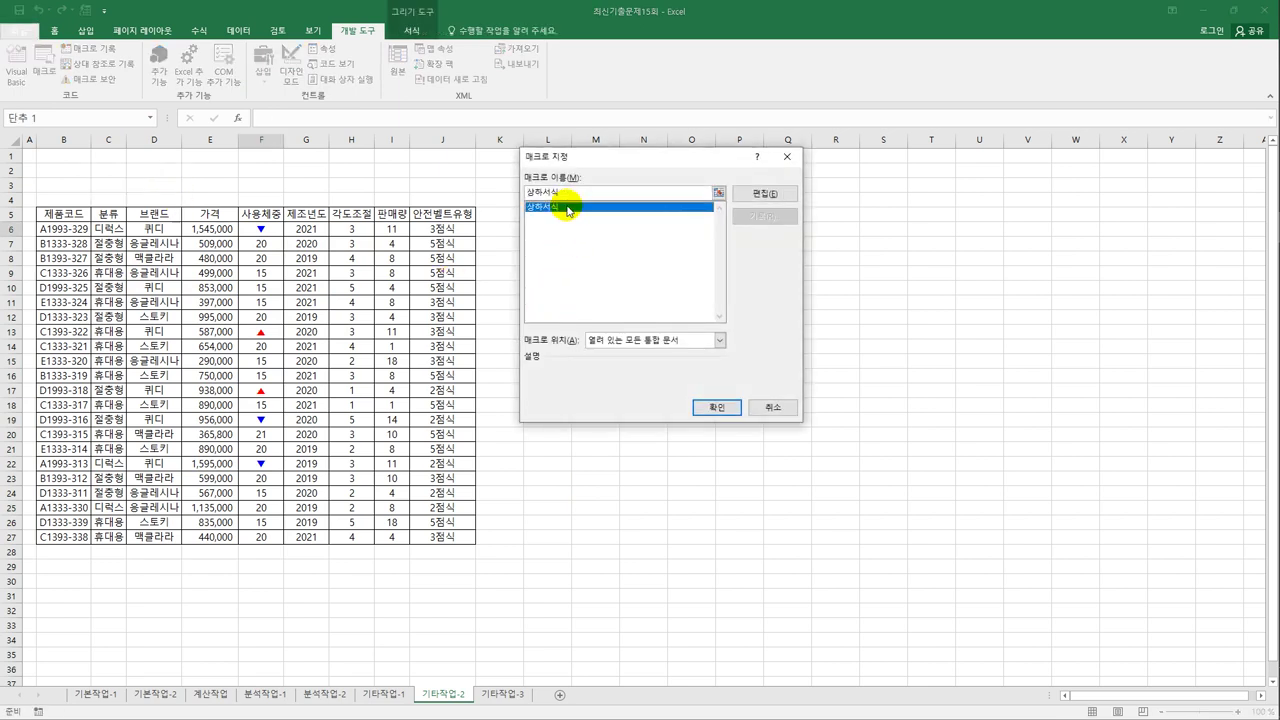
{"action": "left_click", "coordinate": [730, 408]}
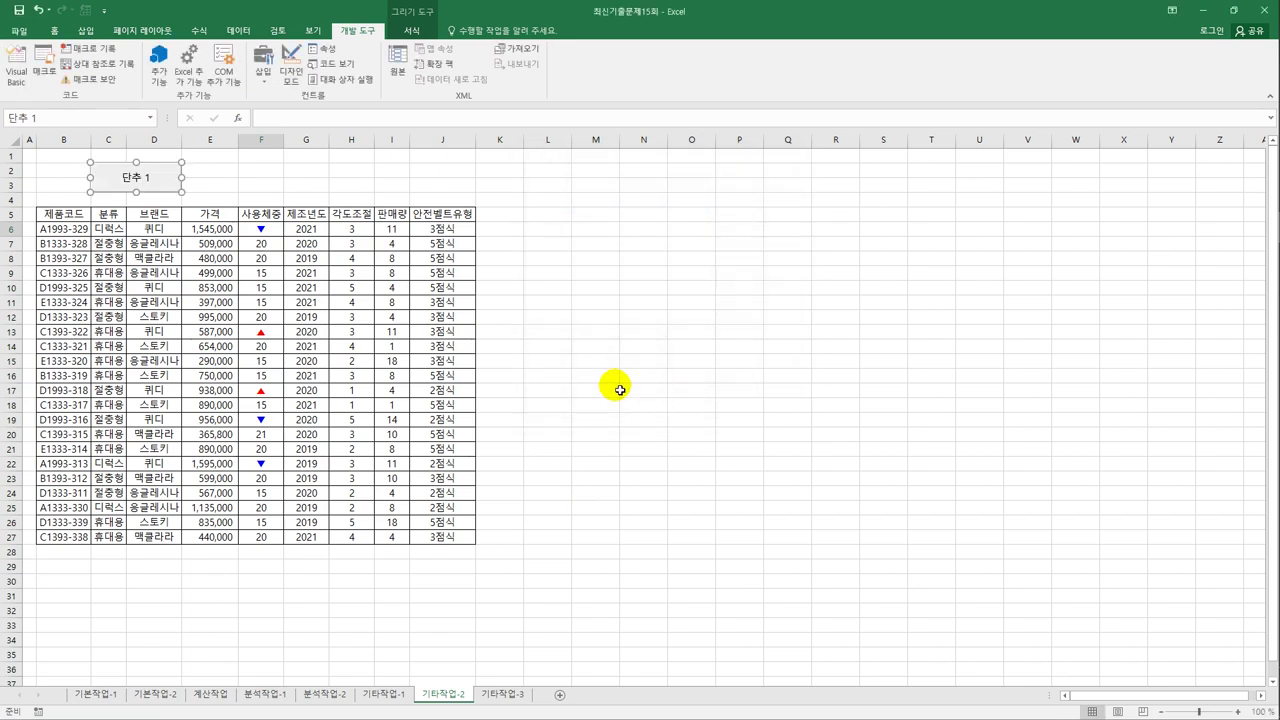
{"action": "type", "text": "상하"}
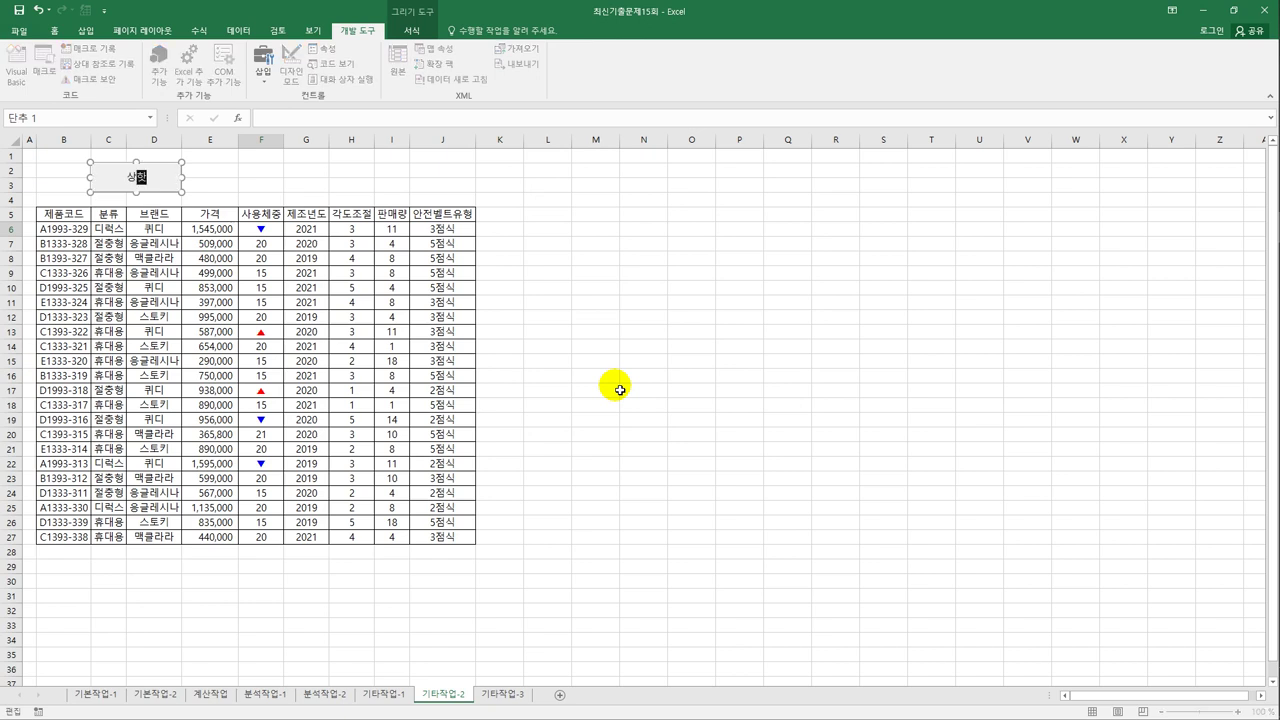
{"action": "type", "text": "서시ㄱ"}
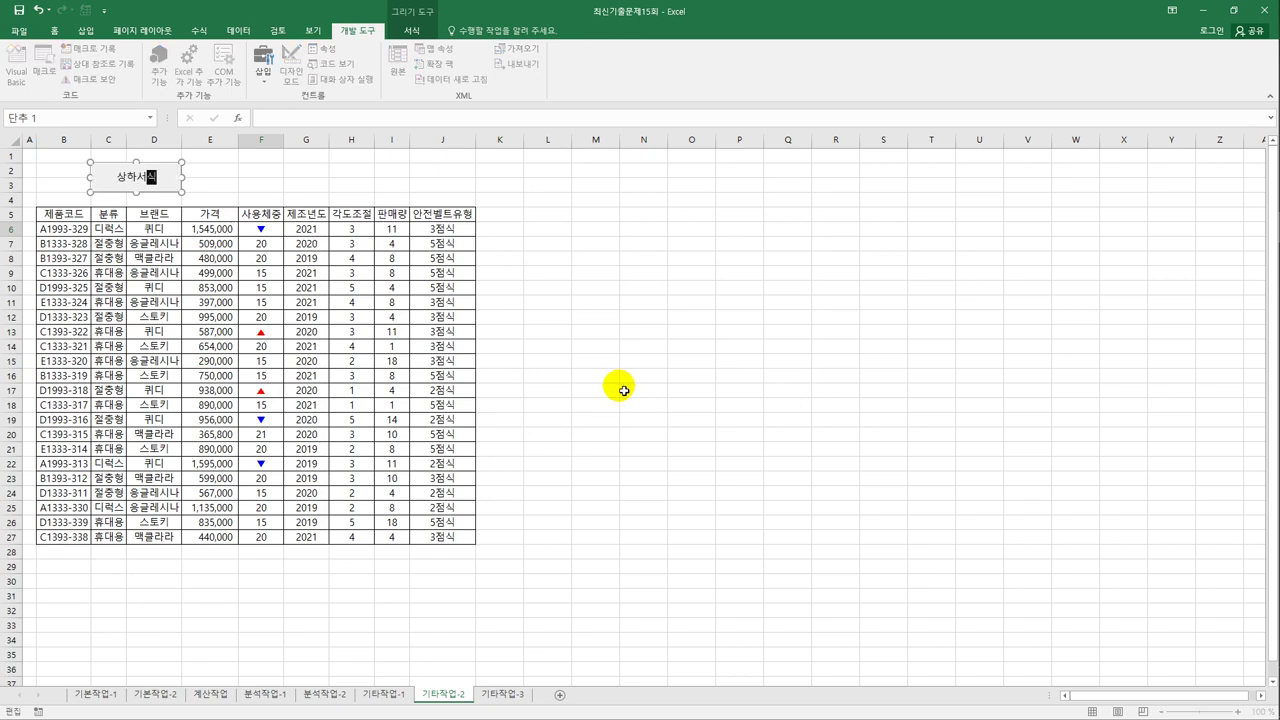
{"action": "left_click", "coordinate": [622, 302]}
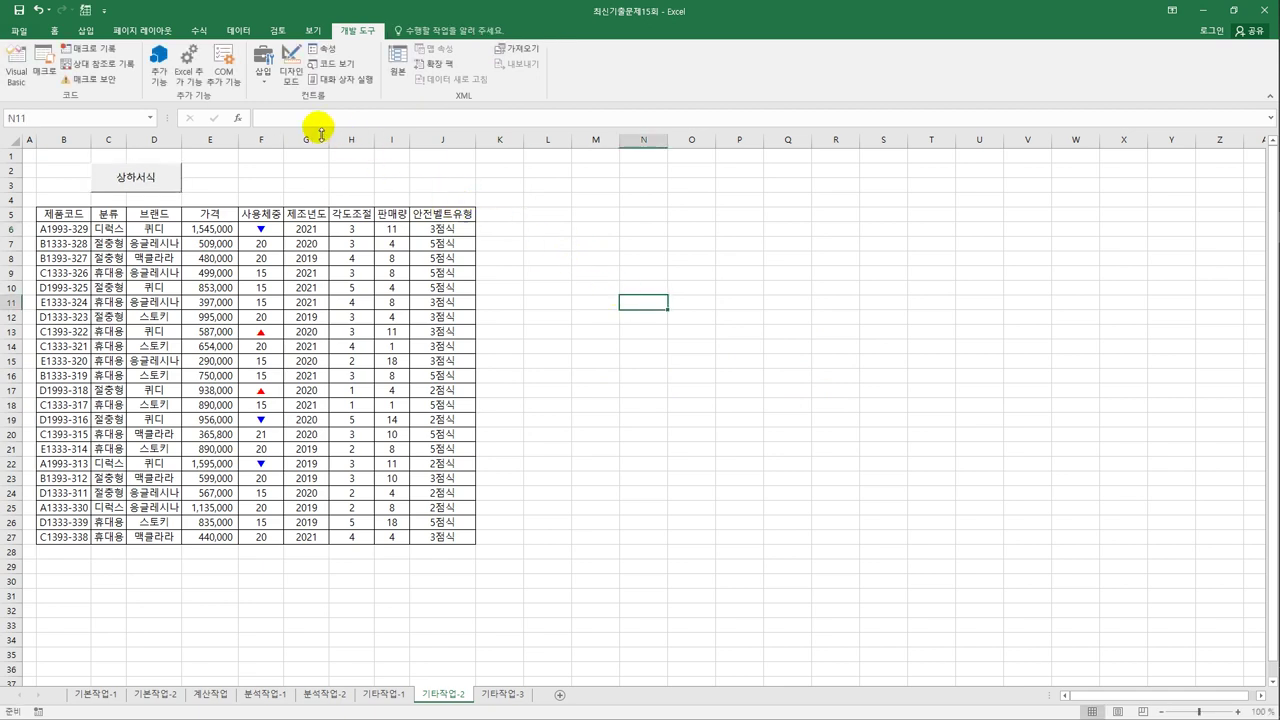
Start recording a new macro named 일반서식, stored in 현재 통합 문서
{"action": "left_click", "coordinate": [114, 52]}
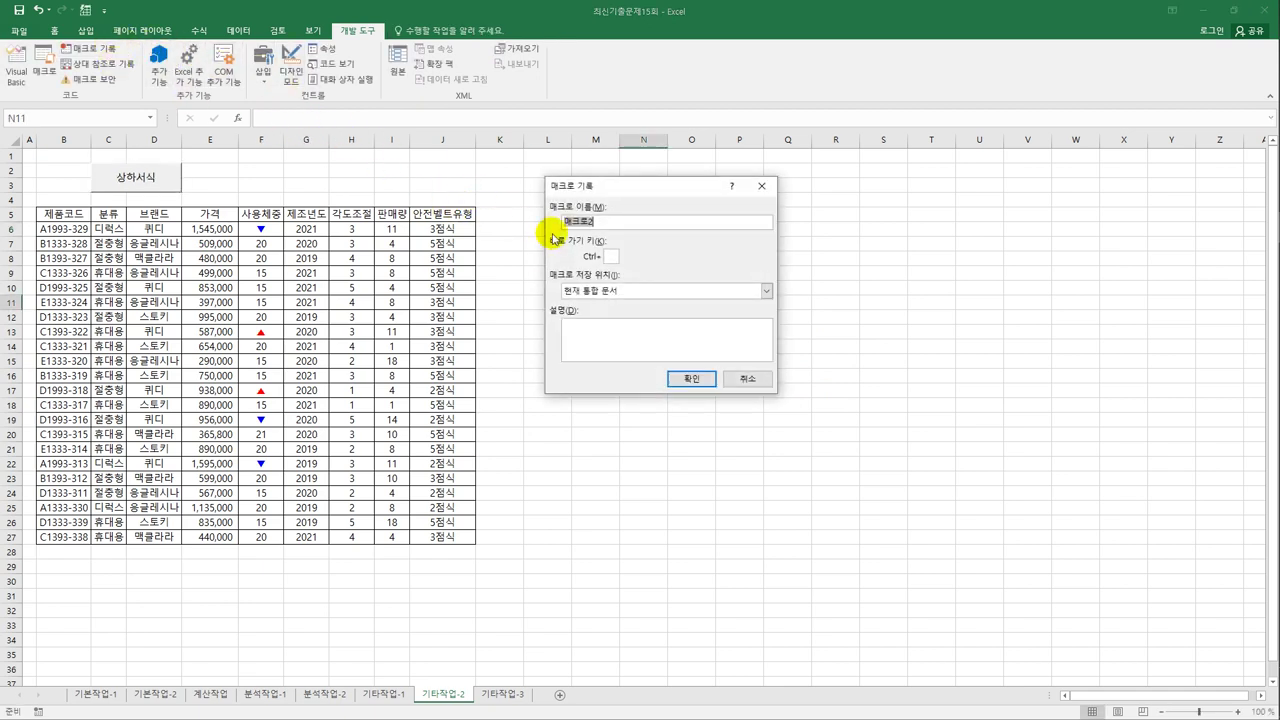
{"action": "type", "text": "일반서"}
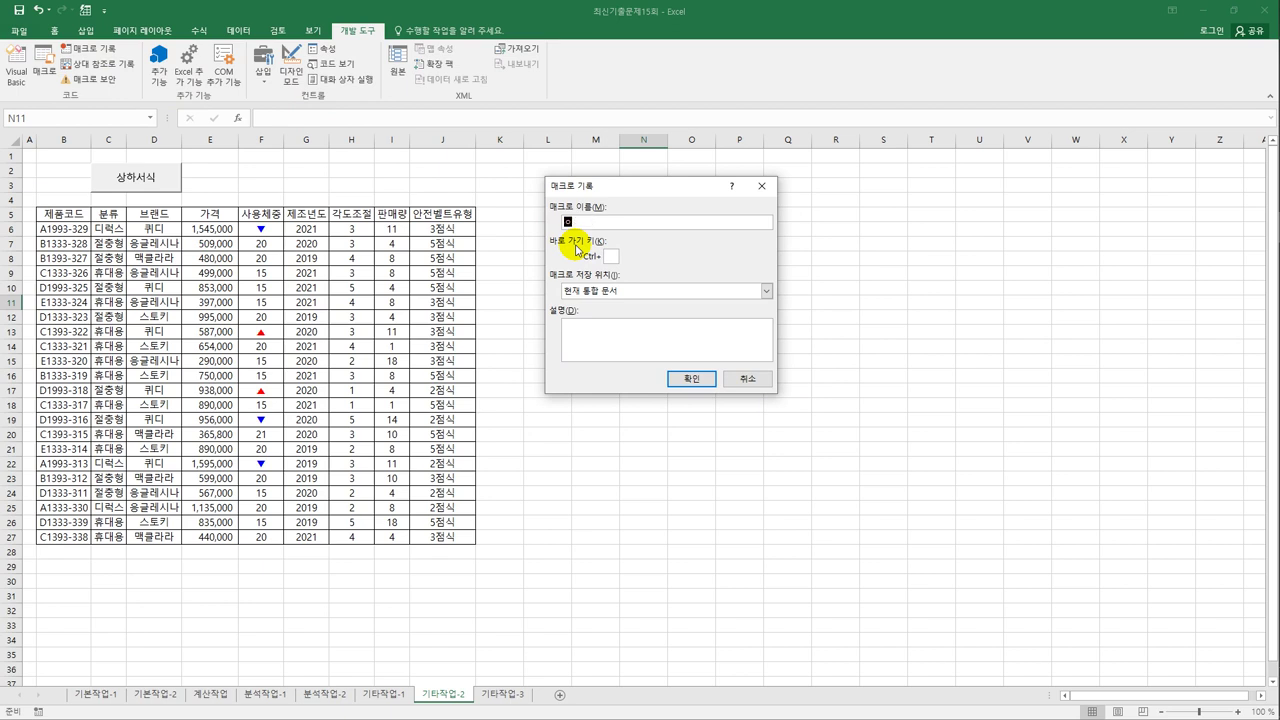
{"action": "type", "text": "식"}
{"action": "left_click", "coordinate": [689, 381]}
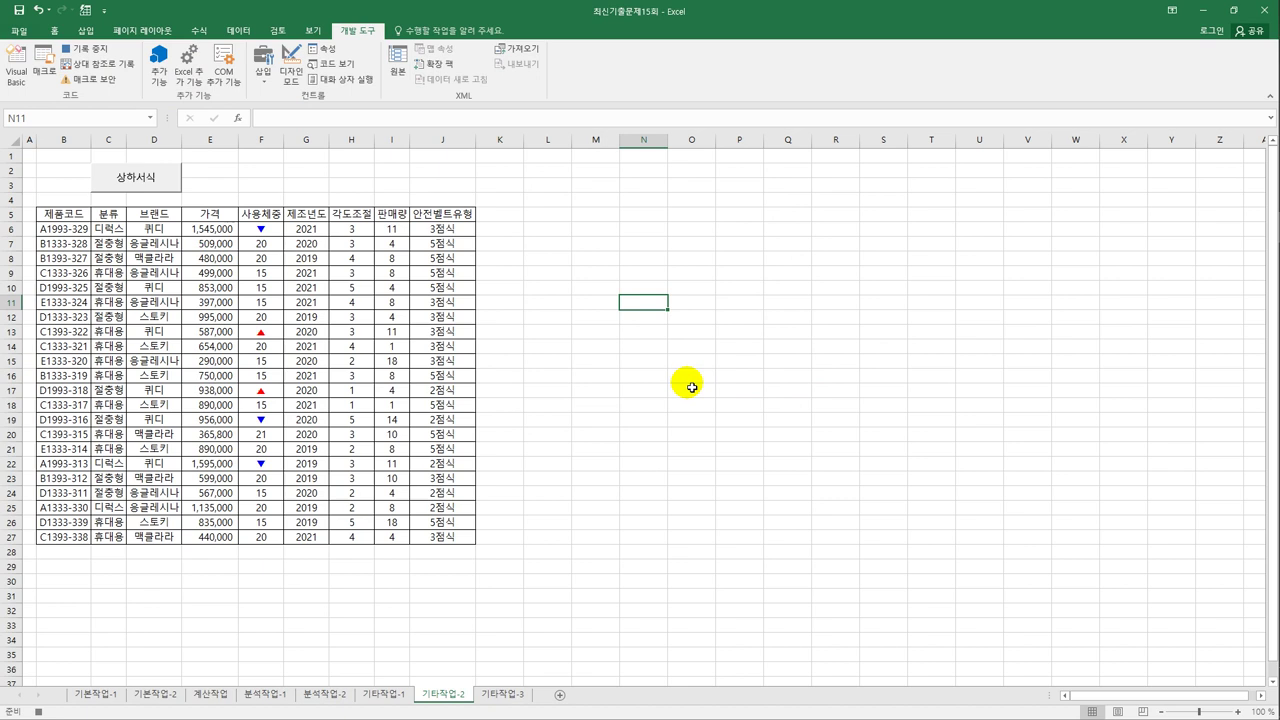
Apply the 일반 number format to the 사용체중 values in F6:F27 and stop recording the macro
{"action": "left_click_drag", "start_coordinate": [262, 230], "coordinate": [256, 541]}
{"action": "right_click", "coordinate": [270, 330]}
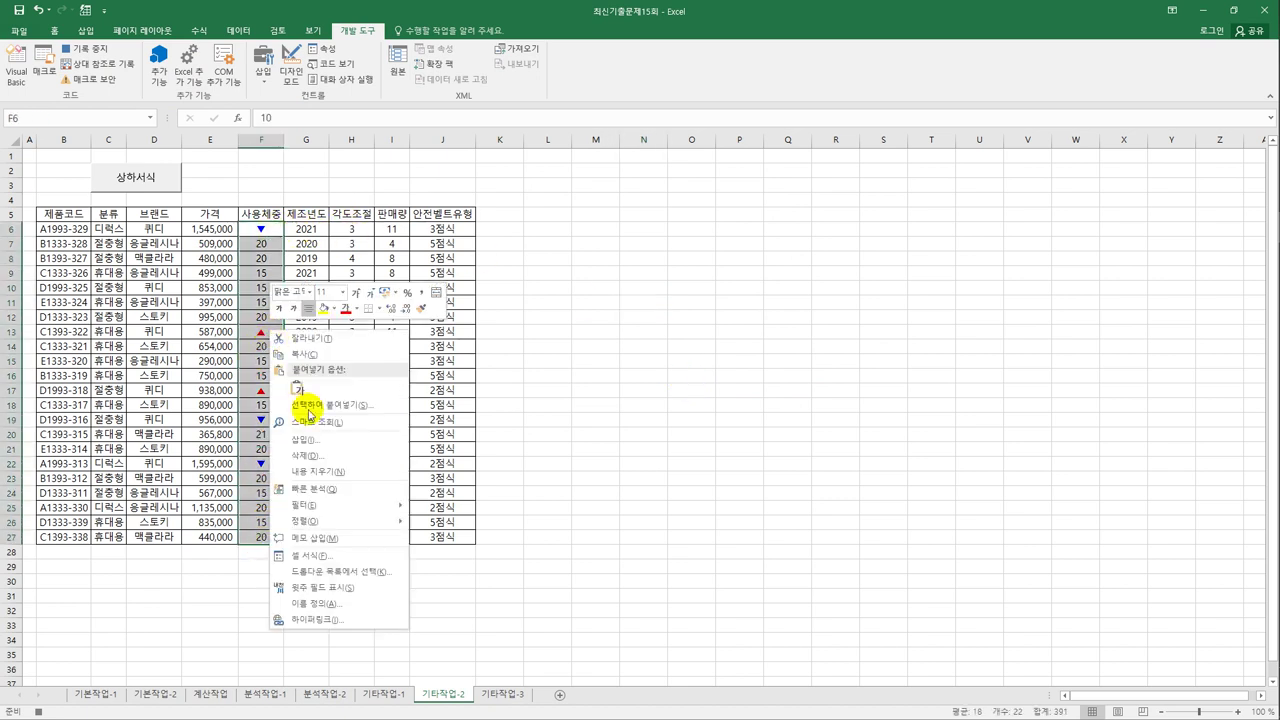
{"action": "left_click", "coordinate": [320, 556]}
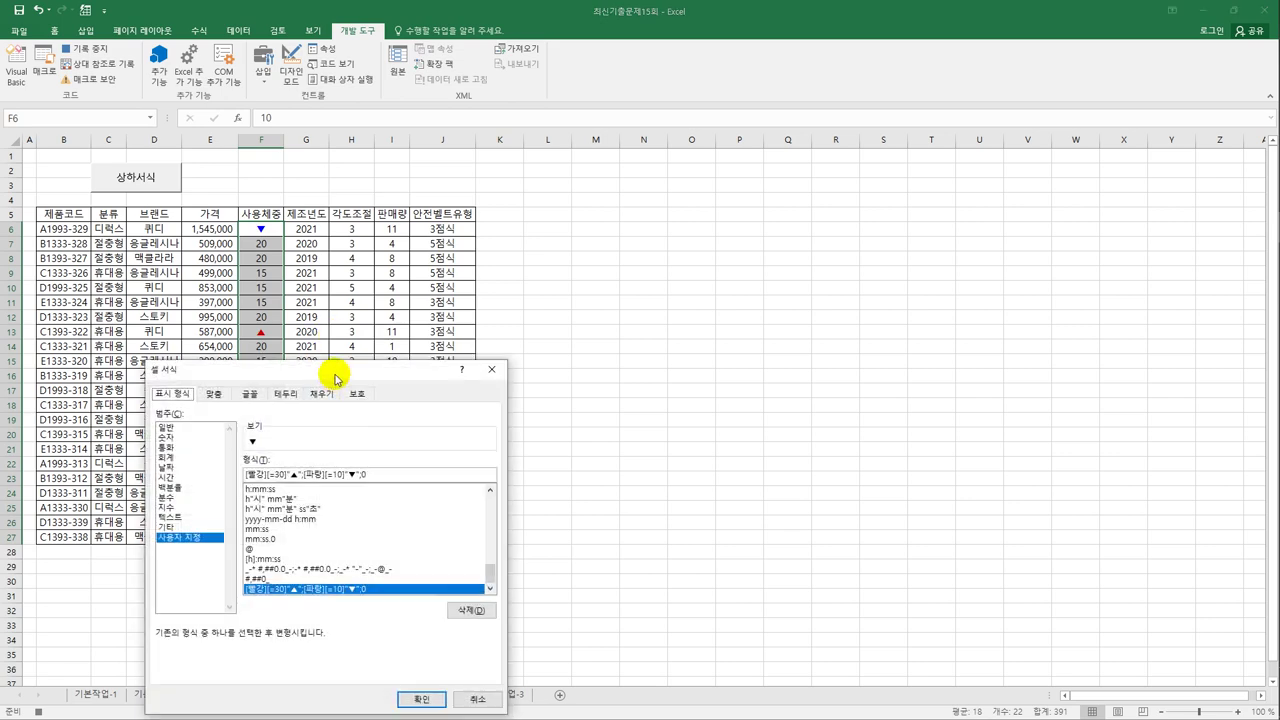
{"action": "left_click_drag", "start_coordinate": [336, 378], "coordinate": [738, 178]}
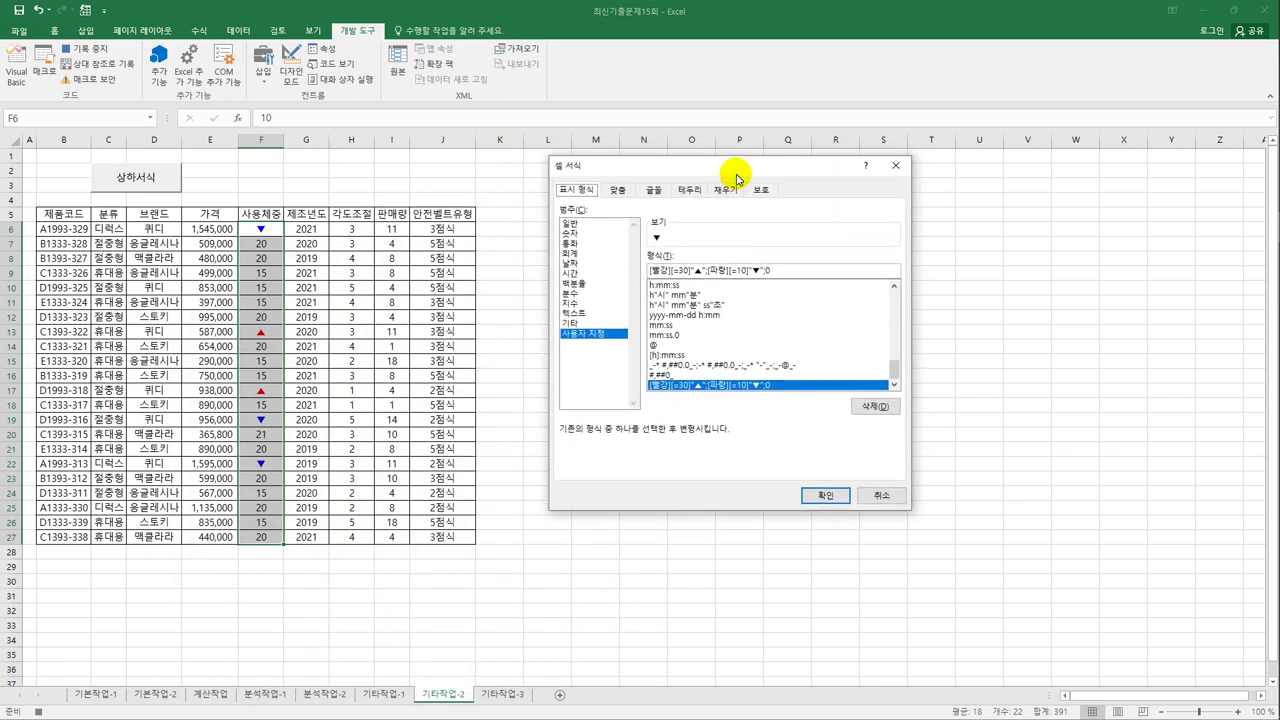
{"action": "left_click", "coordinate": [569, 223]}
{"action": "left_click", "coordinate": [818, 495]}
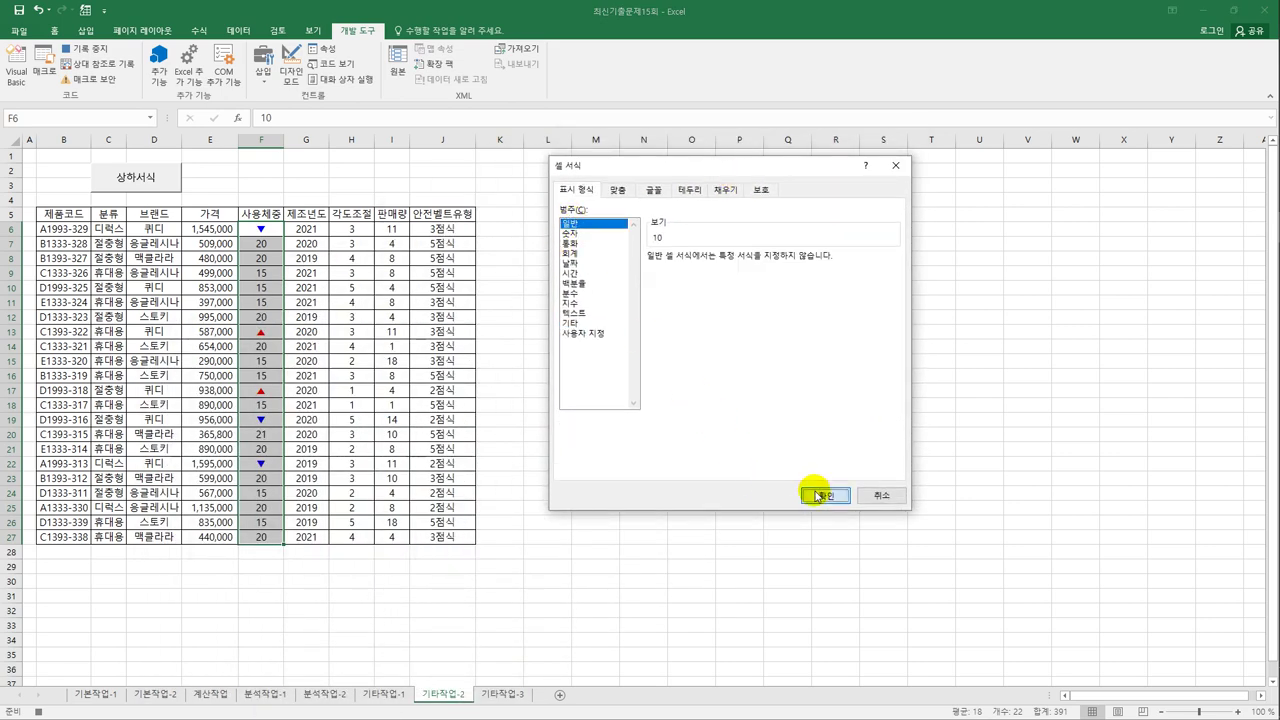
{"action": "left_click", "coordinate": [263, 229]}
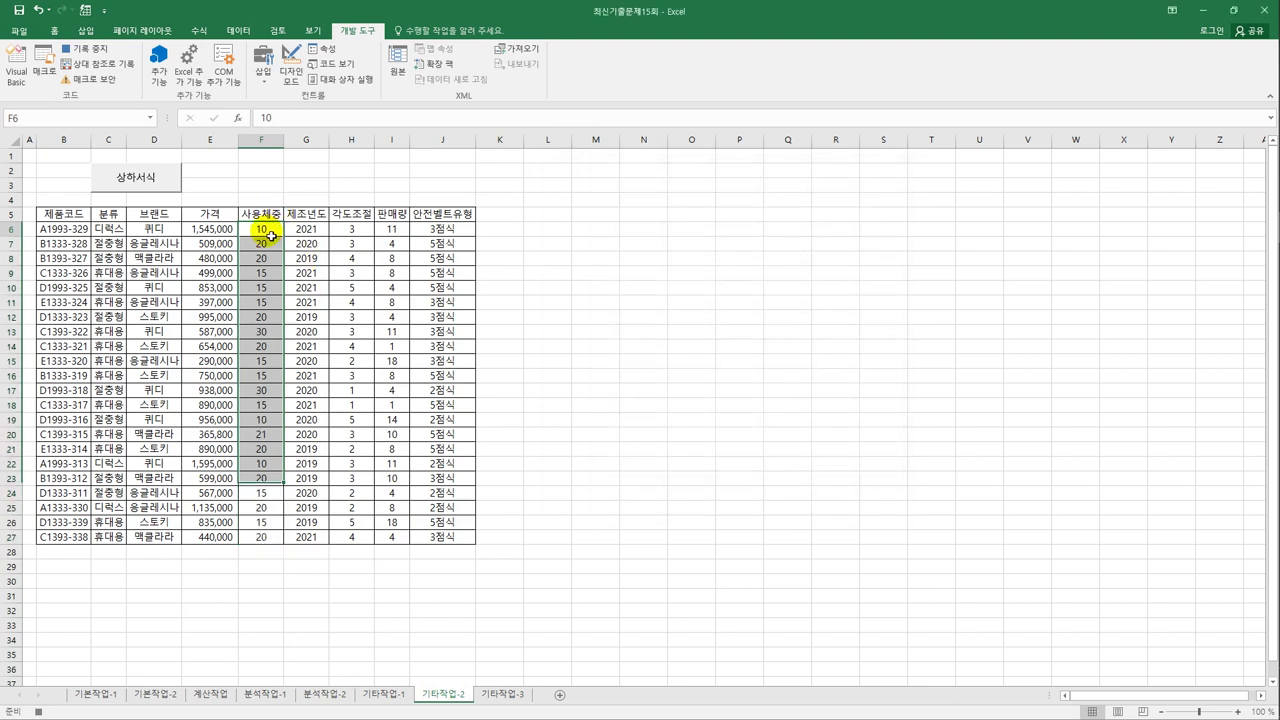
{"action": "left_click", "coordinate": [86, 48]}
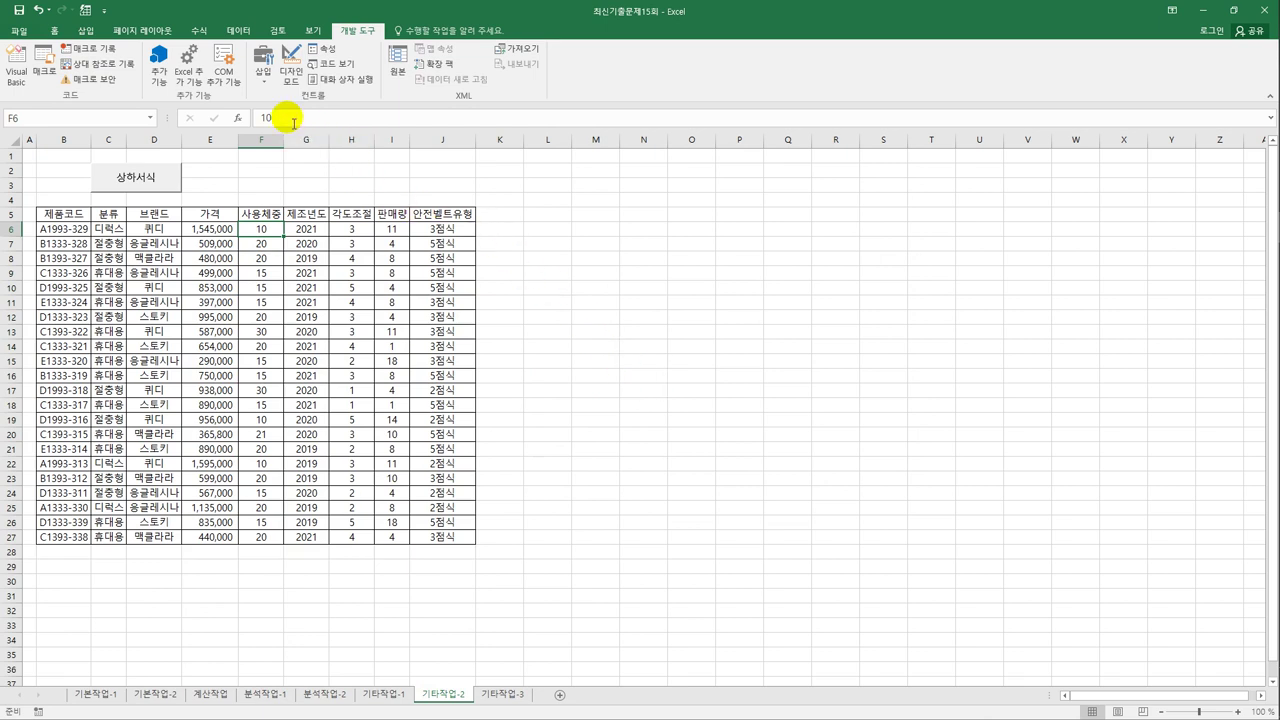
Draw a form-control button over H2:I3 assigned to the 일반서식 macro, and label it 일반서식
{"action": "left_click", "coordinate": [262, 72]}
{"action": "left_click", "coordinate": [258, 109]}
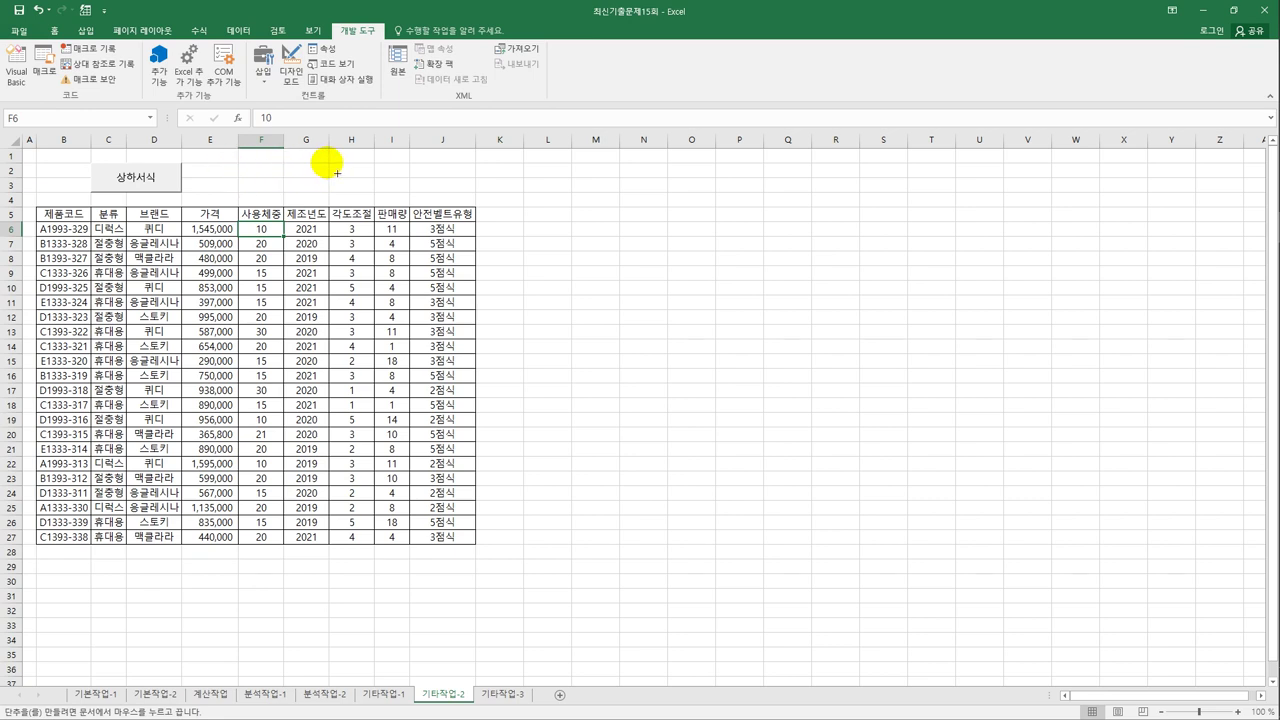
{"action": "left_click_drag", "start_coordinate": [333, 166], "coordinate": [408, 200]}
{"action": "left_click", "coordinate": [580, 215]}
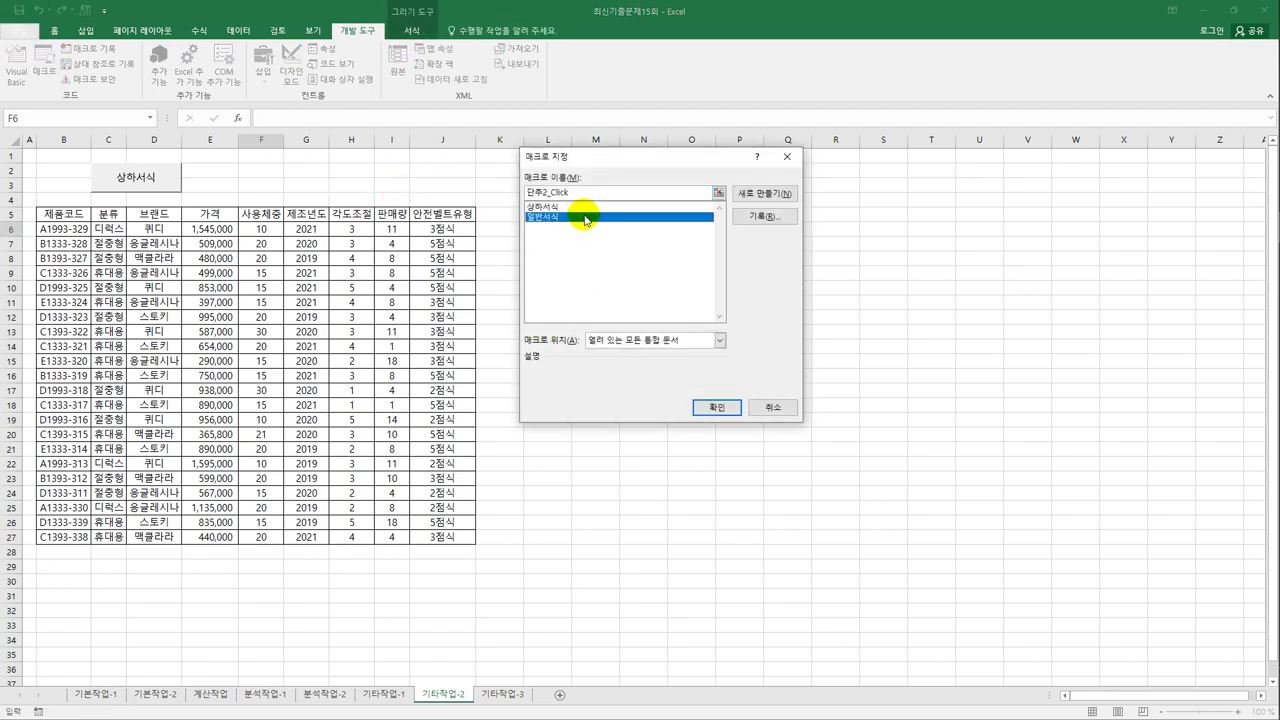
{"action": "left_click", "coordinate": [710, 405]}
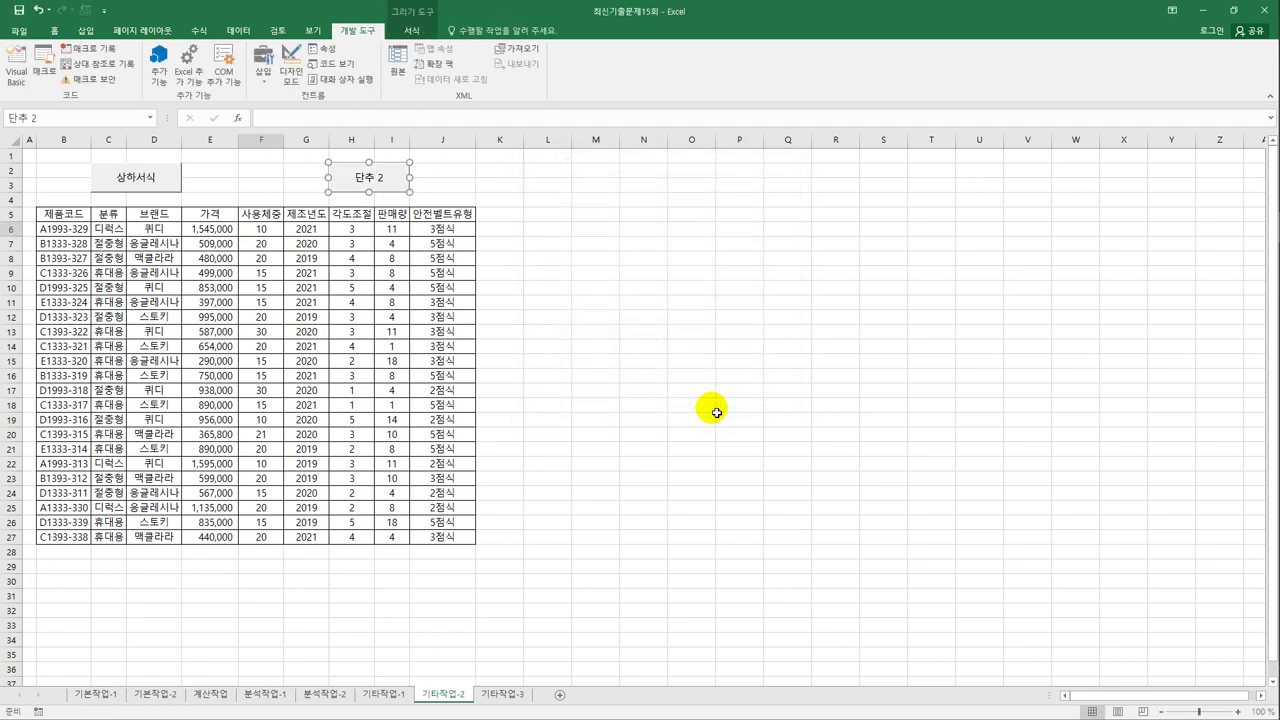
{"action": "type", "text": "일반서시"}
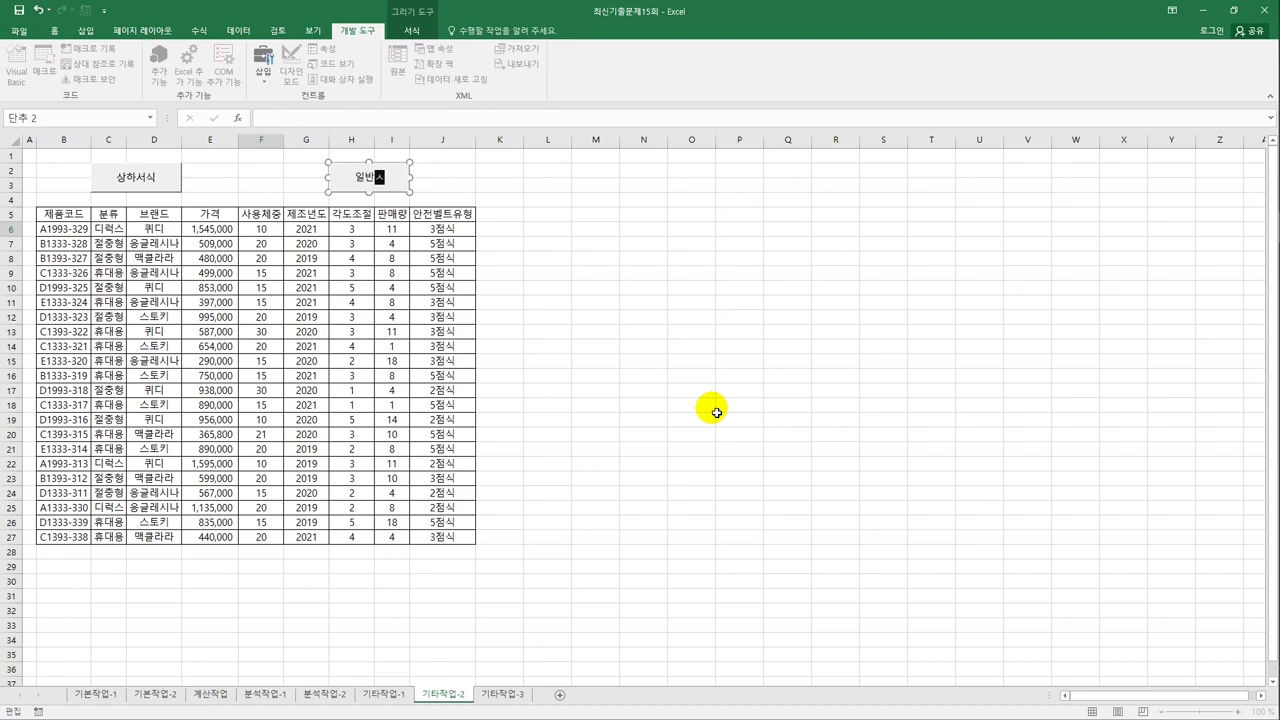
{"action": "type", "text": "ㄱ"}
{"action": "left_click", "coordinate": [717, 412]}
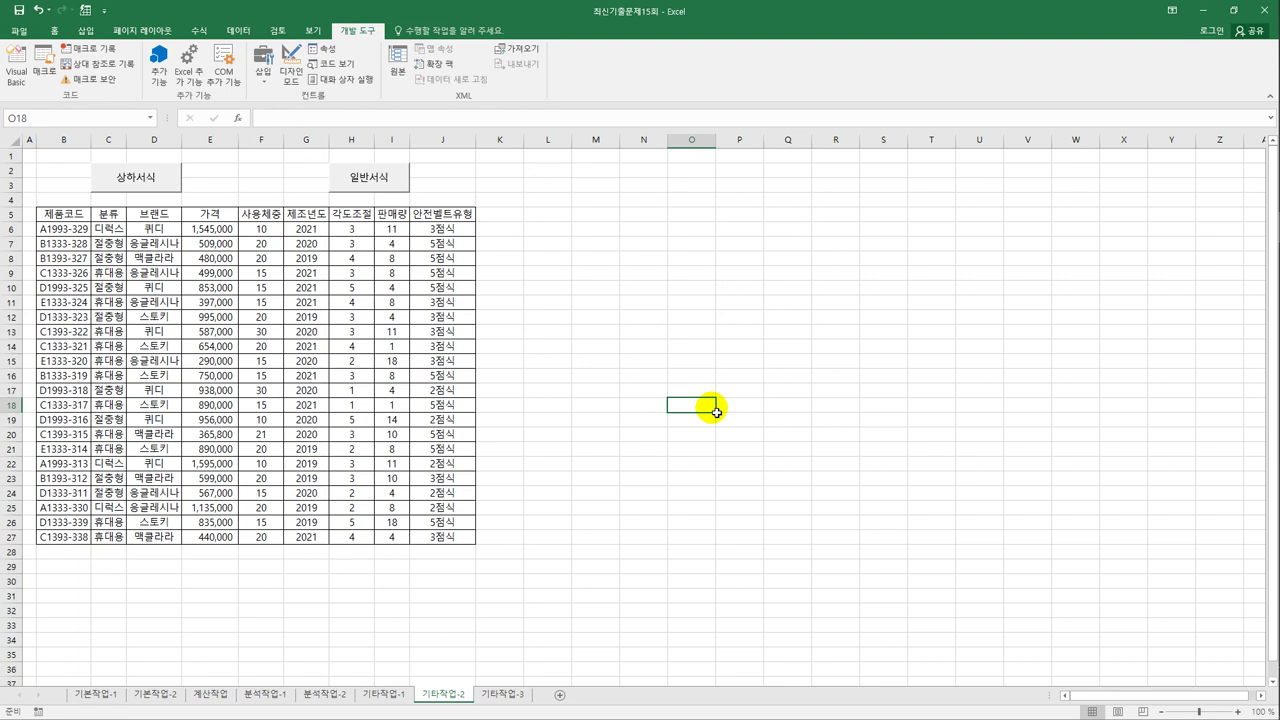
On the 기타작업-3 sheet, turn on design mode and open the click event procedure of the 제품검색 button
{"action": "left_click", "coordinate": [525, 694]}
{"action": "left_click", "coordinate": [662, 434]}
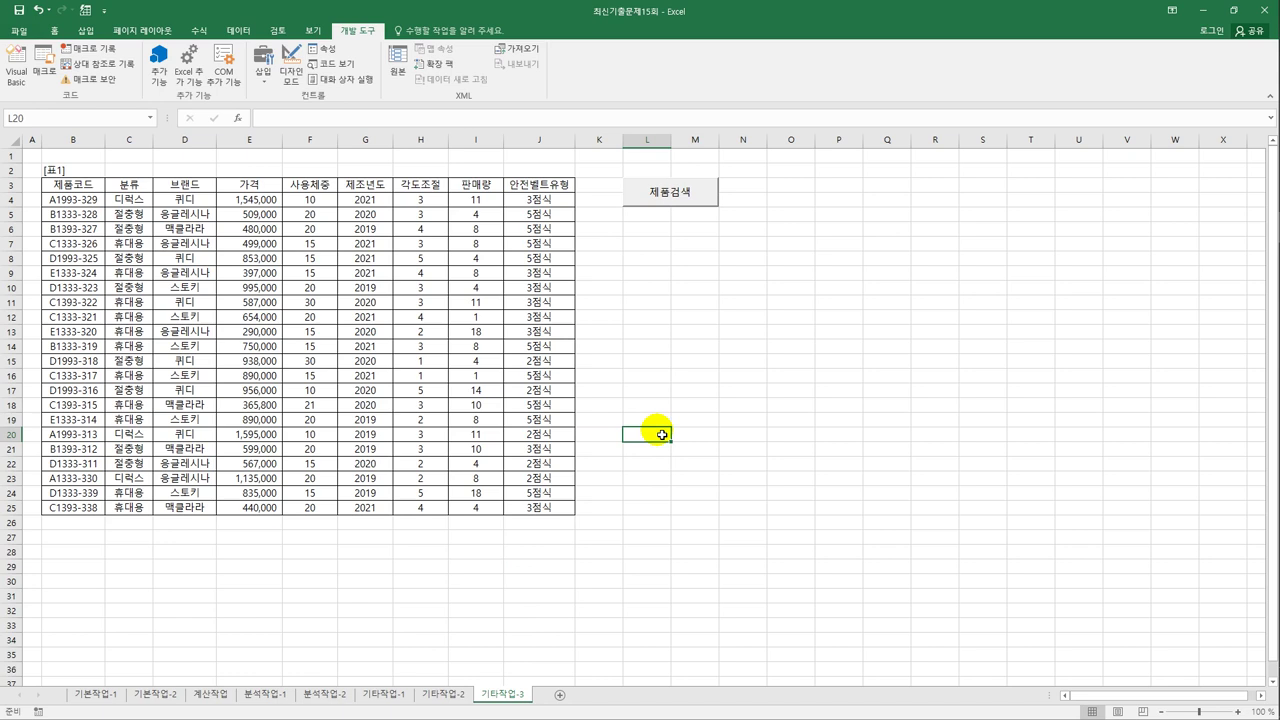
{"action": "left_click", "coordinate": [293, 76]}
{"action": "left_click", "coordinate": [656, 205]}
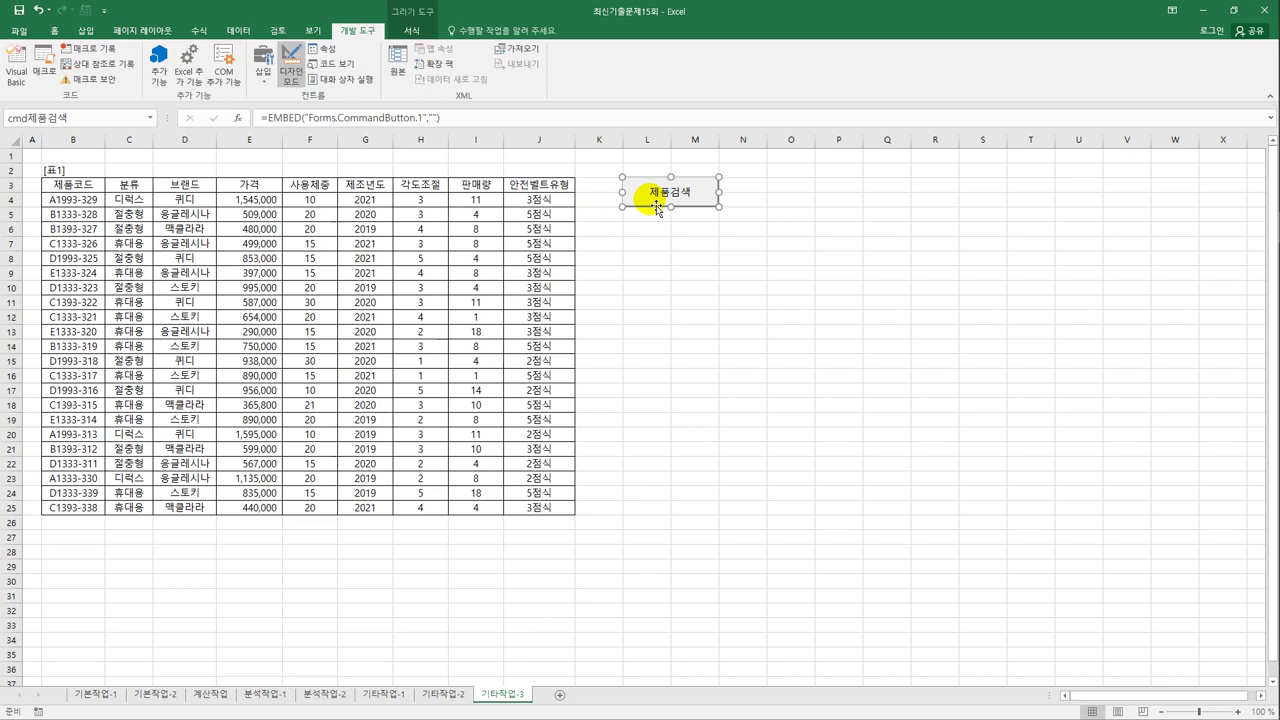
{"action": "double_click", "coordinate": [656, 205]}
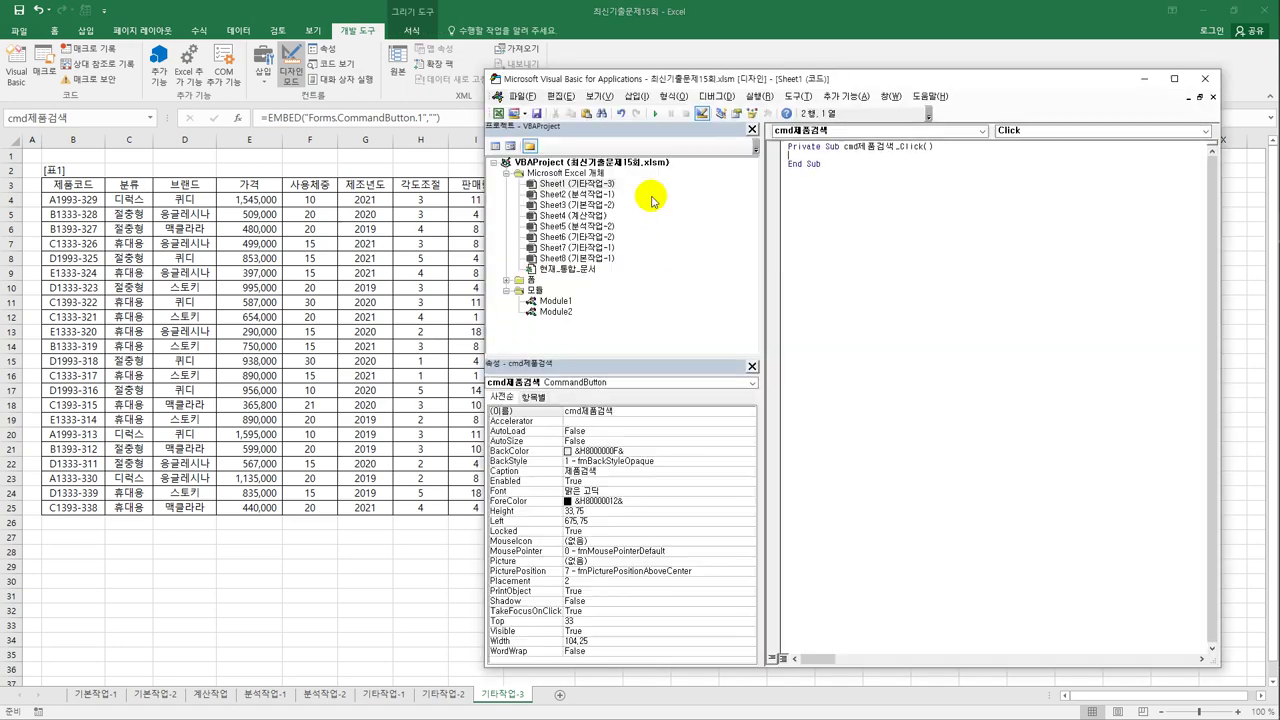
In the 제품검색 button's click procedure, add the line 제품검색화면.Show to open the form
{"action": "key", "text": "Tab"}
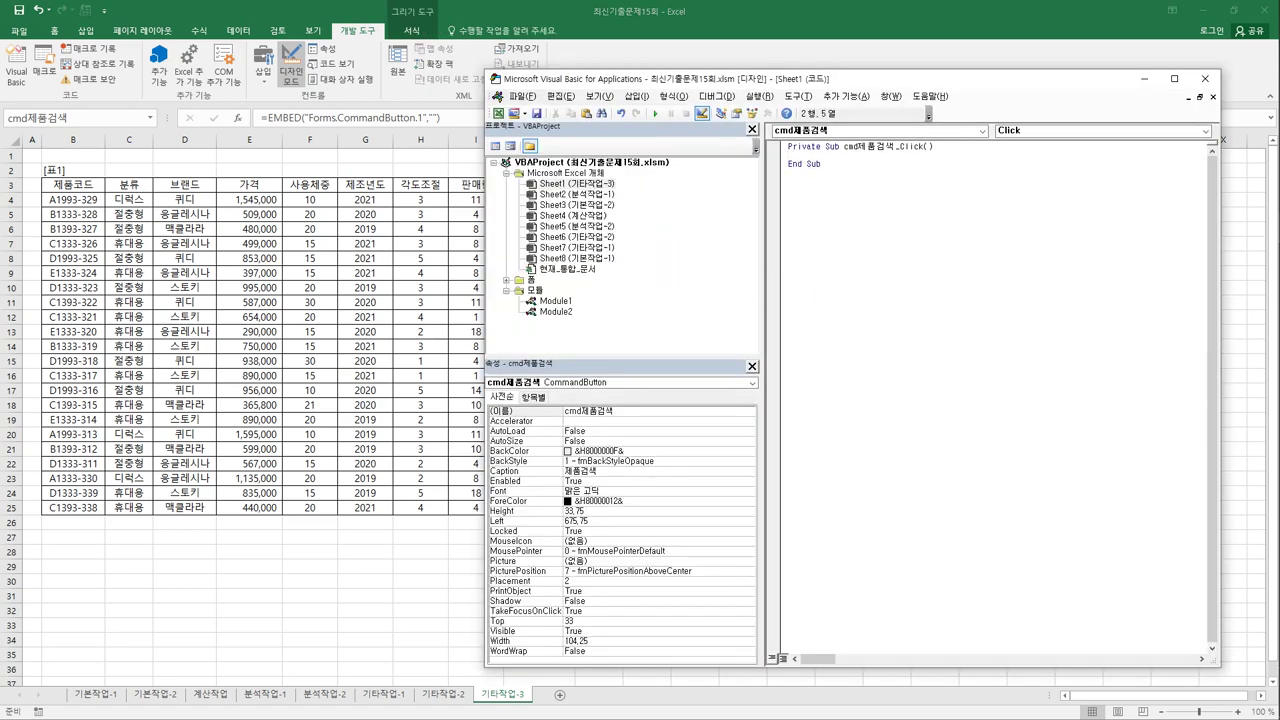
{"action": "type", "text": "제품검색화면.sh"}
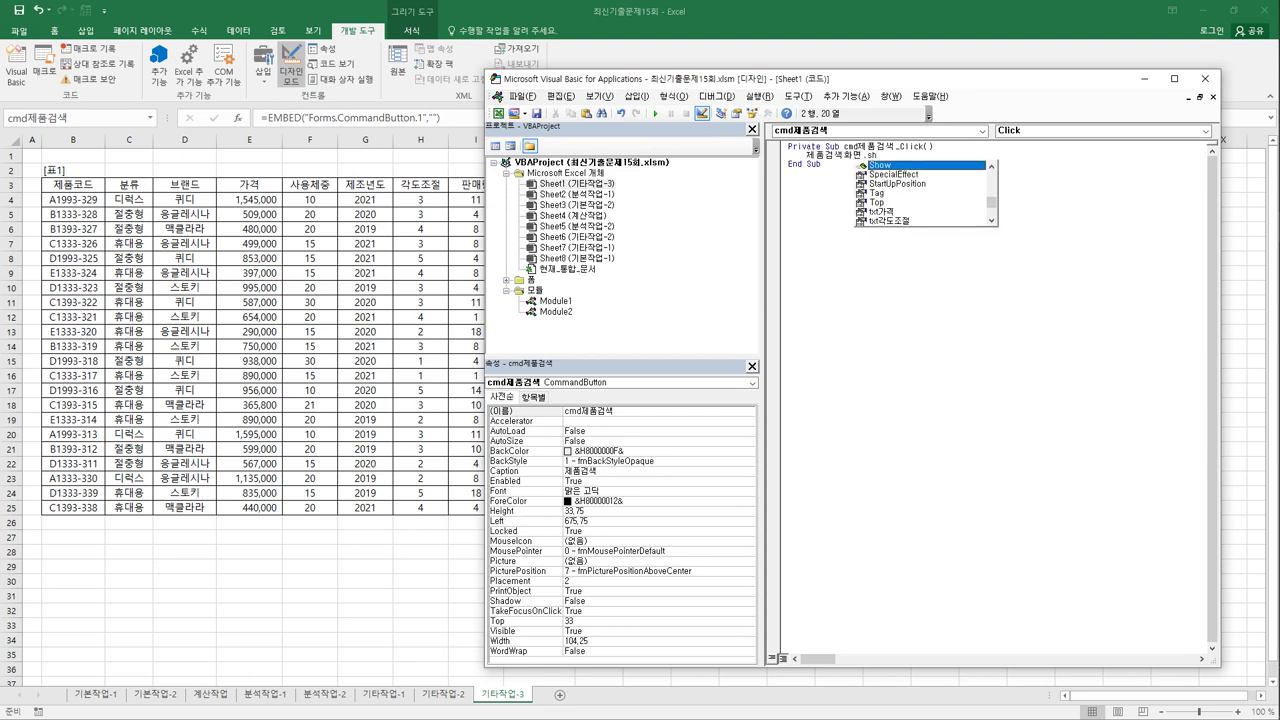
{"action": "key", "text": "Tab"}
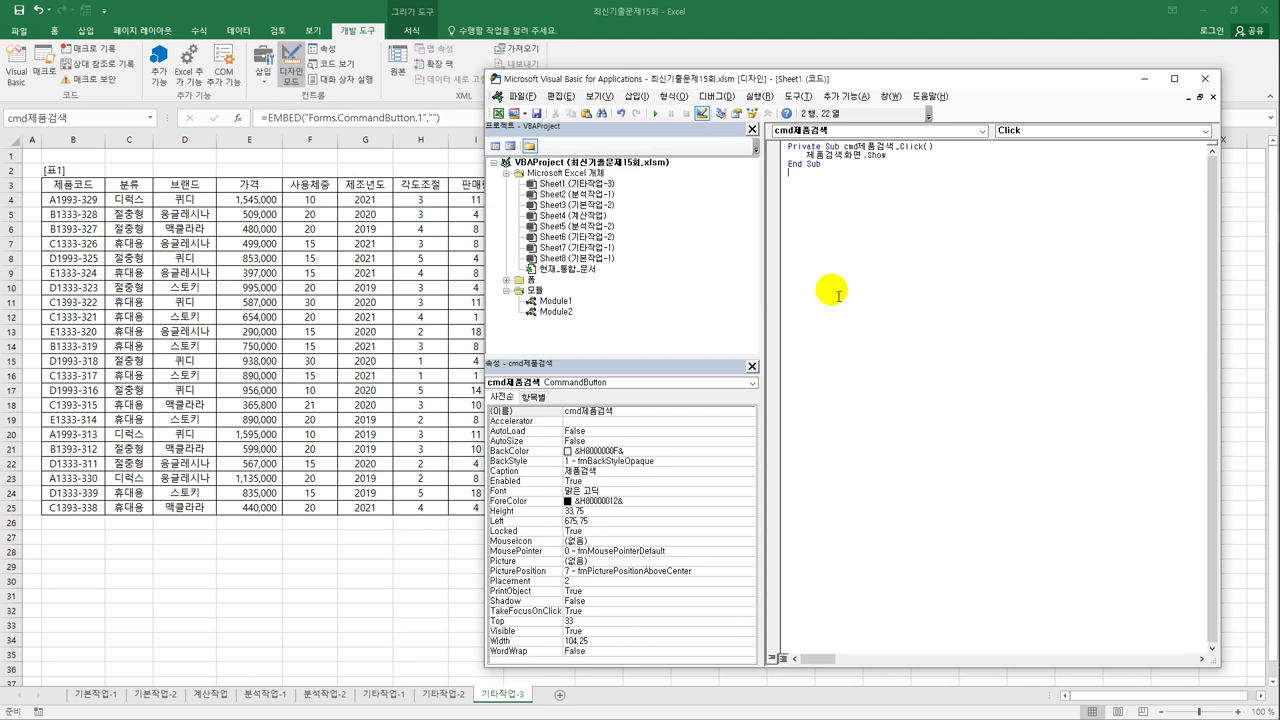
Open the code of the 제품검색화면 form and create its UserForm Initialize event procedure
{"action": "double_click", "coordinate": [528, 281]}
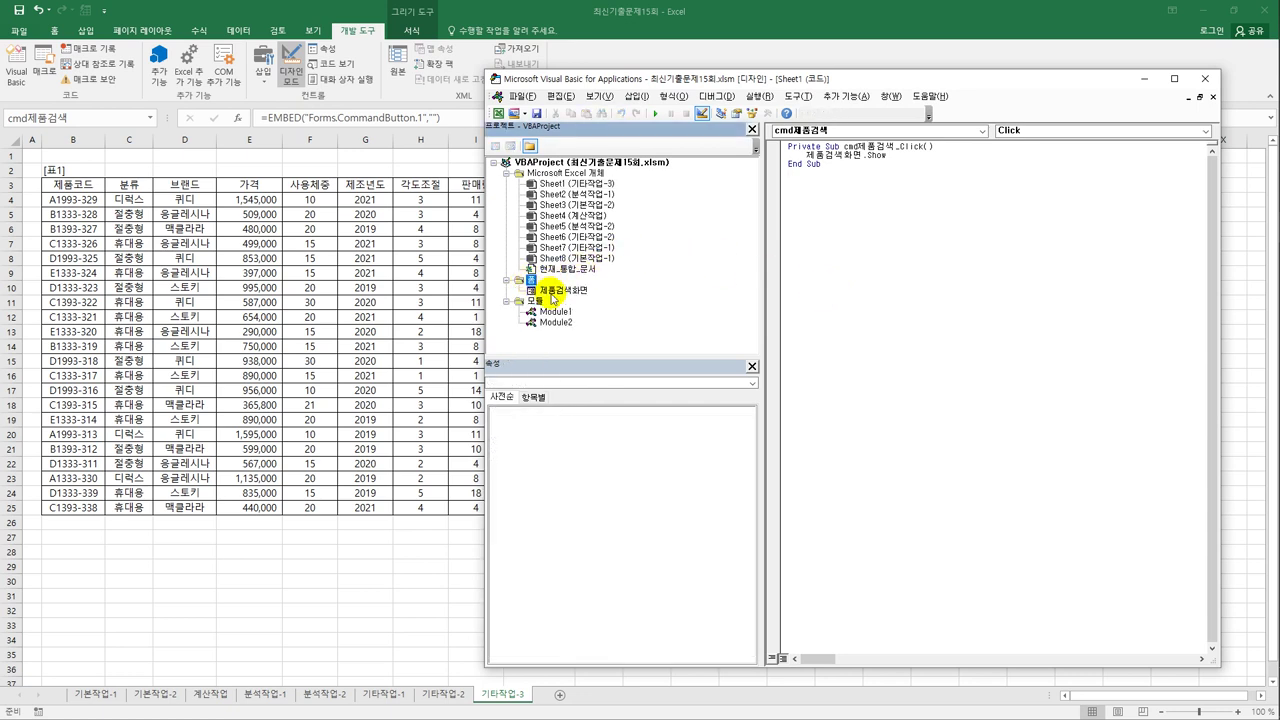
{"action": "left_click", "coordinate": [552, 292]}
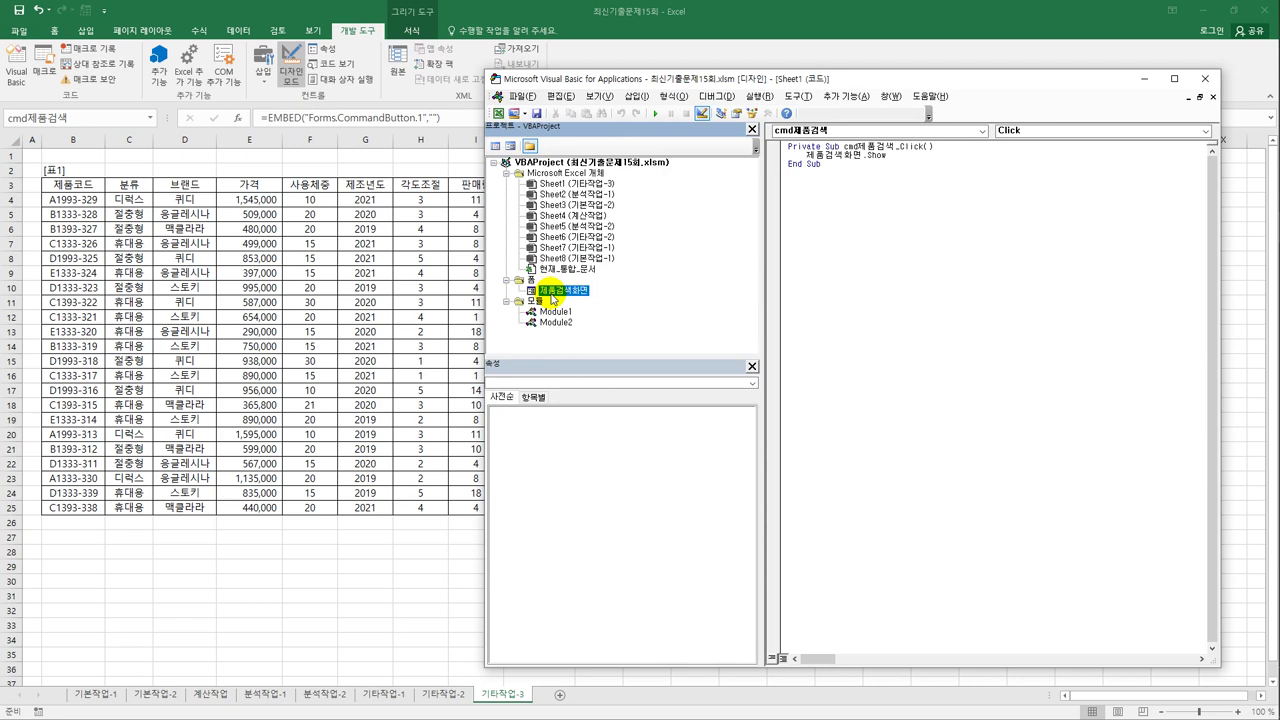
{"action": "double_click", "coordinate": [552, 292]}
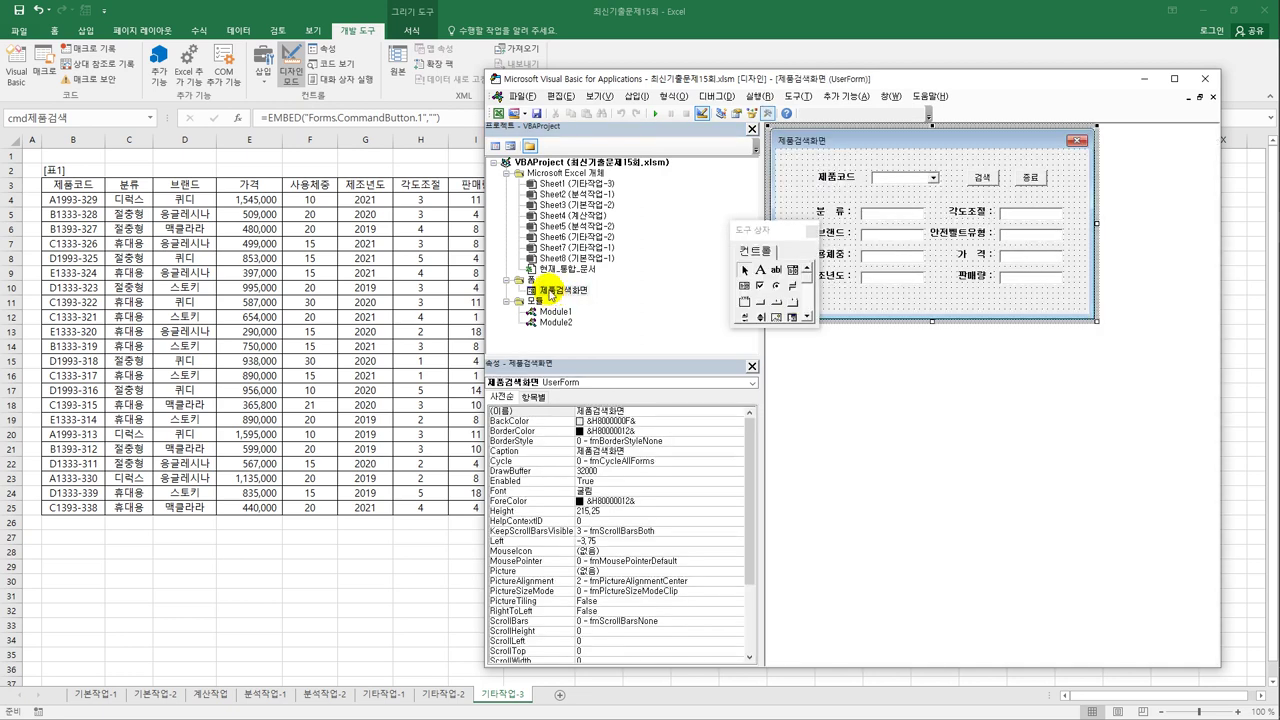
{"action": "left_click", "coordinate": [495, 146]}
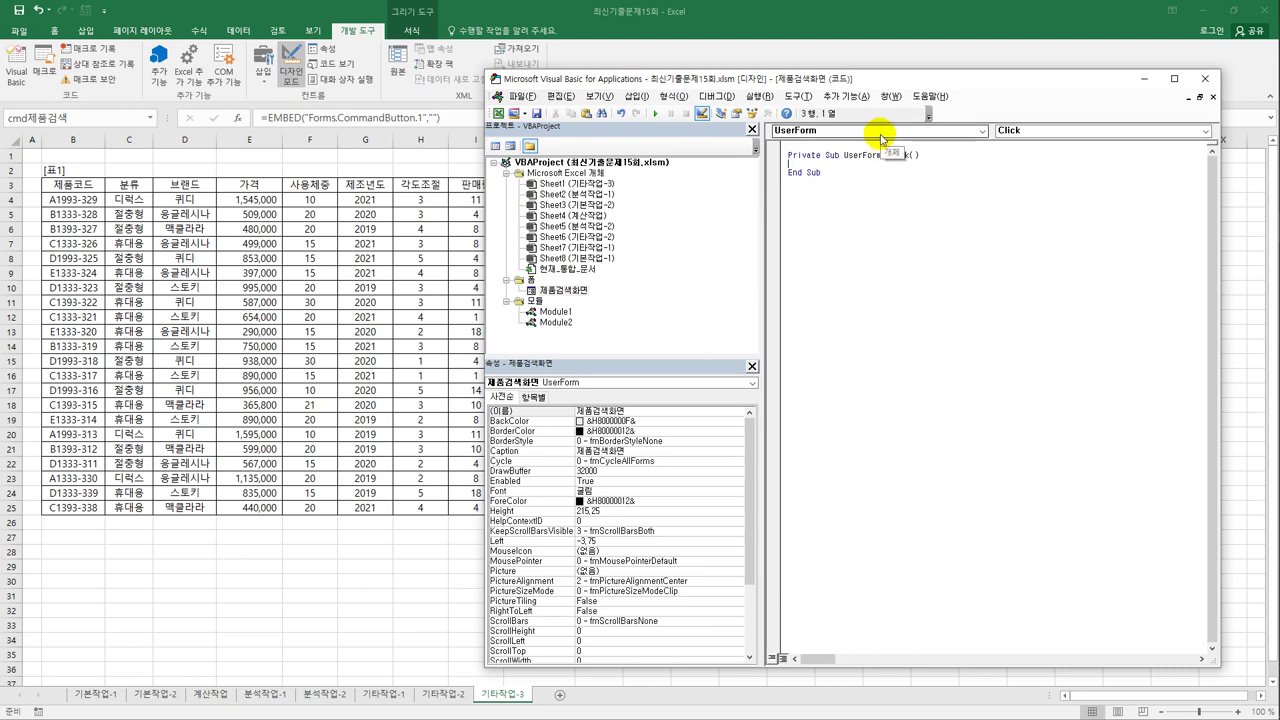
{"action": "left_click", "coordinate": [1033, 134]}
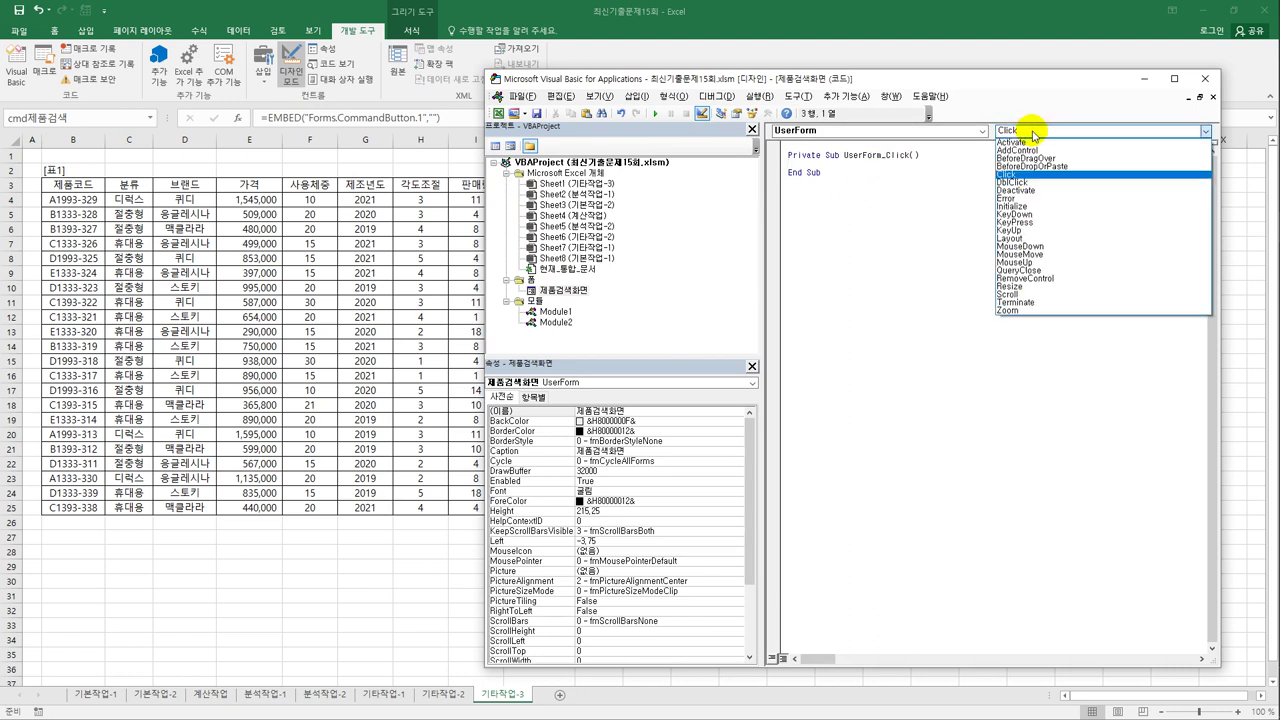
{"action": "left_click", "coordinate": [1040, 213]}
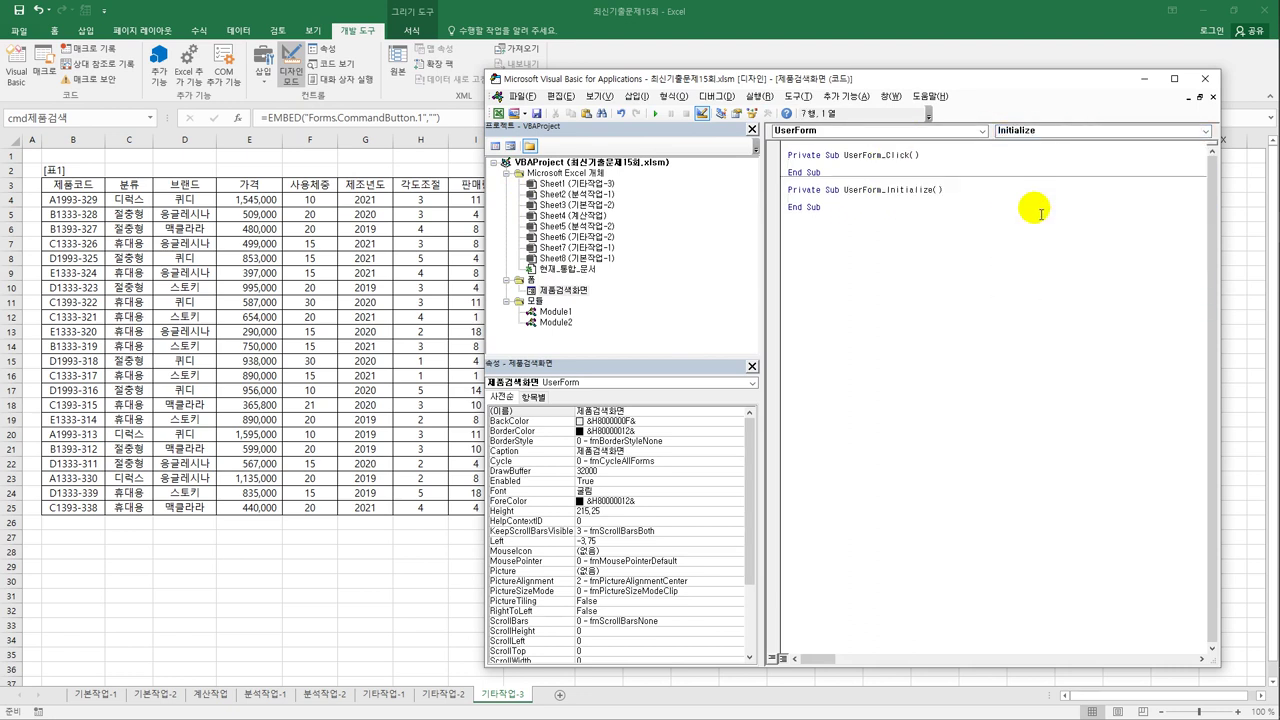
In UserForm_Initialize, write cmb제품코드.RowSource = "B4:B25" to fill the product code combo box
{"action": "key", "text": "Tab"}
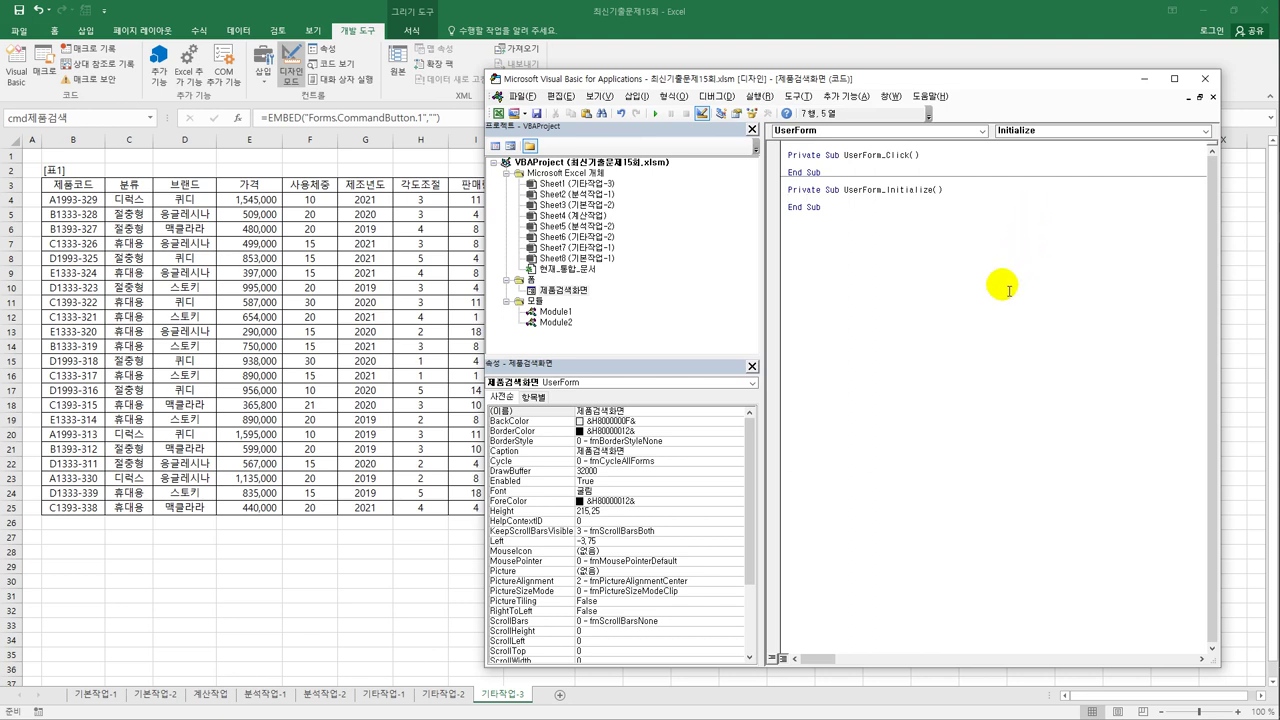
{"action": "type", "text": "cmb제품"}
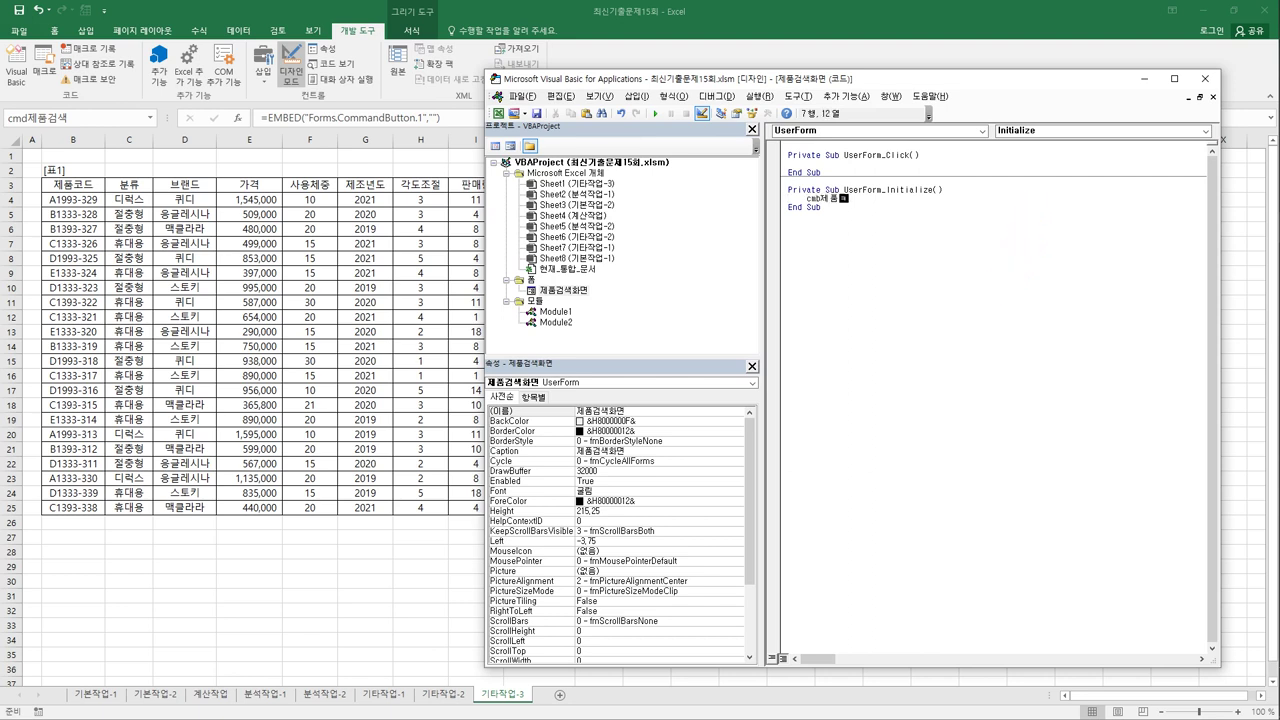
{"action": "type", "text": "코드.row"}
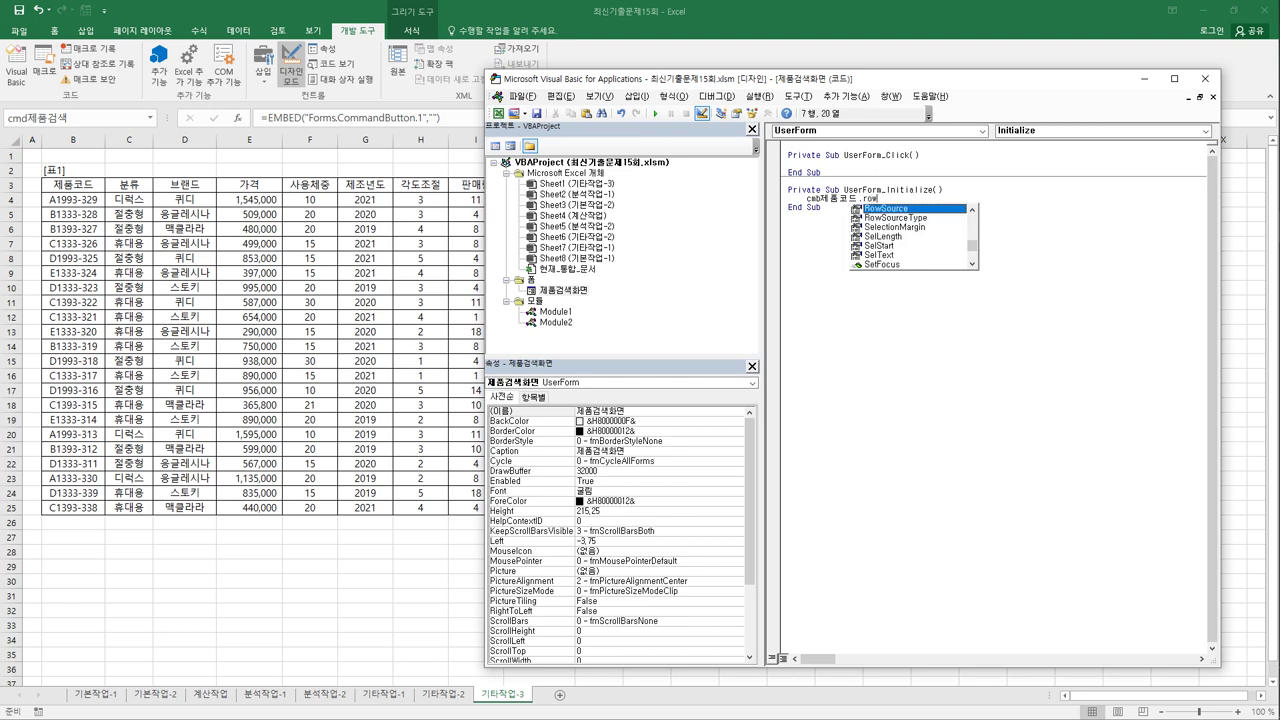
{"action": "key", "text": "Tab"}
{"action": "type", "text": "= "}
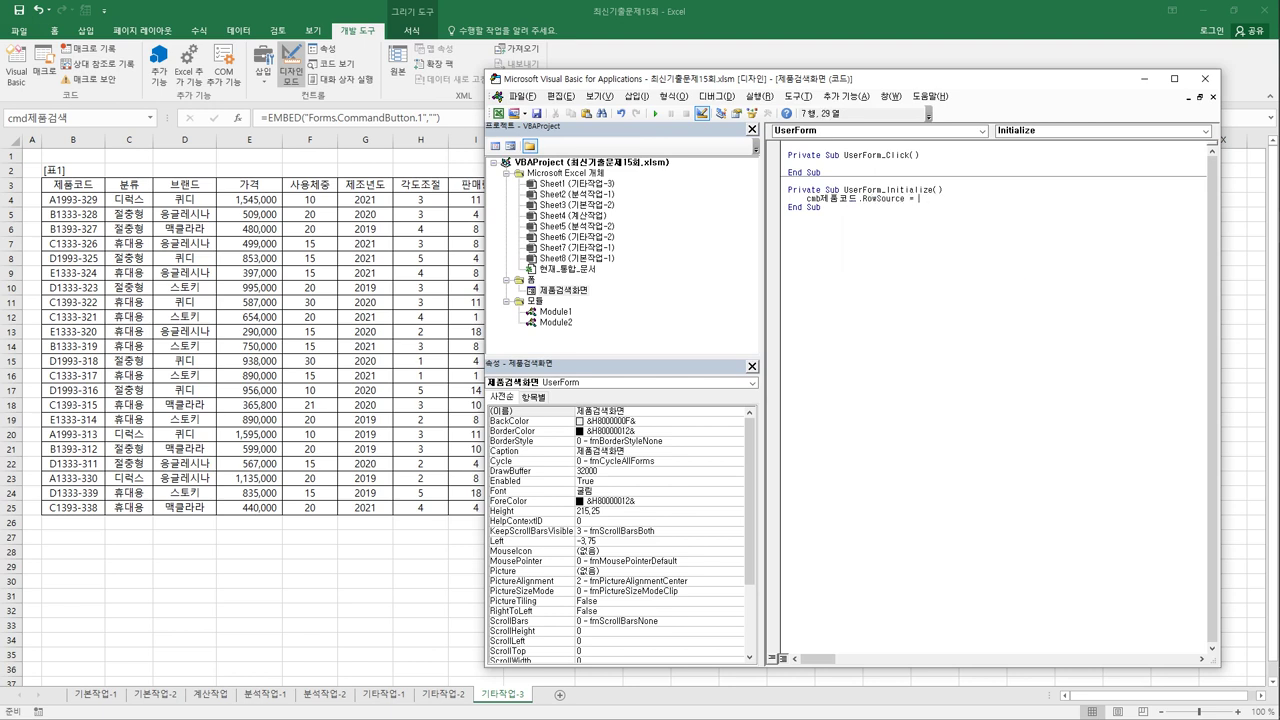
{"action": "type", "text": "\"B4:B25"}
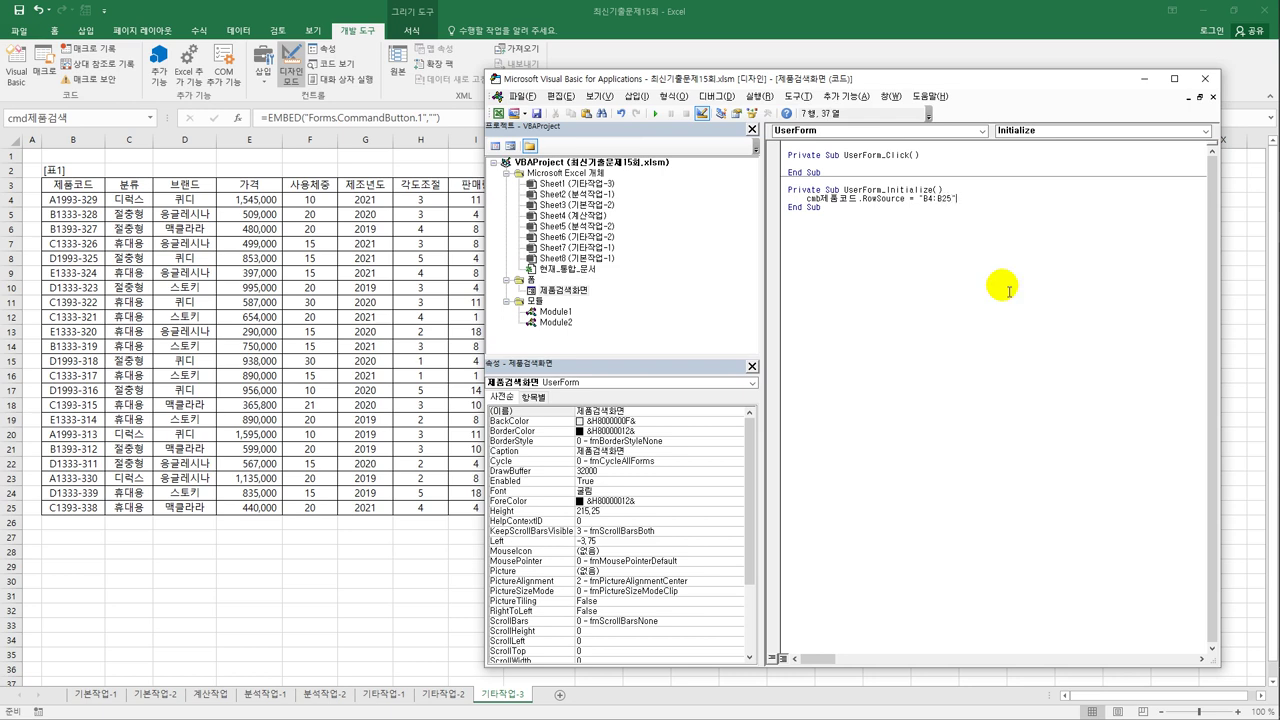
{"action": "left_click", "coordinate": [995, 385]}
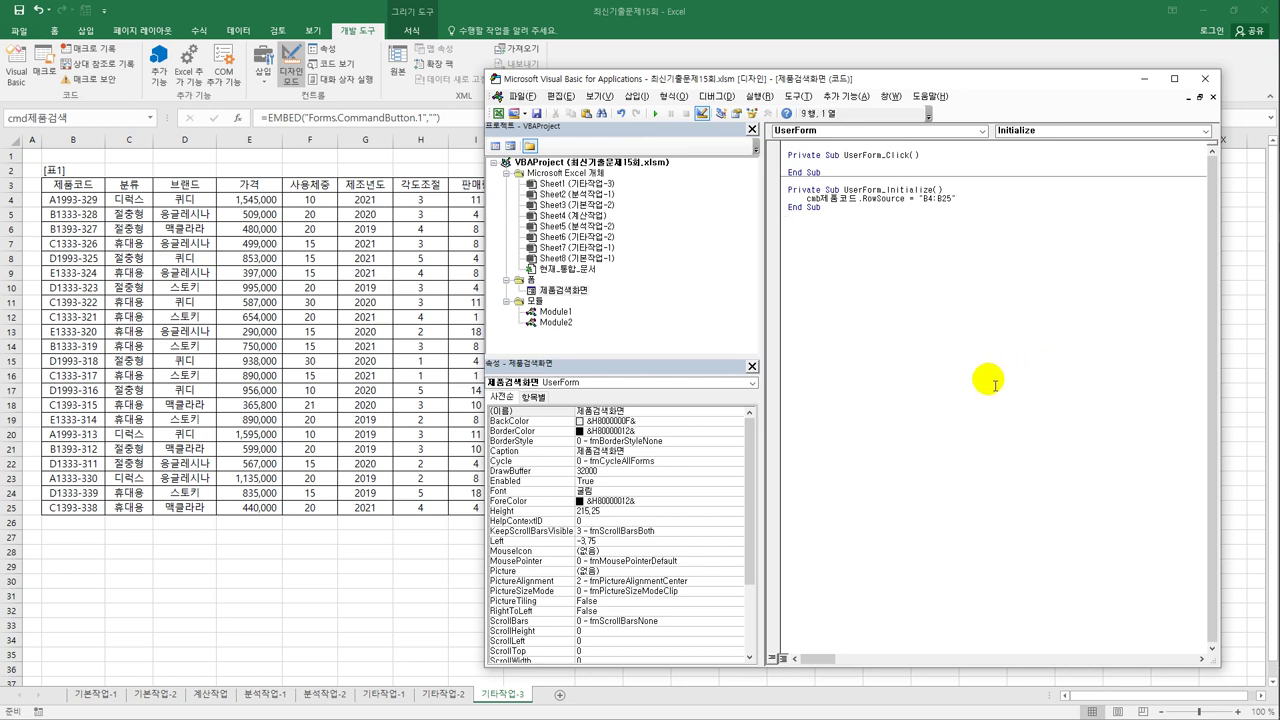
Create the click procedure of the cmd종료 button with the statement Unload Me
{"action": "left_click", "coordinate": [908, 130]}
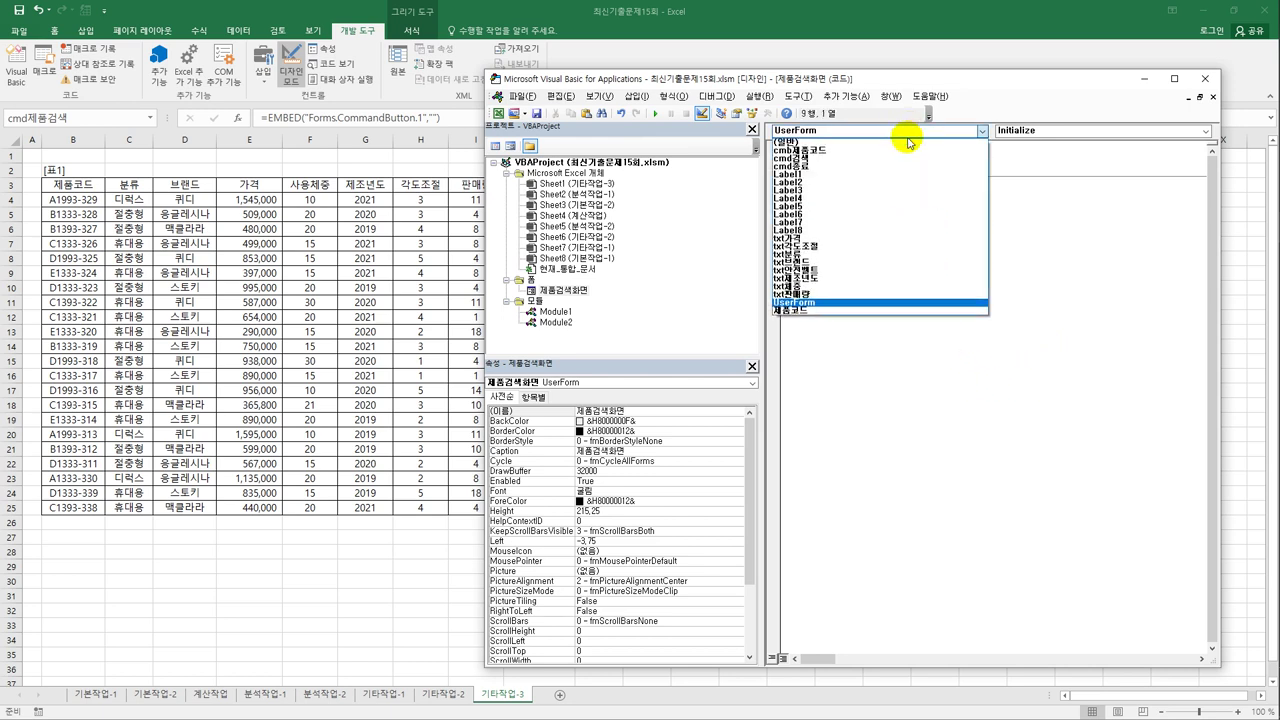
{"action": "left_click", "coordinate": [900, 166]}
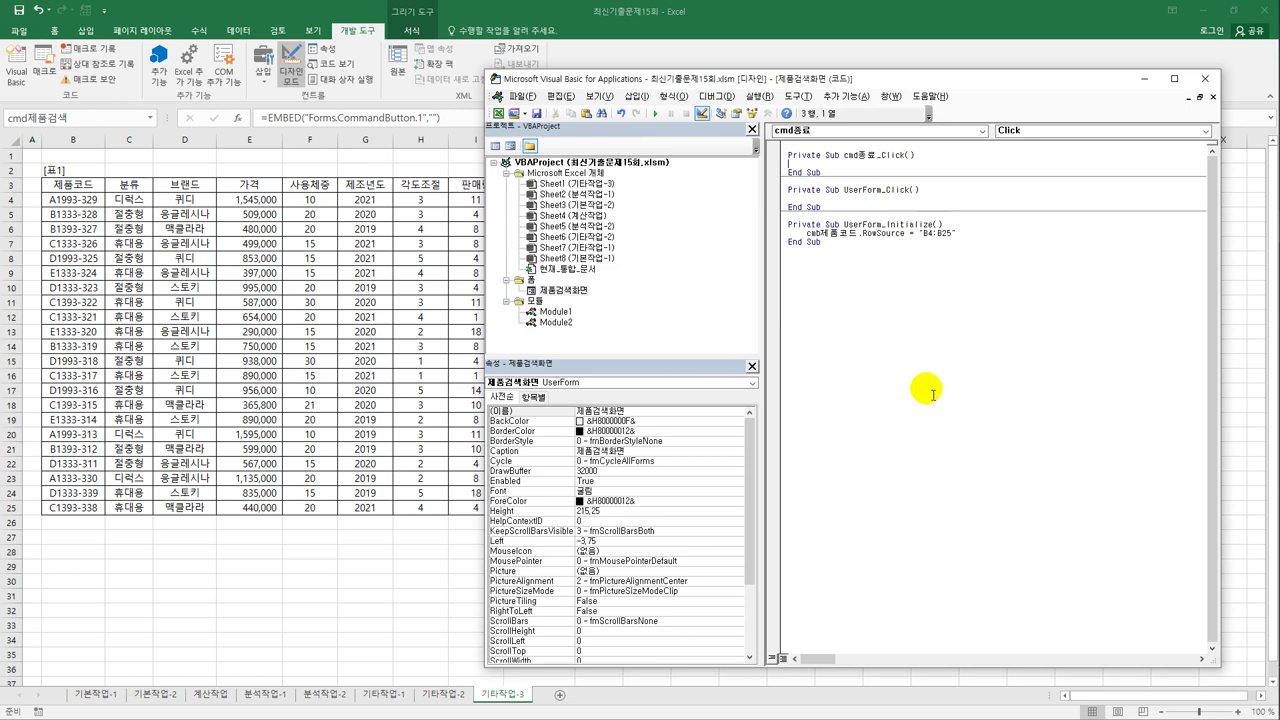
{"action": "key", "text": "Tab"}
{"action": "type", "text": "unload me"}
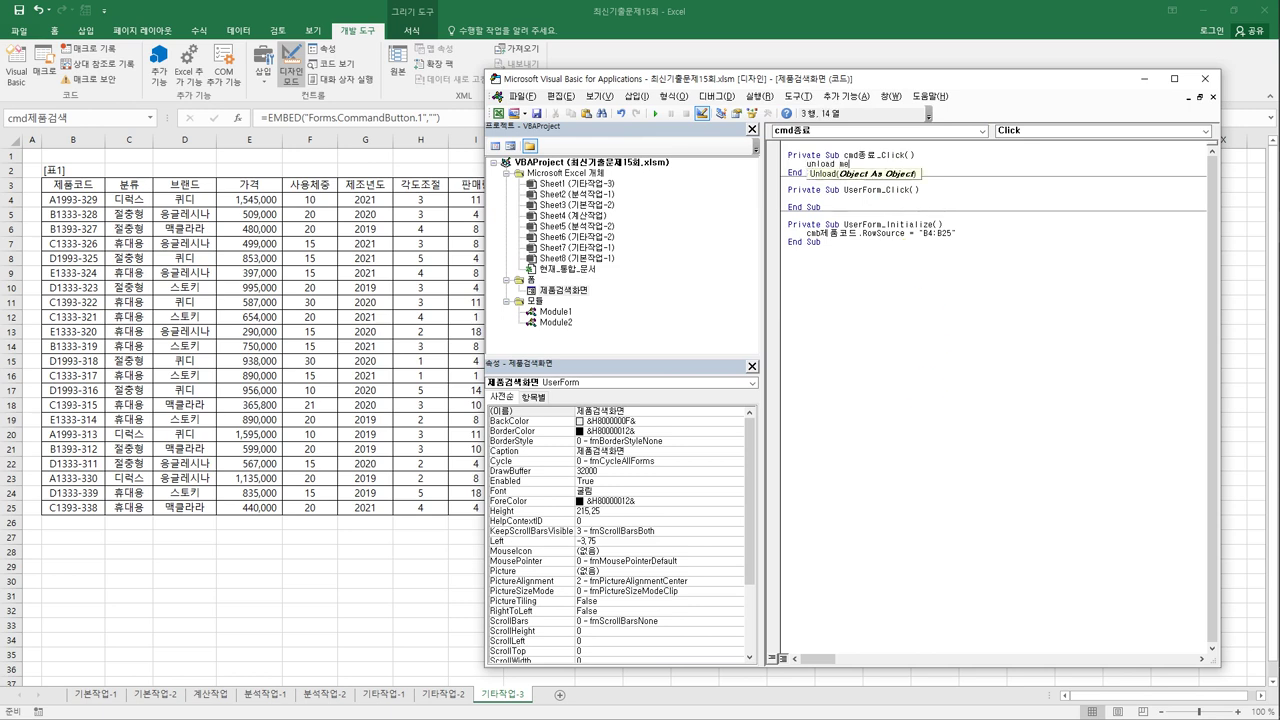
{"action": "key", "text": "Down"}
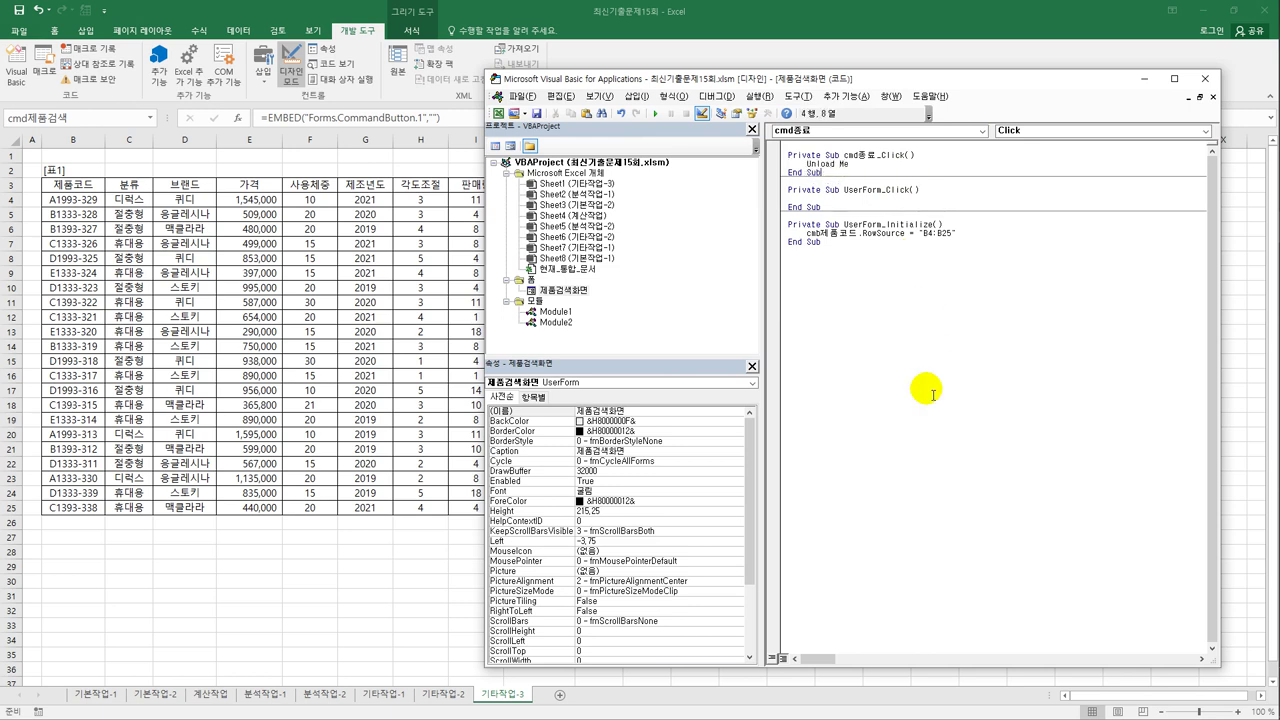
{"action": "left_click", "coordinate": [932, 394]}
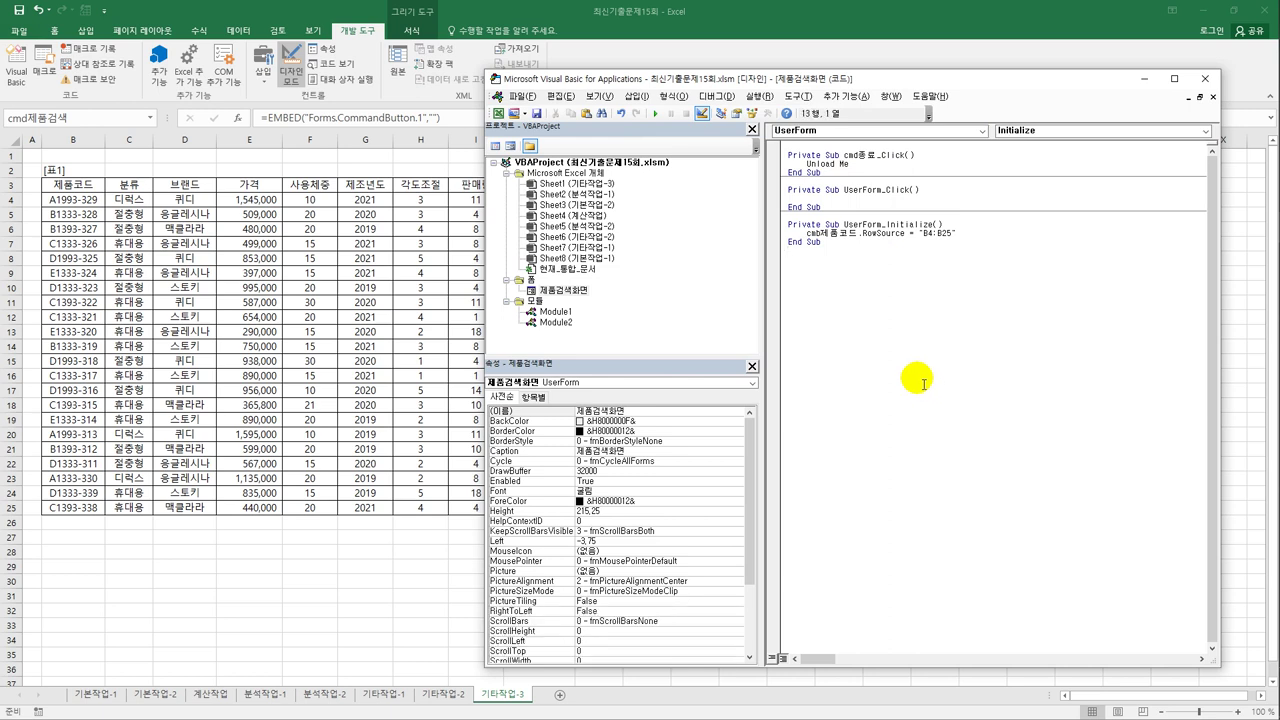
Return to the 제품검색화면 form design, move the toolbox off the form, and open the click procedure of the 검색 button
{"action": "left_click", "coordinate": [563, 291]}
{"action": "double_click", "coordinate": [563, 291]}
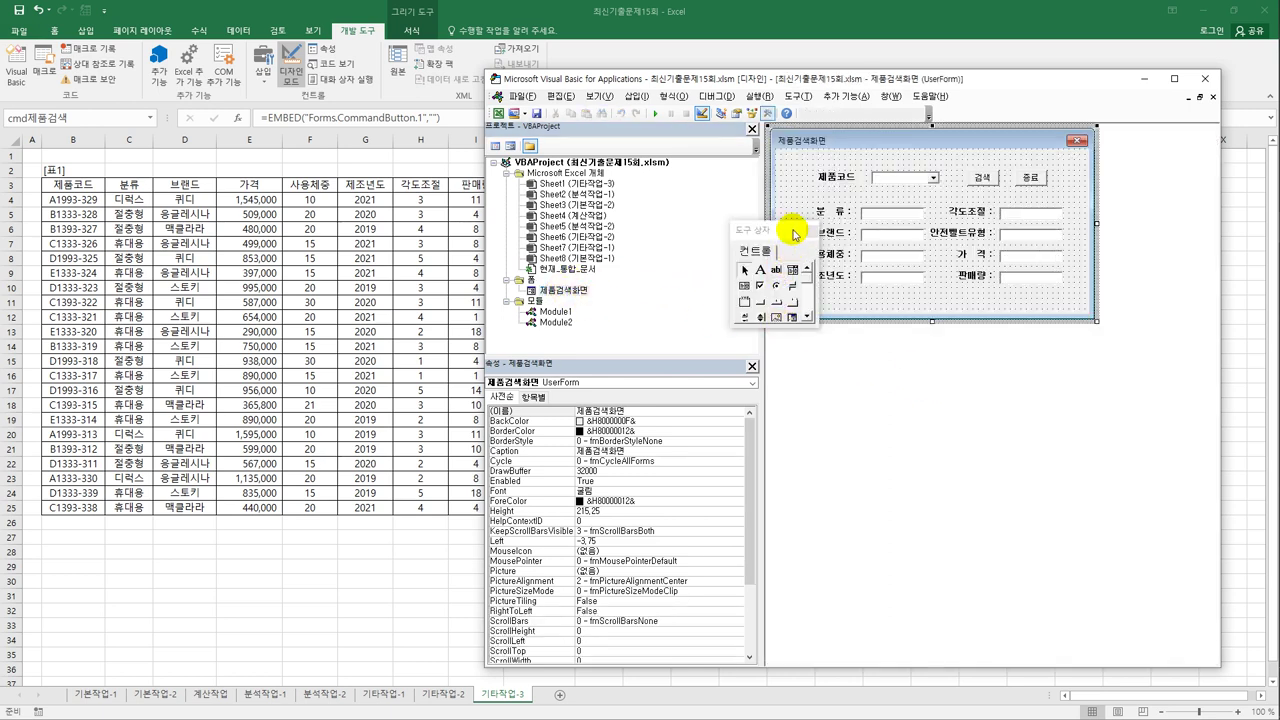
{"action": "left_click_drag", "start_coordinate": [797, 233], "coordinate": [712, 242]}
{"action": "left_click", "coordinate": [984, 179]}
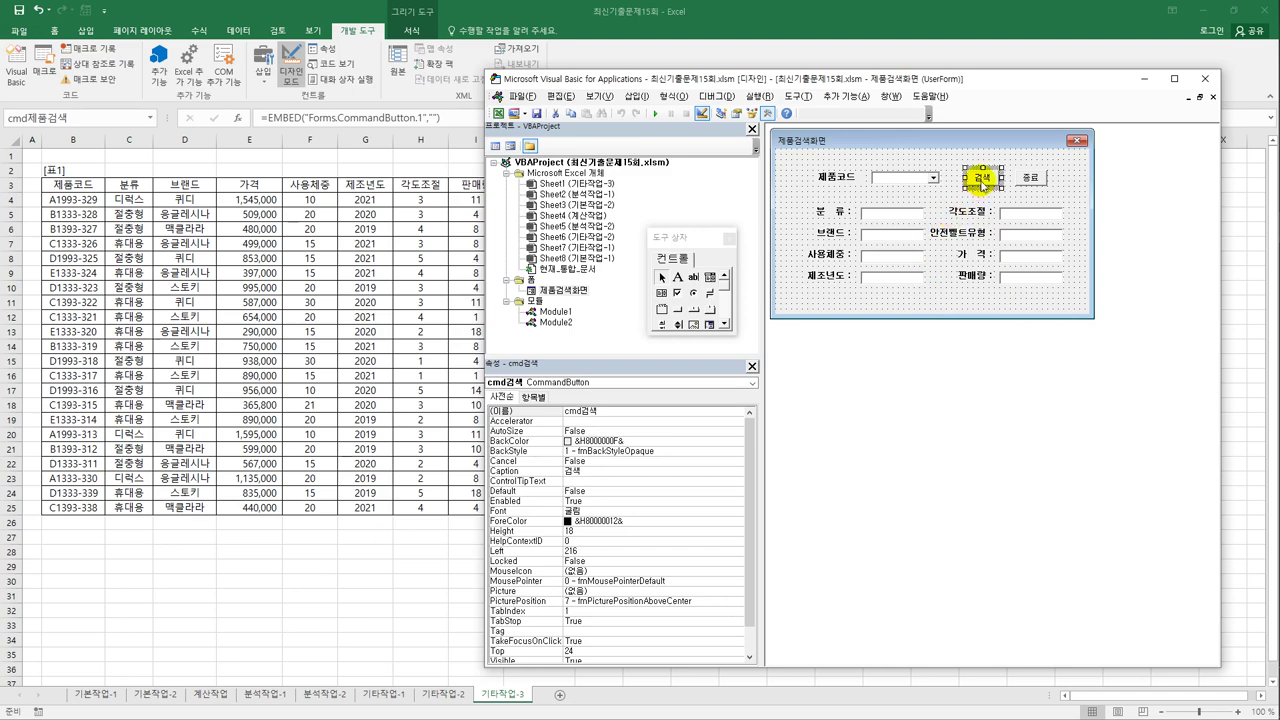
{"action": "double_click", "coordinate": [983, 180]}
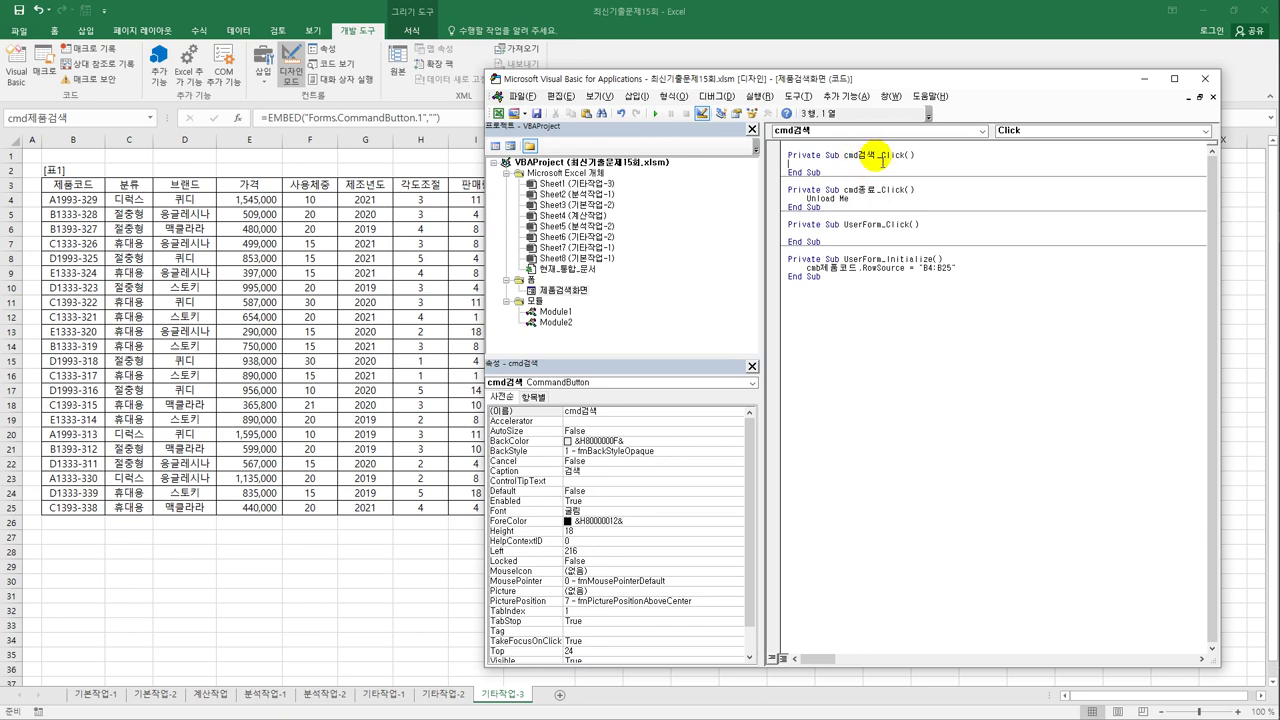
In cmd검색_Click, write iRow = cmb제품코드.ListIndex + 4, followed by a blank line
{"action": "key", "text": "Tab"}
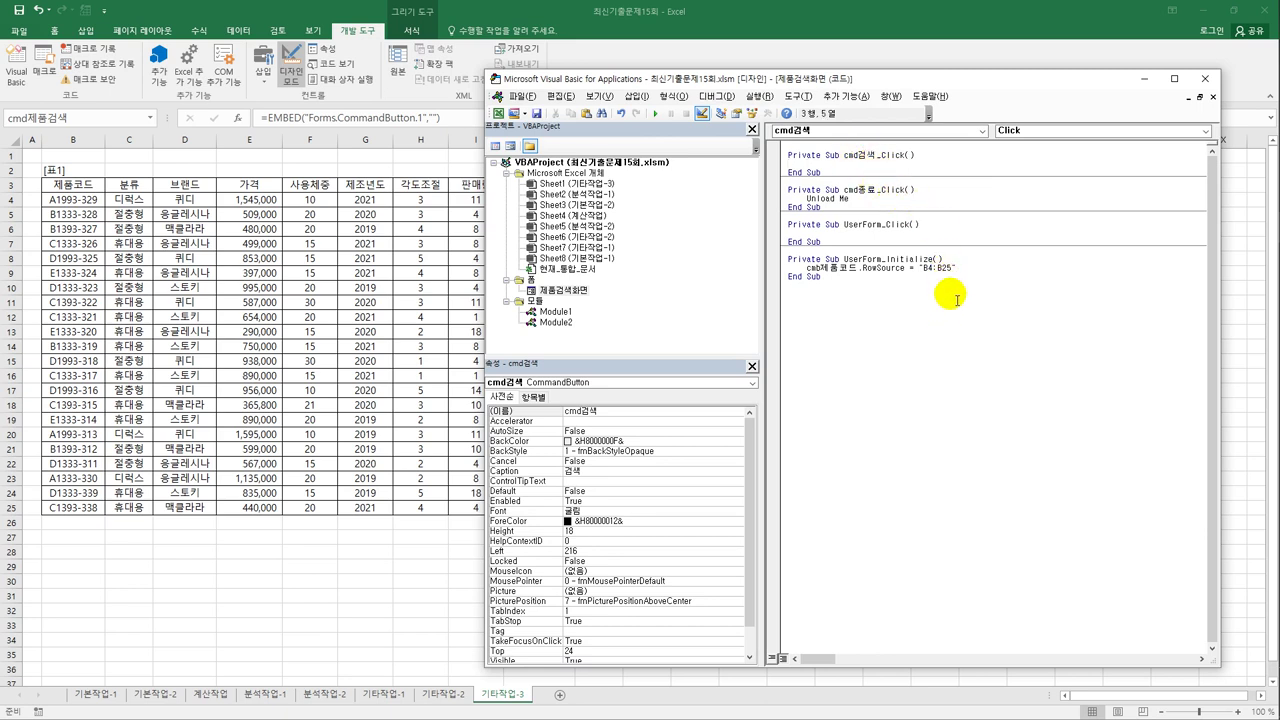
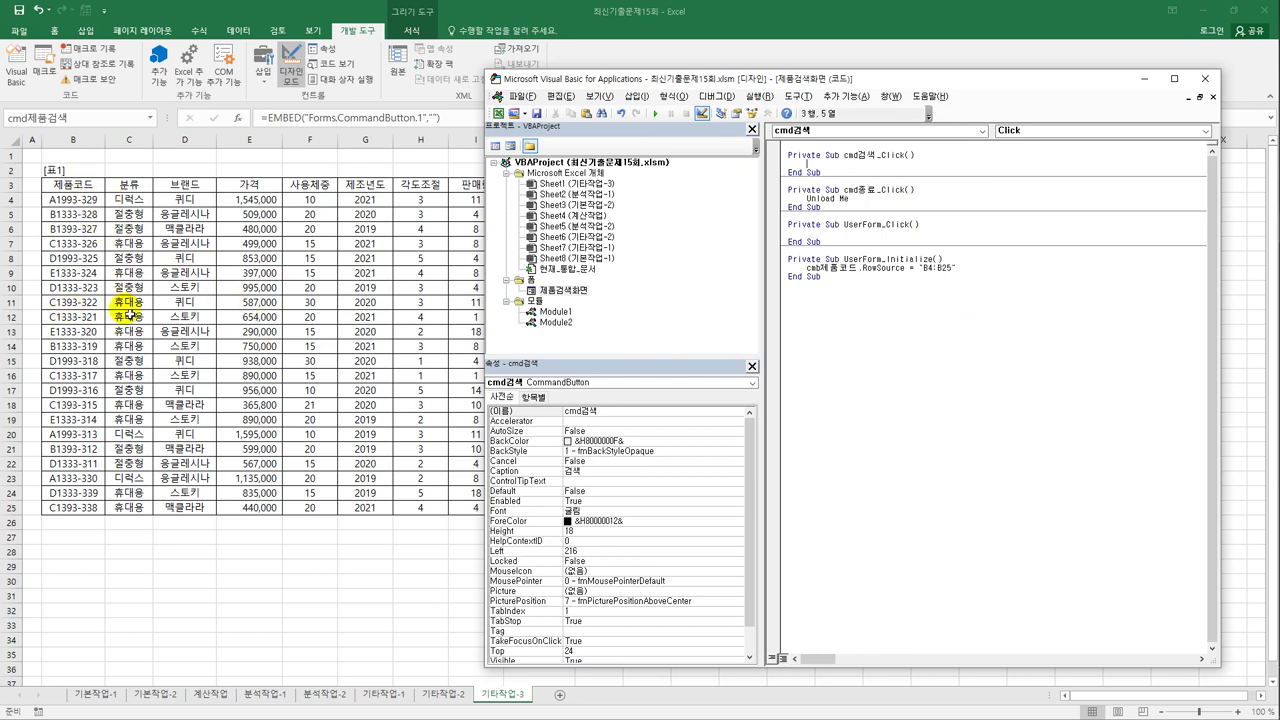
{"action": "type", "text": "if"}
{"action": "type", "text": "ow"}
{"action": "type", "text": " ="}
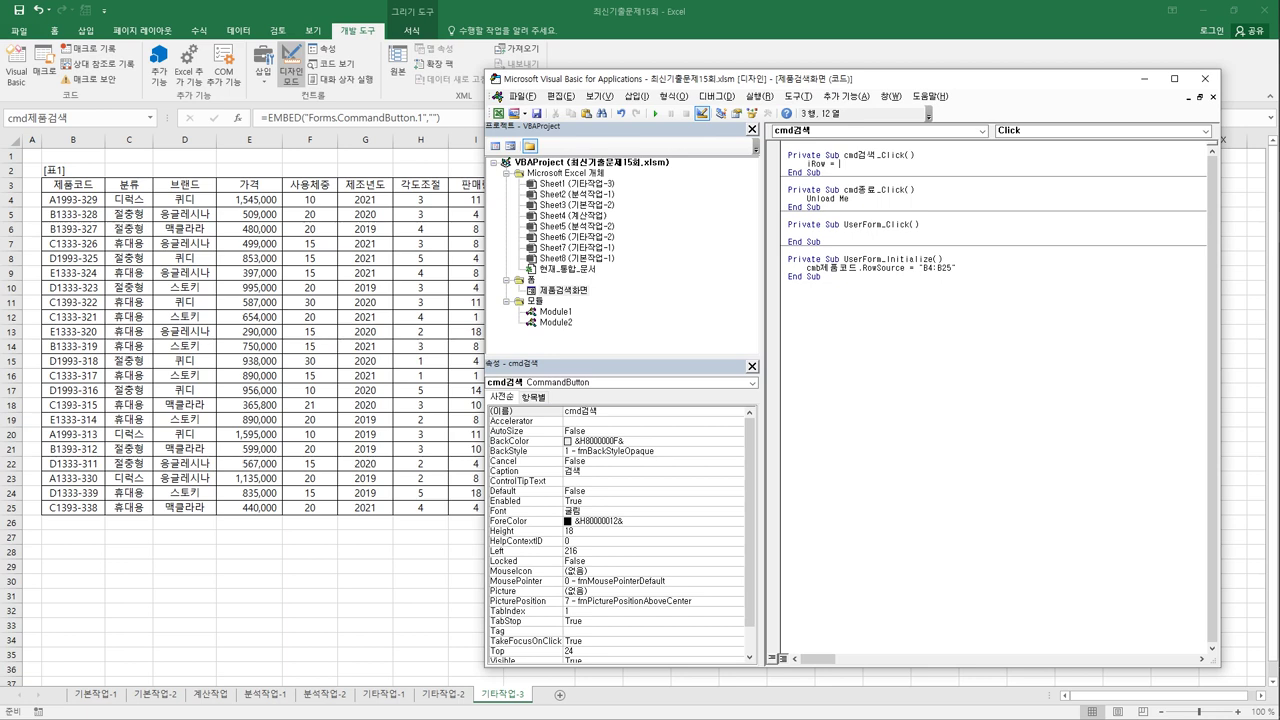
{"action": "type", "text": "cmb제품코드."}
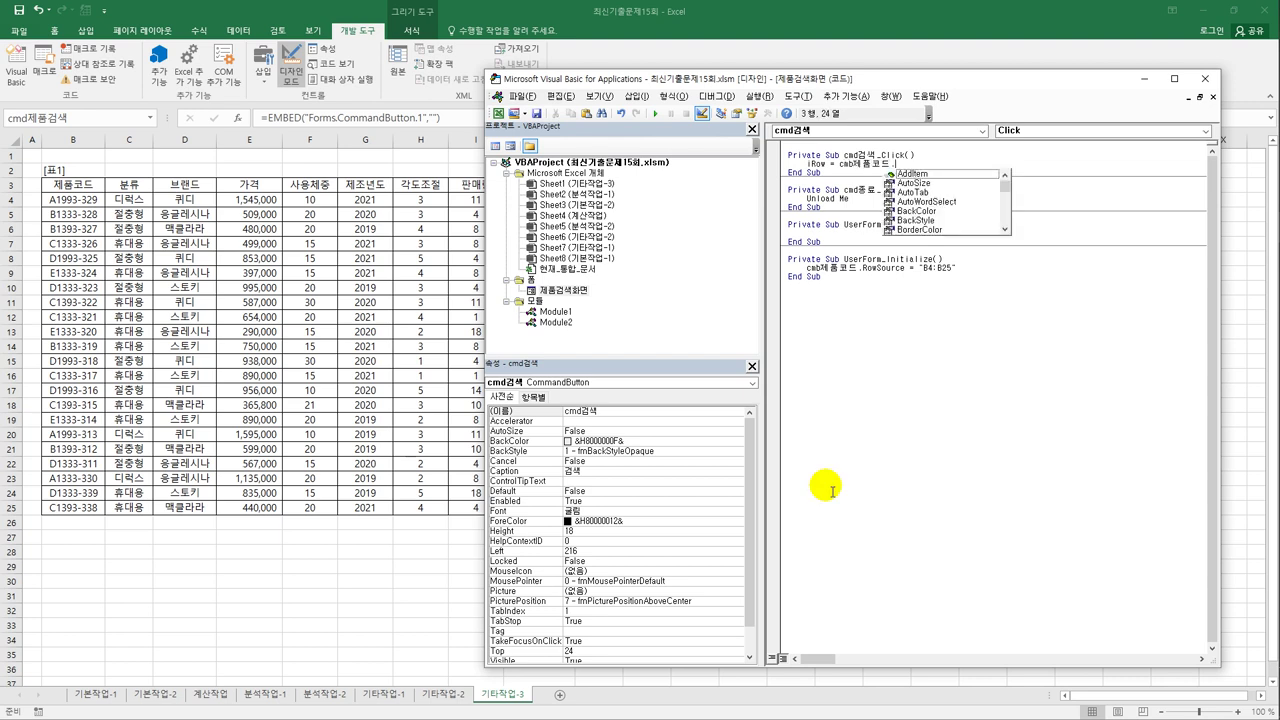
{"action": "type", "text": "l"}
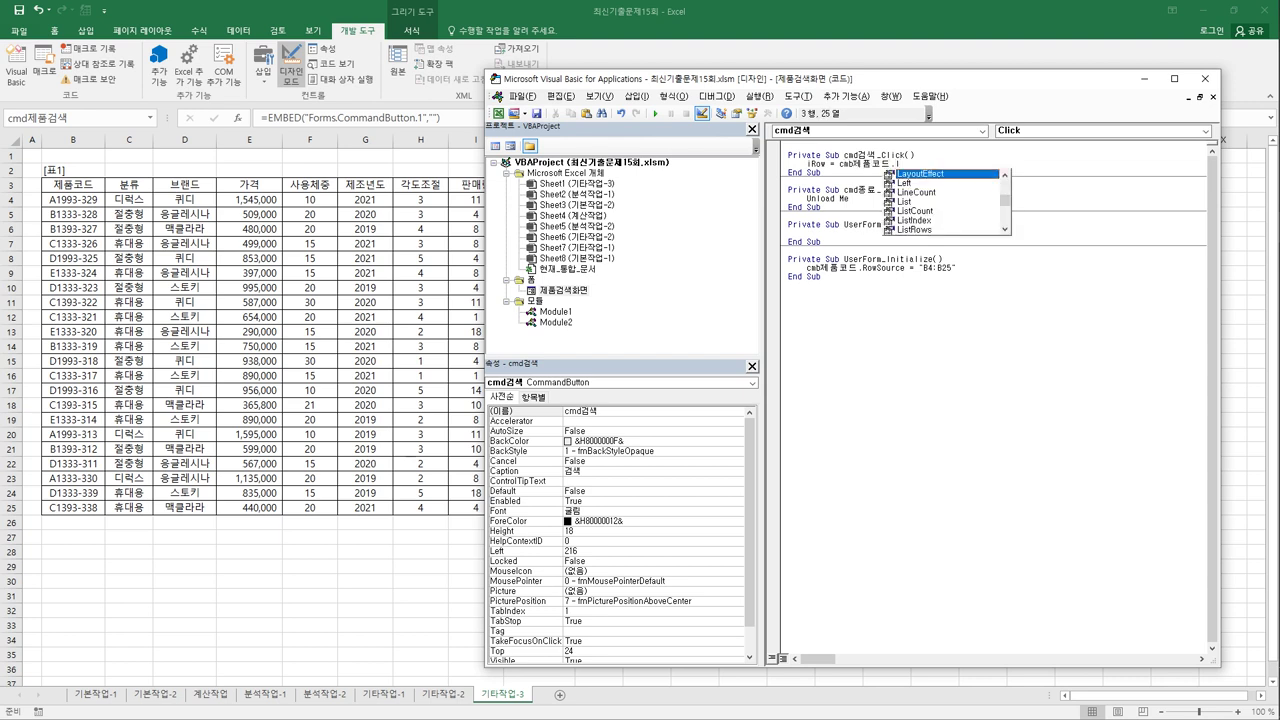
{"action": "type", "text": "istin"}
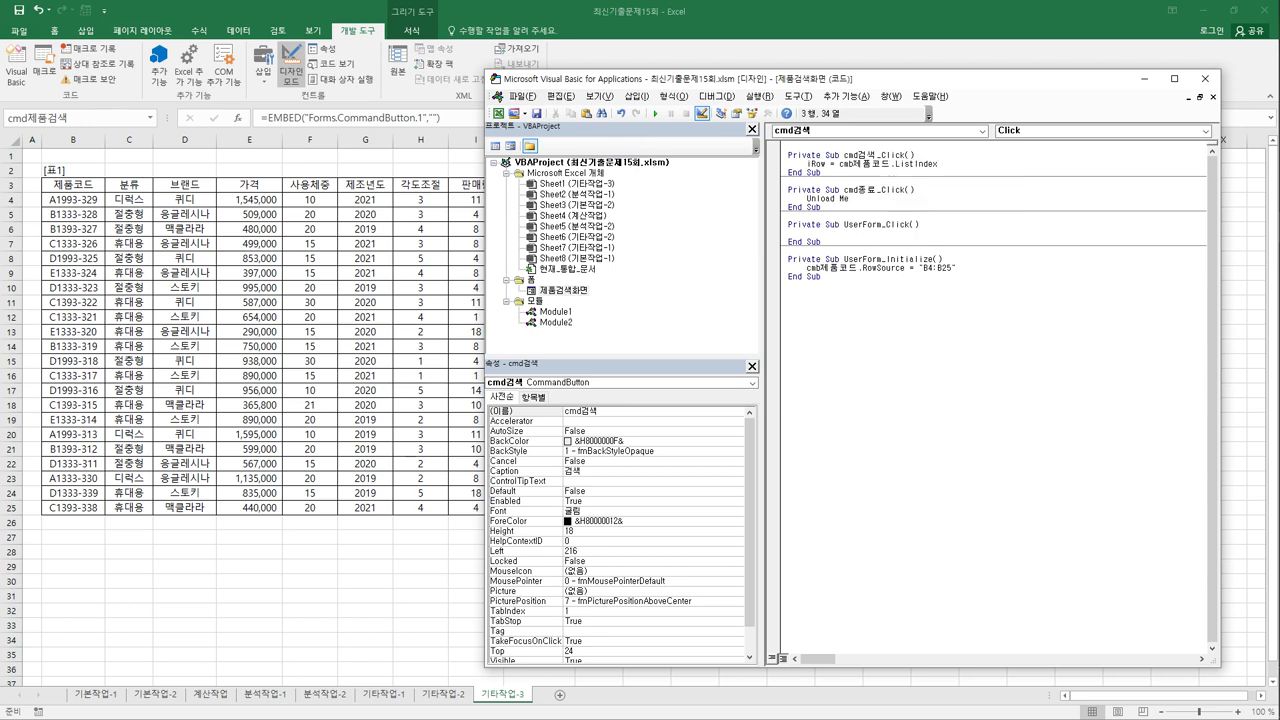
{"action": "type", "text": " +"}
{"action": "type", "text": "4"}
{"action": "key", "text": "Return"}
{"action": "key", "text": "Return"}
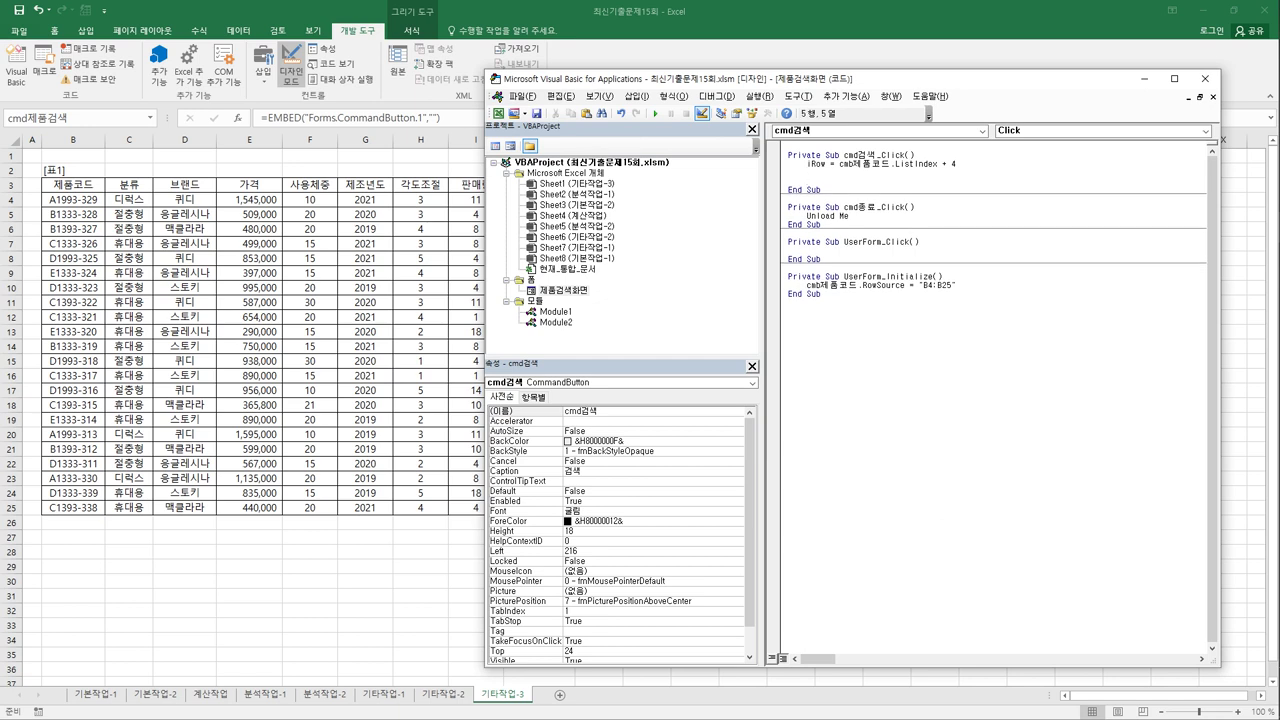
Below the iRow line, write txt분류 = cells(iRow, 3) to load the category into its text box
{"action": "type", "text": "cells("}
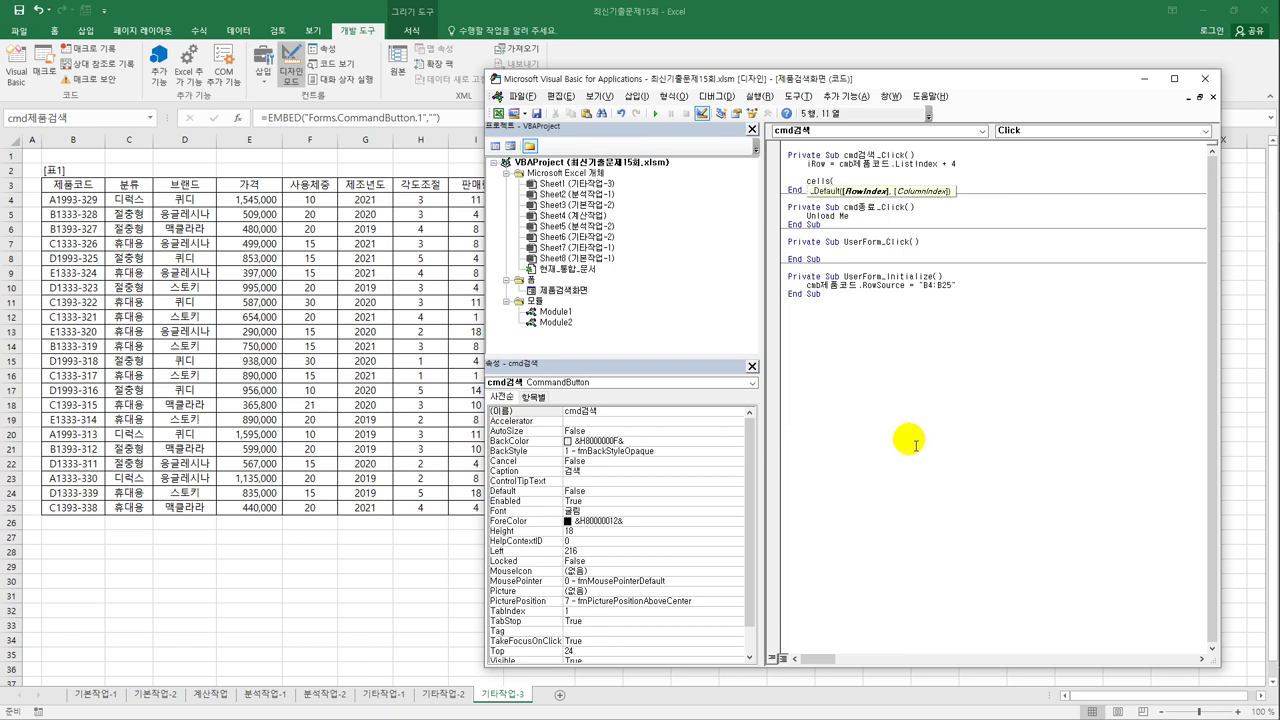
{"action": "type", "text": "iRo"}
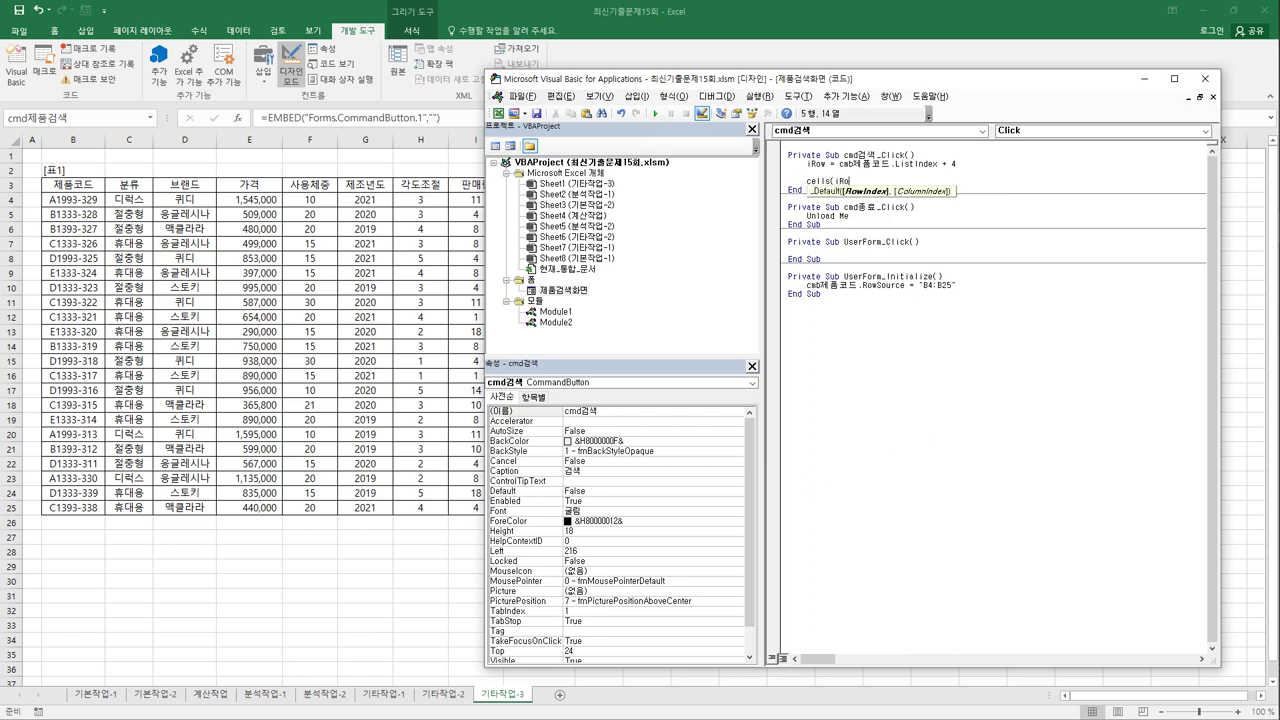
{"action": "type", "text": "w,"}
{"action": "type", "text": " 2"}
{"action": "type", "text": "3)"}
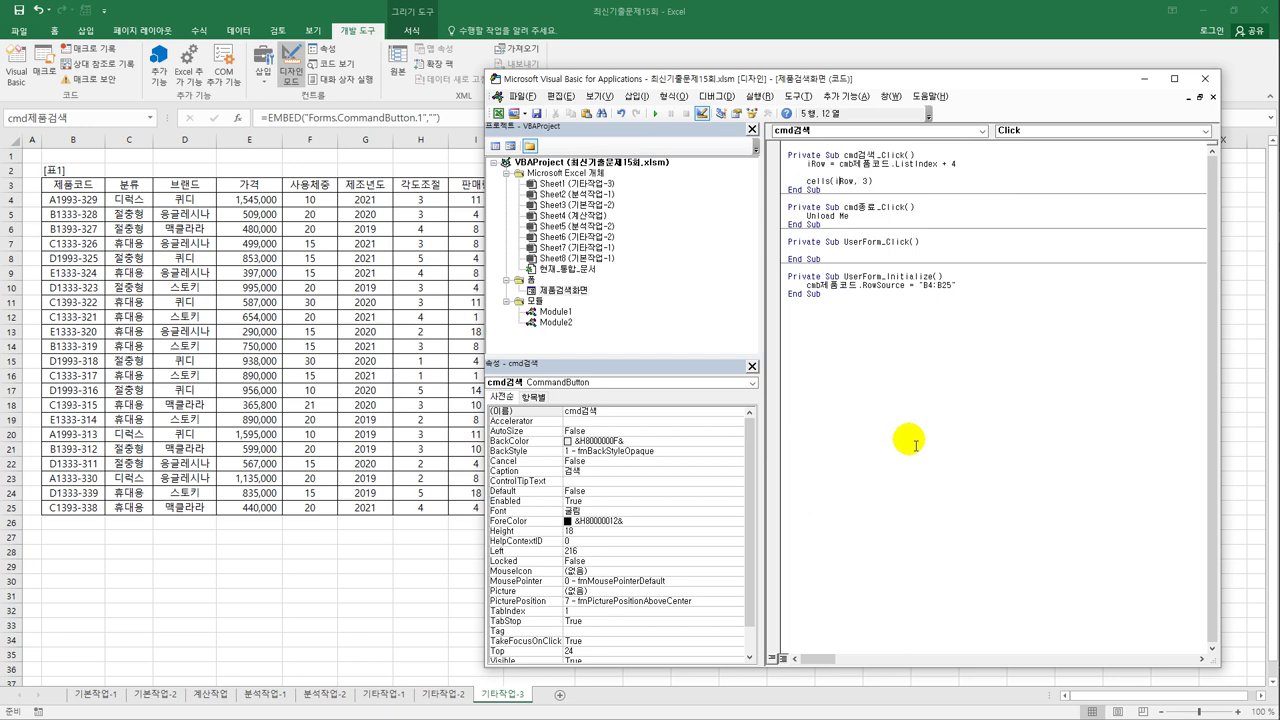
{"action": "key", "text": "Left"}
{"action": "key", "text": "Left"}
{"action": "key", "text": "Left"}
{"action": "type", "text": "txt"}
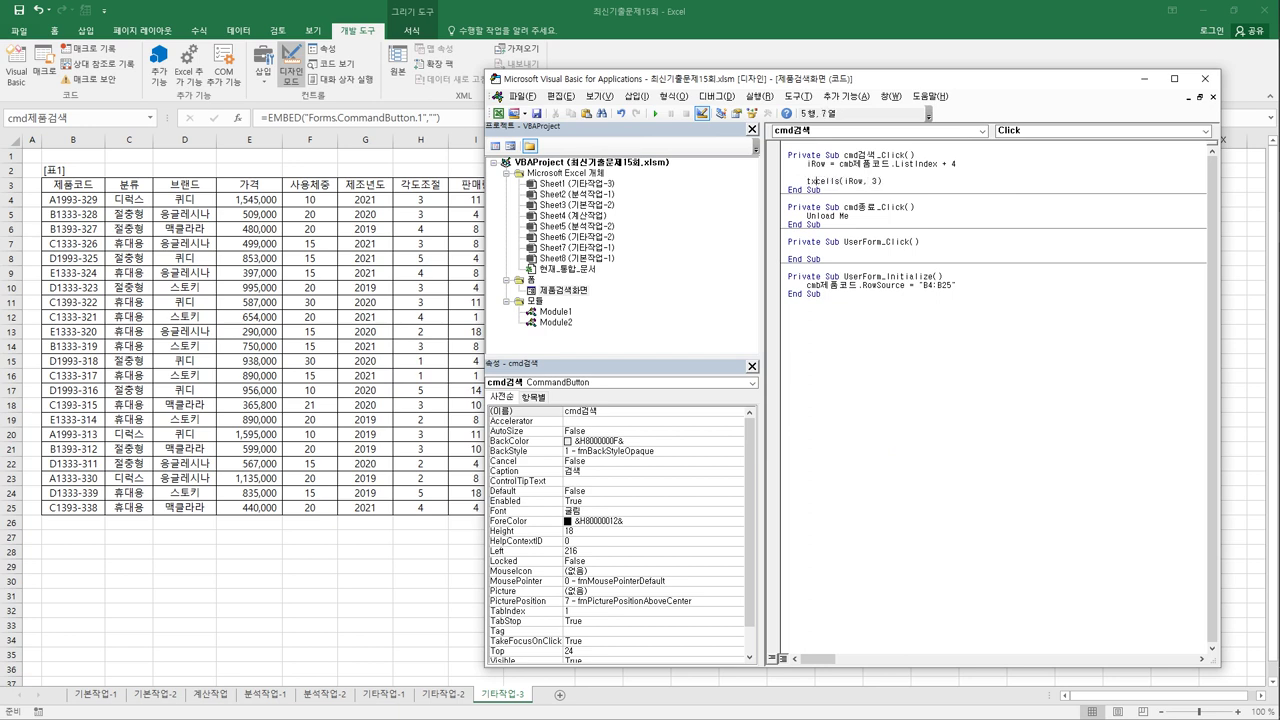
{"action": "type", "text": "분류 ="}
Copy the txt분류 = Cells(iRow, 3) line and paste it five times below itself in cmd검색_Click
{"action": "key", "text": "Home"}
{"action": "key", "text": "shift+End"}
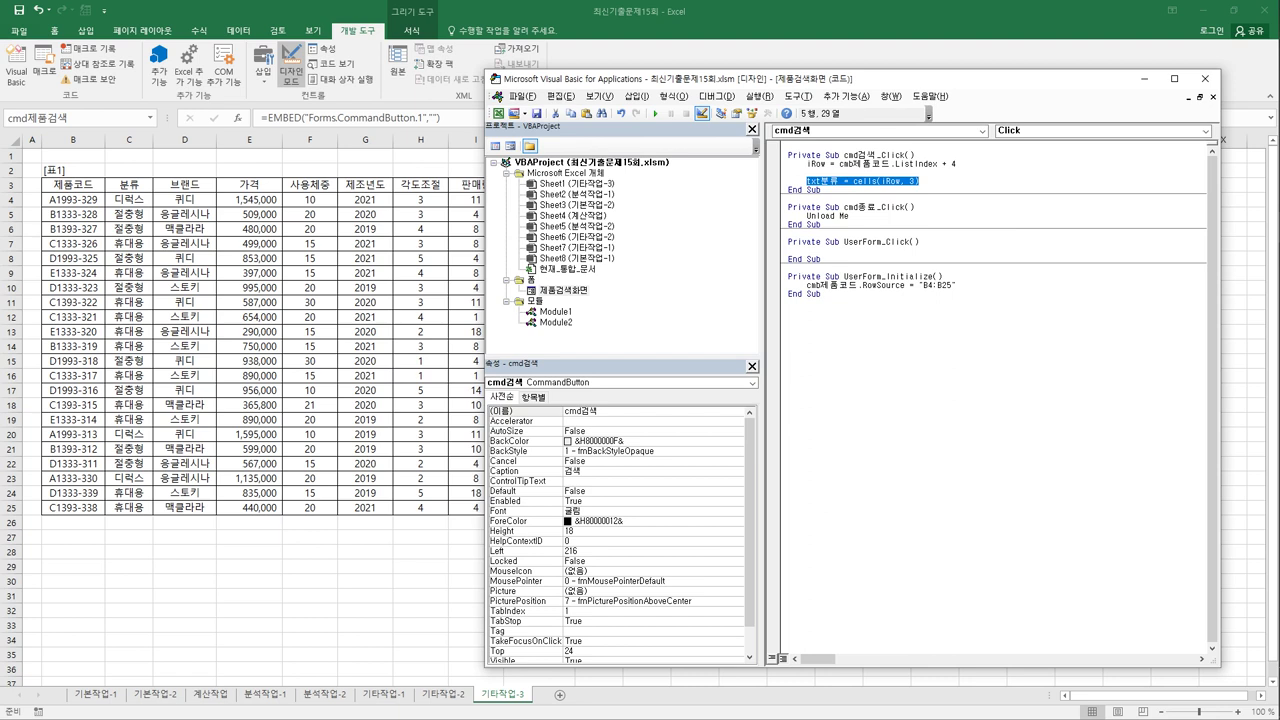
{"action": "key", "text": "ctrl+c"}
{"action": "key", "text": "End"}
{"action": "key", "text": "Return"}
{"action": "key", "text": "ctrl+v"}
{"action": "key", "text": "Return"}
{"action": "key", "text": "ctrl+v"}
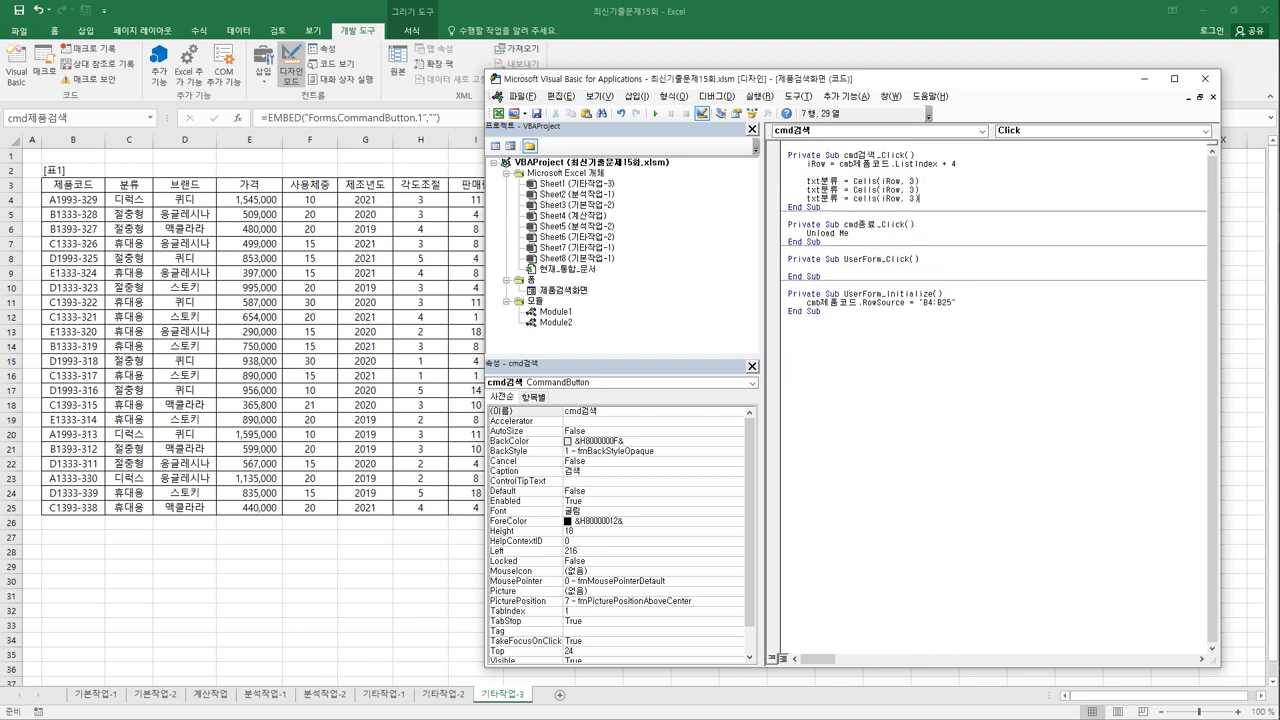
{"action": "key", "text": "Return"}
{"action": "key", "text": "ctrl+v"}
{"action": "key", "text": "Return"}
{"action": "key", "text": "ctrl+v"}
{"action": "key", "text": "Return"}
{"action": "key", "text": "ctrl+v"}
{"action": "key", "text": "Return"}
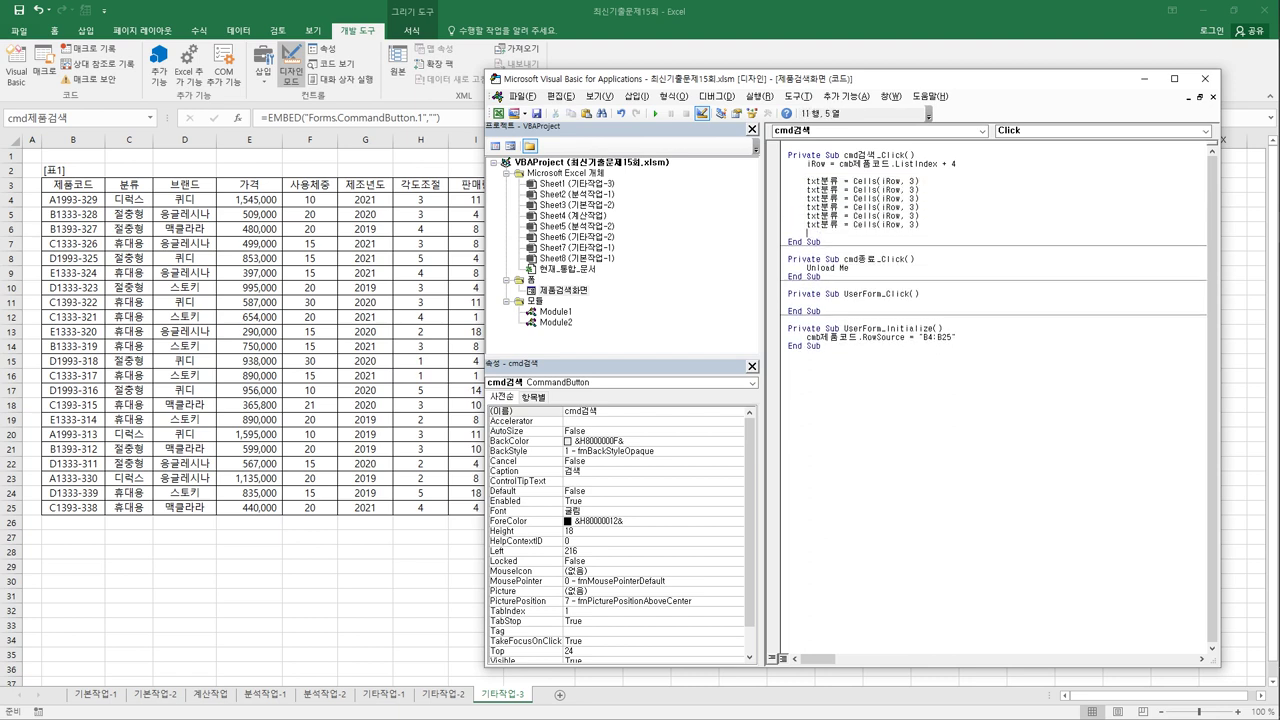
Change the Cells column numbers of the five copied lines to 4, 5, 6, 7 and 8 in order
{"action": "left_click", "coordinate": [807, 189]}
{"action": "left_click", "coordinate": [909, 189]}
{"action": "key", "text": "Delete"}
{"action": "type", "text": "4"}
{"action": "left_click", "coordinate": [909, 198]}
{"action": "type", "text": "5"}
{"action": "key", "text": "Down"}
{"action": "key", "text": "BackSpace"}
{"action": "type", "text": "6"}
{"action": "key", "text": "Down"}
{"action": "key", "text": "BackSpace"}
{"action": "type", "text": "7"}
{"action": "key", "text": "Down"}
{"action": "key", "text": "BackSpace"}
{"action": "type", "text": "8"}
{"action": "key", "text": "Return"}
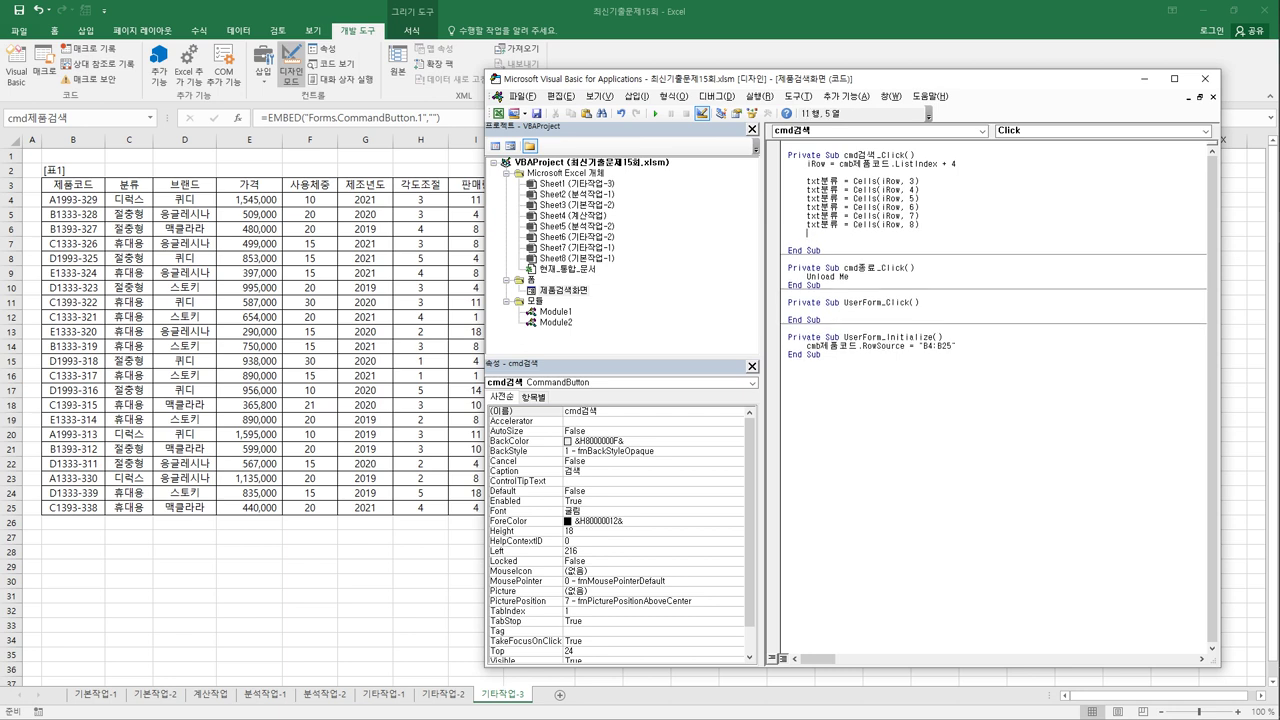
Add two more copies of the txt분류 line at the end and set their column numbers to 9 and 10
{"action": "key", "text": "ctrl+v"}
{"action": "key", "text": "Return"}
{"action": "key", "text": "ctrl+v"}
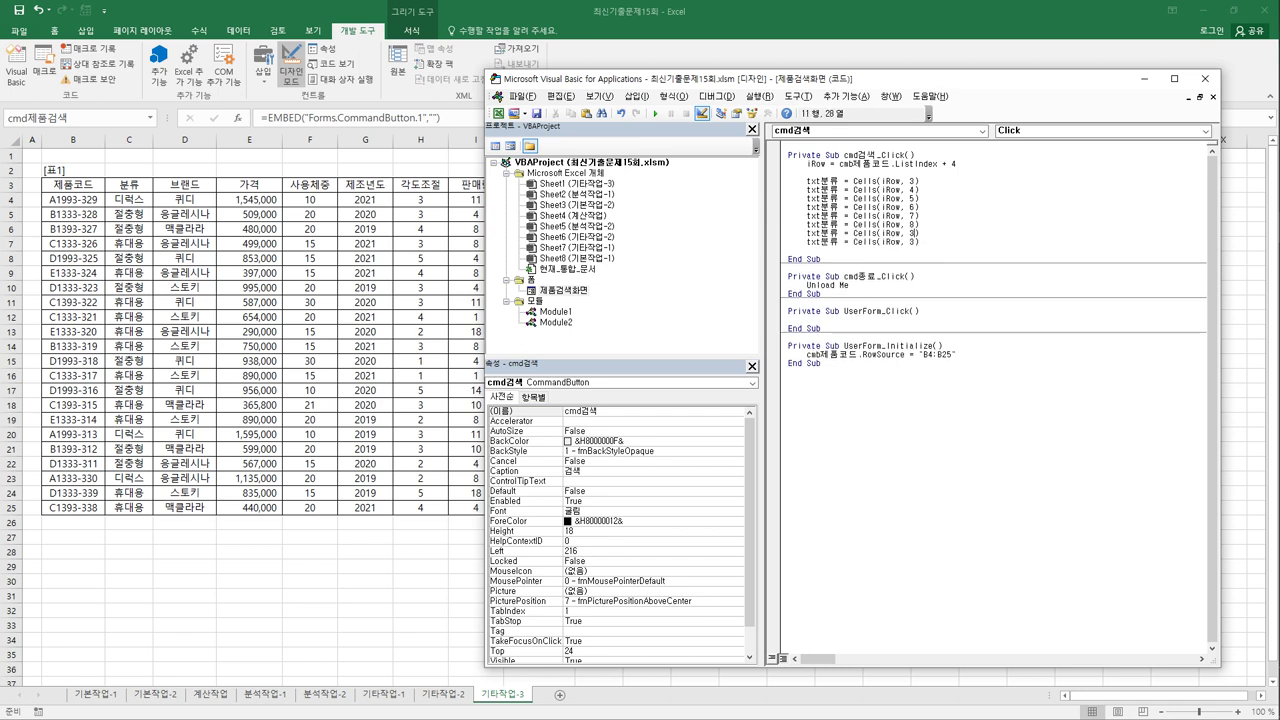
{"action": "left_click", "coordinate": [910, 233]}
{"action": "type", "text": "9"}
{"action": "key", "text": "Delete"}
{"action": "key", "text": "Down"}
{"action": "key", "text": "BackSpace"}
{"action": "type", "text": "10"}
{"action": "key", "text": "Delete"}
Rename the text box in the column 4 line to txt브랜드 and in the column 5 line to txt가격
{"action": "key", "text": "Up"}
{"action": "key", "text": "Up"}
{"action": "key", "text": "Up"}
{"action": "left_click", "coordinate": [821, 189]}
{"action": "type", "text": "브랜드"}
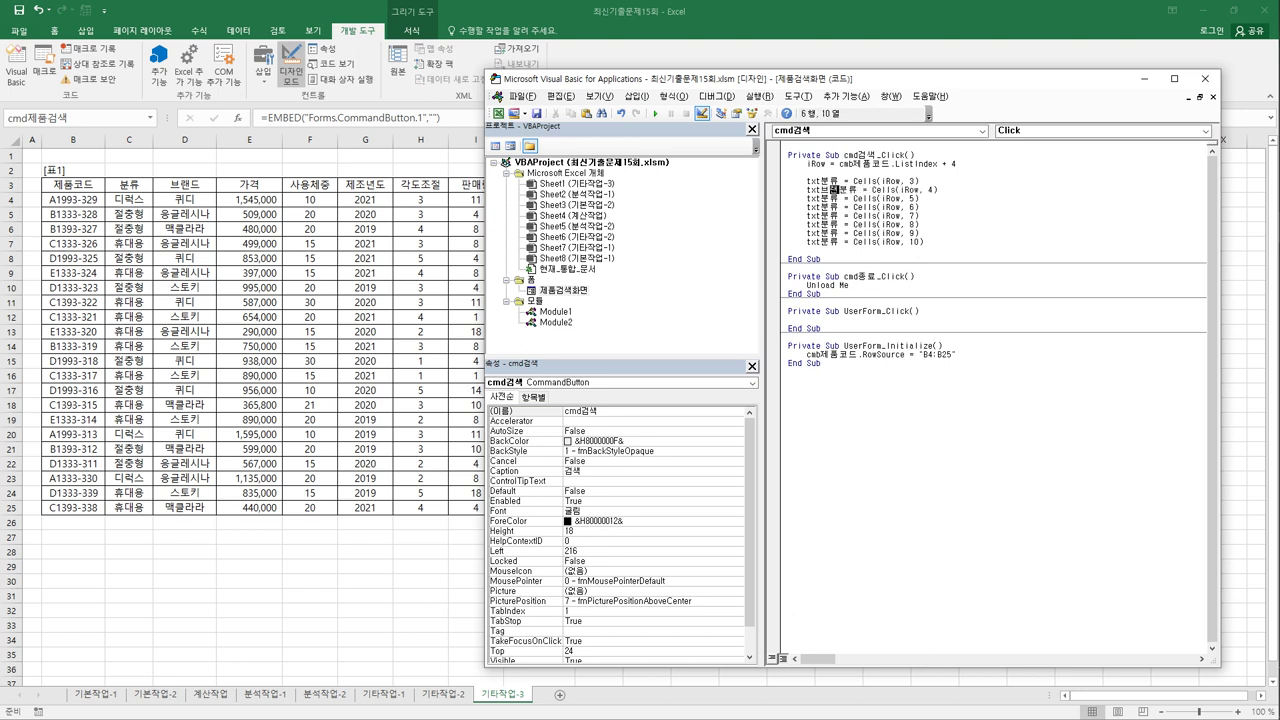
{"action": "key", "text": "Delete"}
{"action": "key", "text": "Delete"}
{"action": "key", "text": "Delete"}
{"action": "left_click", "coordinate": [821, 198]}
{"action": "type", "text": "가격"}
{"action": "key", "text": "Delete"}
{"action": "key", "text": "Delete"}
Rename the text box in the column 6 line to txt체중 and in the column 7 line to txt제조년도
{"action": "left_click", "coordinate": [821, 207]}
{"action": "type", "text": "제품"}
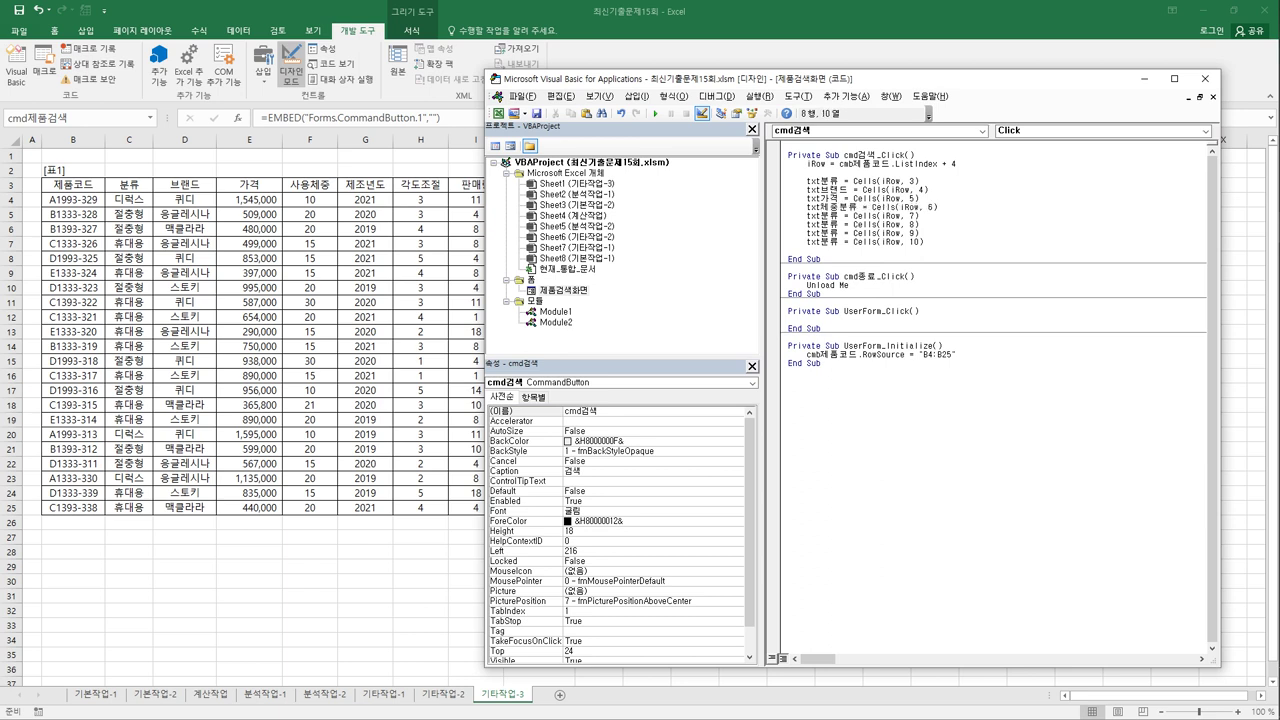
{"action": "key", "text": "Delete"}
{"action": "key", "text": "Delete"}
{"action": "left_click_drag", "start_coordinate": [820, 215], "coordinate": [839, 215]}
{"action": "type", "text": "제조년도"}
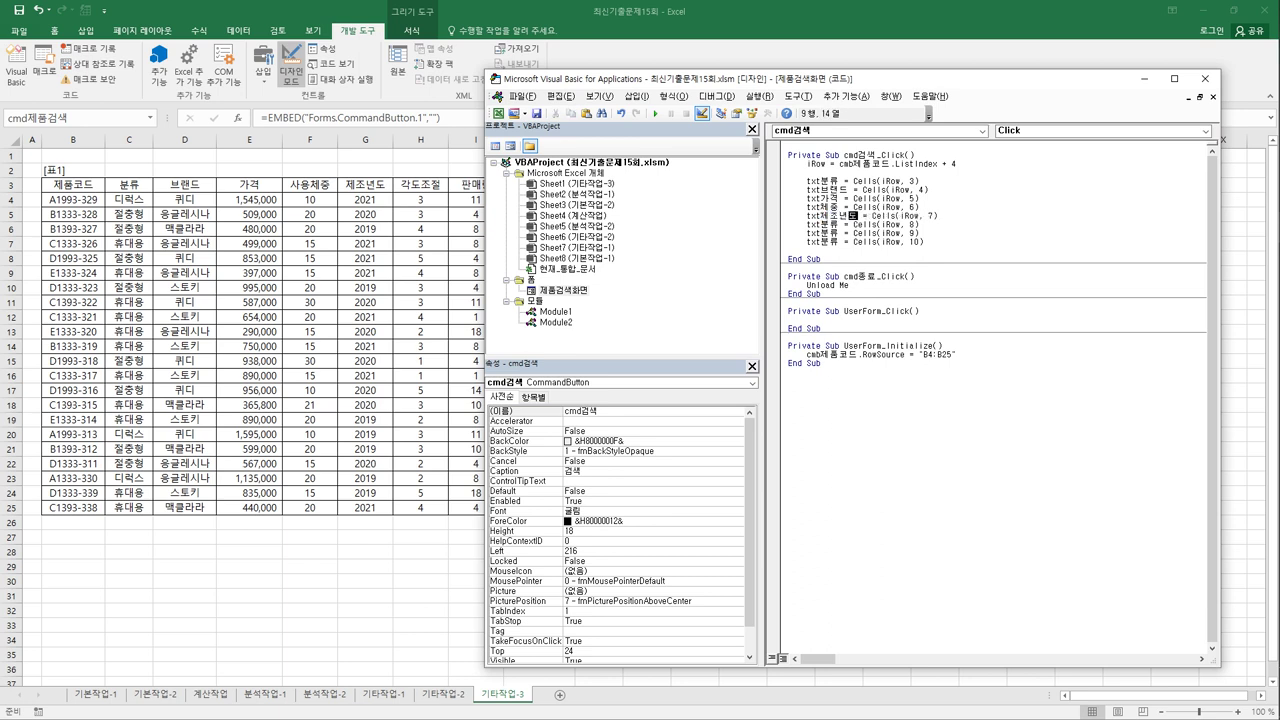
Rename the text box in the column 8 line to txt각도조절 and in the column 9 line to txt판매량
{"action": "left_click", "coordinate": [855, 224]}
{"action": "key", "text": "shift+Left"}
{"action": "key", "text": "shift+Left"}
{"action": "type", "text": "각도조절"}
{"action": "left_click", "coordinate": [853, 233]}
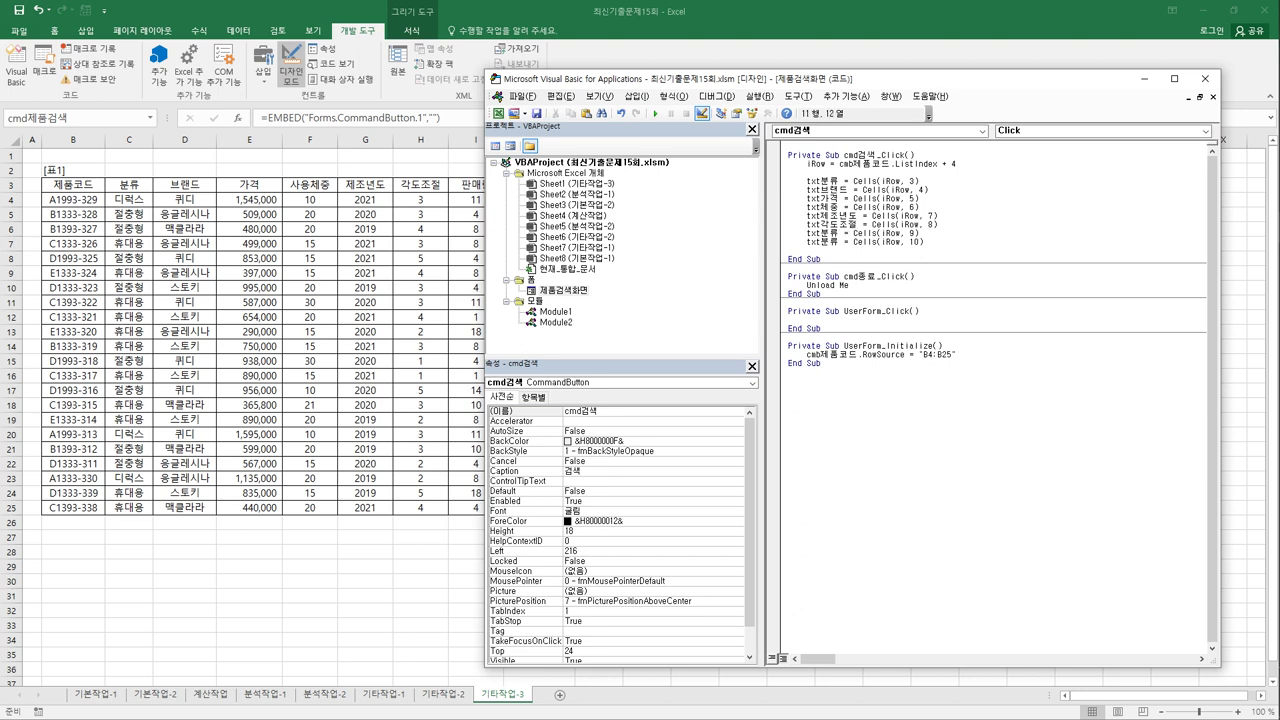
{"action": "left_click_drag", "start_coordinate": [839, 233], "coordinate": [822, 233]}
{"action": "type", "text": "판매량"}
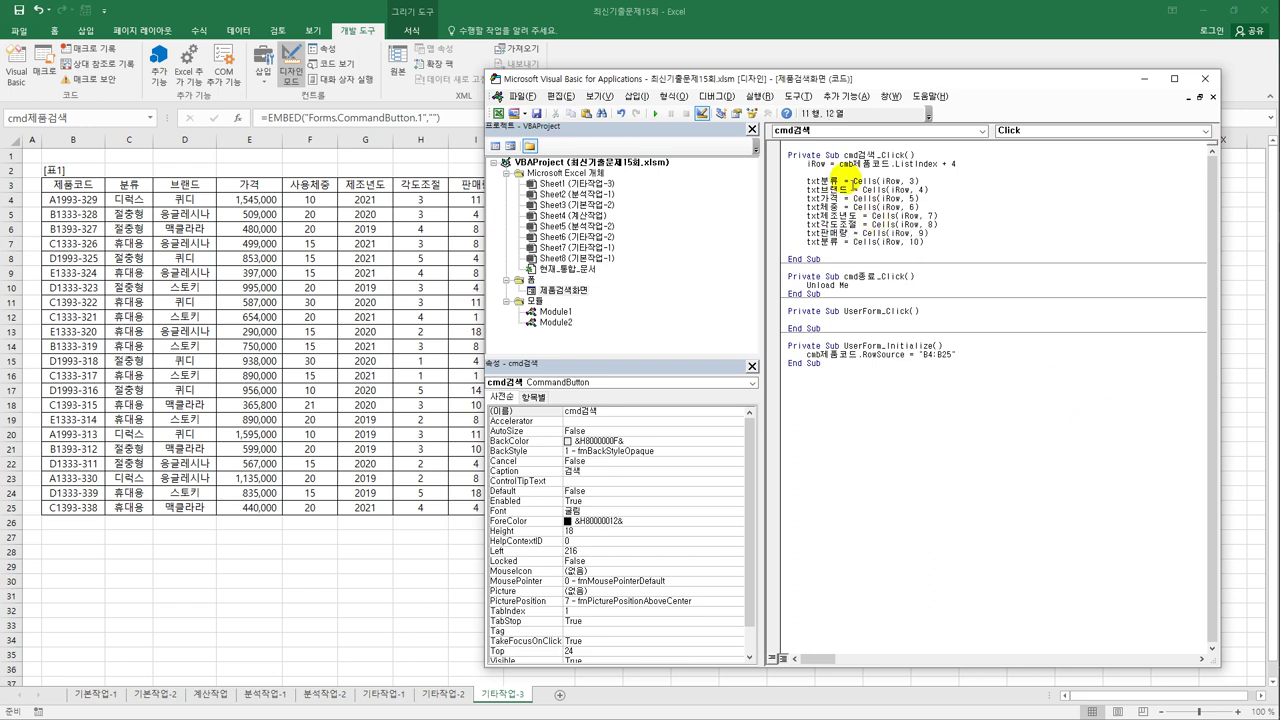
Move the code editor window aside and rename the text box in the column 10 line to txt안전벨트
{"action": "left_click_drag", "start_coordinate": [735, 66], "coordinate": [772, 73]}
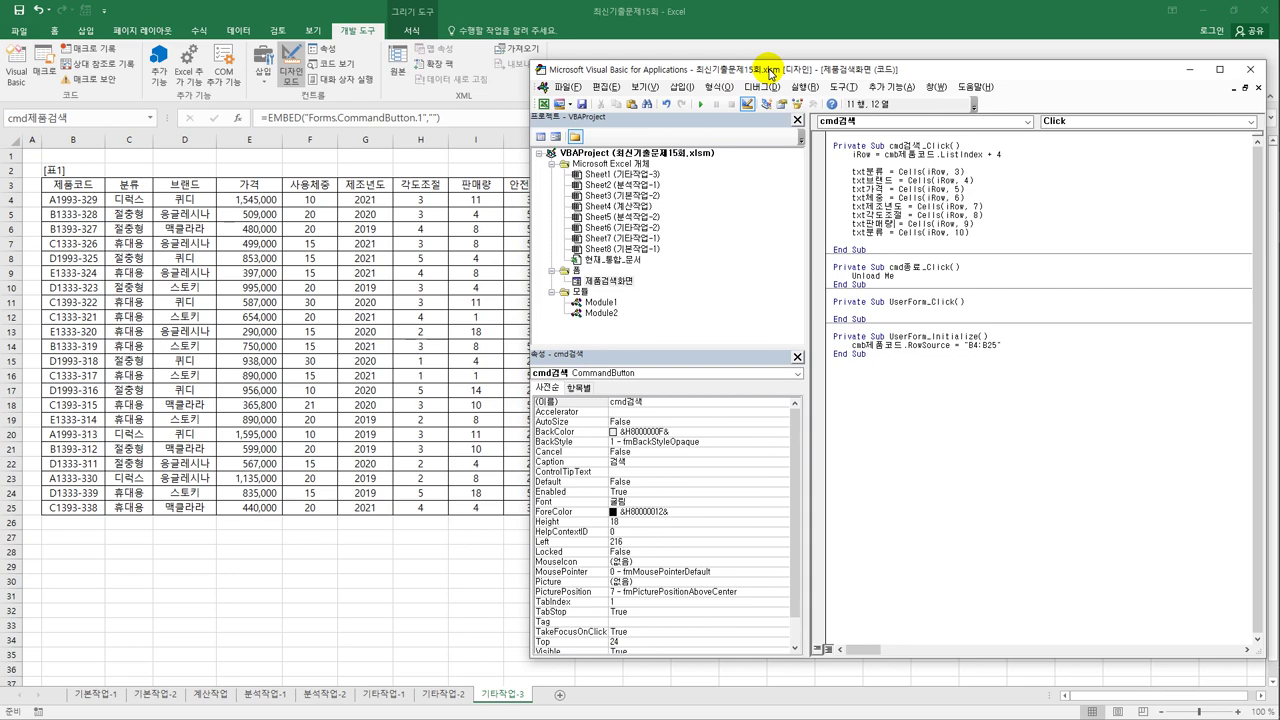
{"action": "left_click_drag", "start_coordinate": [770, 74], "coordinate": [749, 70]}
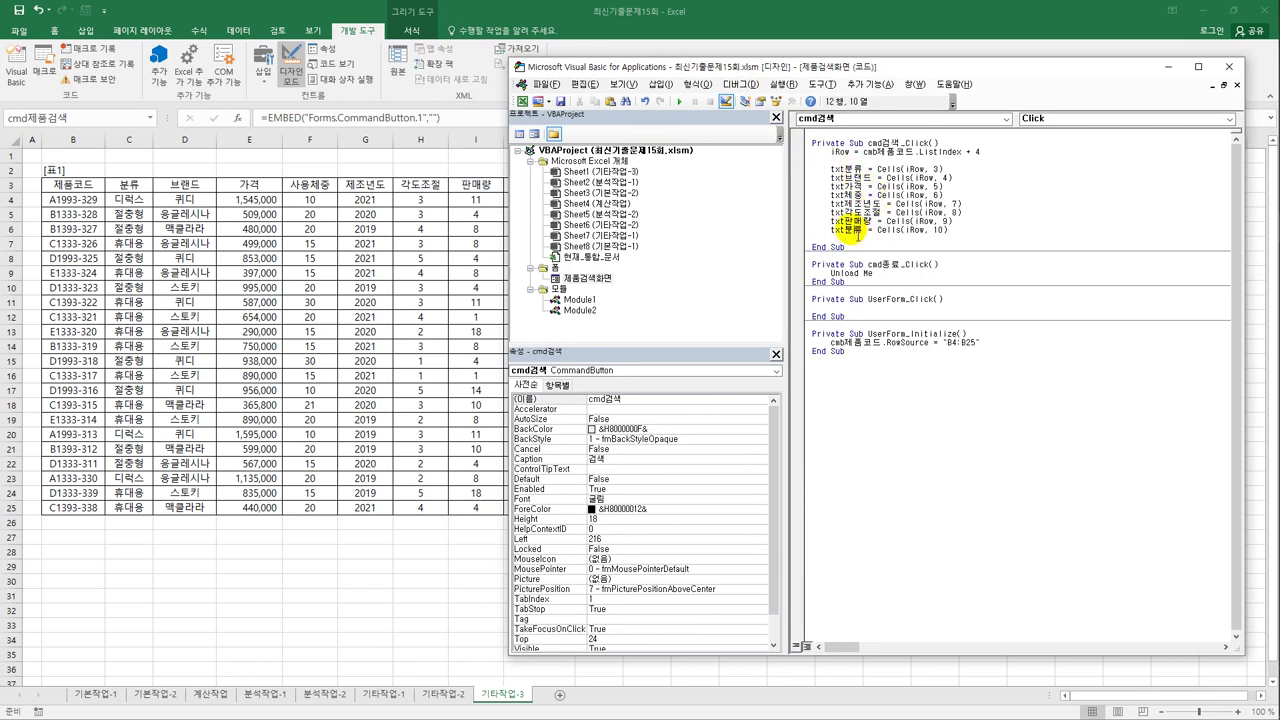
{"action": "left_click", "coordinate": [849, 230]}
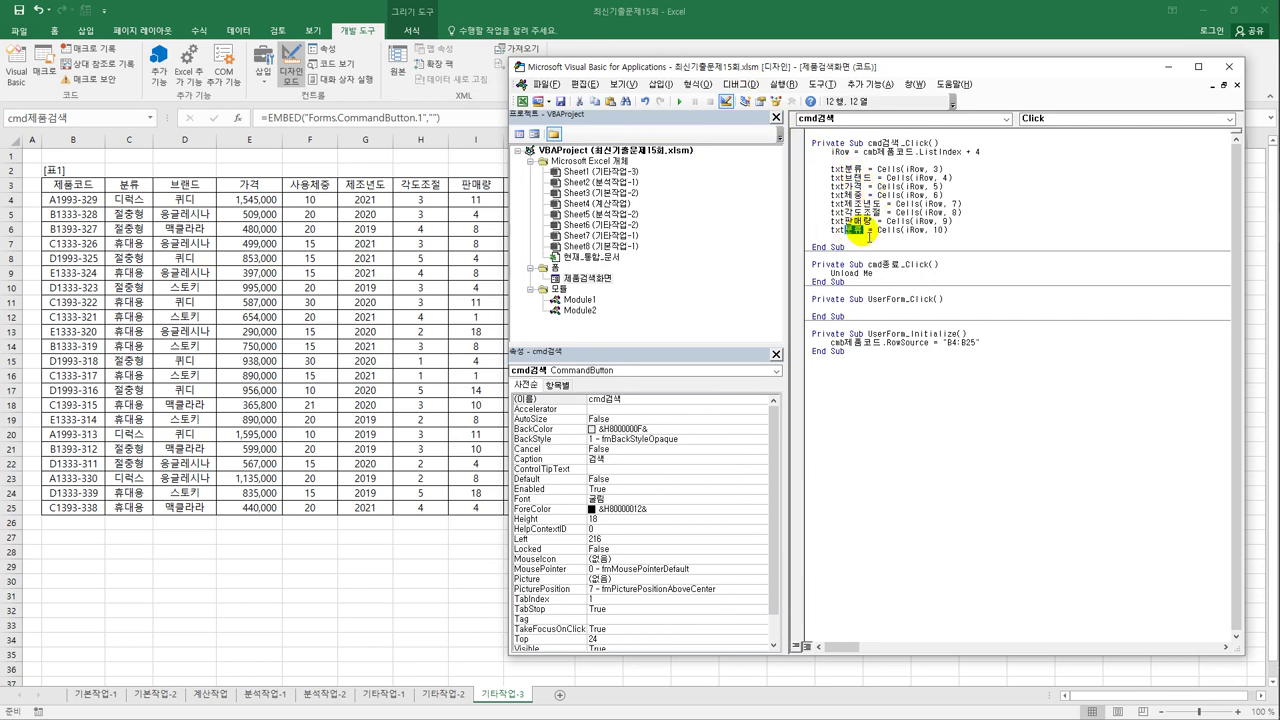
{"action": "left_click_drag", "start_coordinate": [849, 236], "coordinate": [867, 237]}
{"action": "type", "text": "안전벨트"}
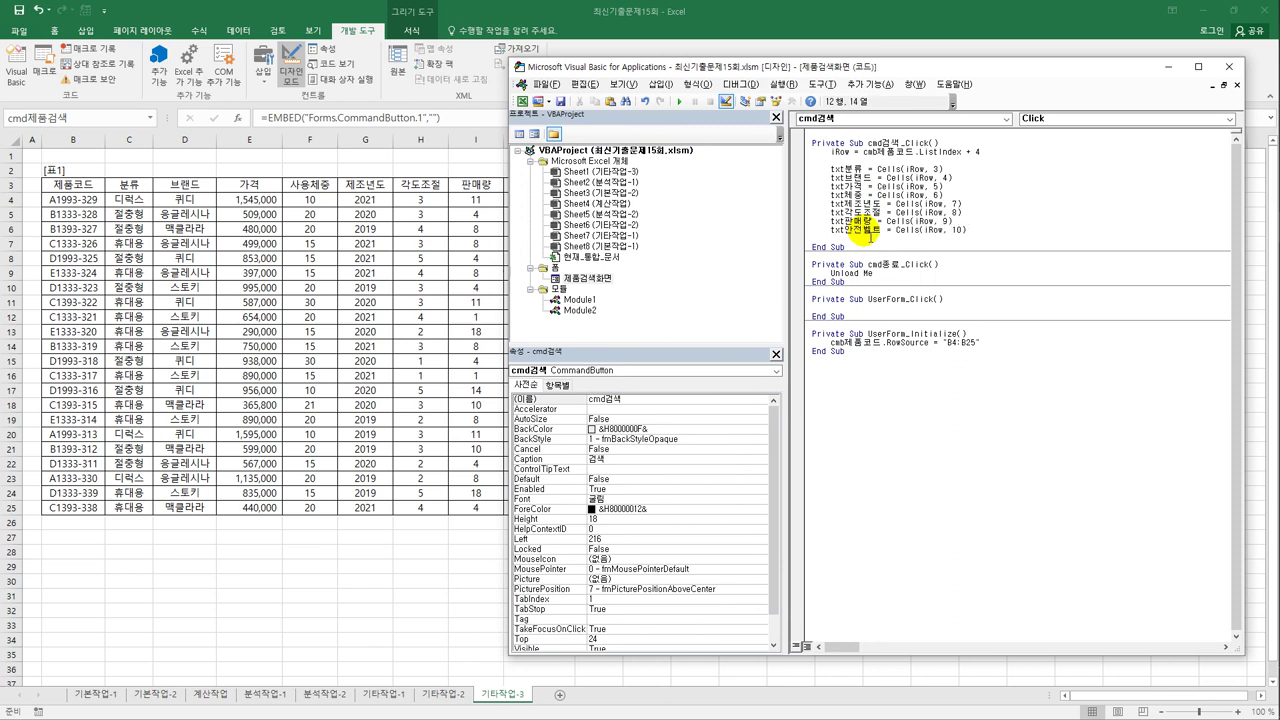
Check the names of several text boxes in the 제품검색화면 form design, and return to the 검색 button's code
{"action": "double_click", "coordinate": [580, 278]}
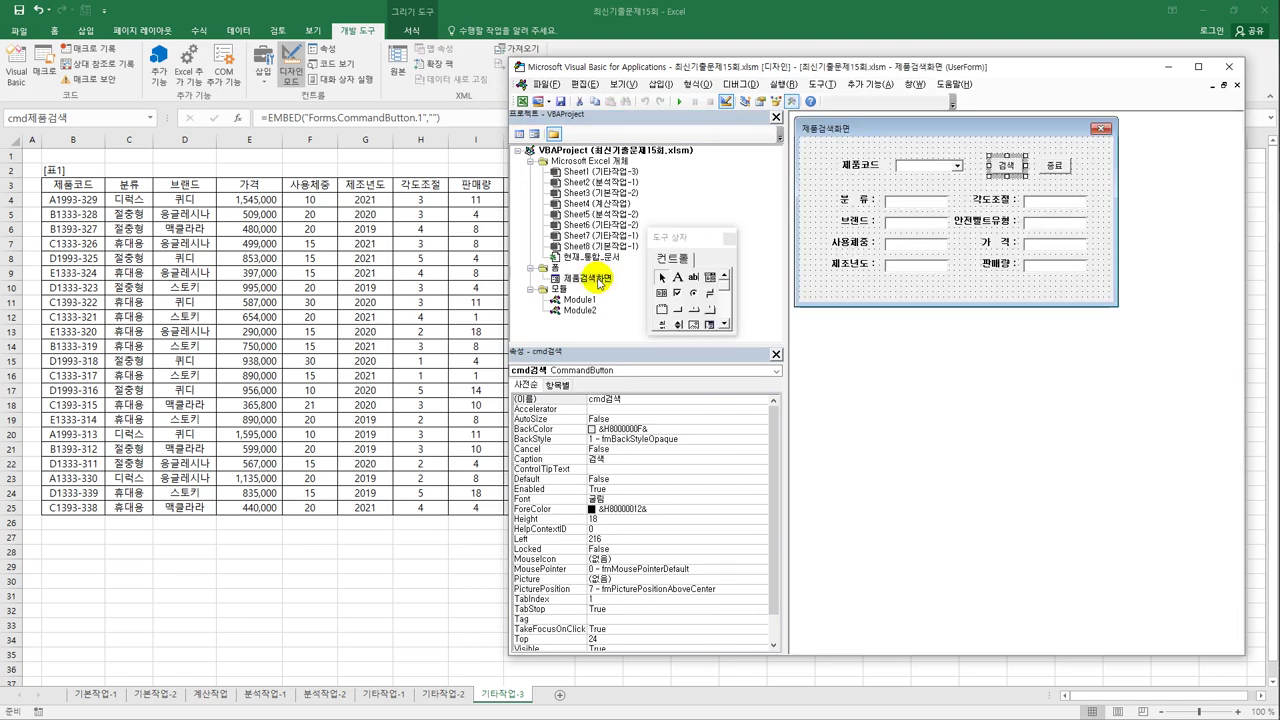
{"action": "left_click", "coordinate": [915, 204]}
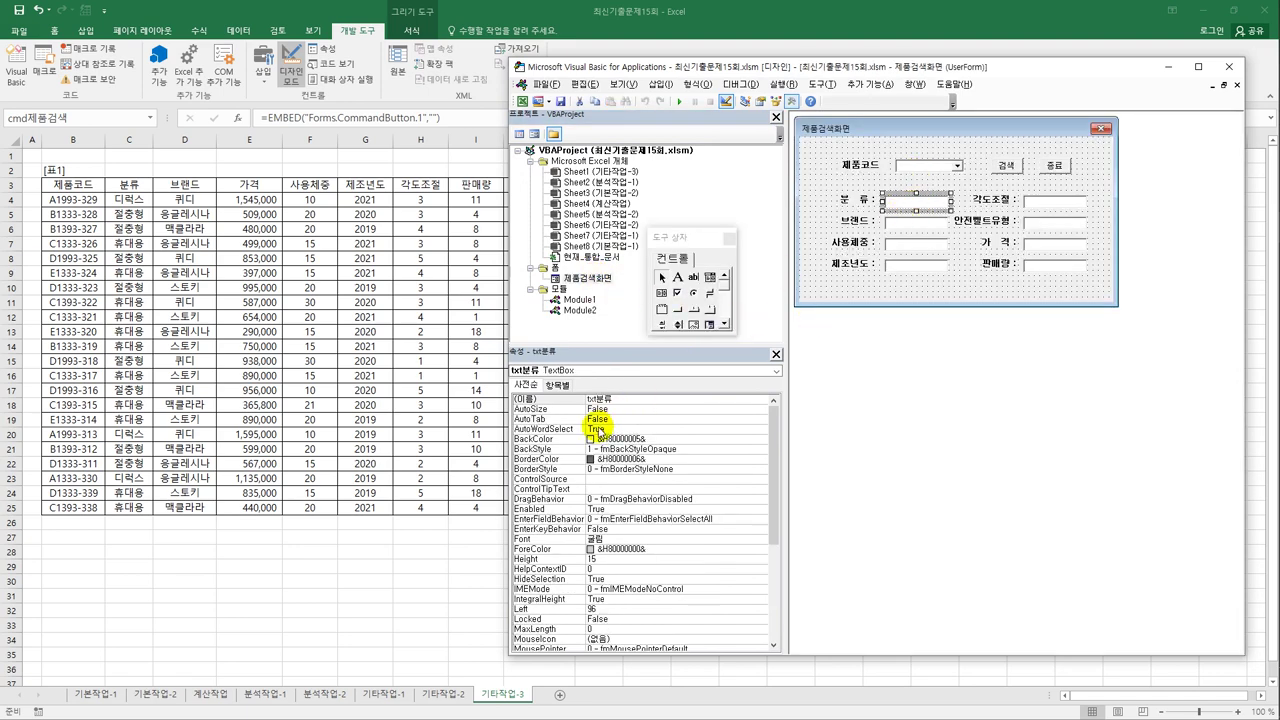
{"action": "left_click", "coordinate": [908, 226]}
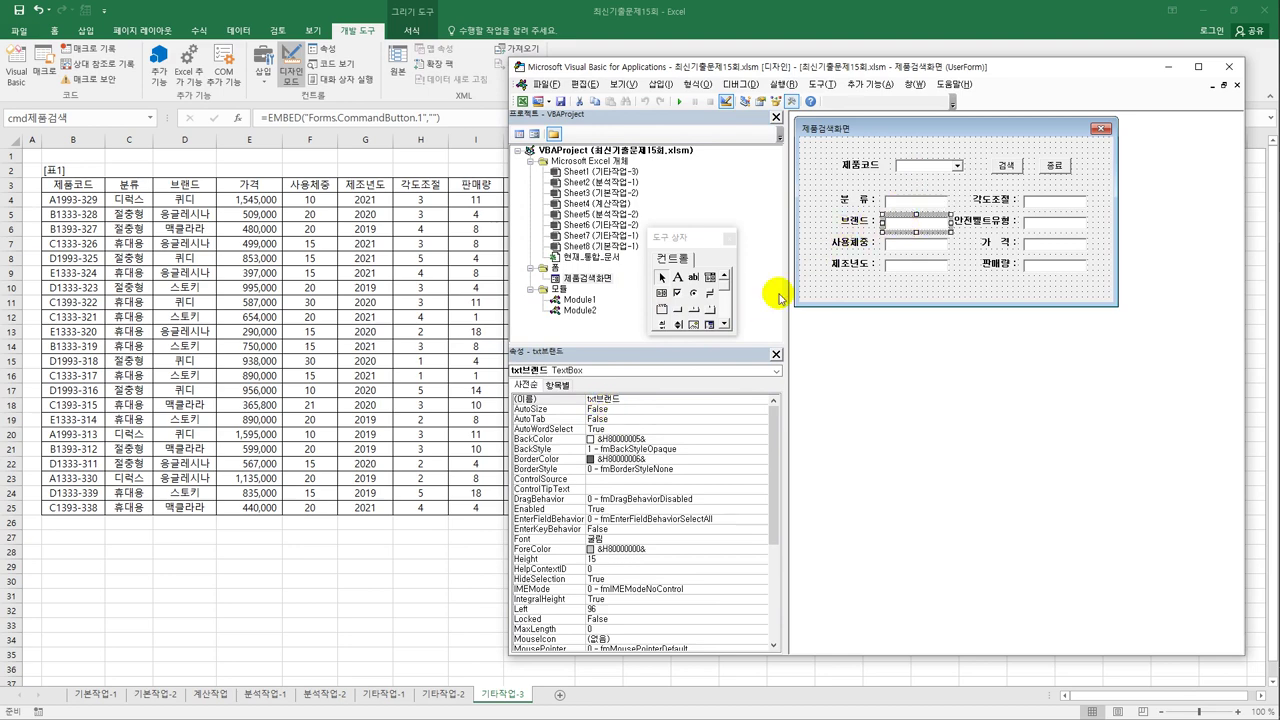
{"action": "left_click", "coordinate": [894, 265]}
{"action": "left_click", "coordinate": [1029, 267]}
{"action": "left_click", "coordinate": [1031, 252]}
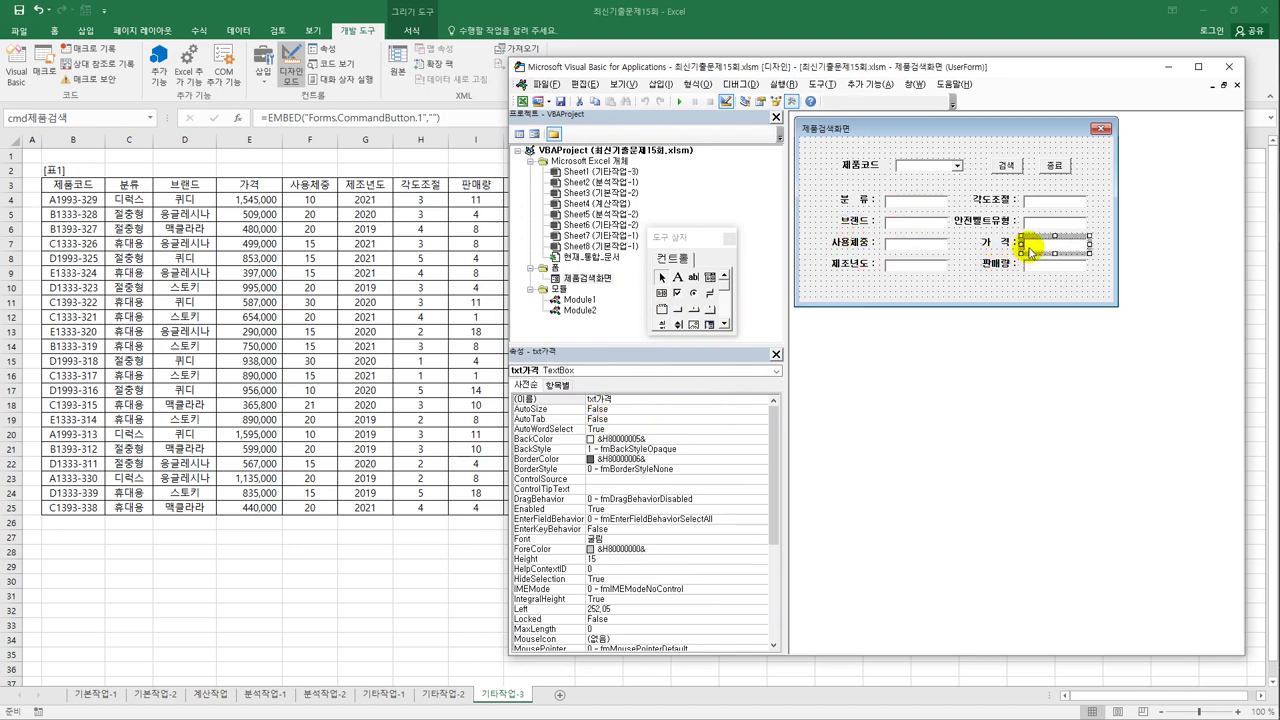
{"action": "double_click", "coordinate": [1007, 165]}
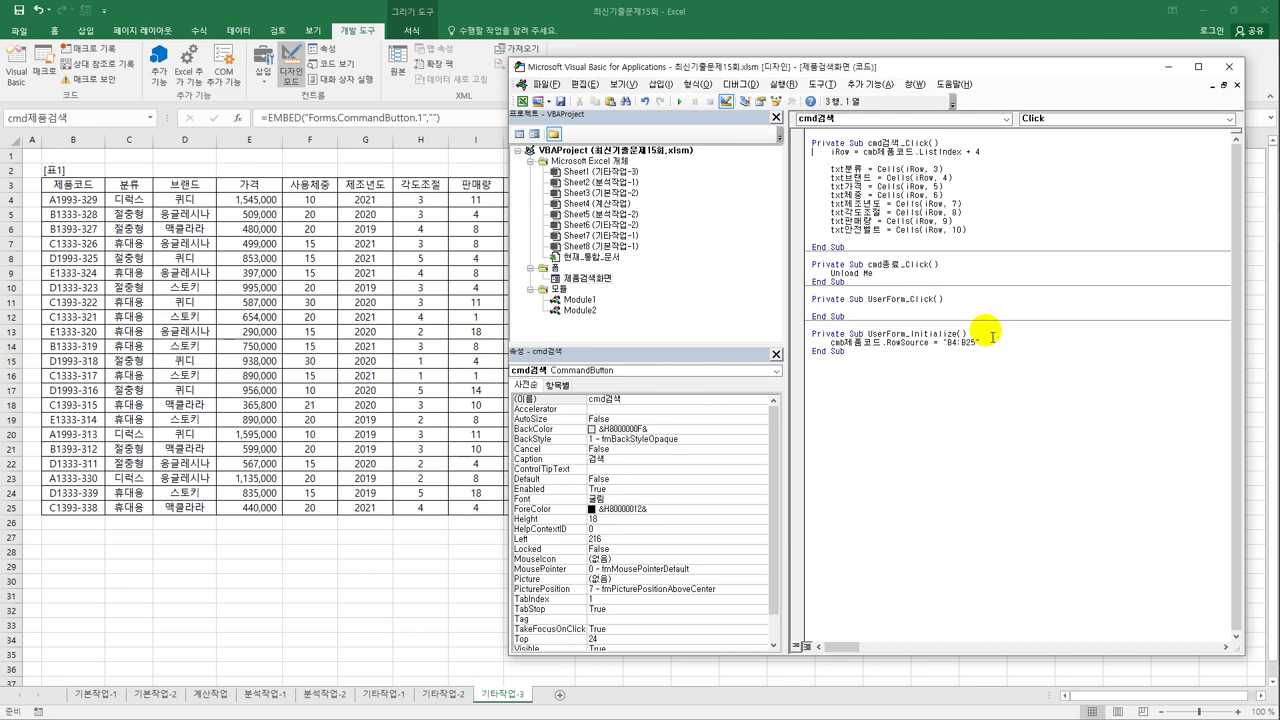
Below the text box assignments in cmd검색_Click, add a blank line and the condition If Cells(iRow, 6) <= 10 Then
{"action": "left_click", "coordinate": [965, 189]}
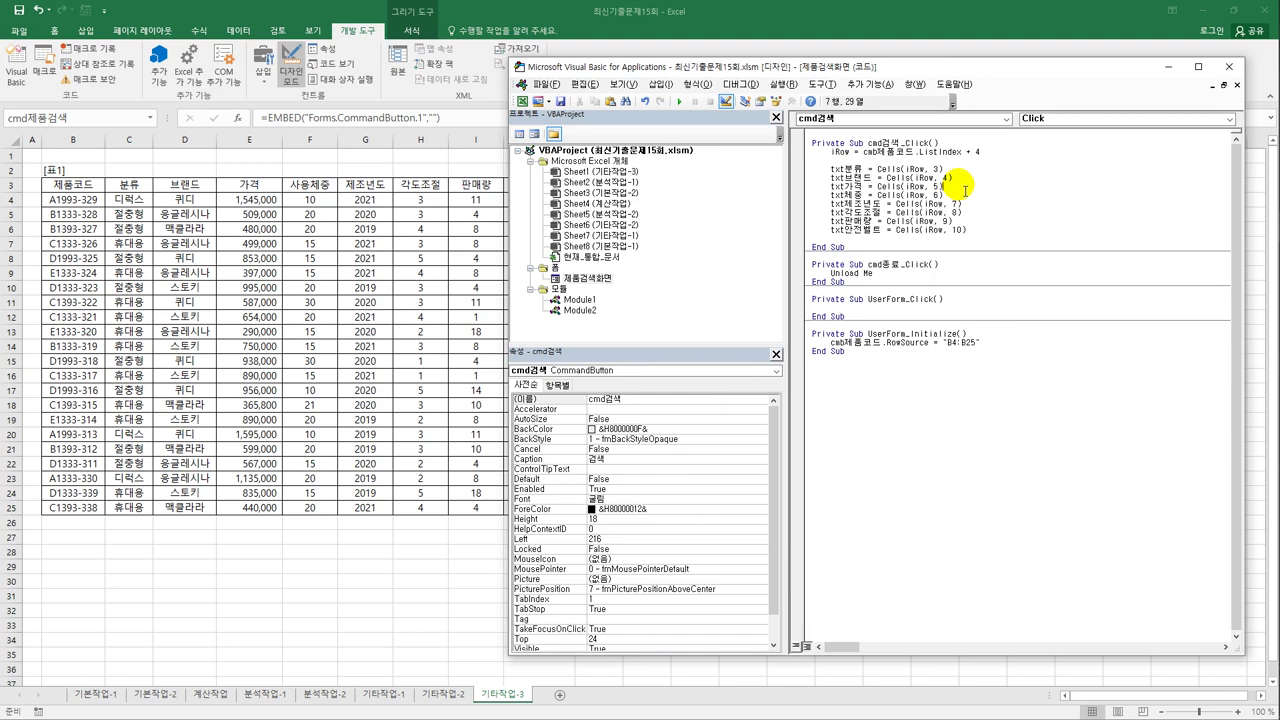
{"action": "key", "text": "Down"}
{"action": "key", "text": "Down"}
{"action": "key", "text": "End"}
{"action": "key", "text": "Return"}
{"action": "key", "text": "Return"}
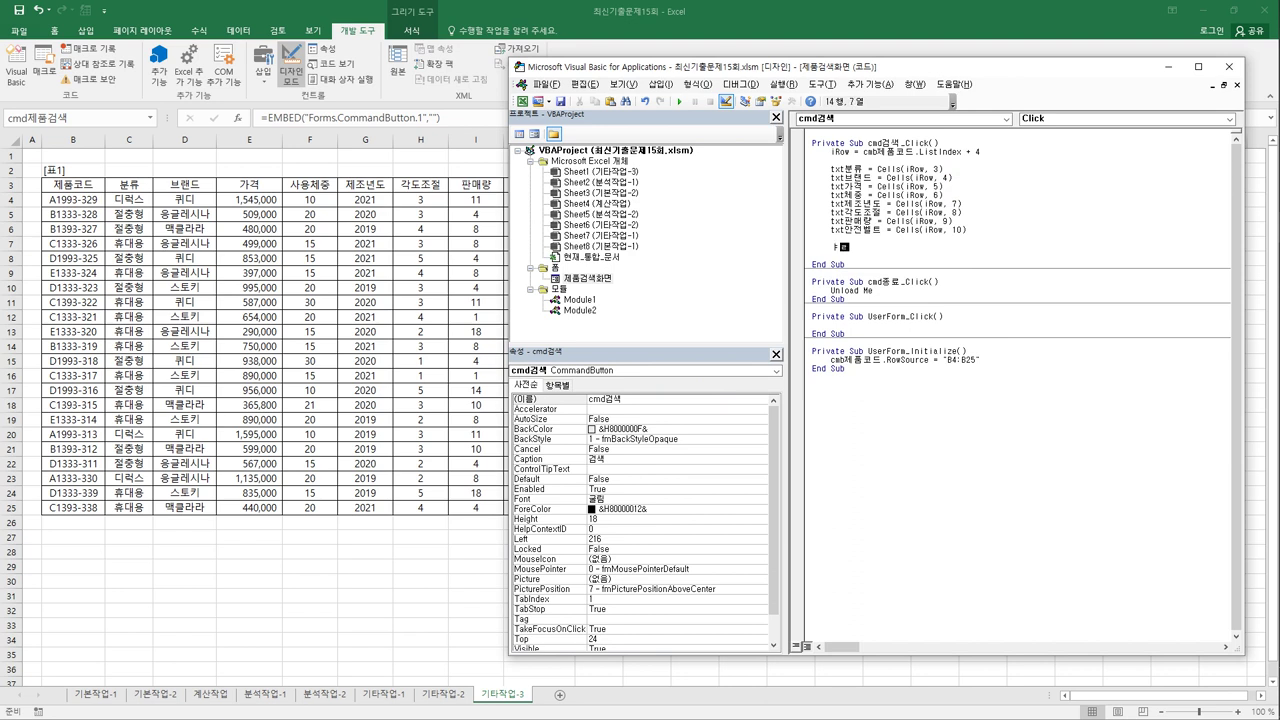
{"action": "type", "text": "if cells(iRow,6)"}
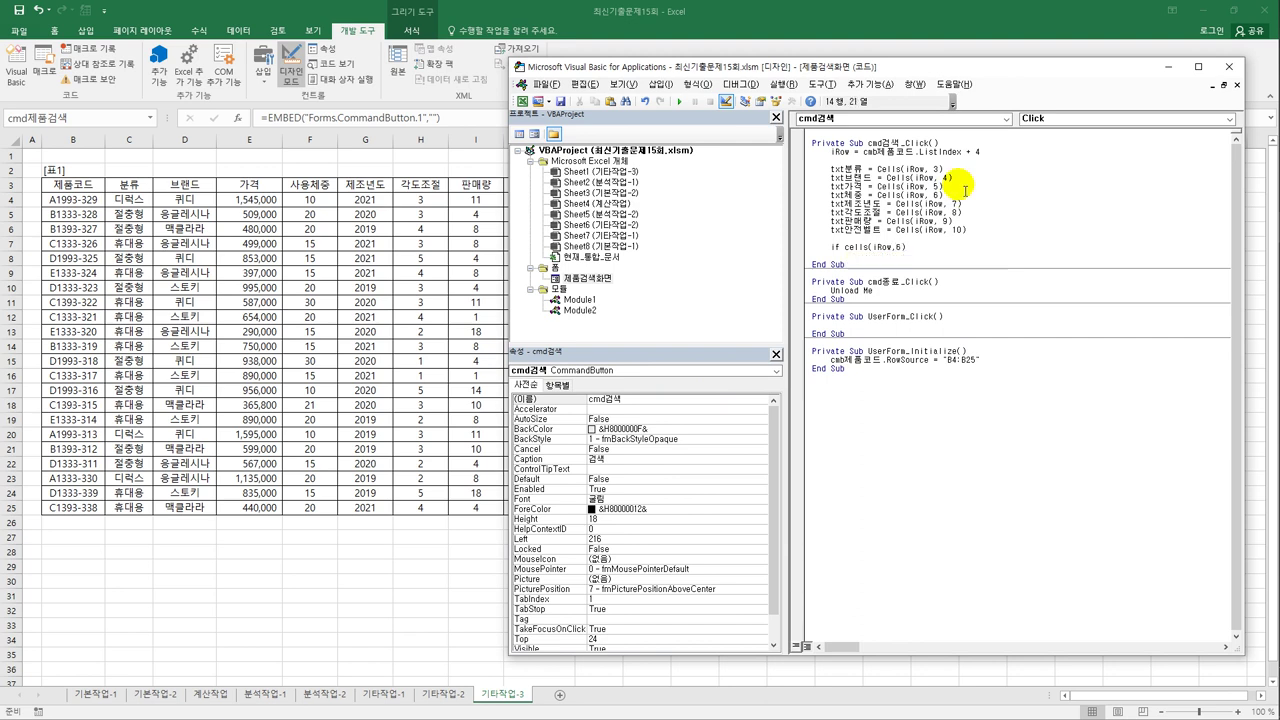
{"action": "type", "text": " <=10"}
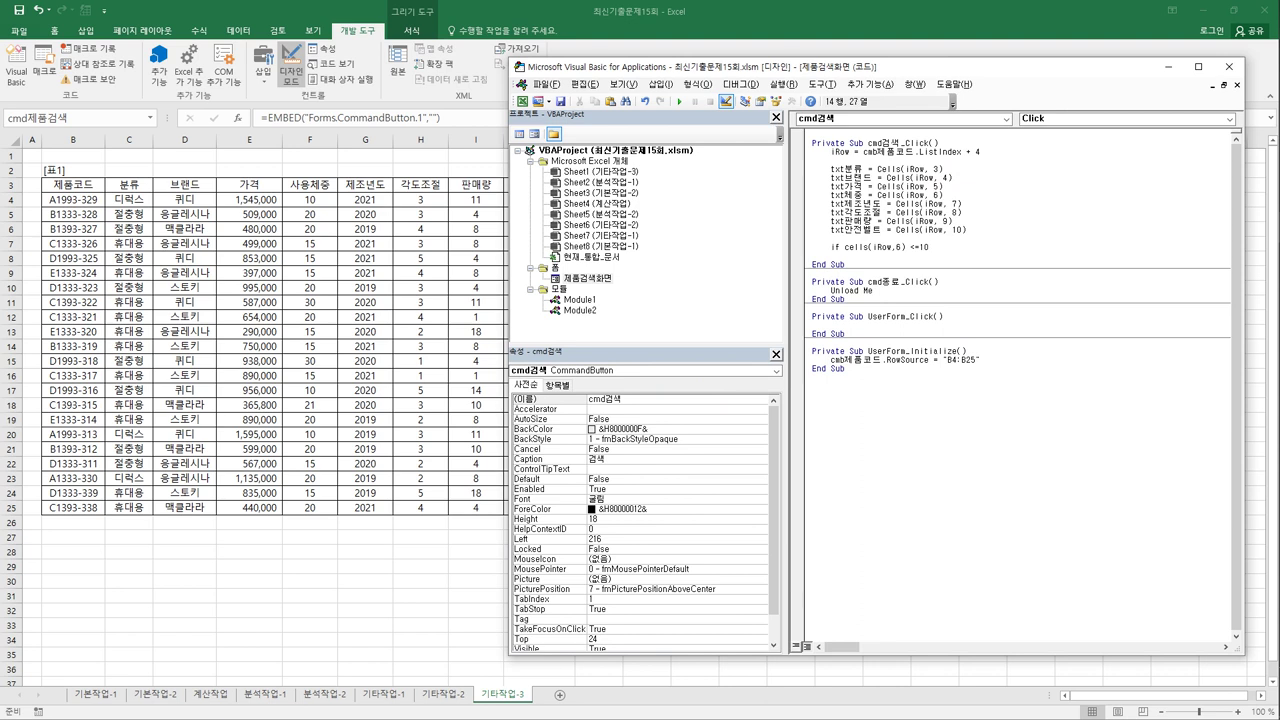
{"action": "type", "text": " then"}
{"action": "key", "text": "Return"}
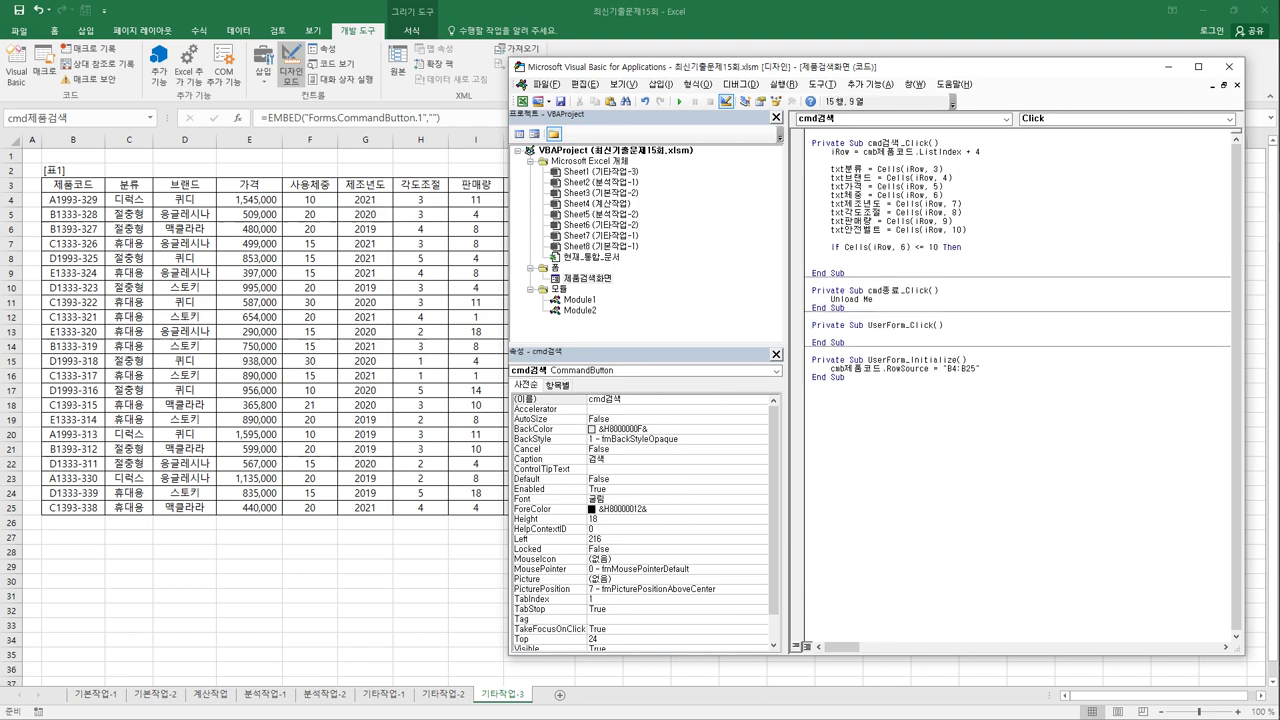
Inside the condition, write MsgBox cmb제품코드 & "는 신생아용입니다." and close the block with End If
{"action": "type", "text": "msgbox"}
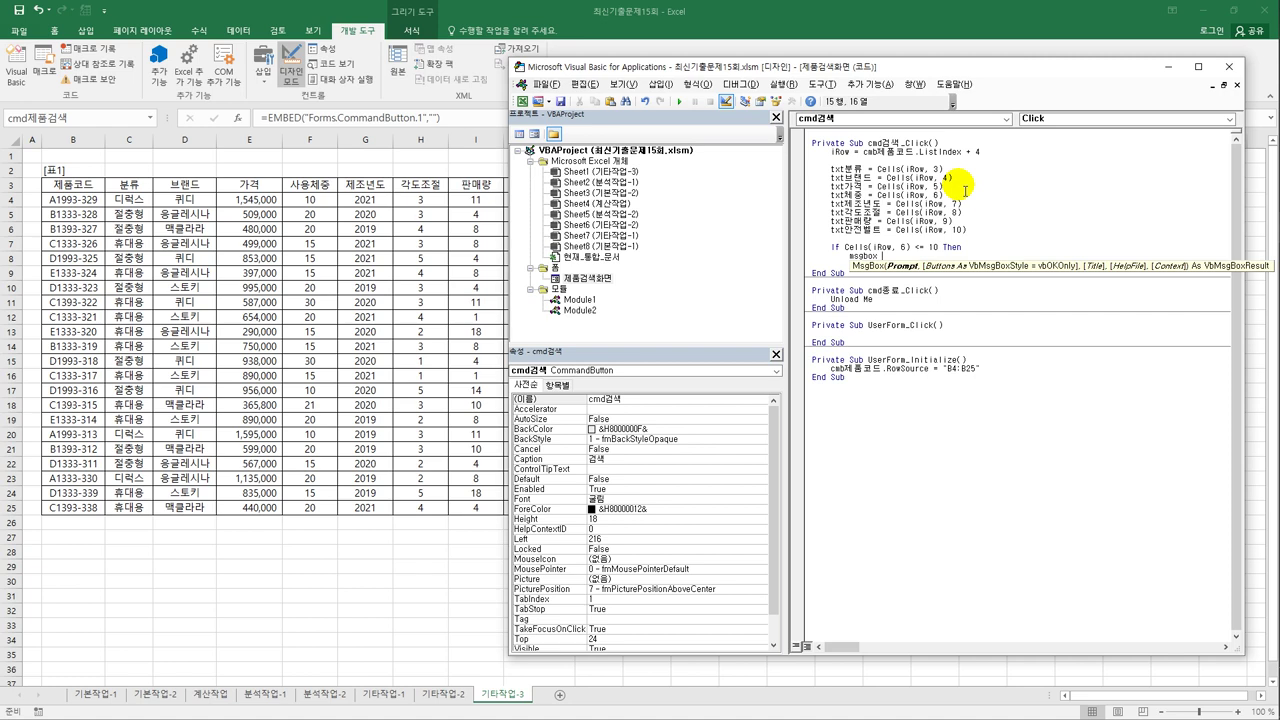
{"action": "type", "text": "cm"}
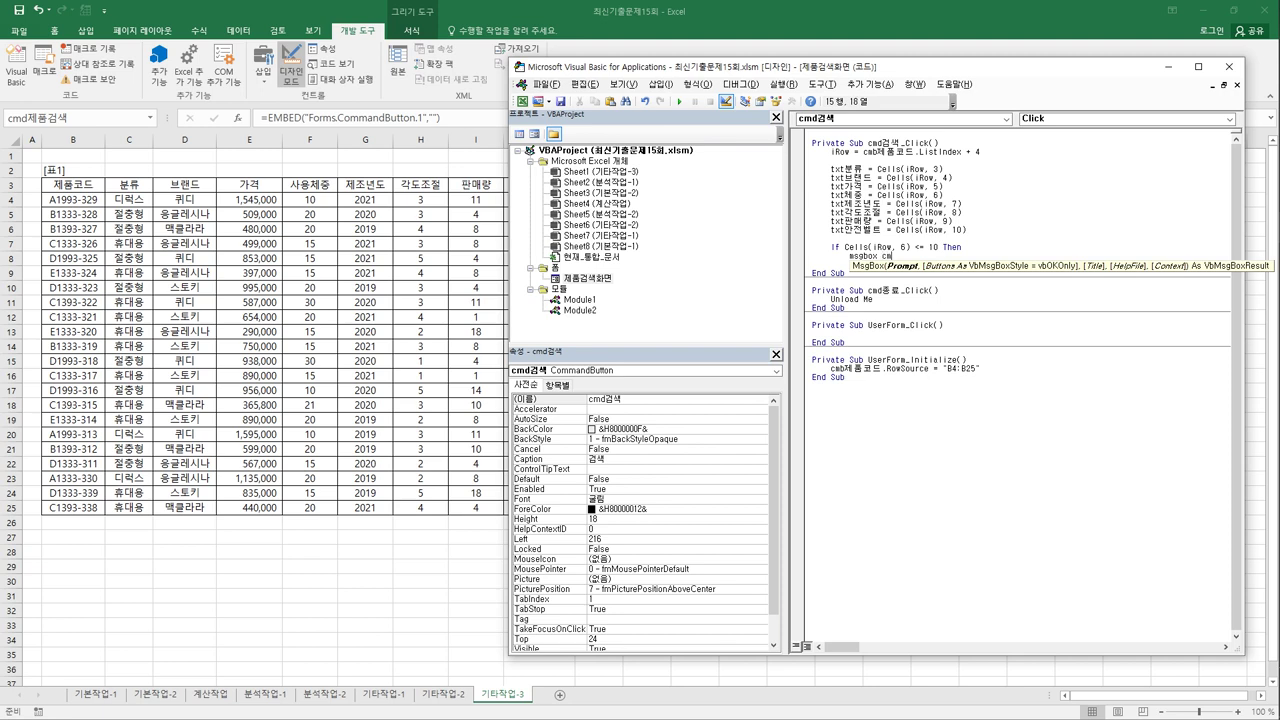
{"action": "type", "text": "b제품코드"}
{"action": "type", "text": " ㅊ"}
{"action": "type", "text": "sms"}
{"action": "key", "text": "BackSpace"}
{"action": "key", "text": "BackSpace"}
{"action": "key", "text": "BackSpace"}
{"action": "key", "text": "BackSpace"}
{"action": "type", "text": "는 신생아용입니다.\""}
{"action": "key", "text": "Return"}
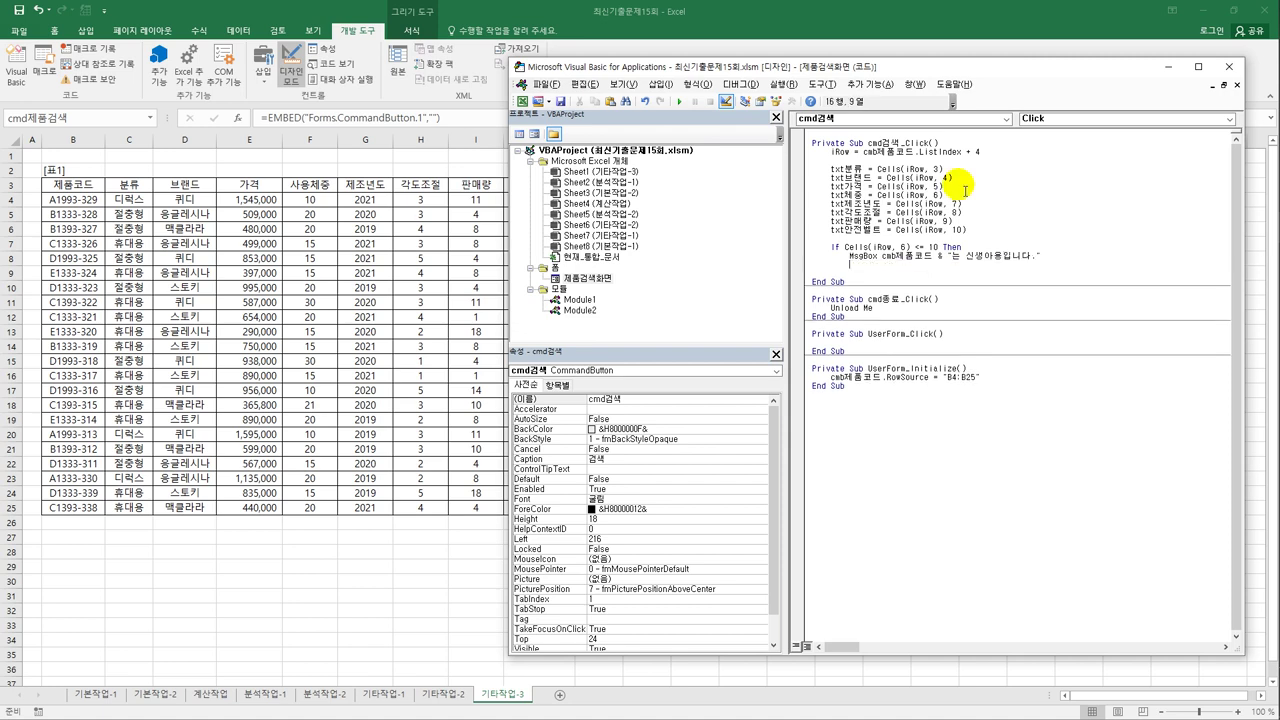
{"action": "type", "text": "end if"}
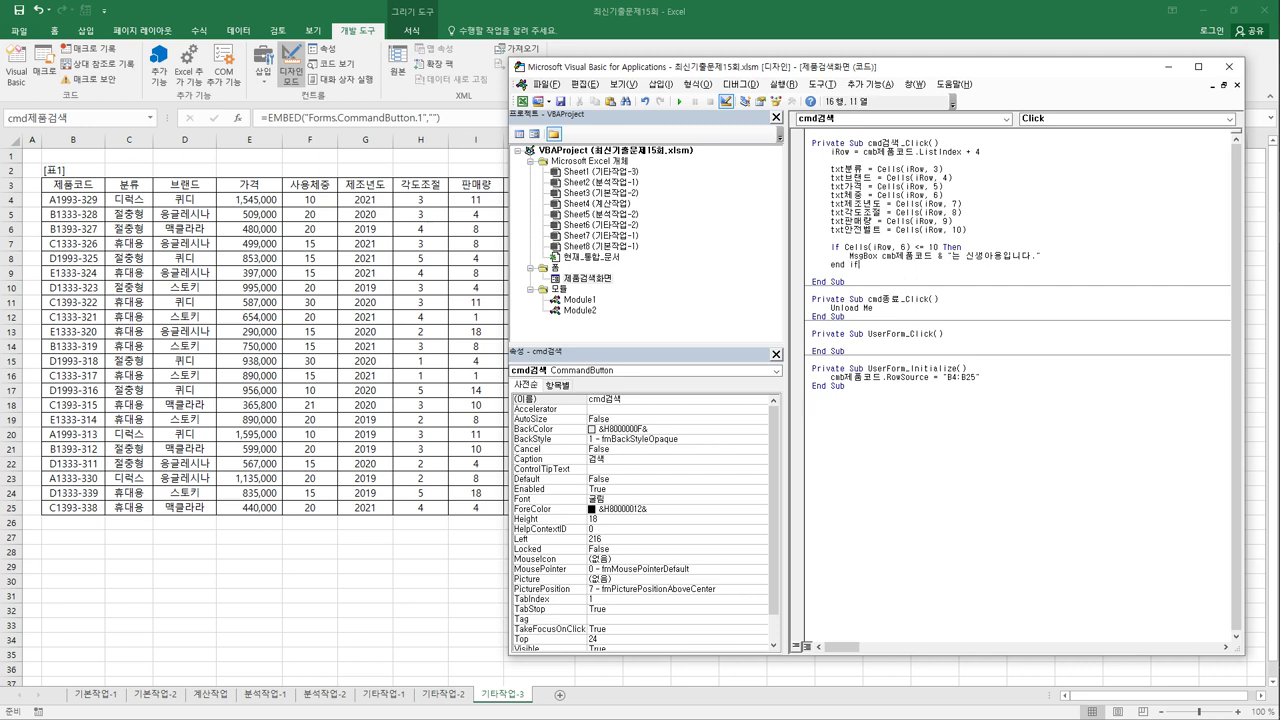
{"action": "left_click", "coordinate": [831, 272]}
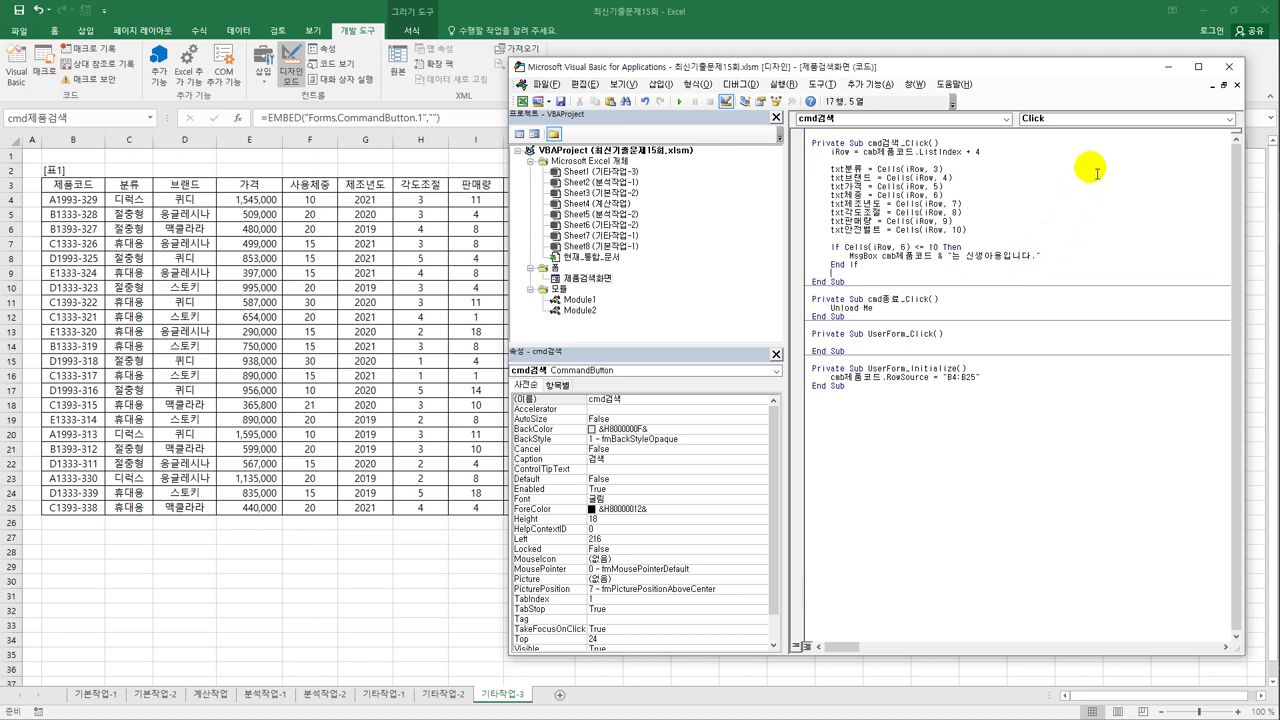
Close the code editor, turn off design mode, and open the search form with the sheet's 제품검색 button
{"action": "left_click", "coordinate": [1228, 67]}
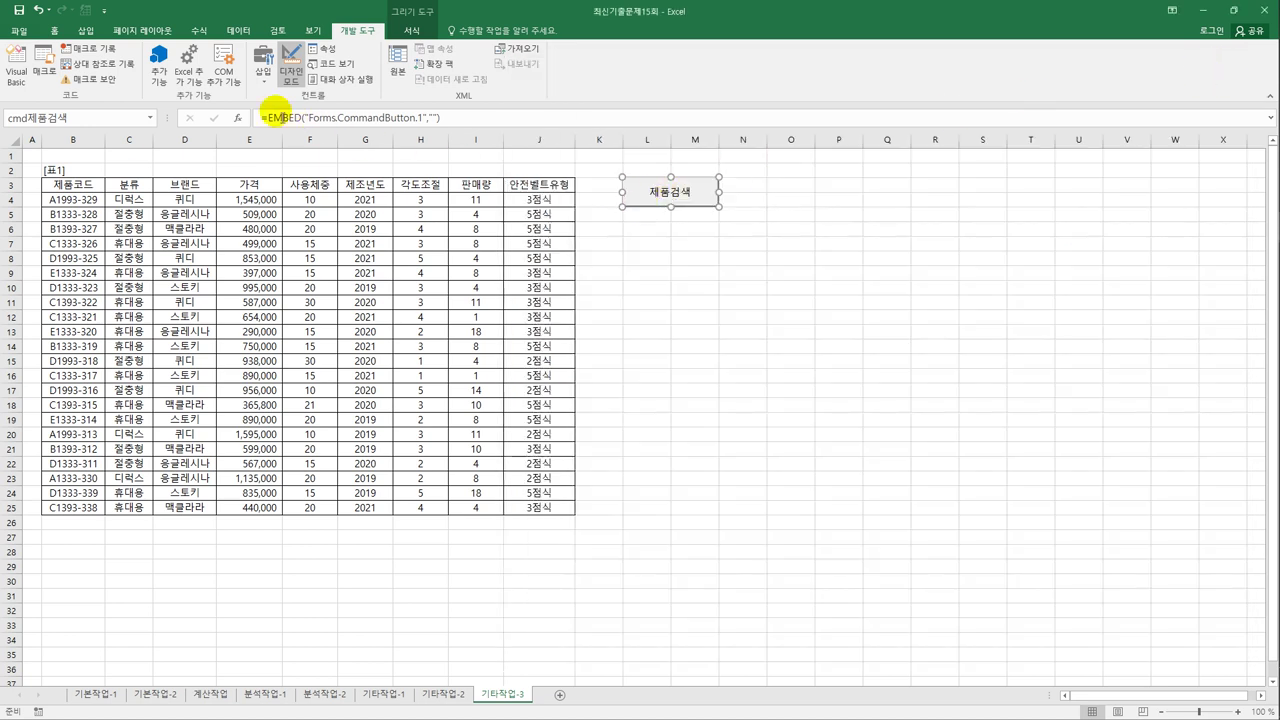
{"action": "left_click", "coordinate": [291, 70]}
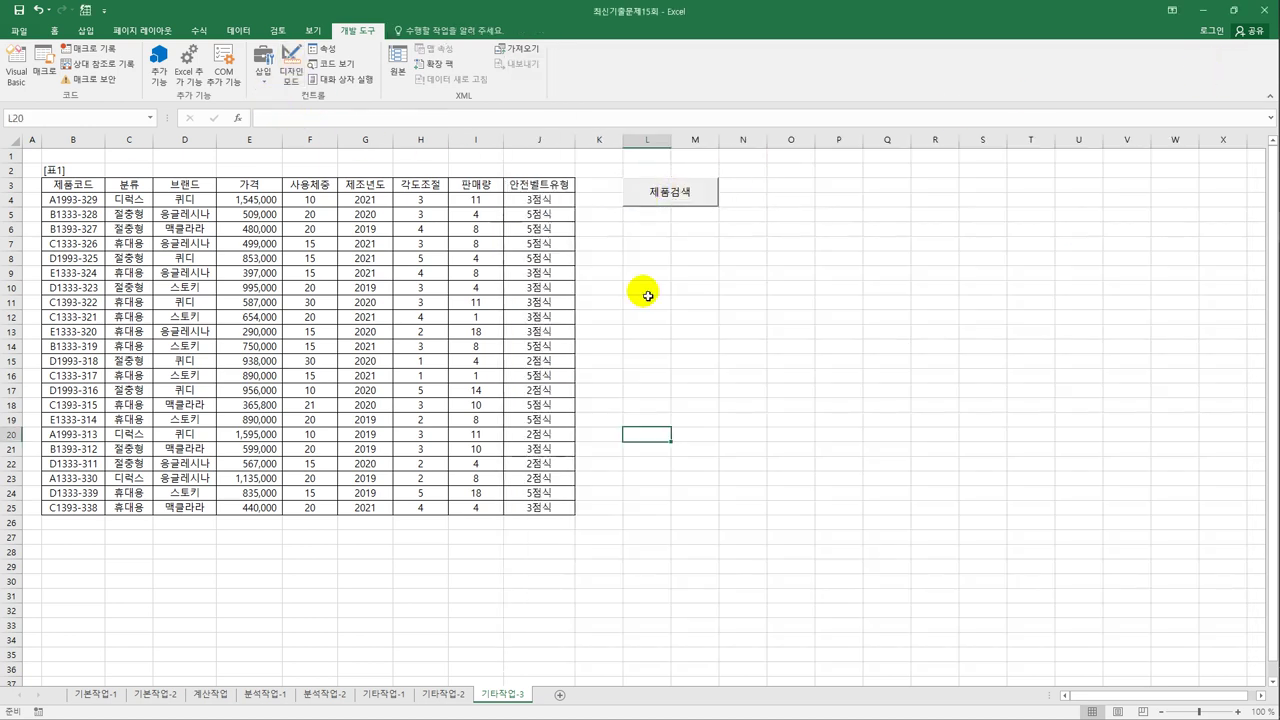
{"action": "left_click", "coordinate": [690, 195]}
Test the form by searching for product code A1993-329, moving the message box aside to view the fields, and dismissing it
{"action": "left_click", "coordinate": [642, 314]}
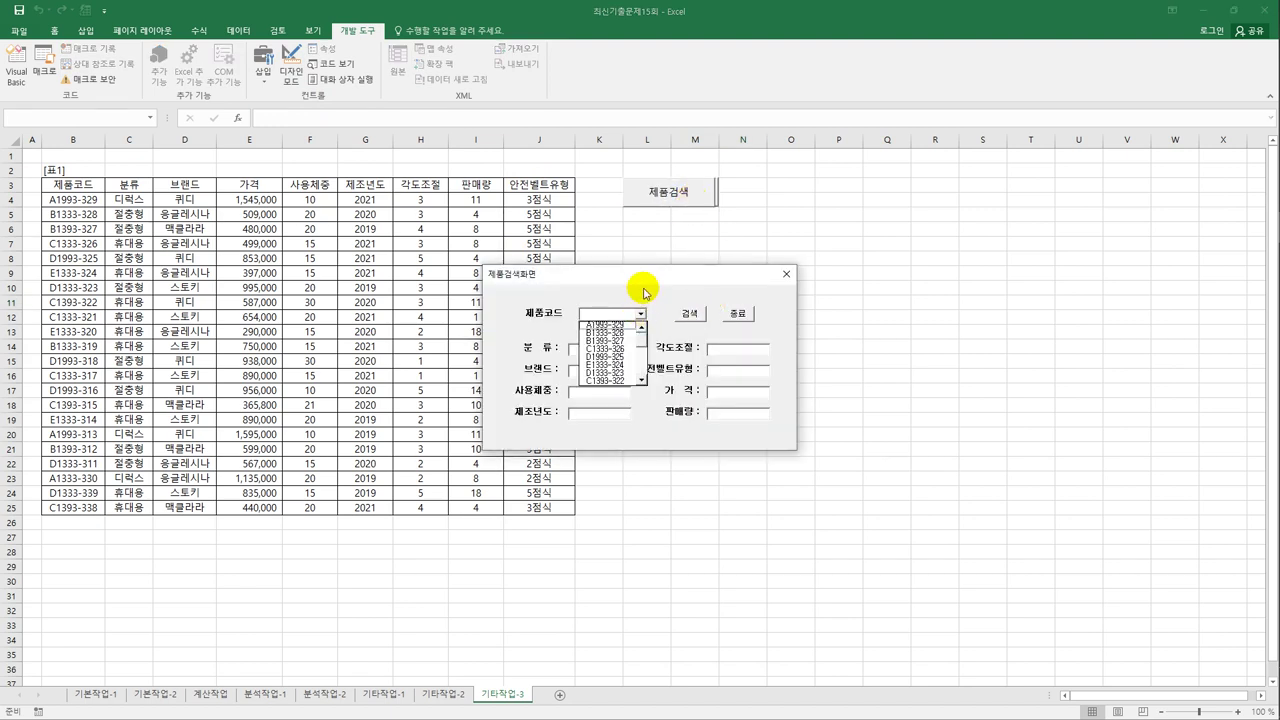
{"action": "left_click", "coordinate": [606, 325]}
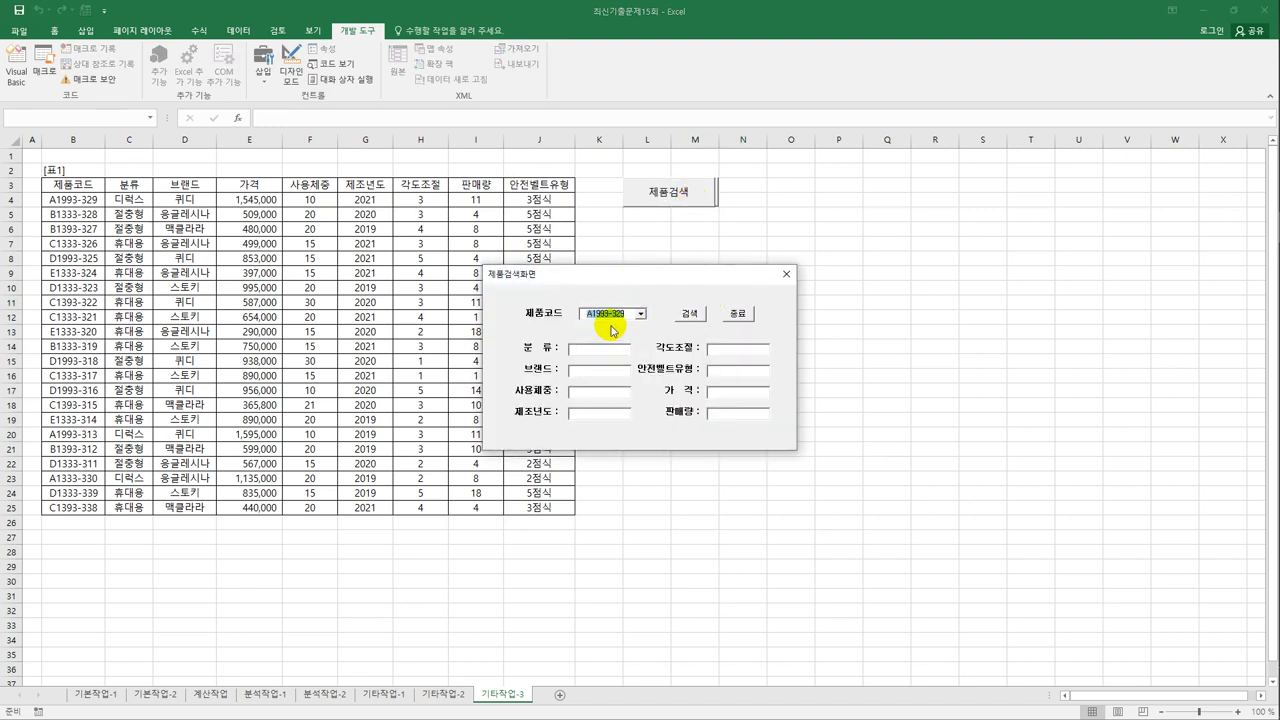
{"action": "left_click", "coordinate": [700, 315]}
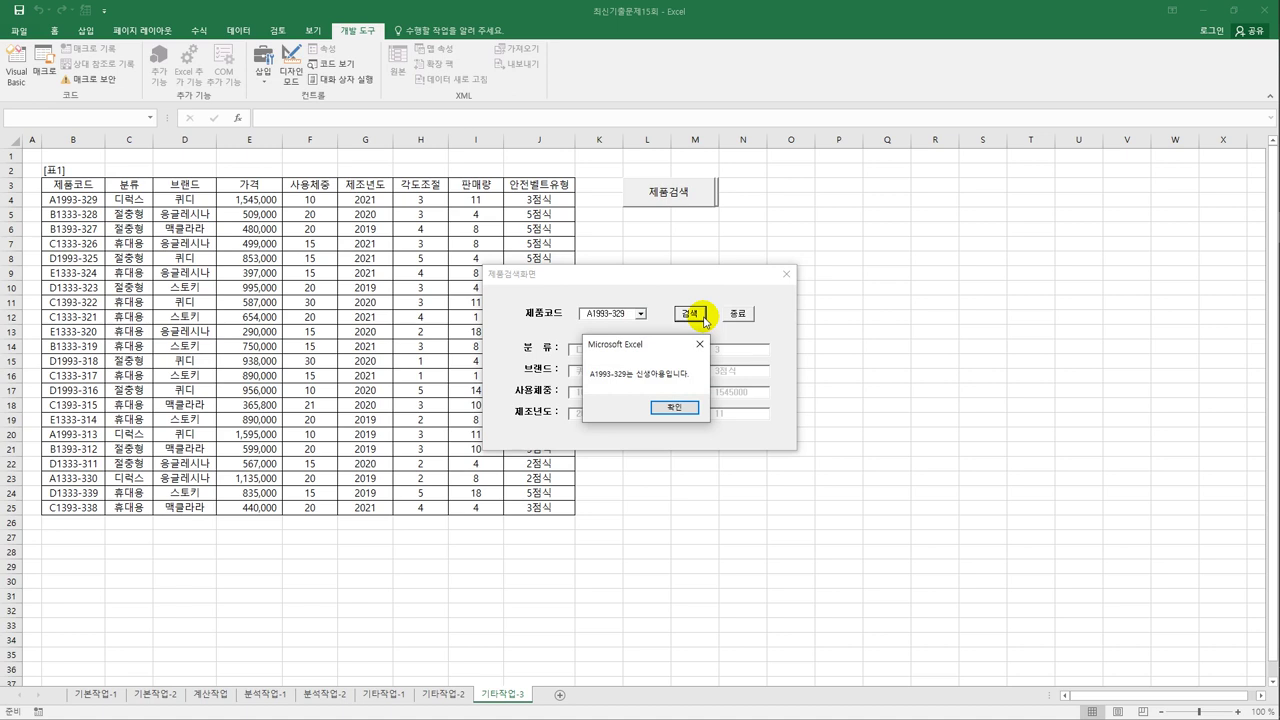
{"action": "left_click_drag", "start_coordinate": [654, 344], "coordinate": [863, 340]}
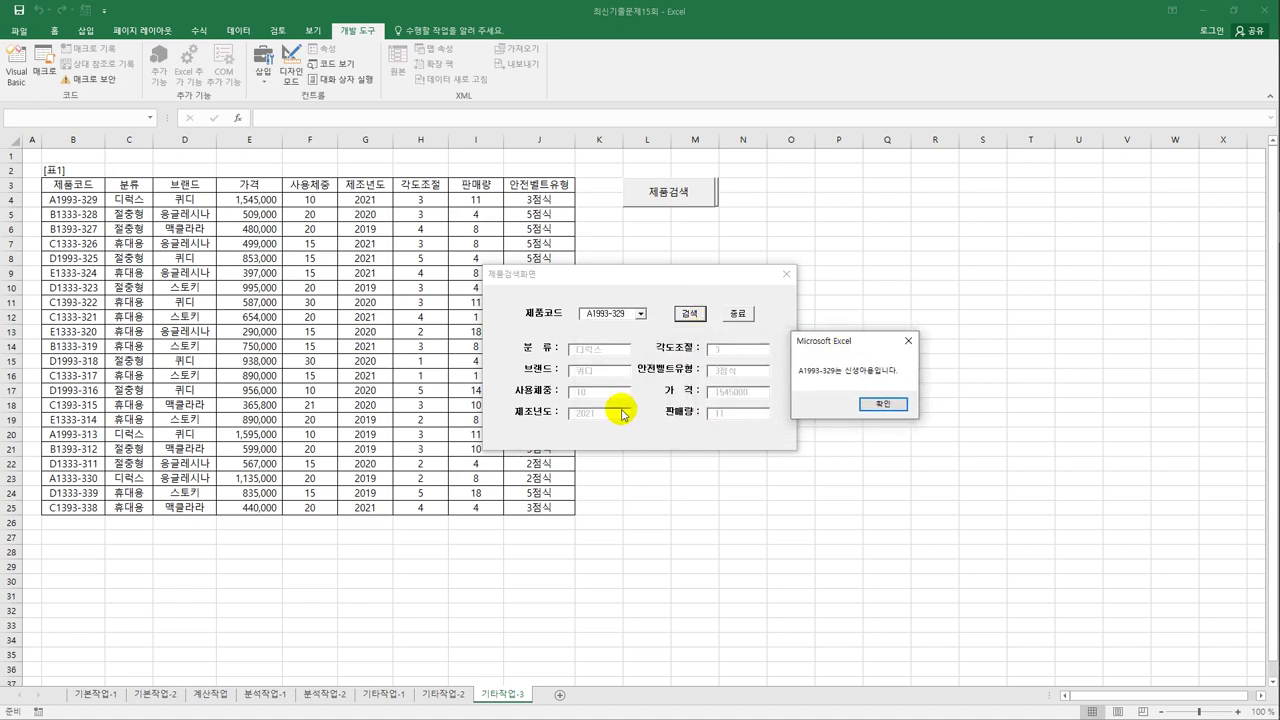
{"action": "left_click", "coordinate": [884, 406]}
Search for product code B1333-328 in the form, and close the form with its 종료 button
{"action": "left_click", "coordinate": [641, 314]}
{"action": "left_click", "coordinate": [629, 337]}
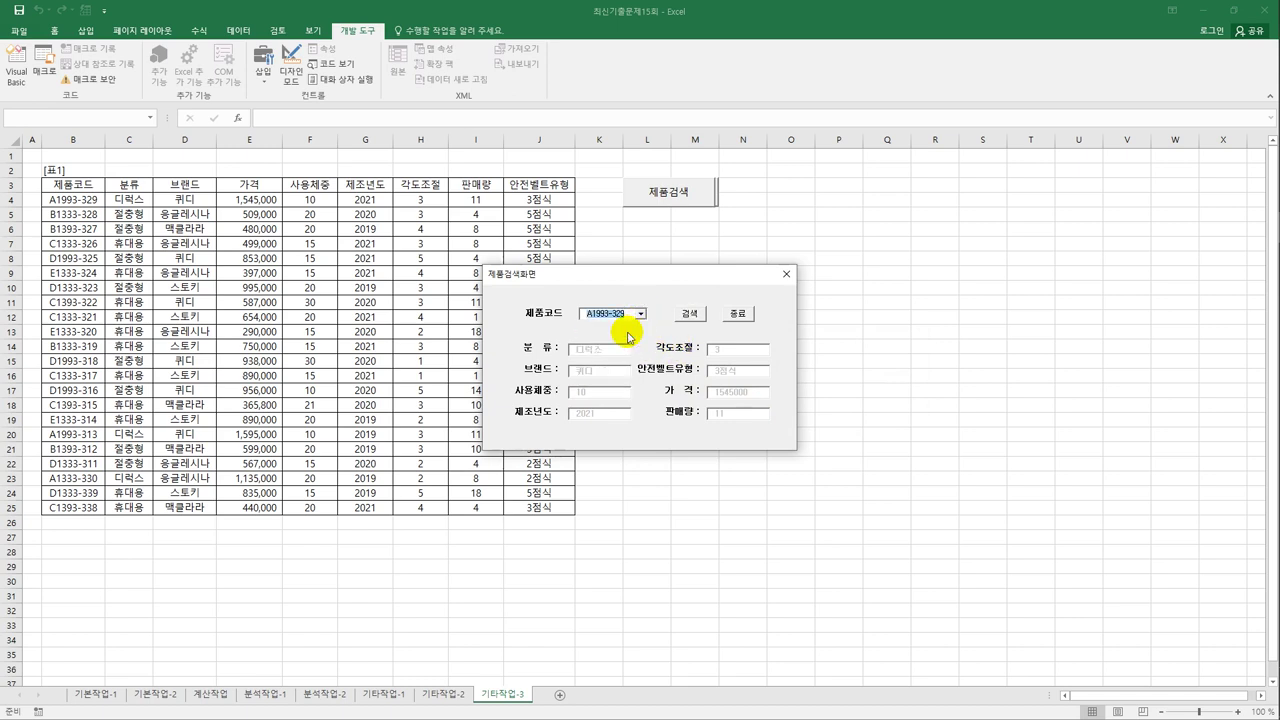
{"action": "key", "text": "Down"}
{"action": "left_click", "coordinate": [687, 320]}
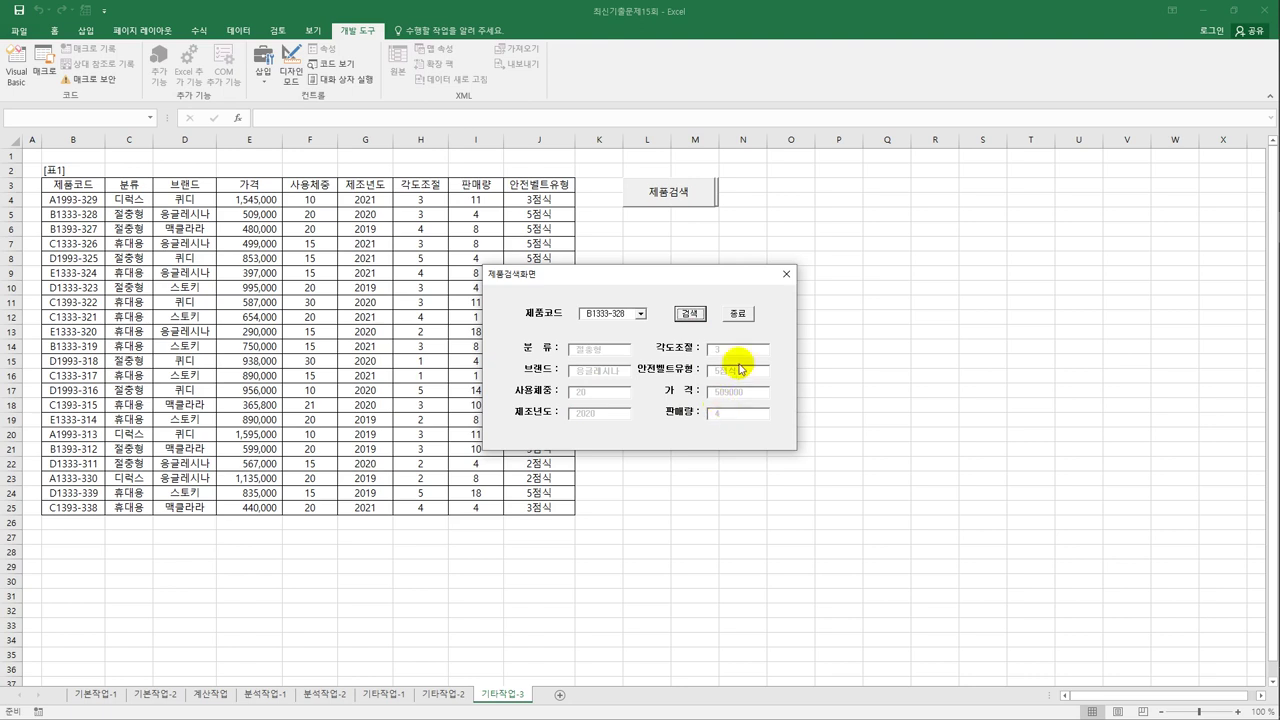
{"action": "left_click", "coordinate": [745, 319]}
{"action": "left_click", "coordinate": [749, 316]}
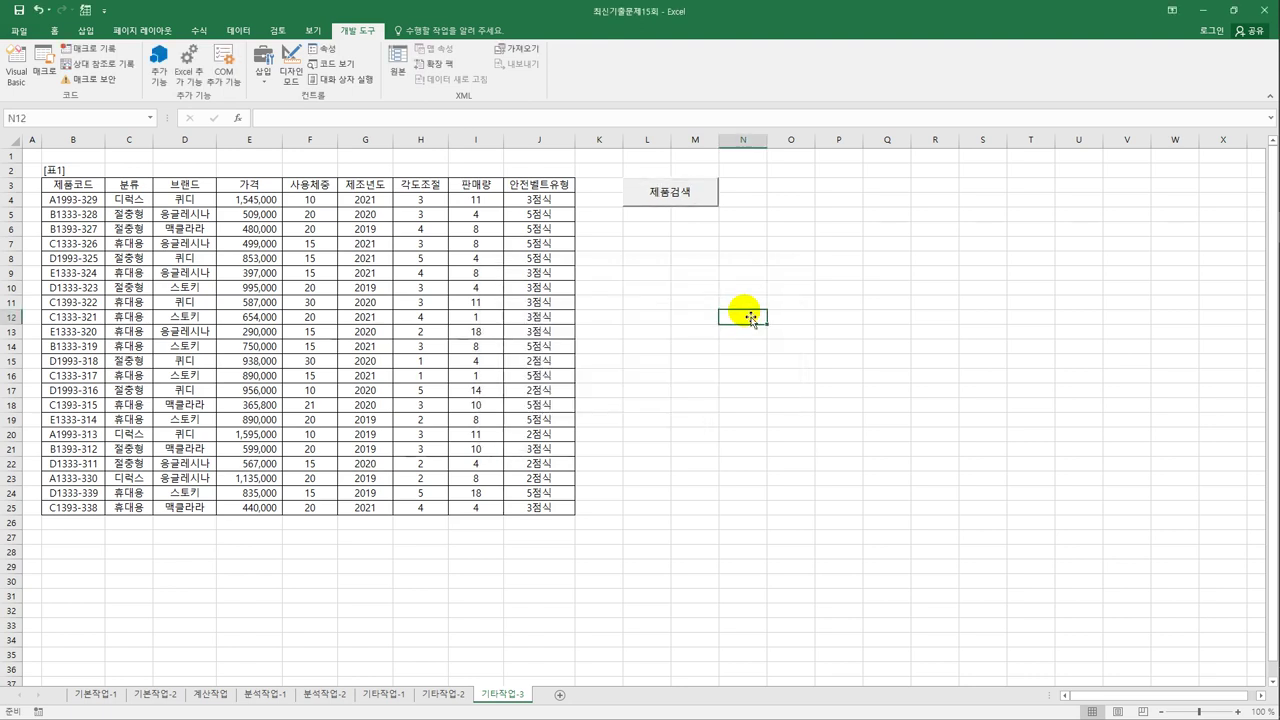